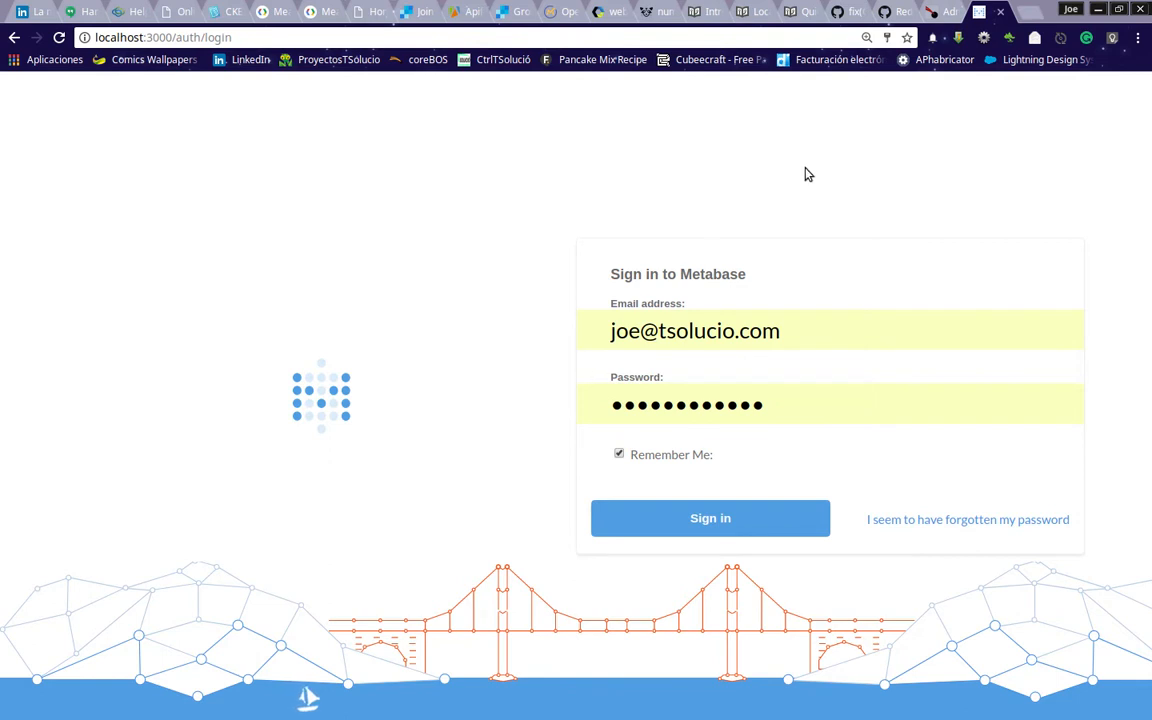
View the coreBOS Module Manager page and return to the Metabase sign-in page
click(943, 12)
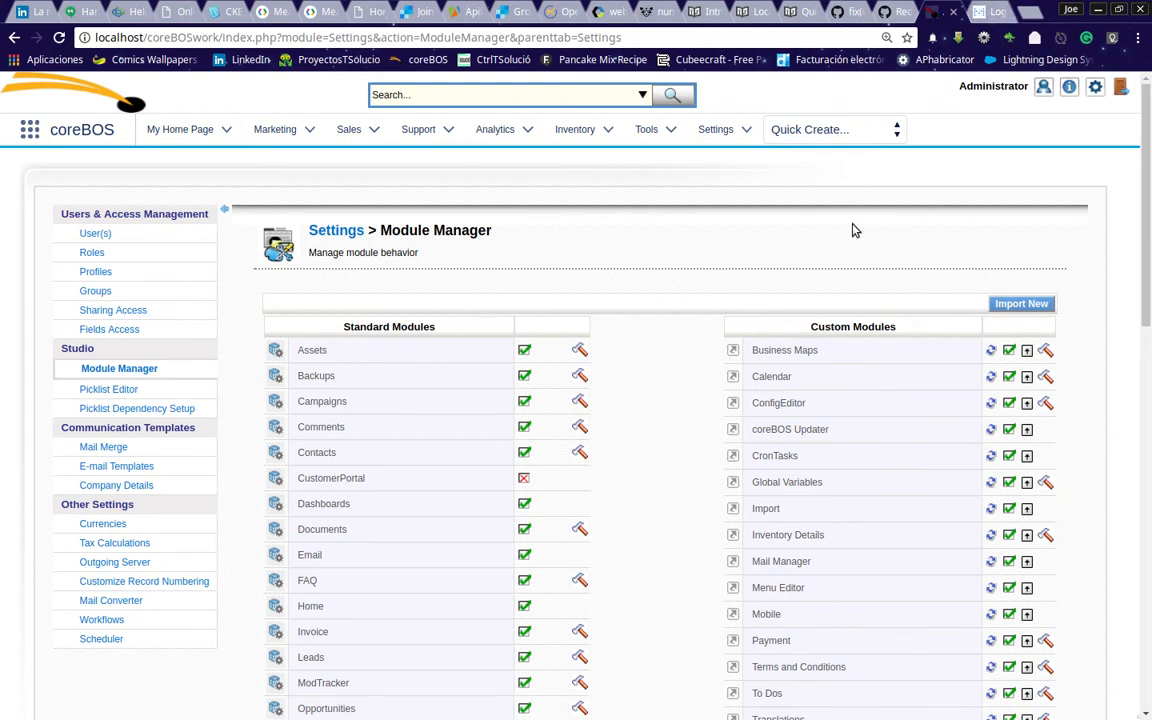
click(980, 12)
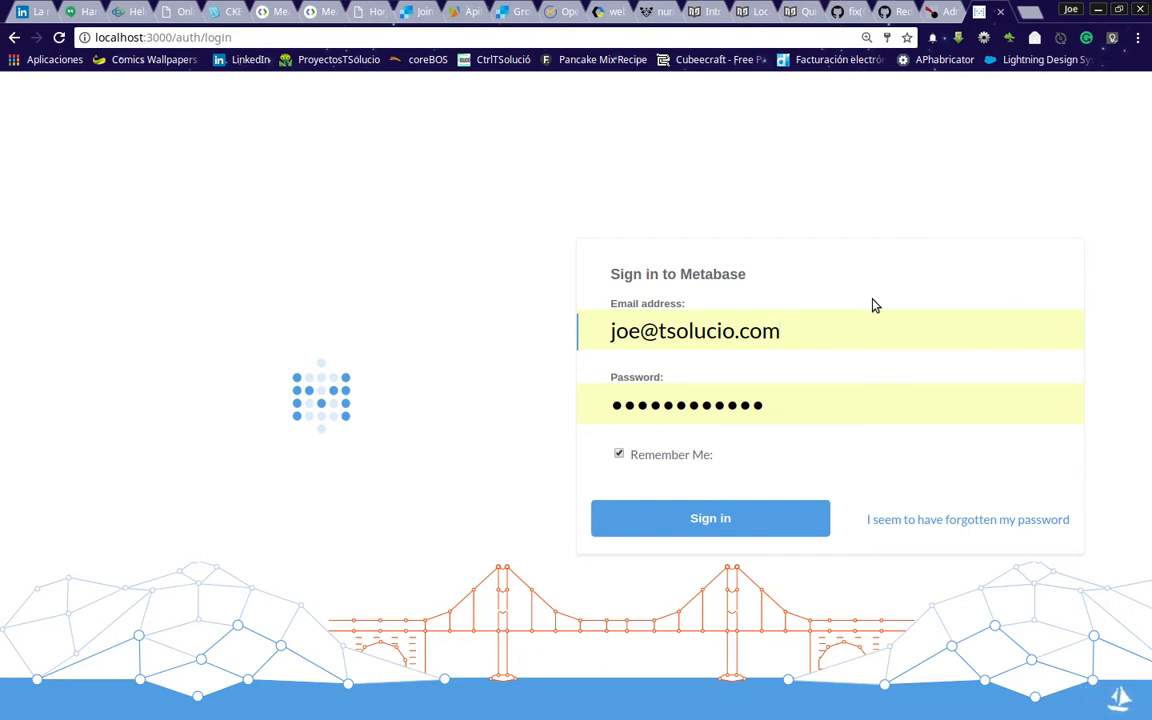
Replace the prefilled password with the account password and try to sign in to Metabase
click(802, 415)
double_click(802, 415)
text(****)
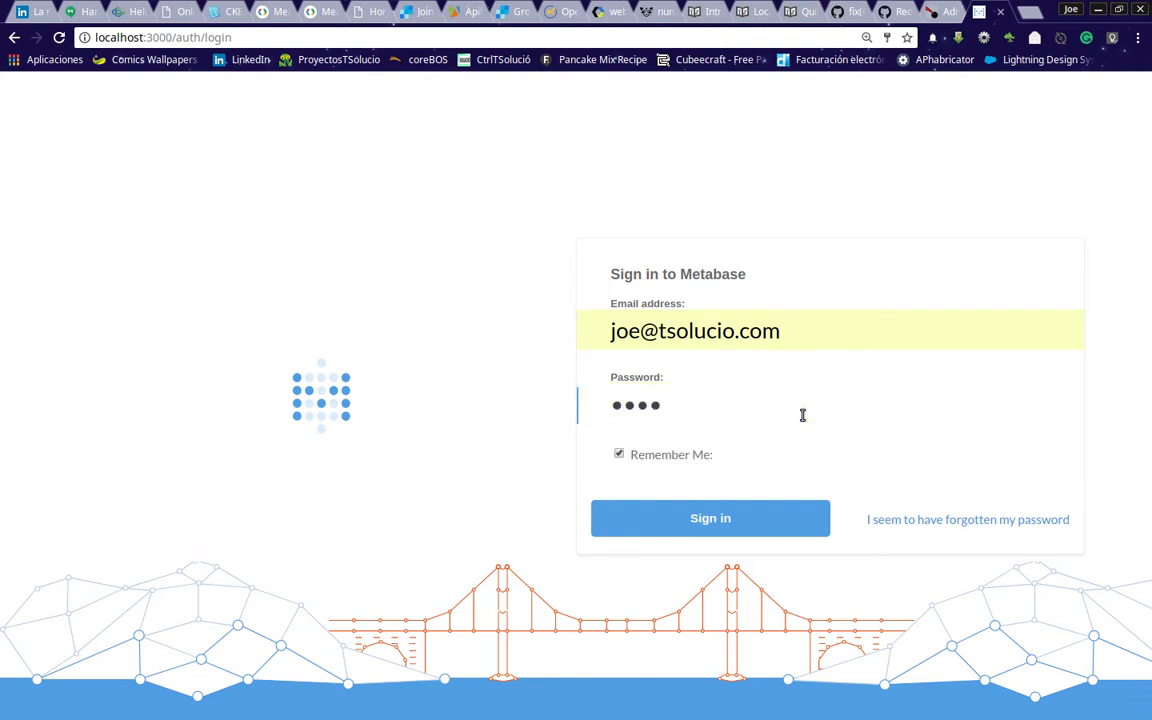
text(****)
key(BackSpace)
key(BackSpace)
key(BackSpace)
key(BackSpace)
key(BackSpace)
key(BackSpace)
key(BackSpace)
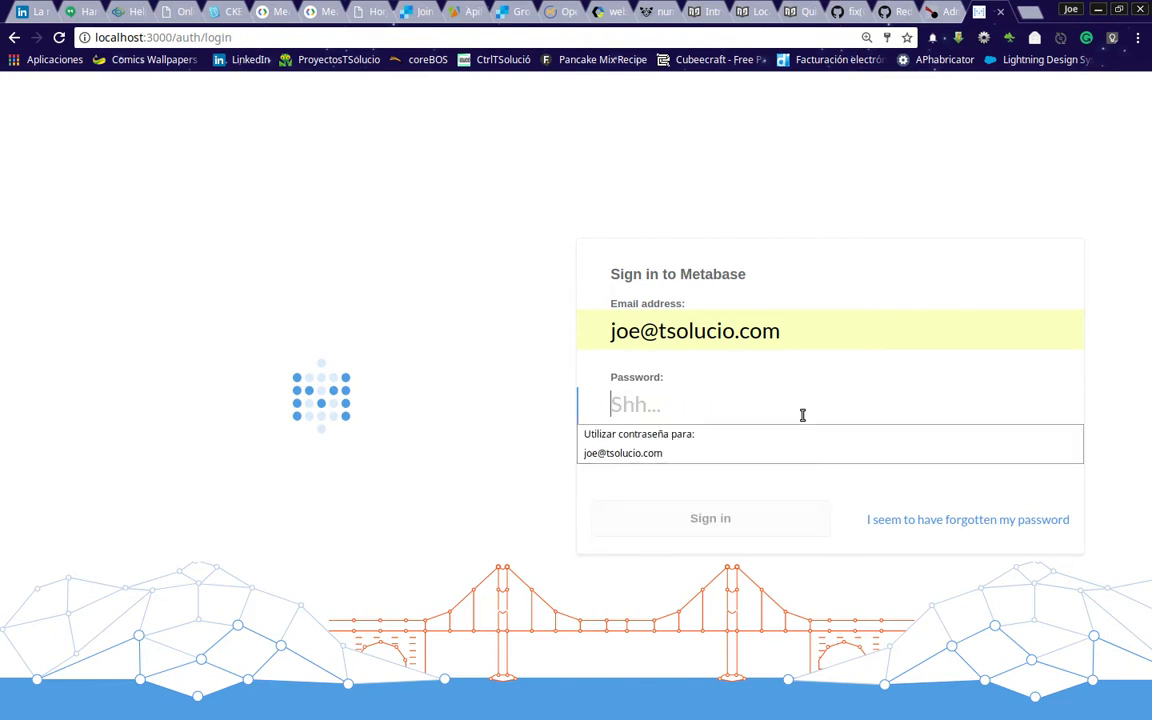
text(*********)
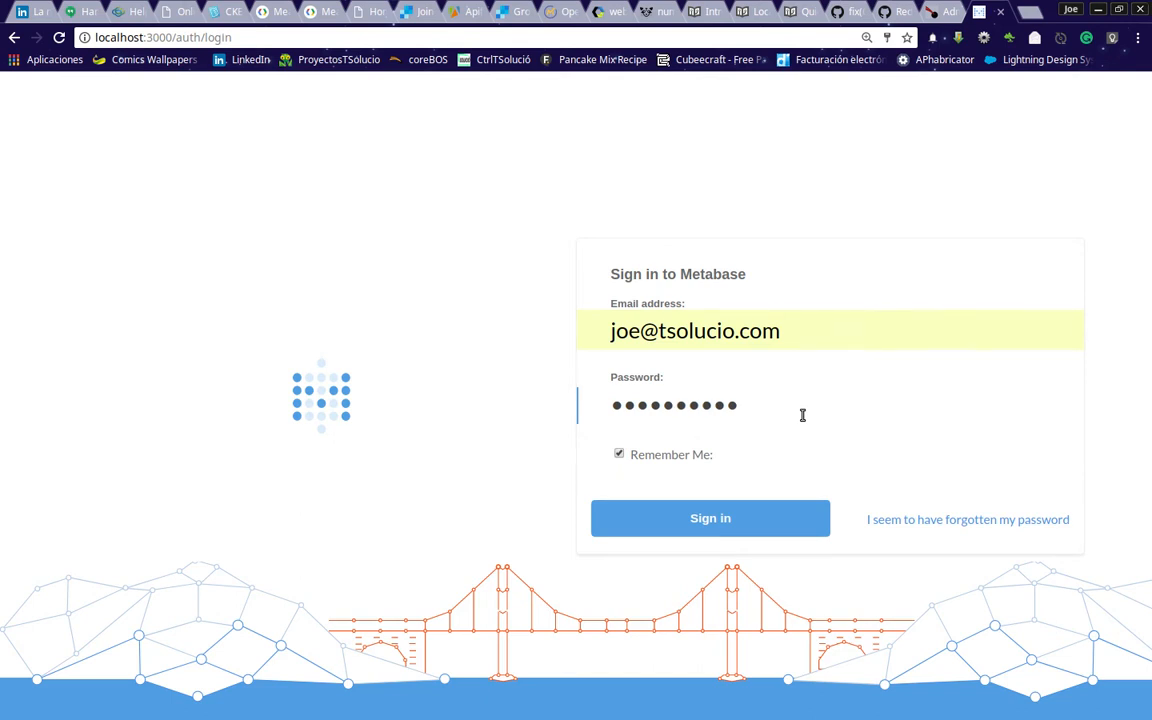
click(720, 532)
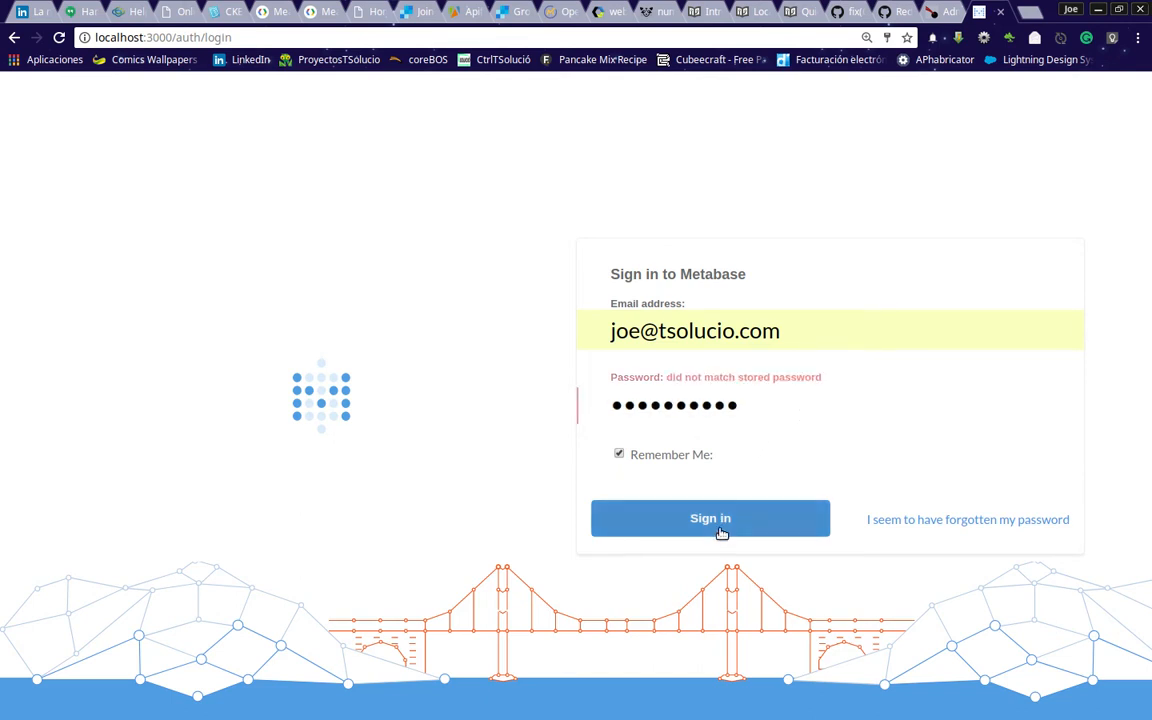
Re-enter the account password, sign in to Metabase and dismiss the browser's offer to update the saved password
double_click(758, 408)
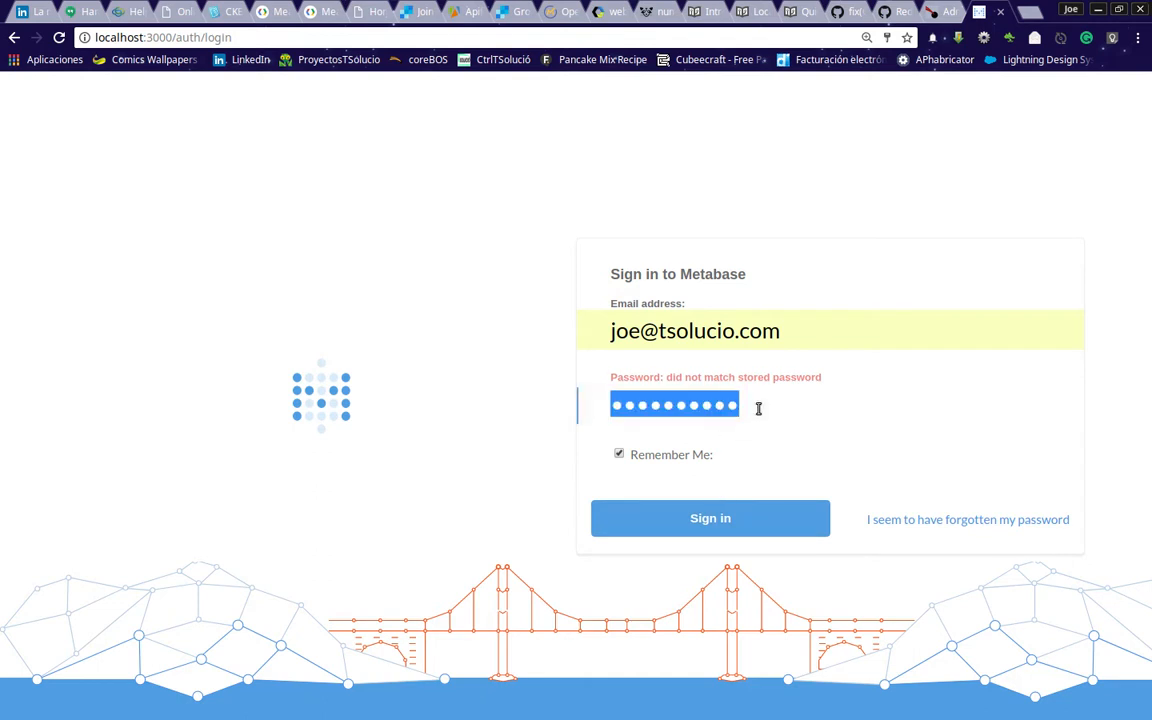
text(*)
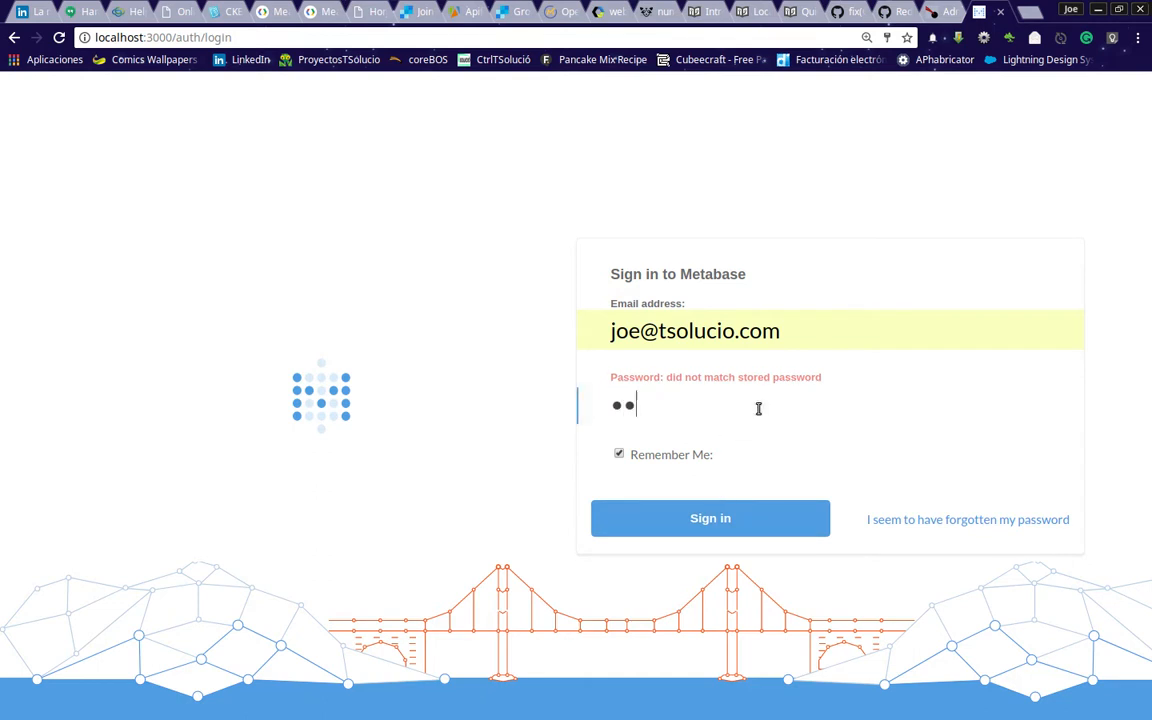
text(*********)
key(Return)
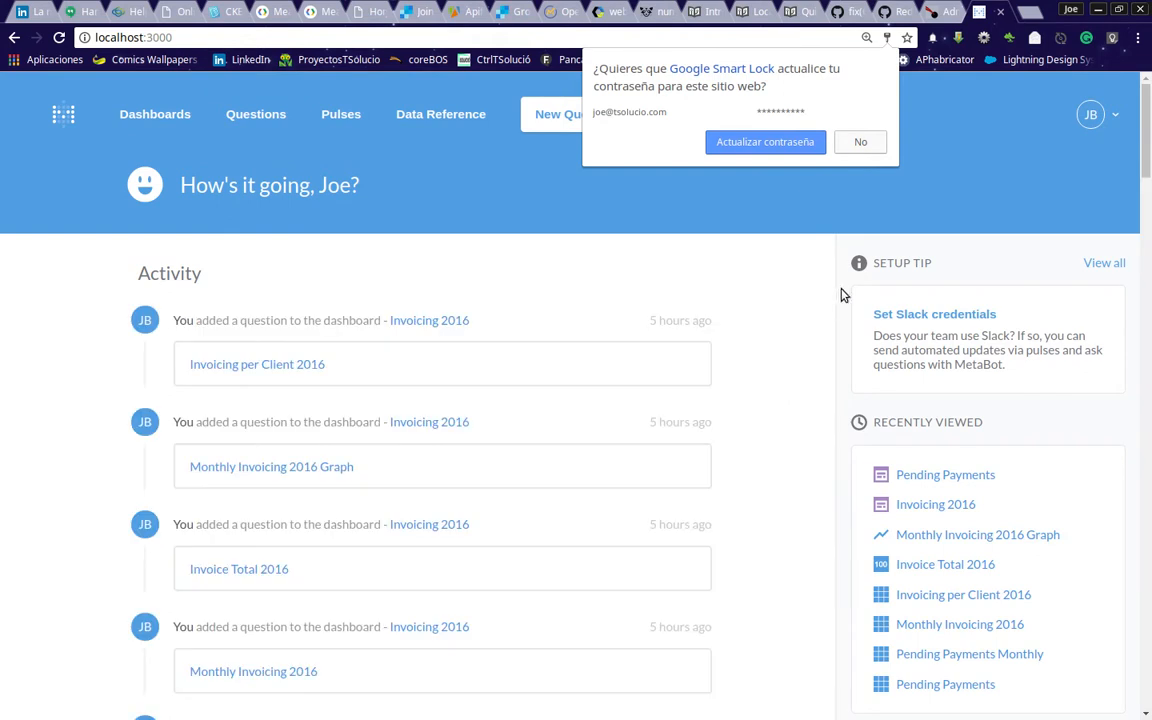
click(841, 248)
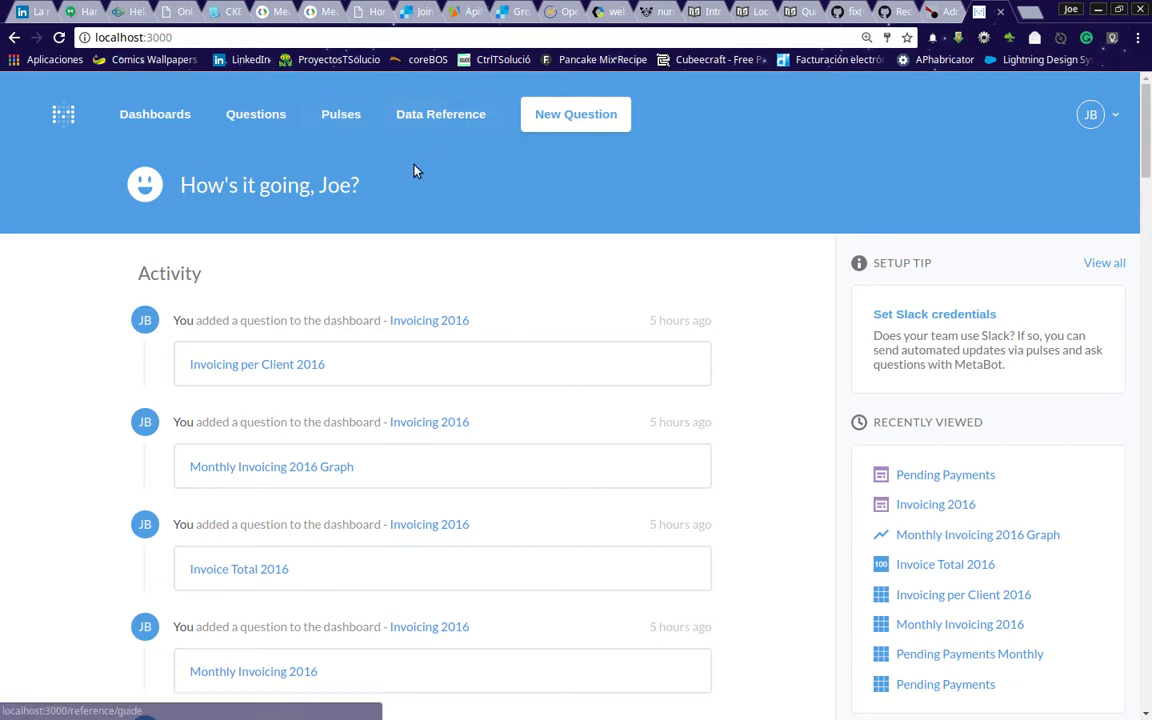
Open the list of tables in the coreBOS database from the Data Reference
click(429, 115)
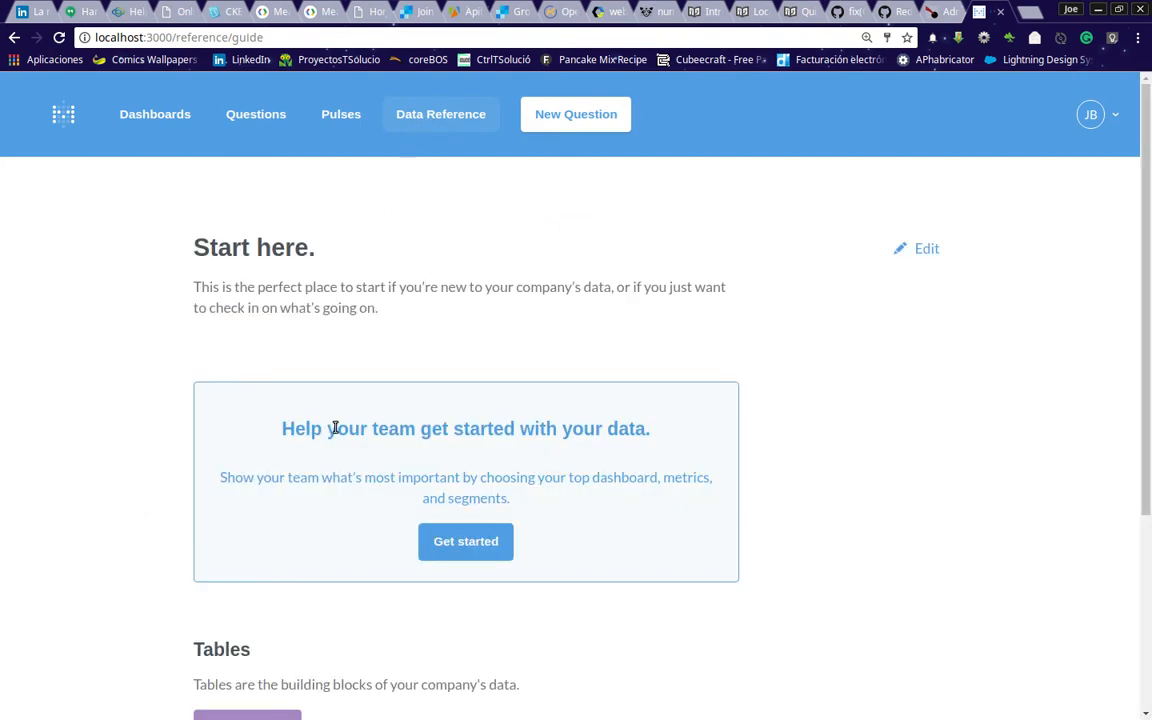
scroll(335, 428, down, 3)
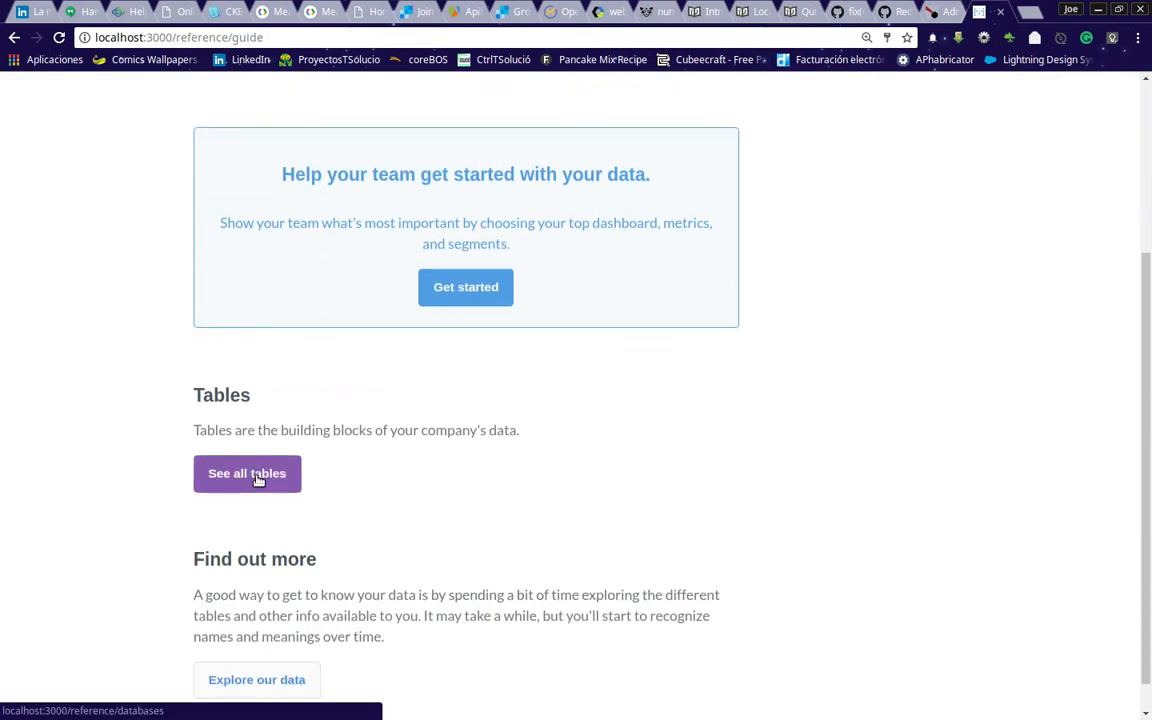
click(257, 476)
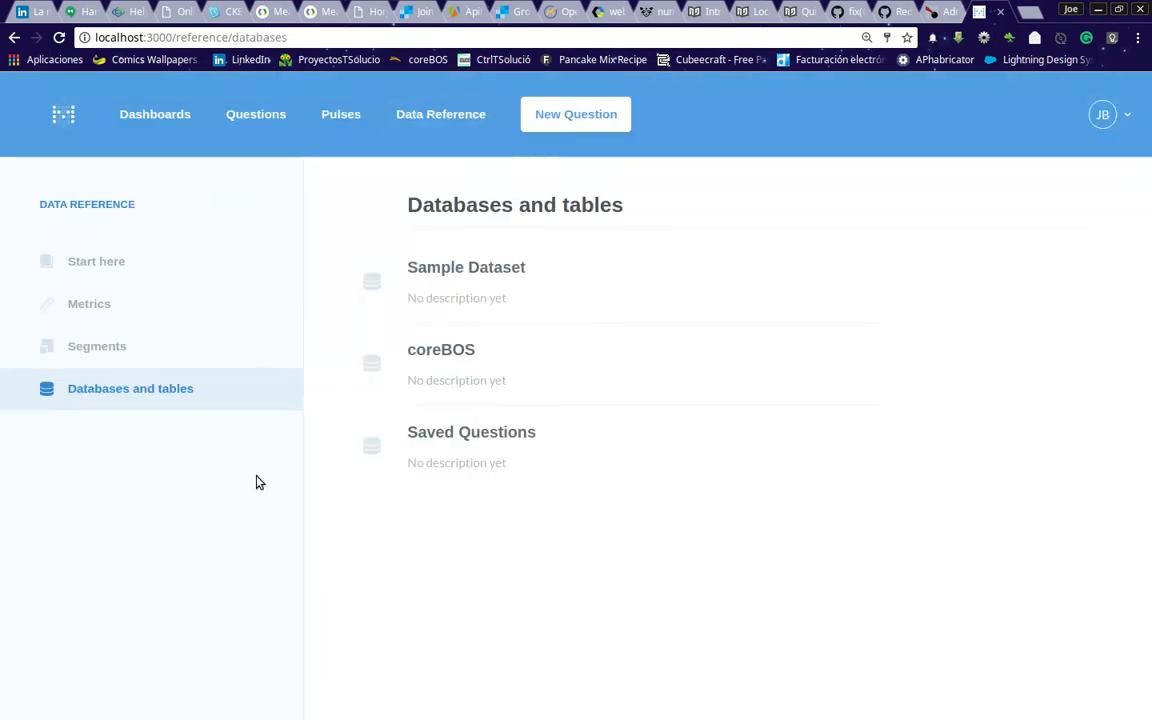
click(436, 352)
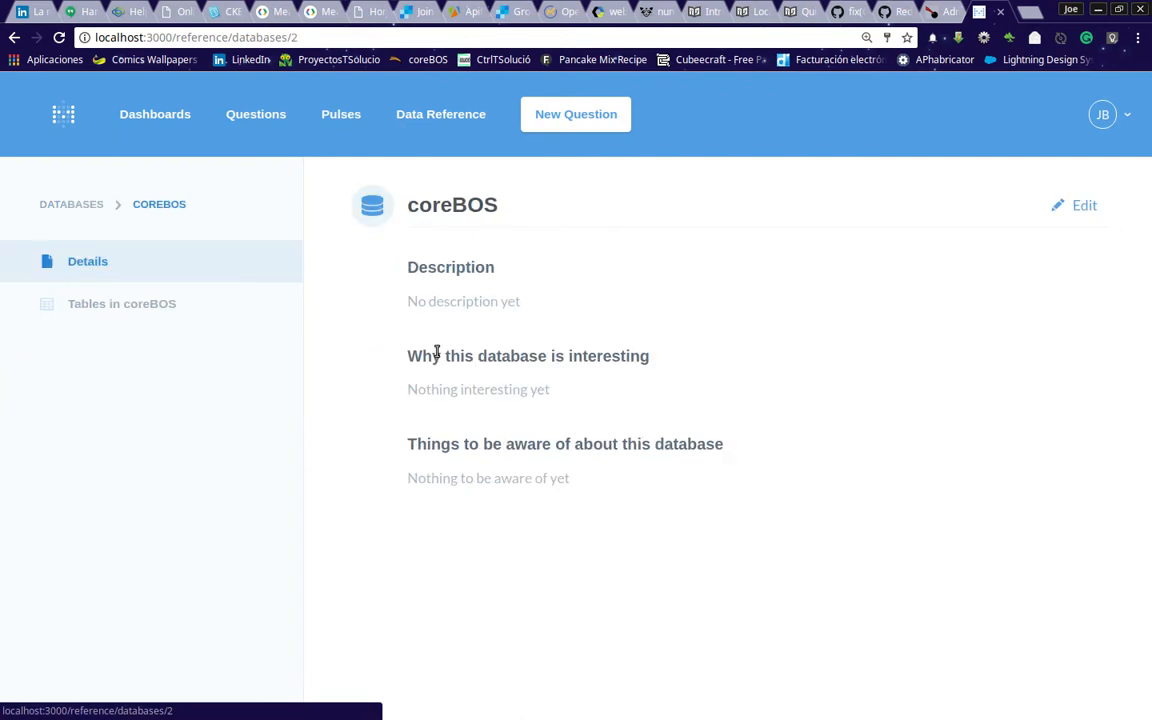
click(143, 306)
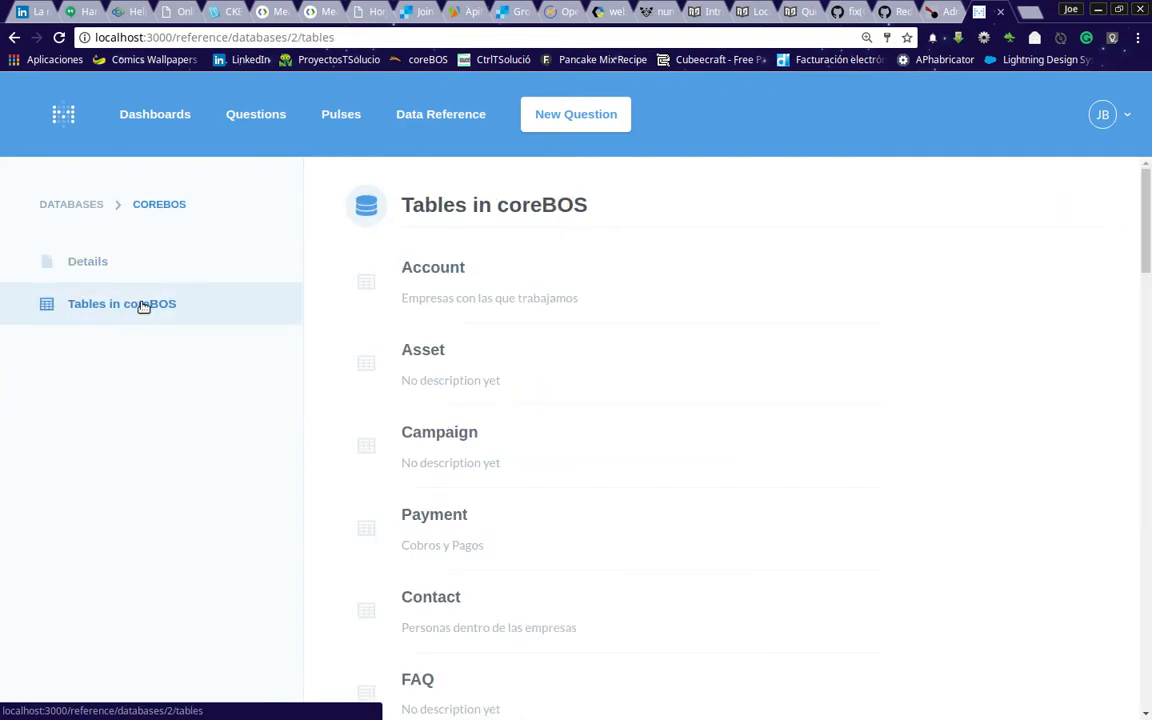
Examine the names and descriptions of the tables in the coreBOS database
scroll(600, 345, down, 3)
scroll(590, 350, up, 1)
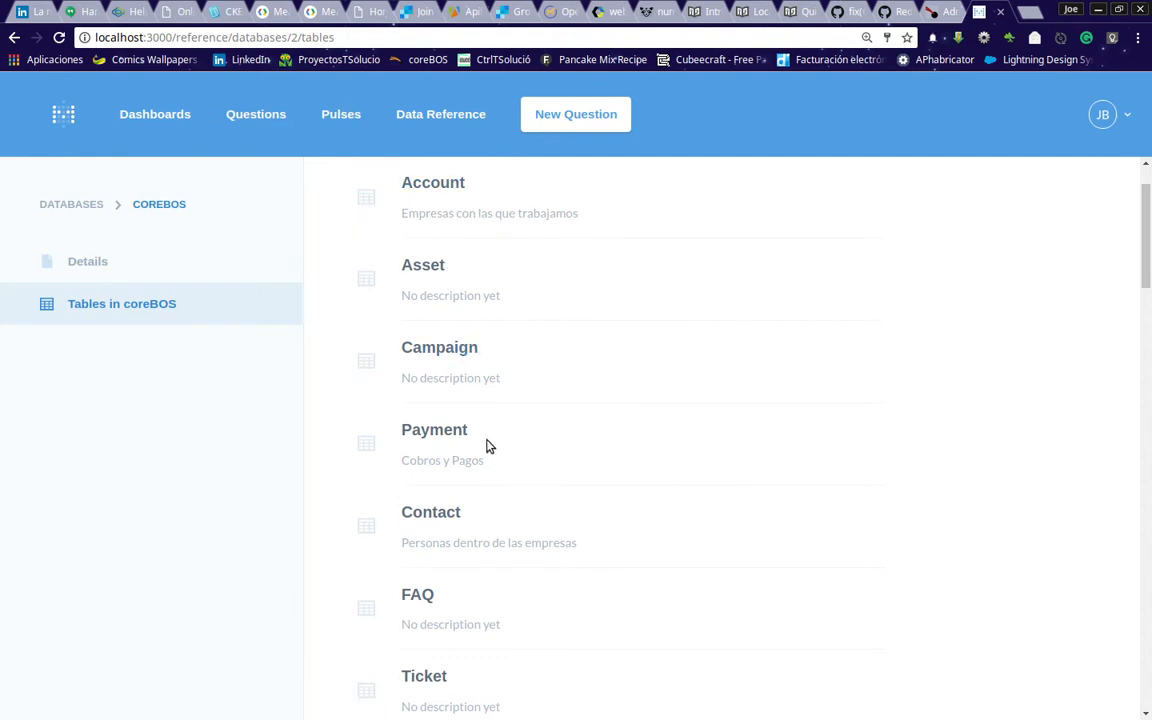
scroll(475, 457, down, 1)
scroll(475, 457, down, 4)
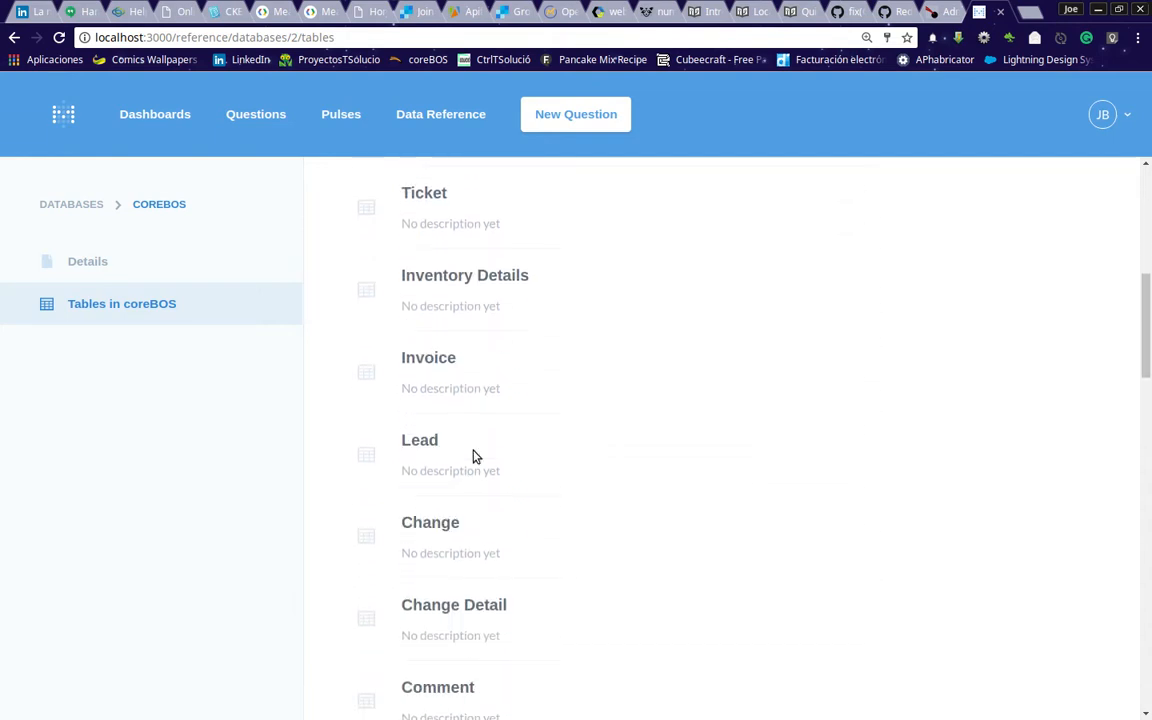
scroll(475, 457, down, 2)
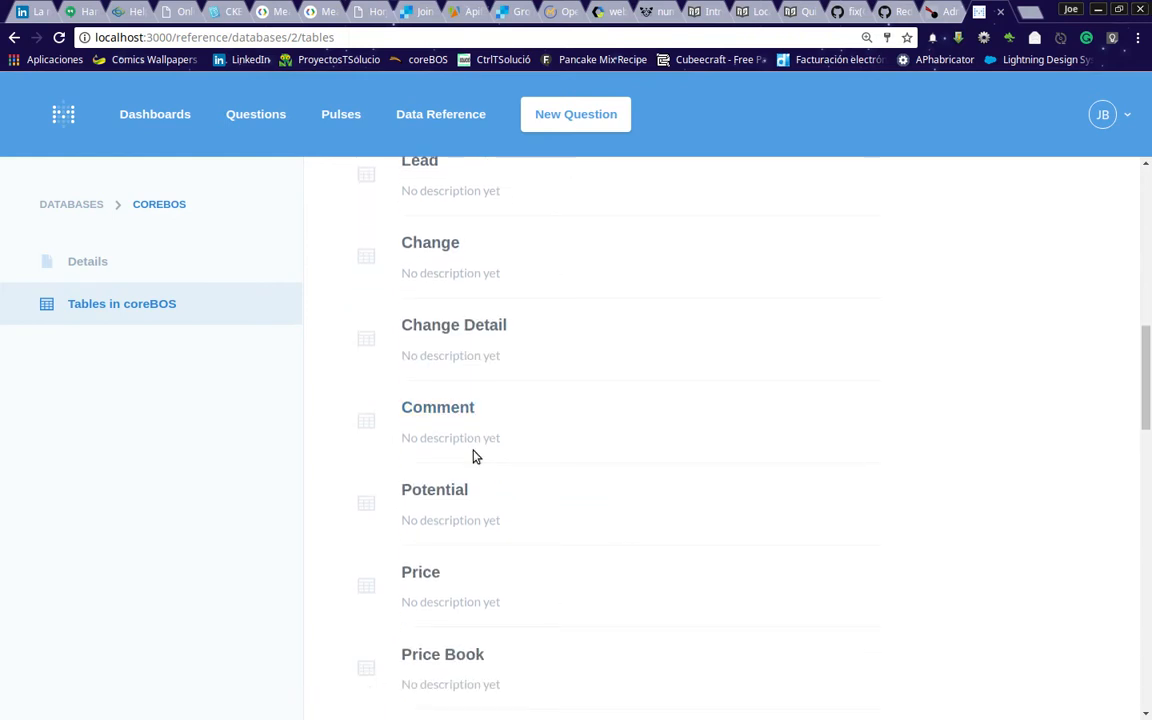
scroll(467, 425, up, 1)
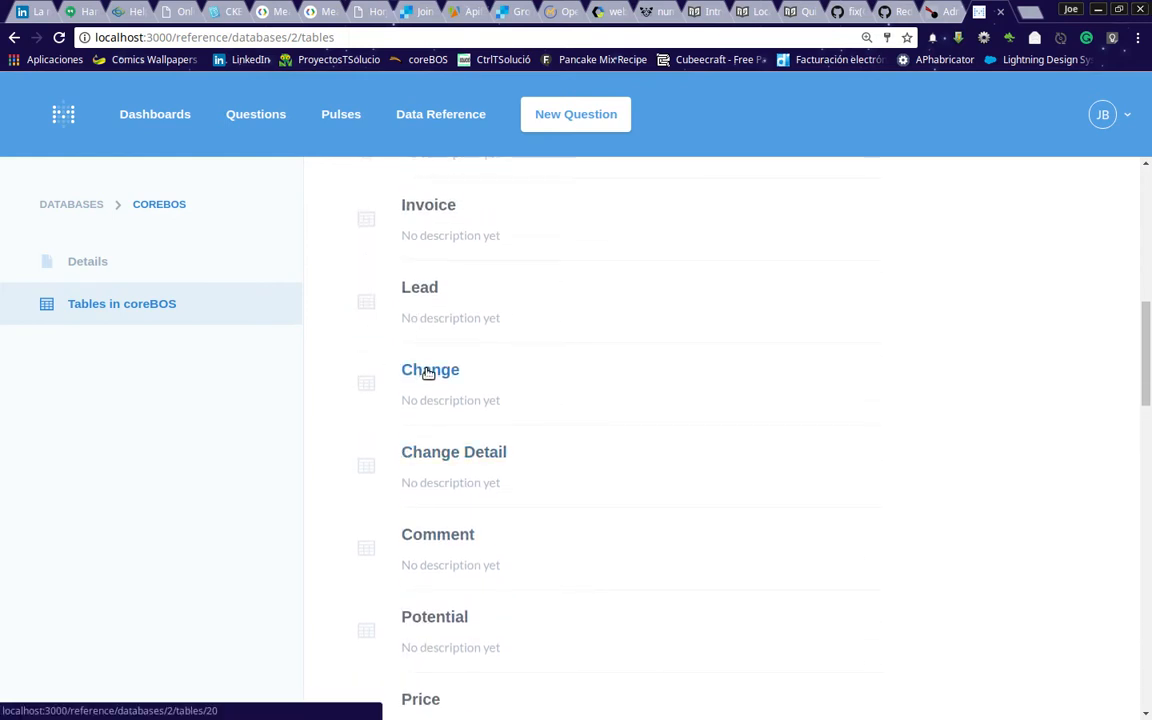
scroll(522, 514, down, 1)
scroll(522, 514, up, 5)
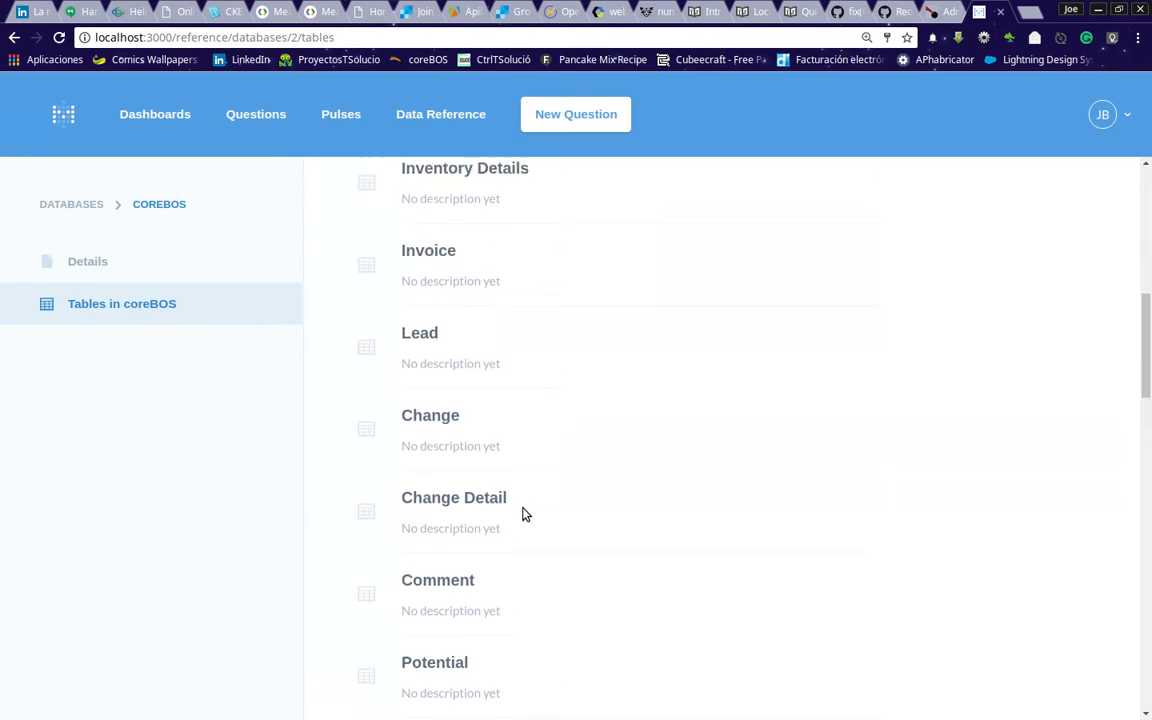
scroll(522, 514, up, 3)
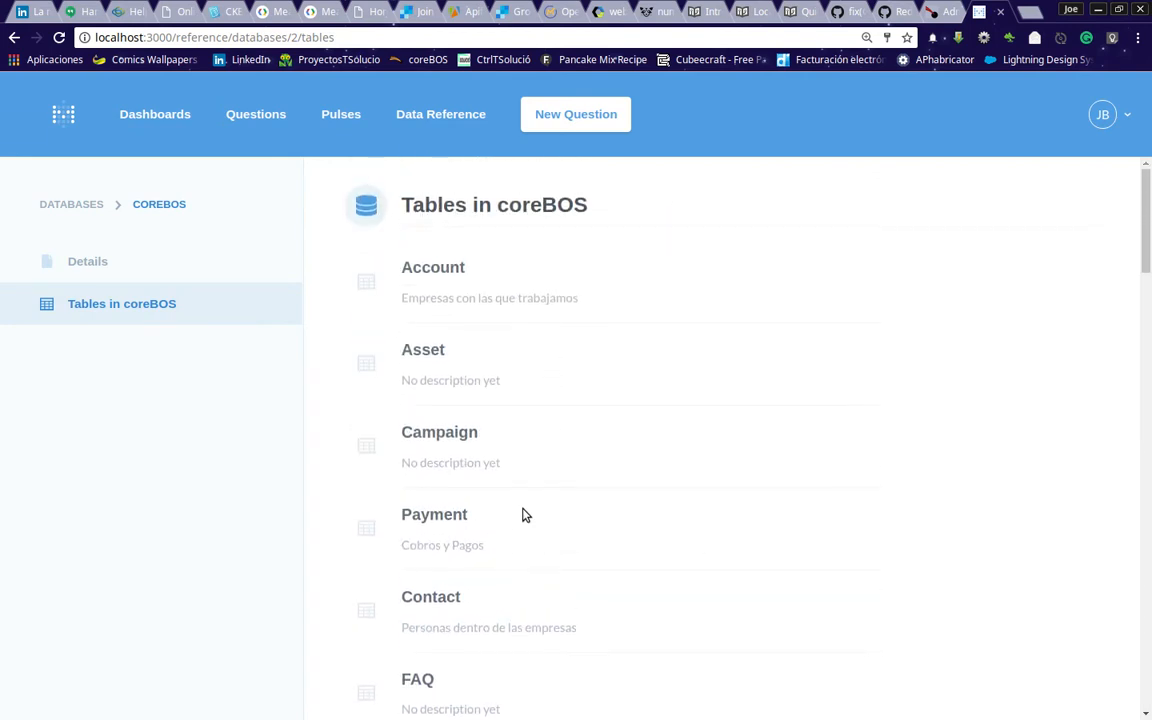
scroll(522, 514, down, 10)
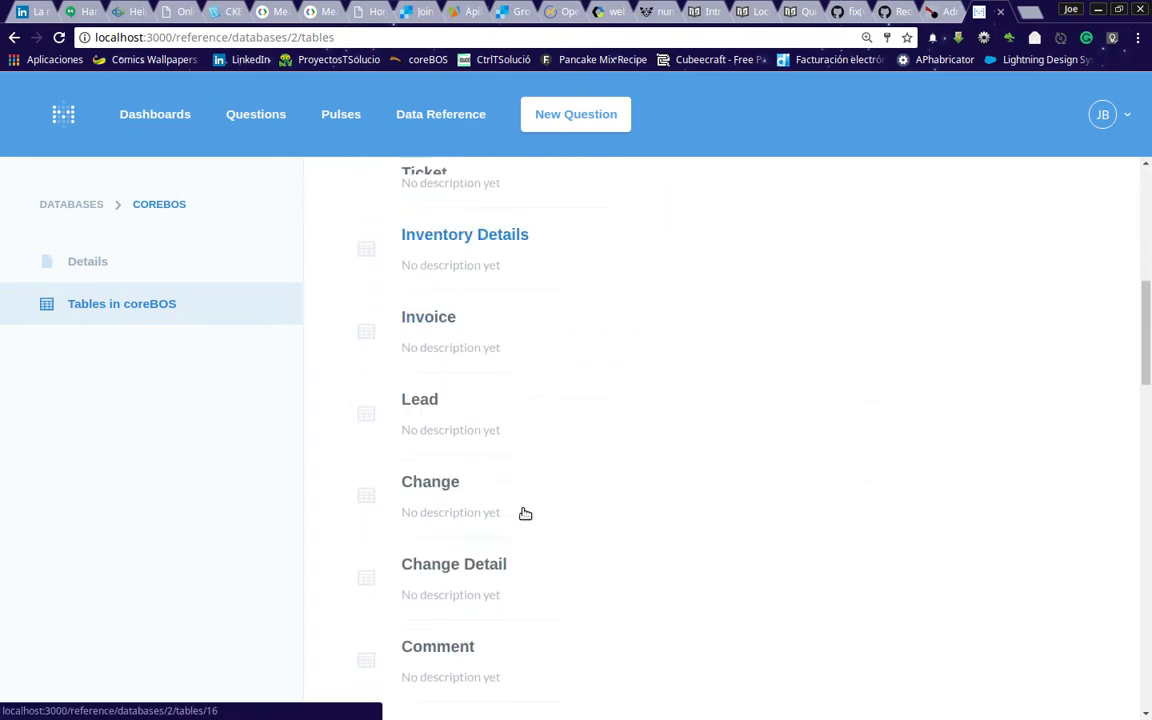
scroll(522, 514, down, 13)
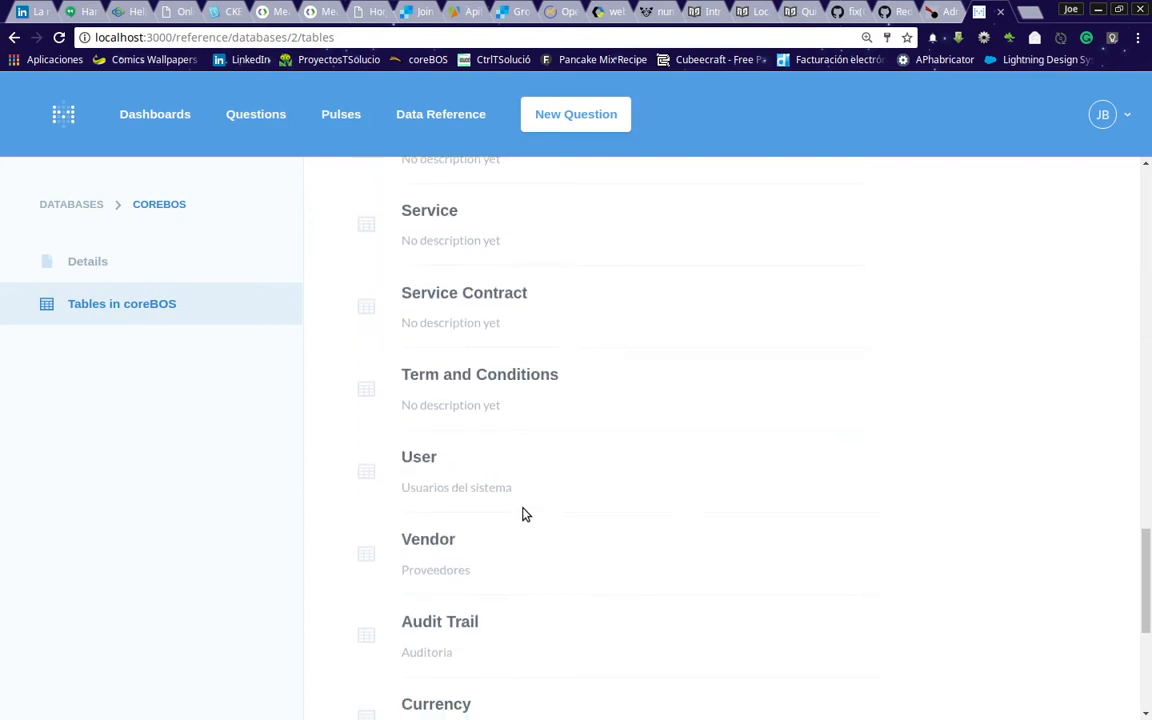
View the details of the Audit Trail table and return to the list of coreBOS tables
scroll(522, 514, up, 1)
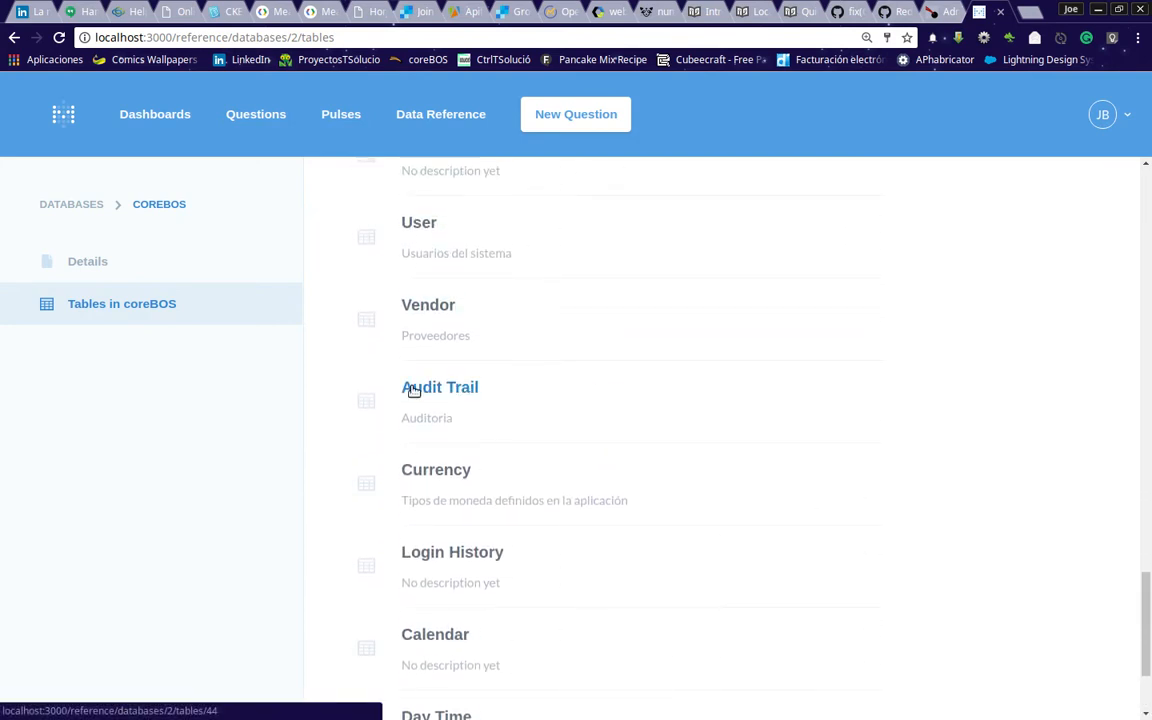
click(434, 393)
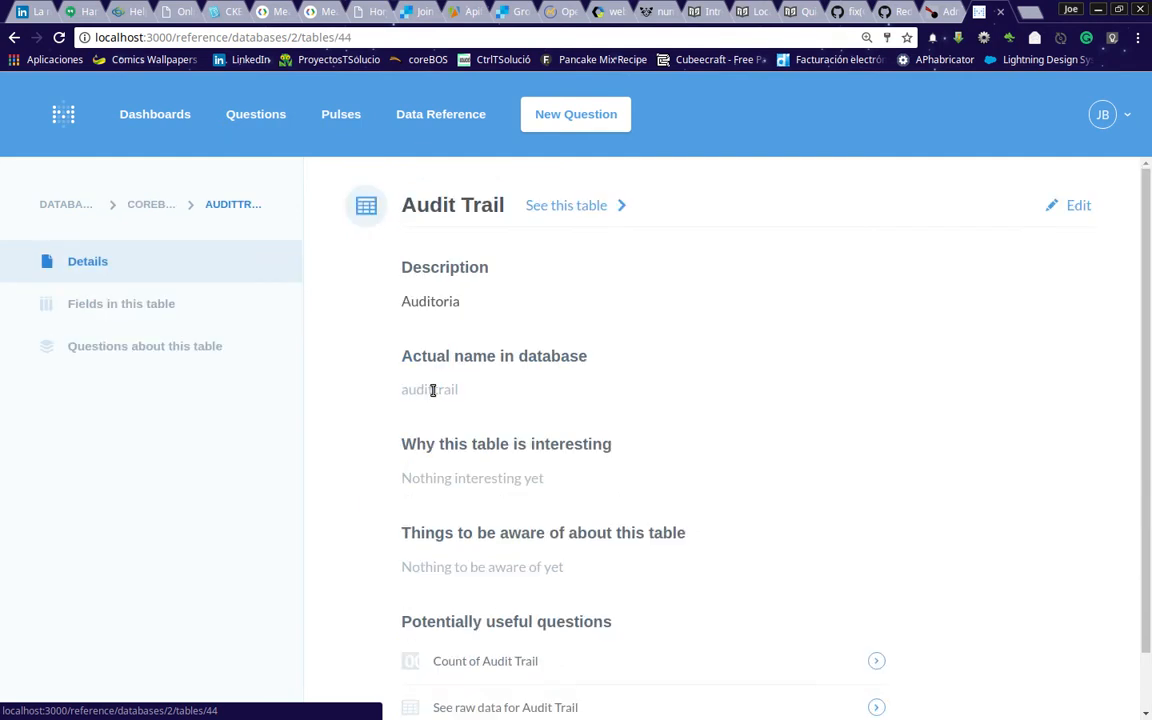
click(14, 37)
Look through the coreBOS tables to the end of the list and open the details of the Potential table
scroll(527, 461, down, 2)
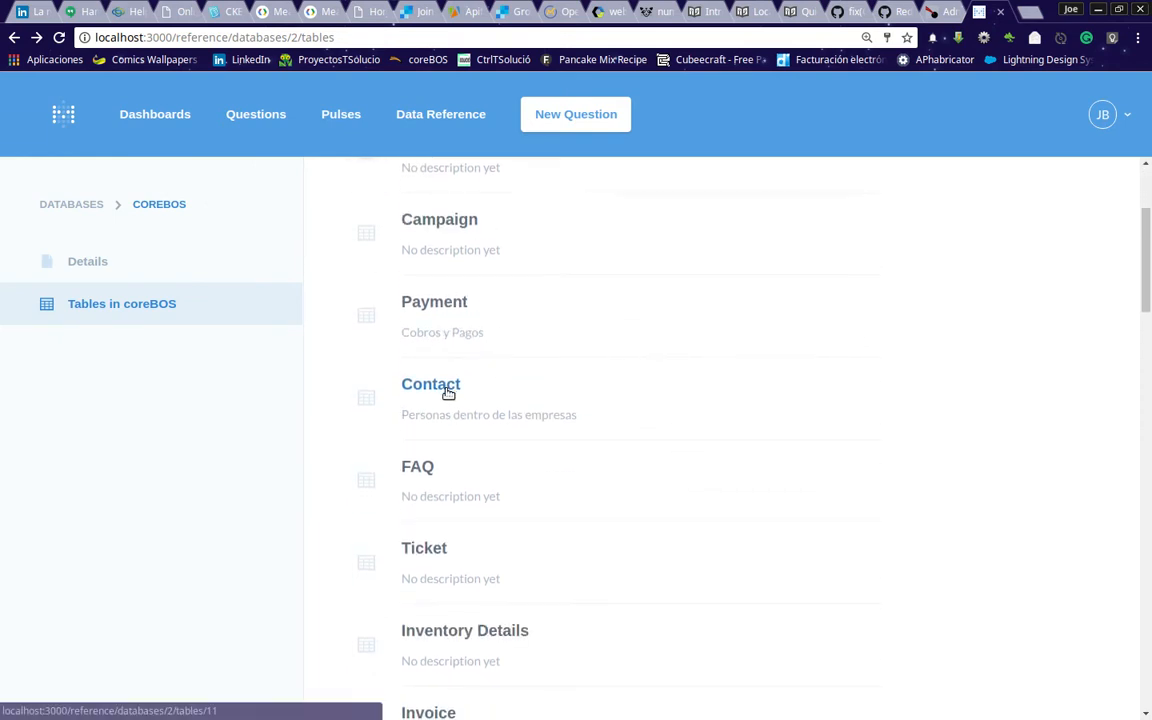
scroll(427, 581, down, 4)
scroll(425, 583, down, 6)
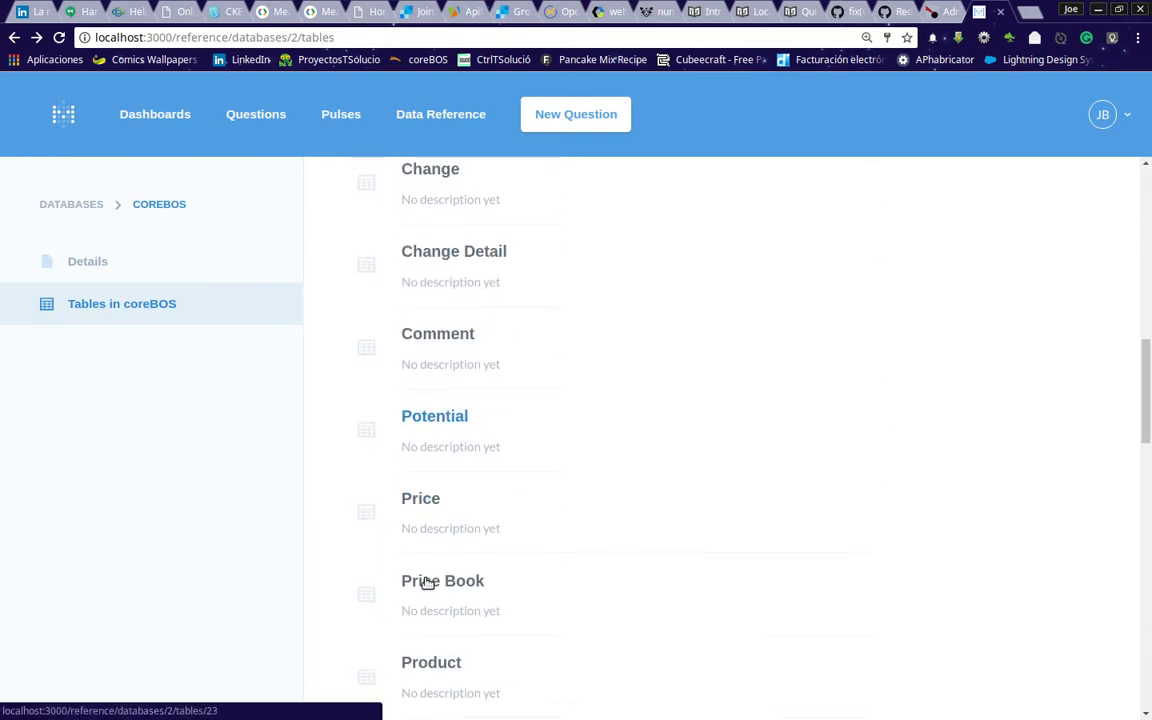
scroll(425, 583, down, 8)
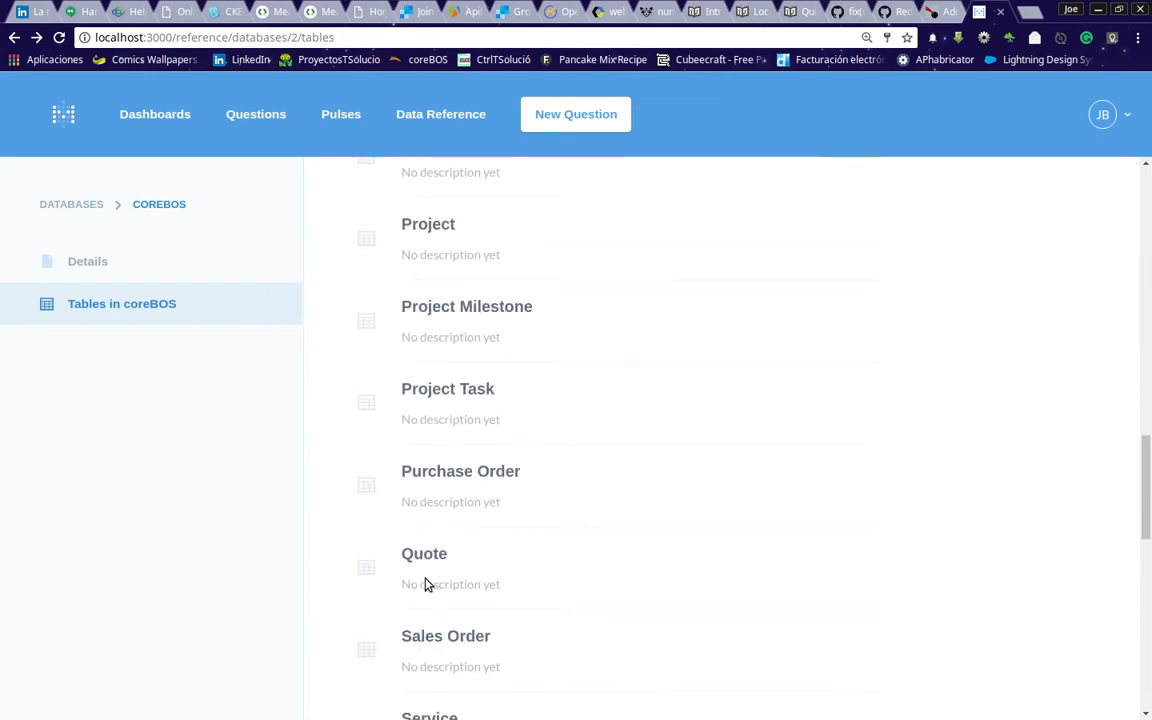
scroll(427, 581, down, 4)
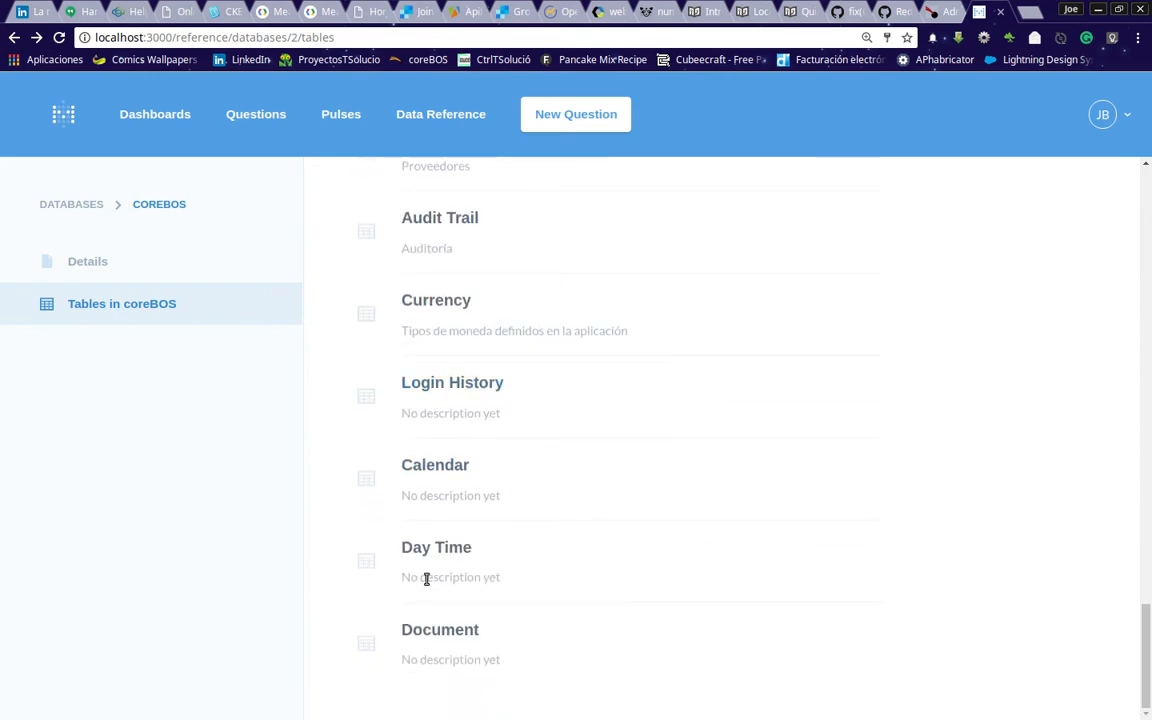
scroll(426, 578, up, 10)
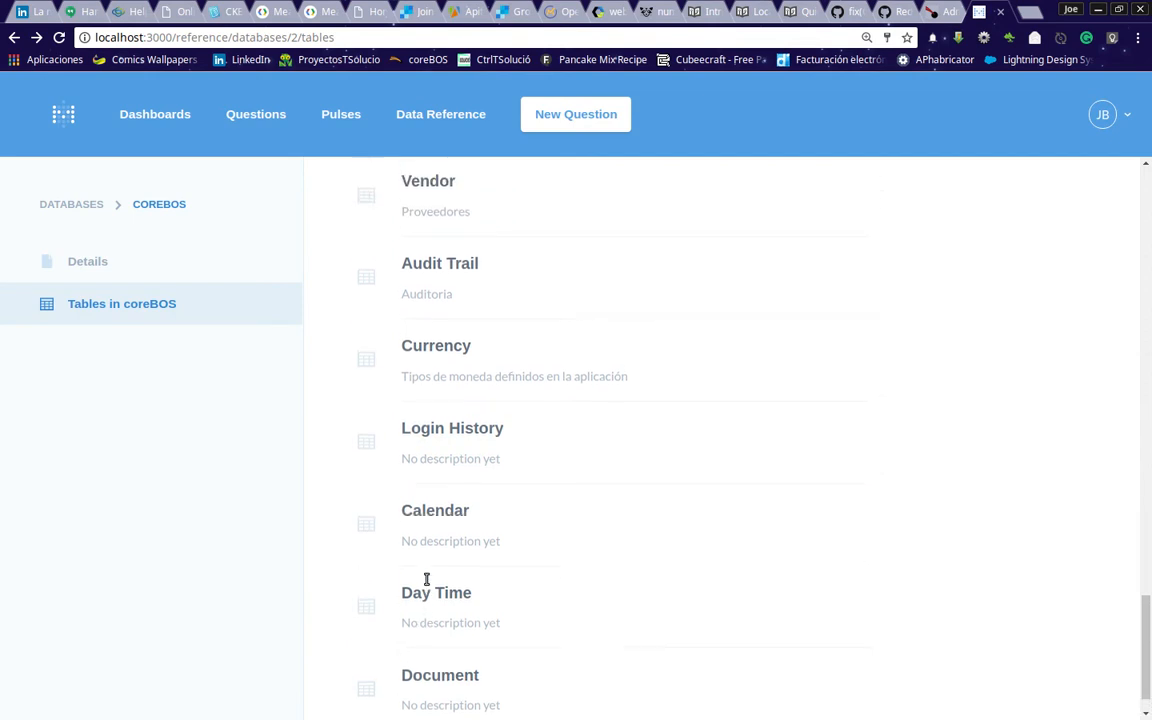
scroll(426, 584, up, 5)
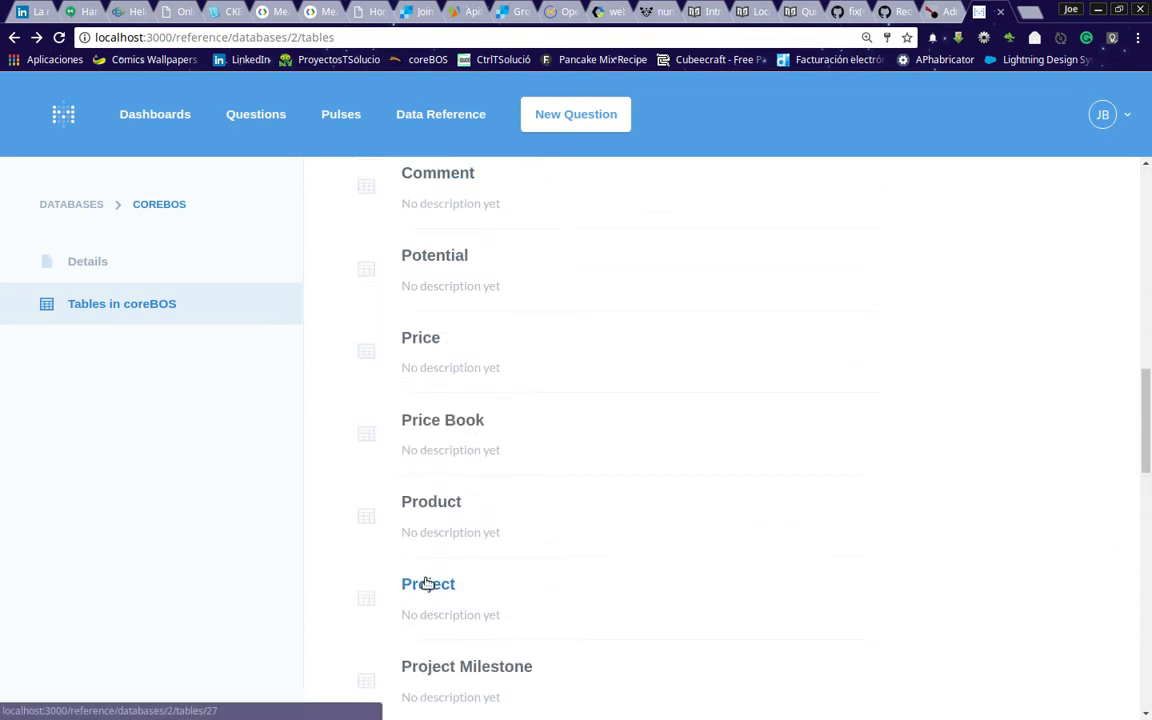
click(436, 427)
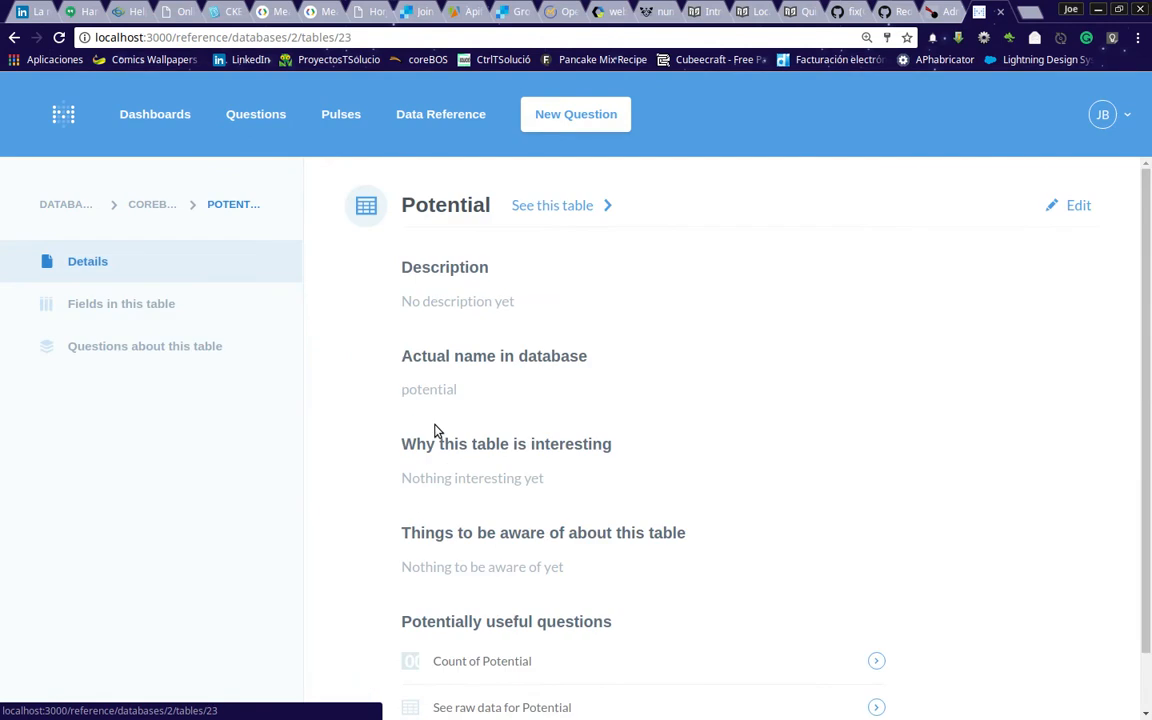
Examine the Potential table's fields with their field types and data types
click(104, 312)
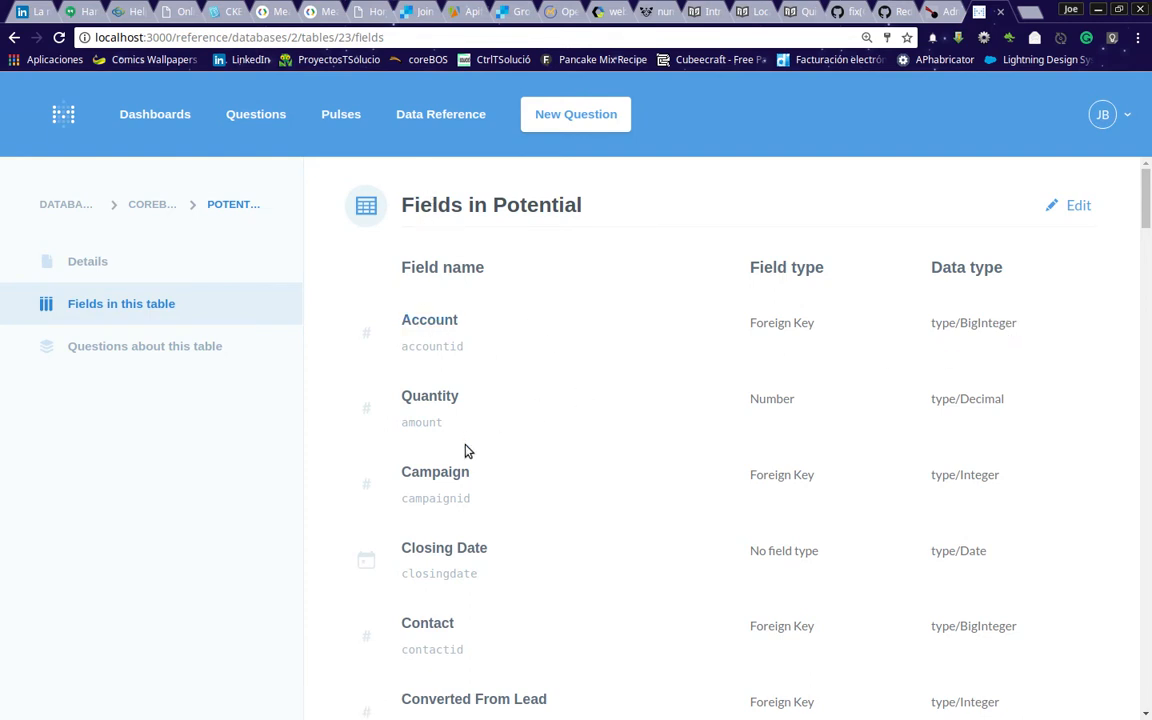
scroll(465, 452, down, 1)
scroll(446, 462, down, 2)
scroll(437, 400, down, 3)
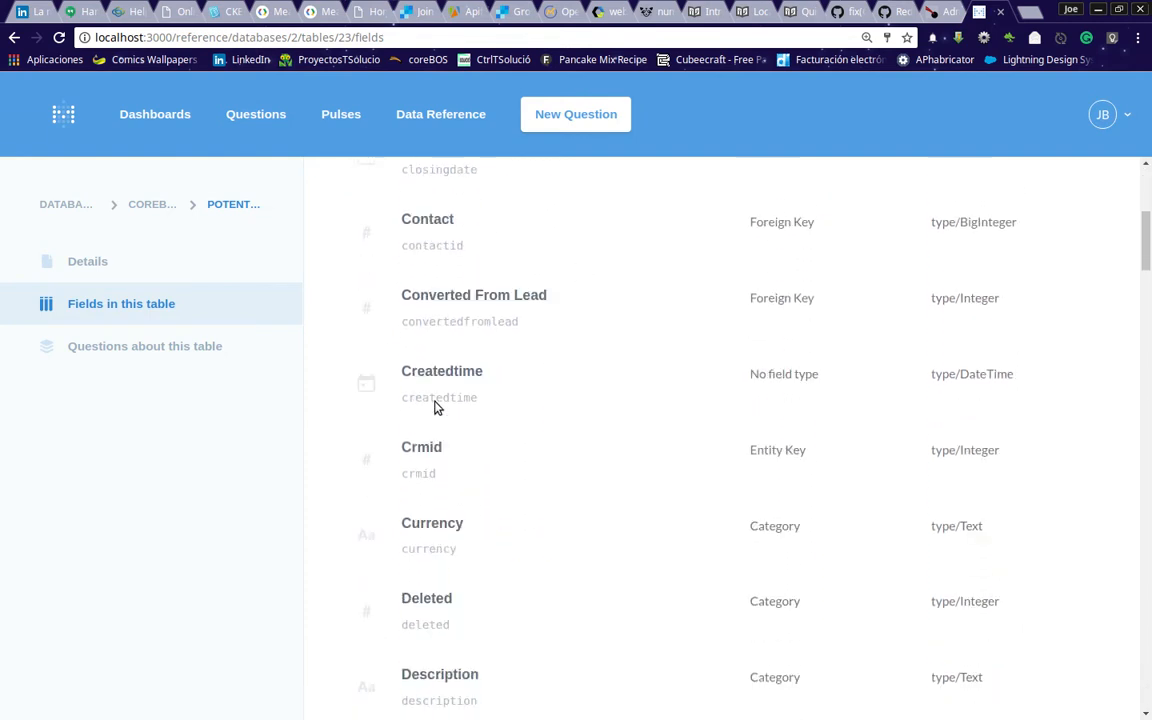
scroll(432, 440, down, 10)
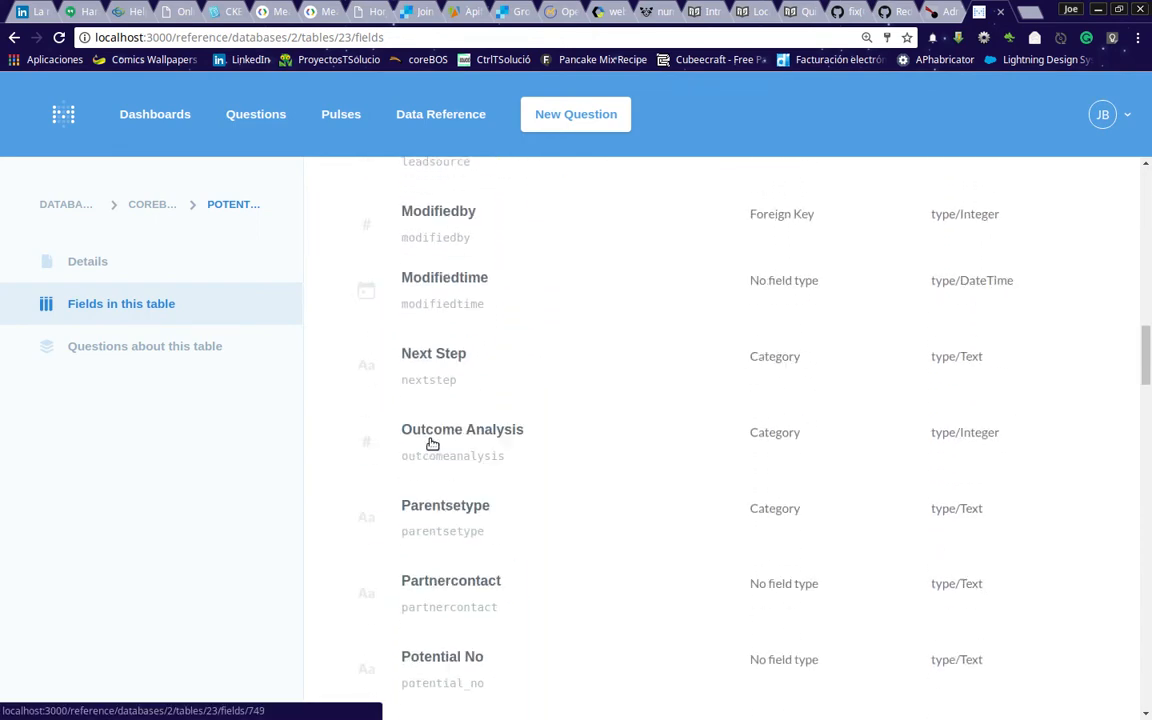
Examine the remaining fields of the Potential table down to the end of the list, with their field types and data types
scroll(430, 445, down, 4)
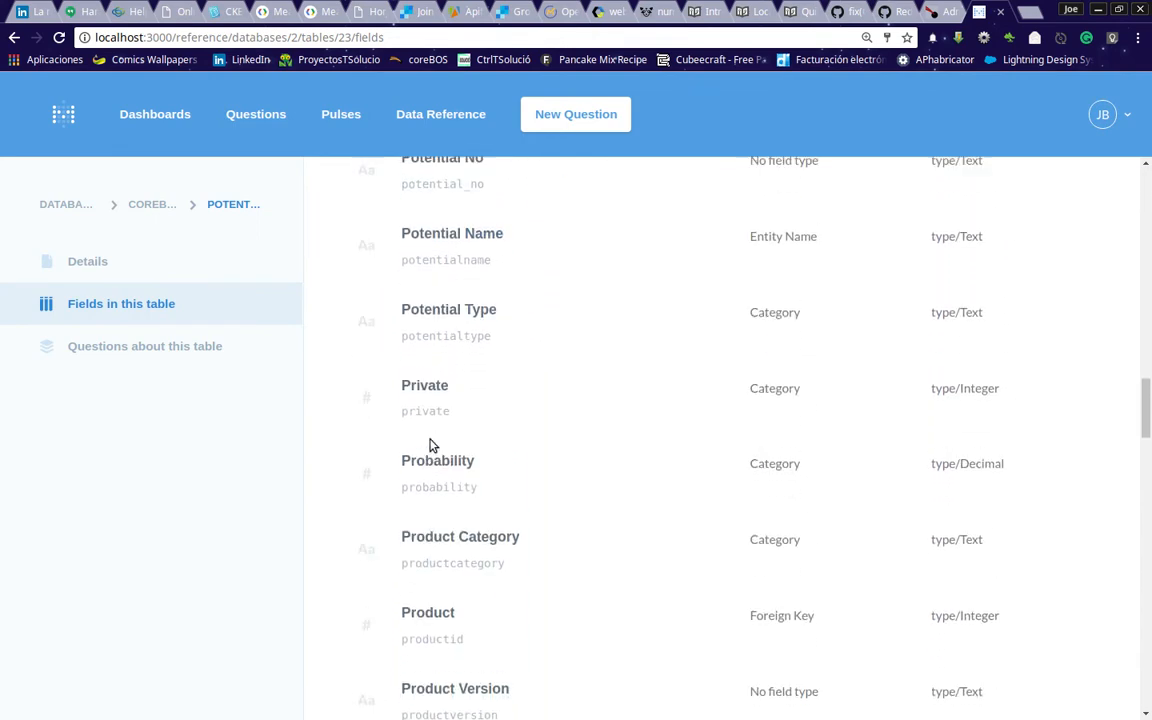
scroll(430, 445, up, 2)
scroll(432, 445, down, 1)
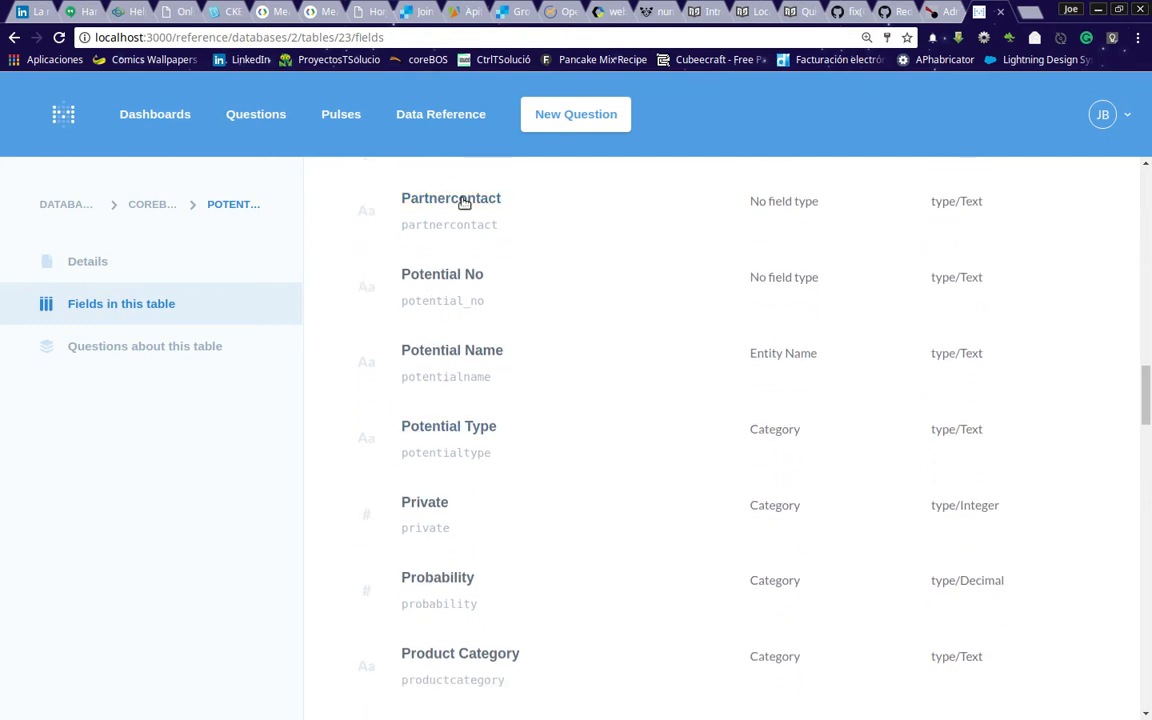
scroll(488, 515, down, 8)
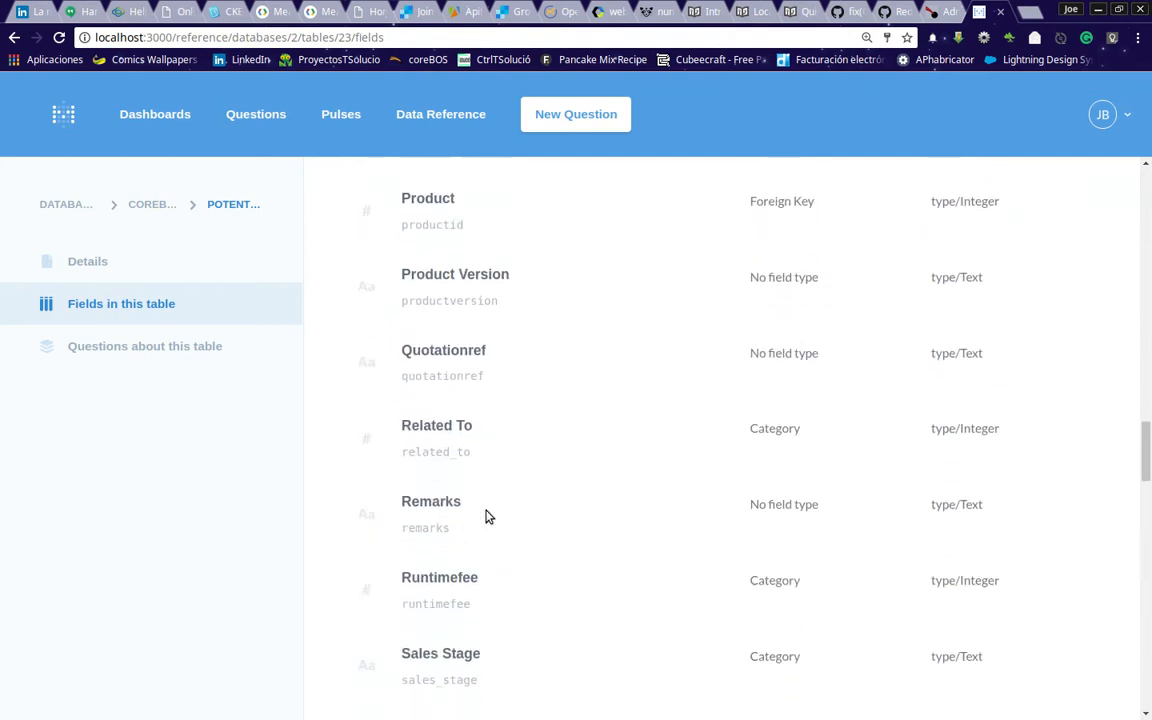
scroll(488, 515, down, 12)
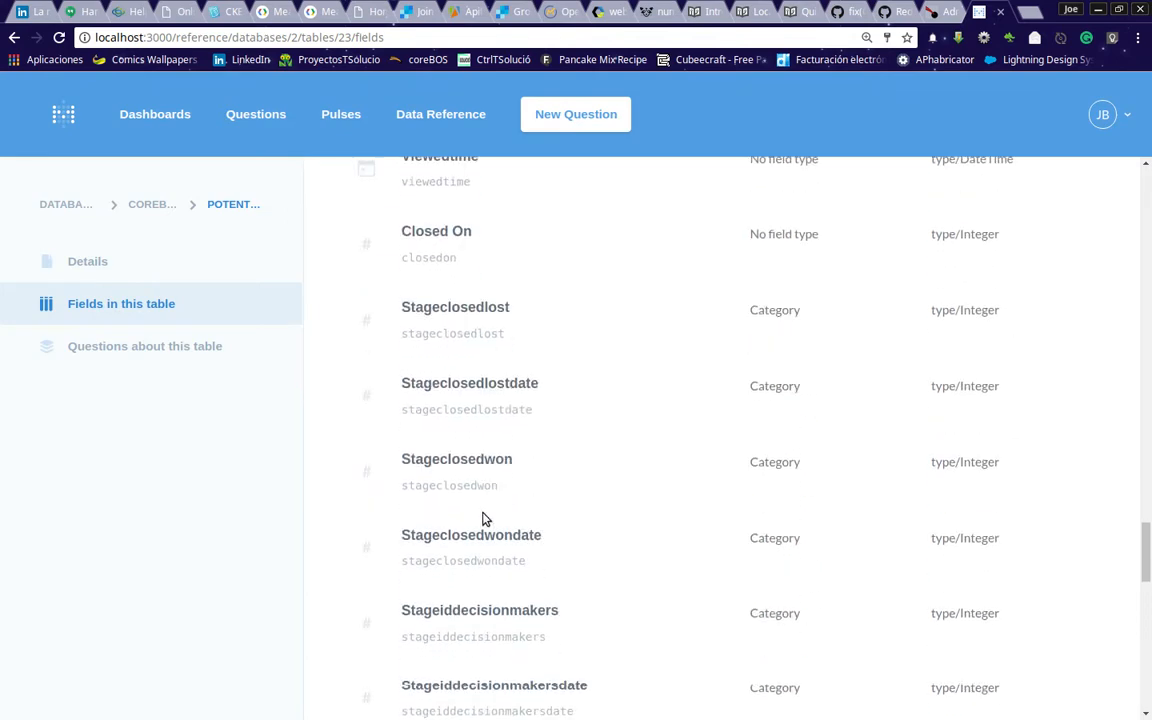
scroll(482, 515, down, 4)
scroll(468, 440, up, 5)
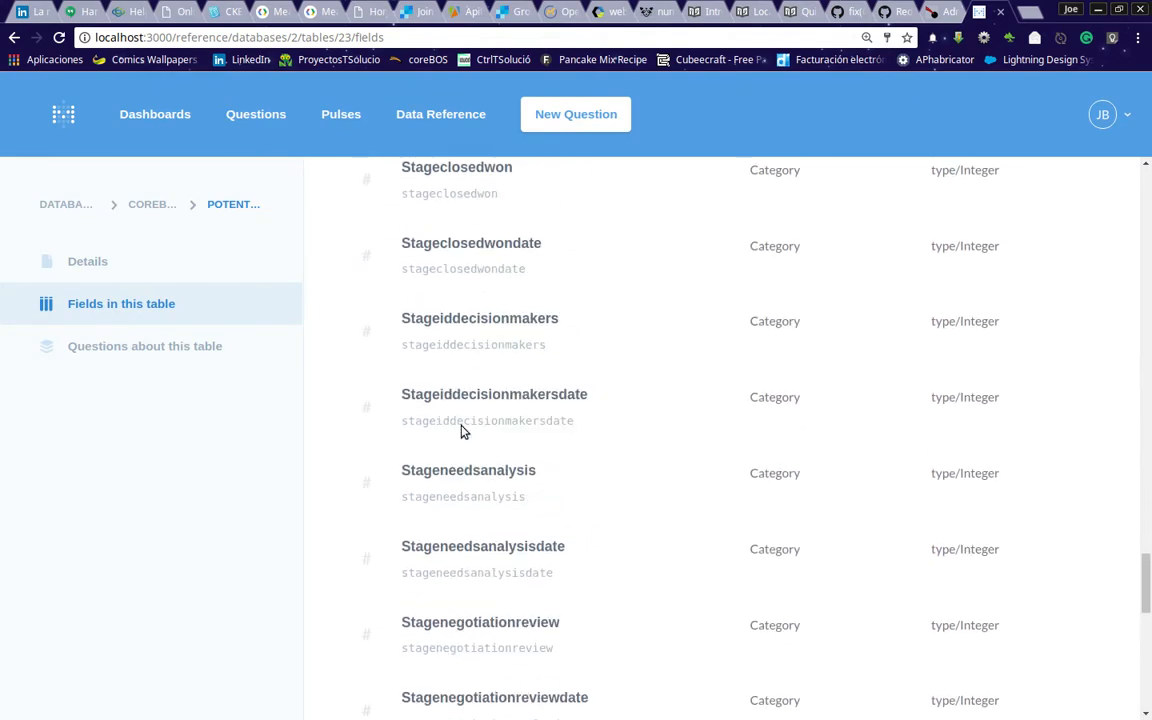
scroll(450, 633, down, 9)
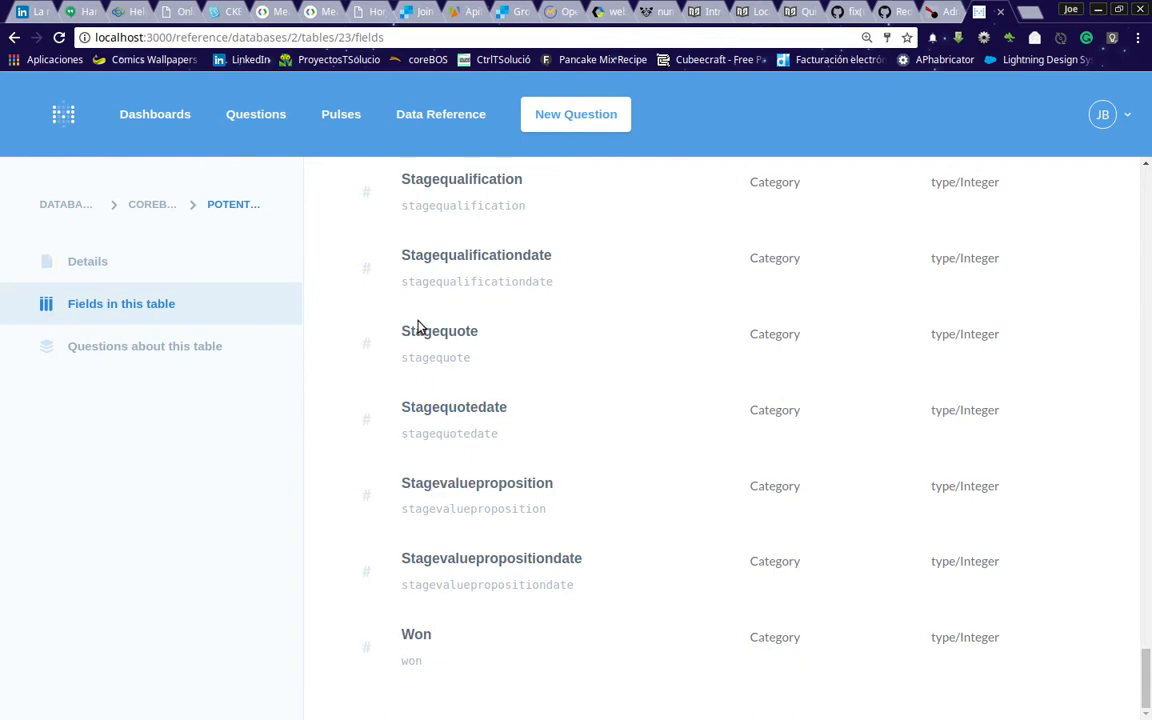
scroll(418, 330, up, 4)
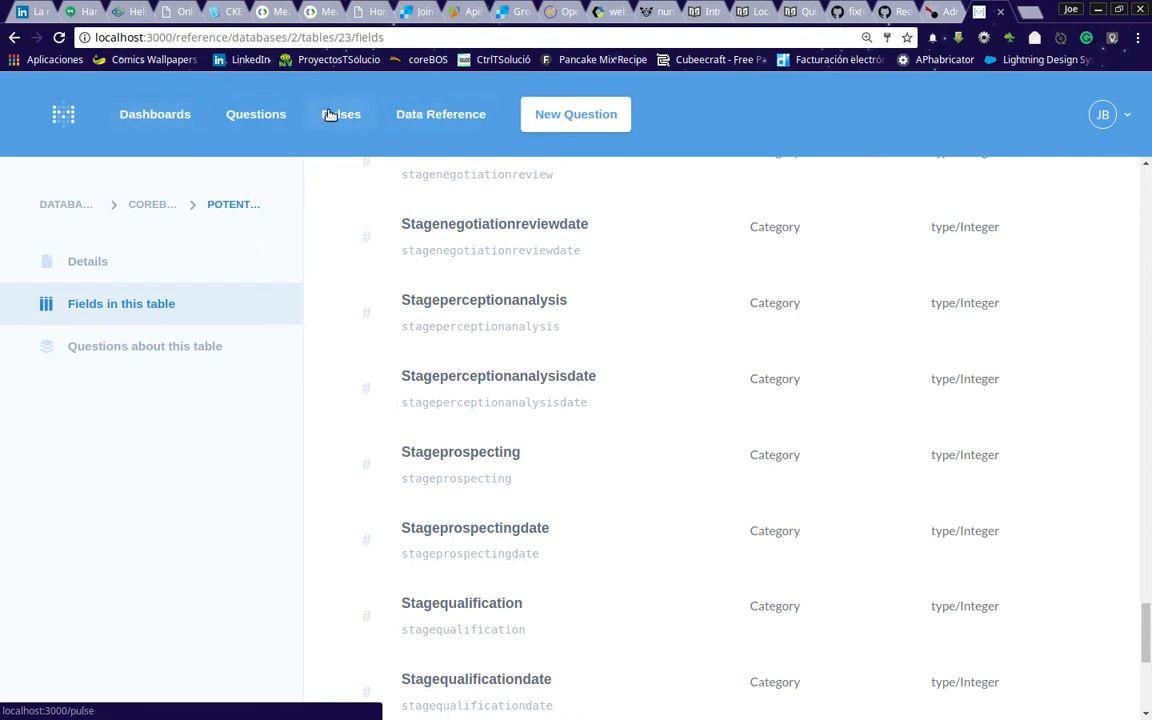
Start a new question and choose coreBOS as its source database
click(553, 125)
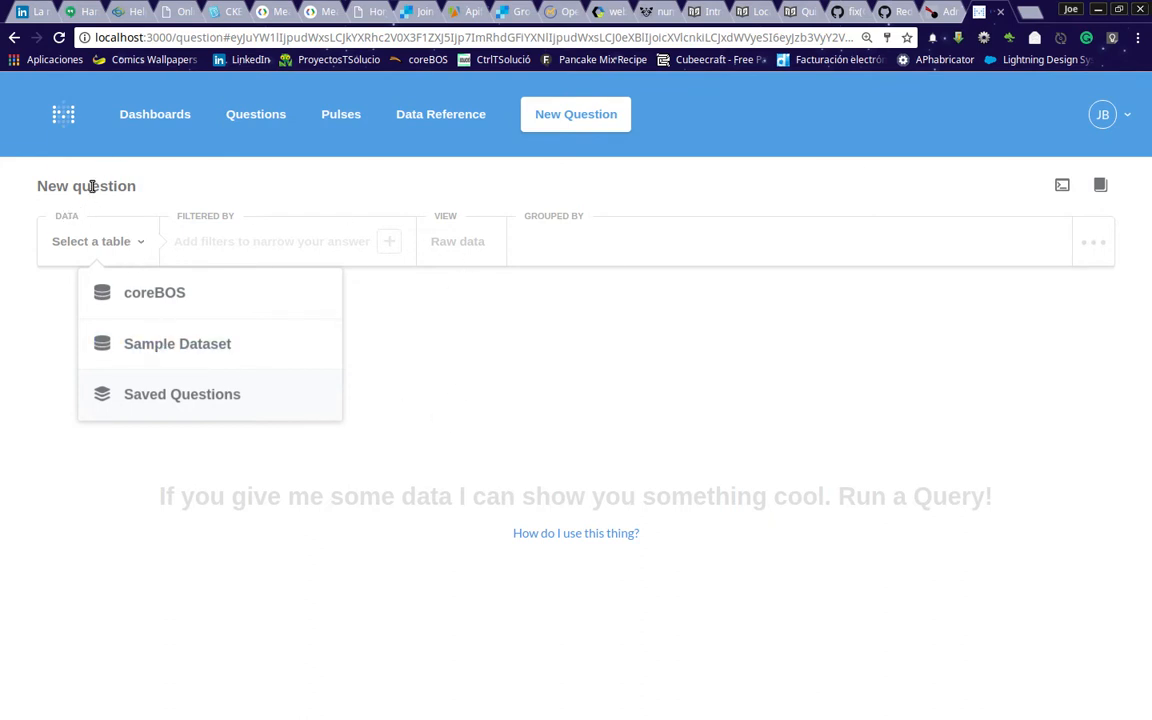
click(238, 189)
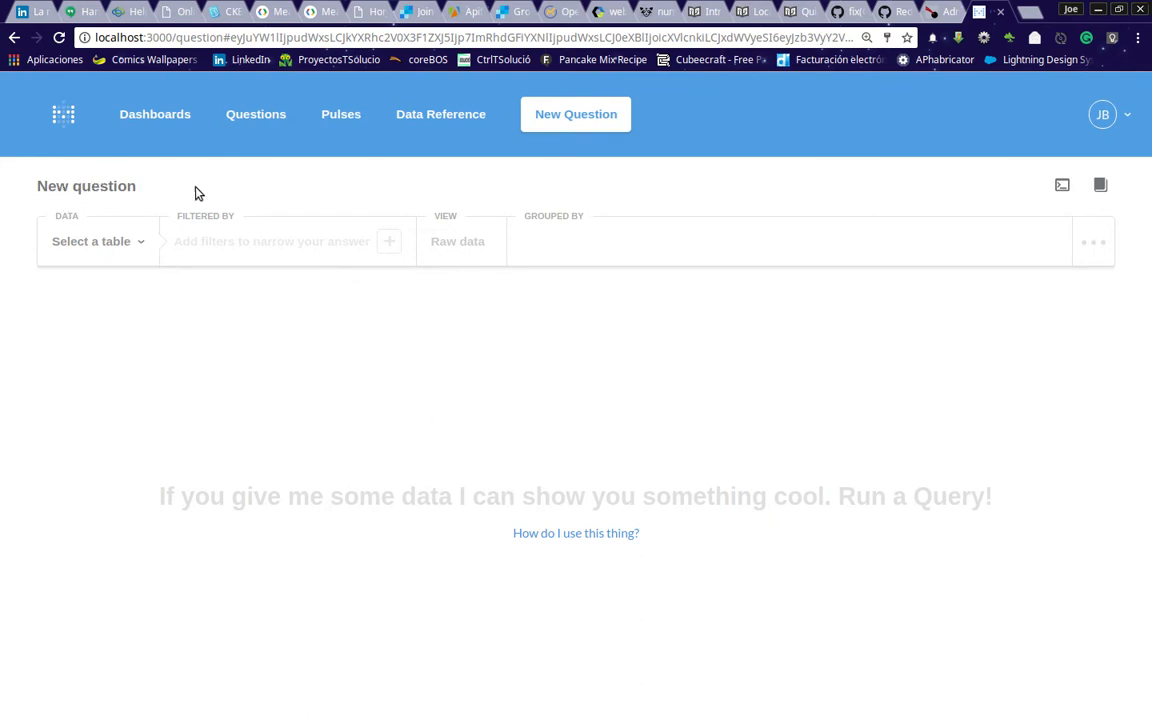
click(140, 247)
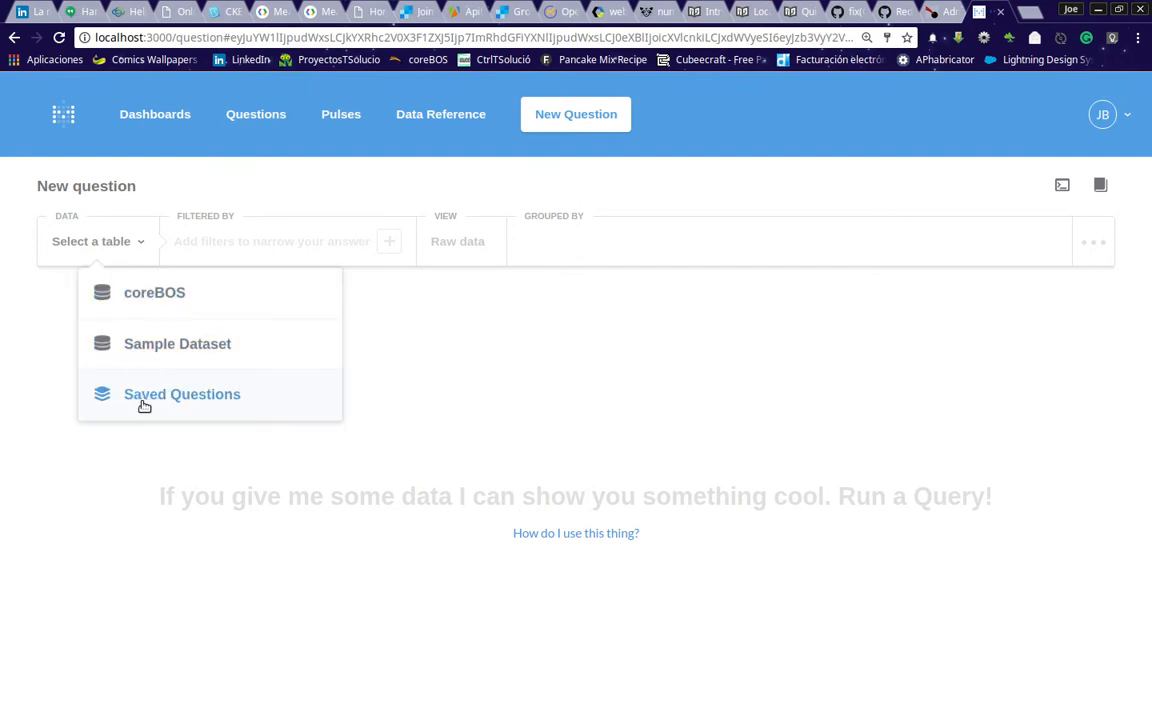
click(148, 294)
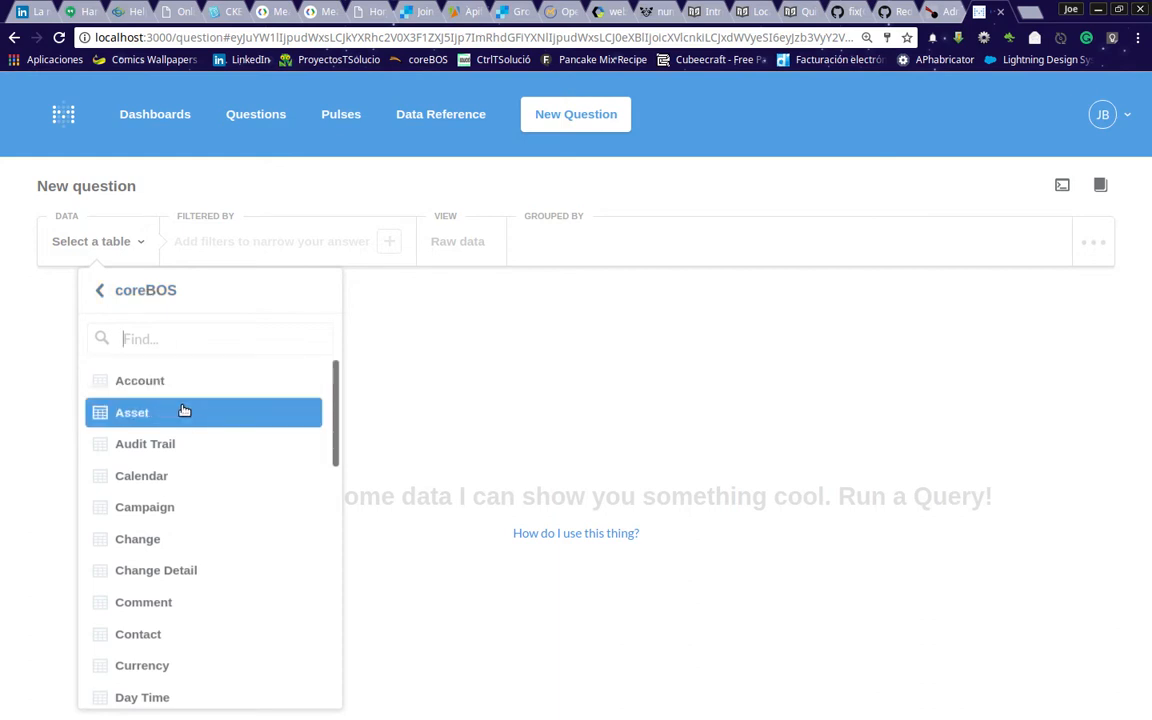
Look through the coreBOS tables, select Account as the question's data and run the query on its raw data
scroll(184, 410, down, 3)
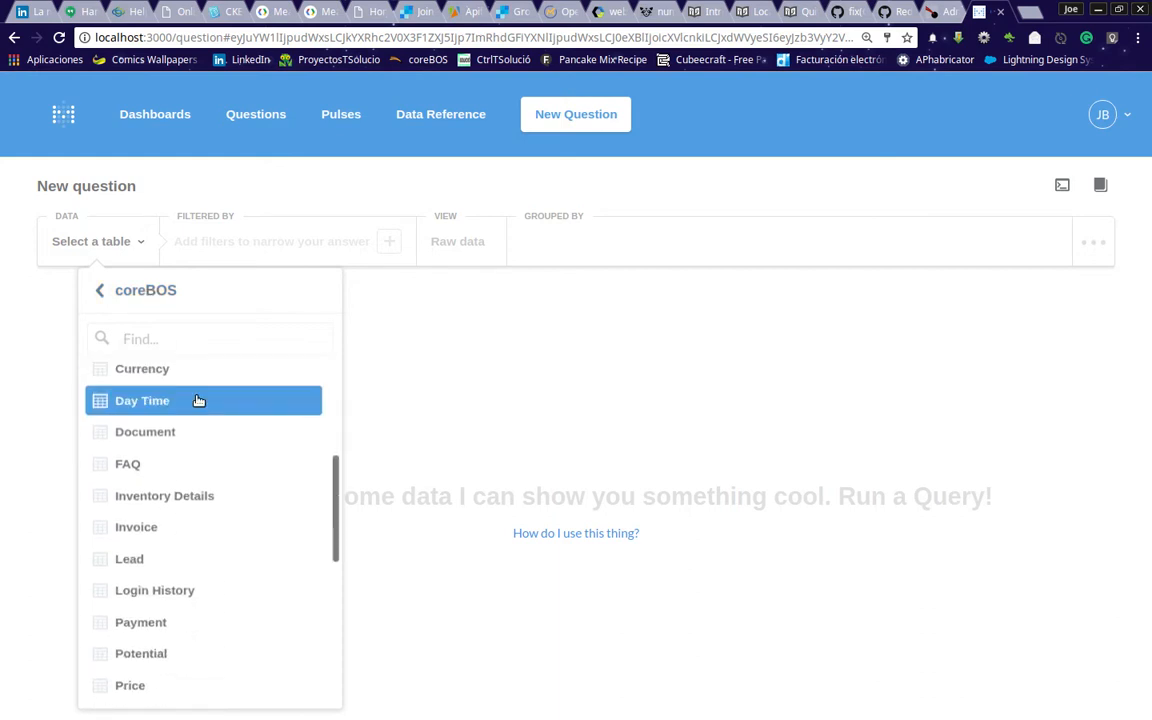
scroll(193, 435, down, 10)
scroll(190, 521, up, 4)
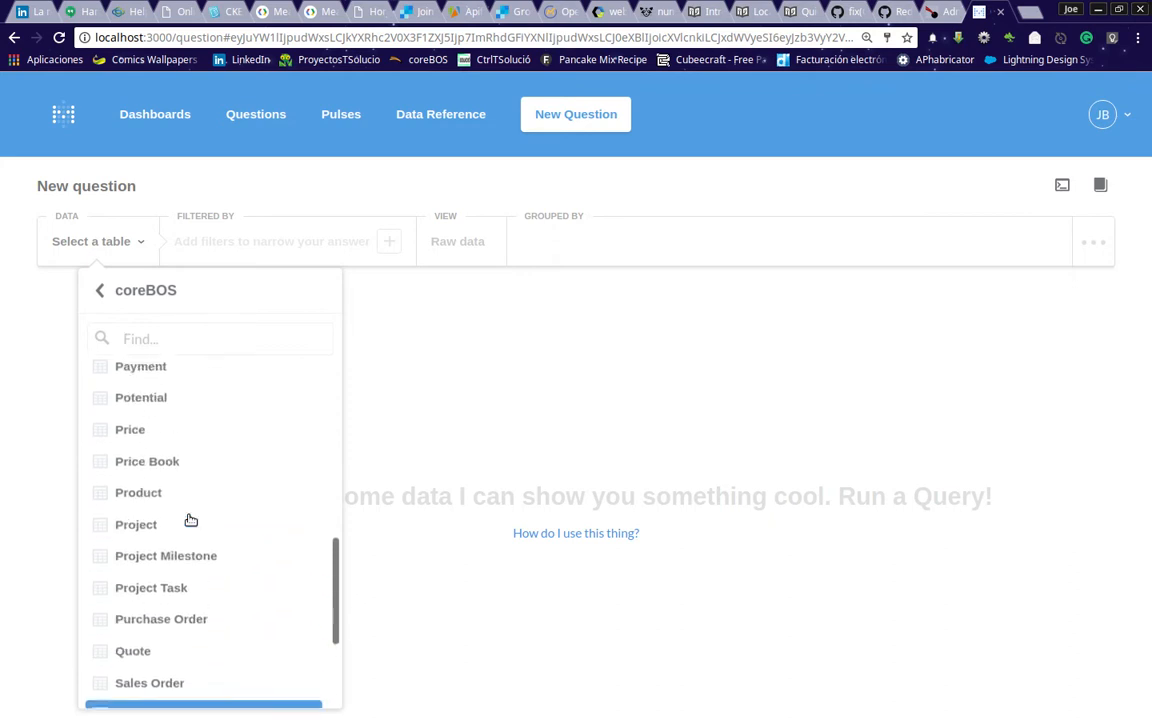
scroll(191, 520, up, 6)
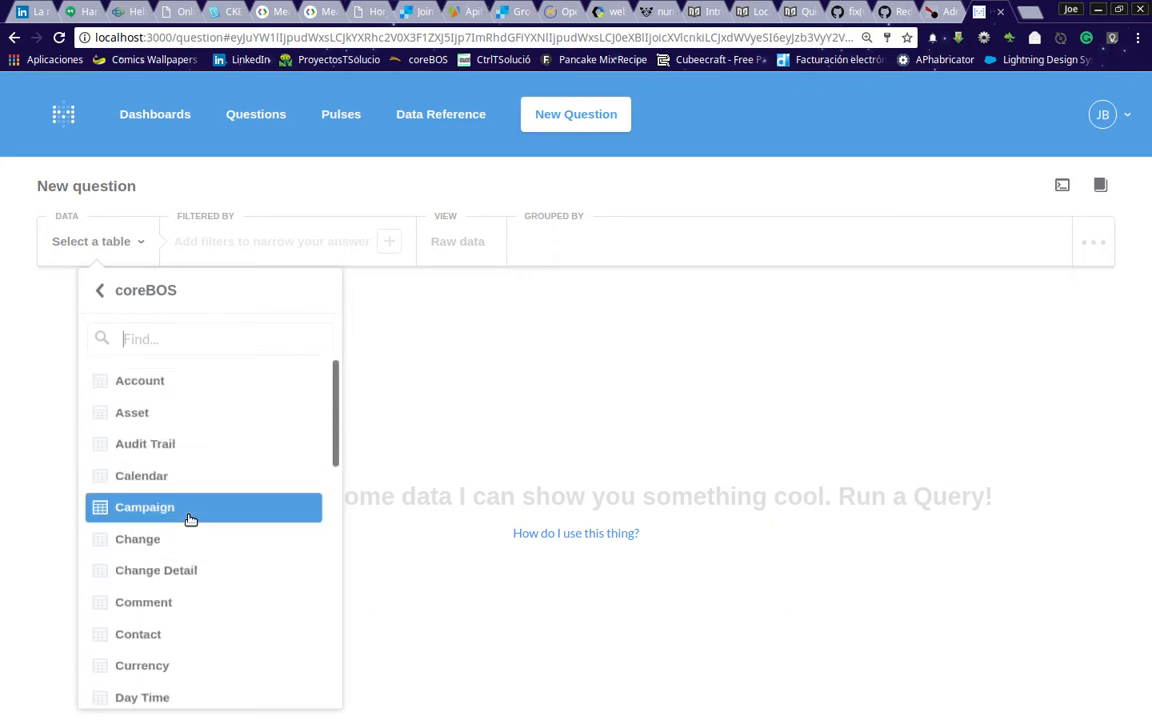
click(140, 385)
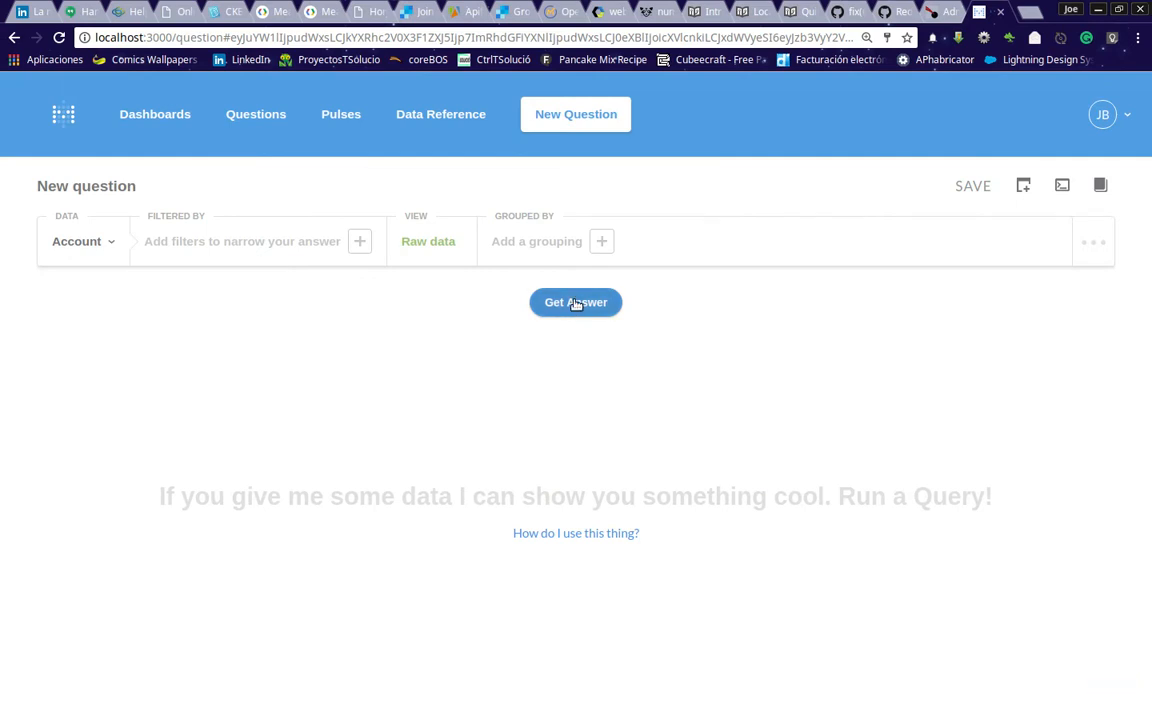
click(576, 302)
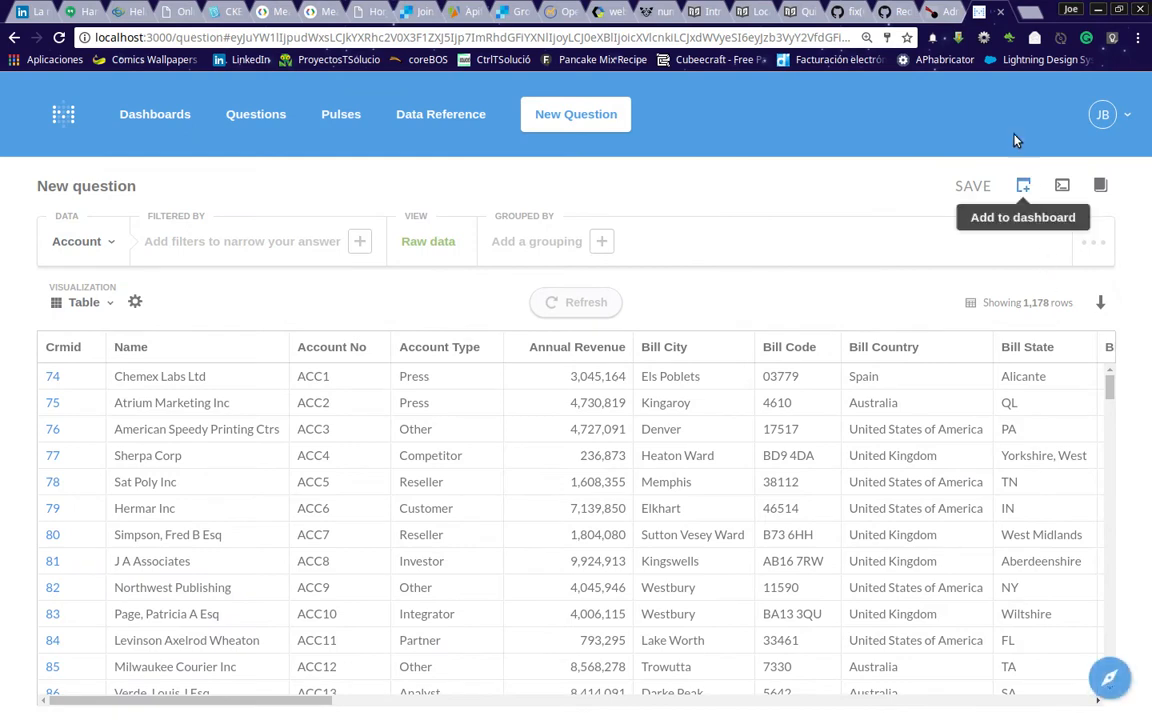
Switch to coreBOS, open the Organizations module to check its record count, and return to the Metabase question
click(942, 16)
mouse_move(275, 132)
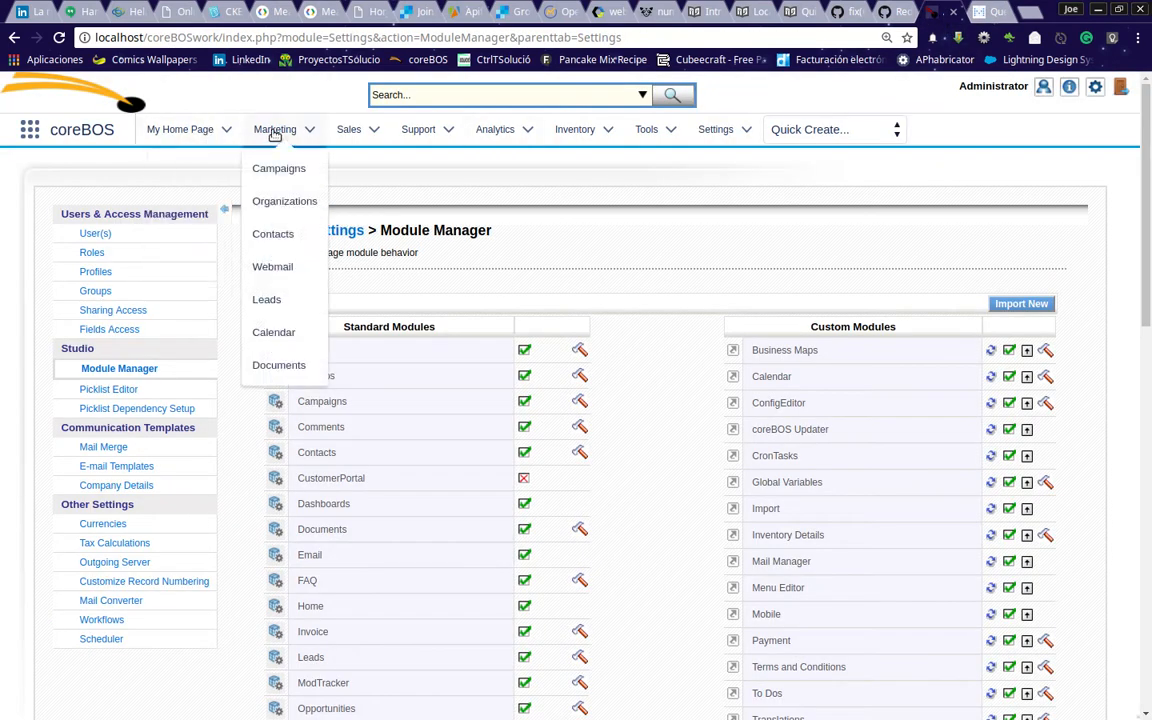
click(272, 202)
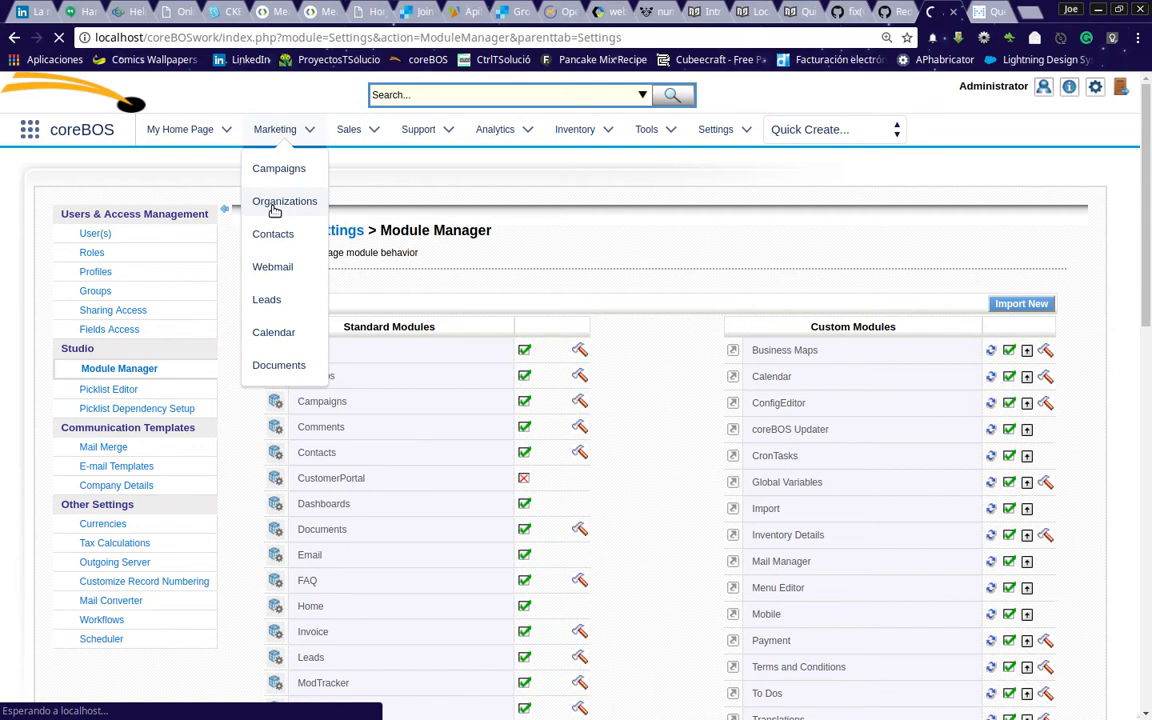
click(274, 203)
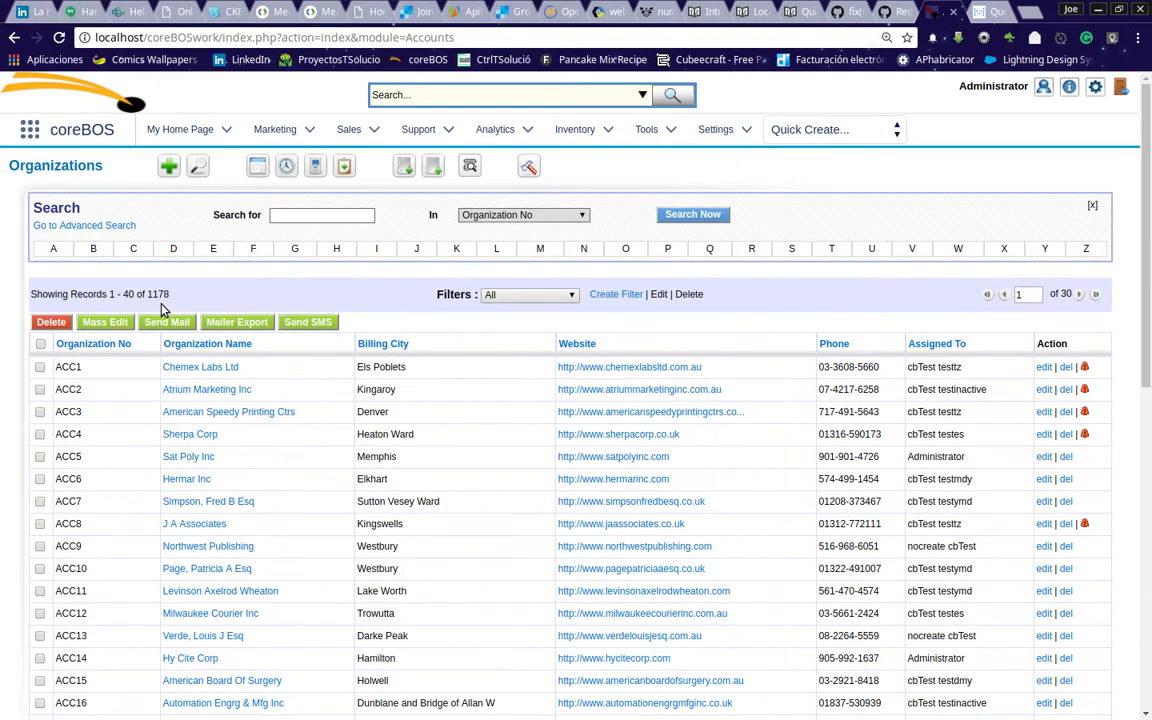
click(985, 11)
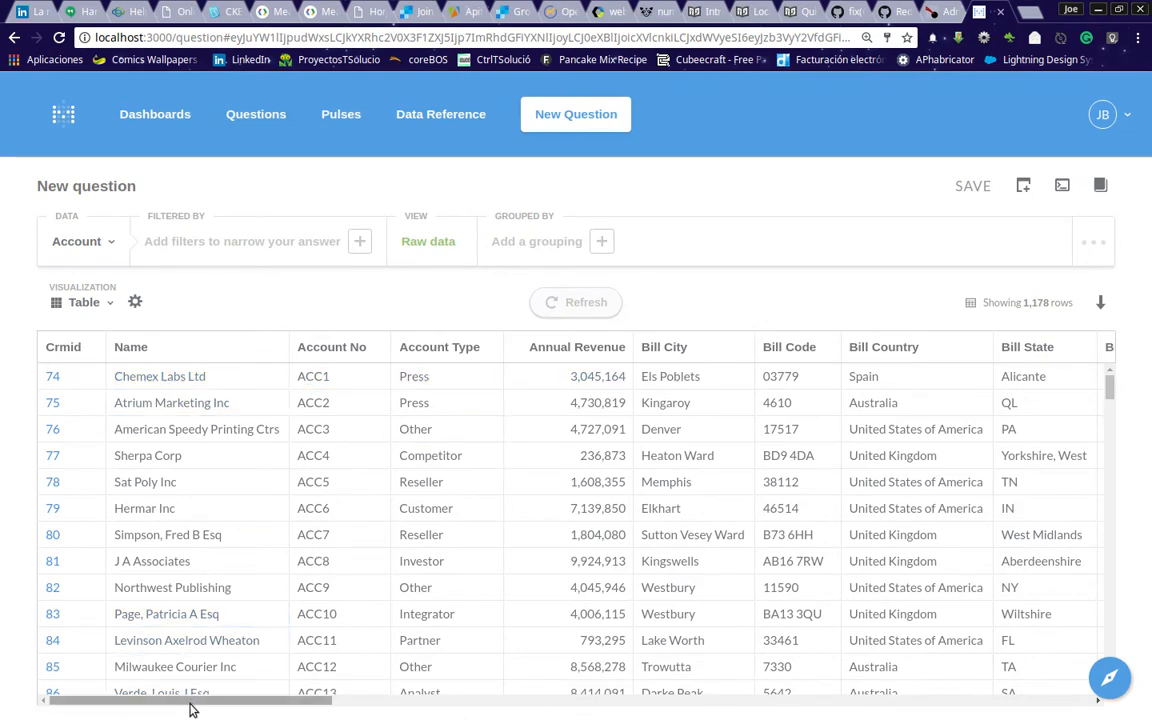
Look through all columns of the Account results and return to the first columns
drag(200, 701, 1148, 716)
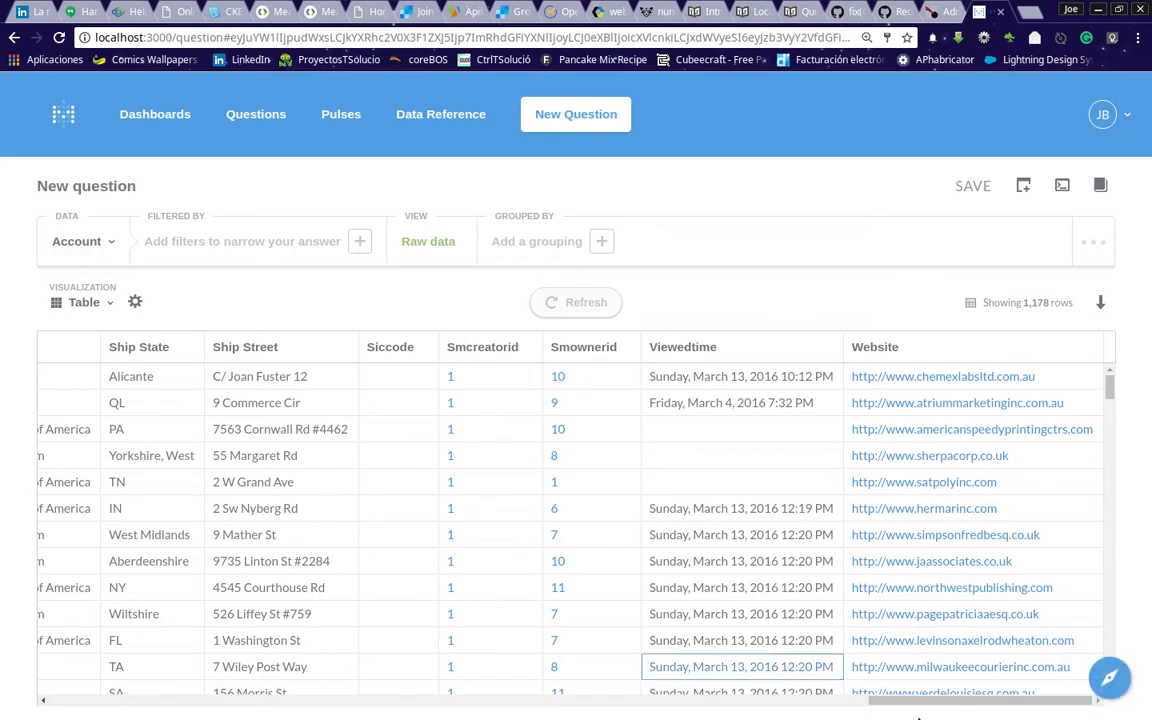
drag(964, 700, 703, 700)
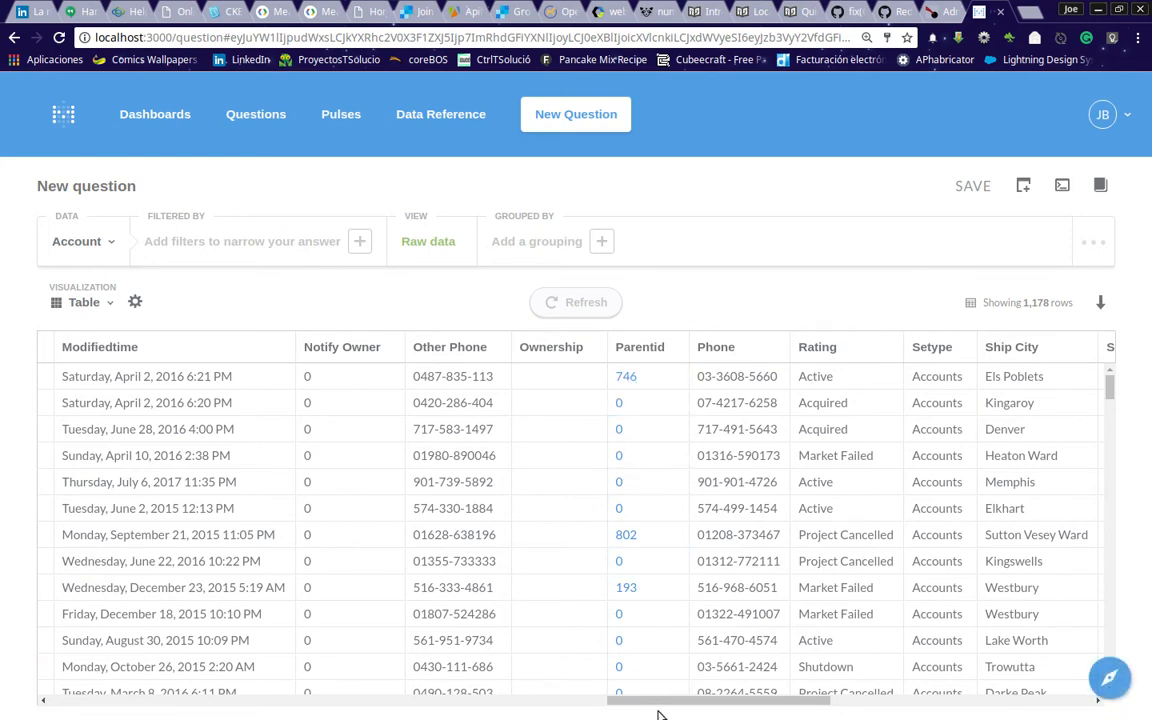
drag(637, 706, 90, 690)
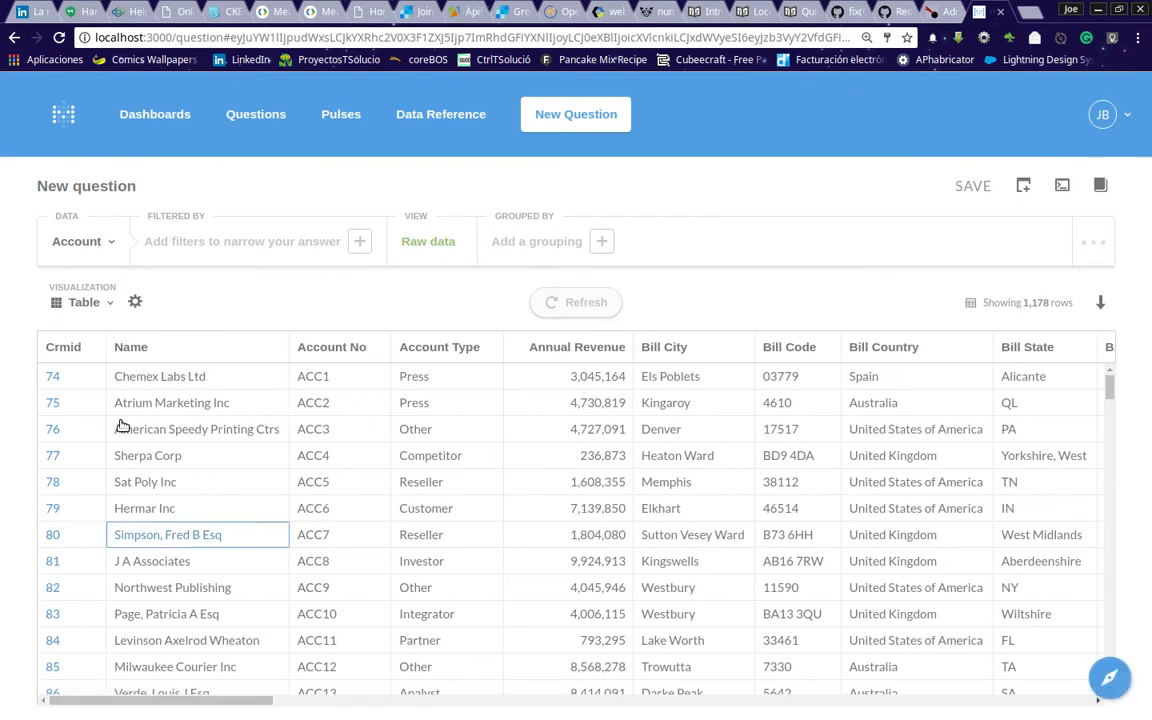
Limit the Account question to 25 rows and run the query again
click(1093, 247)
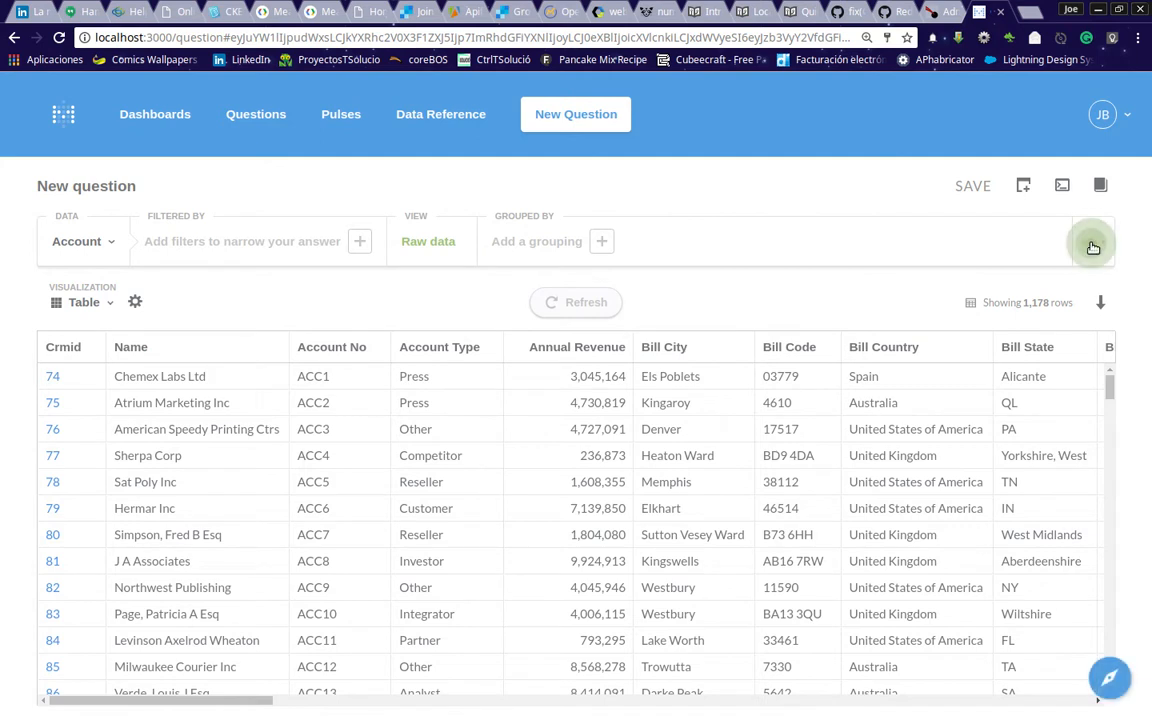
click(1093, 245)
click(1093, 258)
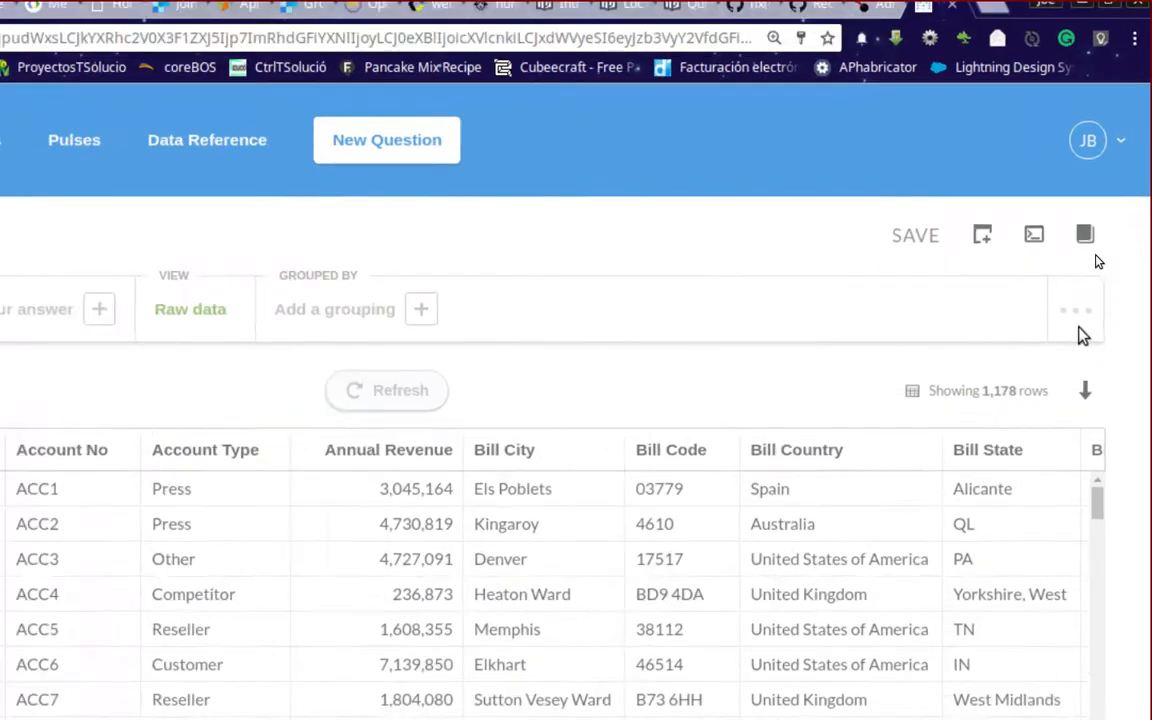
click(1064, 334)
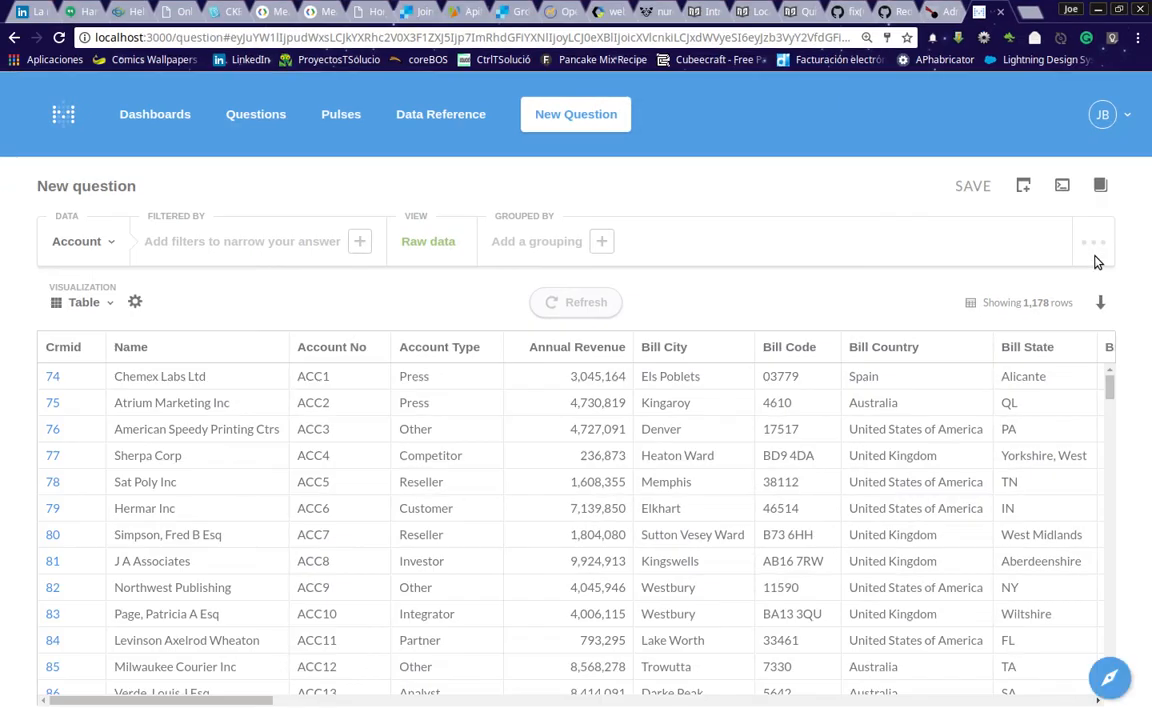
click(1093, 243)
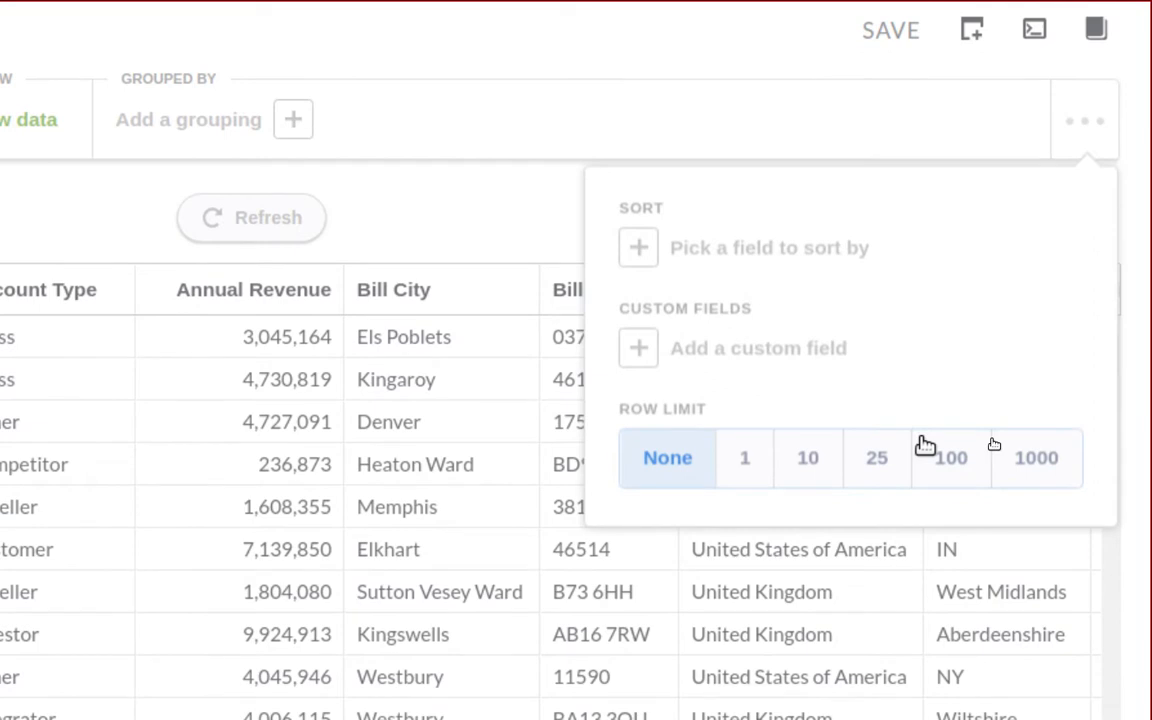
click(876, 457)
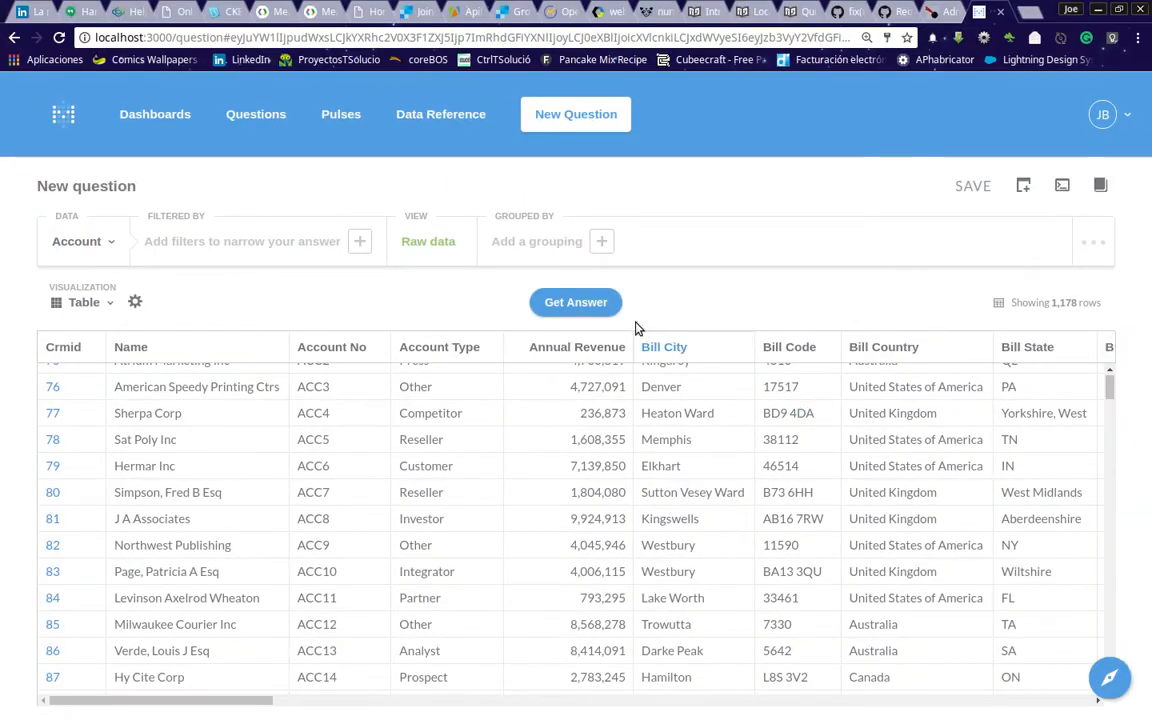
click(576, 302)
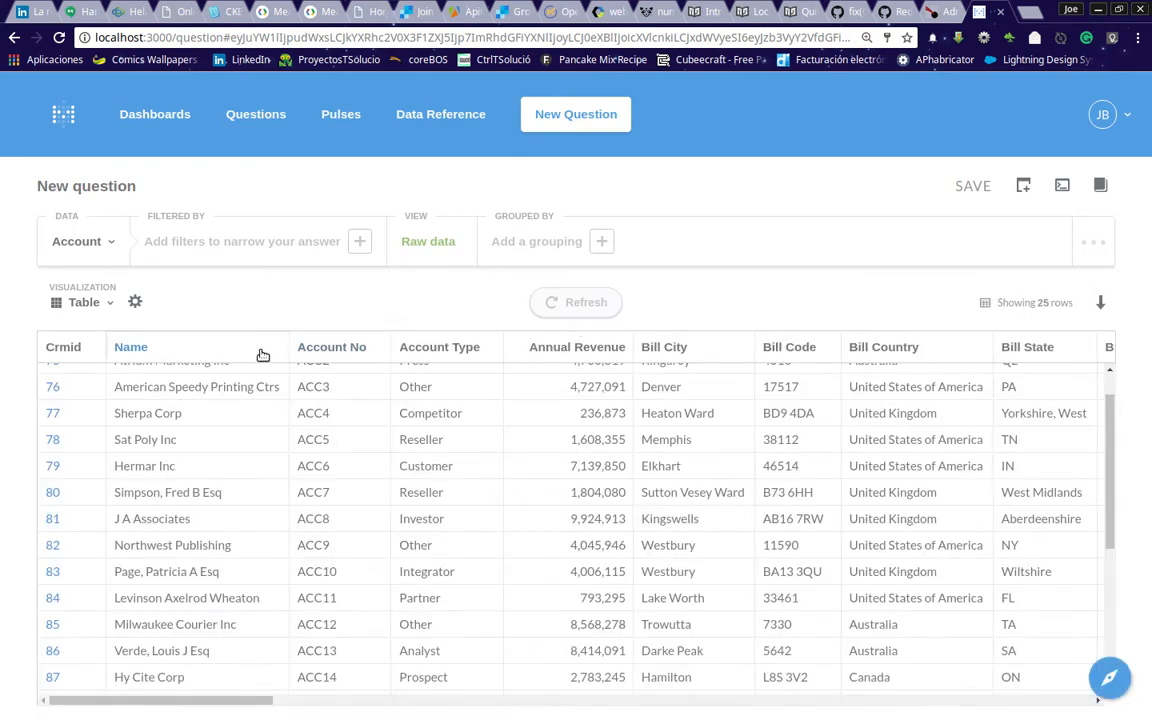
Sort the Account results by Name in ascending order
scroll(154, 360, up, 1)
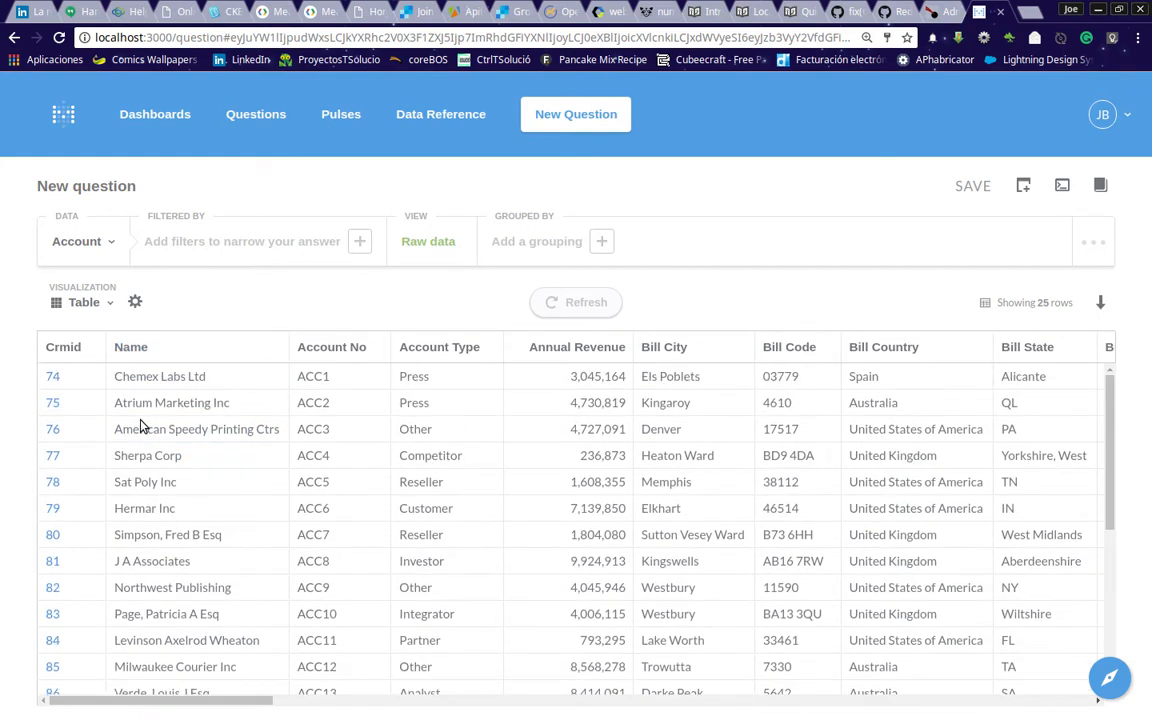
click(151, 352)
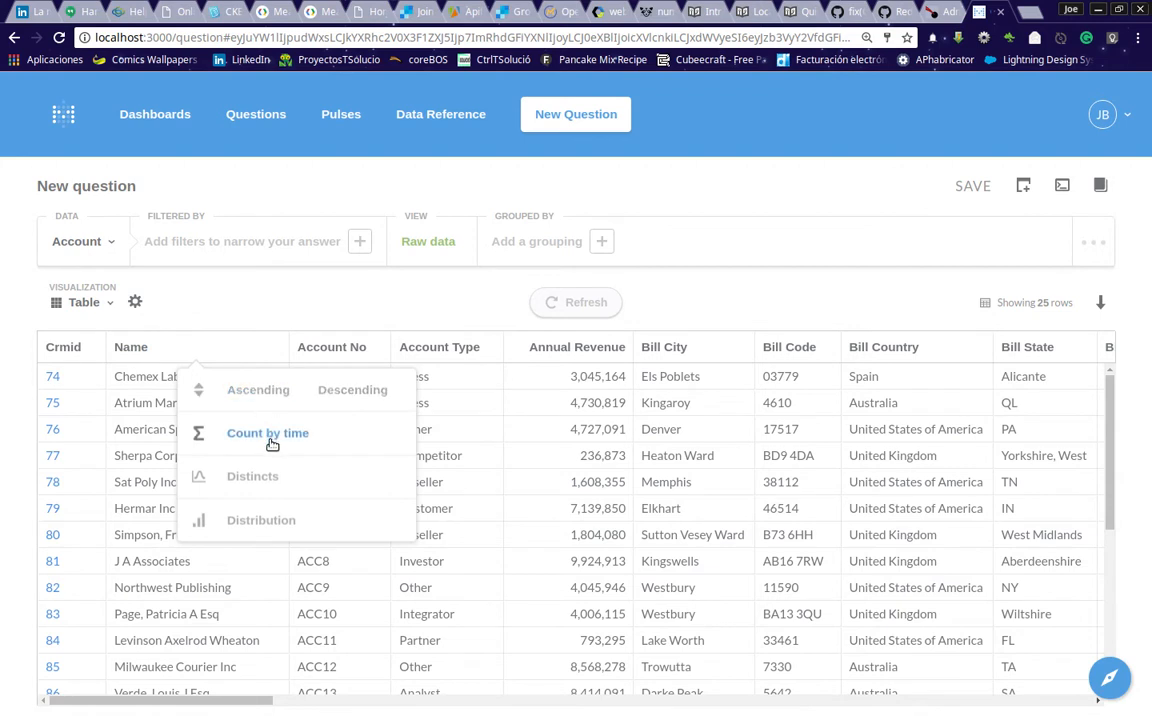
click(258, 390)
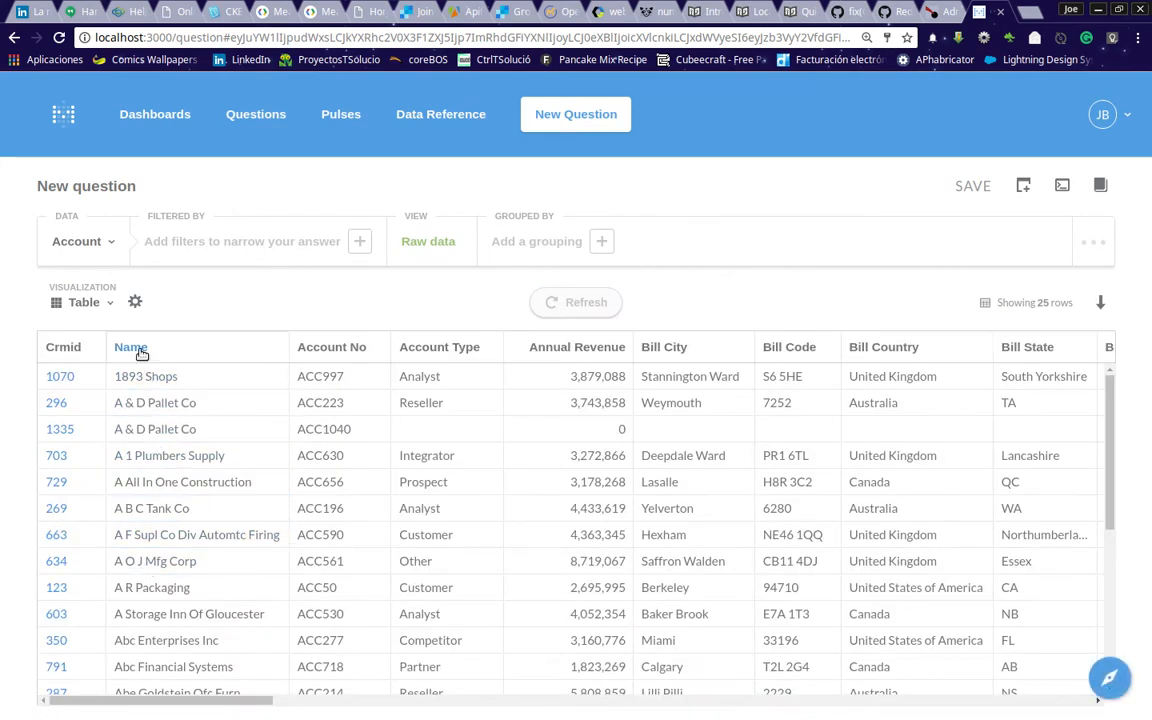
Sort the Account results by Name in descending order
click(150, 350)
click(206, 352)
click(213, 358)
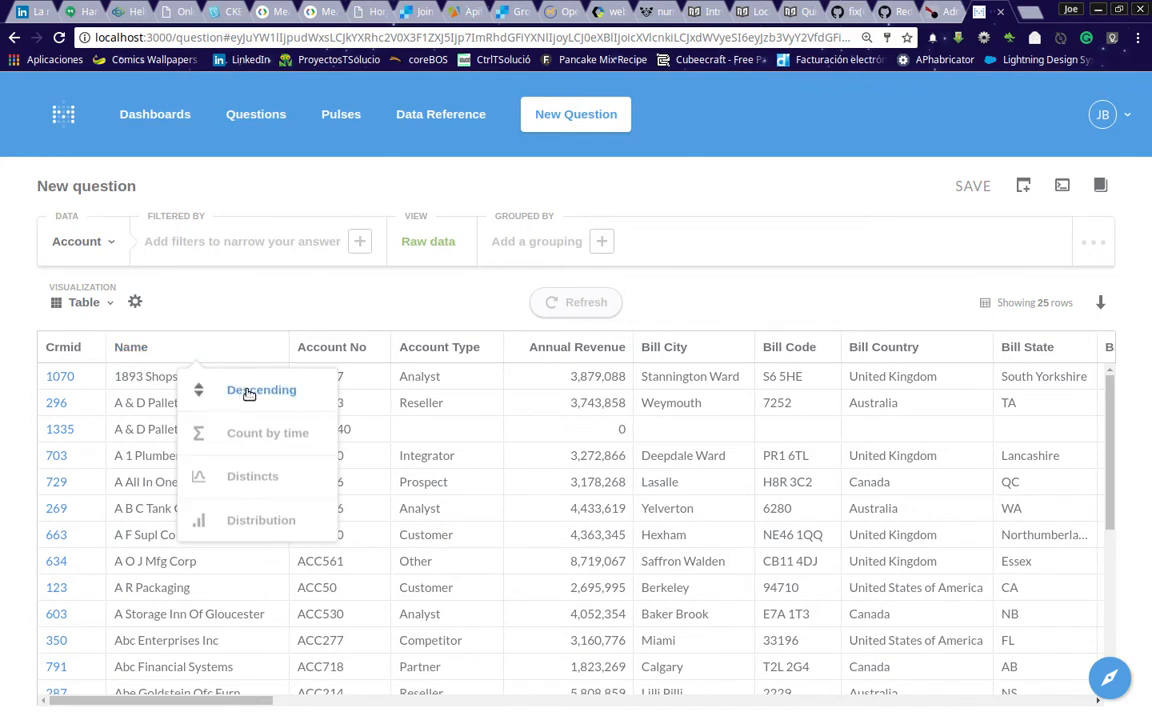
click(247, 391)
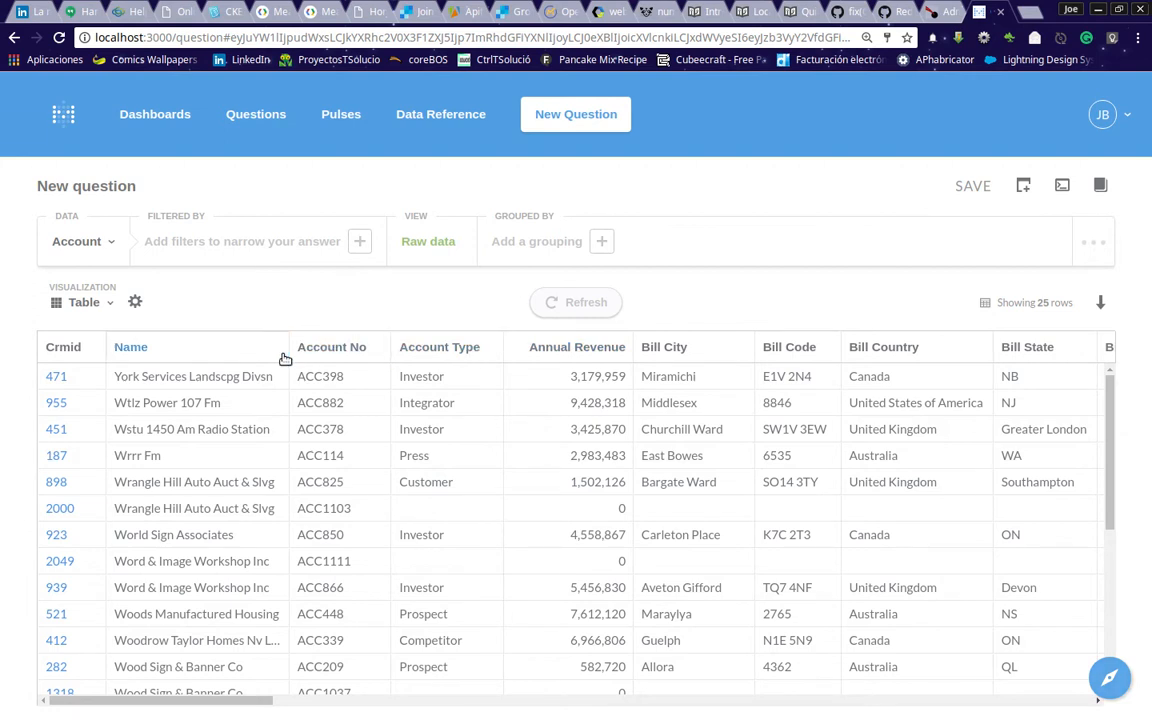
click(101, 304)
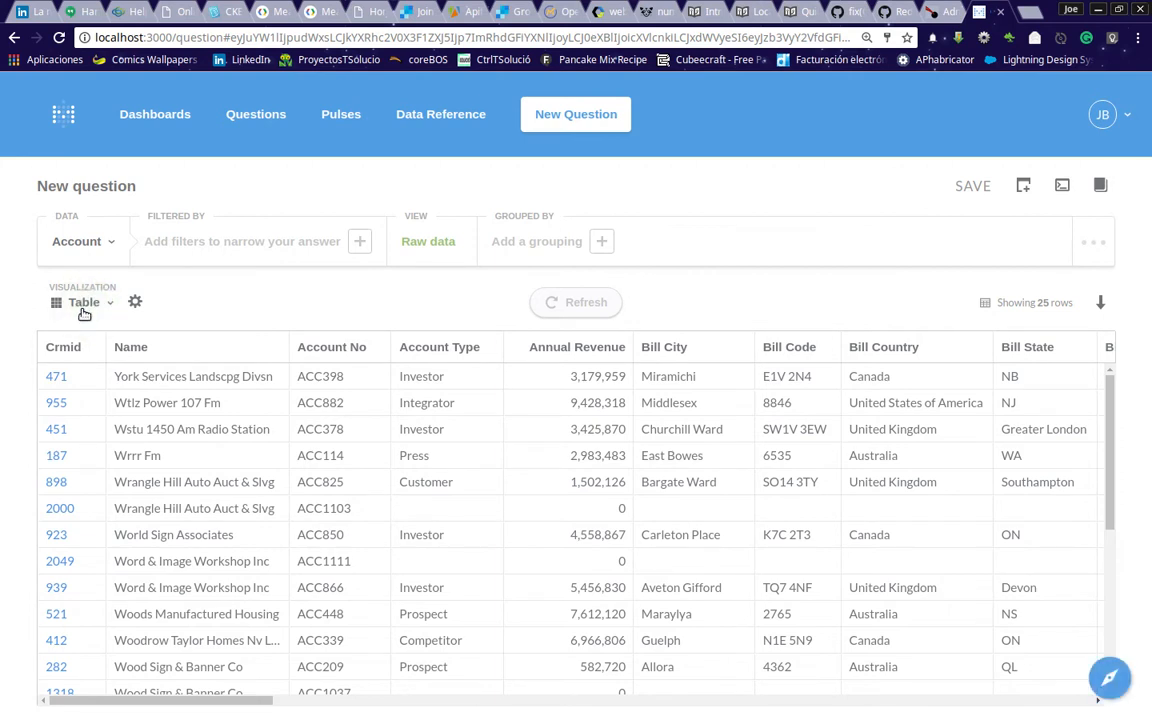
Look through the available visualization types, display the Account results as a Number, and refresh the question
click(113, 304)
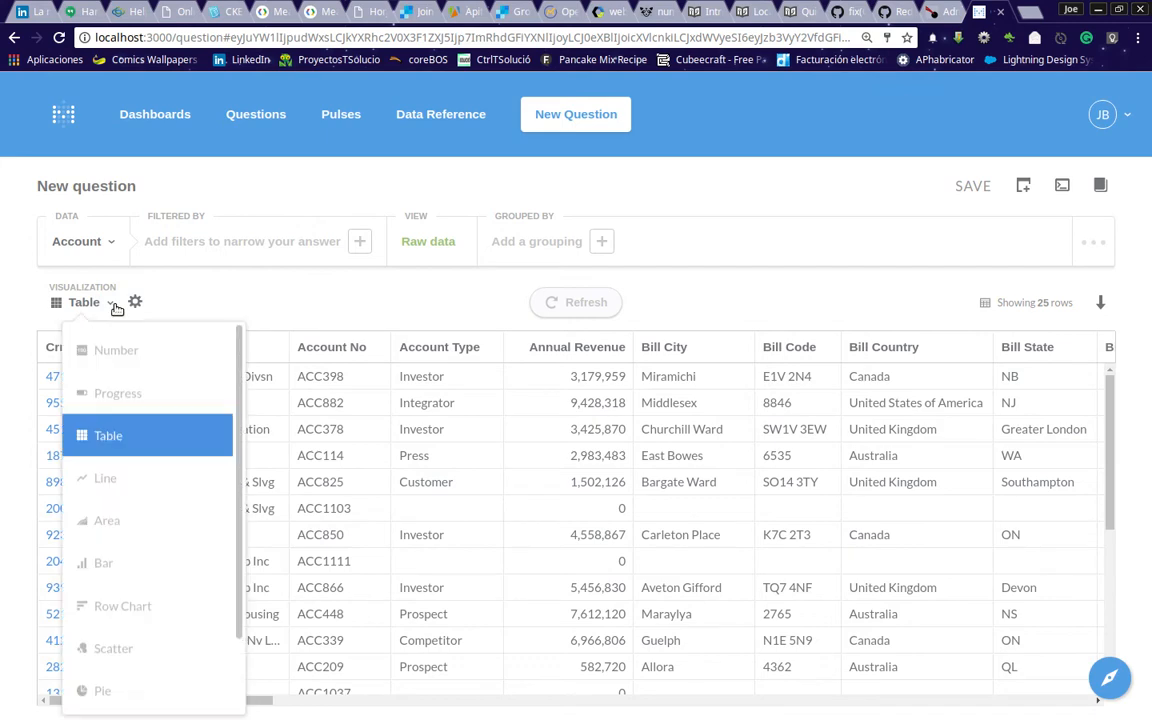
scroll(129, 463, down, 1)
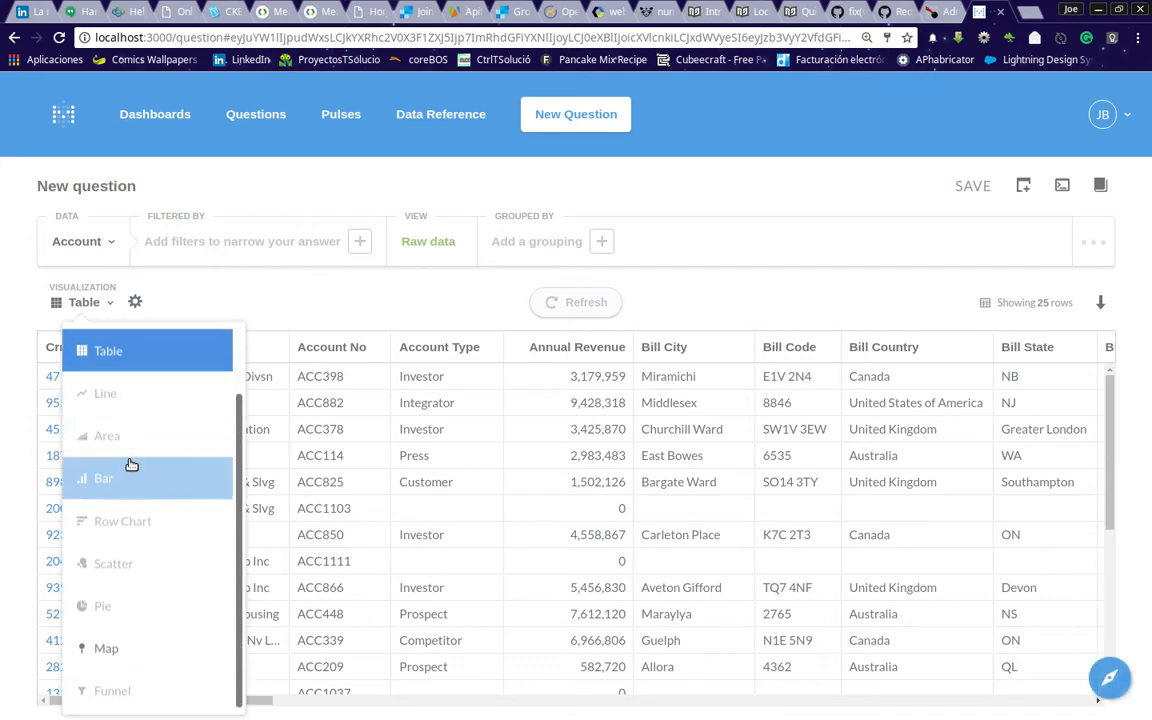
scroll(129, 460, up, 1)
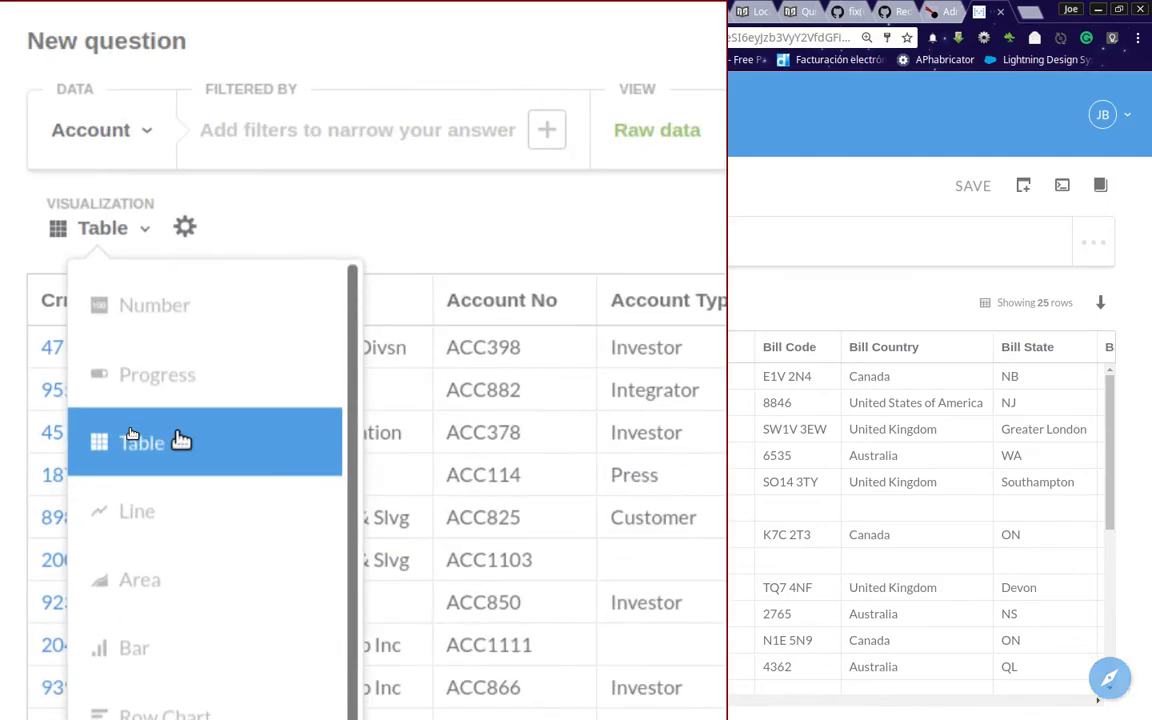
scroll(176, 470, down, 2)
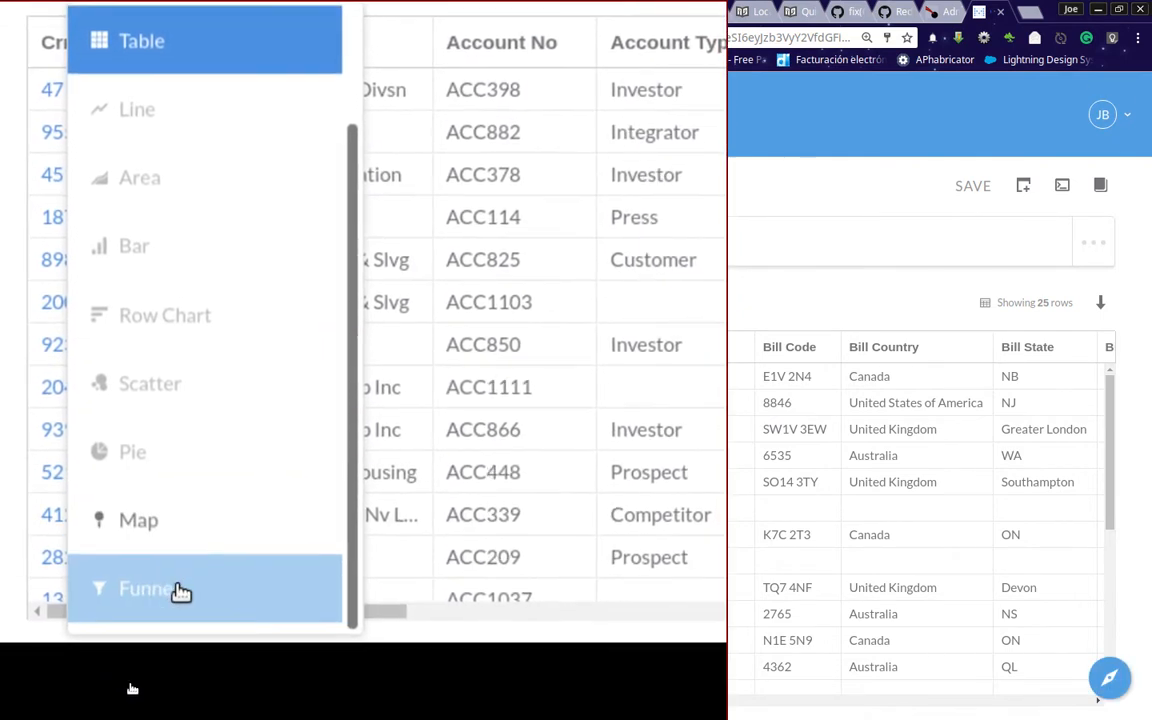
scroll(198, 506, up, 2)
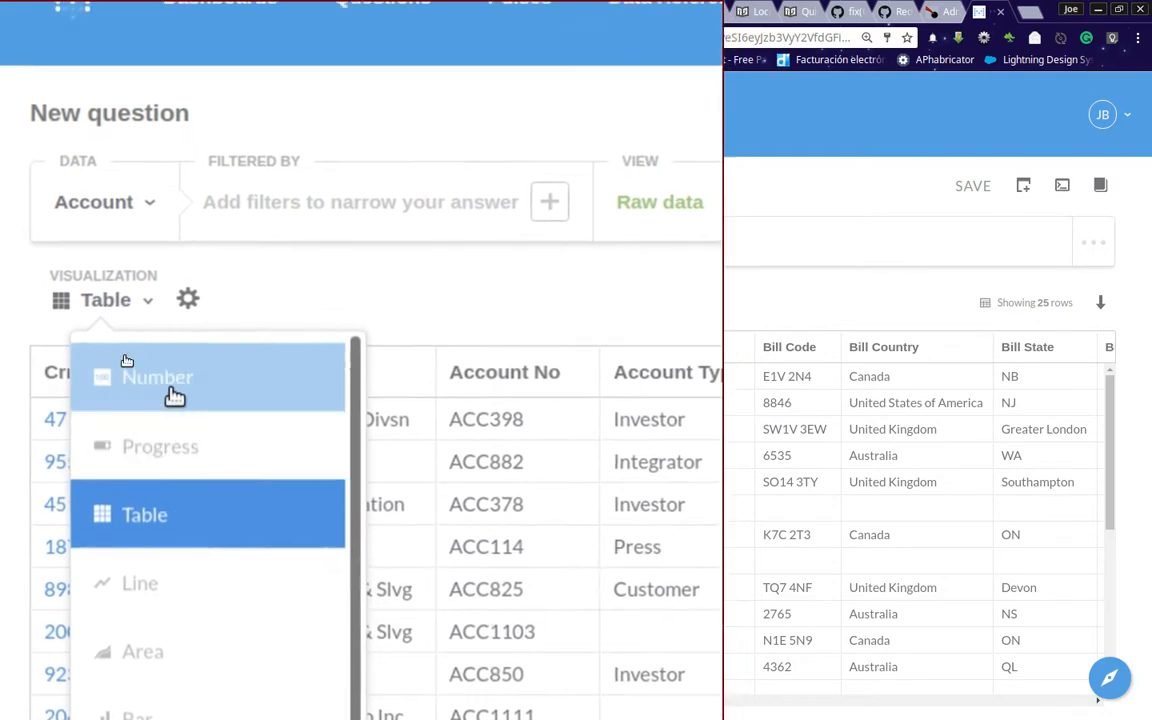
click(175, 395)
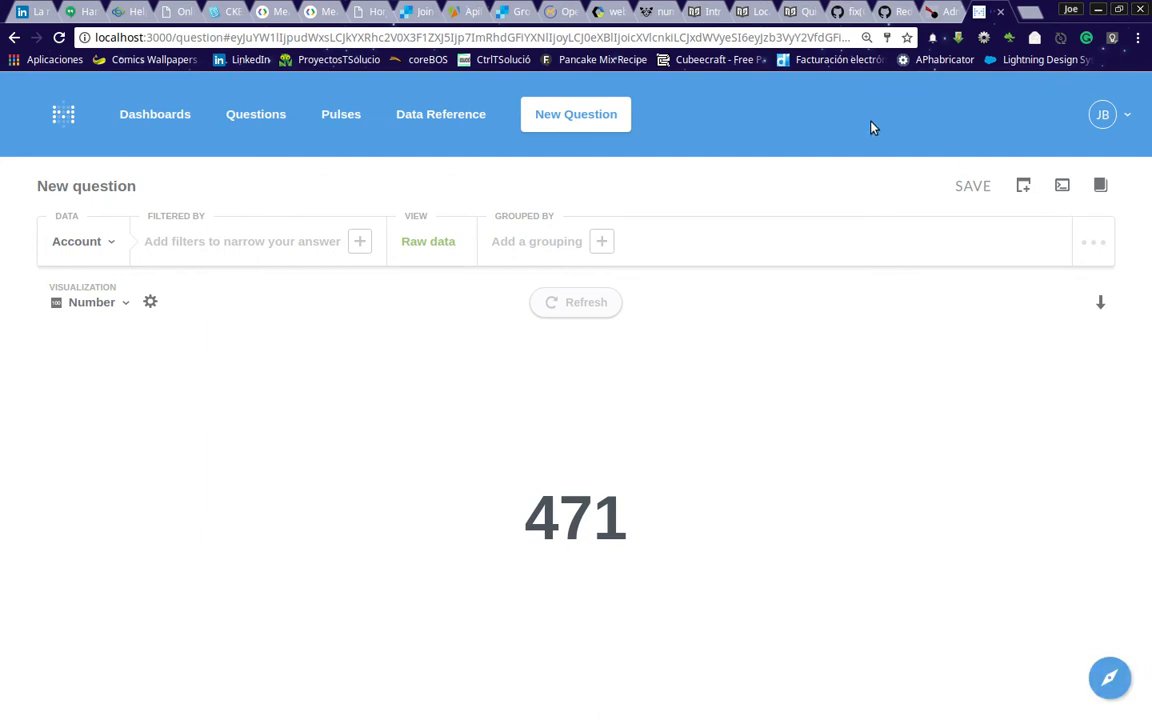
click(597, 303)
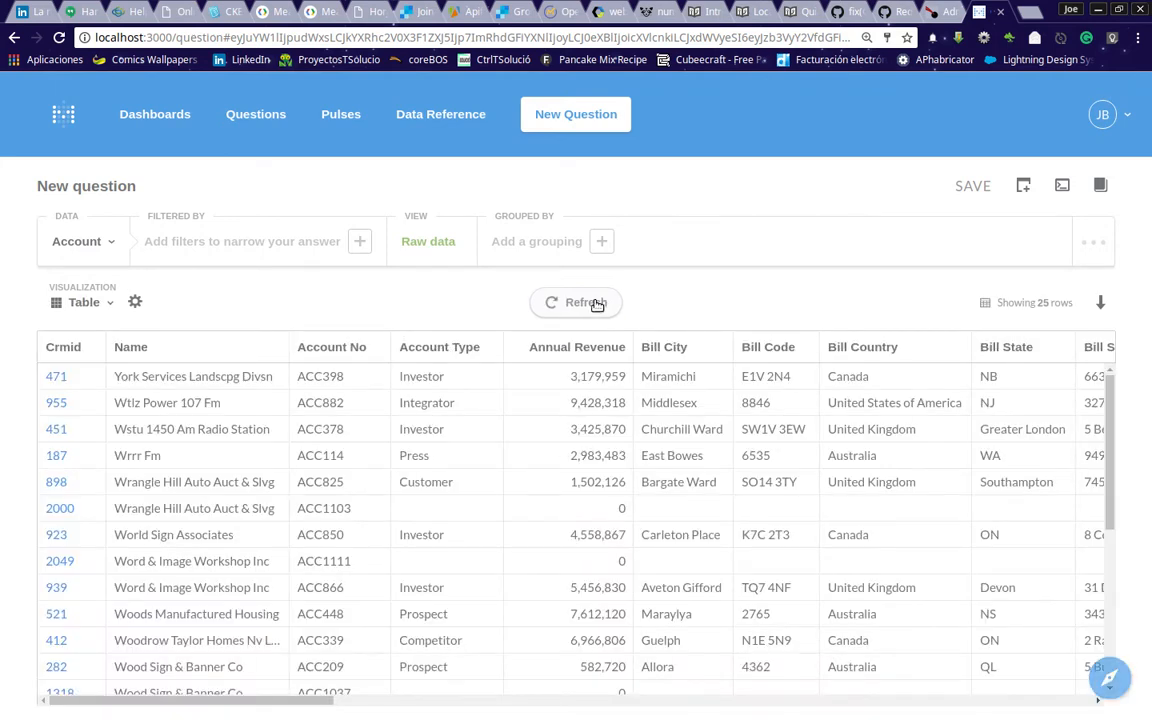
Display the Account results as a Number again and open the details of the record behind the displayed value
click(118, 308)
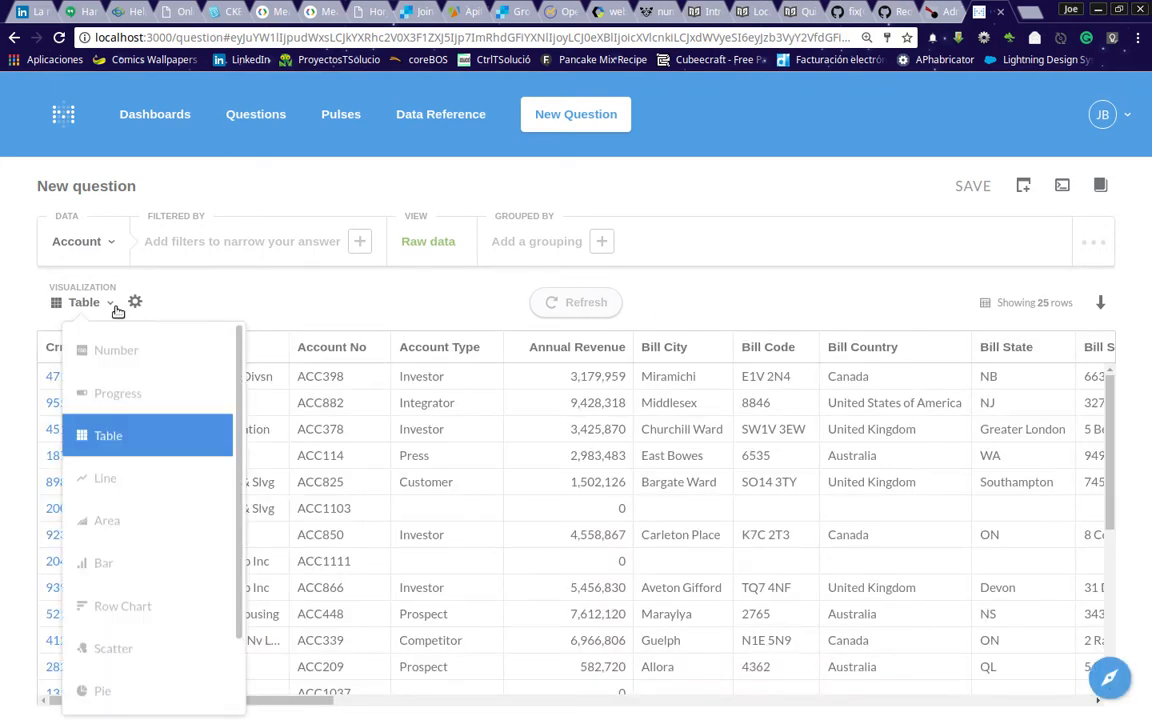
click(110, 347)
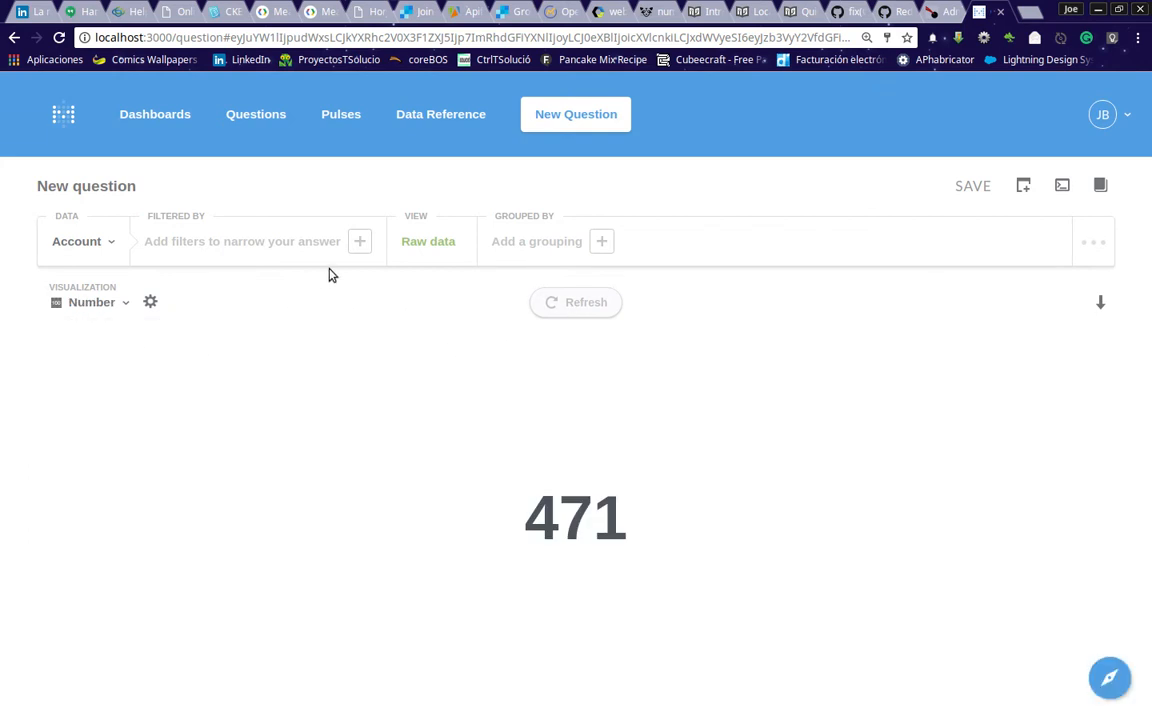
click(407, 250)
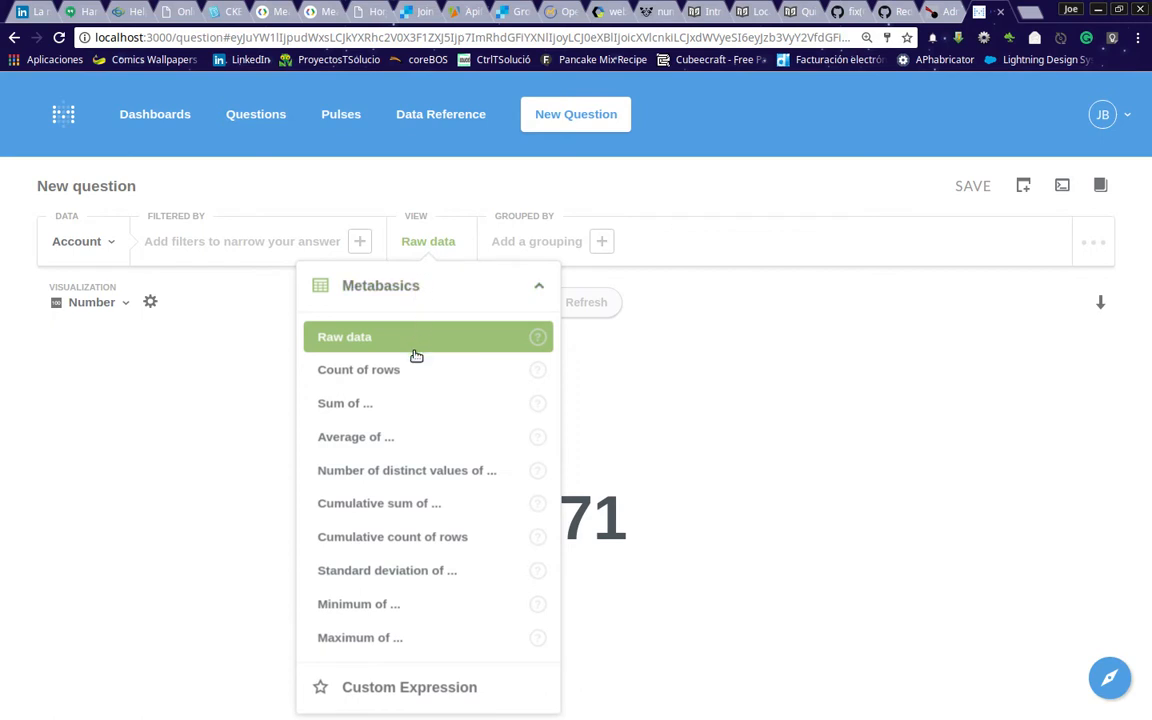
click(245, 330)
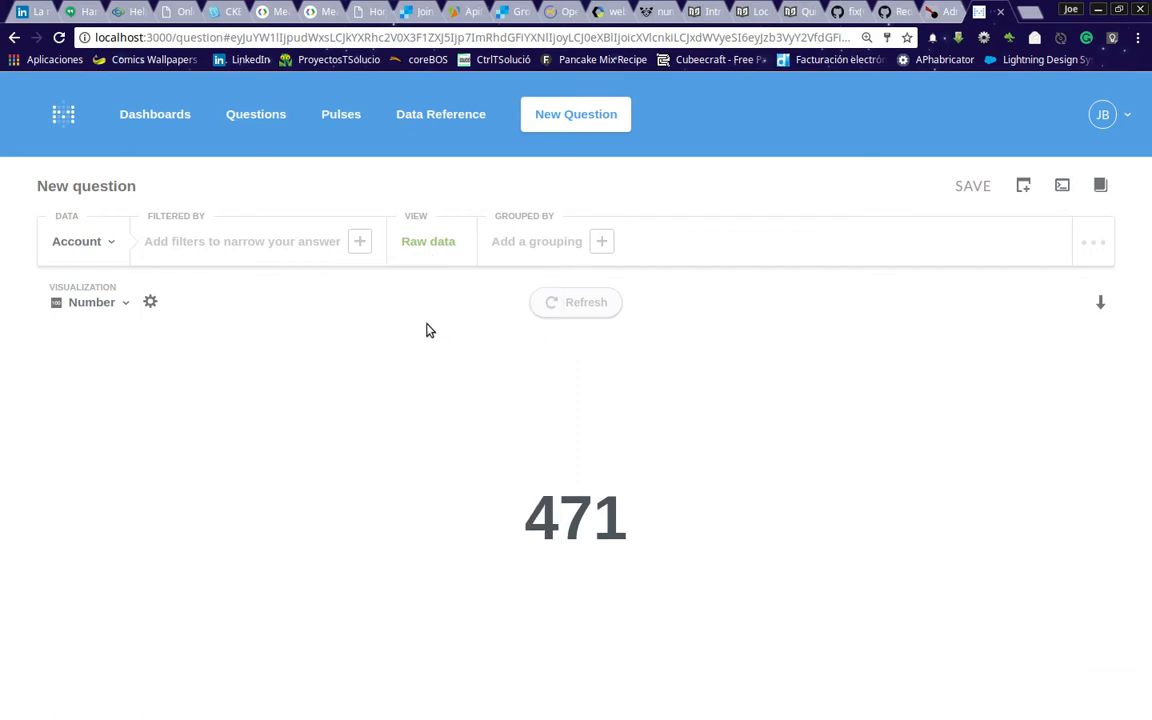
click(560, 514)
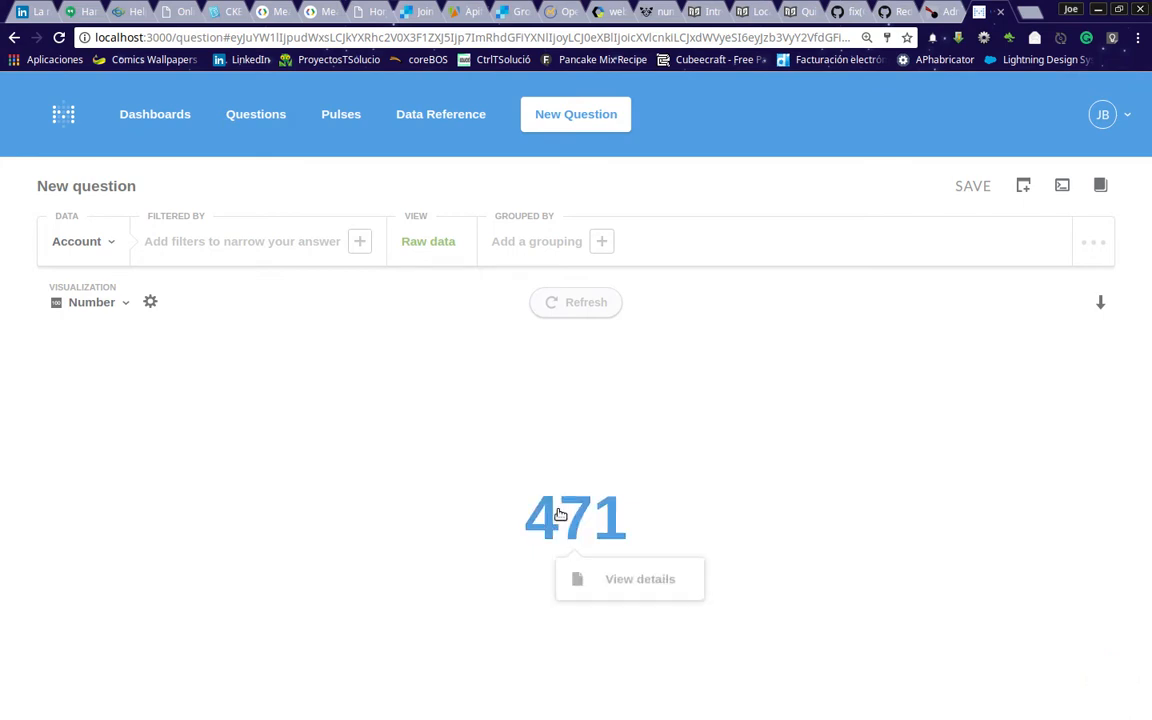
click(657, 587)
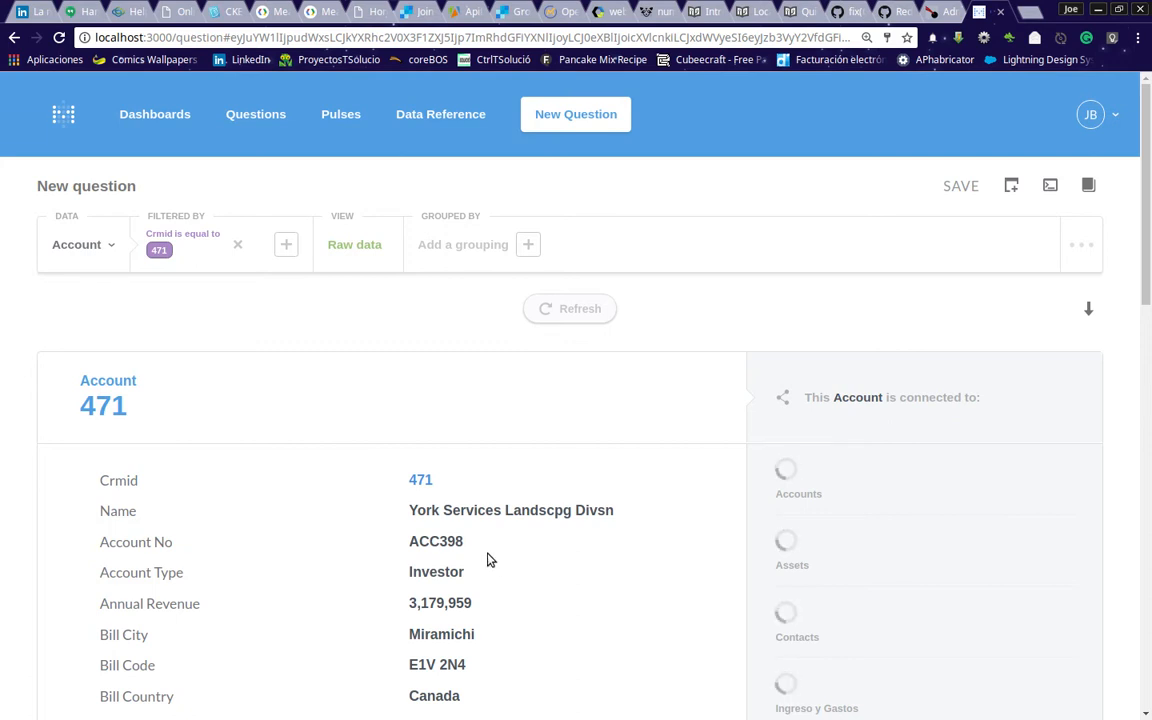
Examine the account record's full list of fields and the related tables it is connected to
scroll(110, 470, down, 2)
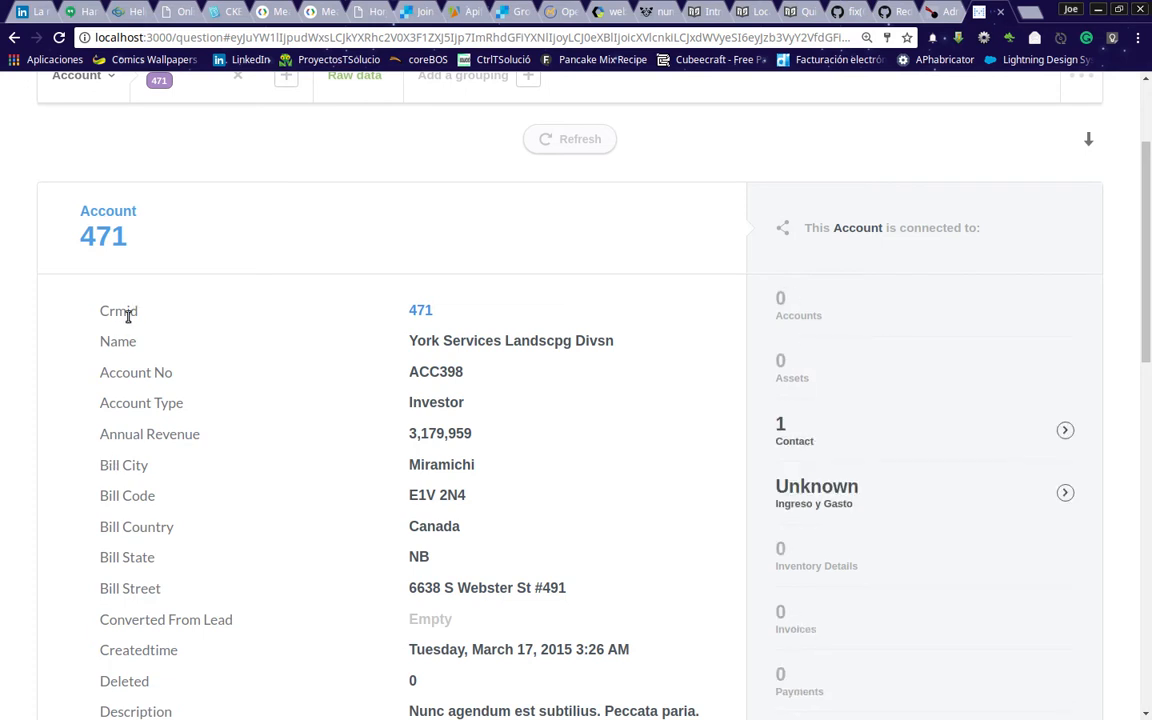
scroll(452, 494, down, 1)
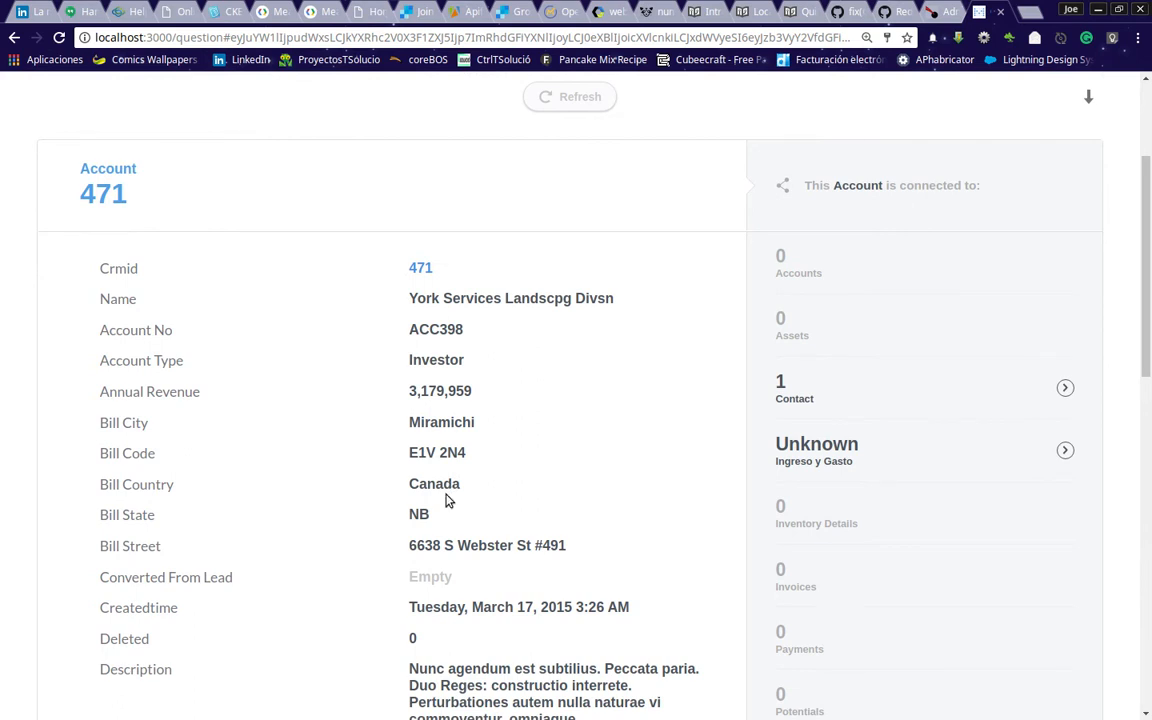
scroll(450, 385, down, 4)
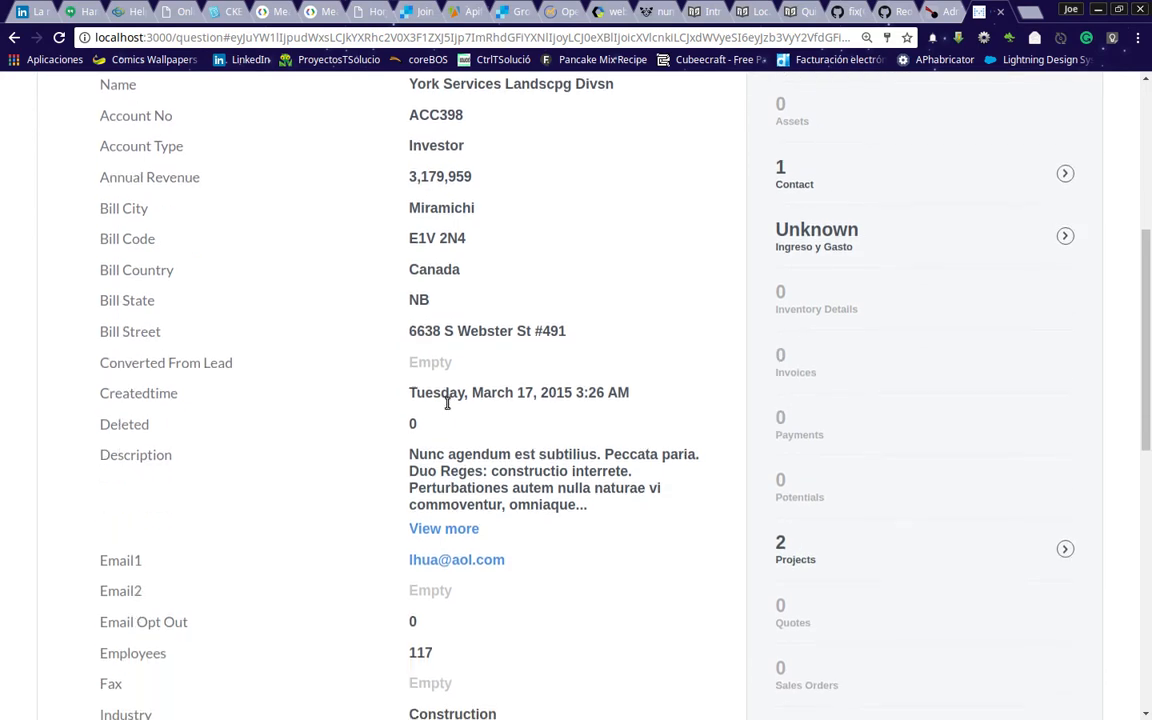
scroll(447, 408, down, 5)
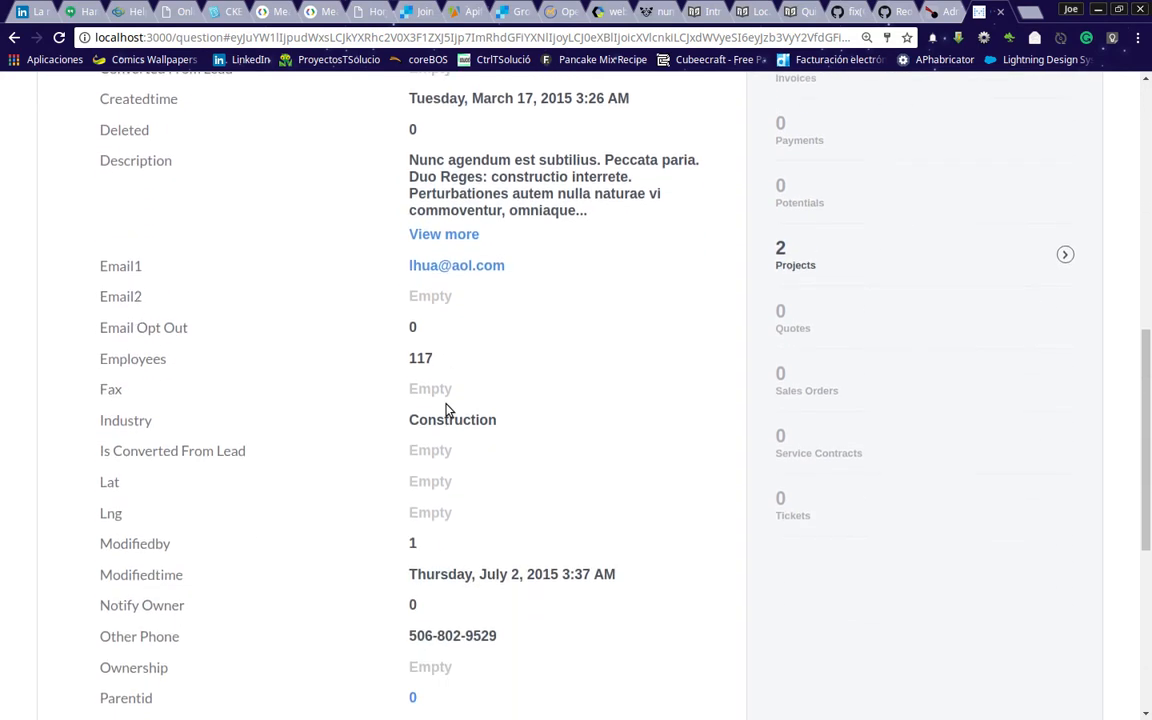
scroll(447, 408, down, 3)
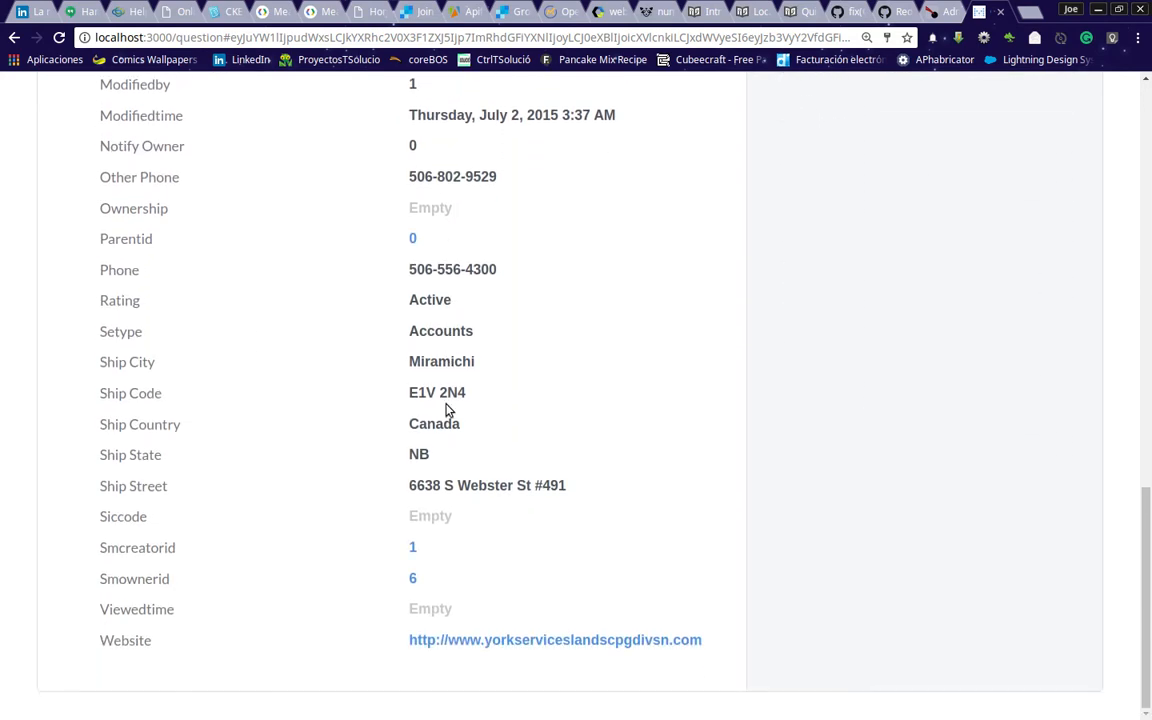
scroll(447, 408, up, 12)
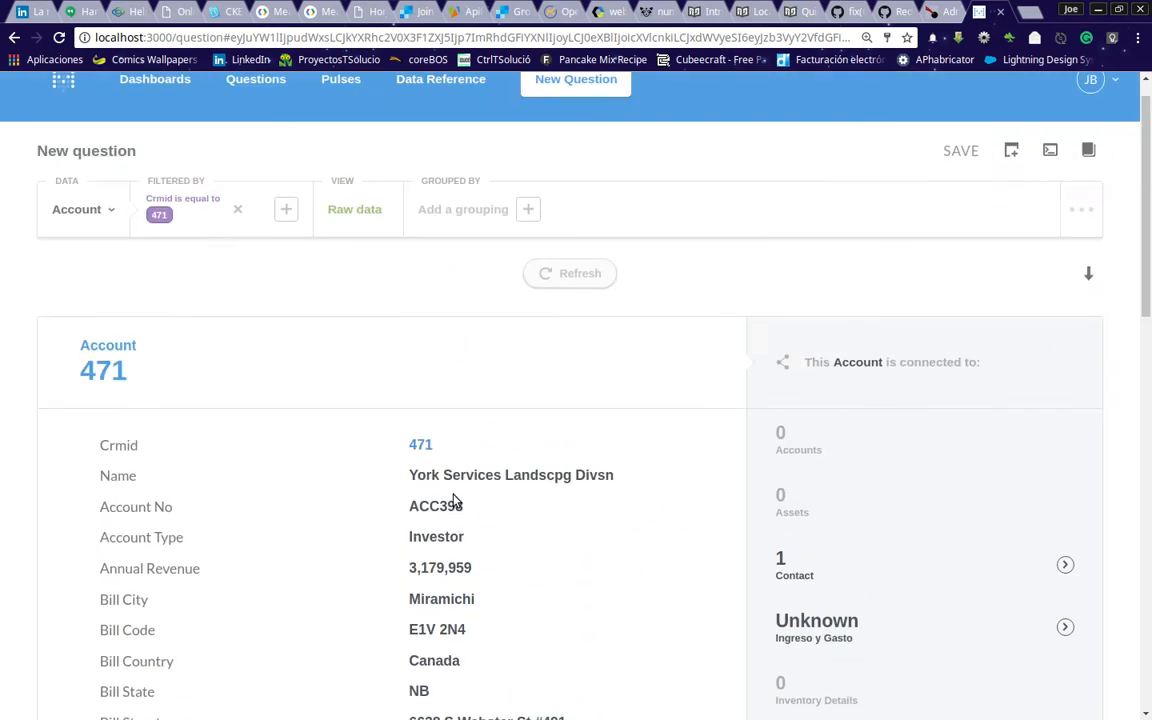
scroll(855, 432, down, 2)
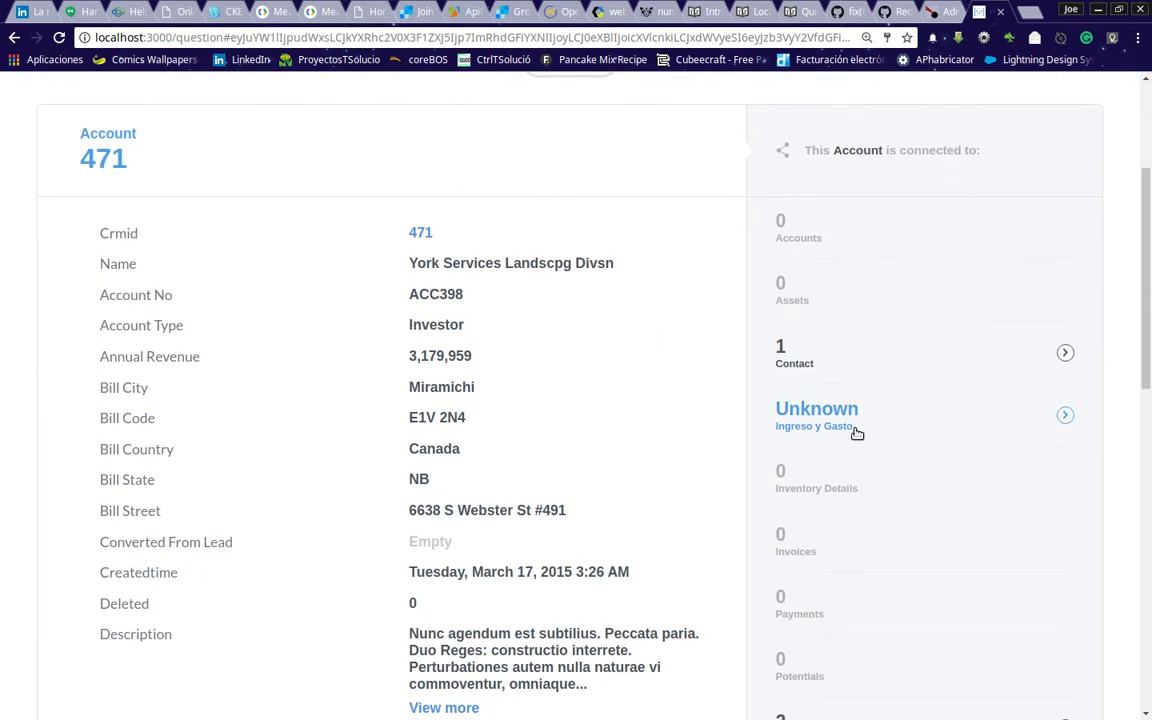
scroll(852, 302, down, 2)
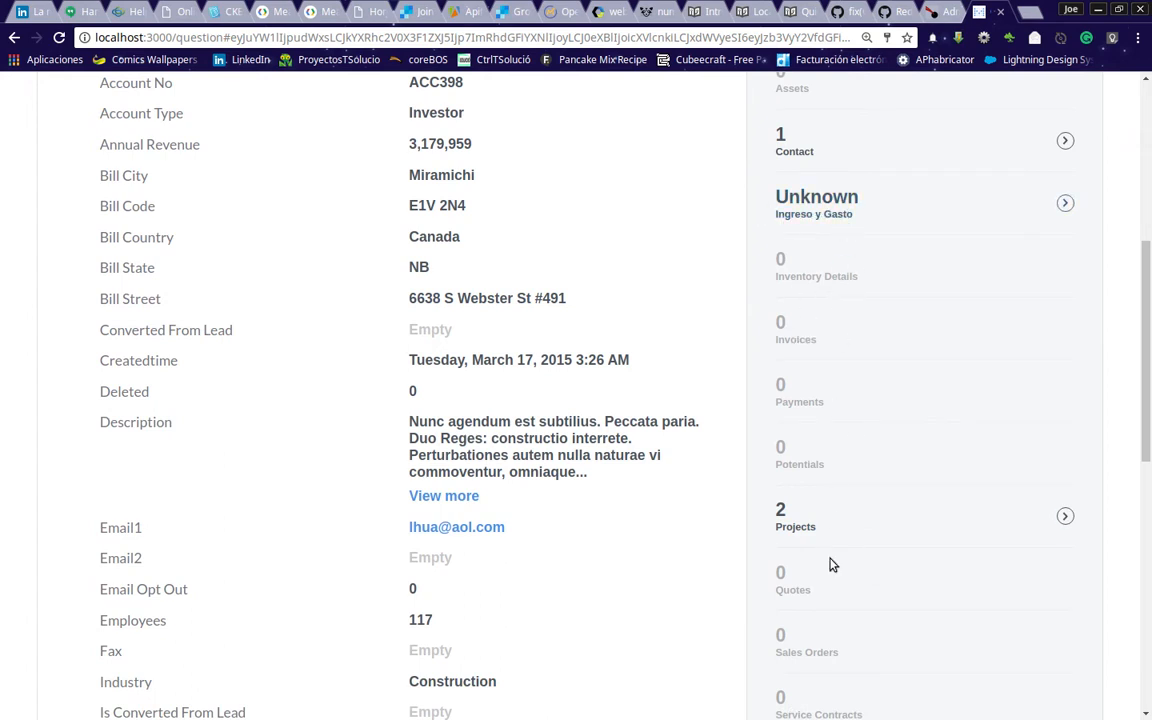
scroll(827, 549, down, 2)
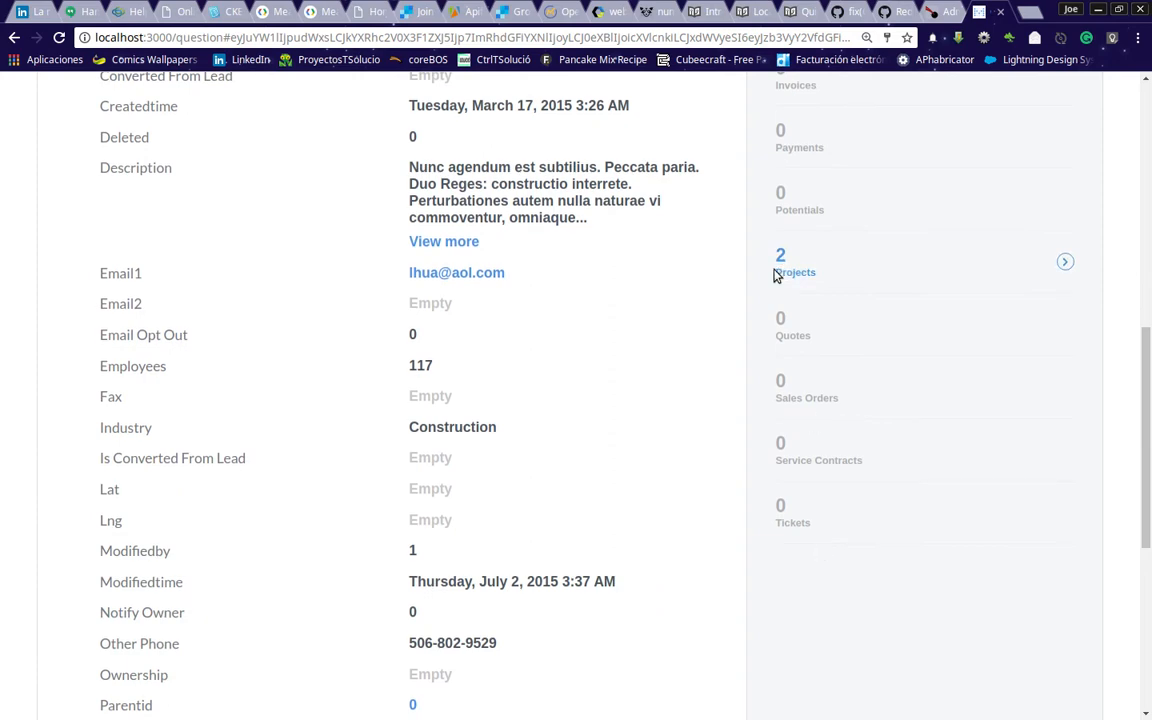
scroll(329, 442, up, 6)
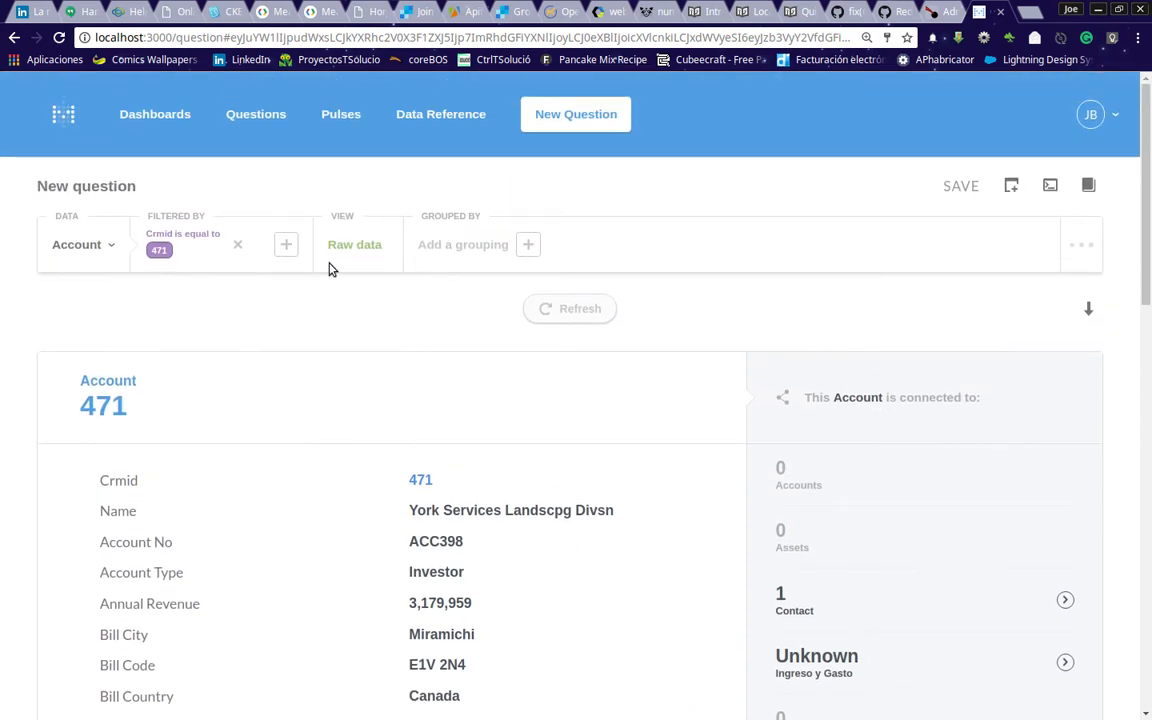
Remove the Crmid filter from the Account question and run the query again
click(243, 246)
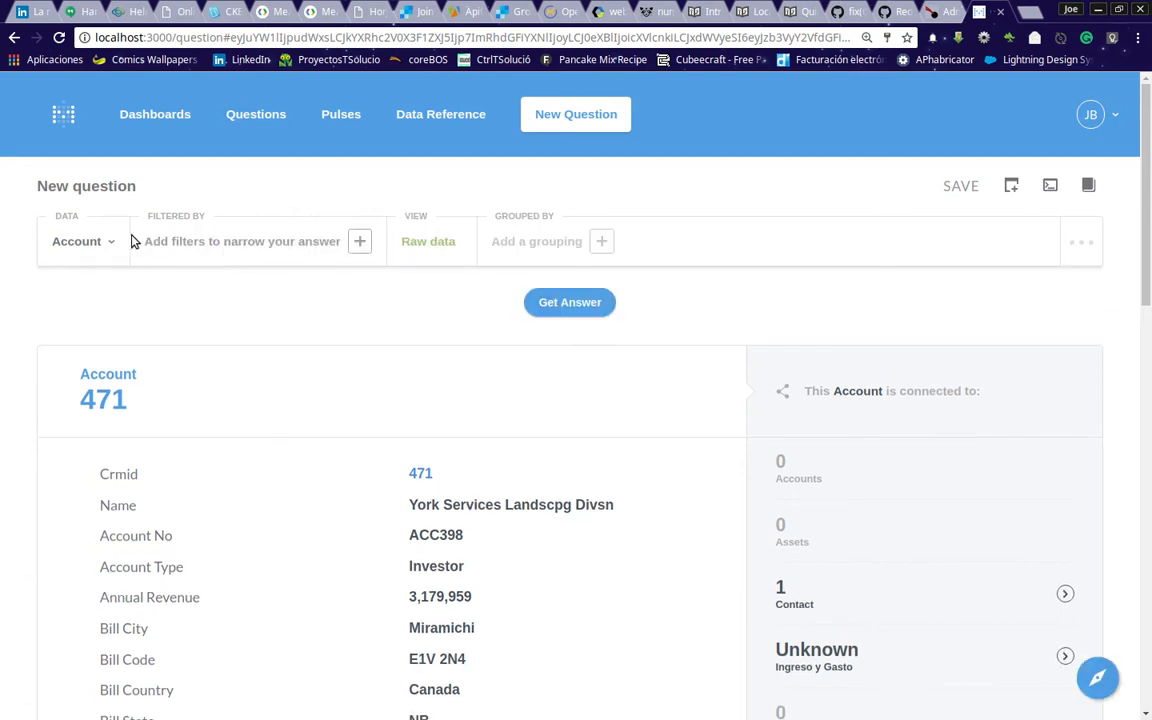
click(572, 304)
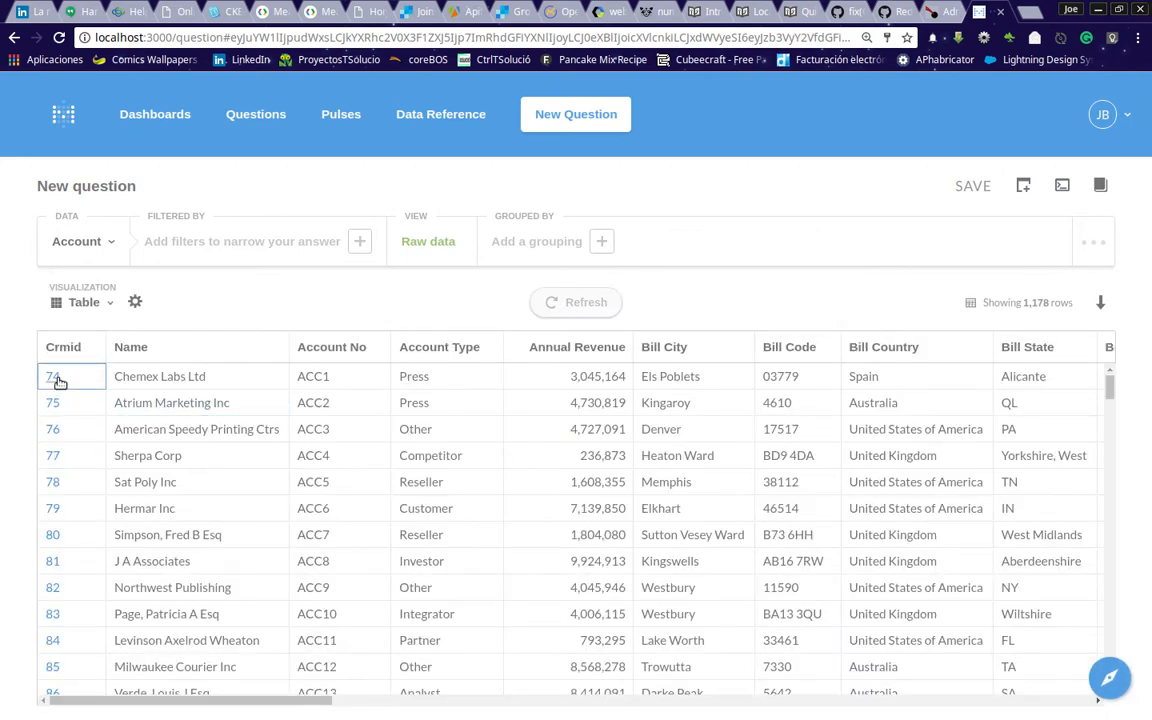
Switch the unfiltered Account results to the Number visualization and return them to Table
click(108, 302)
click(88, 350)
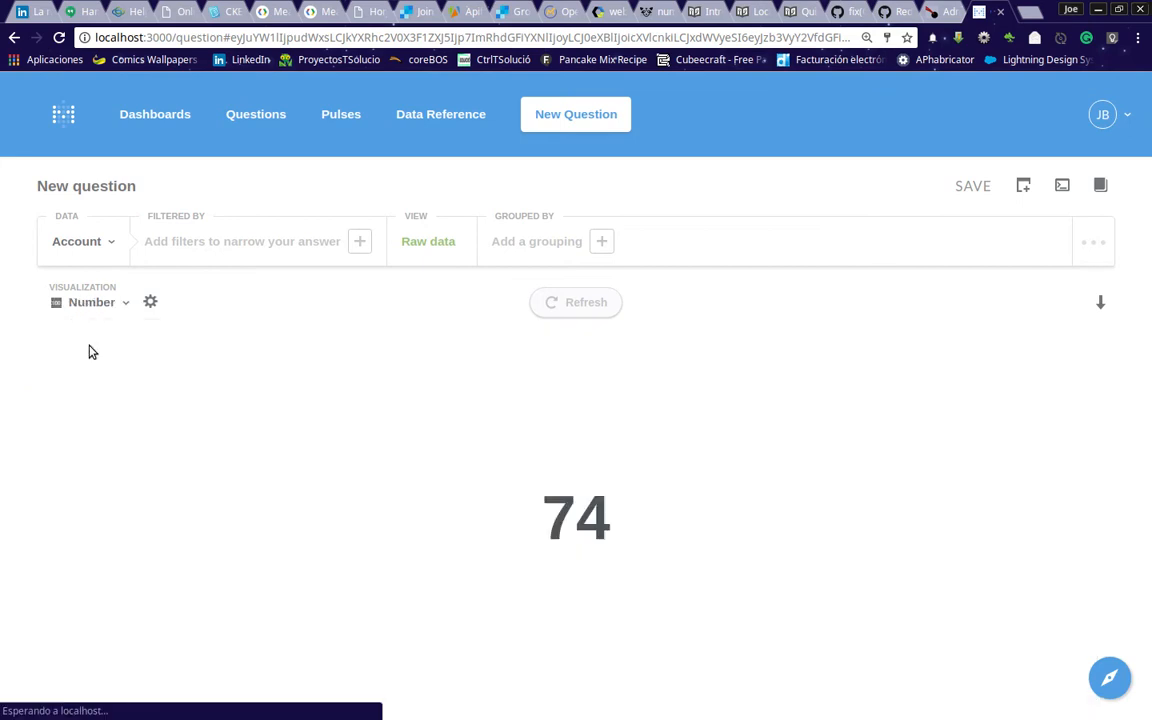
click(120, 304)
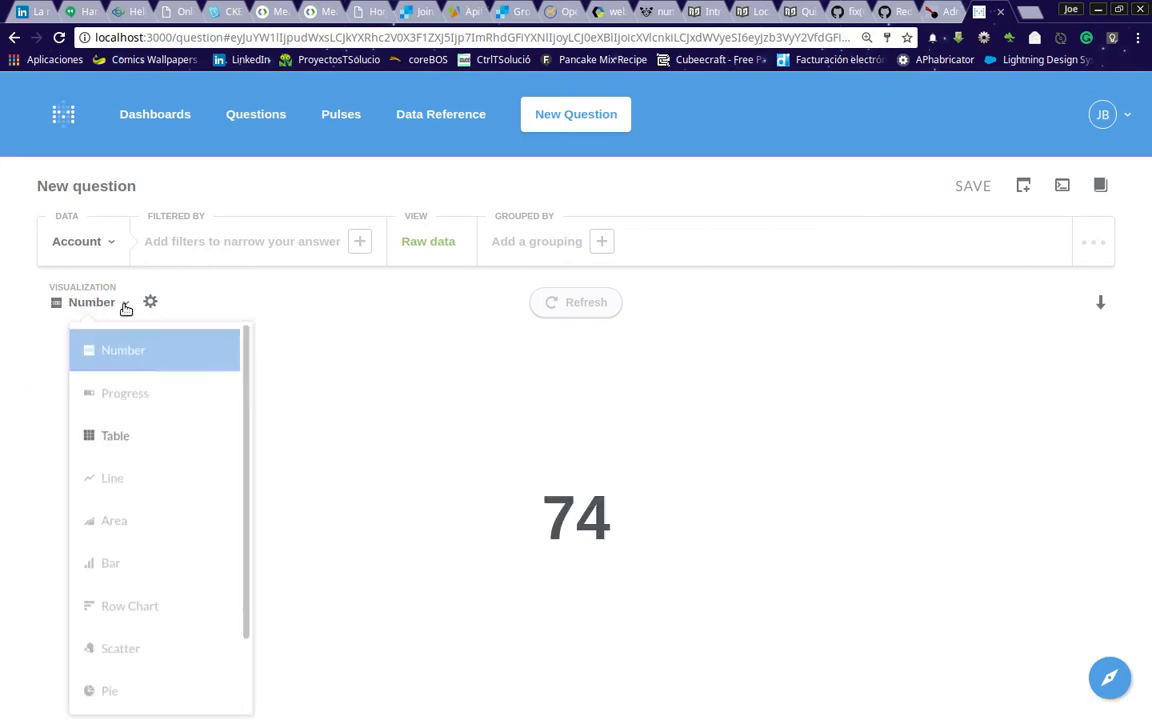
click(123, 432)
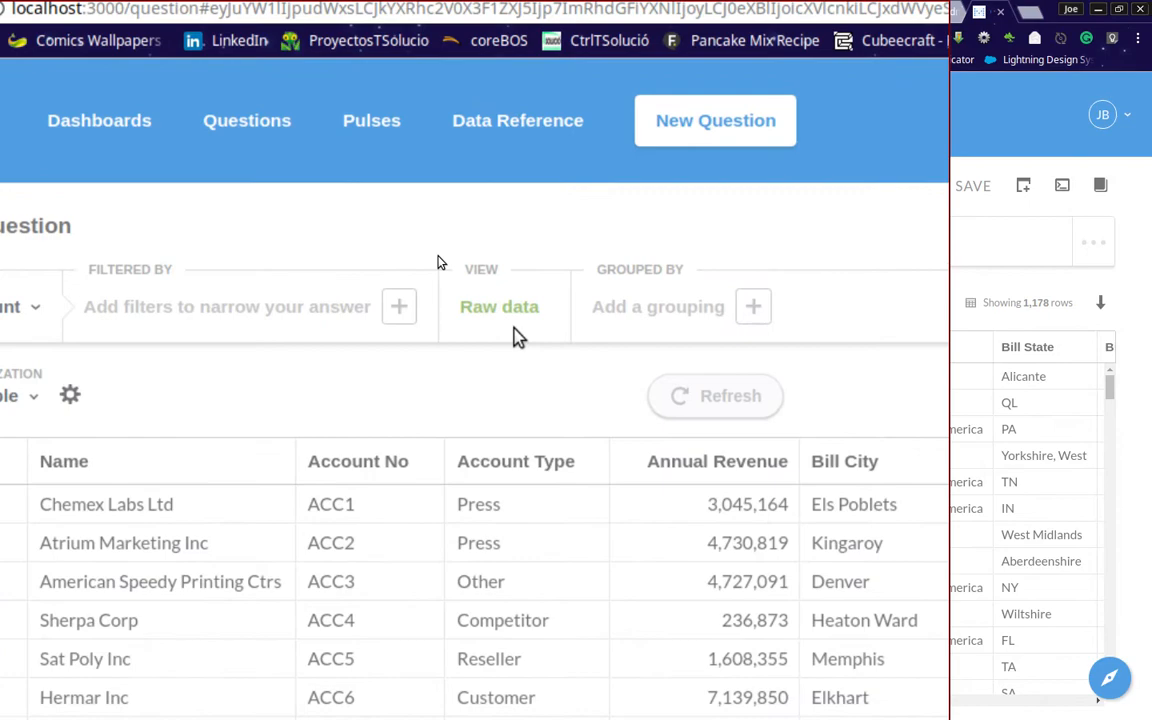
Change the Account question's view from raw data to Count of rows and get the answer
click(512, 314)
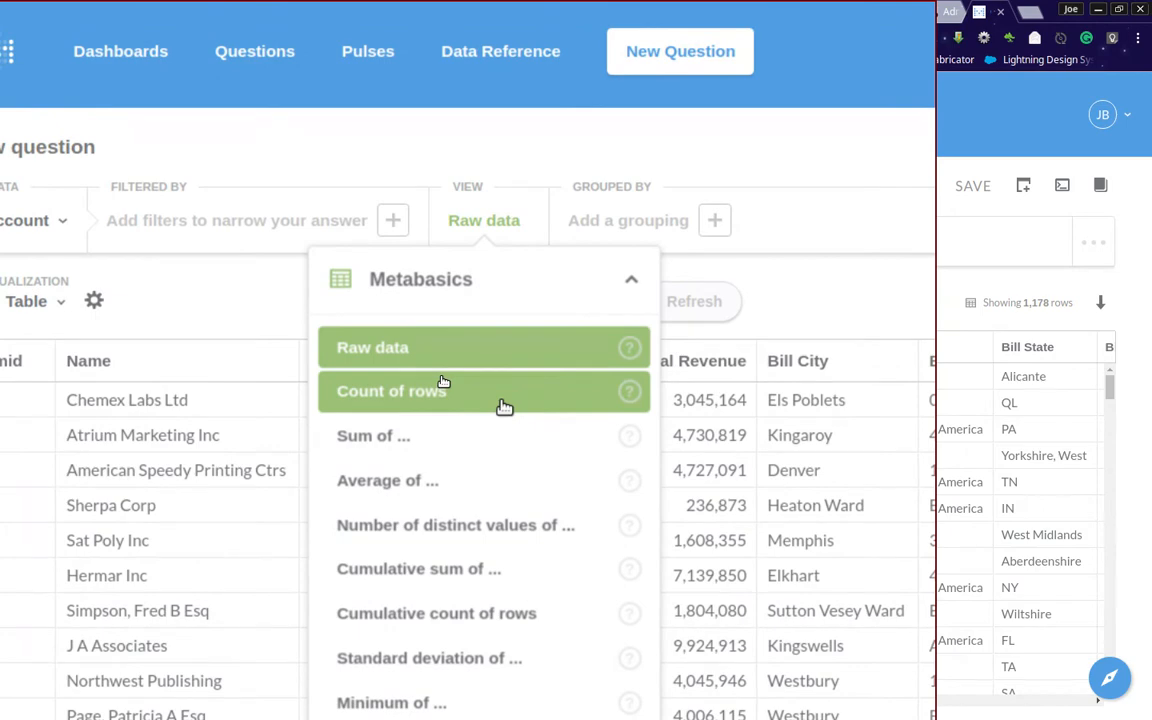
click(504, 407)
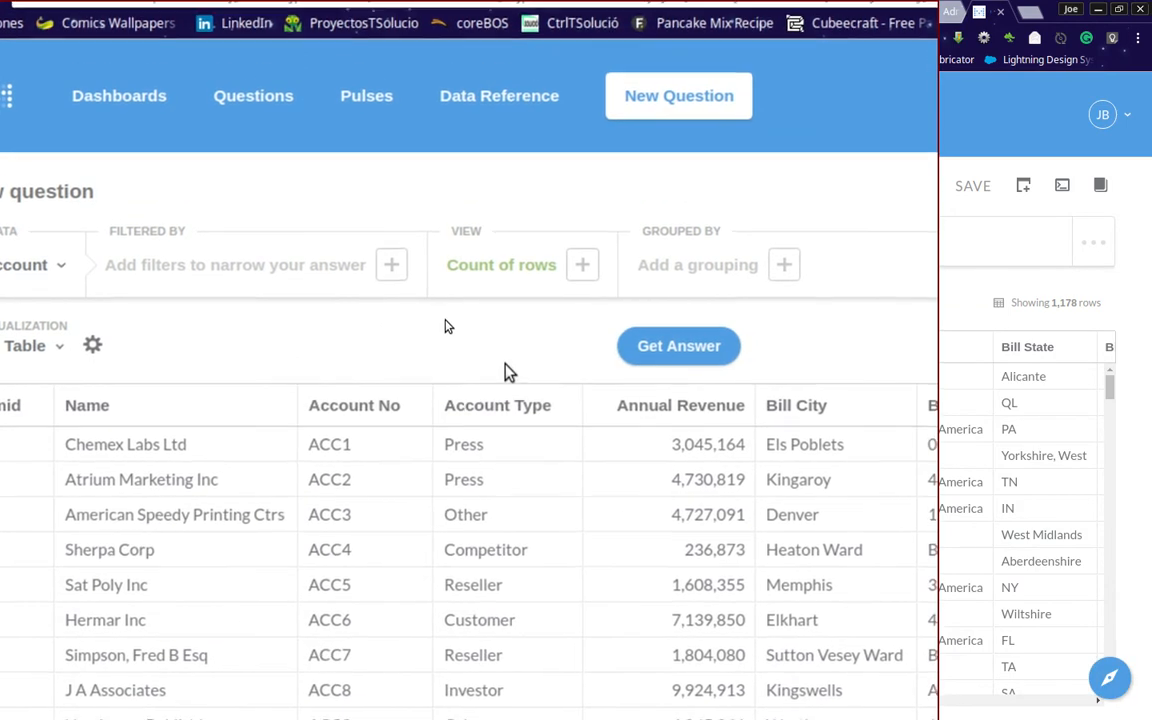
click(678, 346)
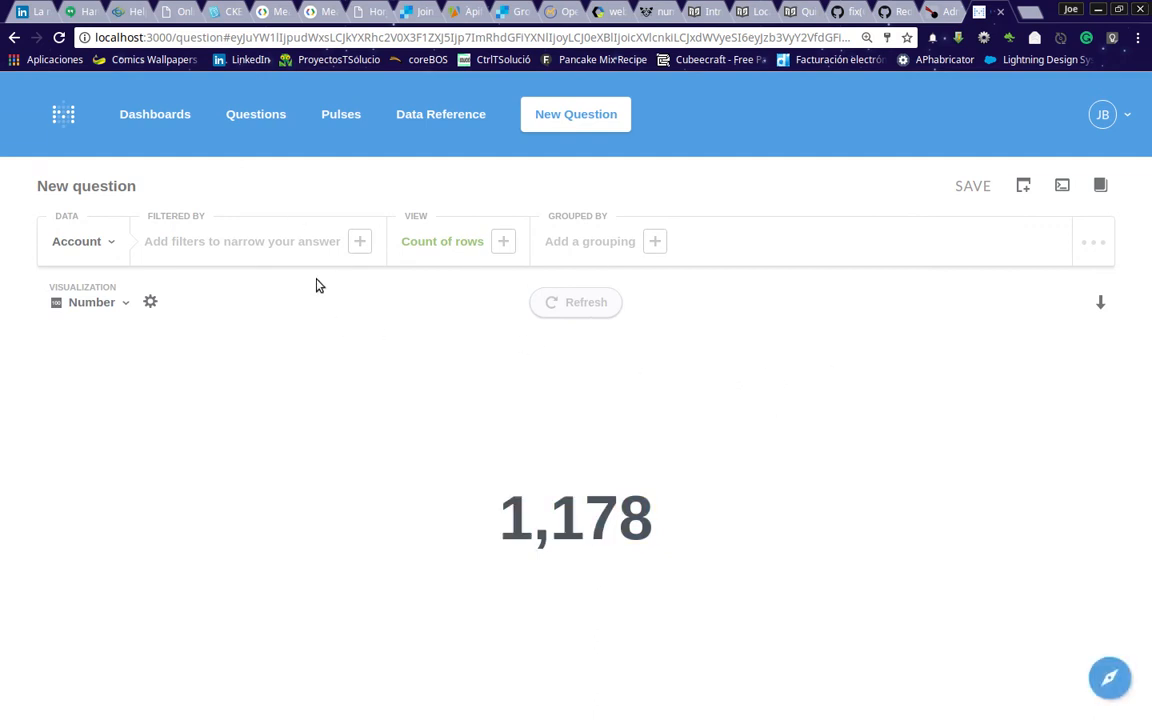
Examine the full list of Account fields available for filtering the question
click(233, 247)
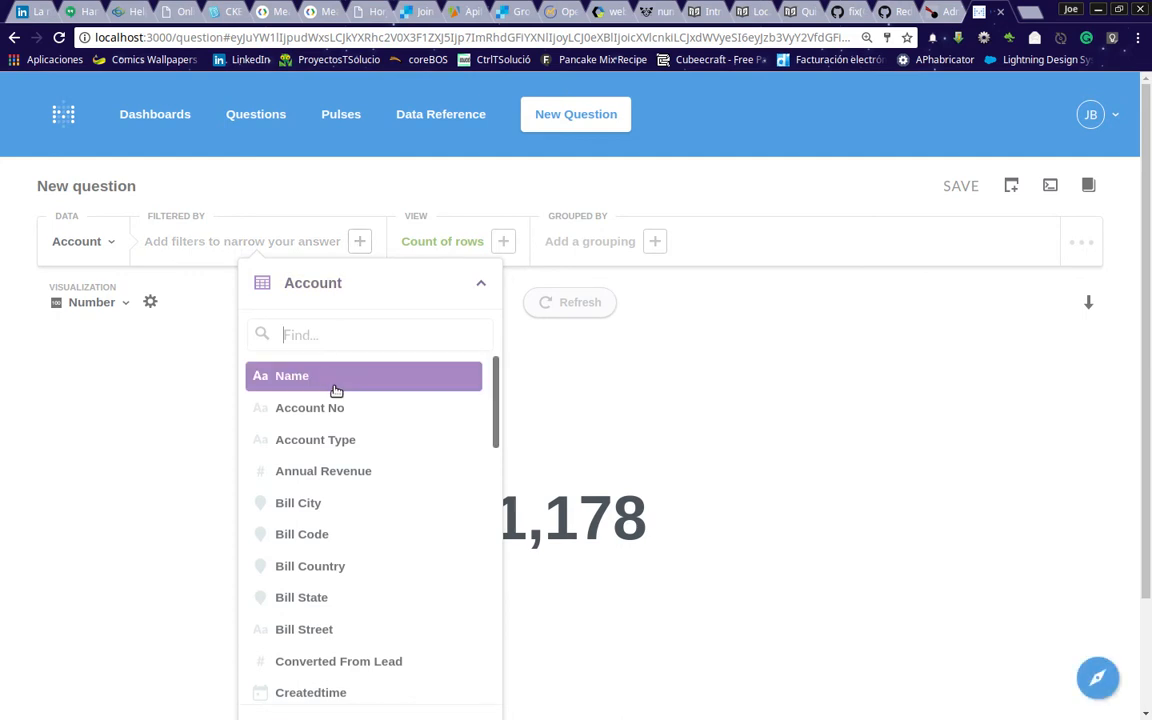
scroll(402, 436, down, 1)
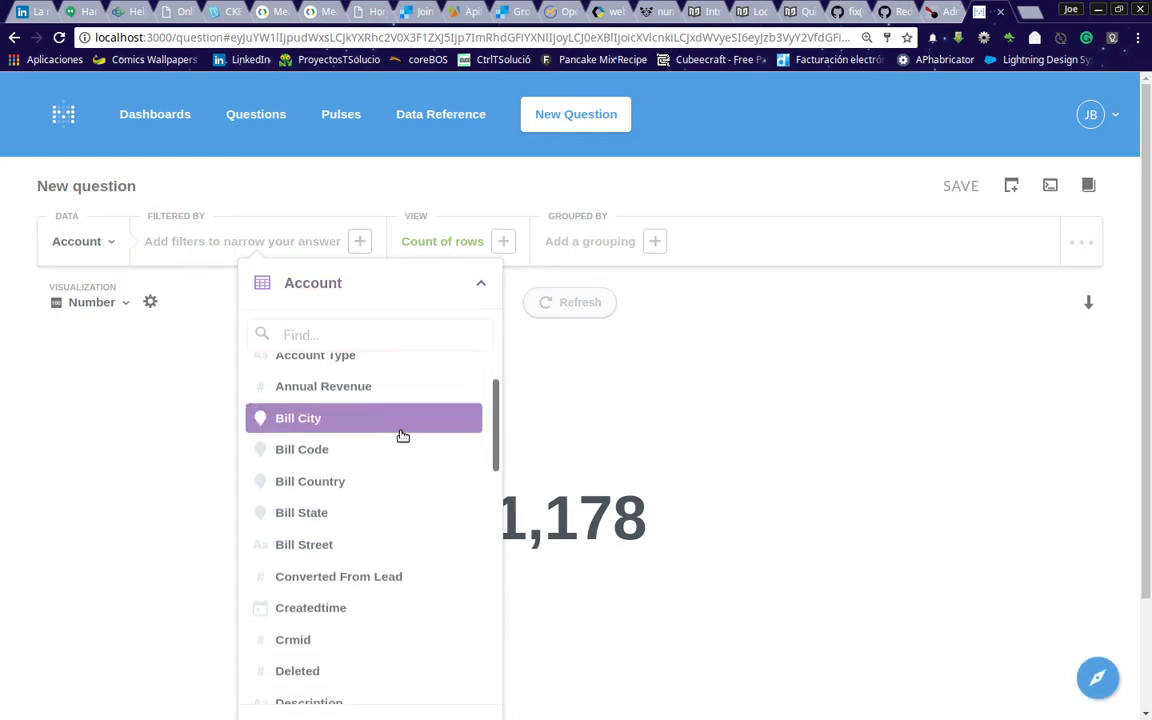
scroll(380, 470, down, 5)
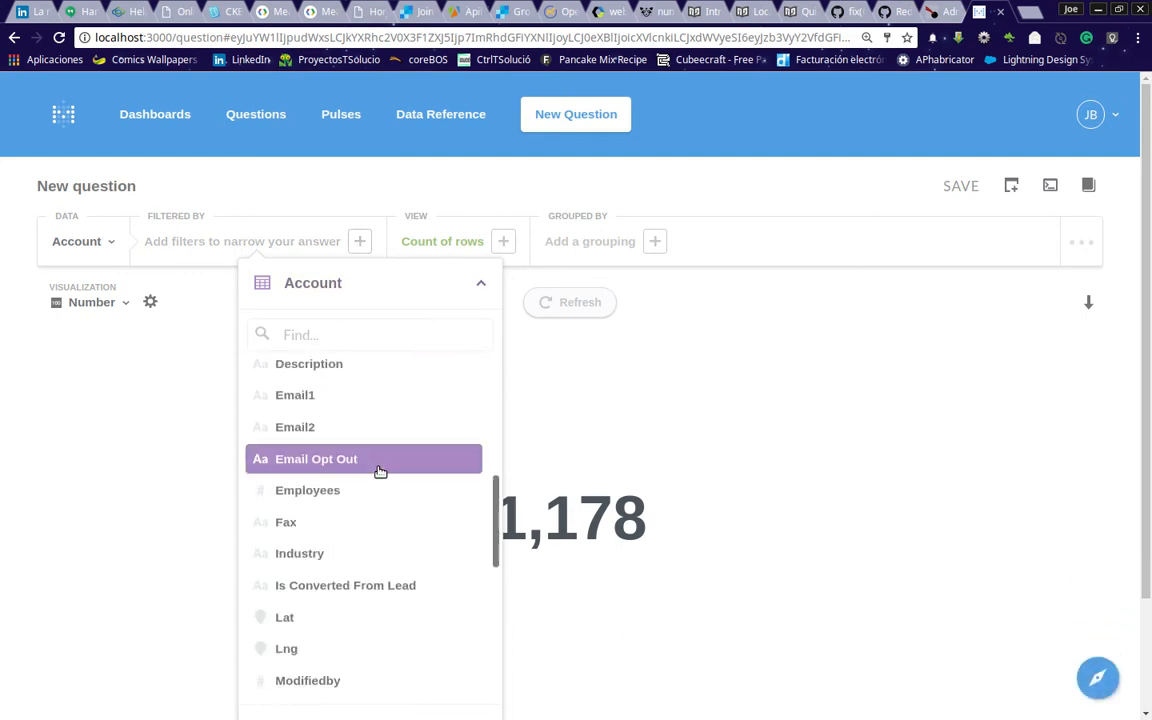
scroll(380, 471, down, 3)
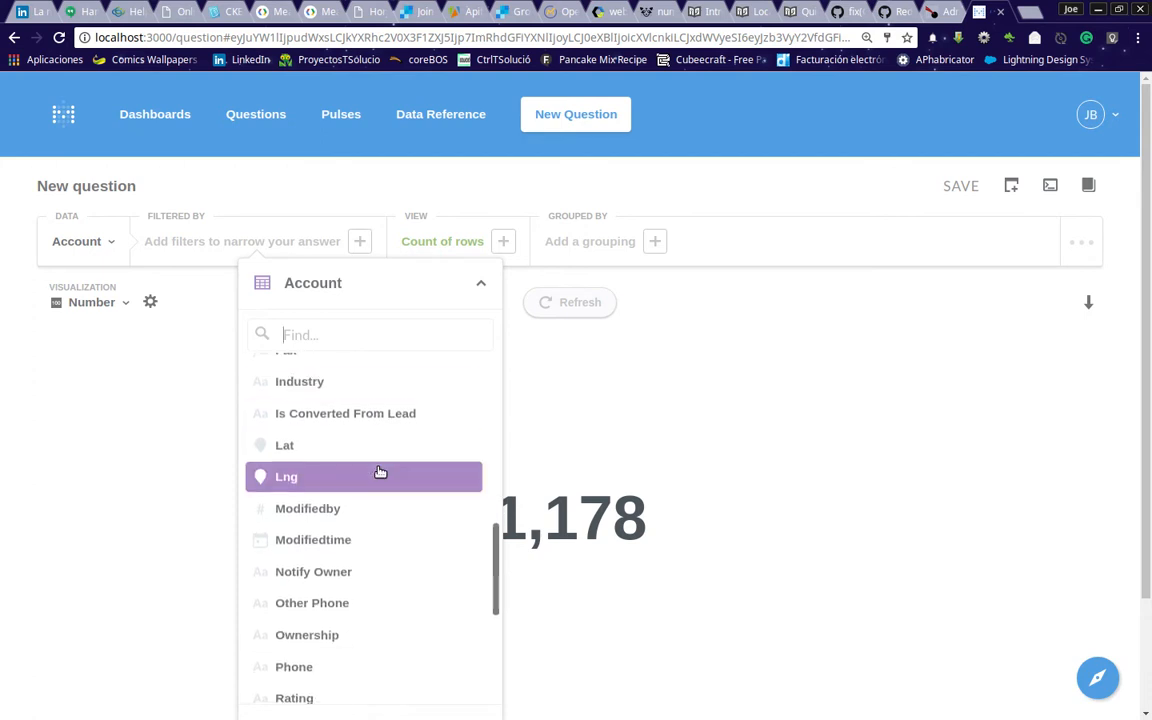
scroll(380, 471, down, 5)
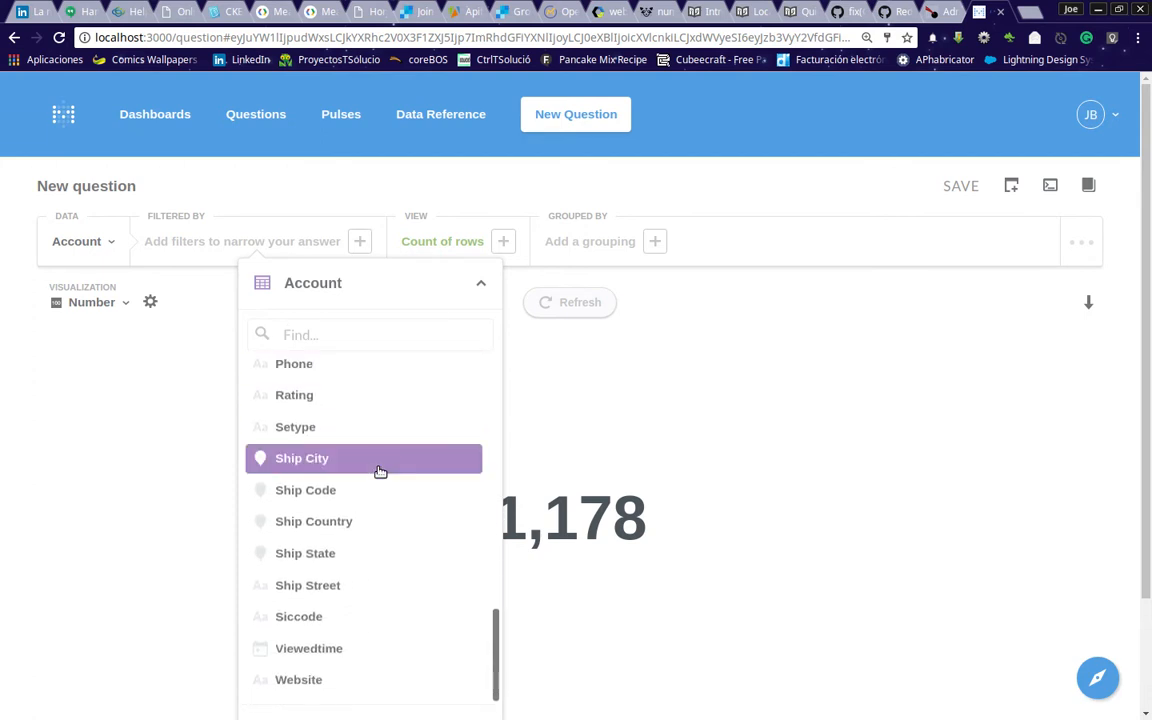
scroll(380, 471, down, 3)
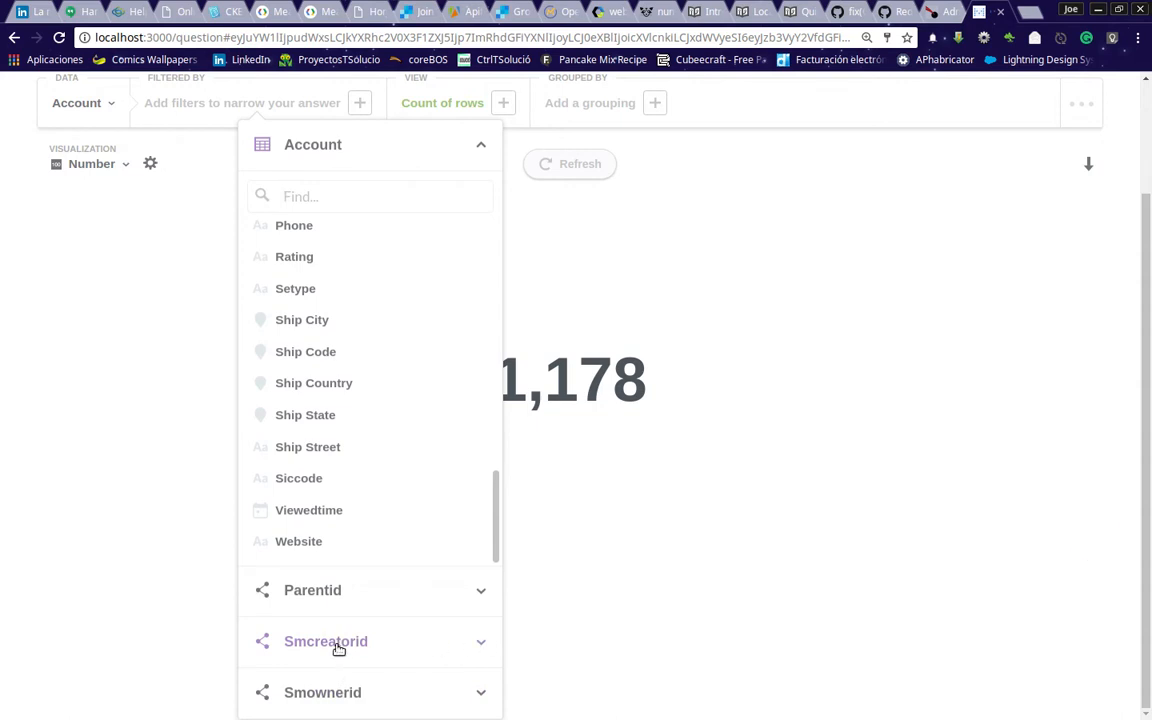
Examine the filterable fields of the related Smownerid table, and collapse its list
click(333, 700)
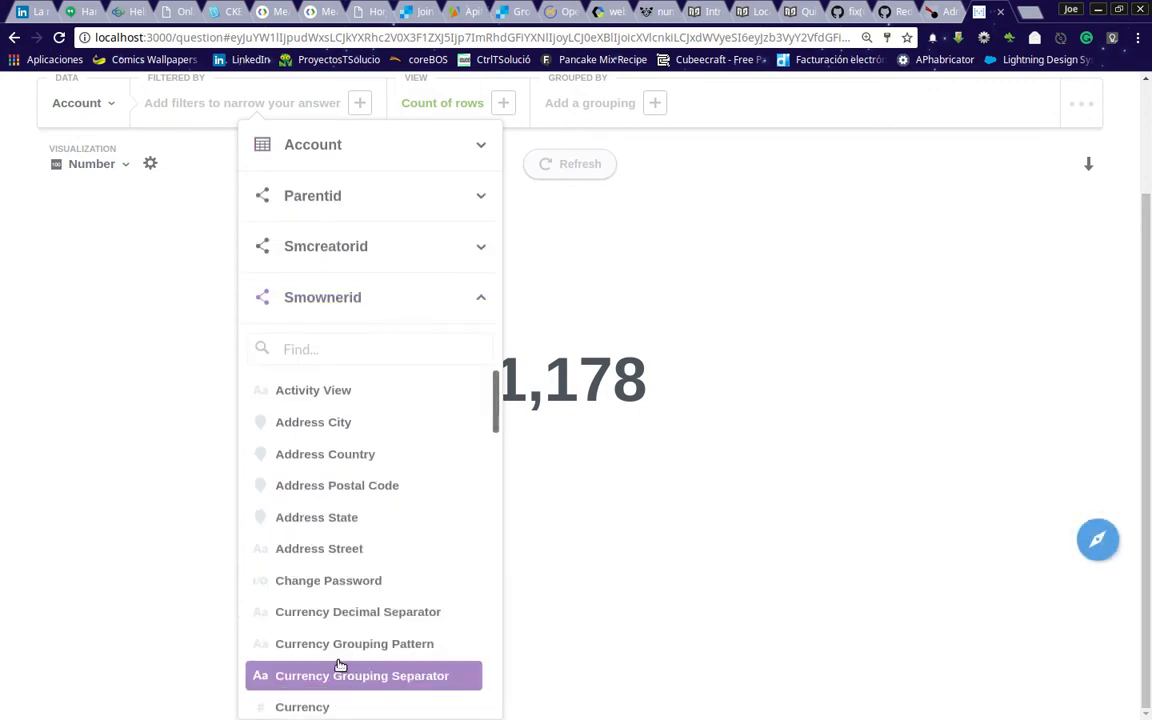
scroll(355, 555, down, 1)
scroll(355, 553, up, 2)
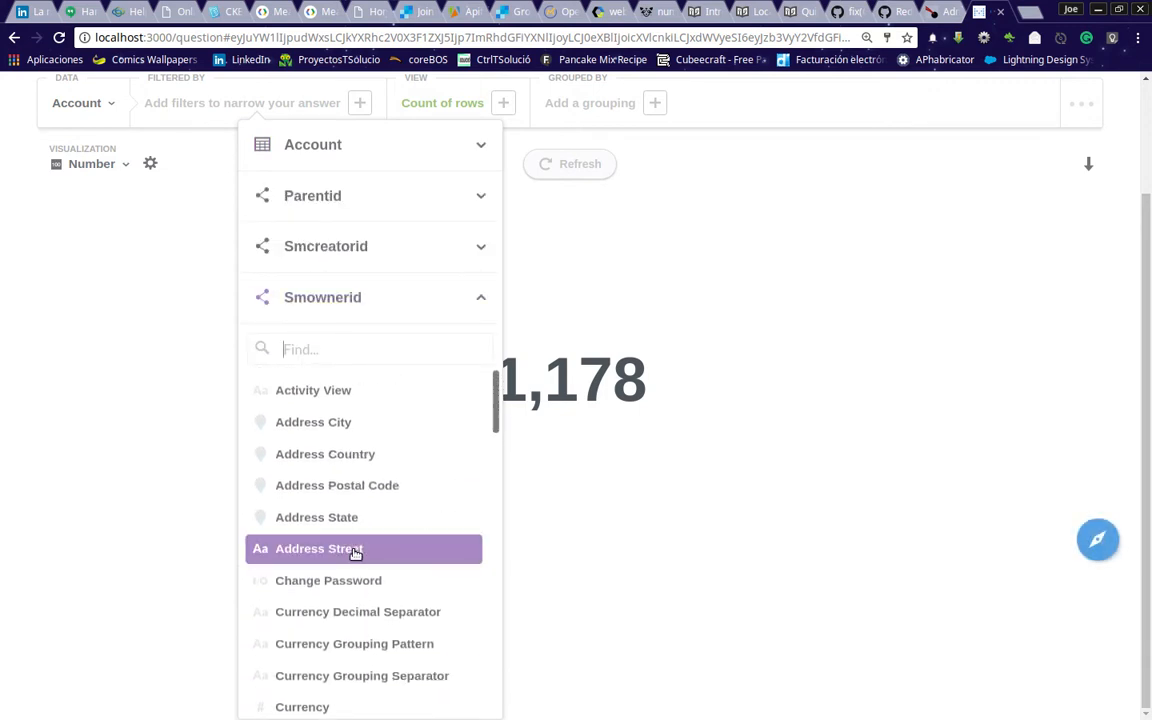
scroll(355, 553, down, 4)
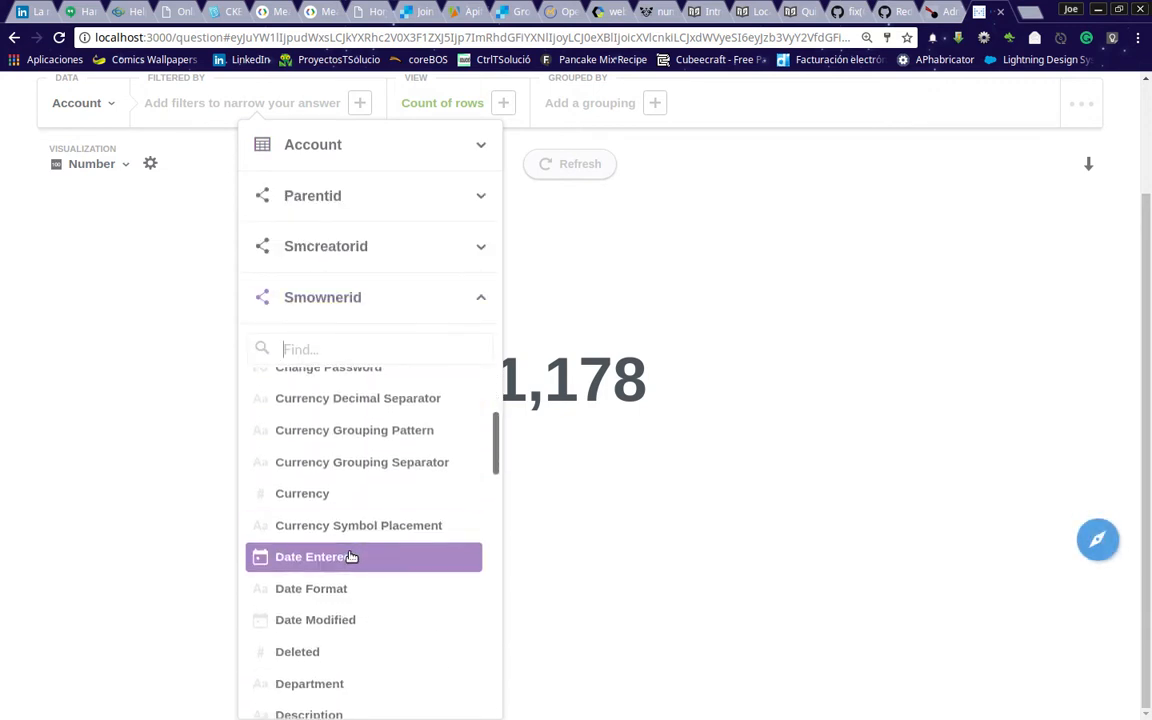
scroll(351, 557, down, 3)
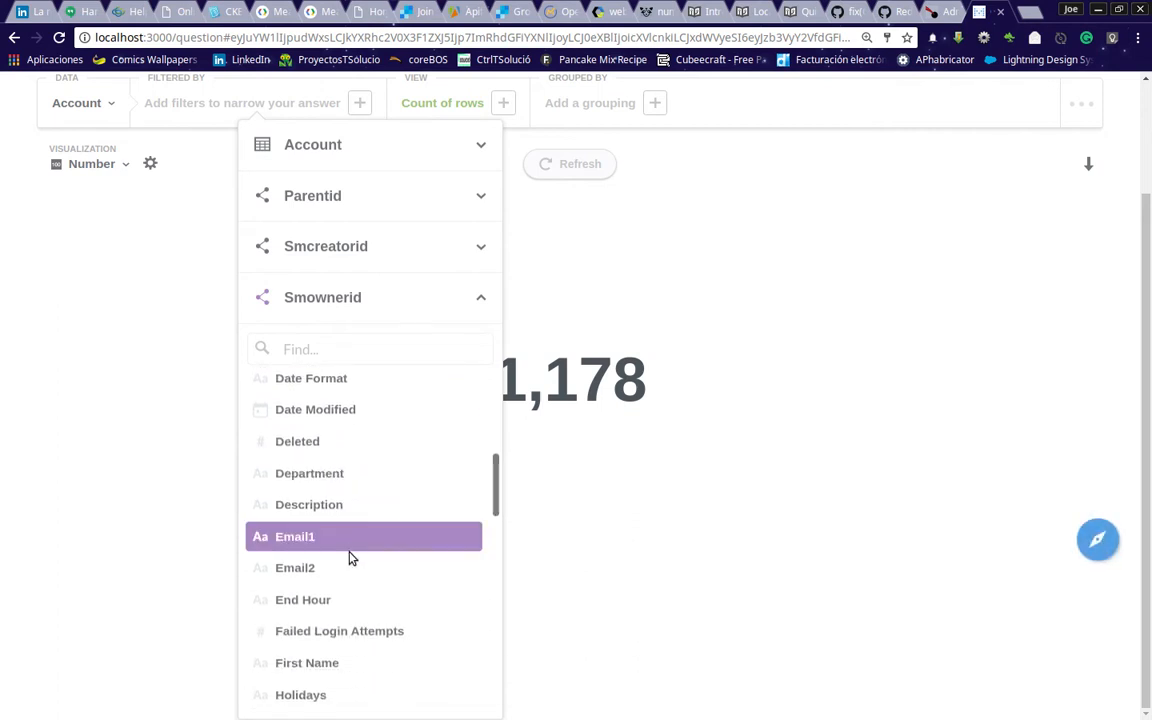
scroll(351, 557, up, 2)
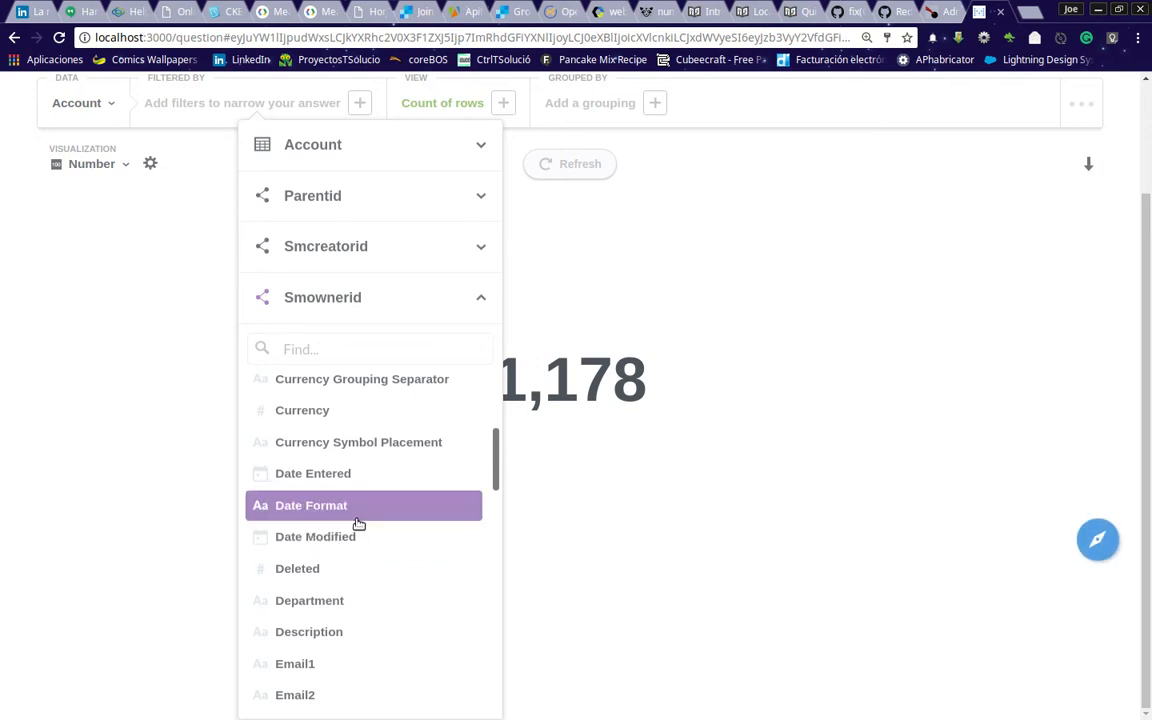
scroll(360, 525, up, 8)
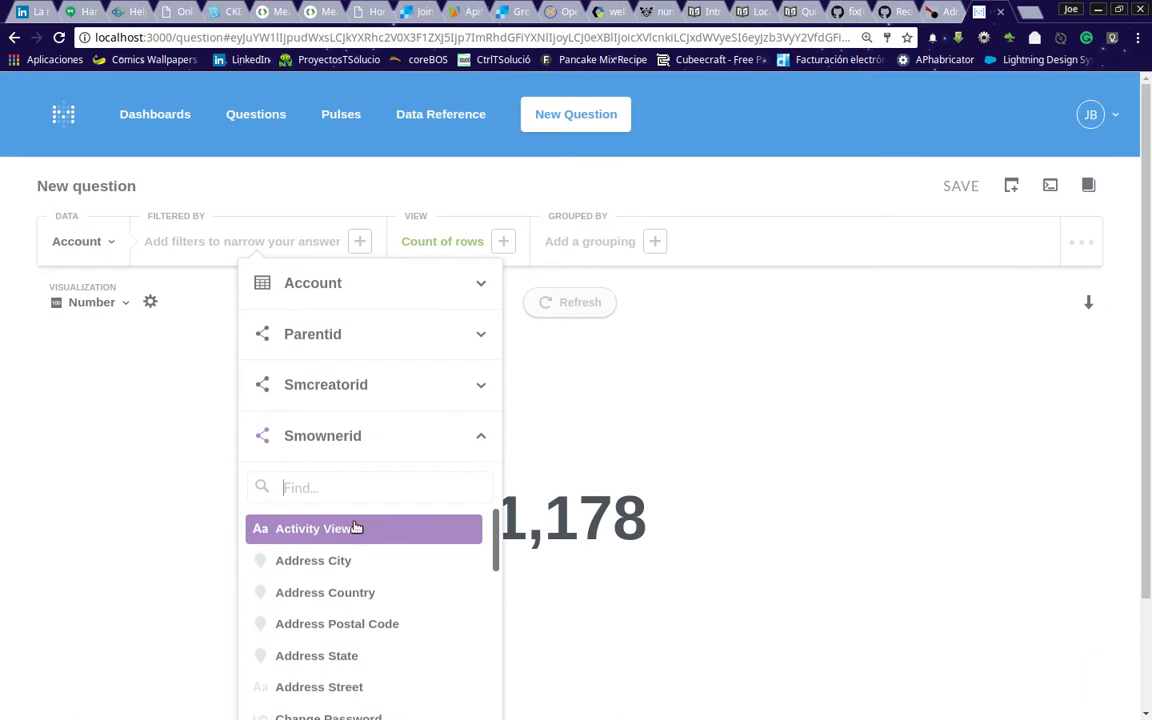
click(479, 440)
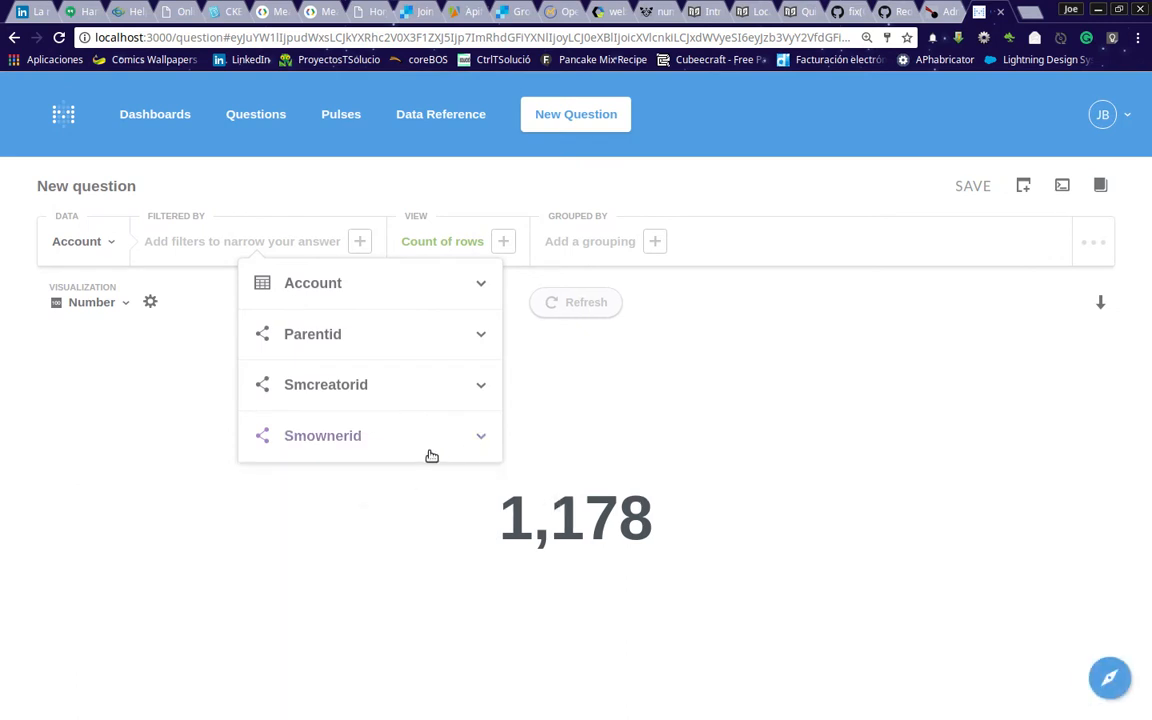
Filter the Account question to rows whose Name contains "ch" and get the row count
click(352, 283)
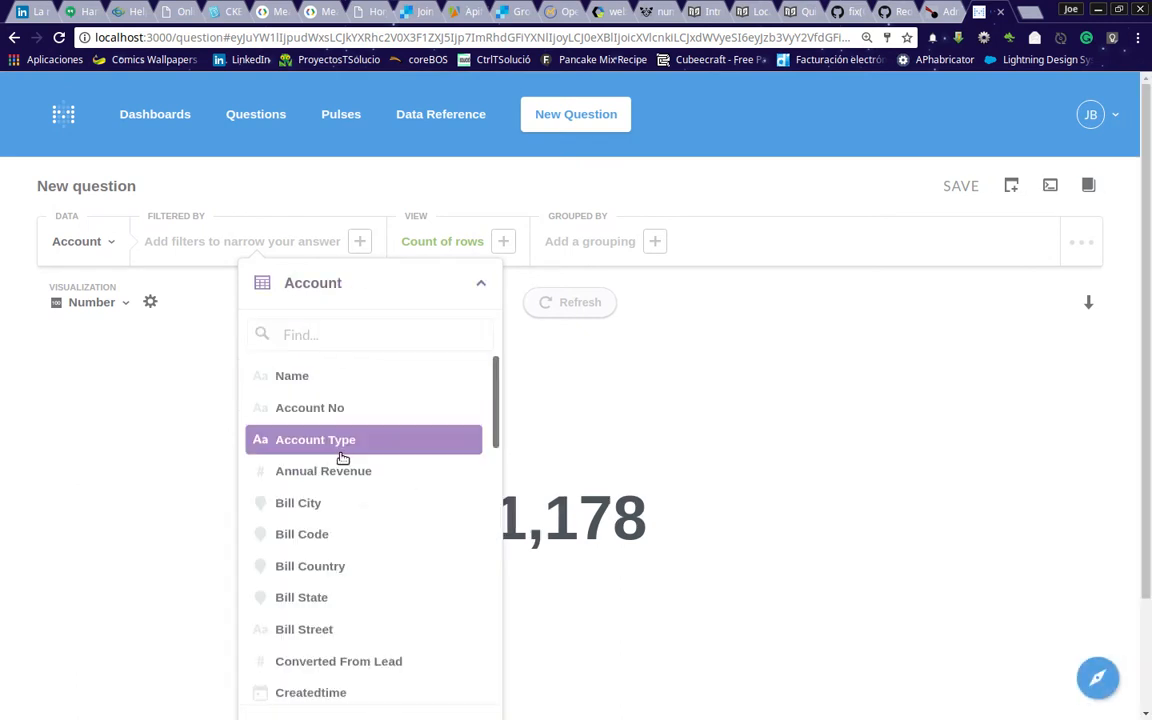
click(341, 378)
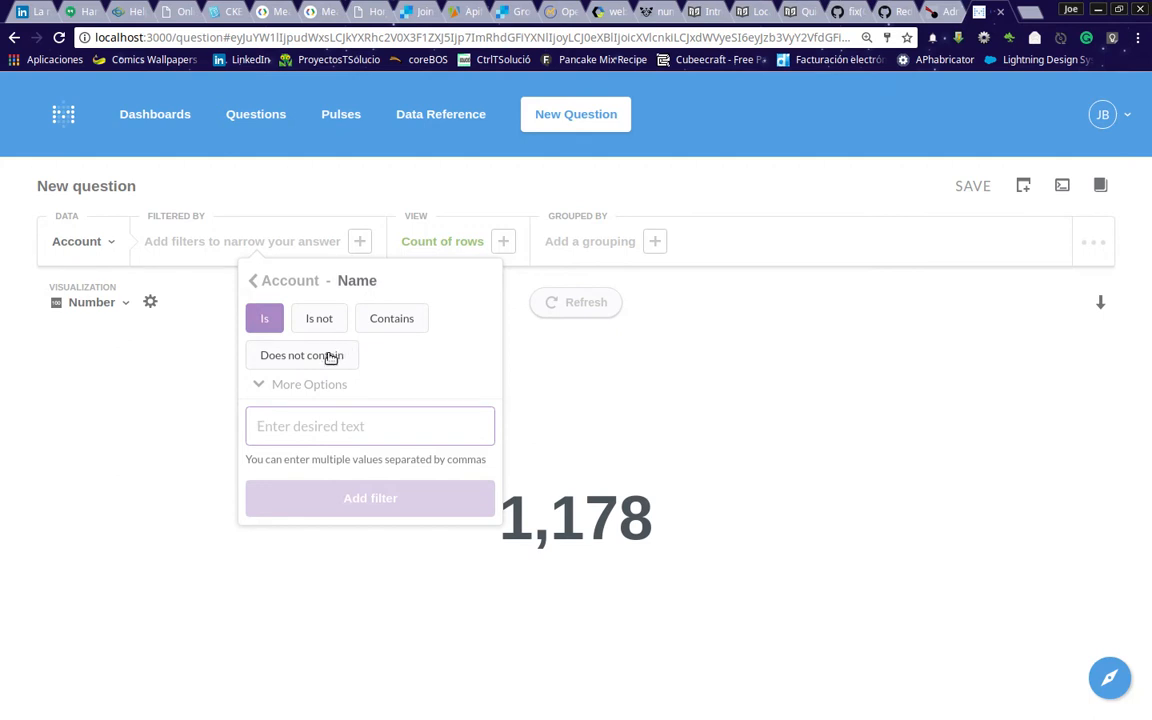
click(378, 320)
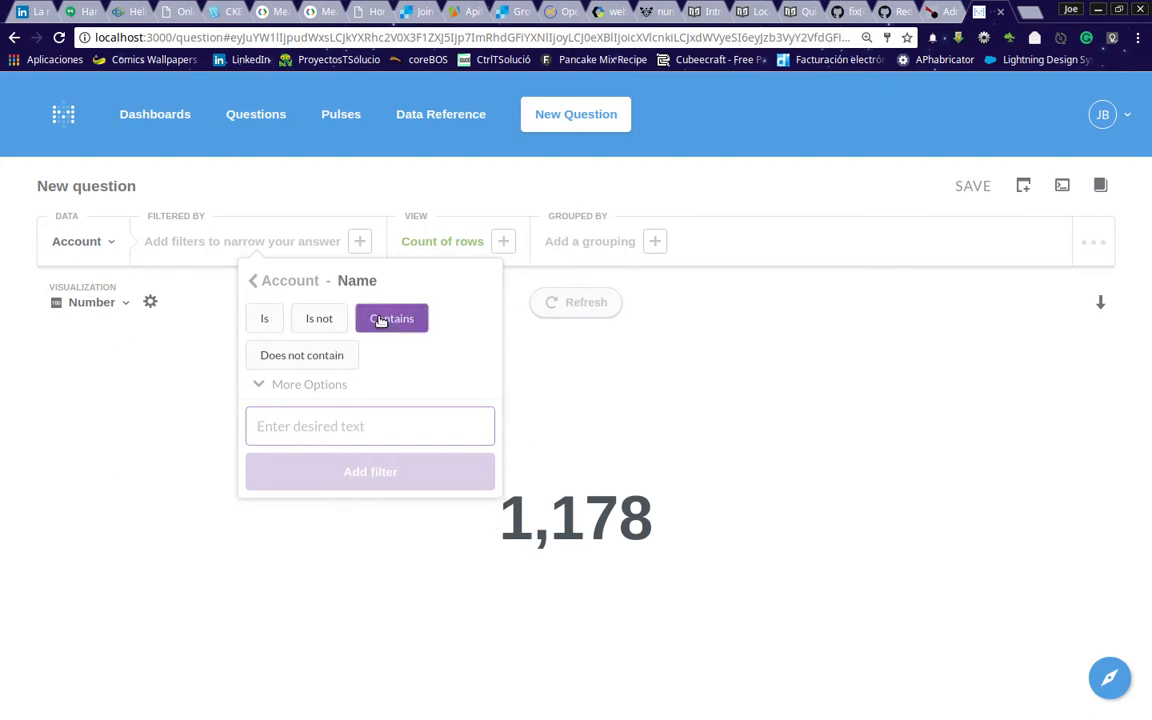
click(346, 430)
text(ch)
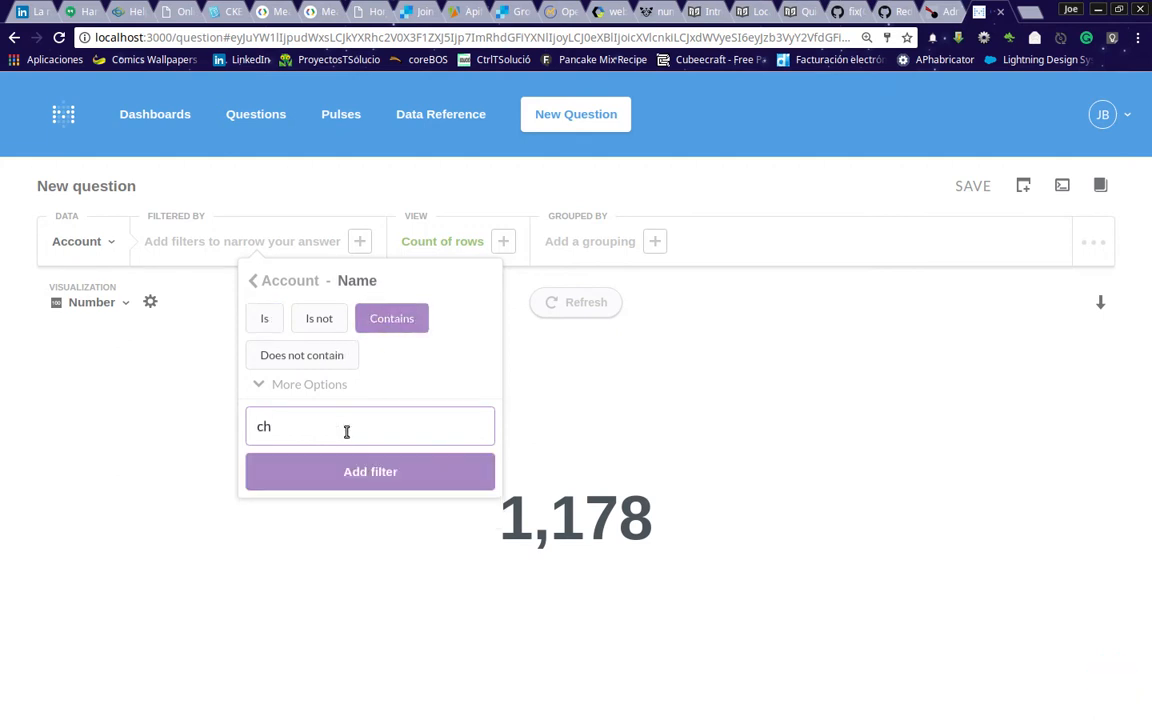
click(339, 470)
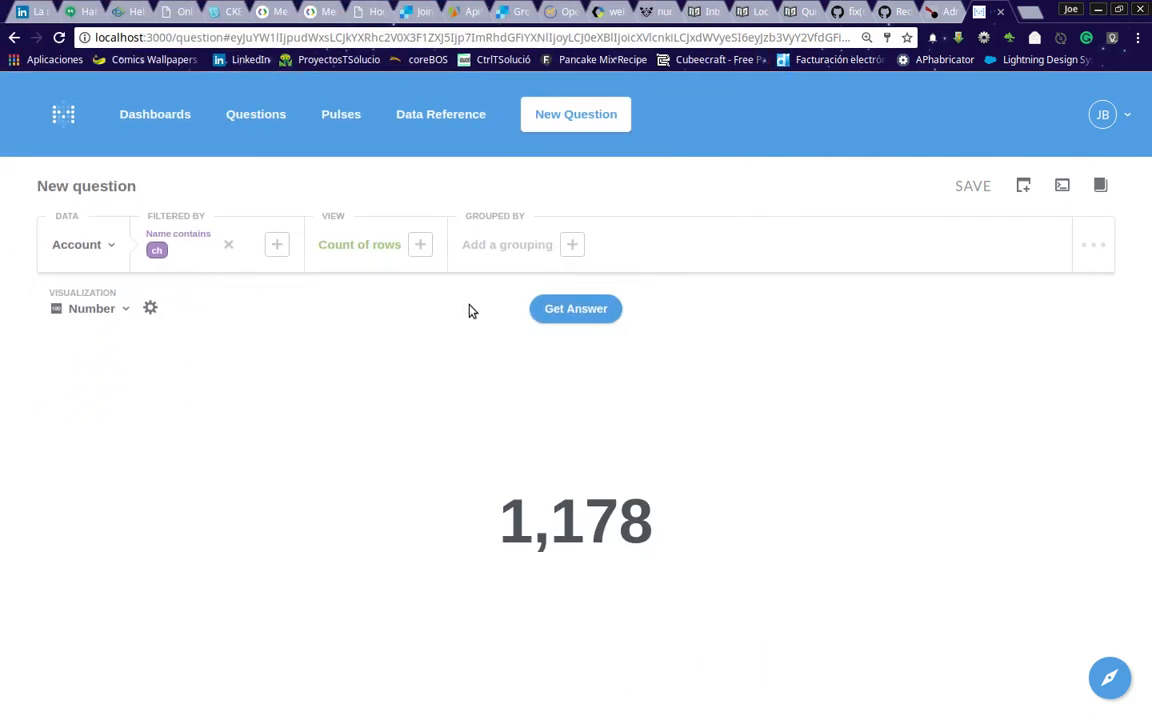
click(596, 313)
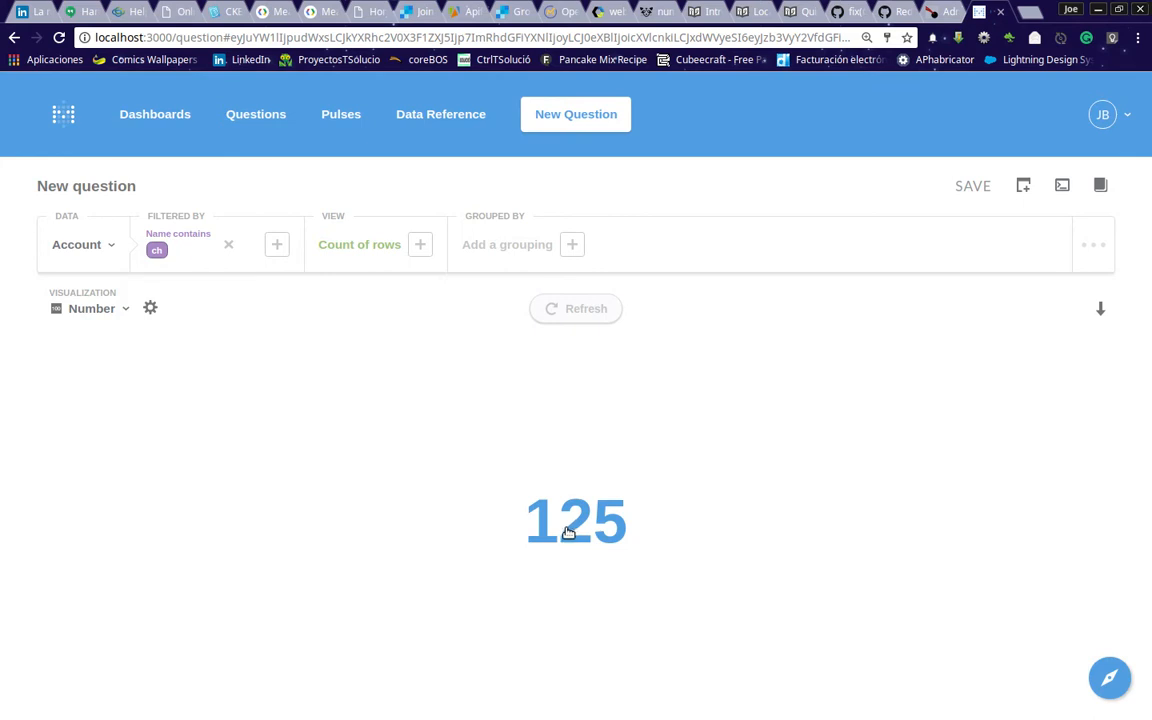
Switch the visualization to Table, change the view to Raw data, and get the answer
click(122, 308)
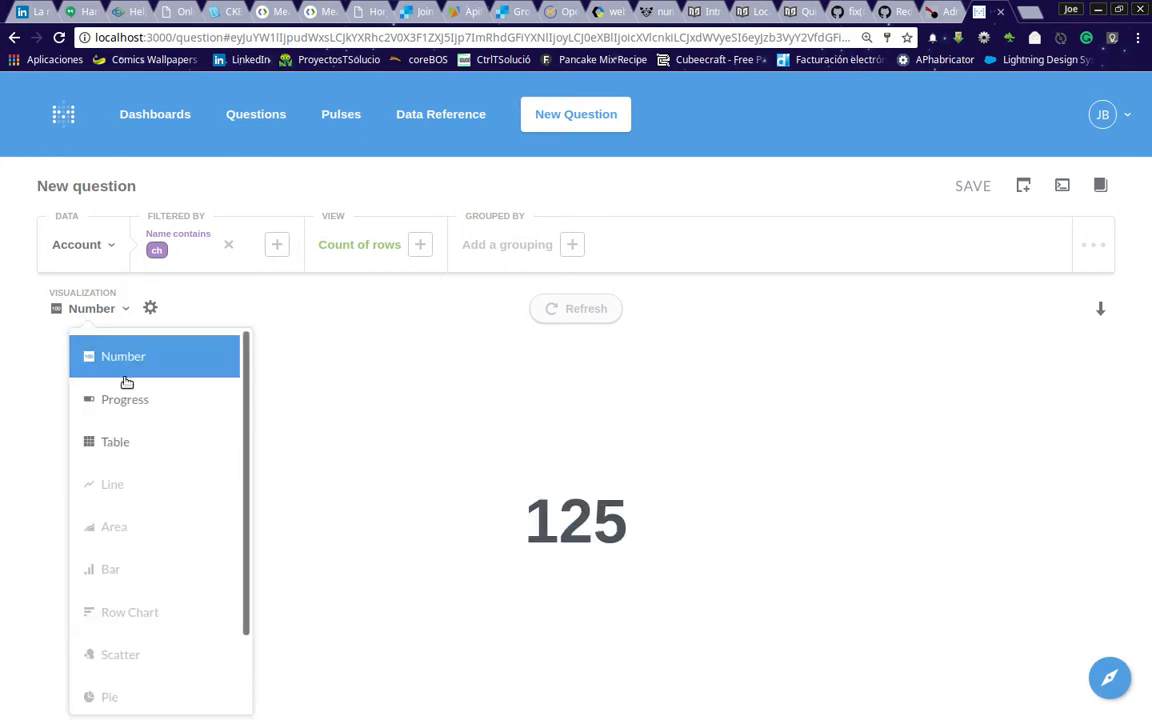
click(121, 443)
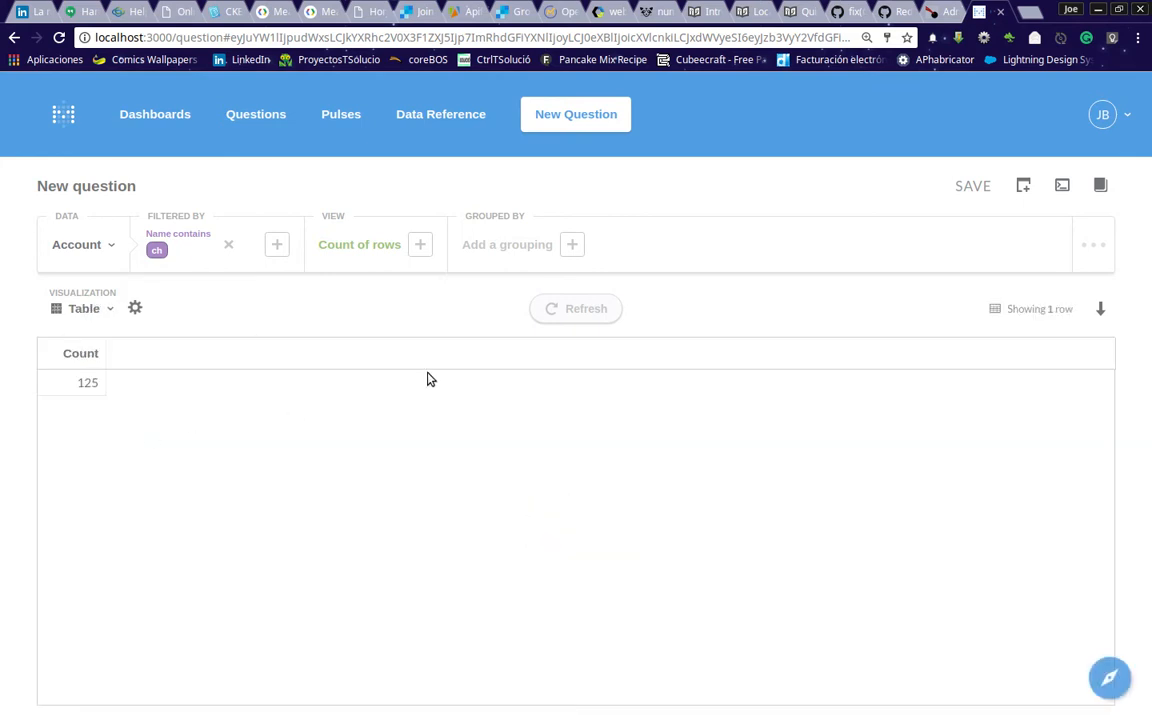
click(376, 245)
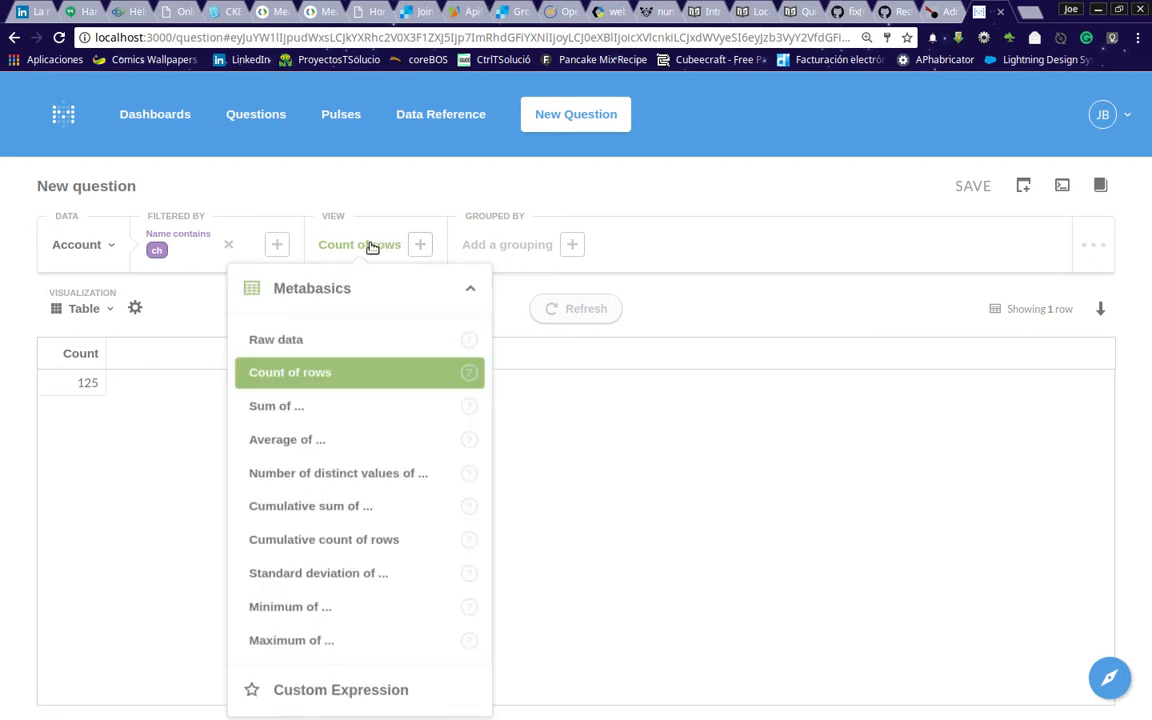
click(358, 339)
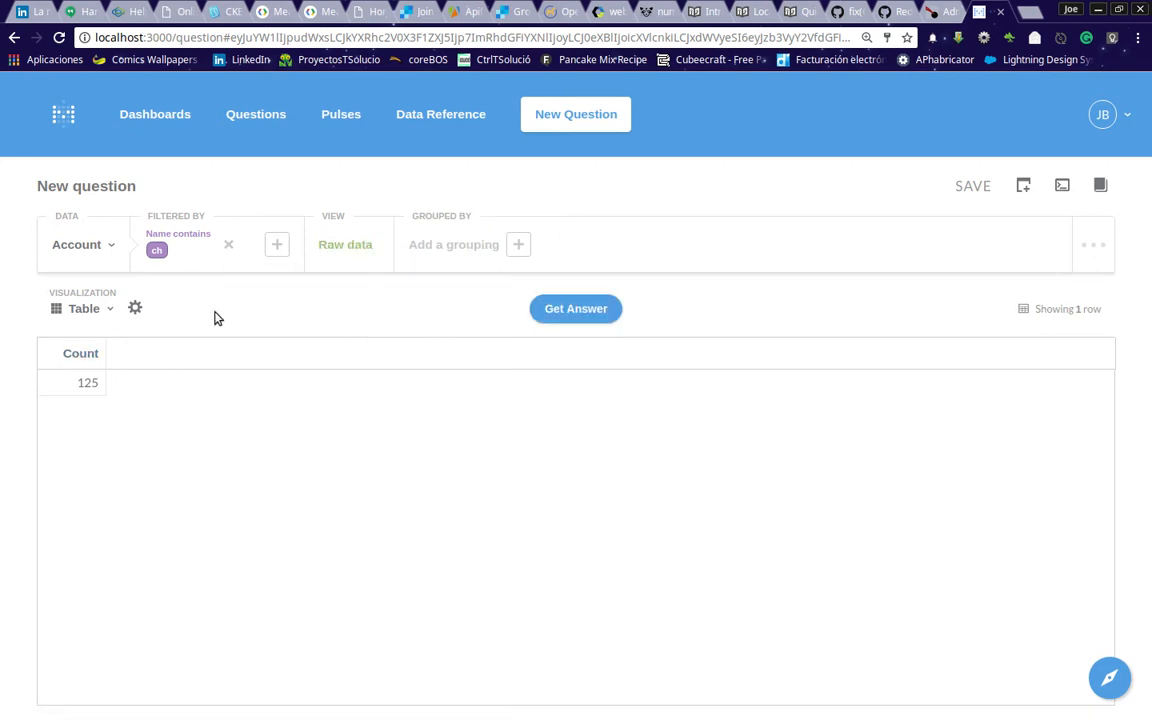
click(569, 311)
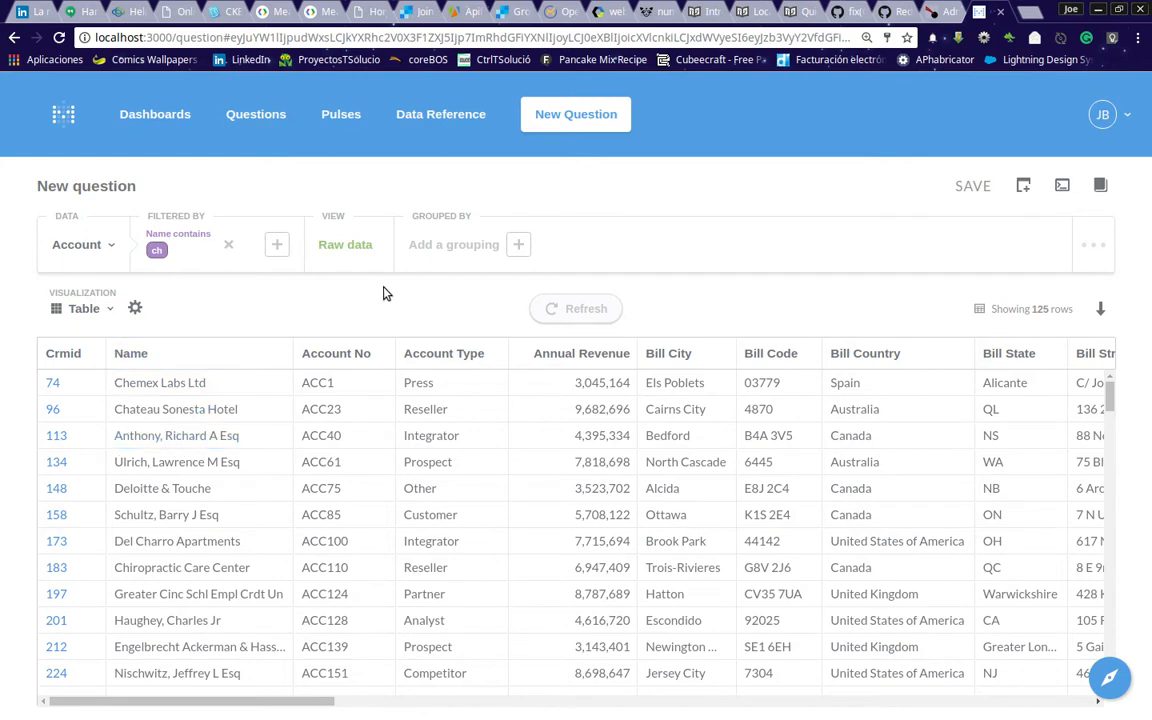
Expand the additional comparison options of the Name filter, and remove that filter from the question
click(194, 241)
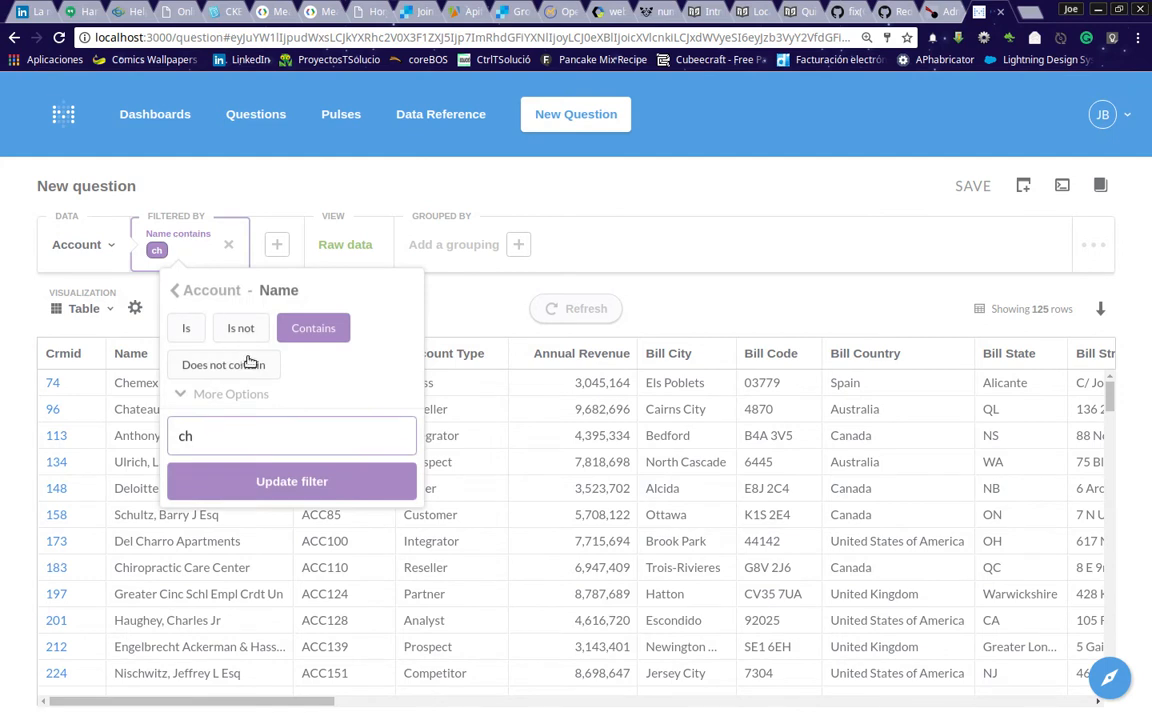
click(229, 396)
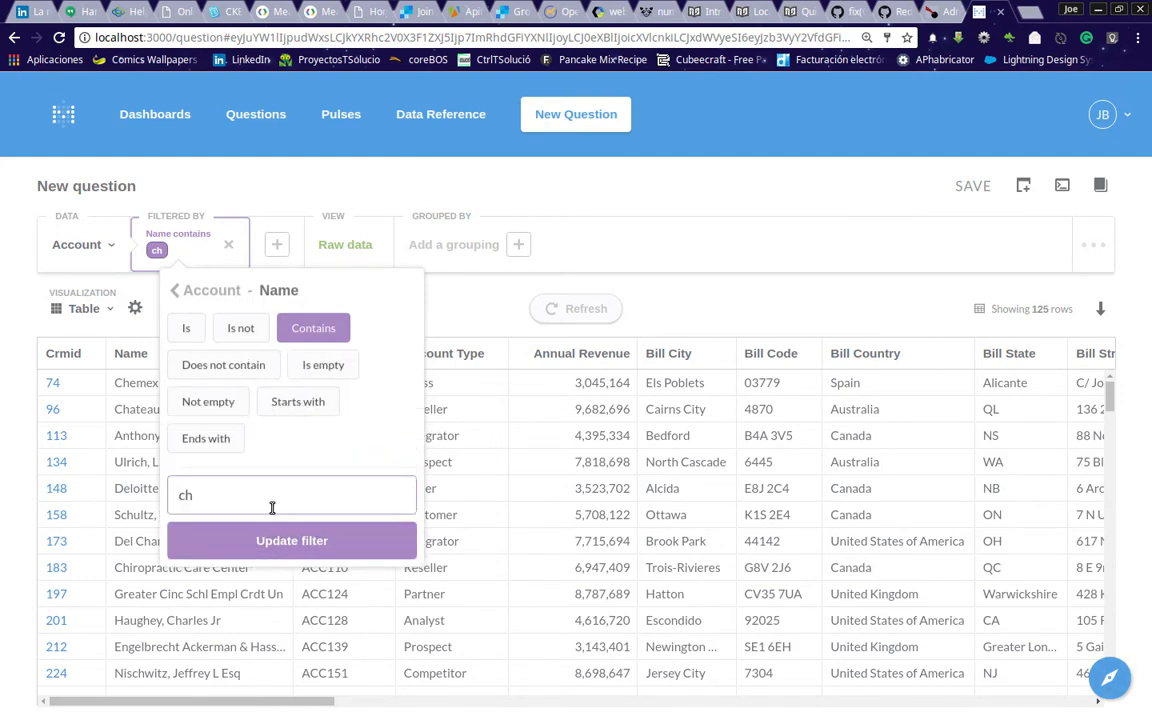
click(231, 249)
Add an Account filter for Employees greater than 130 and get the answer
click(240, 244)
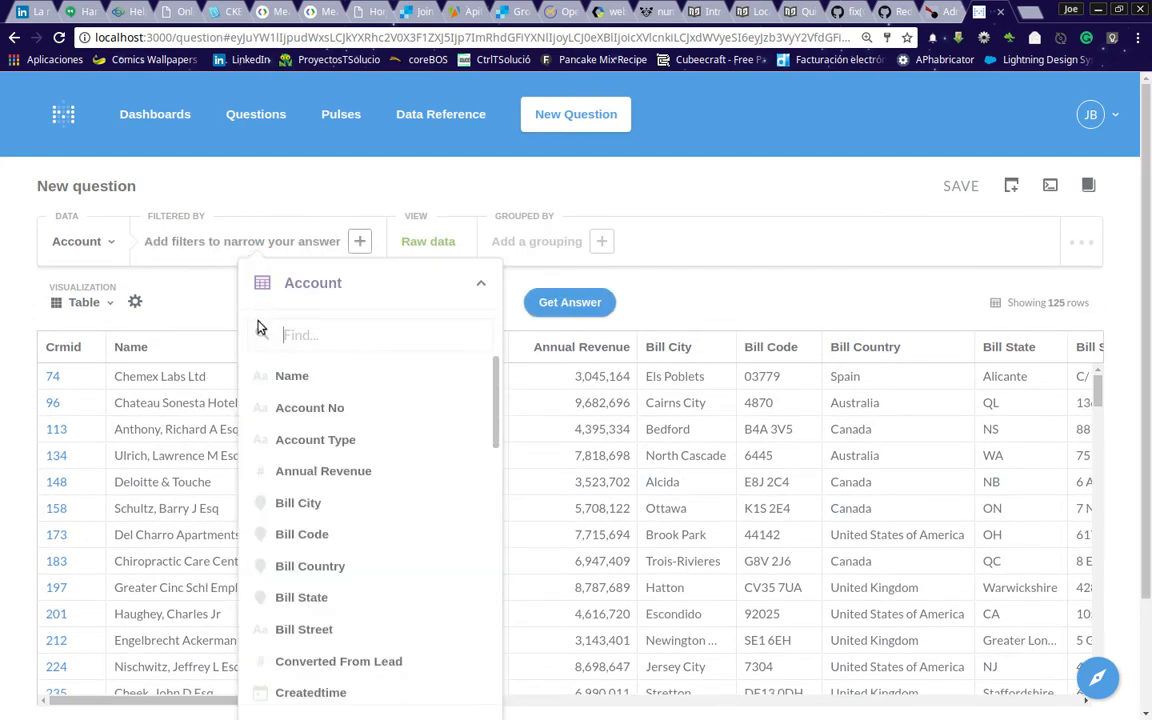
scroll(310, 568, down, 3)
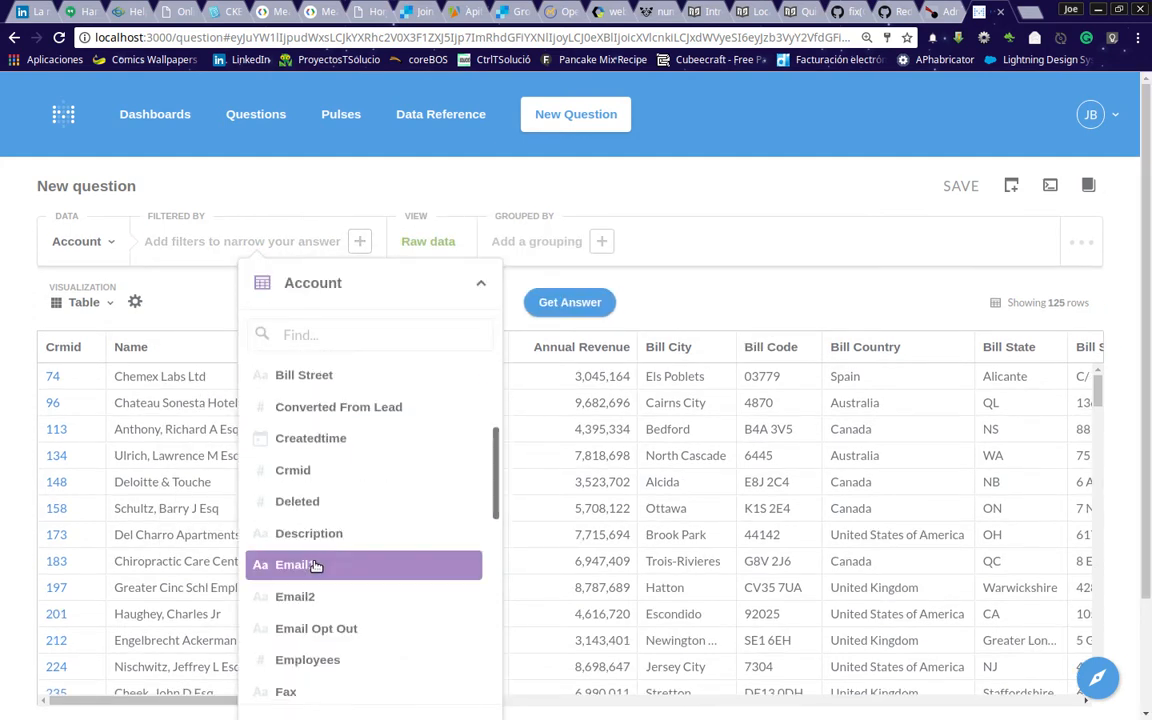
scroll(315, 566, down, 2)
click(308, 572)
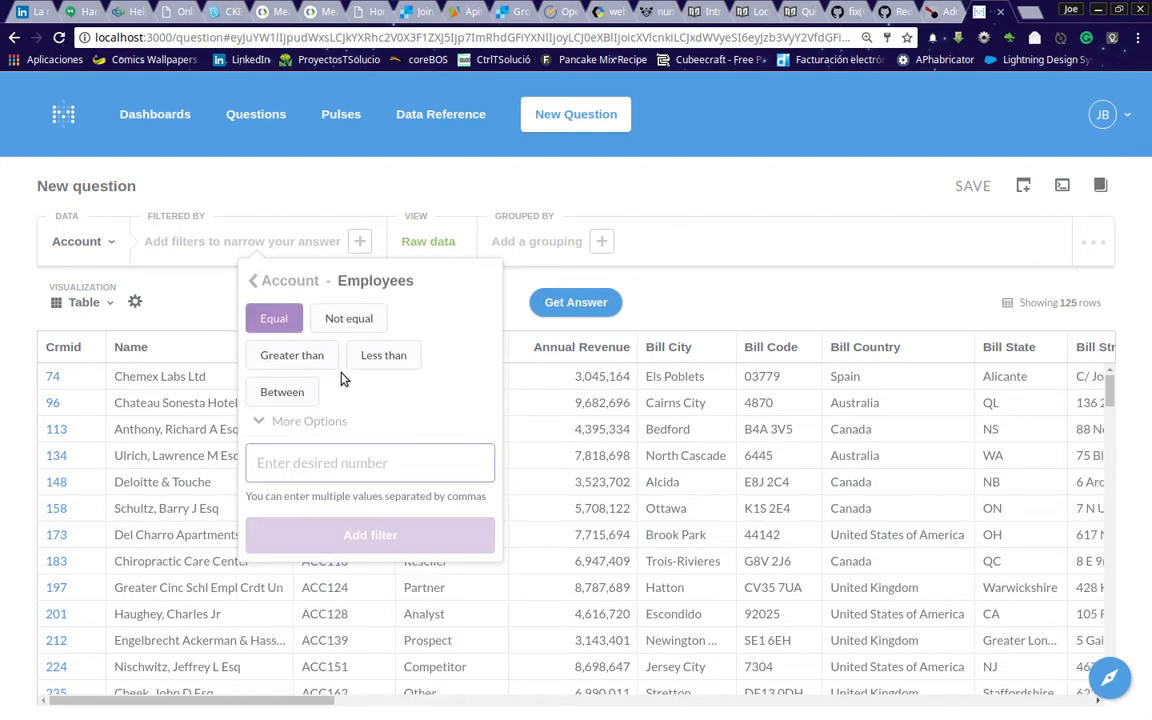
click(310, 422)
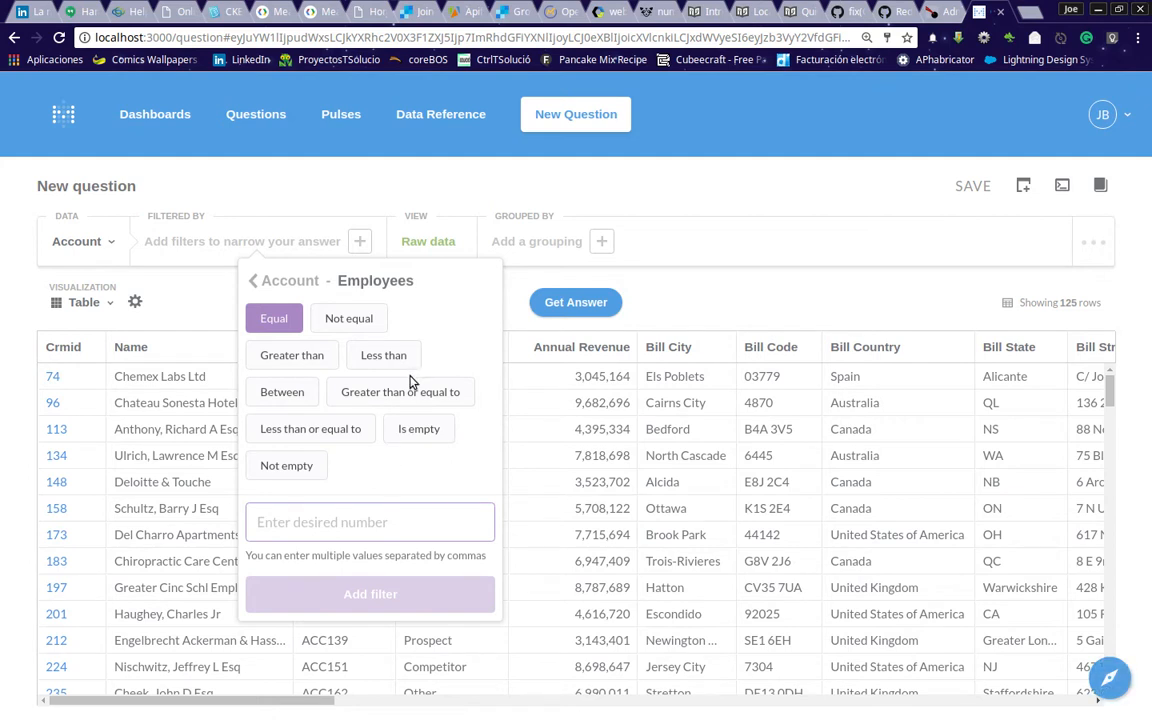
click(310, 357)
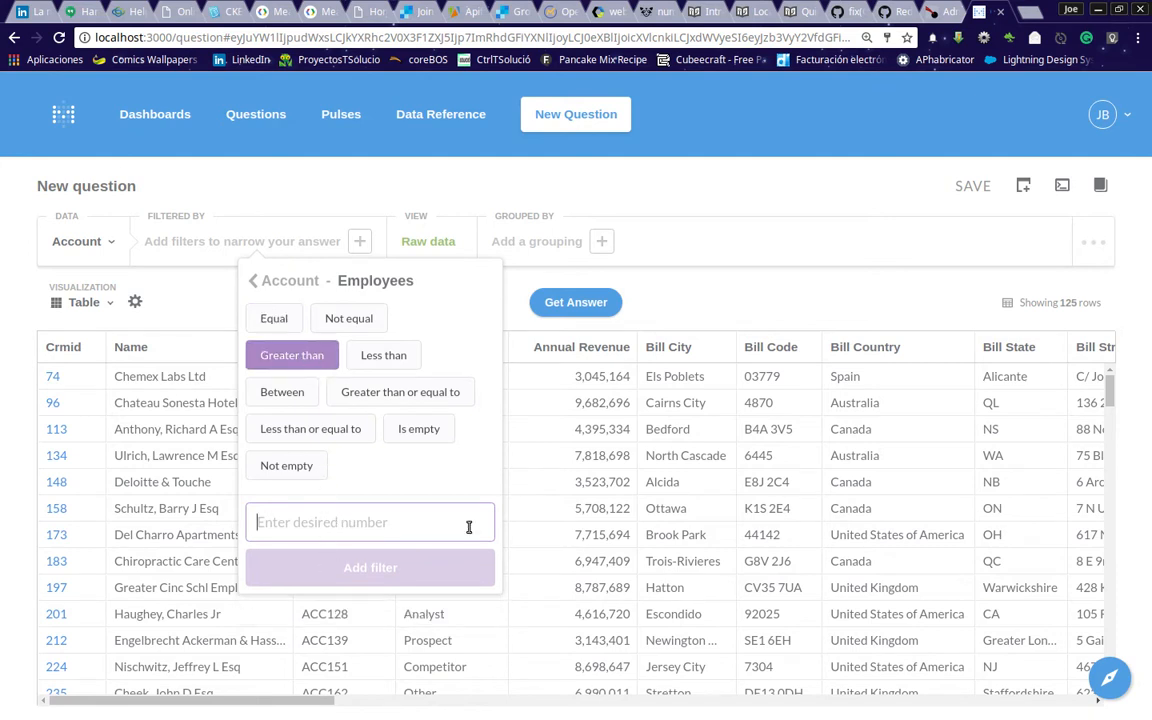
text(130)
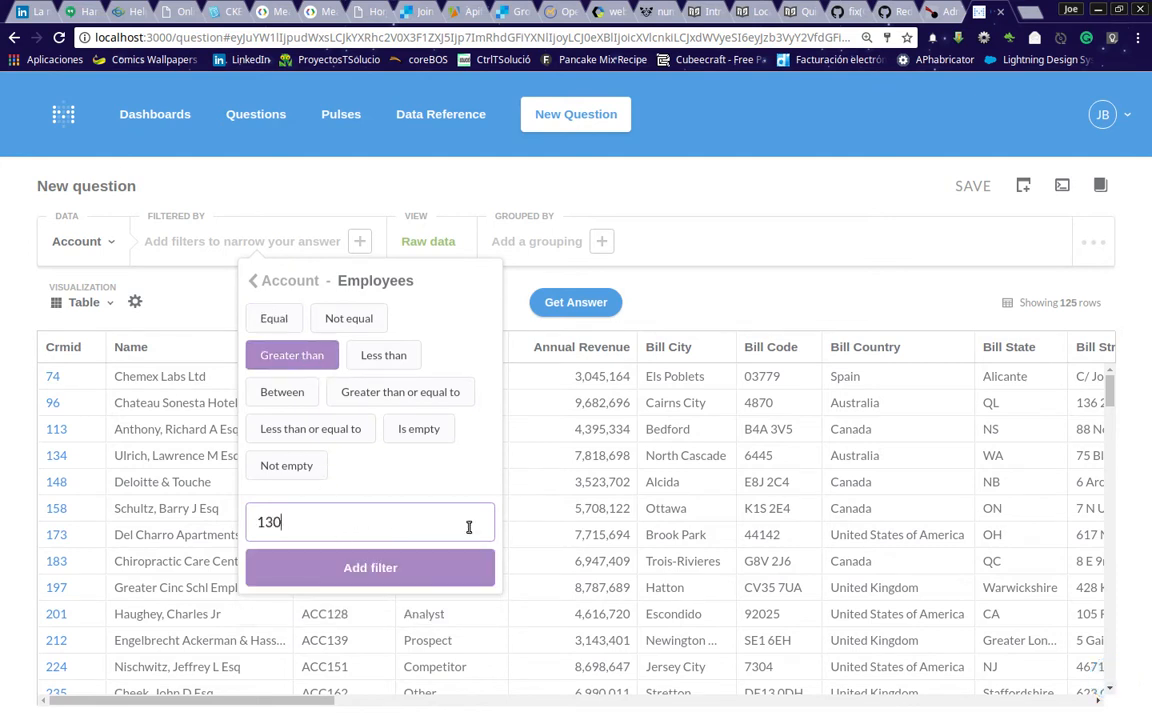
click(350, 567)
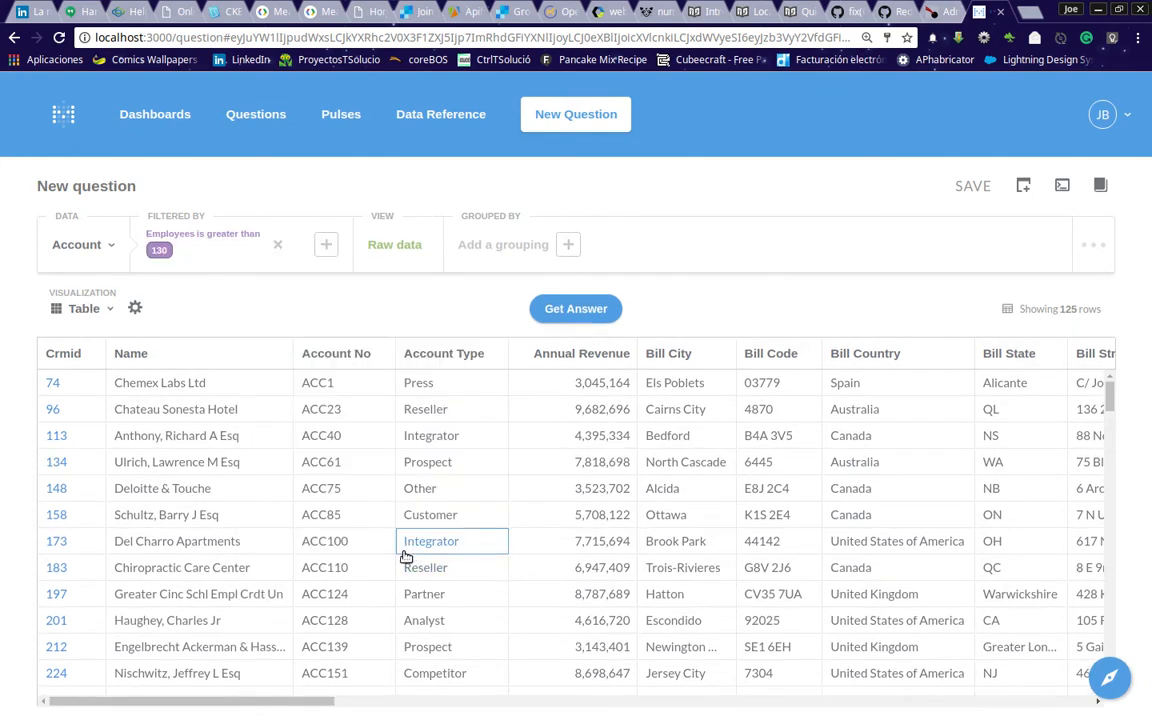
click(566, 312)
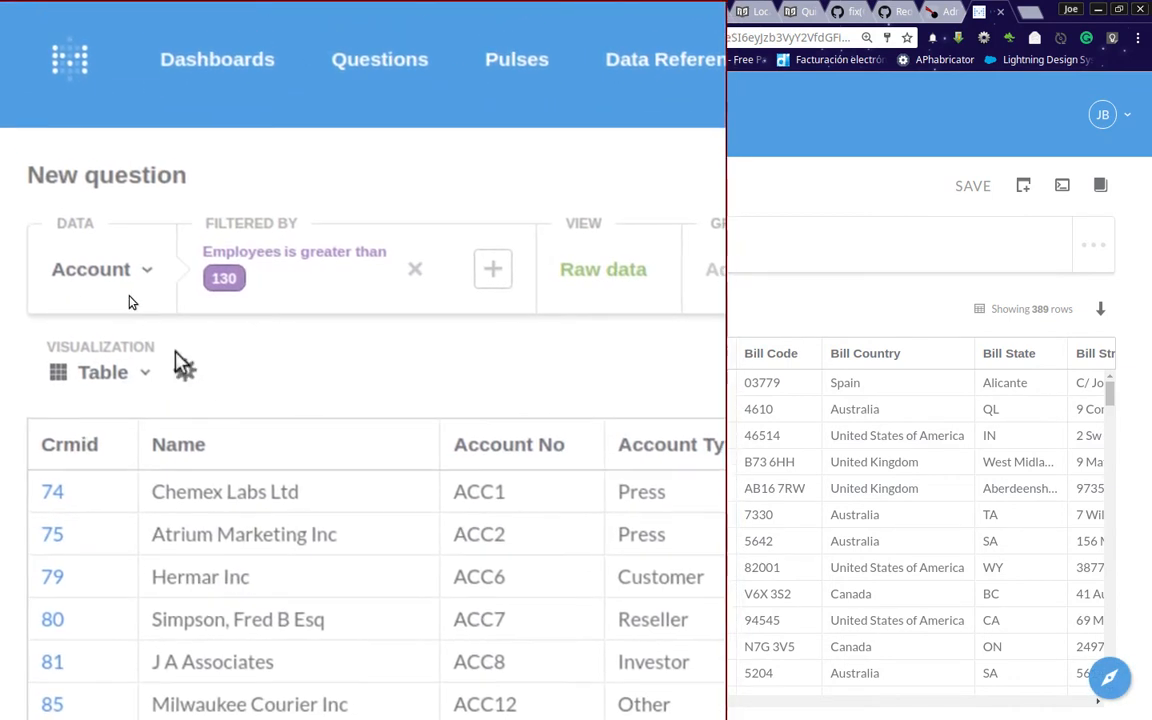
Customize the table to exclude Crmid, Account No, Account Type, Annual Revenue and all five Bill address fields, keeping Name
click(184, 367)
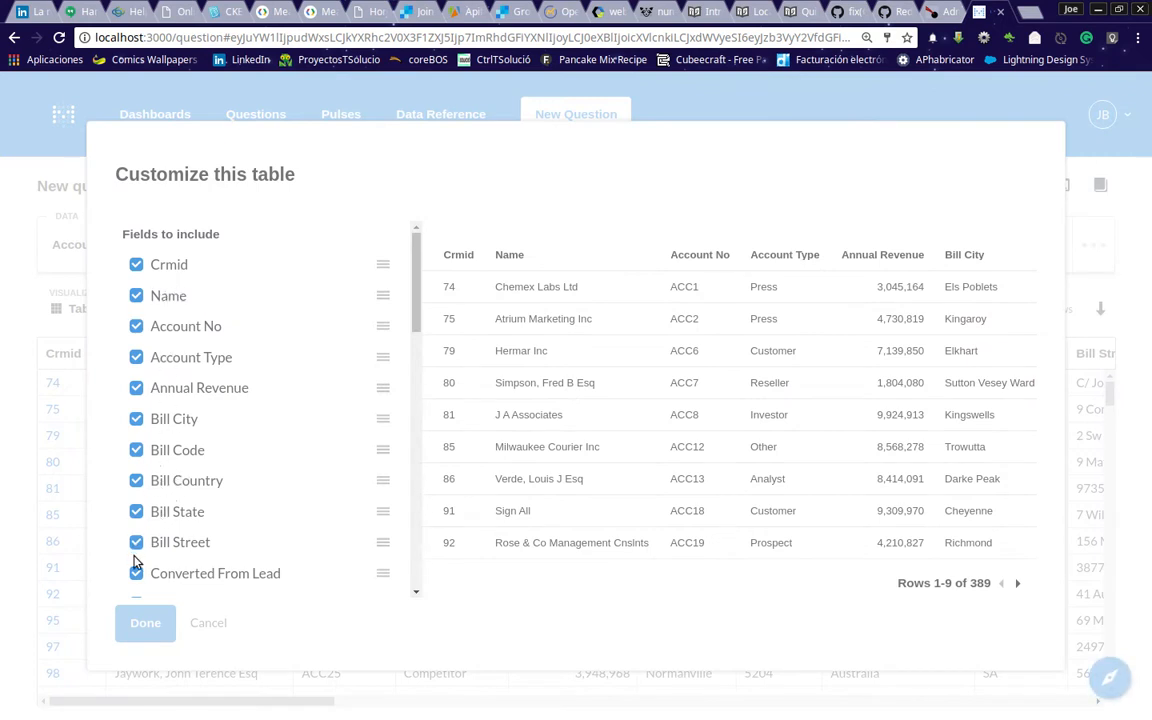
click(136, 264)
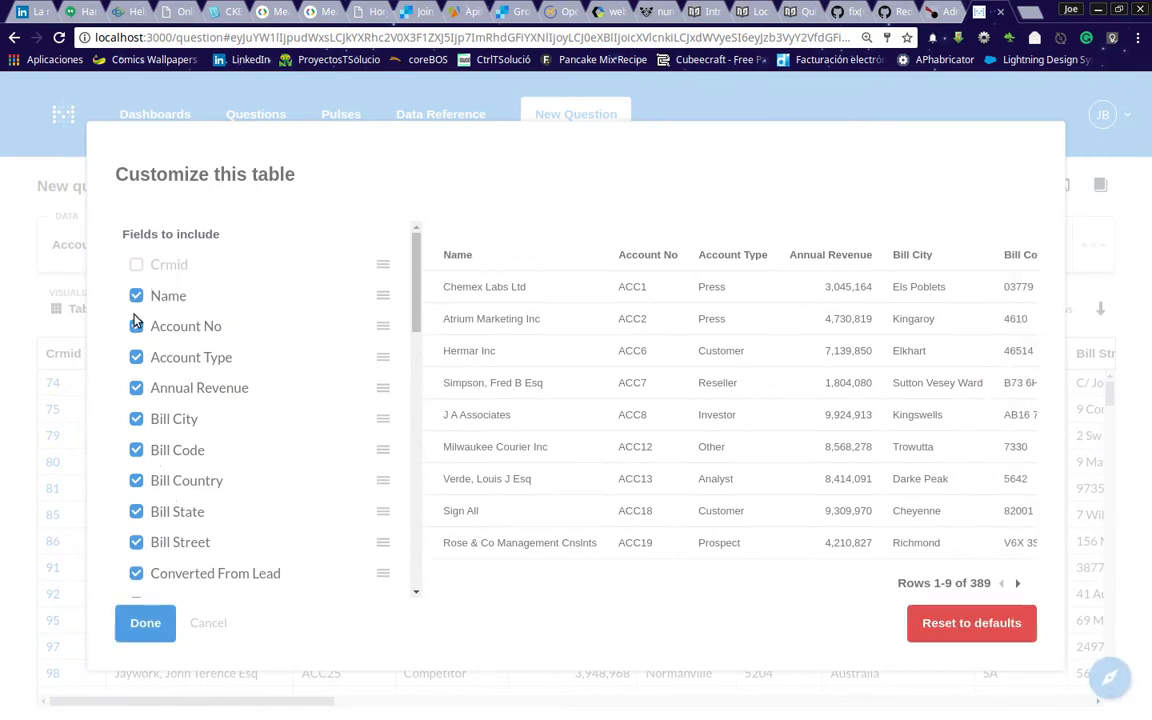
click(136, 326)
click(136, 357)
click(136, 388)
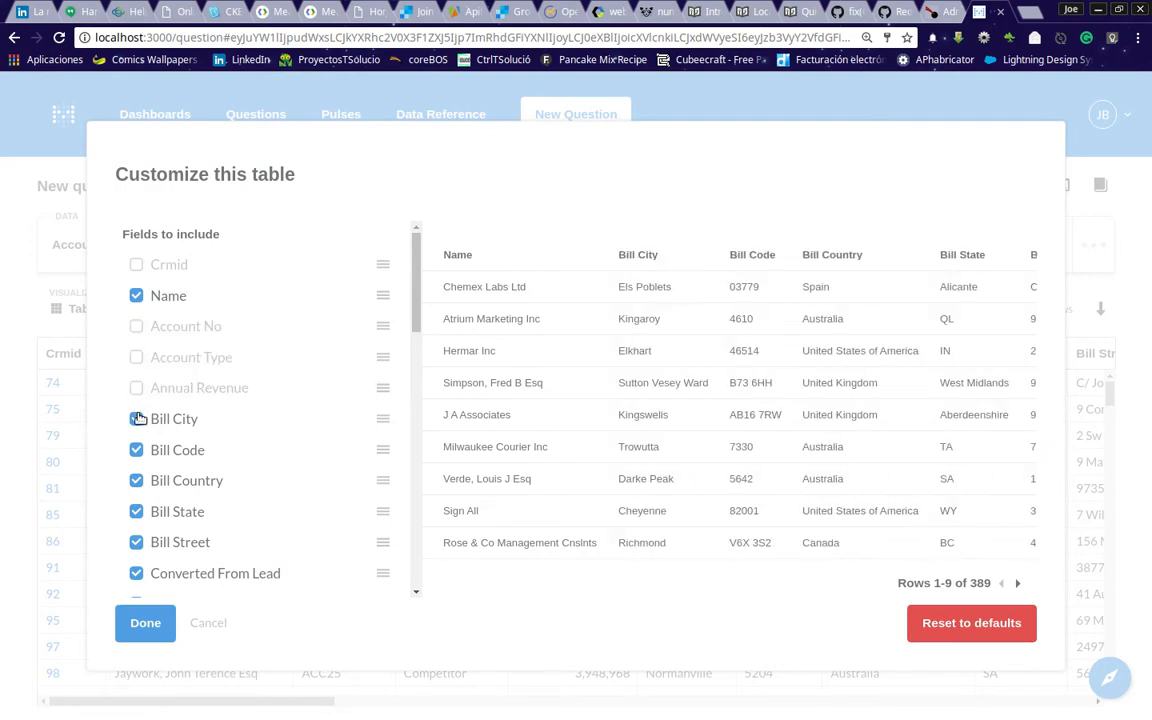
click(136, 419)
click(136, 450)
click(136, 480)
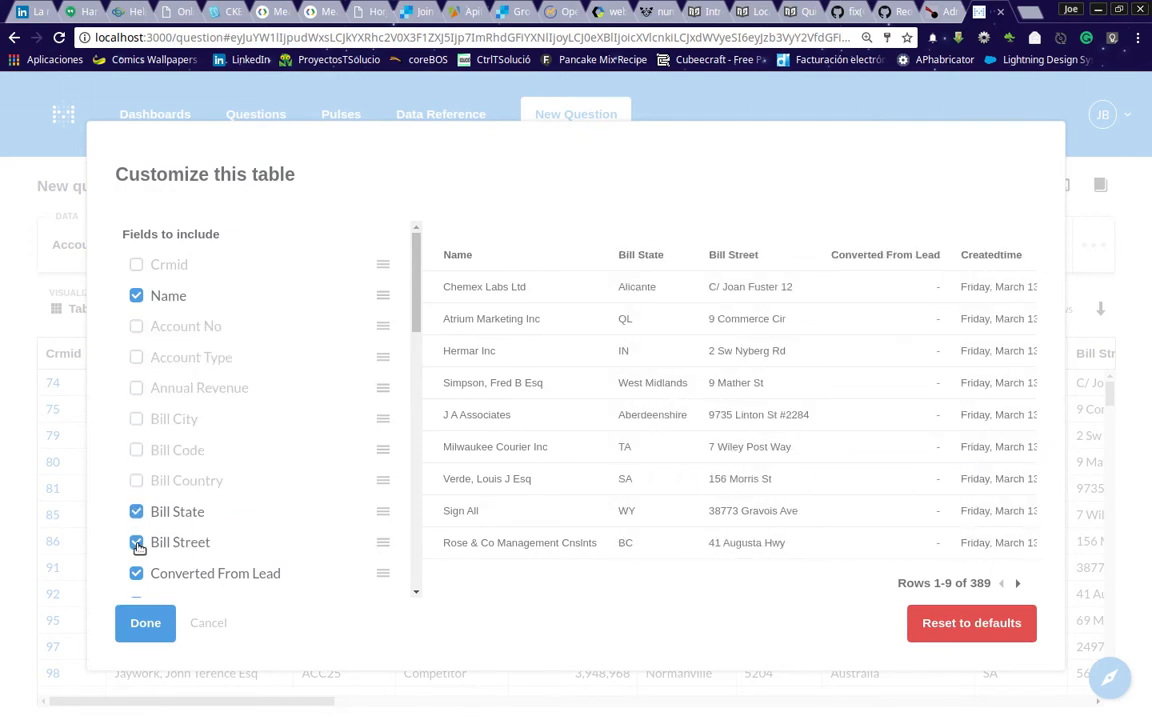
click(136, 511)
click(136, 542)
Exclude Converted From Lead, Createdtime, Deleted, Email1, Email2, Email Opt Out, Fax, Industry and Is Converted From Lead, keeping Employees
scroll(150, 375, down, 3)
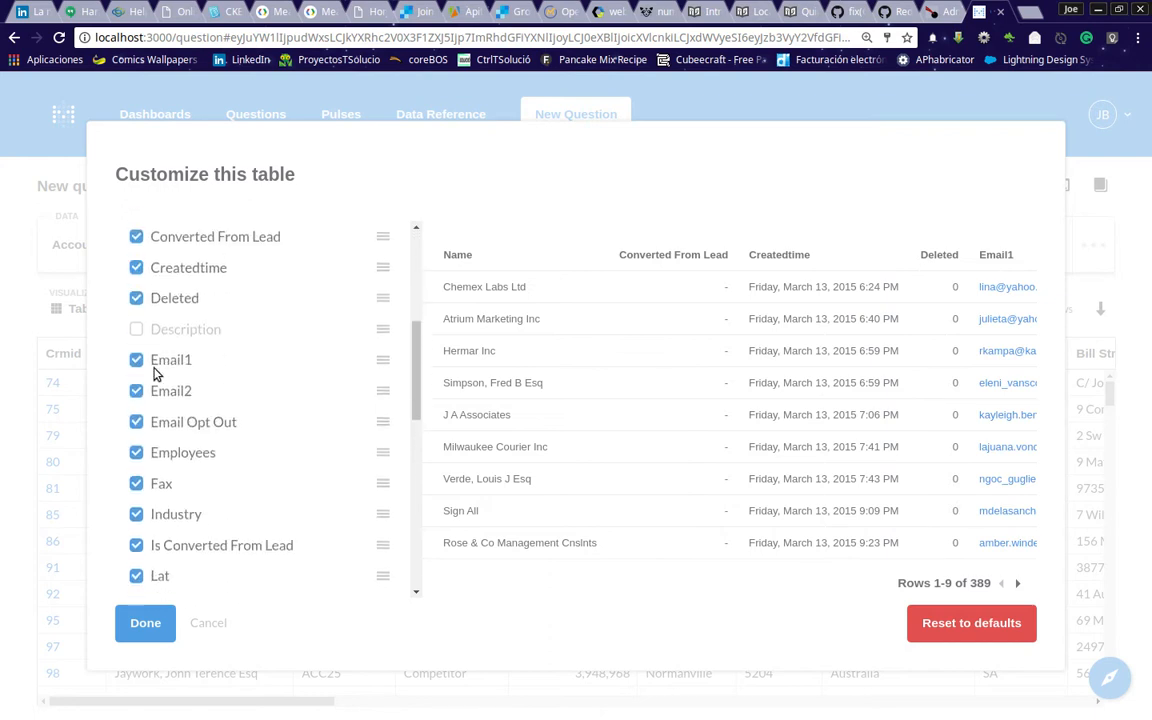
click(136, 236)
click(136, 265)
click(136, 296)
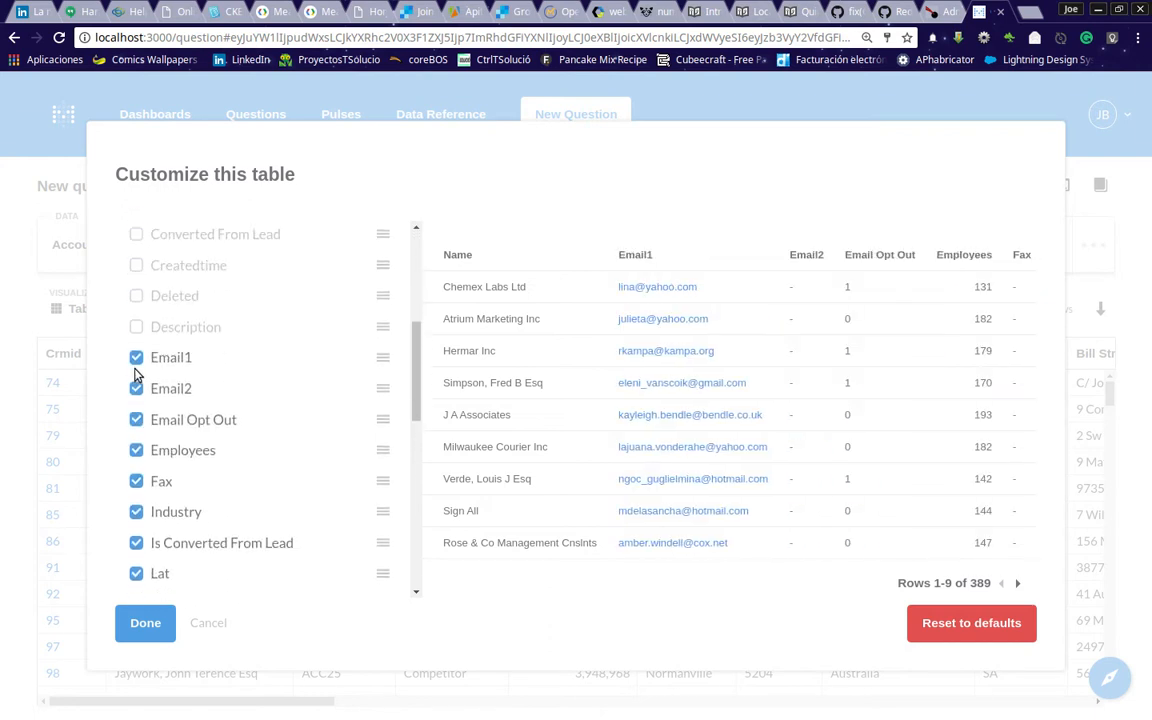
click(135, 389)
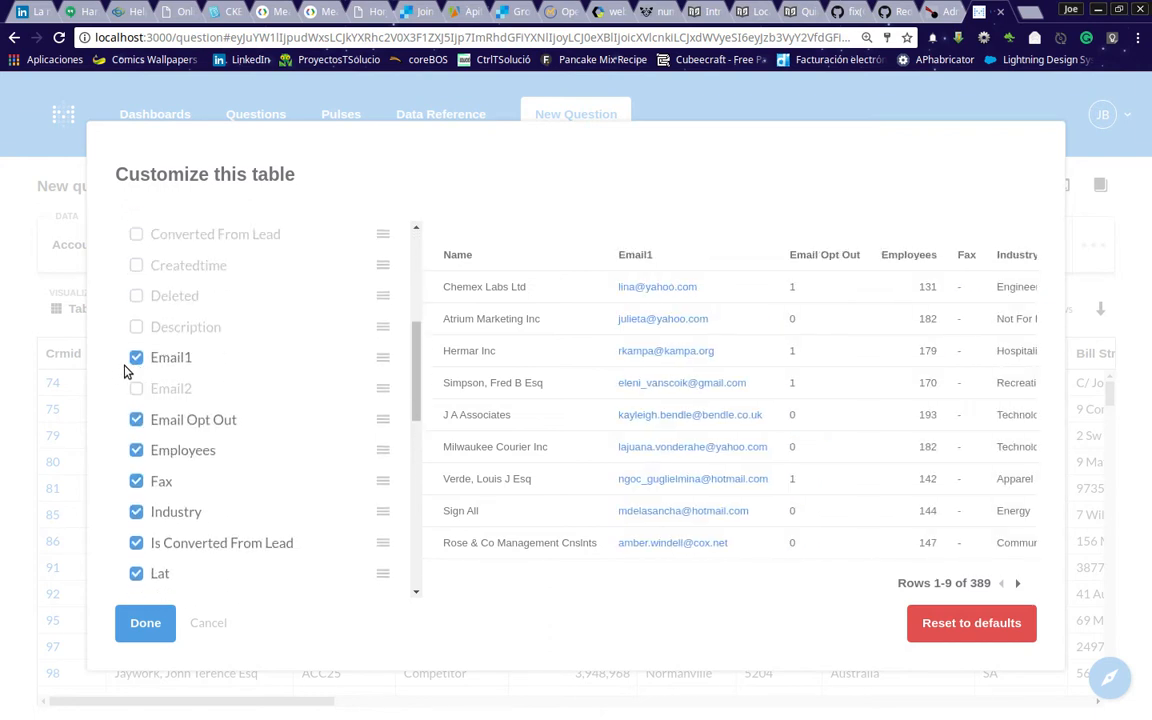
click(136, 358)
click(136, 419)
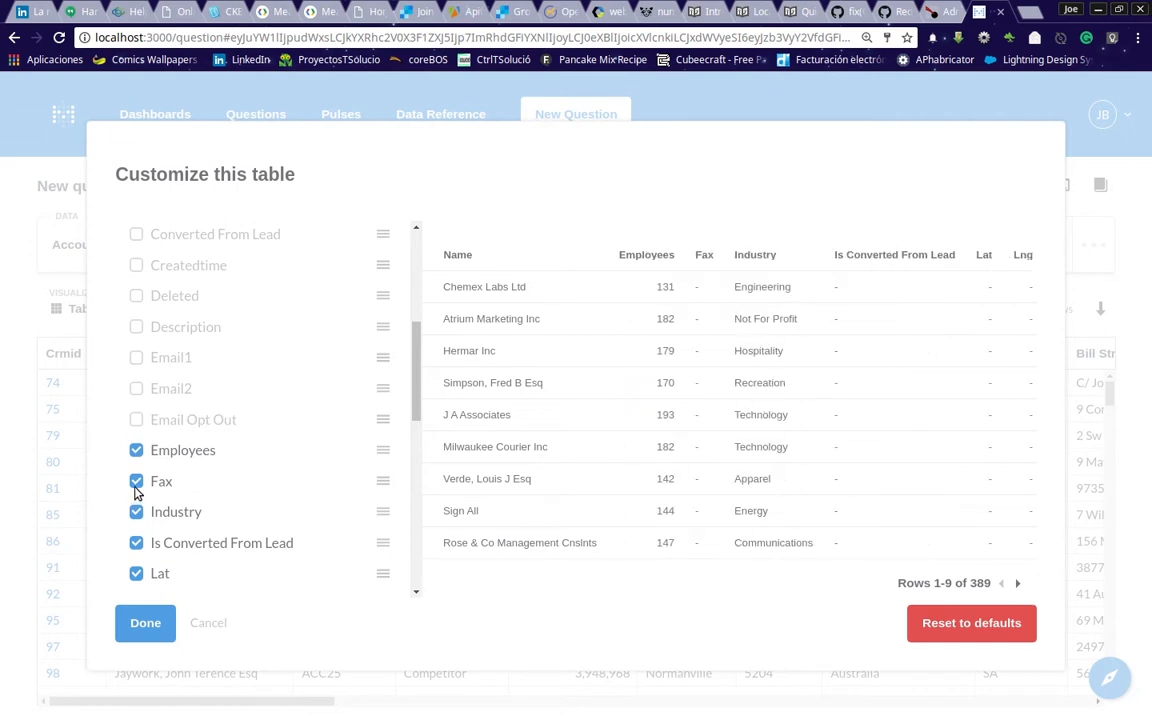
click(136, 483)
click(136, 512)
click(136, 543)
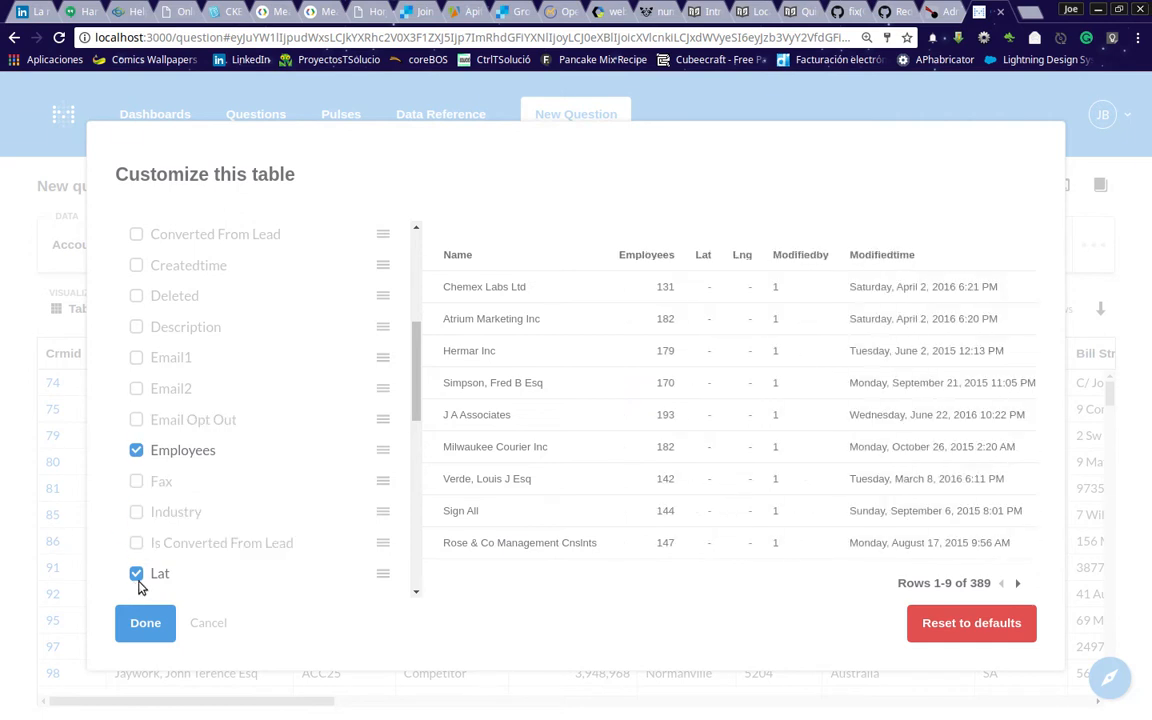
Exclude the Lat, Lng, Modifiedby, Modifiedtime, Notify Owner, Other Phone, Ownership, Parentid, Phone and Rating fields from the table
scroll(138, 450, down, 3)
click(136, 319)
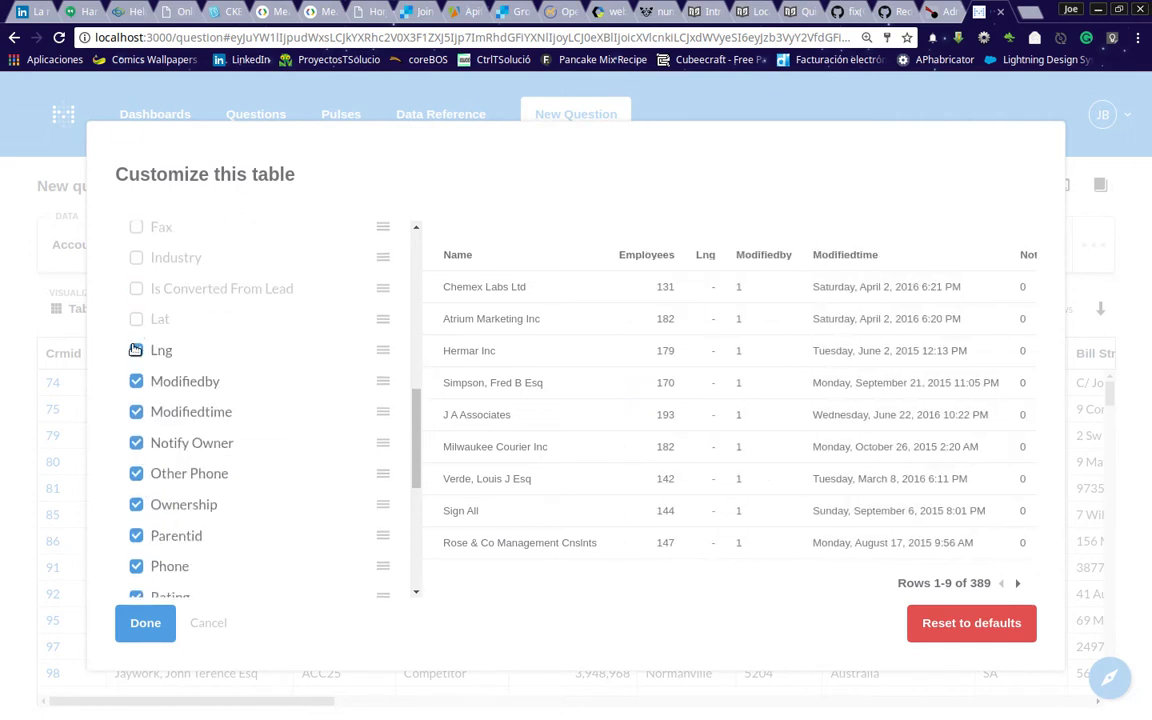
click(136, 349)
click(136, 381)
click(136, 411)
click(136, 442)
click(136, 473)
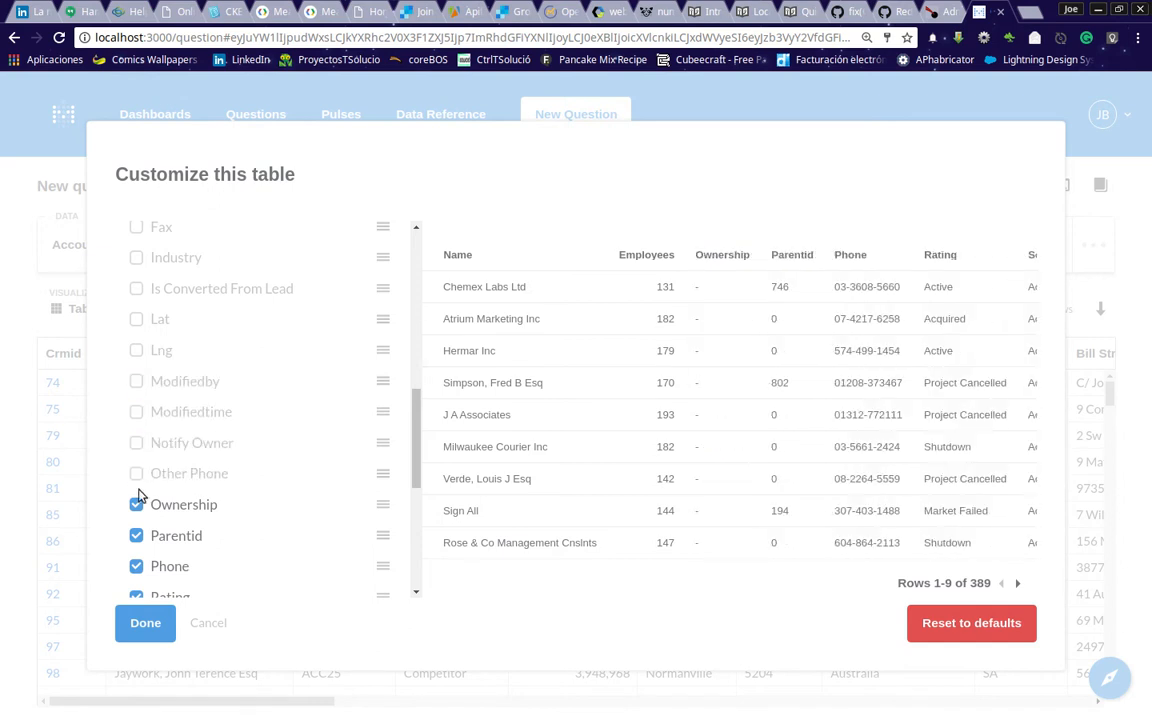
click(136, 504)
click(136, 535)
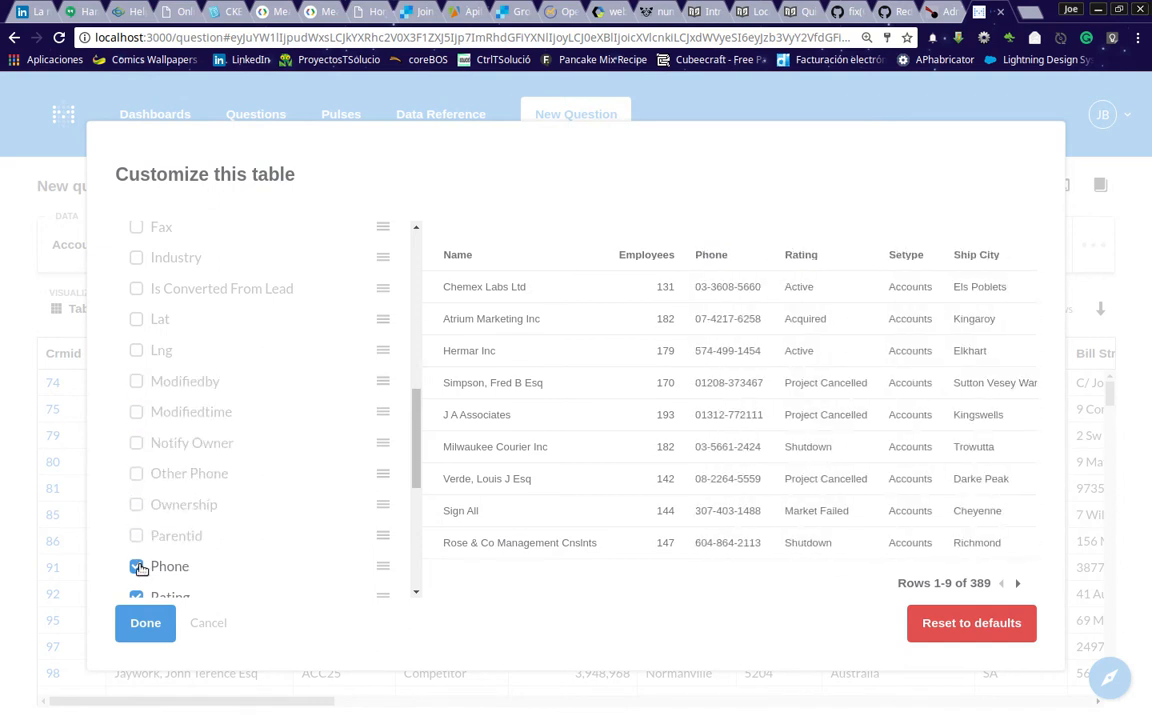
click(136, 566)
click(136, 597)
Exclude all remaining fields from Setype through Website and apply the table customization
scroll(150, 480, down, 3)
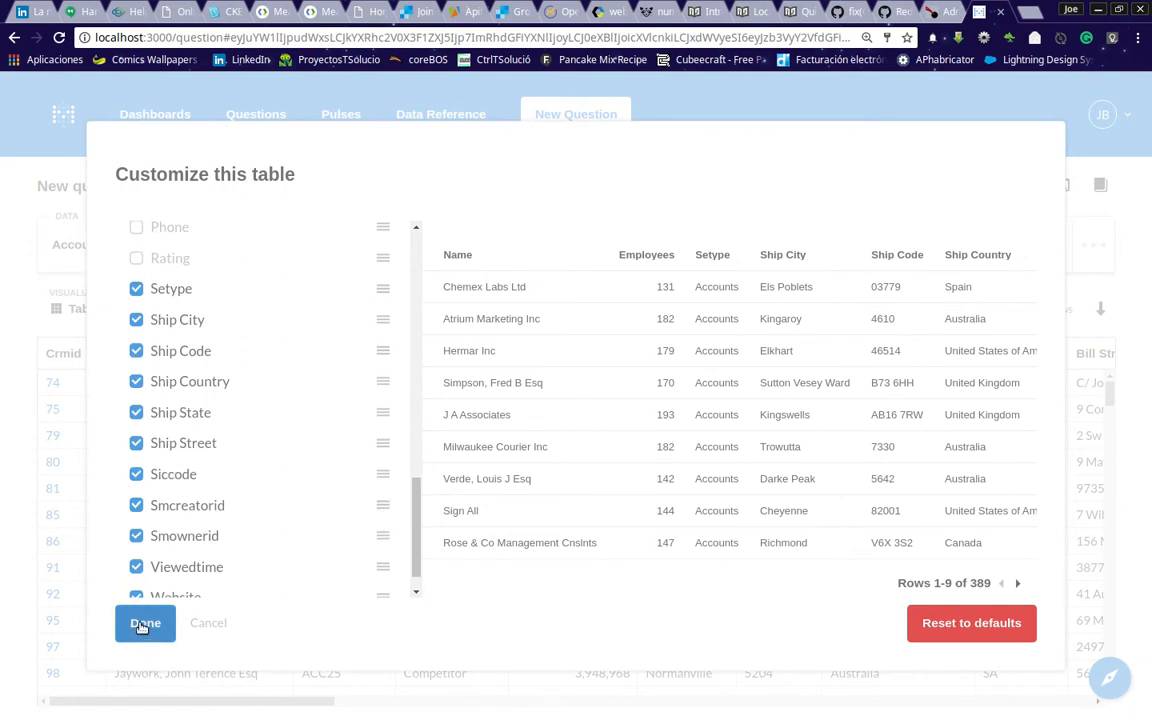
click(136, 288)
click(136, 319)
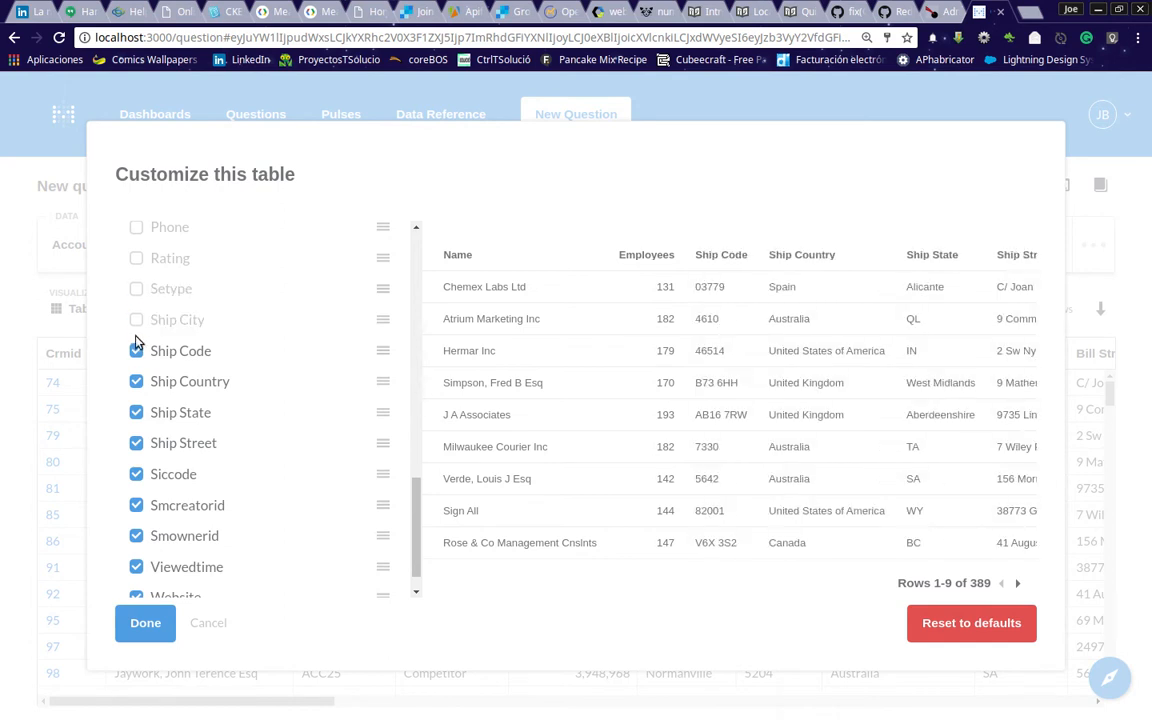
click(136, 350)
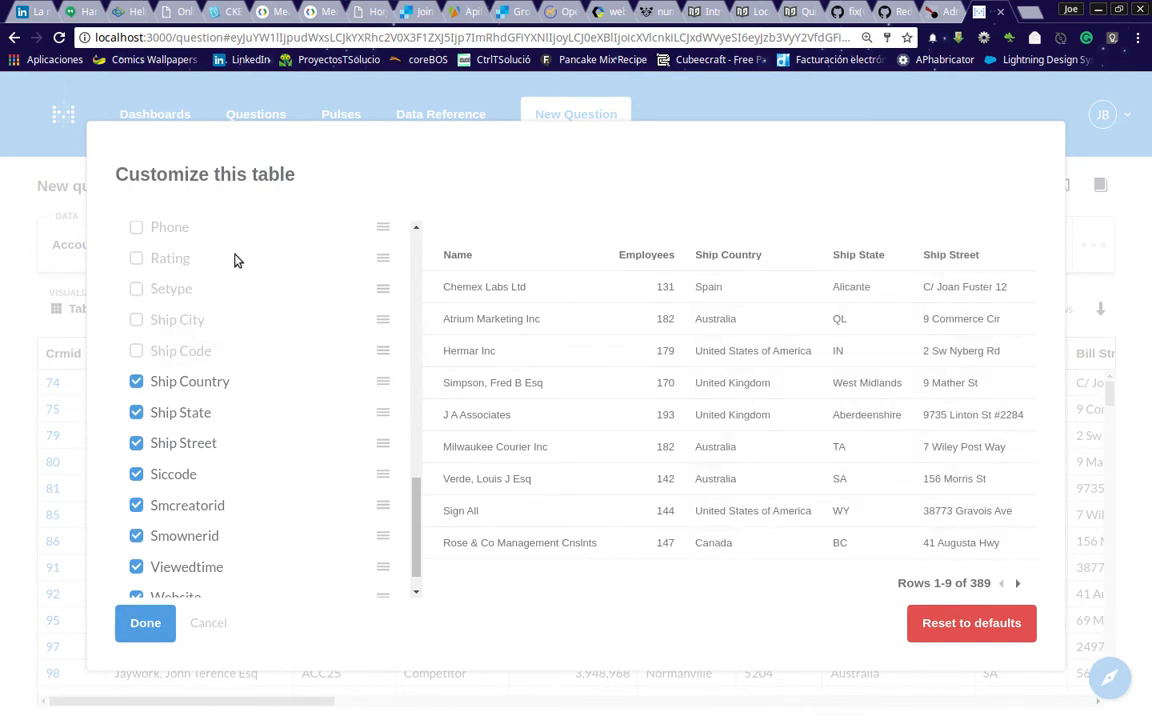
click(136, 592)
click(136, 567)
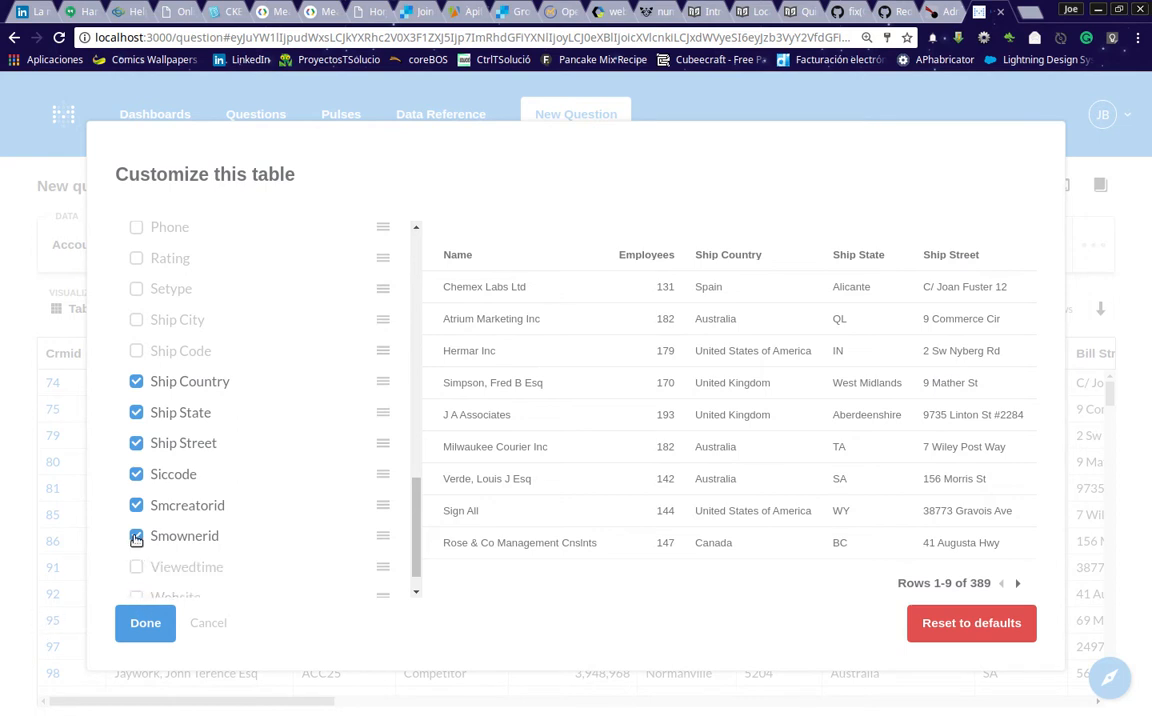
click(136, 536)
click(136, 505)
click(136, 474)
click(136, 442)
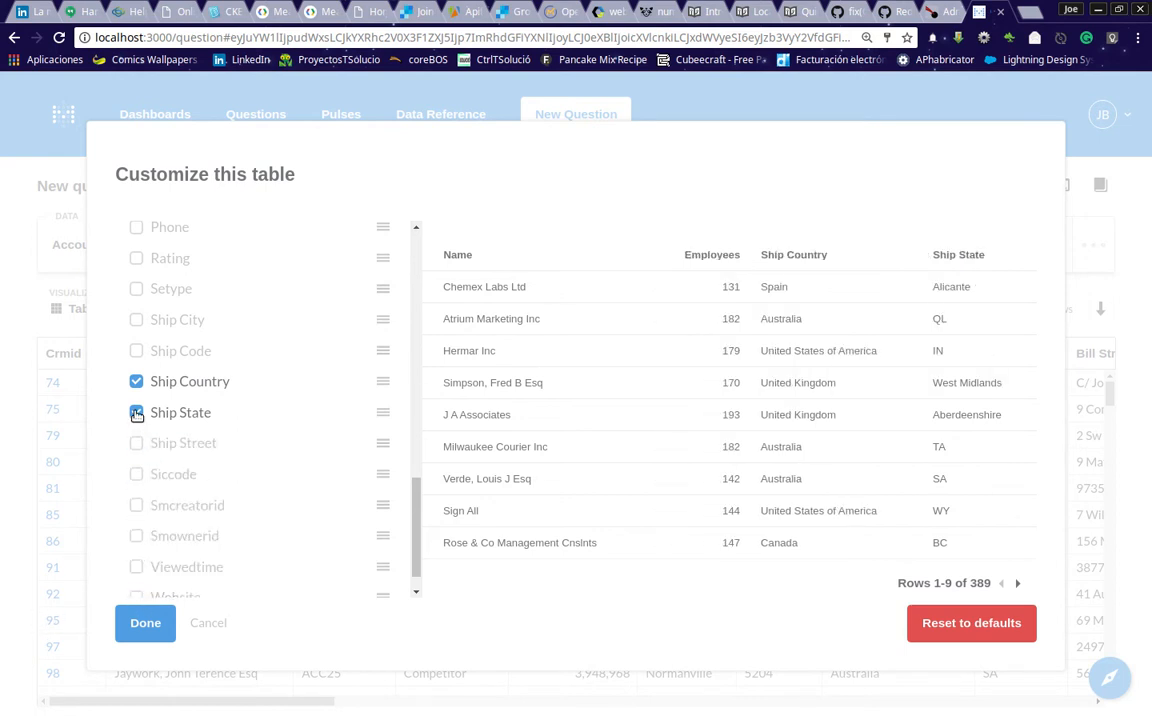
click(136, 412)
click(136, 381)
scroll(203, 470, down, 1)
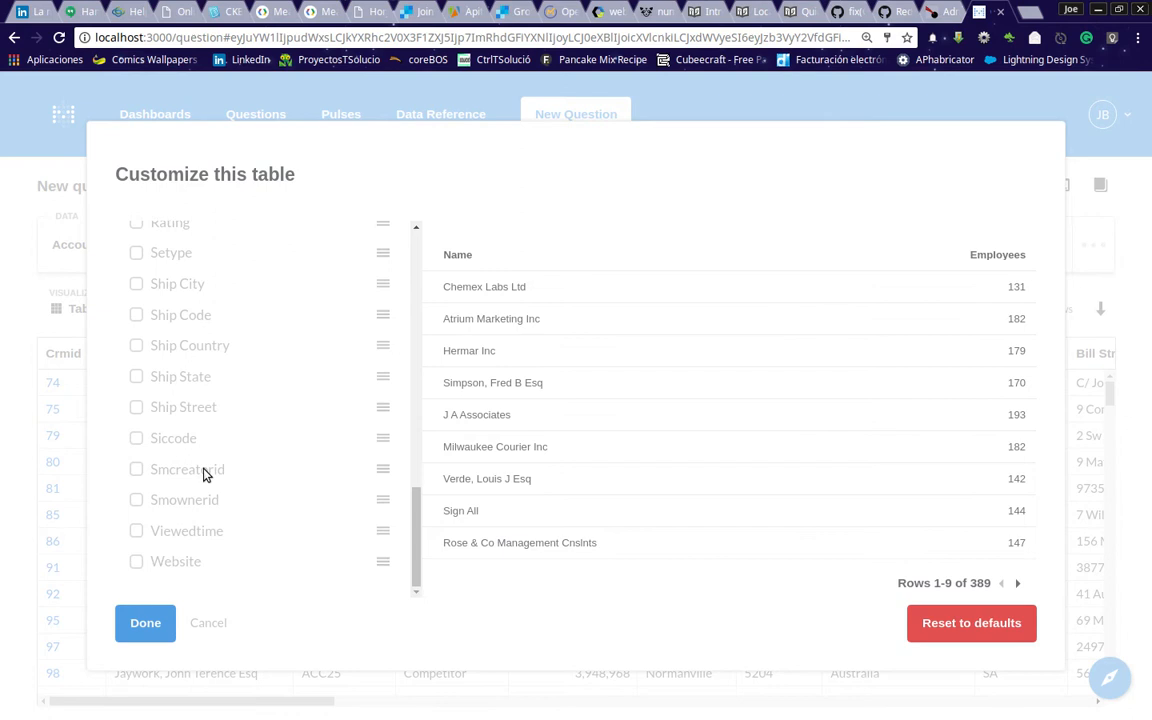
click(143, 622)
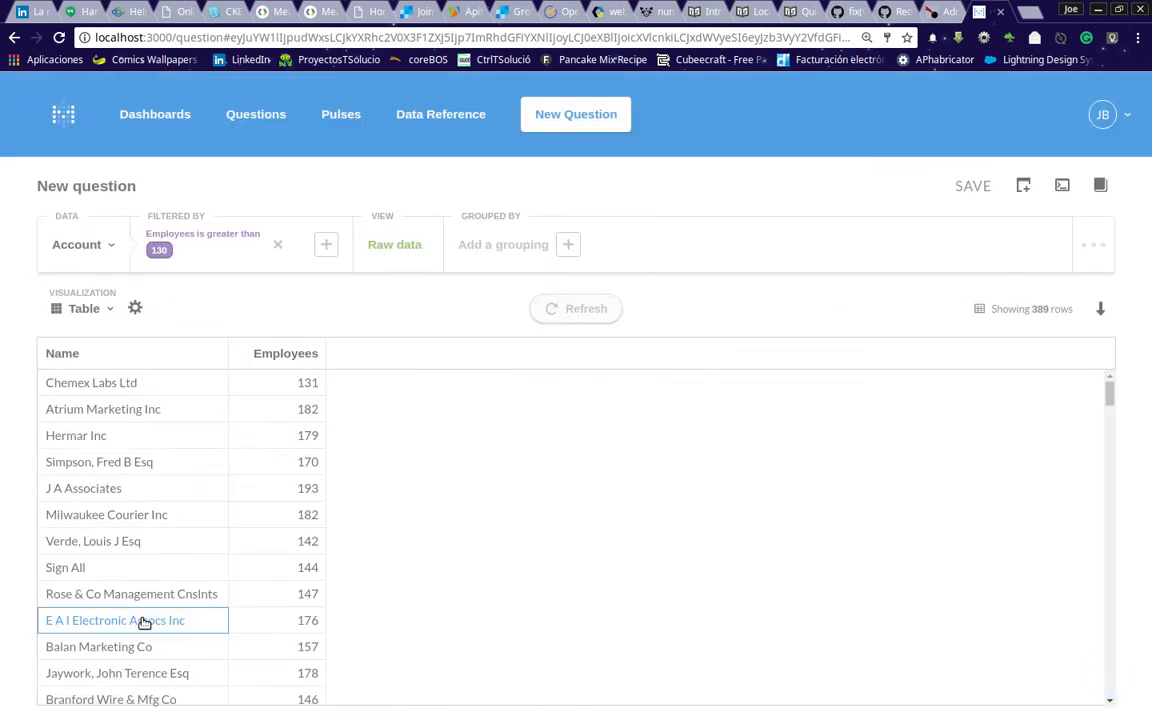
Look through the two-column table and sort it by Employees in ascending order
scroll(550, 586, down, 3)
scroll(458, 607, up, 3)
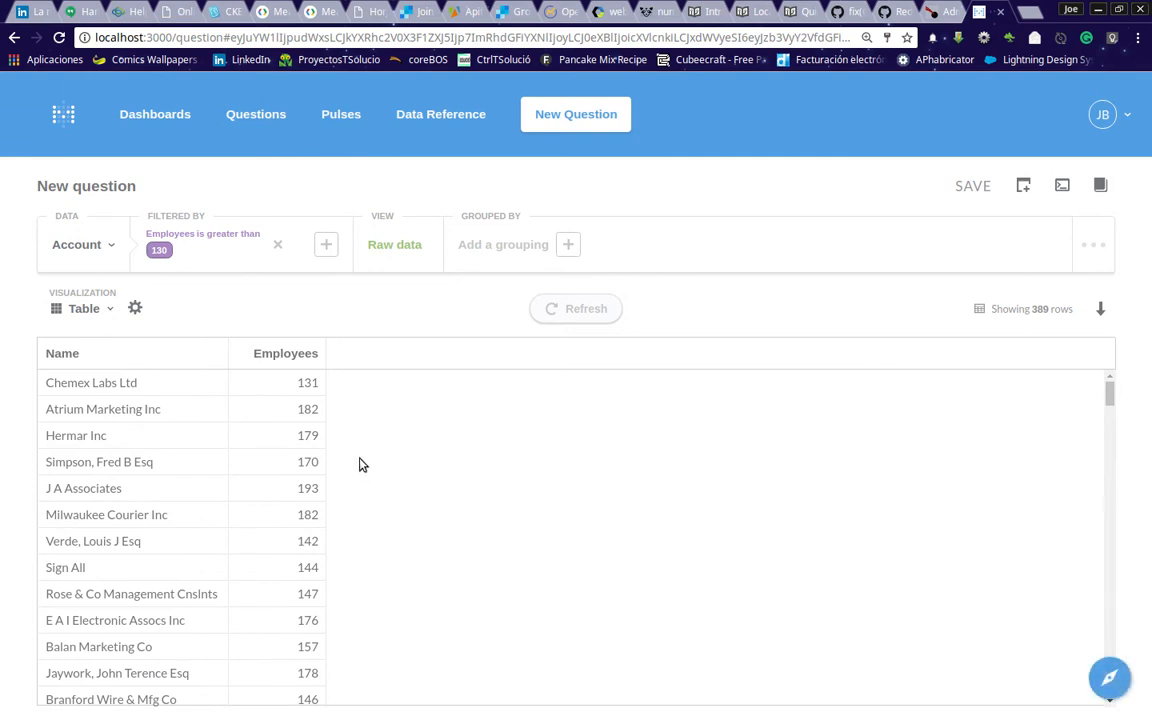
click(308, 357)
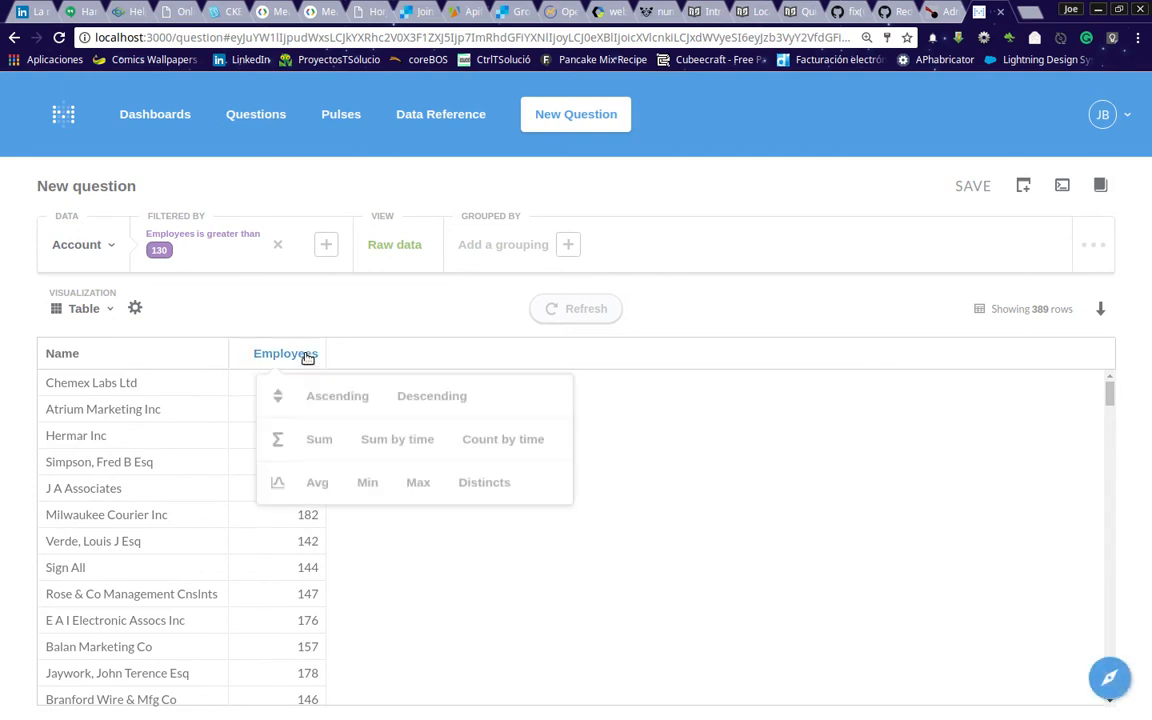
click(335, 400)
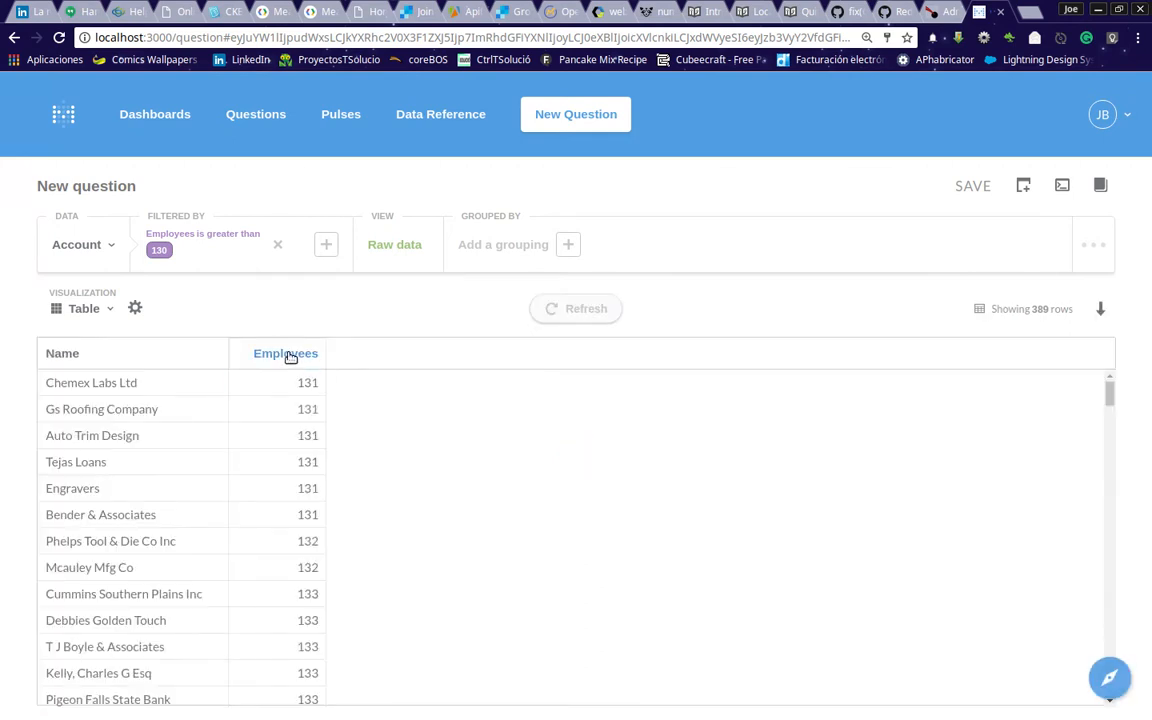
Sort the table by Employees in descending order and check the quick filter options of the Video Workshop cell
click(288, 355)
click(327, 401)
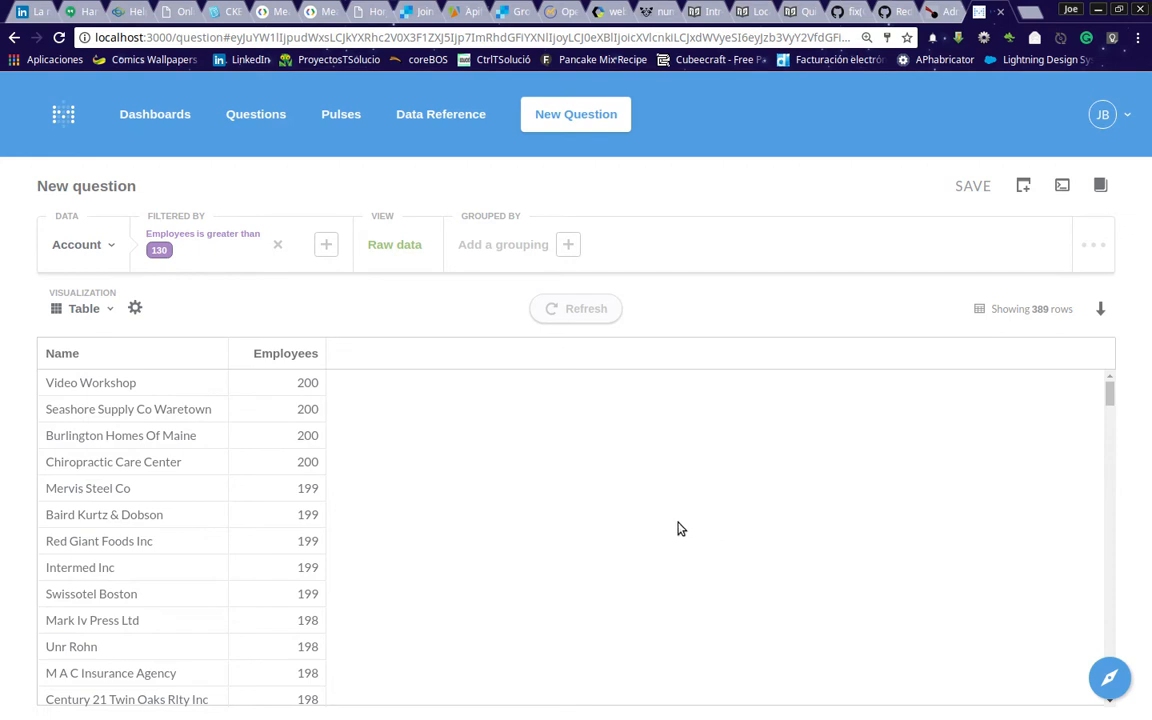
click(68, 389)
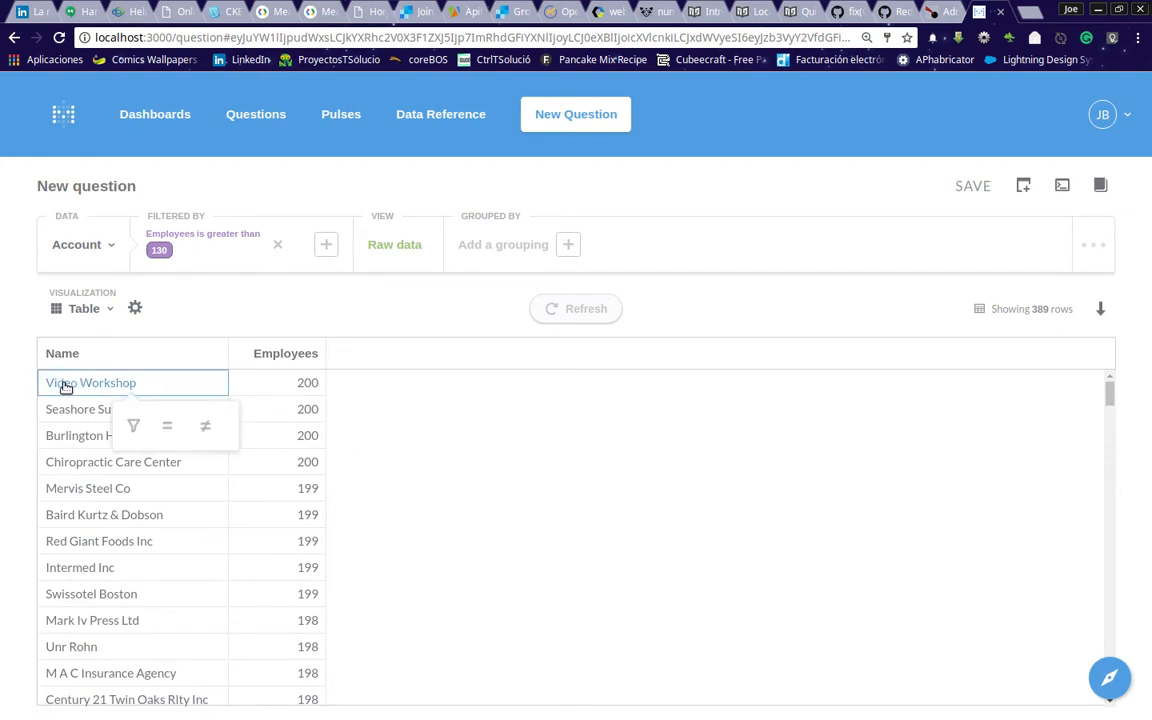
click(478, 470)
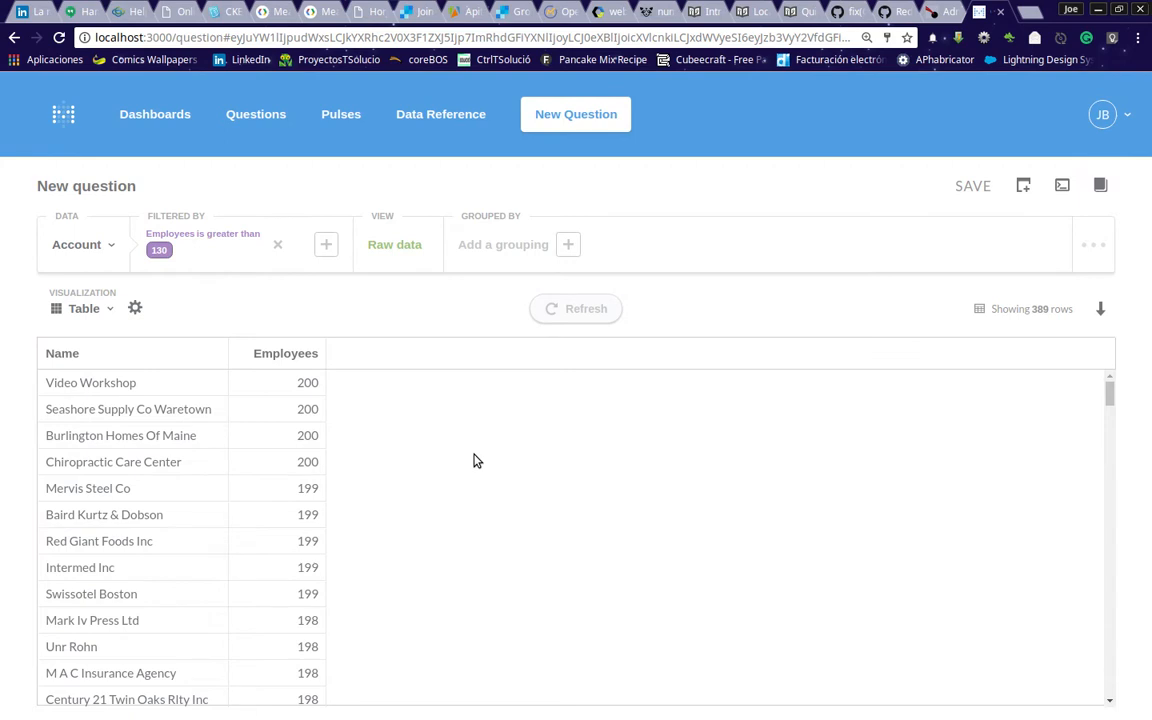
Try the Line visualization for the Account question, and switch it to Area
click(108, 309)
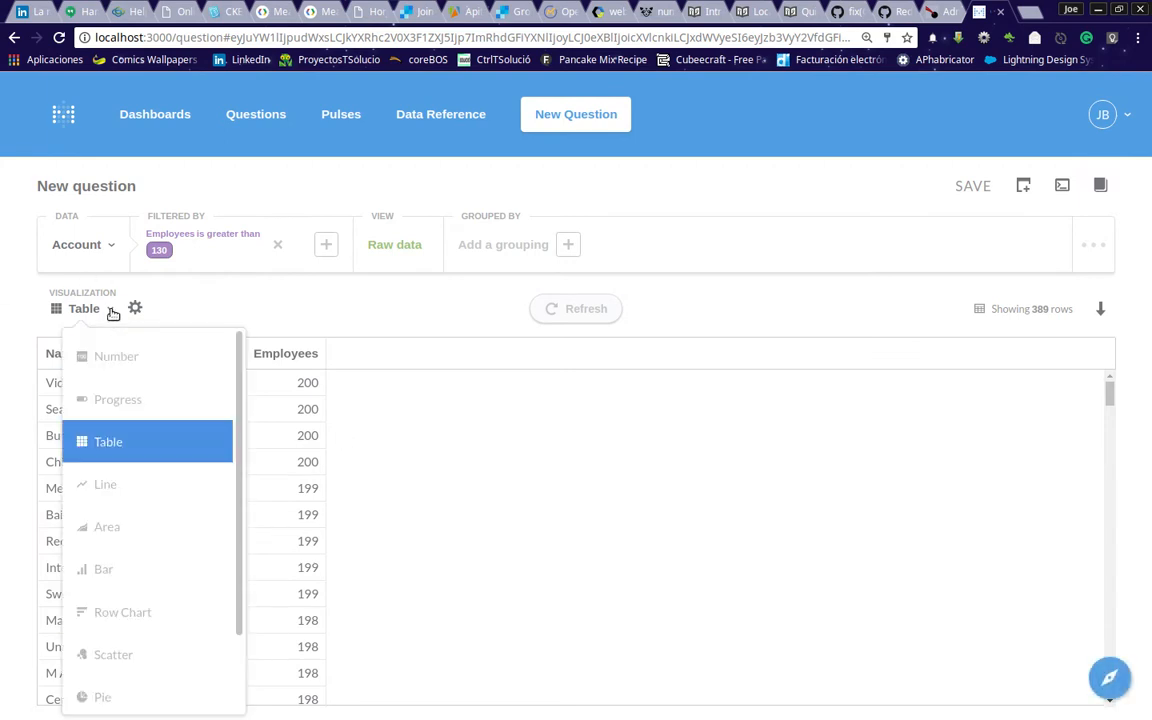
click(120, 486)
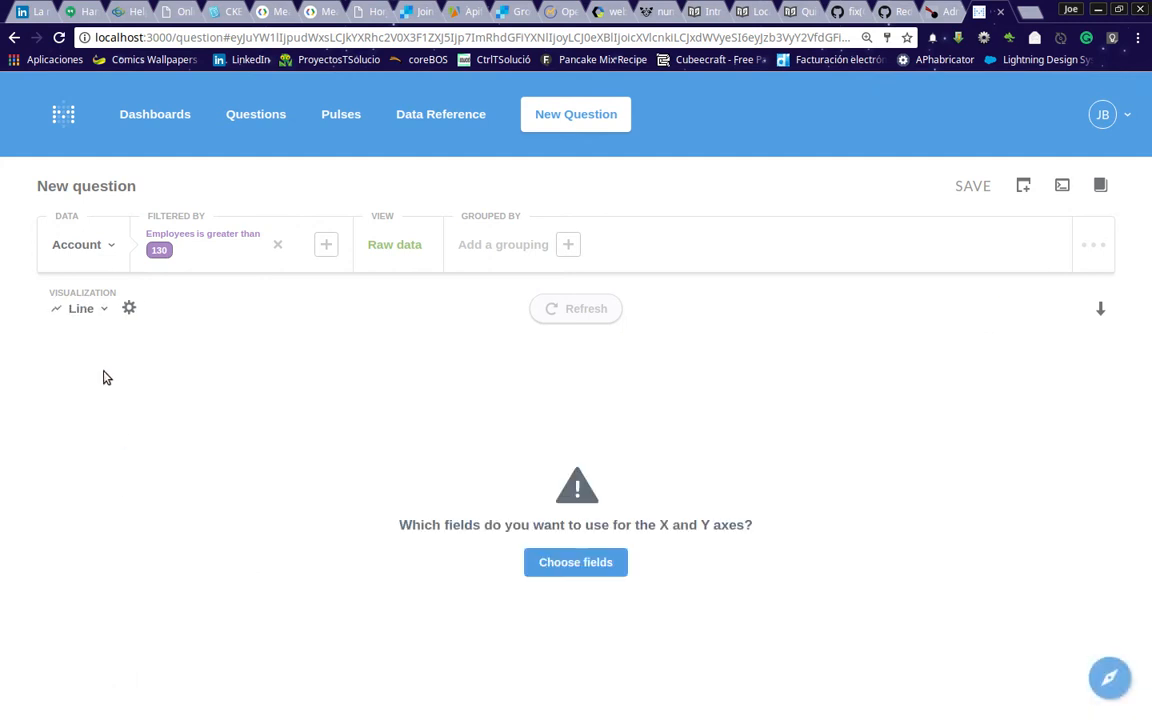
click(95, 308)
click(104, 530)
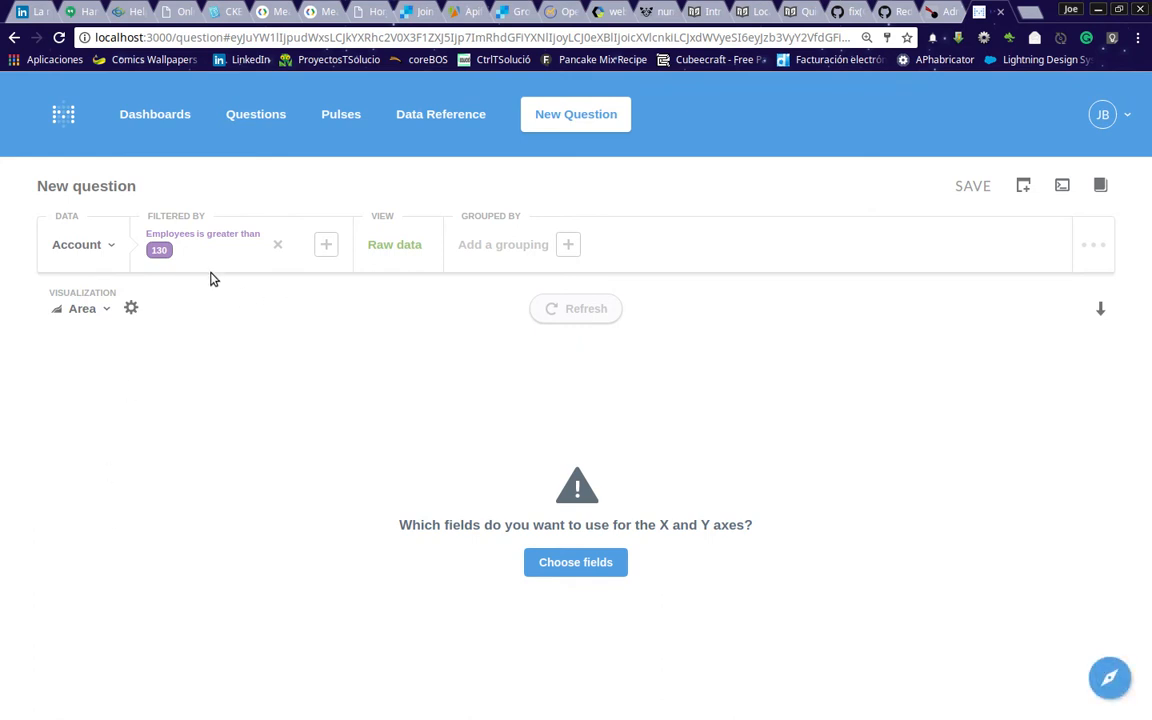
Remove the Employees filter, switch the data source to the Invoice table and get its raw data
click(278, 245)
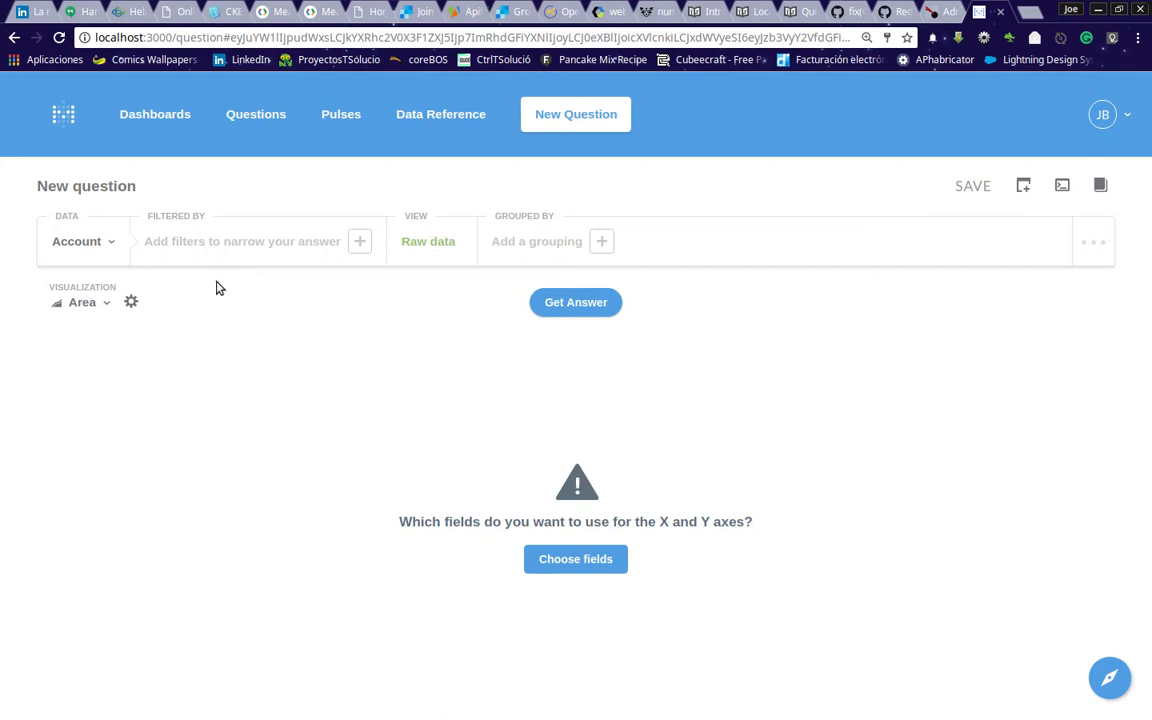
click(112, 242)
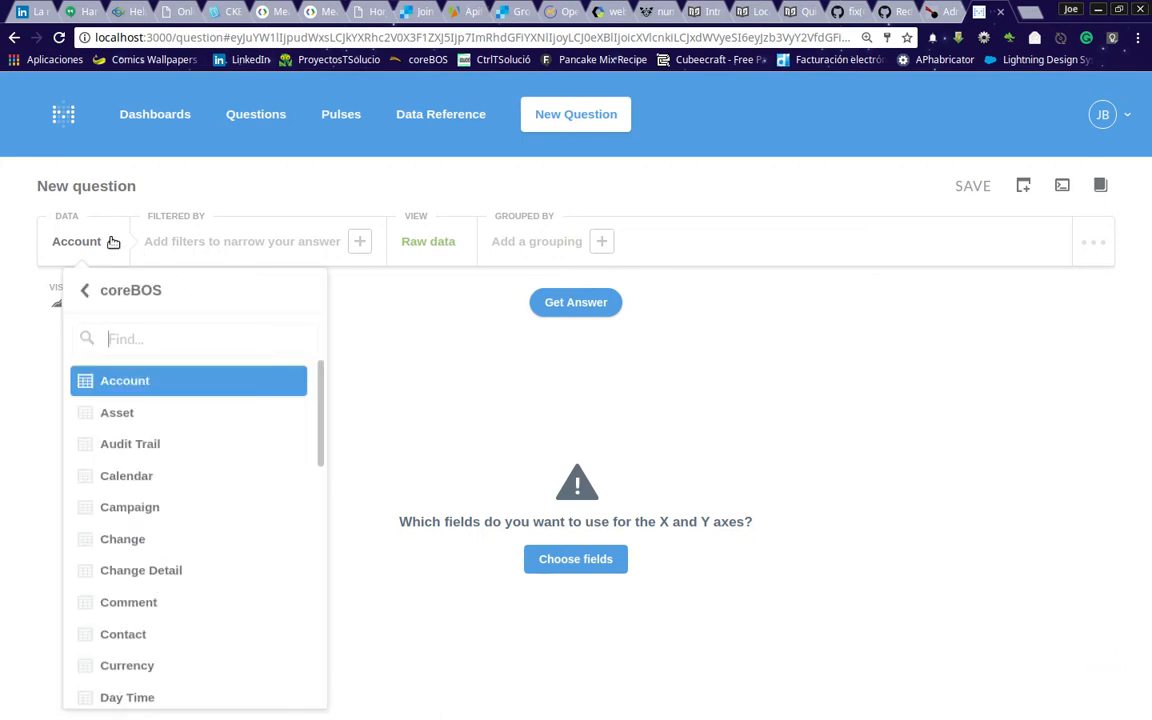
scroll(190, 650, down, 2)
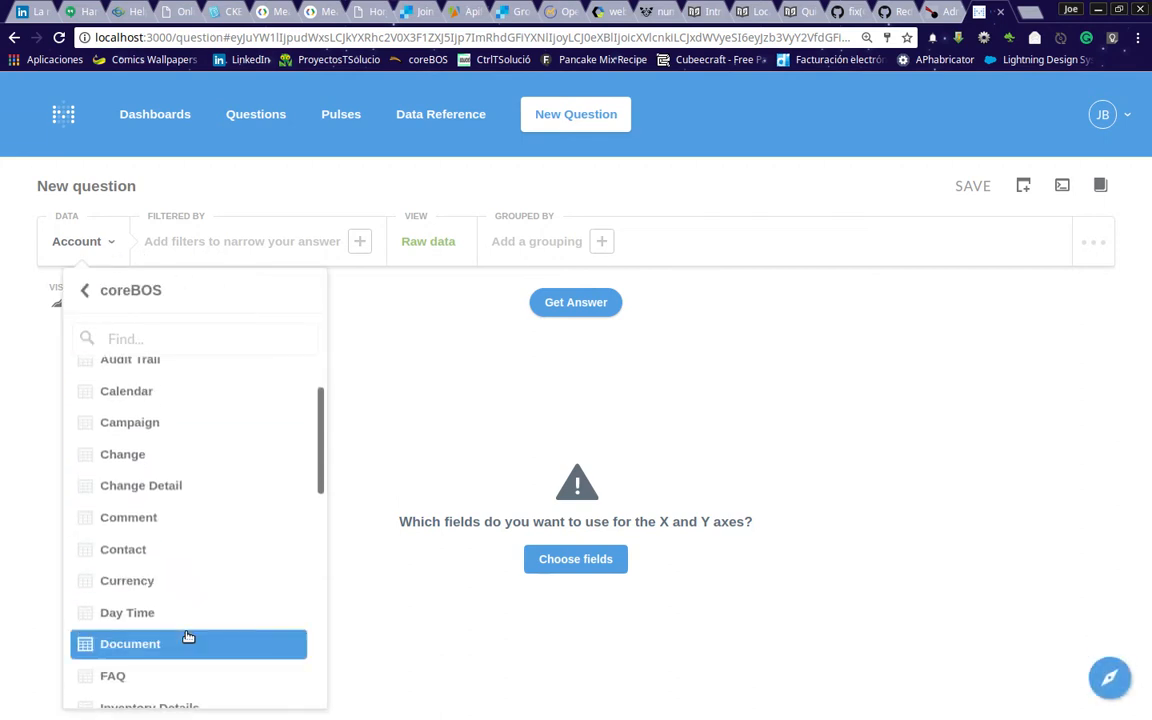
scroll(188, 637, down, 5)
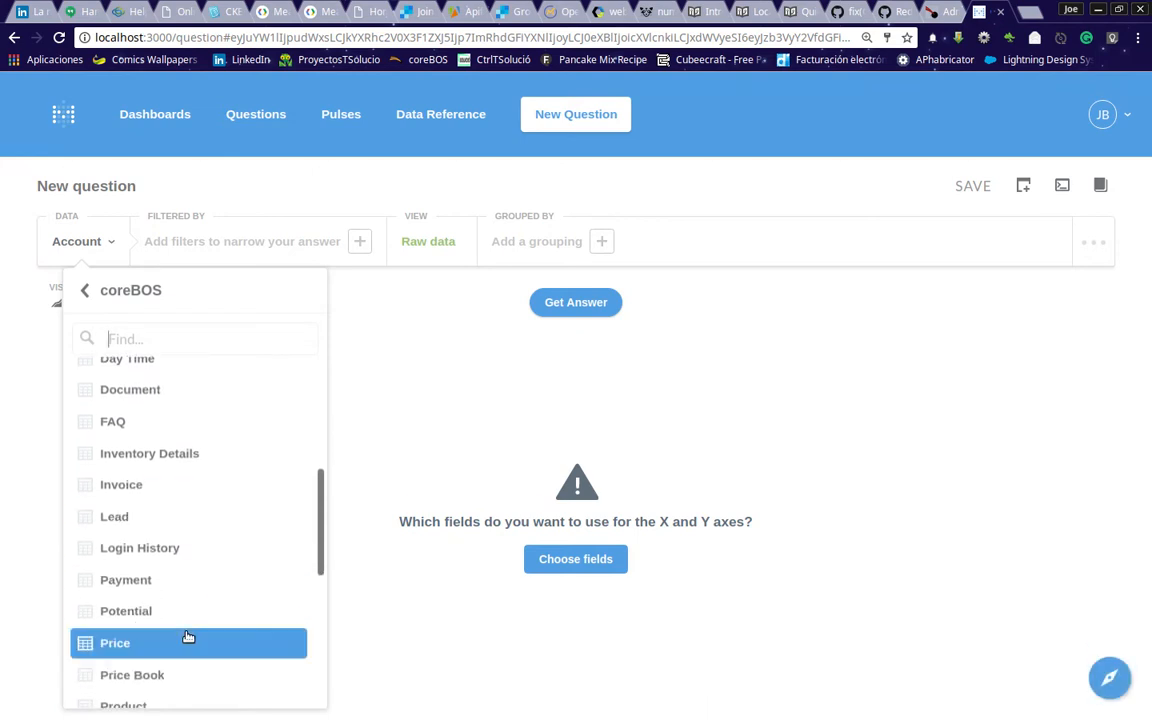
scroll(188, 637, down, 4)
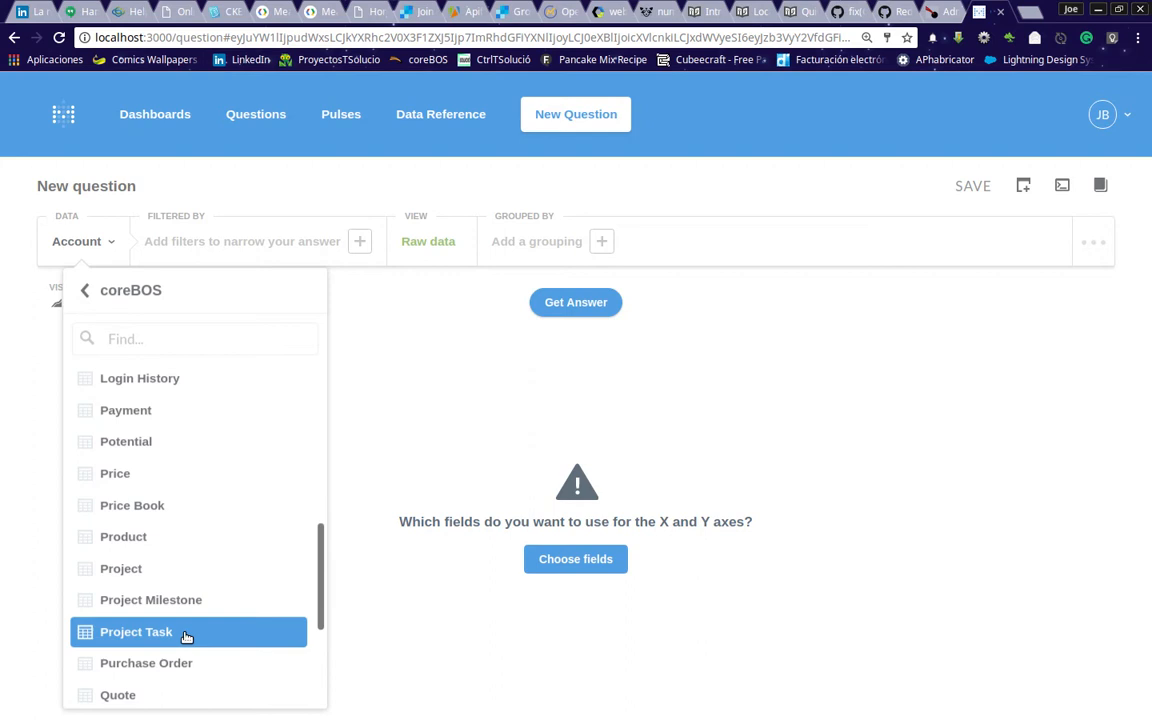
scroll(186, 637, down, 4)
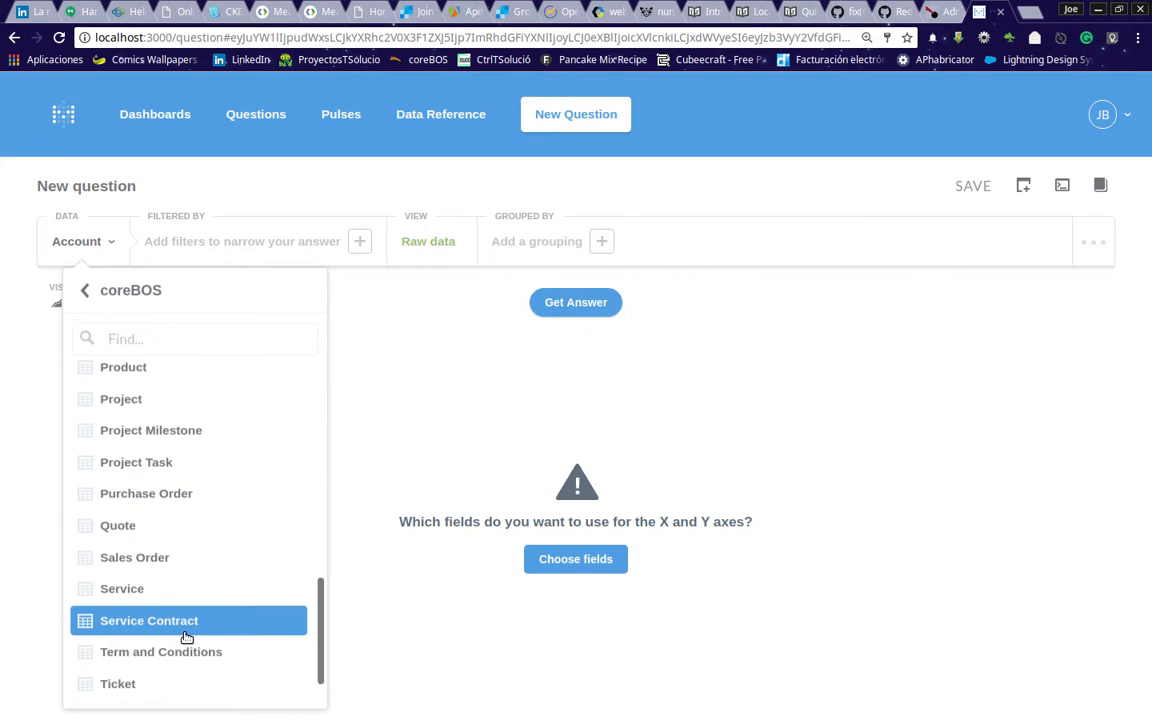
scroll(186, 637, up, 4)
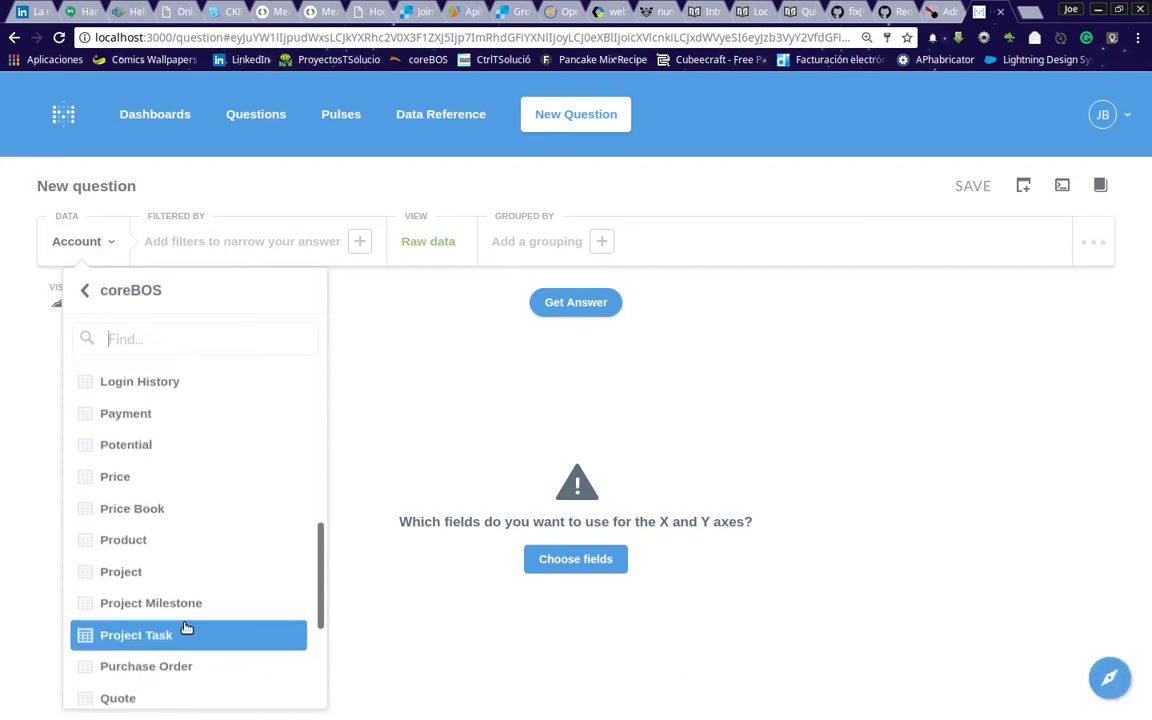
scroll(186, 630, up, 3)
scroll(184, 610, up, 2)
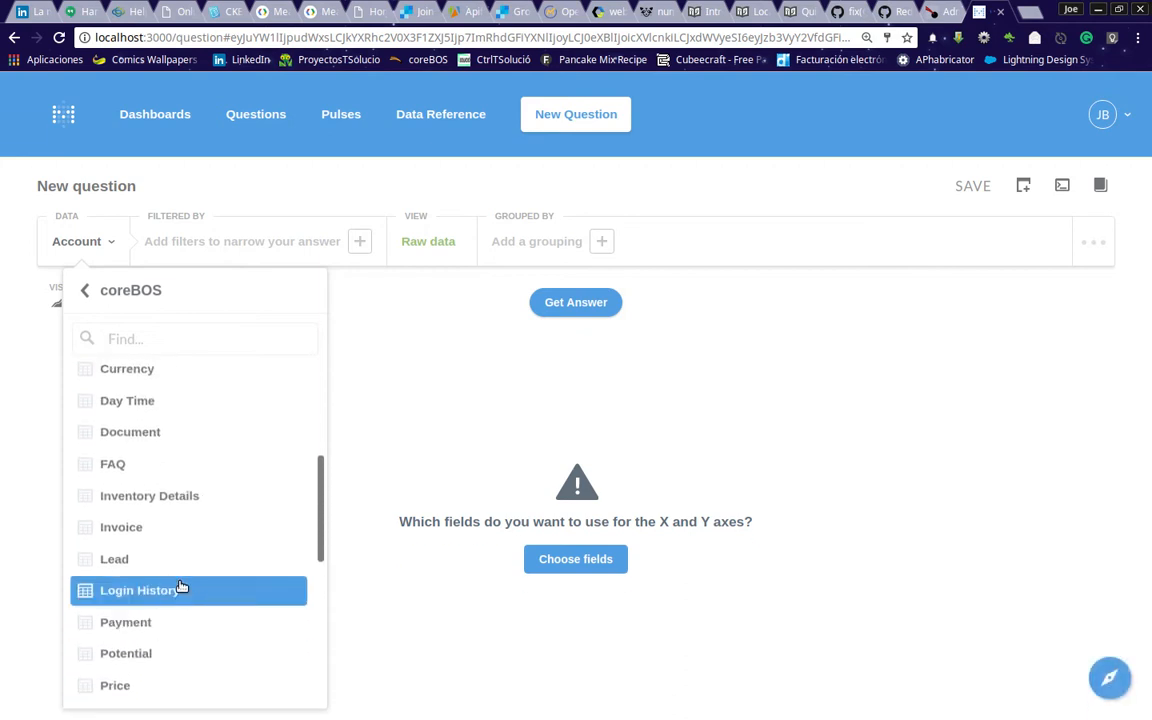
click(143, 527)
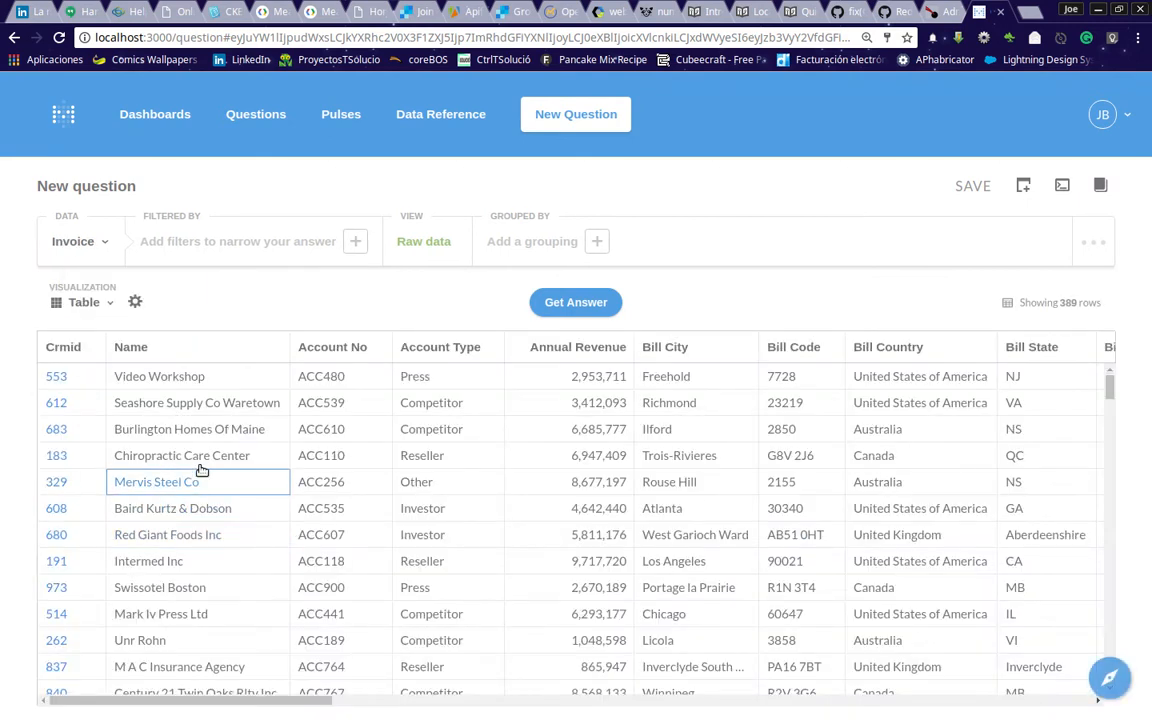
click(581, 304)
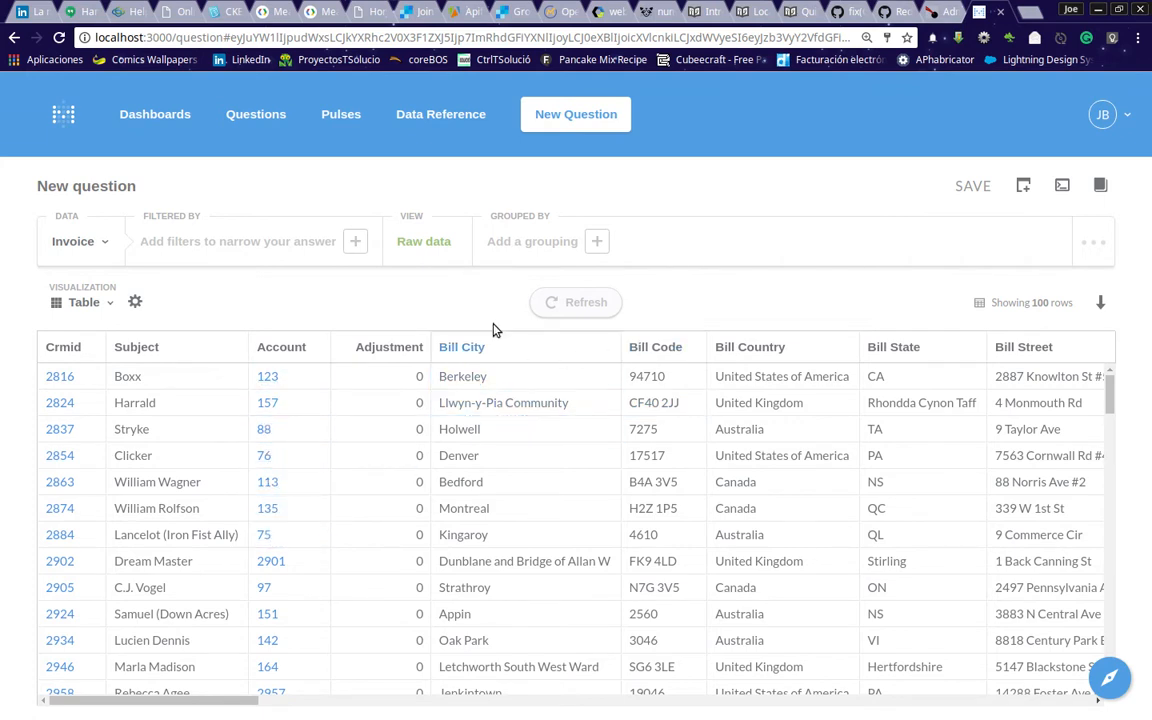
Set the Invoice question's view to Sum of Subtotal and get the answer
click(425, 245)
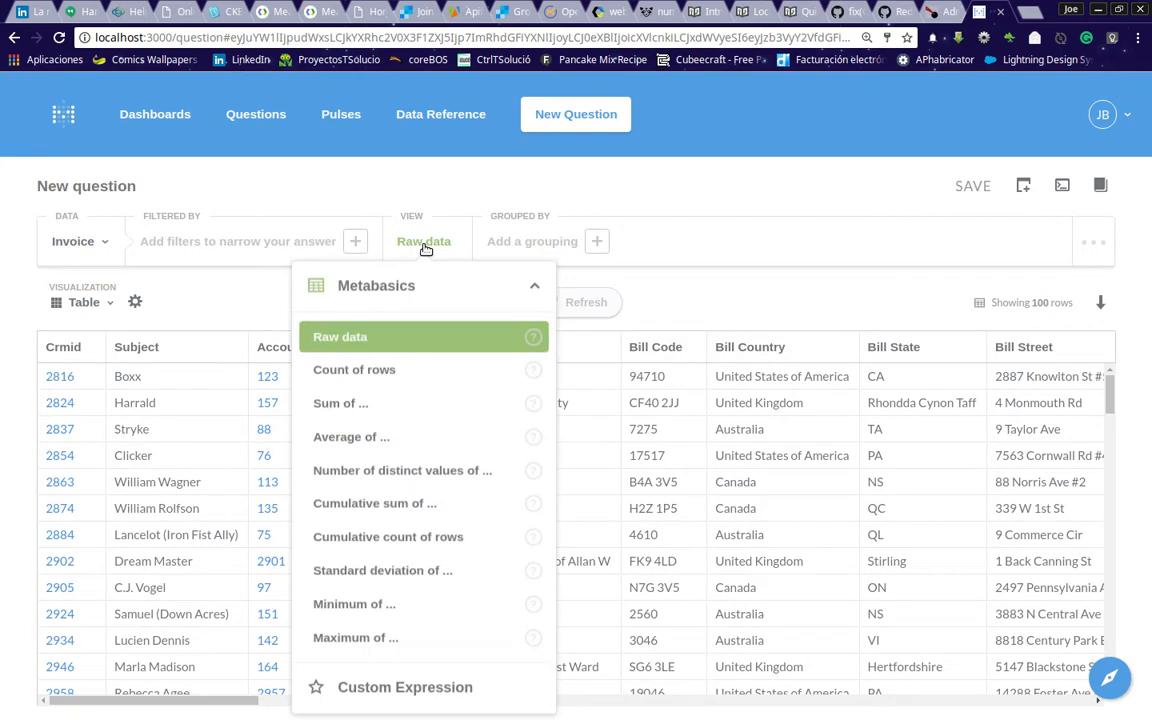
click(356, 405)
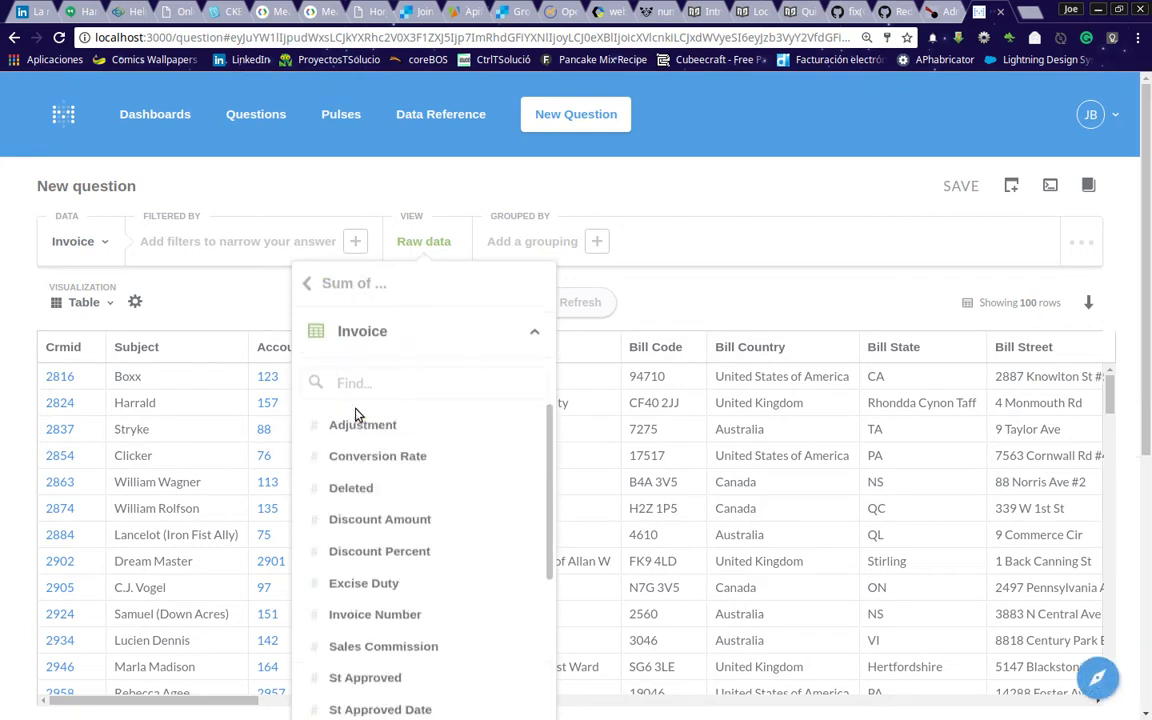
scroll(396, 408, down, 3)
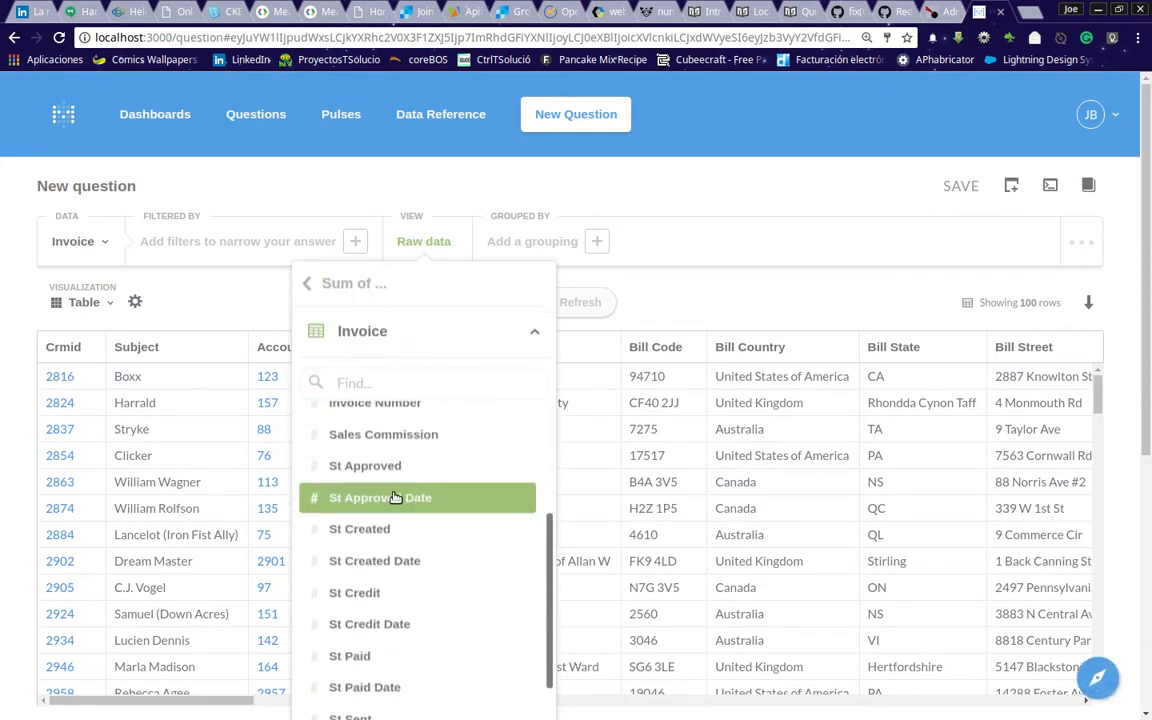
scroll(395, 500, down, 5)
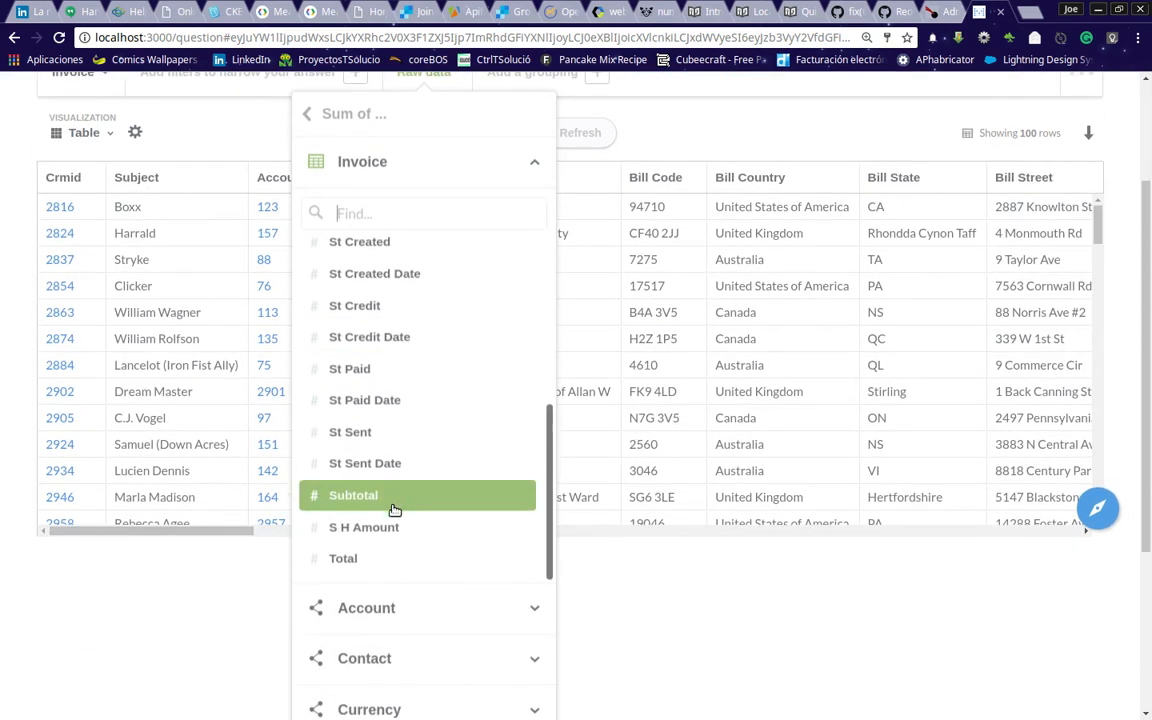
click(395, 510)
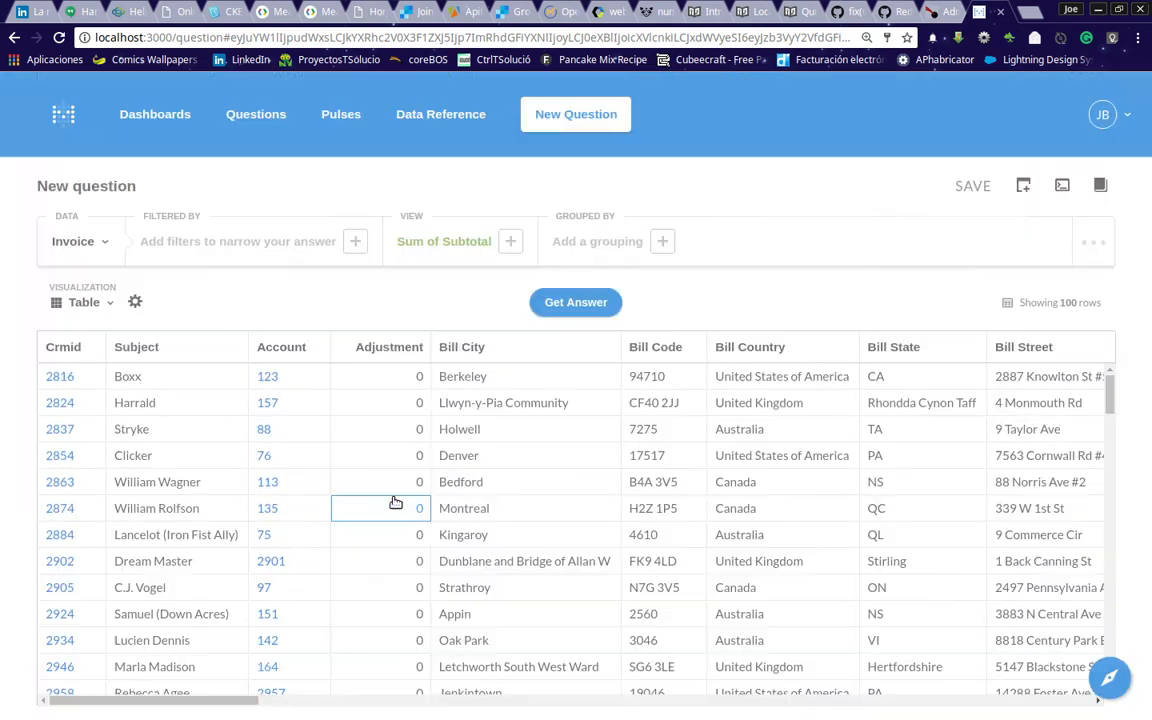
click(572, 304)
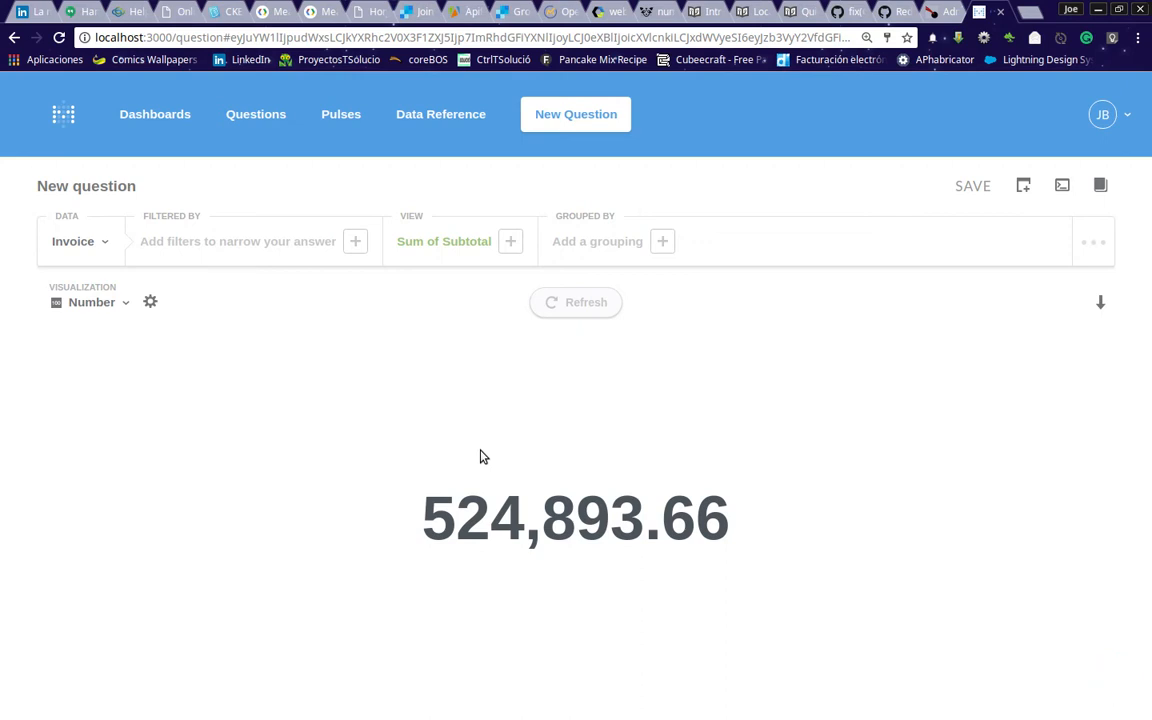
Group the subtotal sum by the Name field of the related Account table and get the answer
click(595, 241)
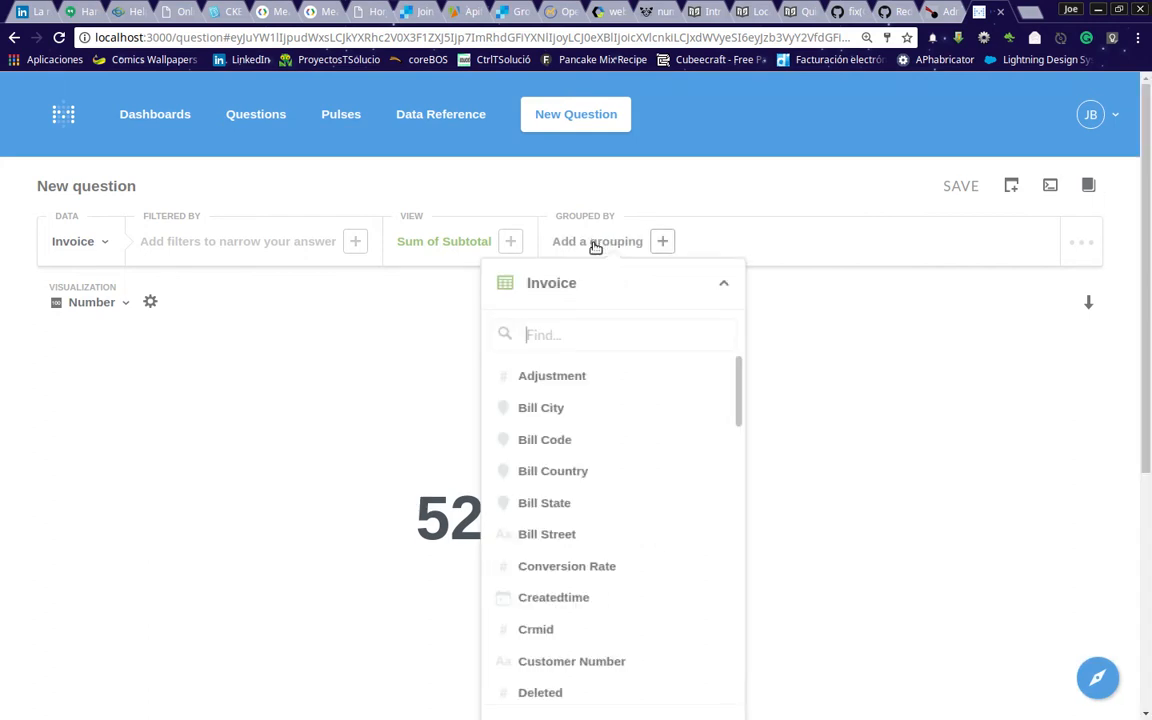
scroll(597, 450, down, 1)
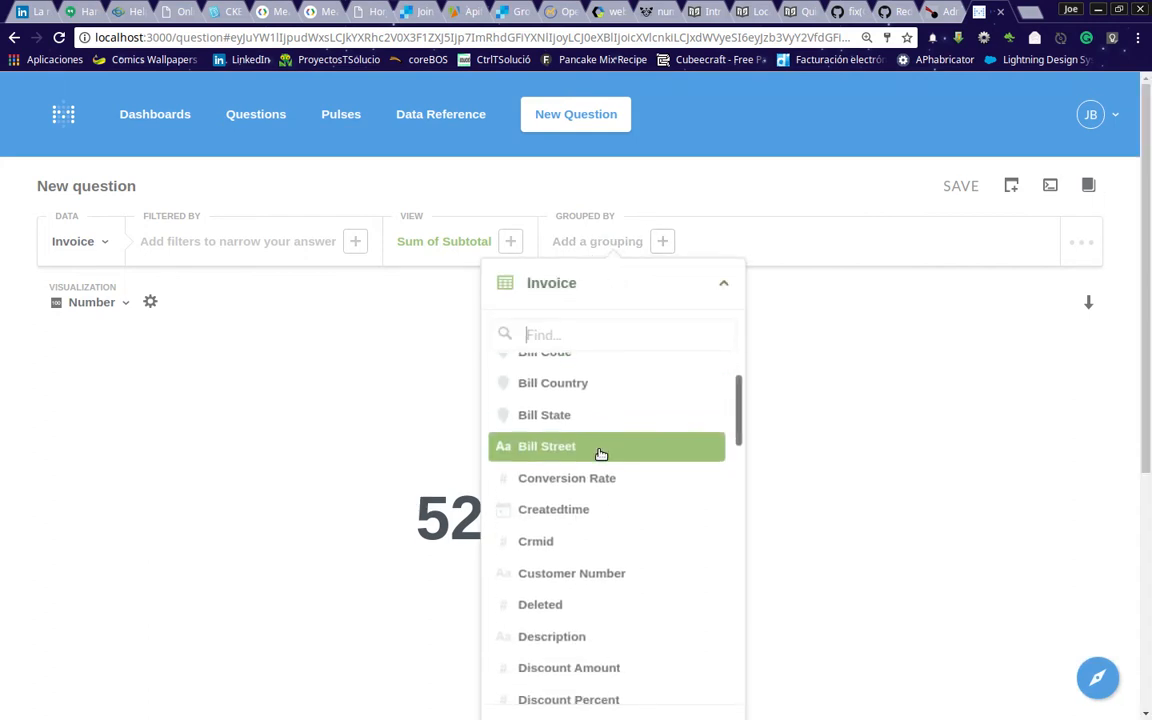
scroll(601, 455, down, 6)
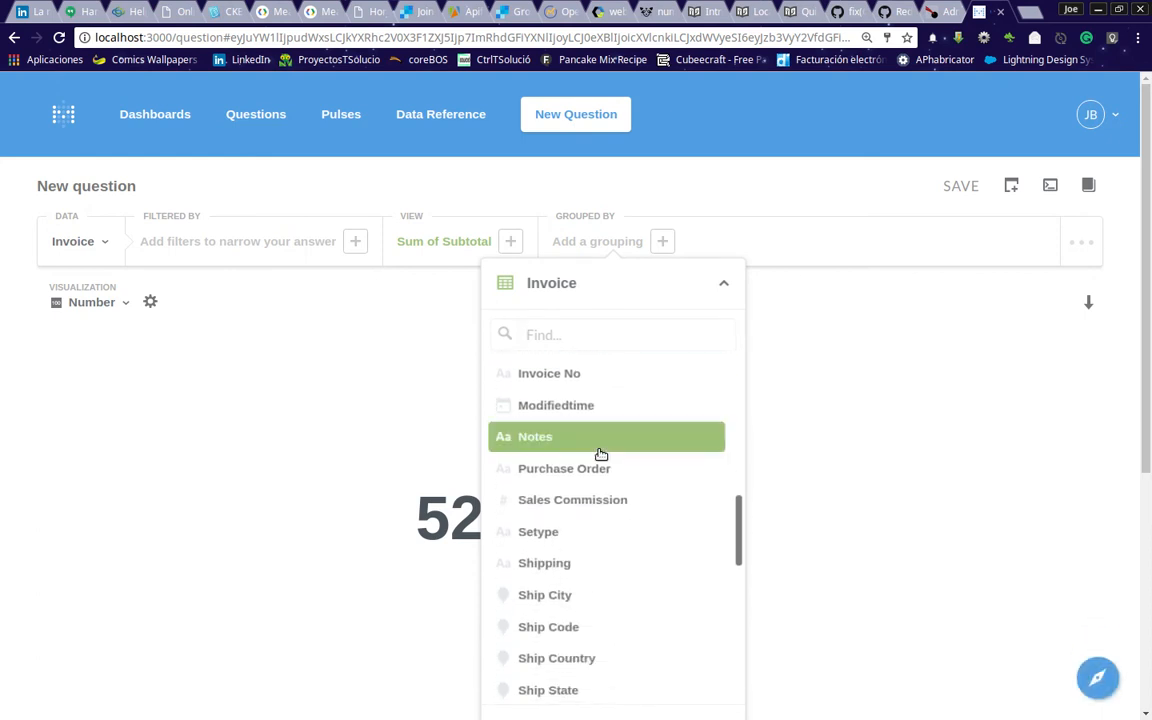
scroll(601, 455, down, 6)
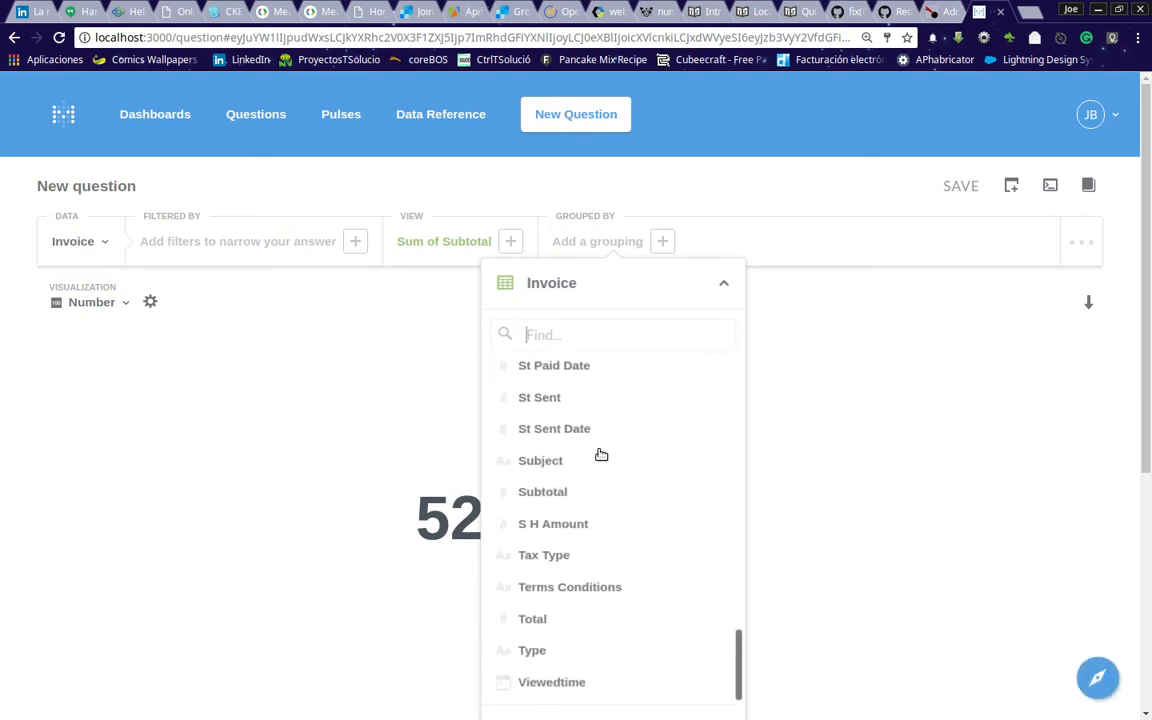
scroll(601, 455, down, 3)
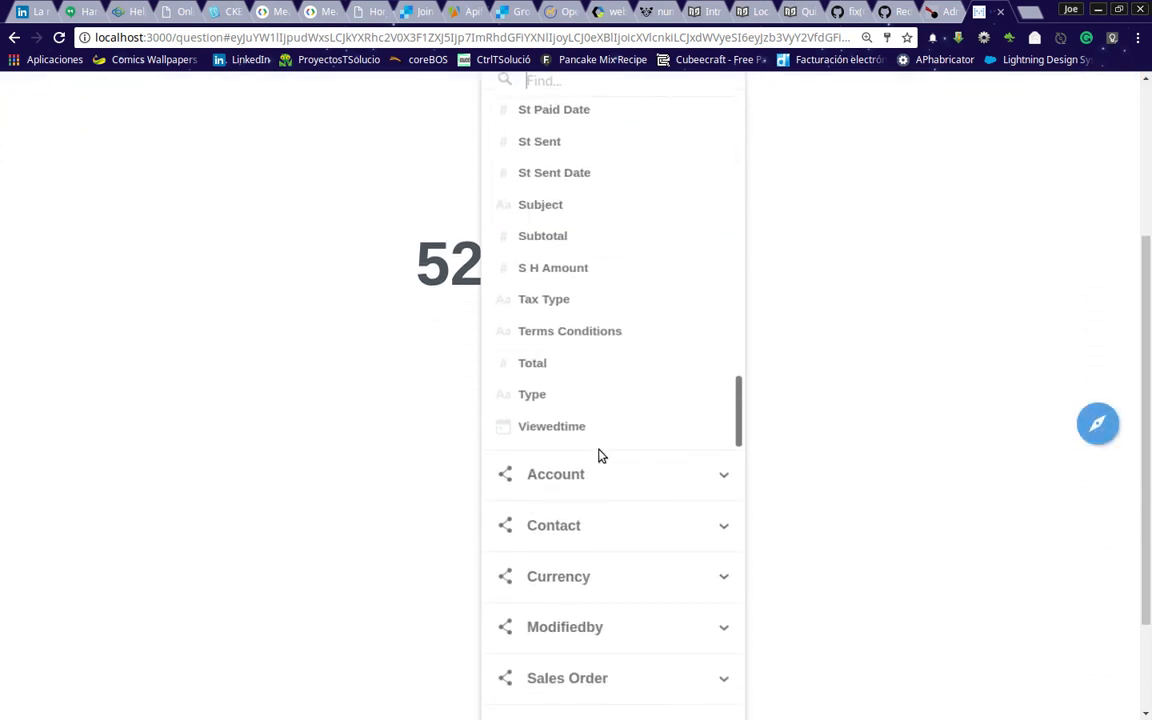
scroll(600, 398, up, 6)
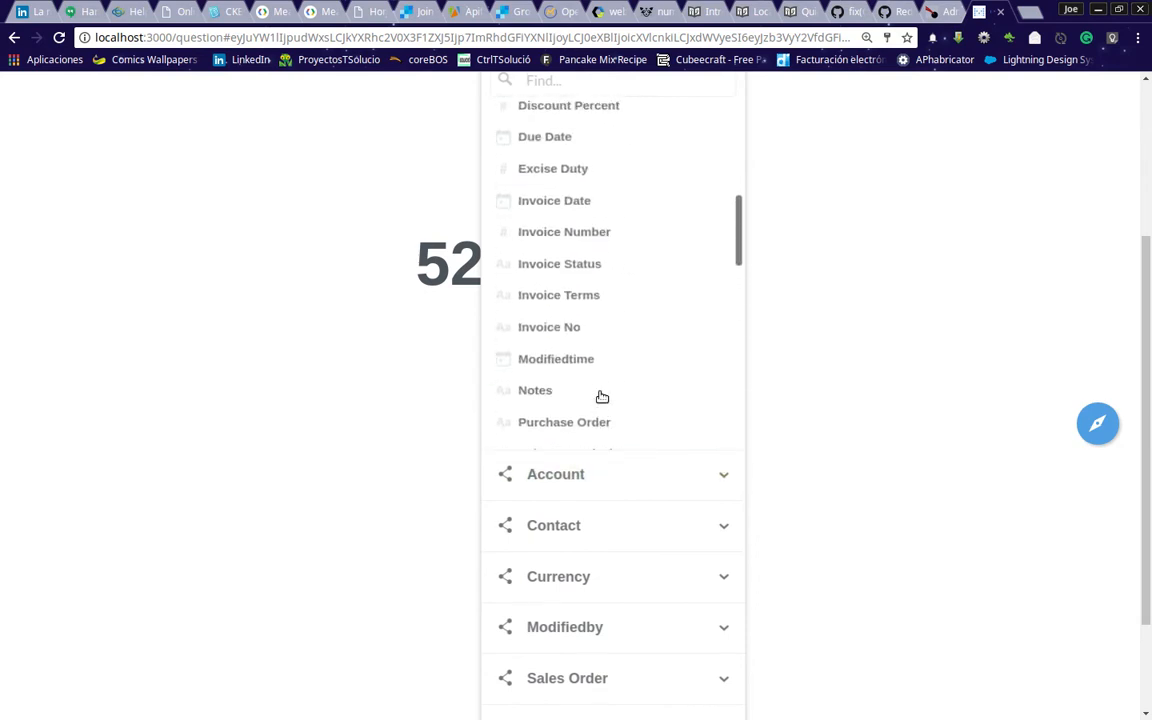
scroll(602, 397, up, 8)
scroll(602, 397, down, 3)
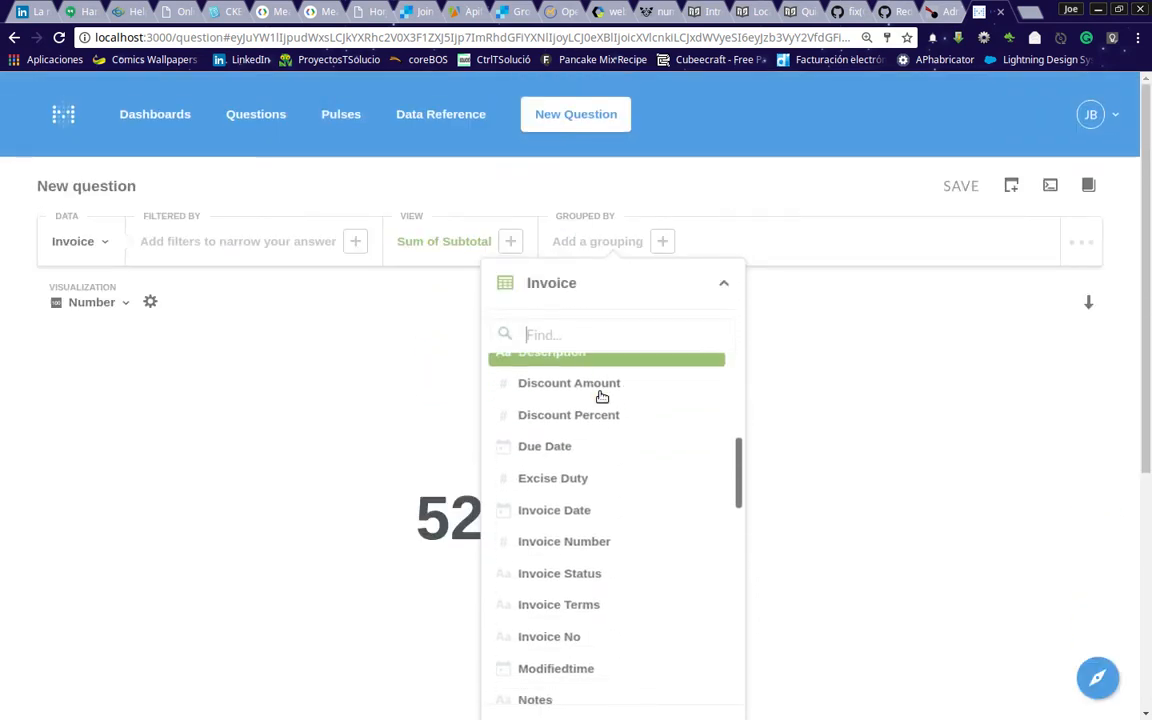
scroll(600, 410, down, 10)
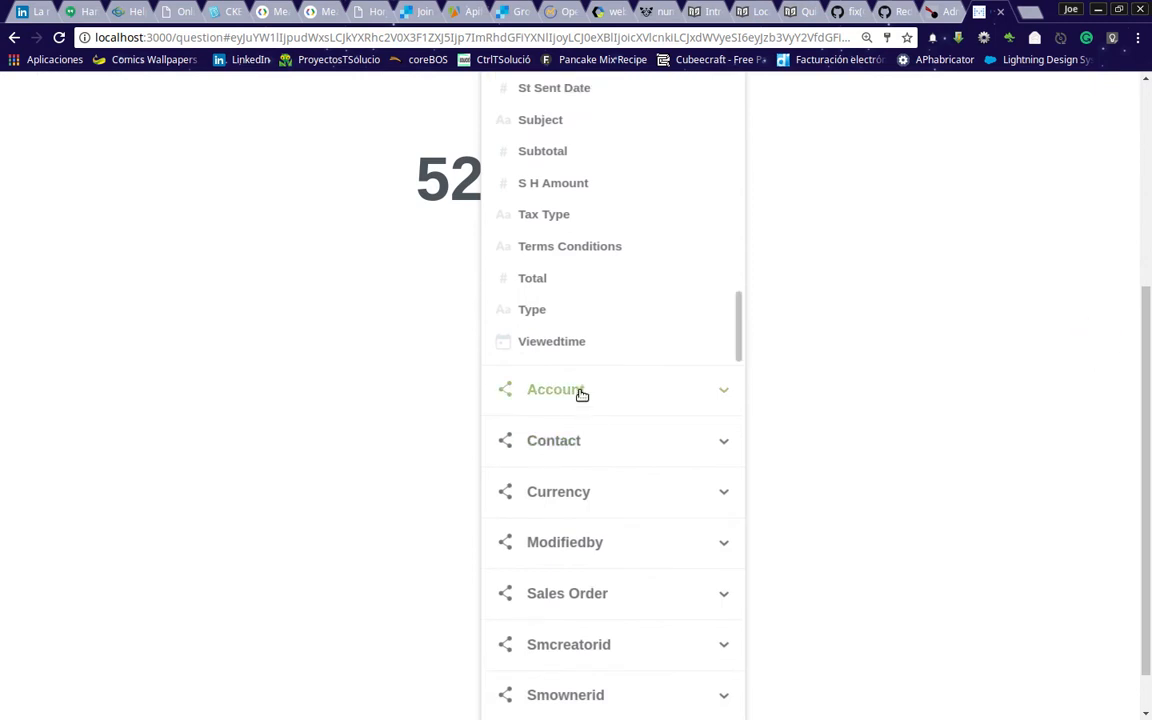
scroll(590, 440, down, 2)
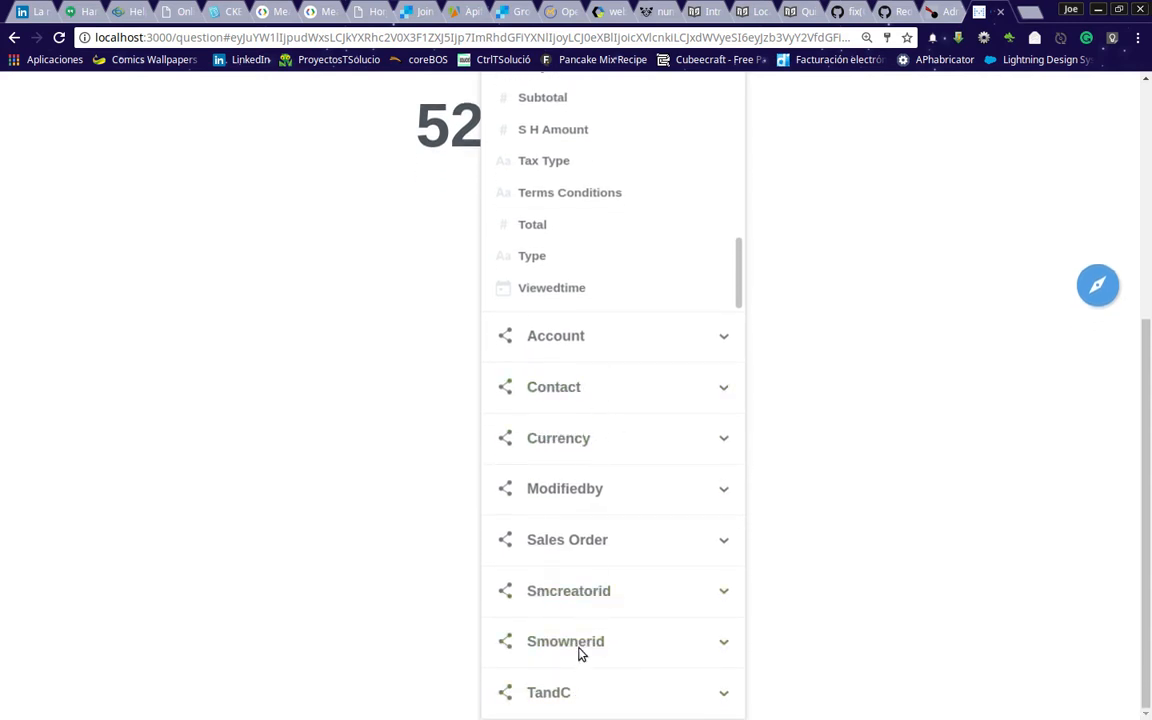
click(573, 342)
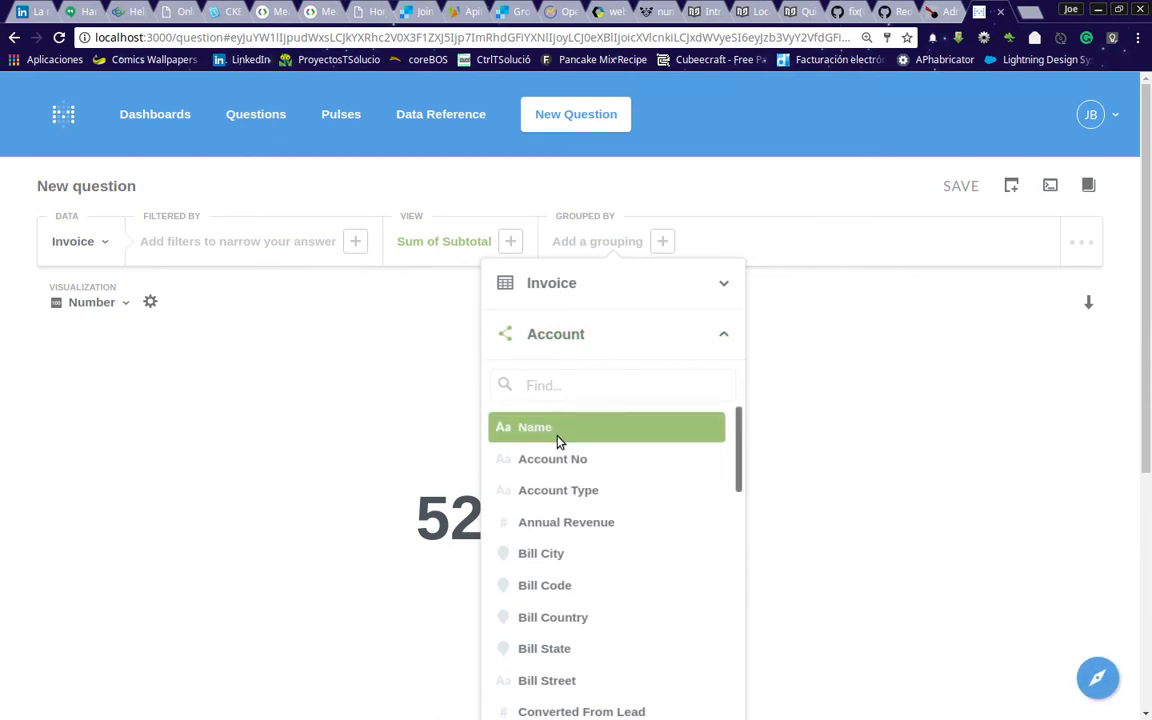
click(558, 441)
click(572, 307)
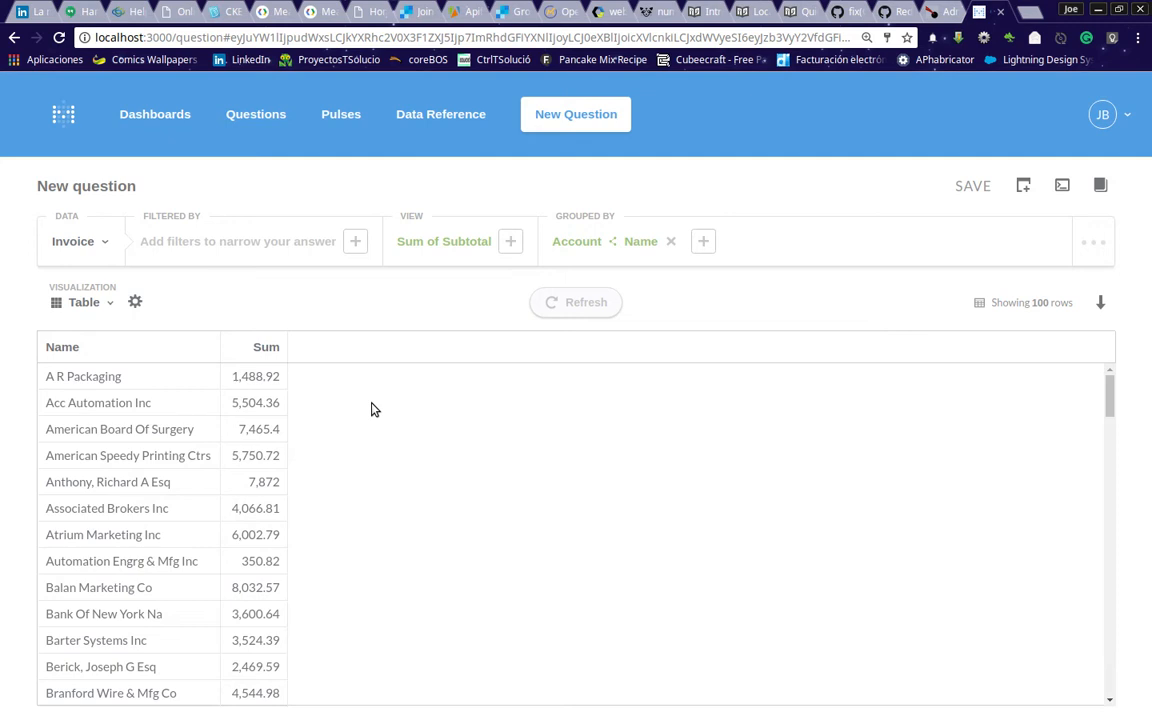
Look through the grouped results and sort them by Sum in ascending order
scroll(342, 527, down, 3)
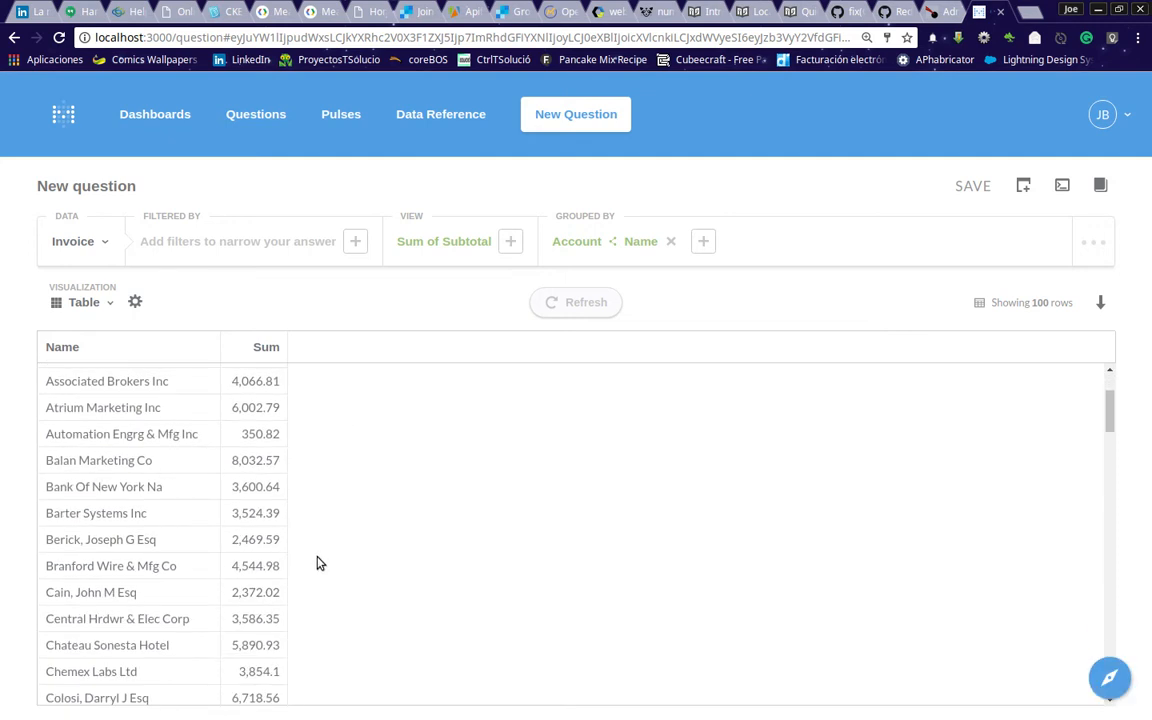
scroll(312, 572, up, 3)
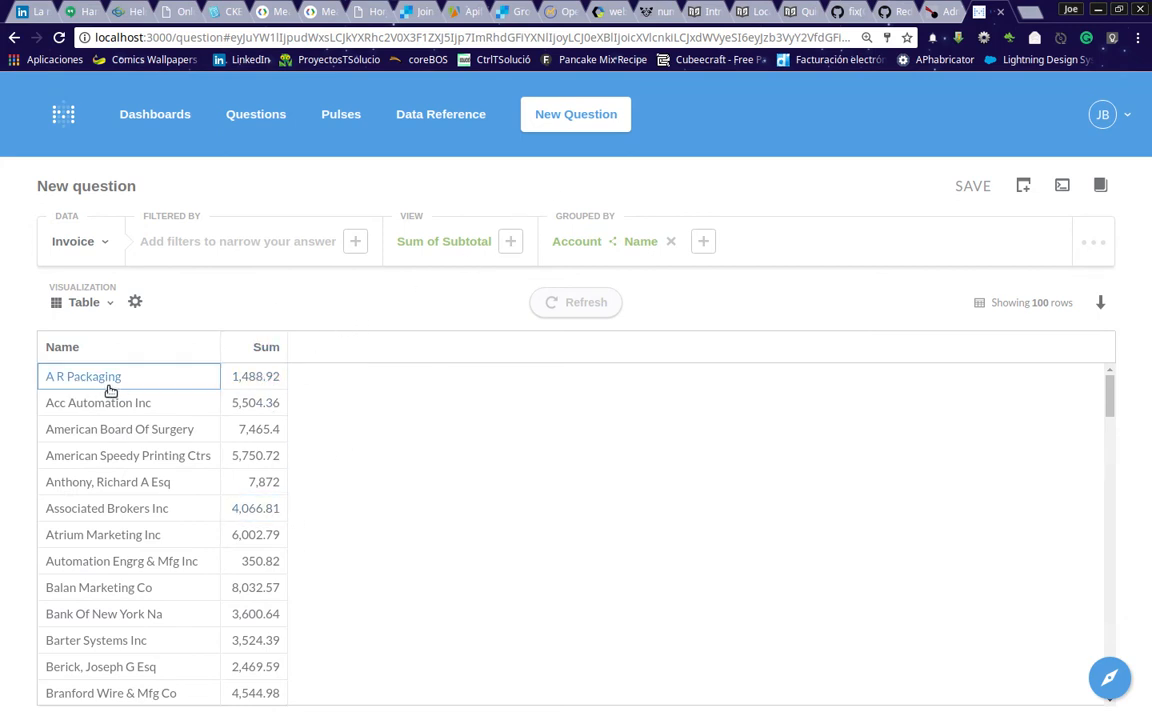
click(264, 349)
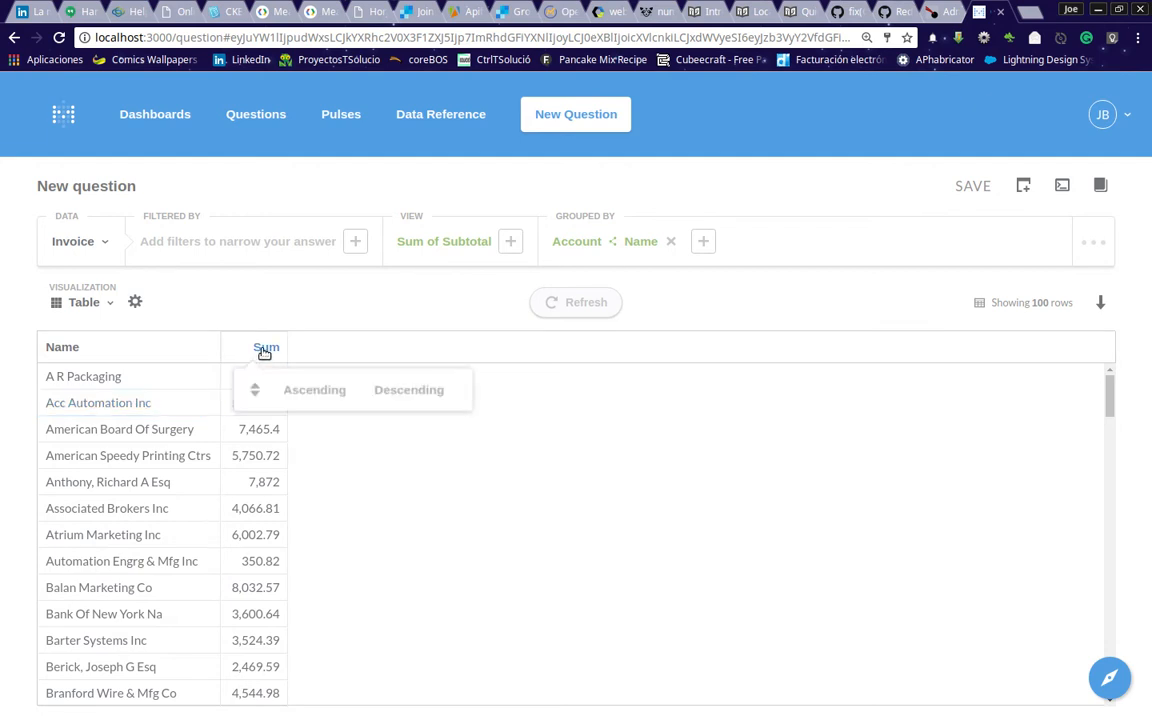
click(298, 392)
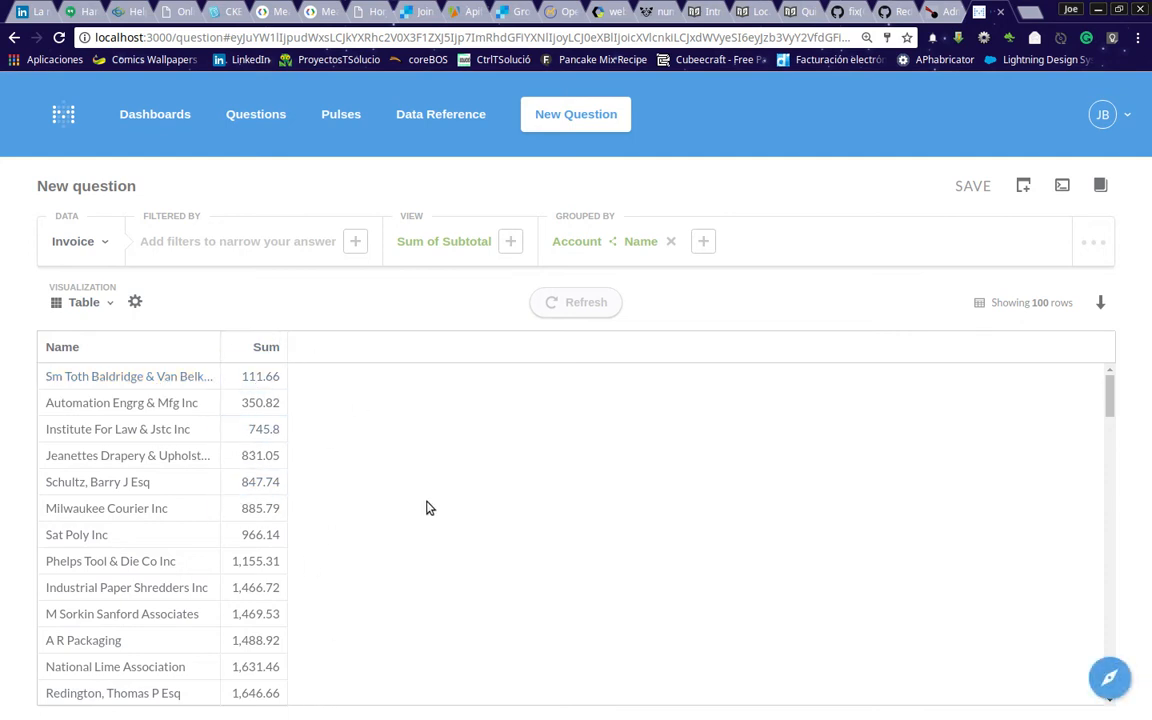
Add Count of rows as a second metric beside Sum of Subtotal and get the answer
click(509, 241)
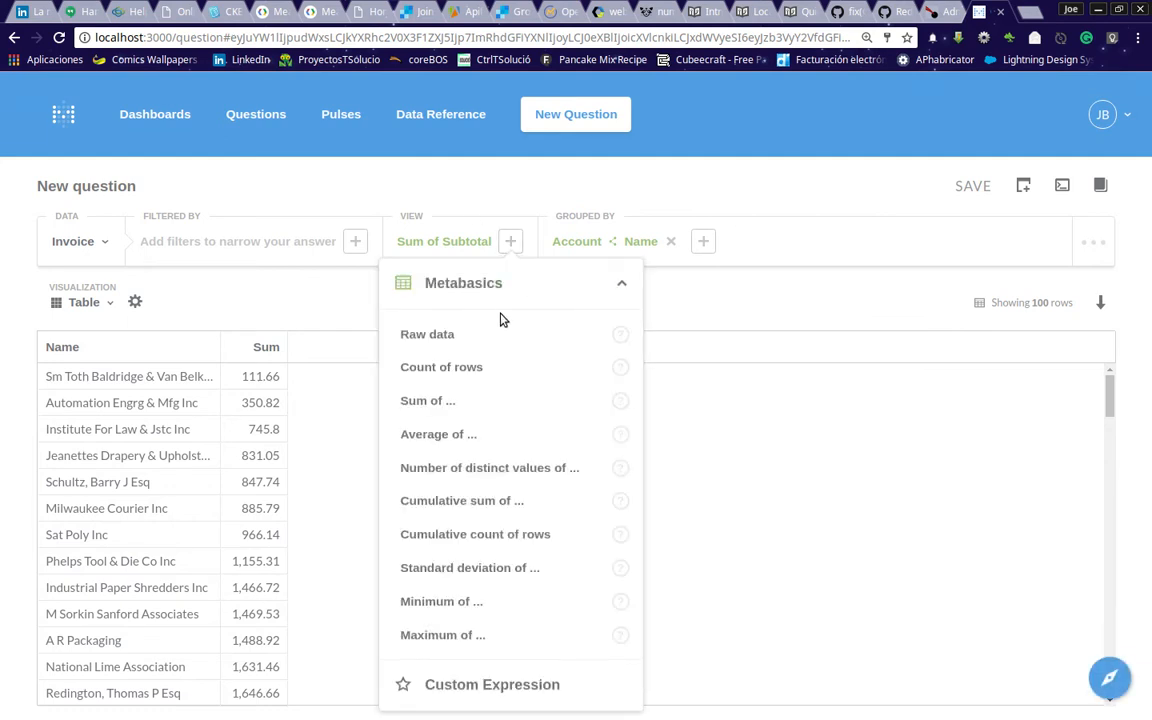
click(511, 192)
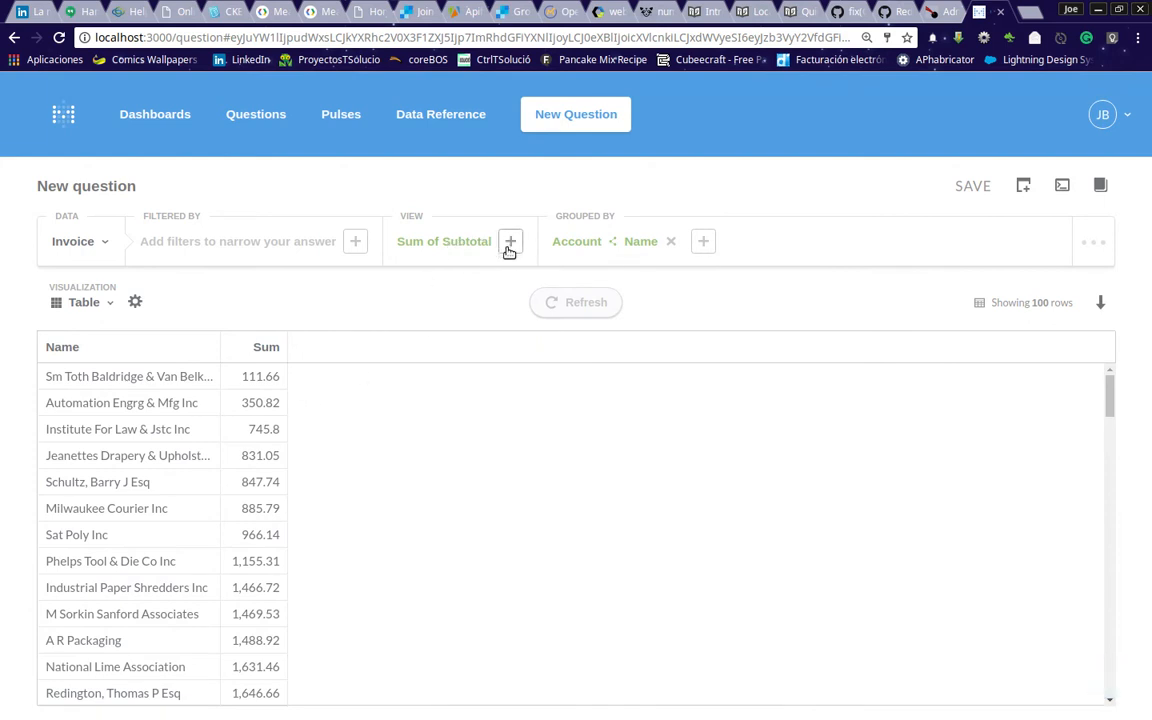
click(509, 248)
click(476, 372)
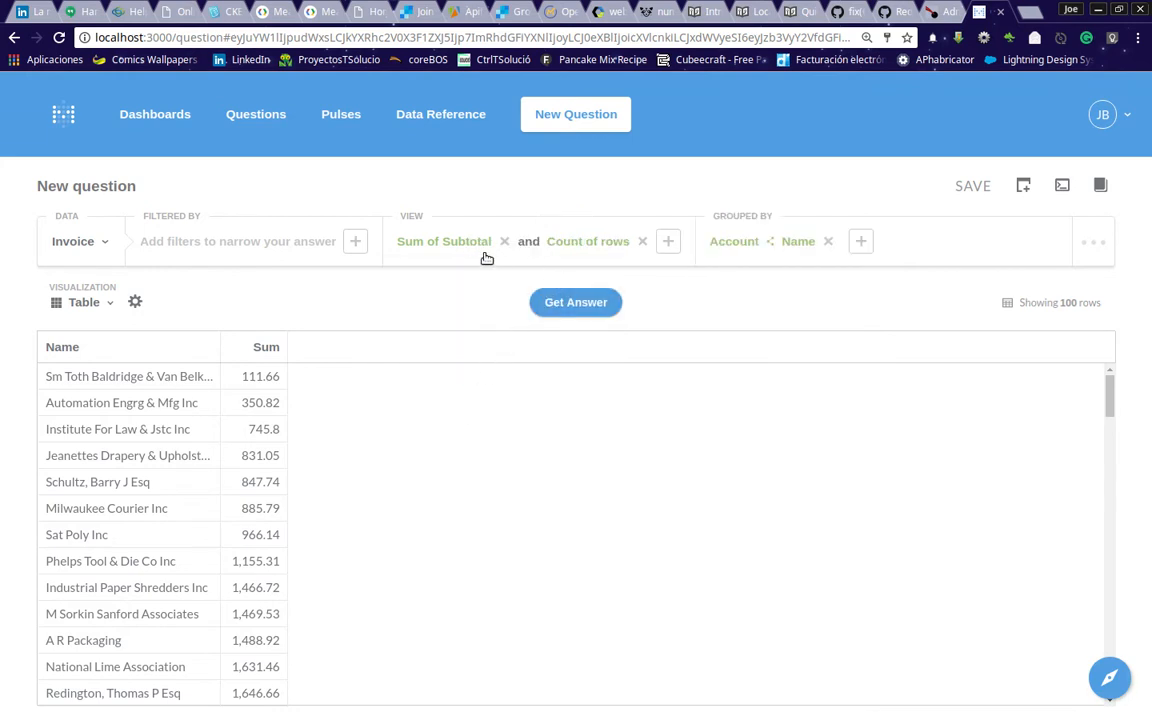
click(577, 302)
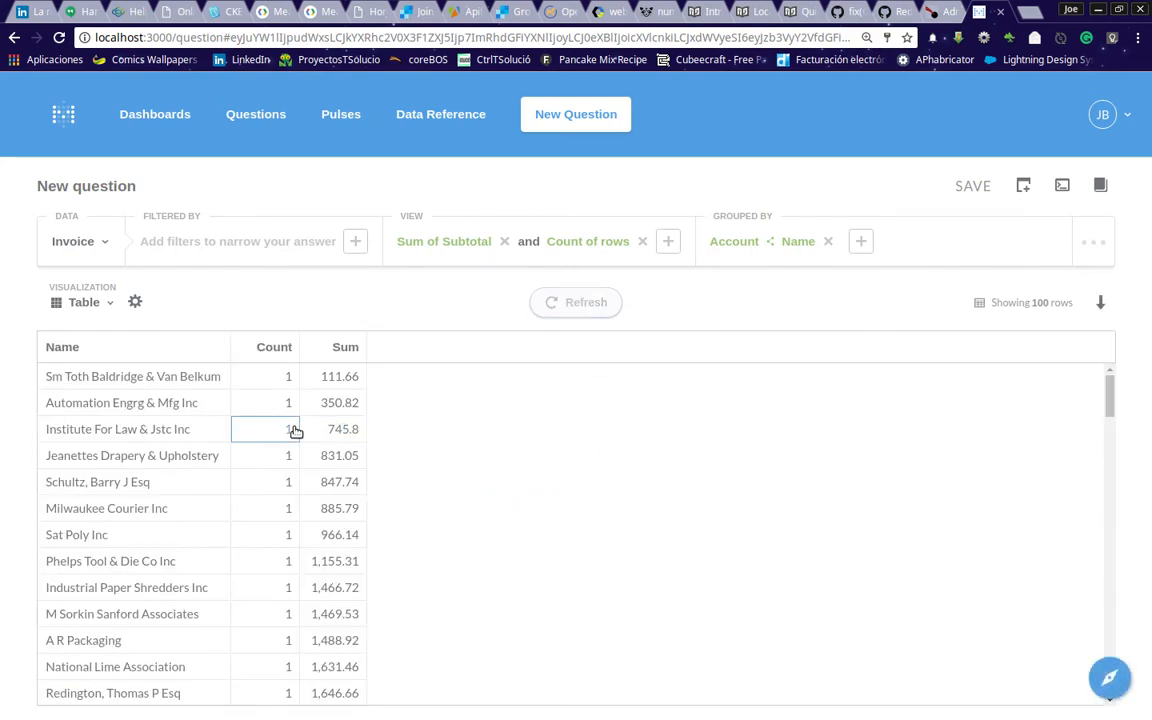
Look through the Count and Sum results for each account name in the grouped invoice table
scroll(278, 496, down, 4)
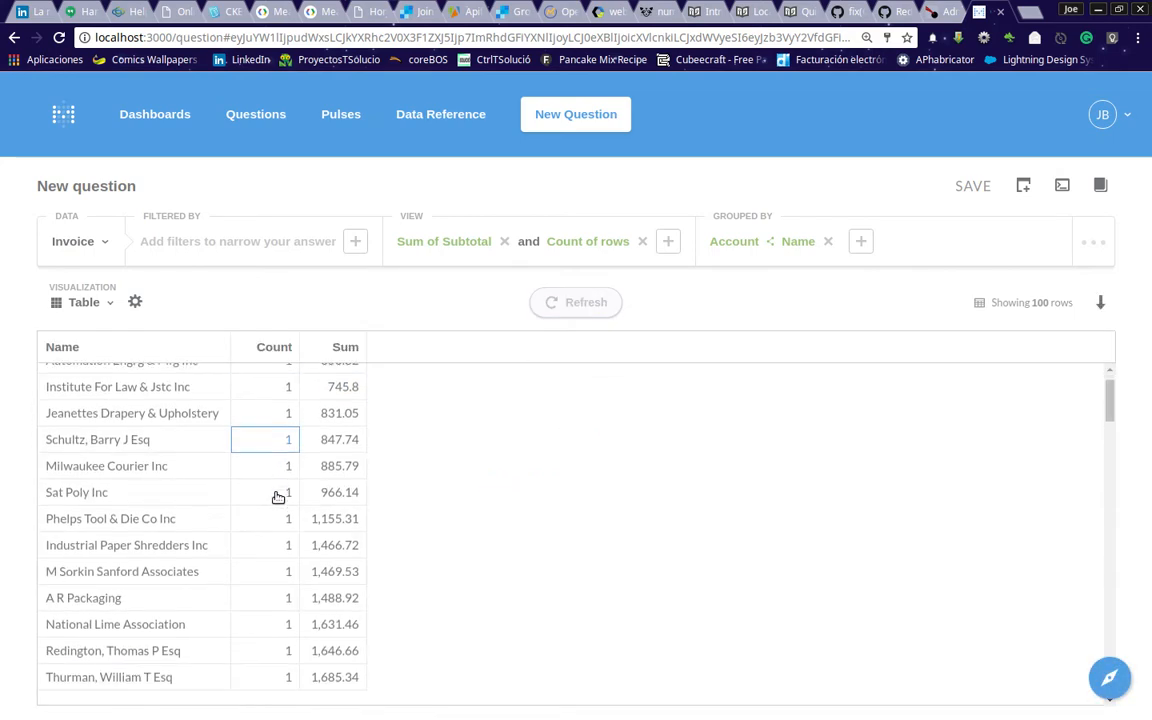
scroll(272, 510, down, 15)
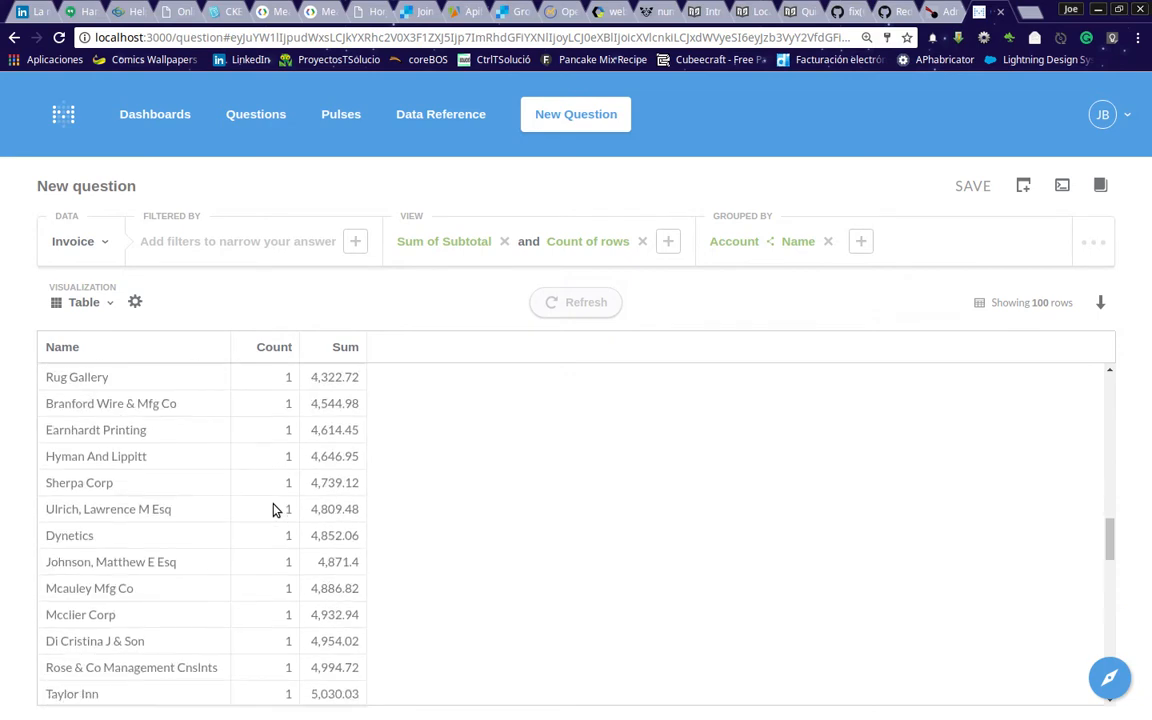
scroll(271, 511, down, 2)
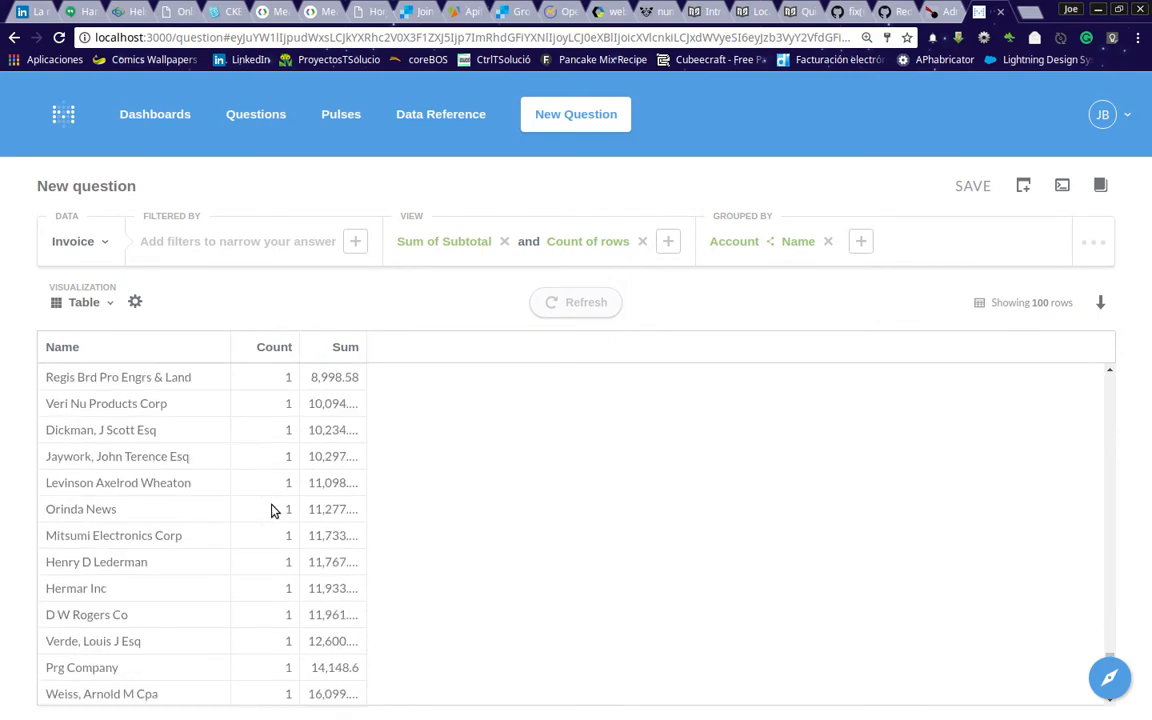
scroll(271, 511, up, 8)
scroll(271, 510, up, 13)
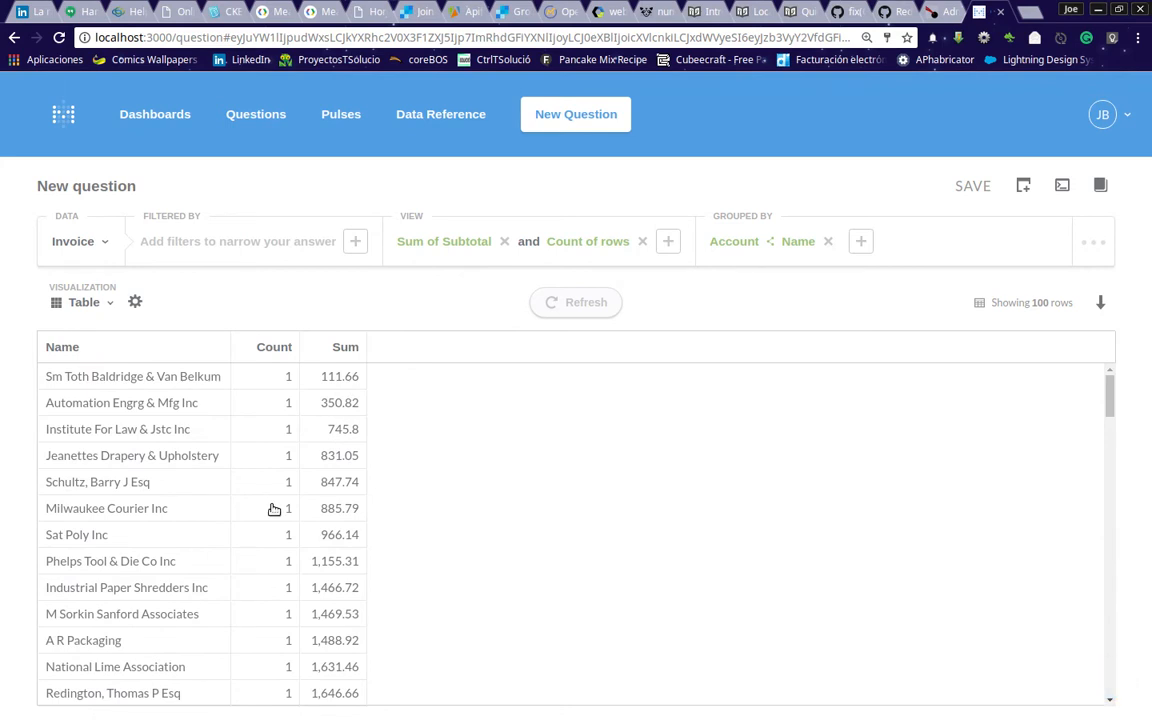
click(273, 509)
click(273, 485)
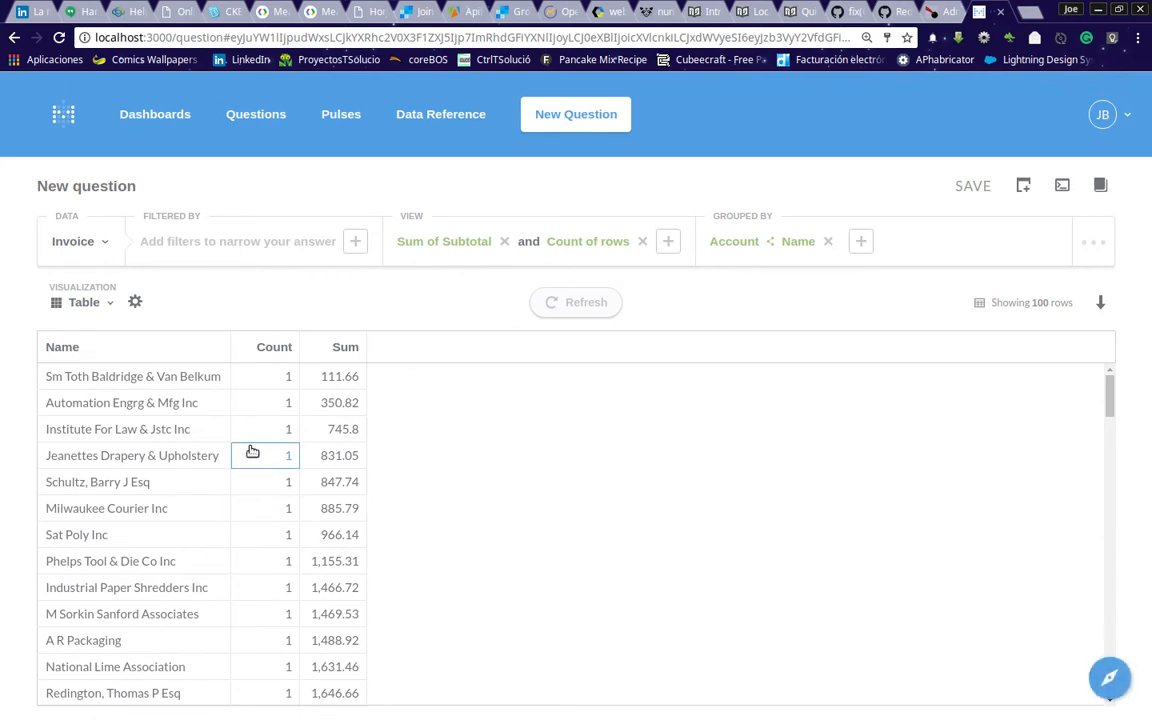
Try the Line, Area and Bar visualizations on the grouped invoice results
click(108, 304)
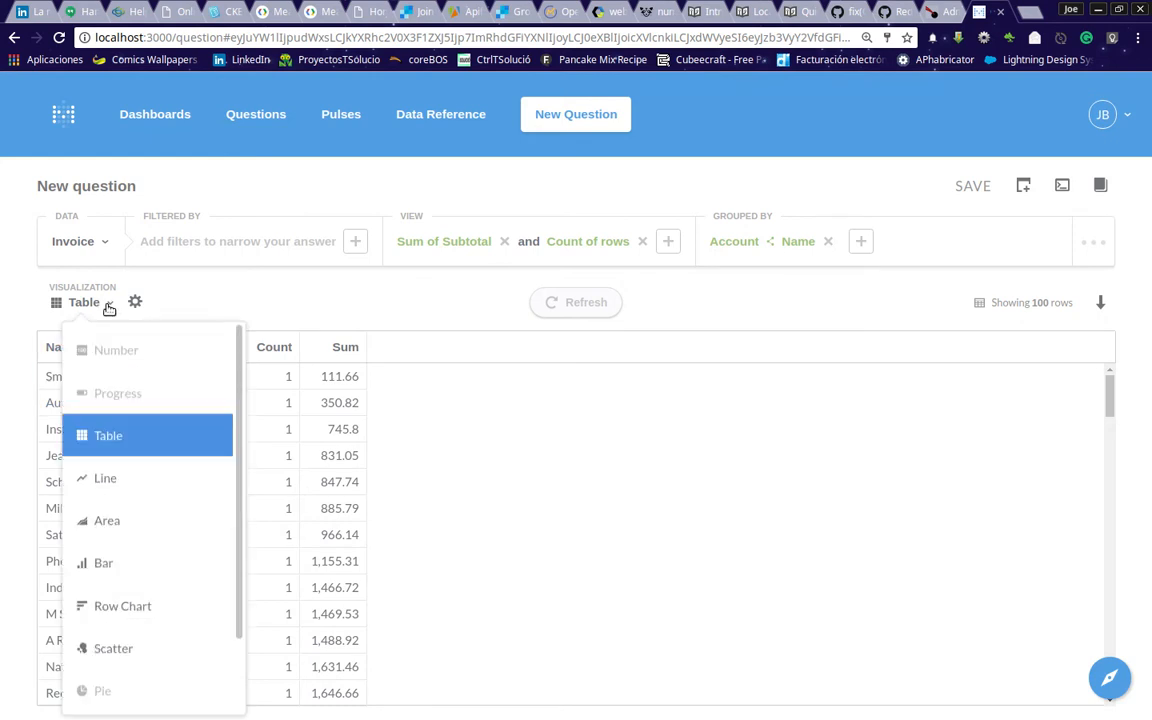
click(116, 481)
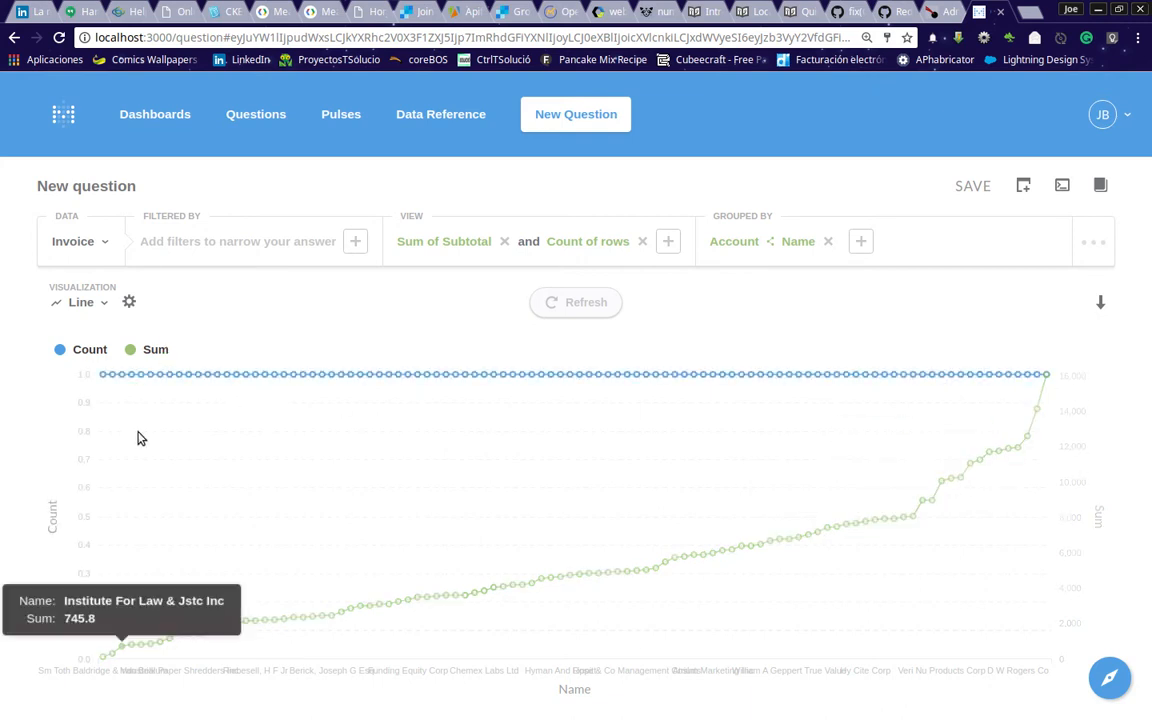
click(106, 303)
click(118, 528)
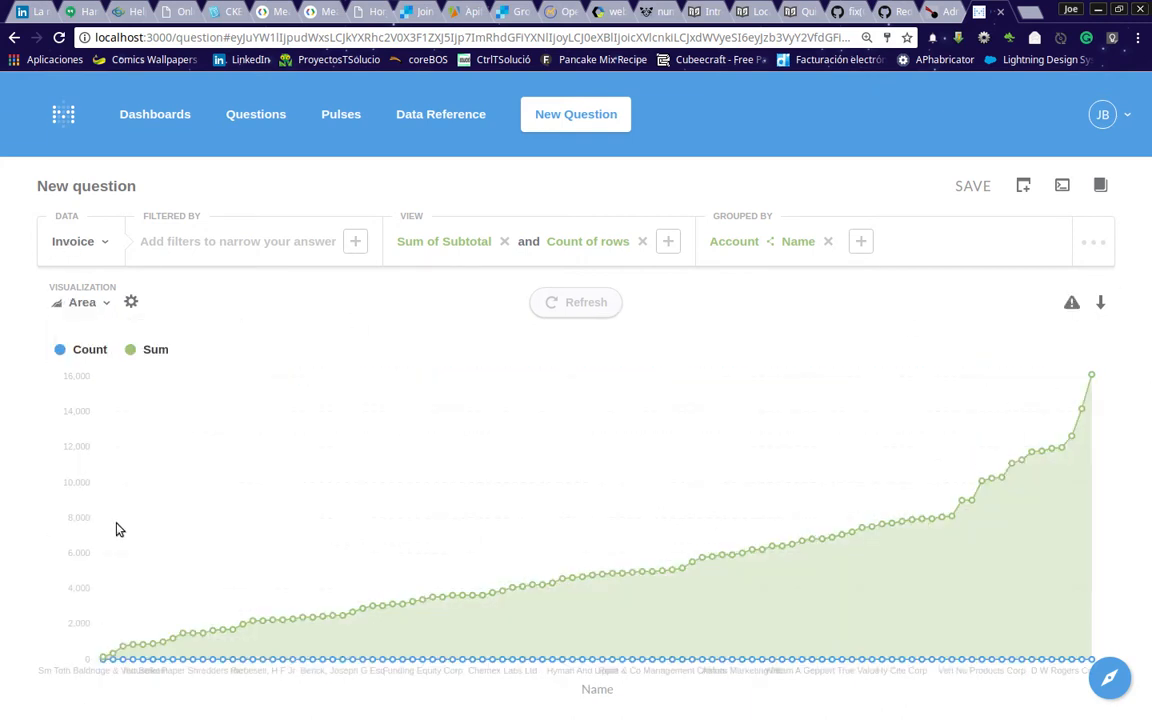
click(80, 304)
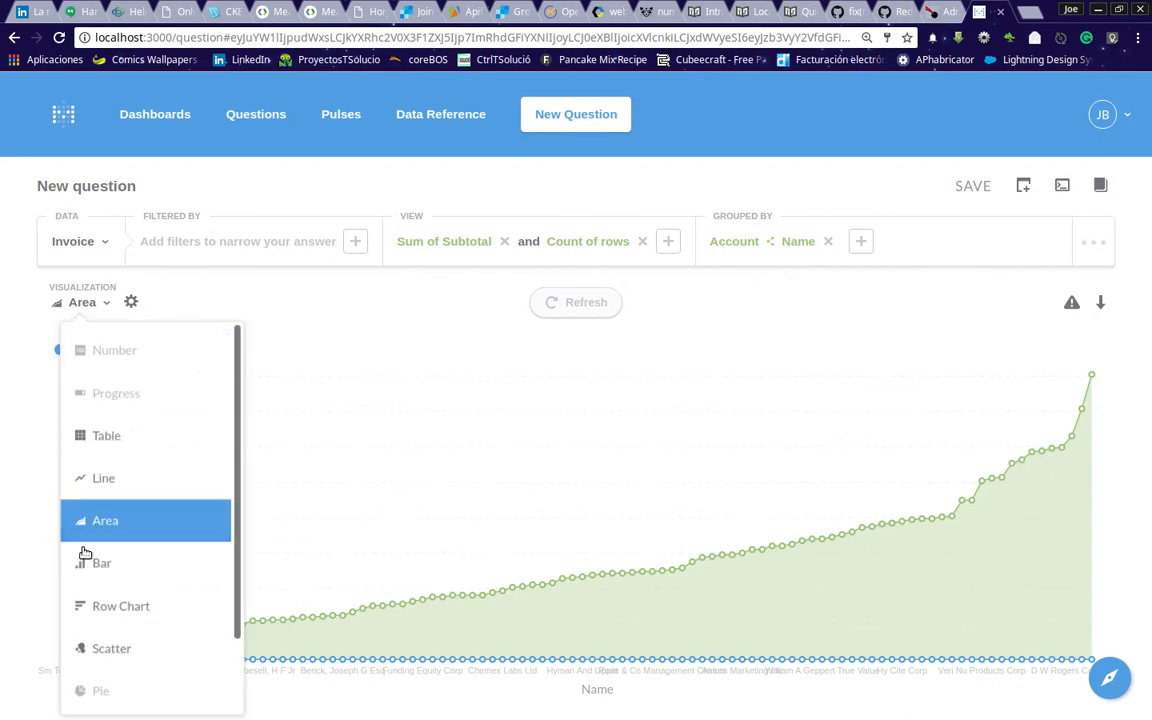
click(86, 560)
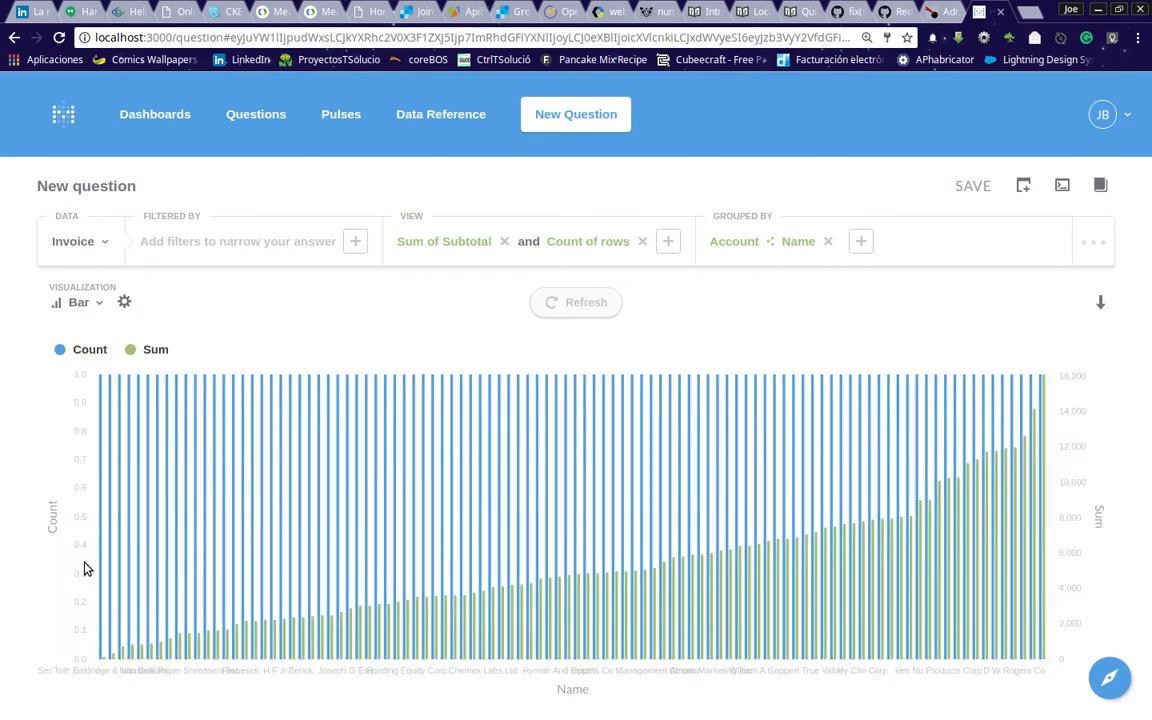
Try the Row Chart and Pie visualizations on the grouped results, and return to the Table view
click(88, 304)
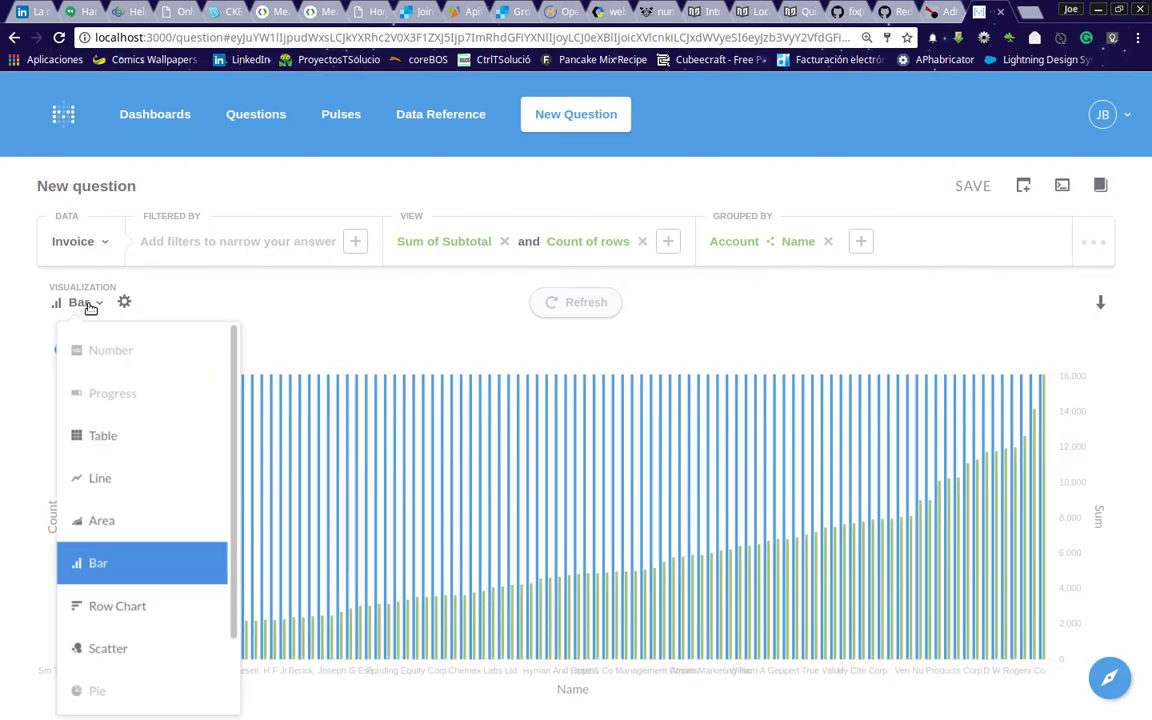
click(119, 622)
click(100, 304)
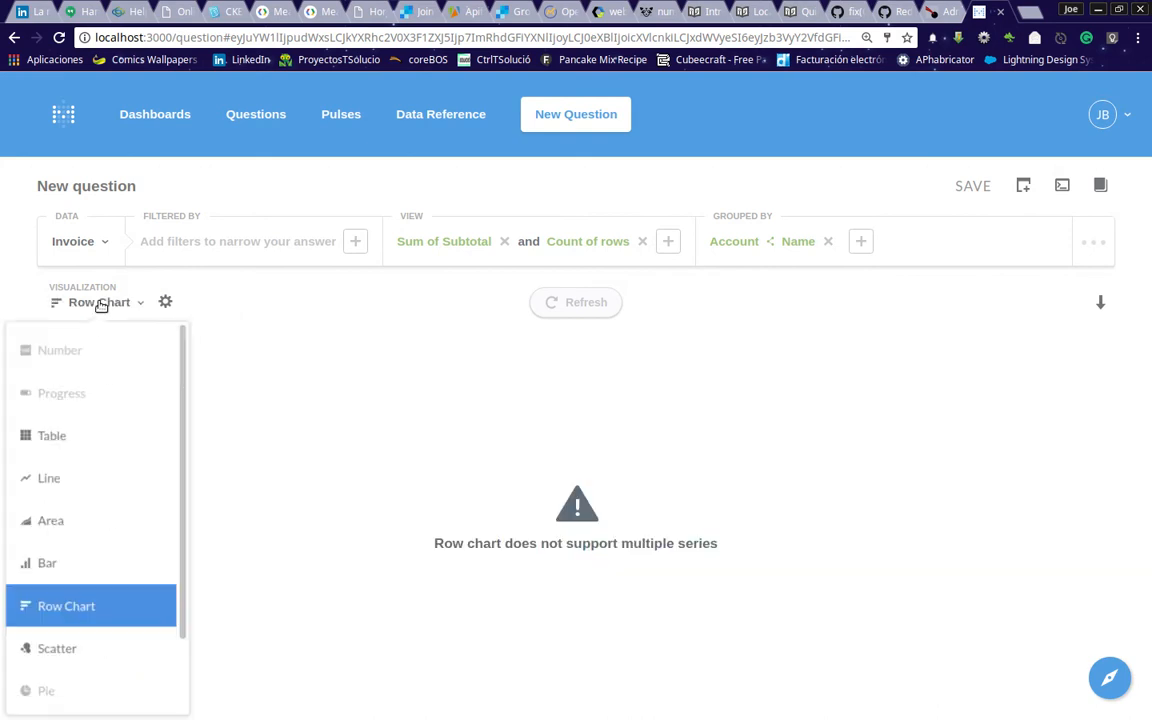
scroll(85, 687, down, 1)
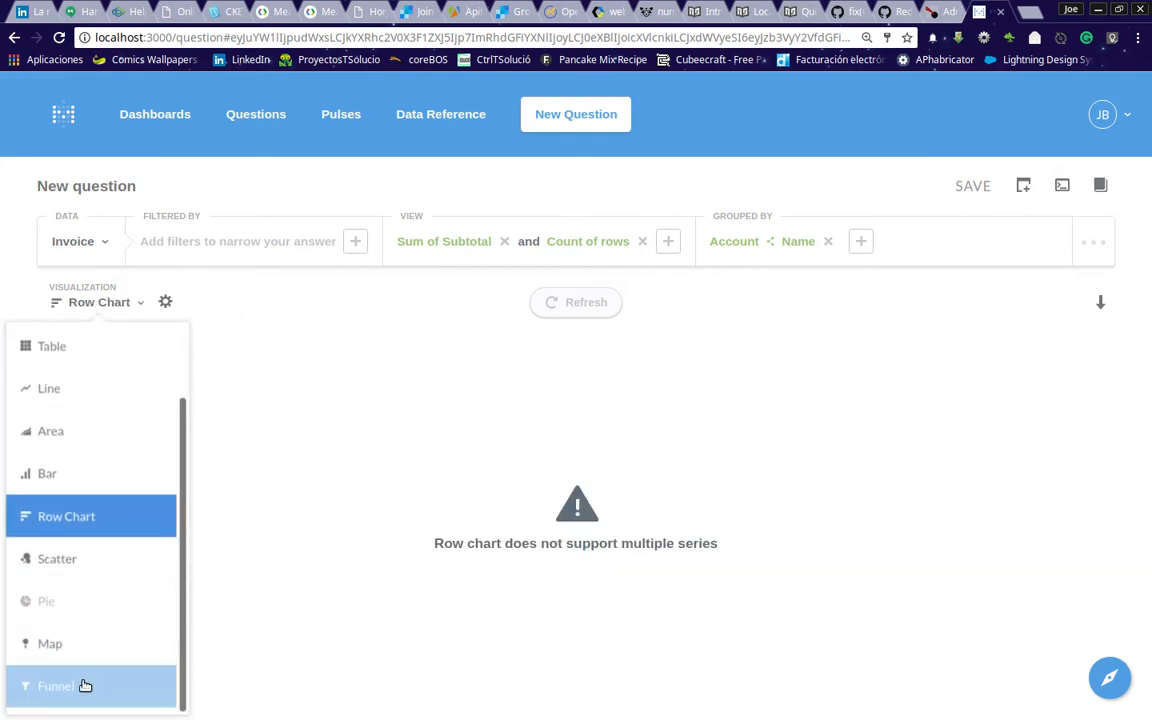
click(85, 612)
click(86, 311)
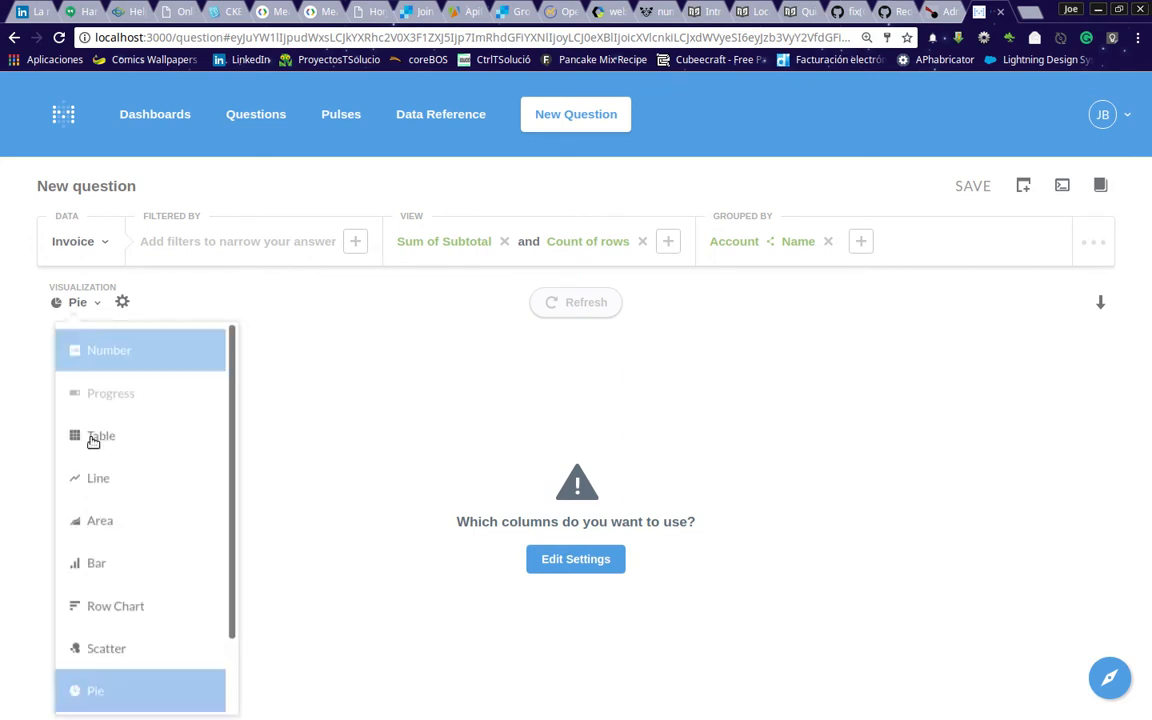
scroll(95, 690, down, 2)
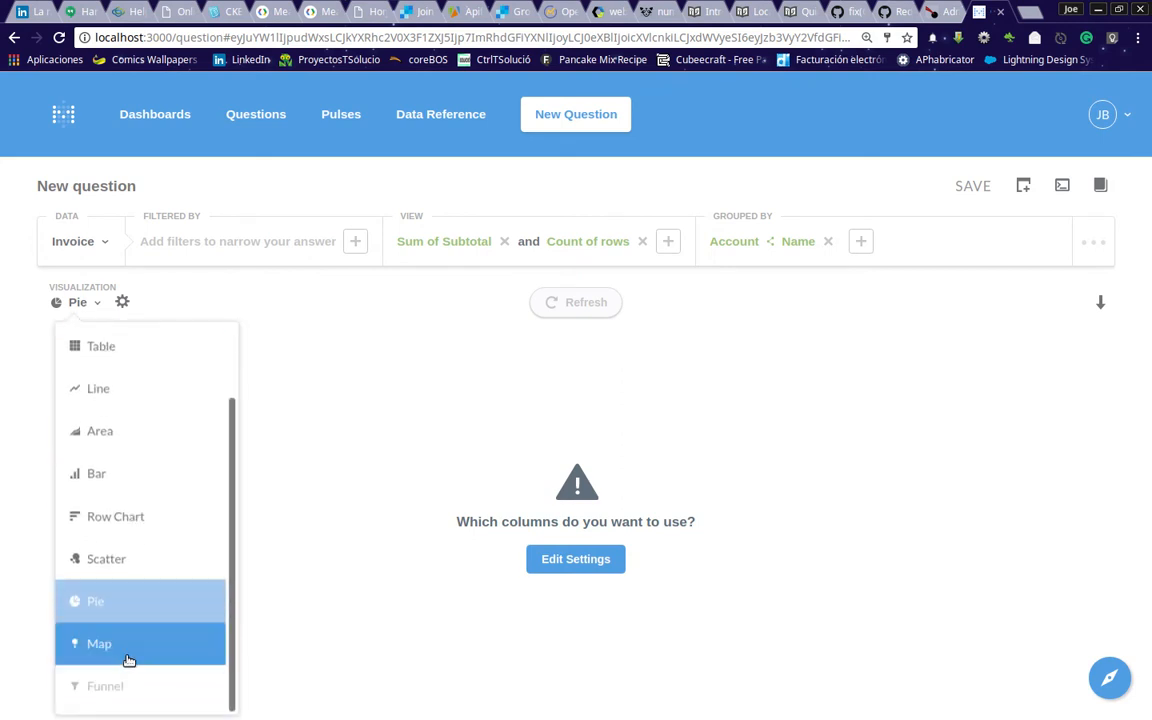
scroll(100, 330, up, 2)
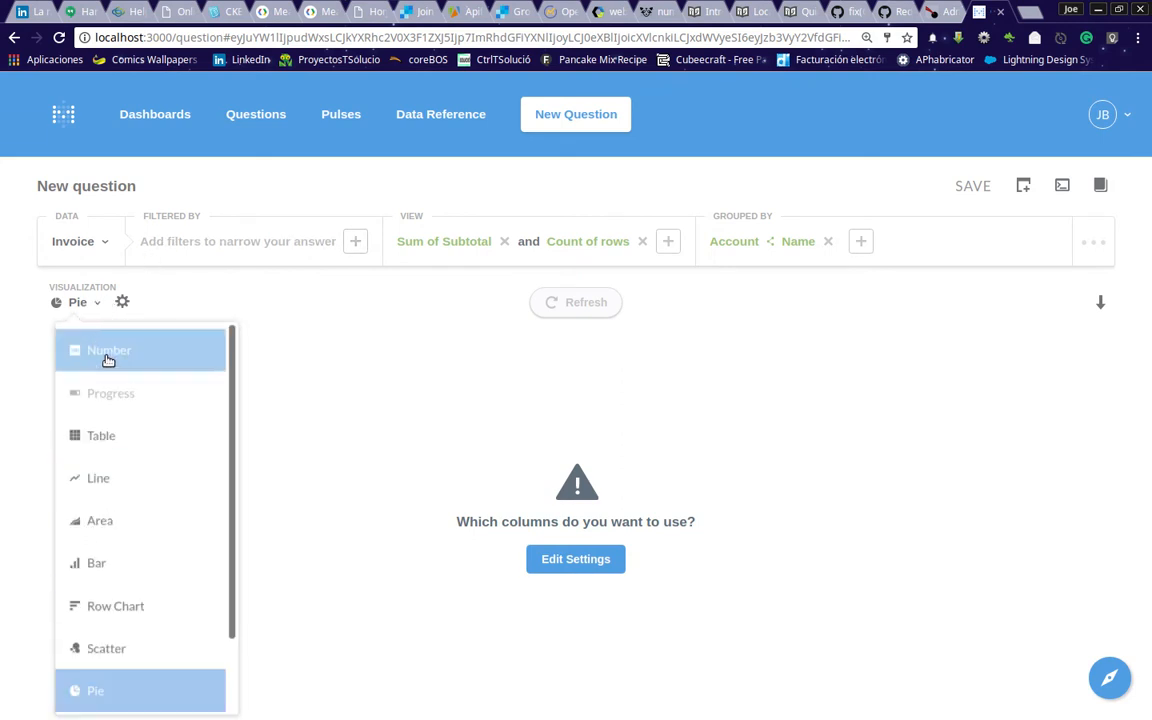
click(116, 440)
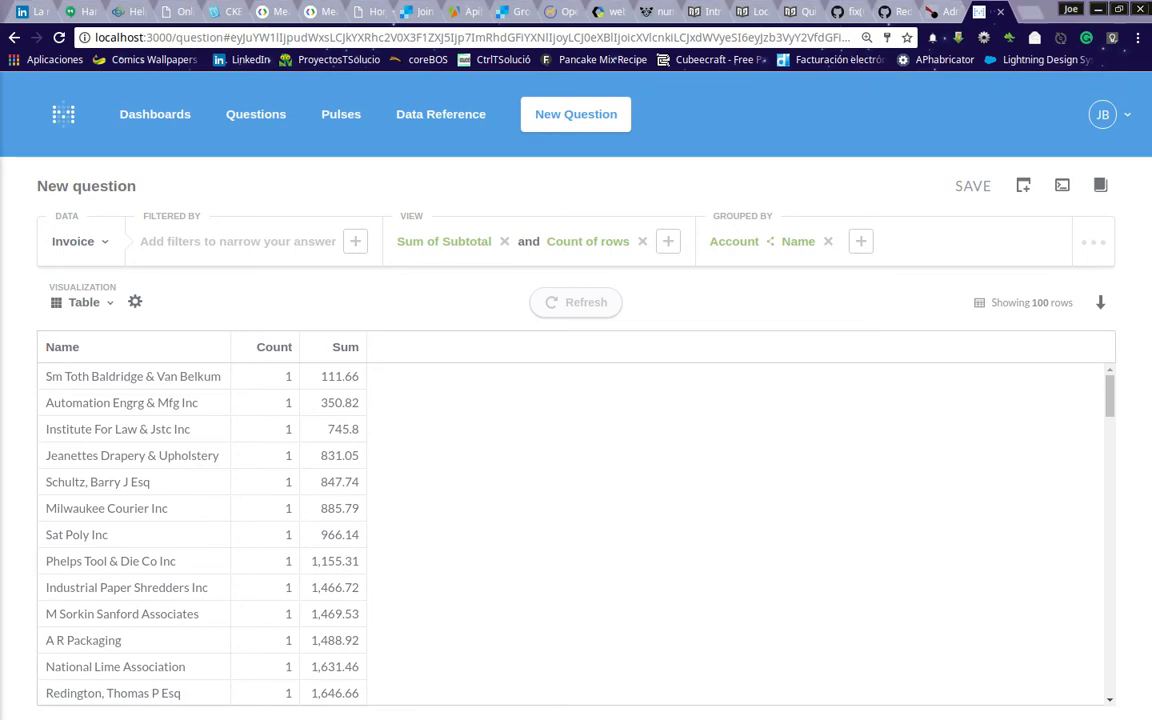
drag(0, 75, 562, 73)
double_click(562, 73)
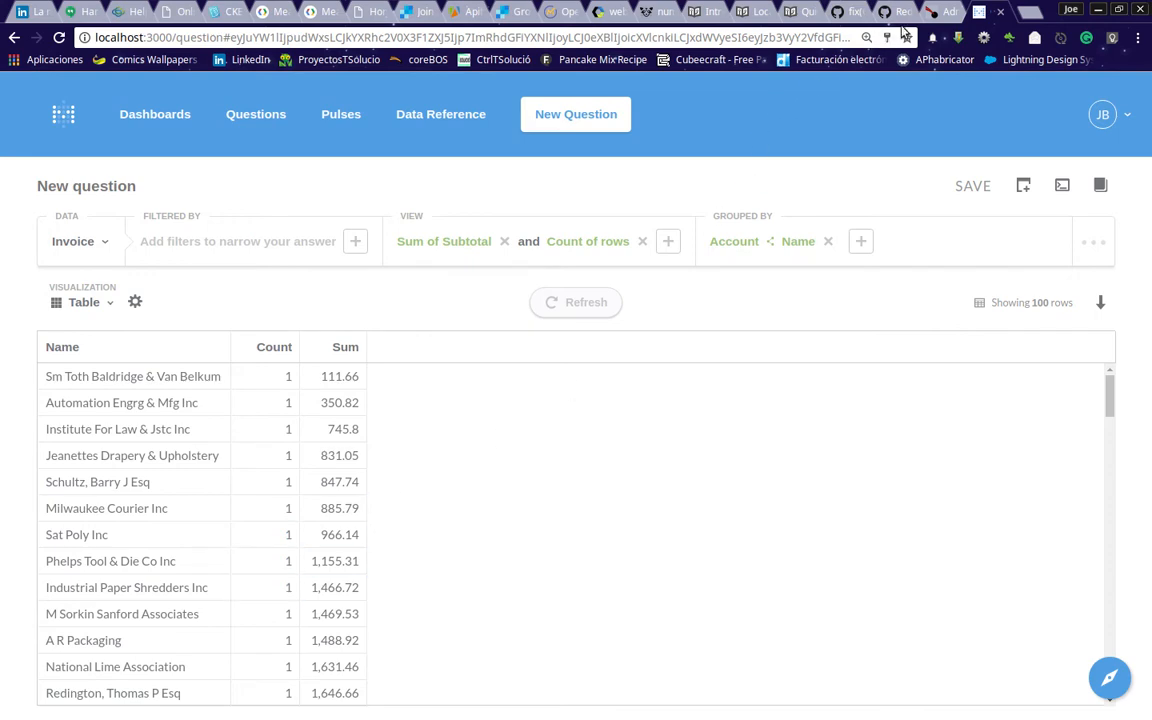
Switch to coreBOS and open the Invoice list
click(930, 14)
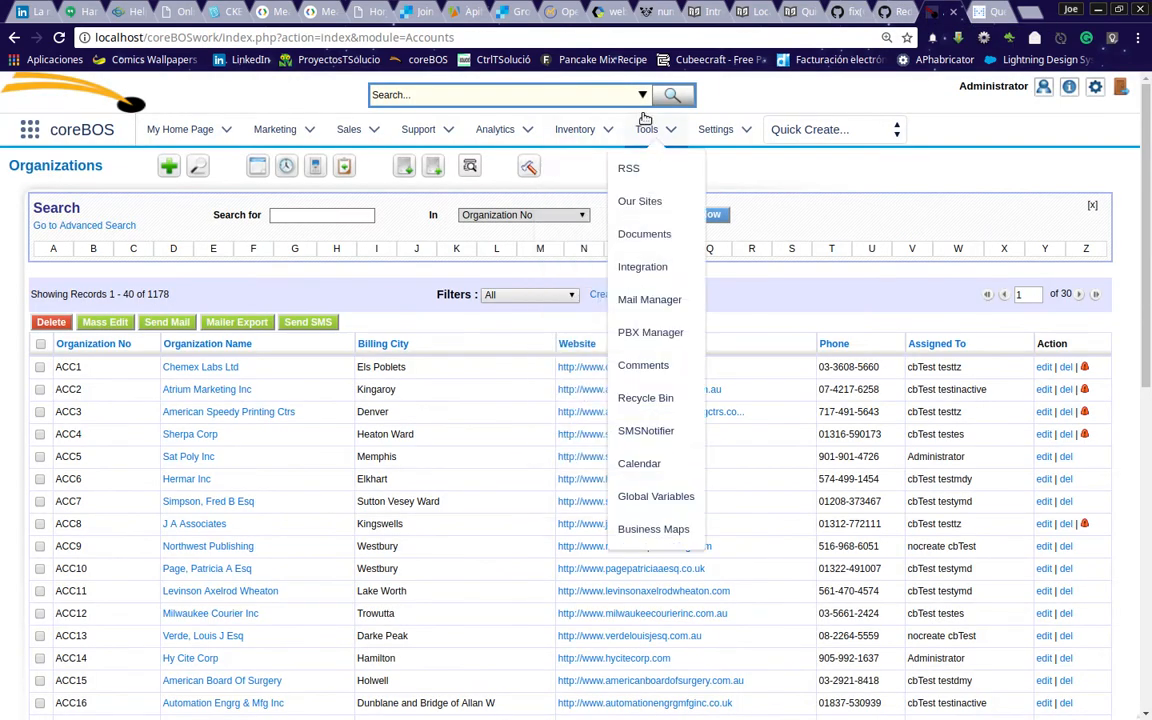
mouse_move(597, 135)
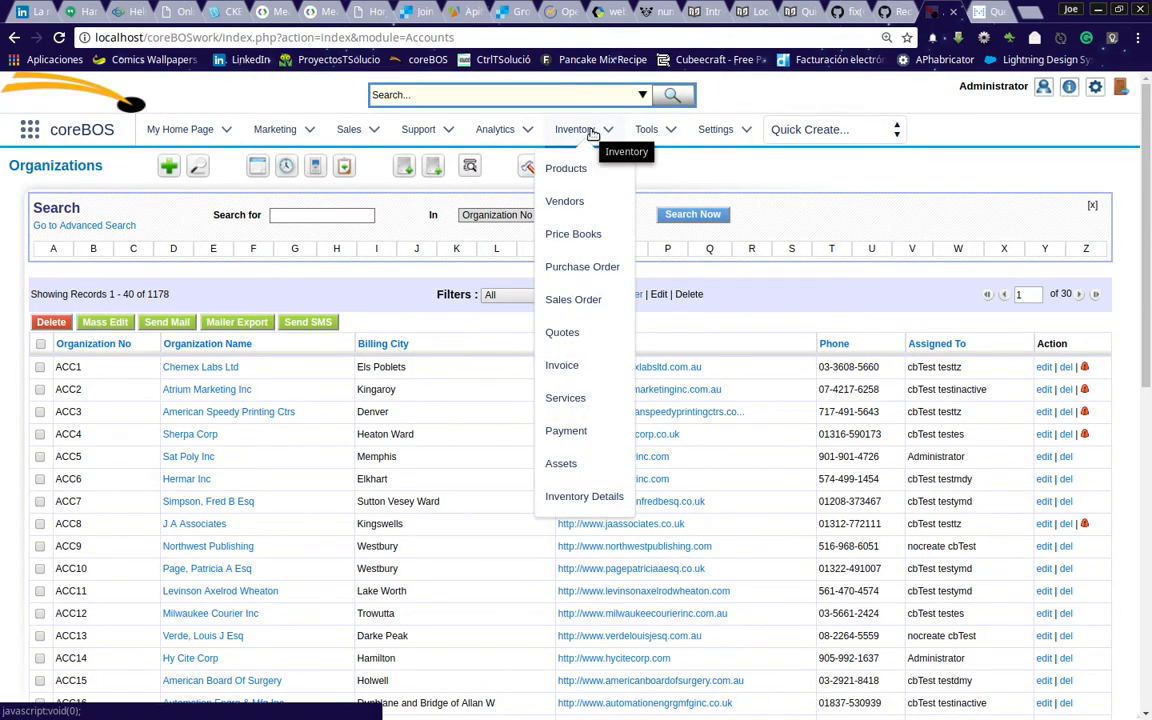
click(570, 369)
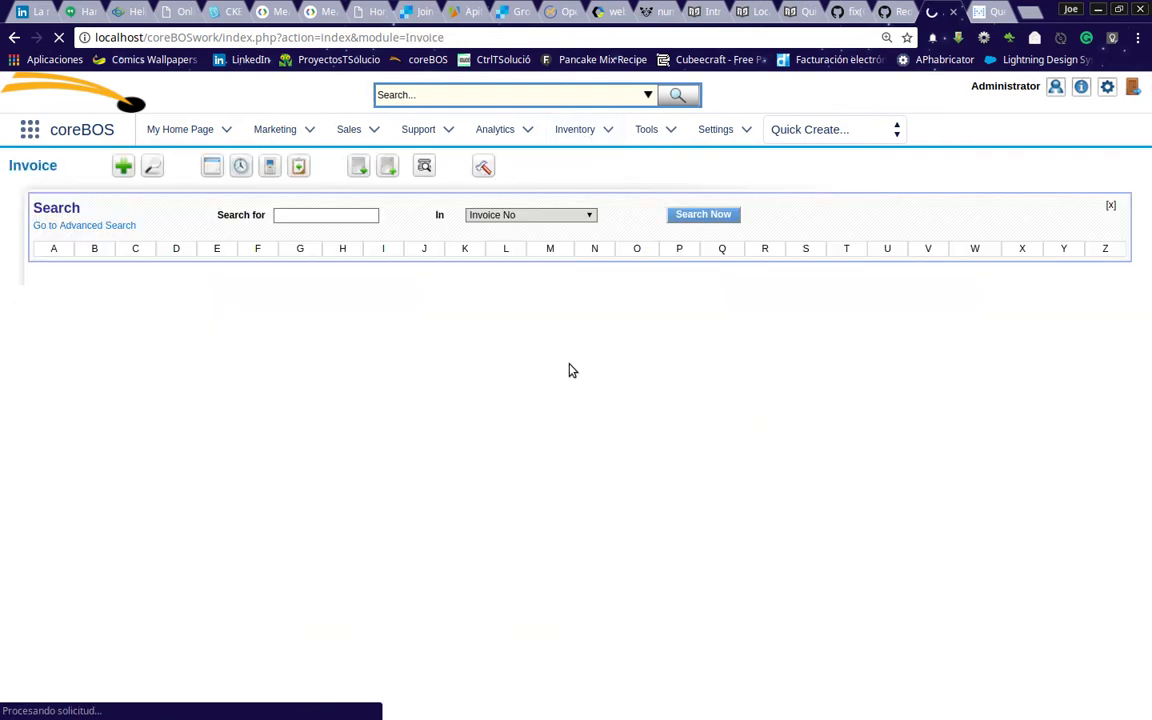
Select invoices INV1, INV3, INV5, INV8, INV12 and INV15 and open Mass Edit for them
click(40, 367)
click(40, 411)
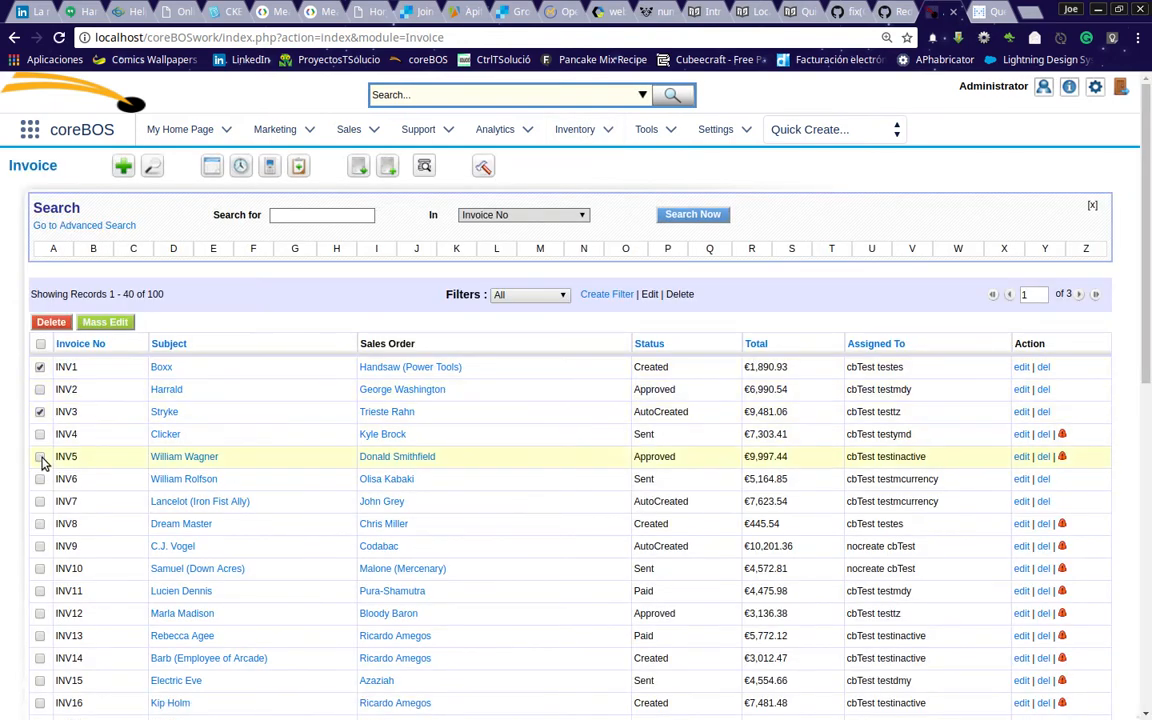
click(40, 456)
click(40, 523)
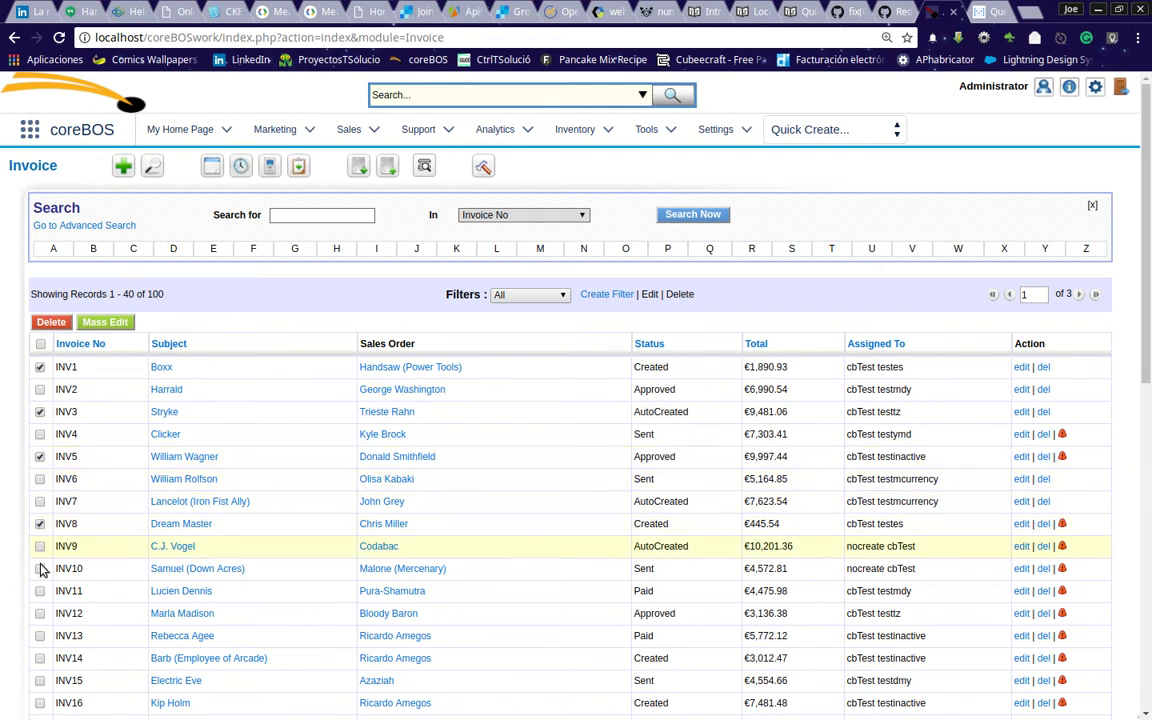
click(40, 614)
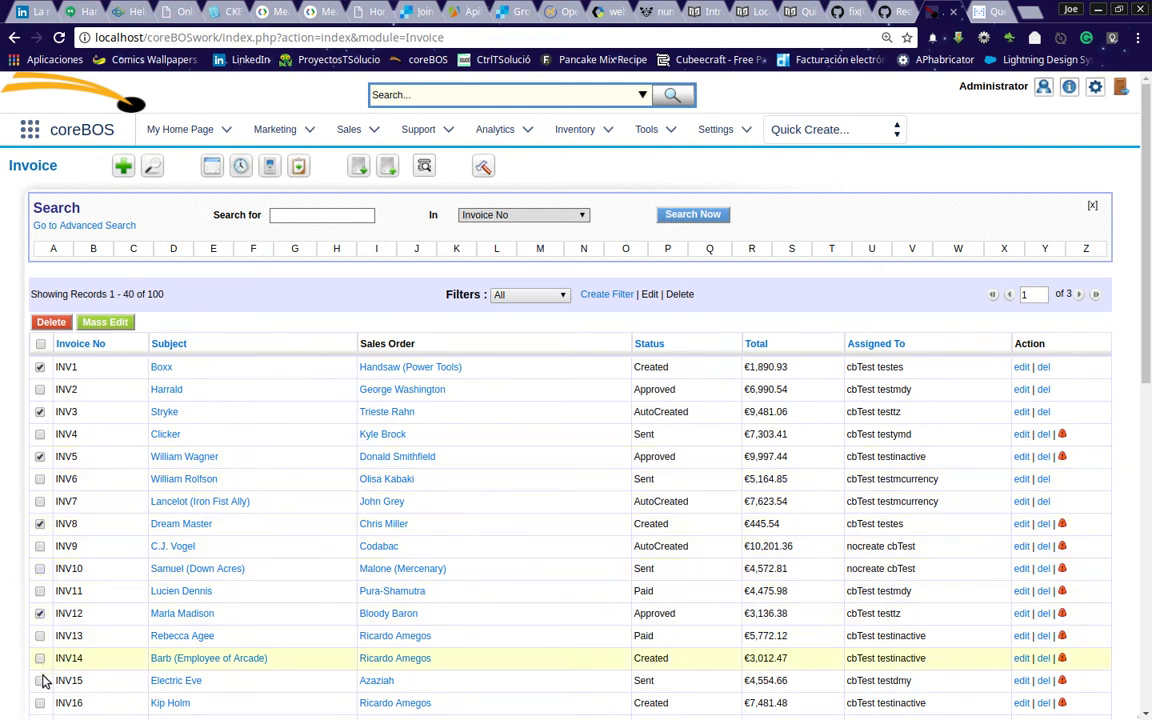
click(100, 322)
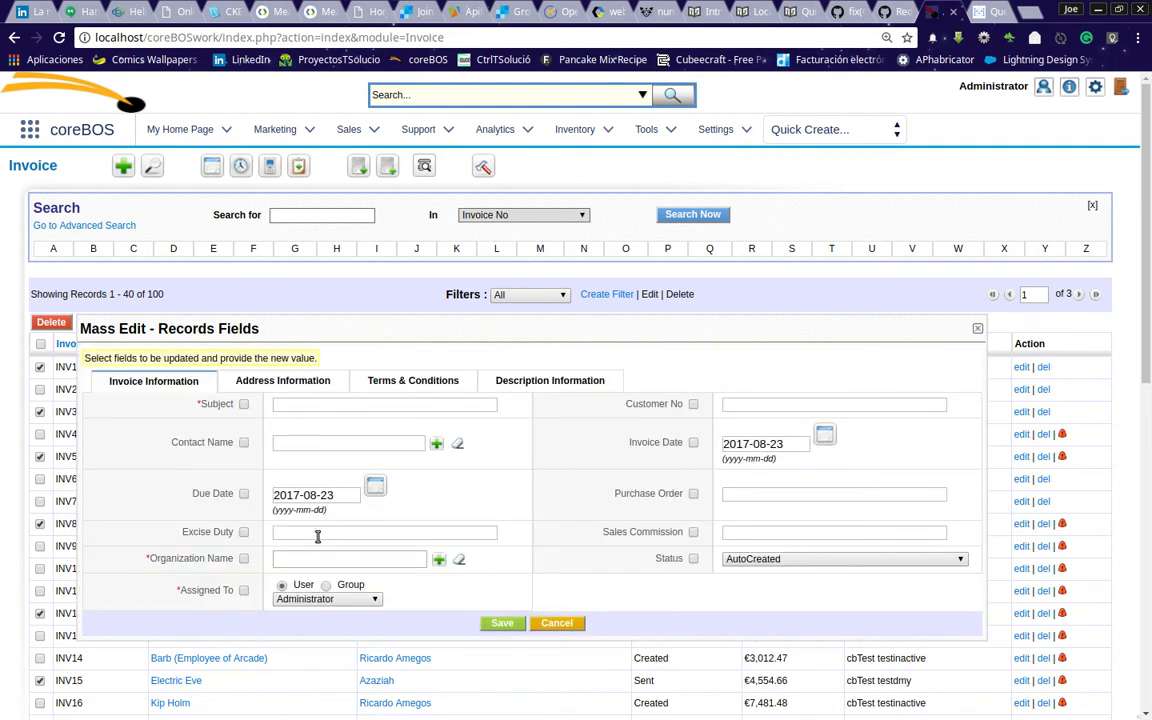
Mark Organization Name for updating and open its organization picker, moving the window beside the mass edit form
click(243, 559)
click(439, 559)
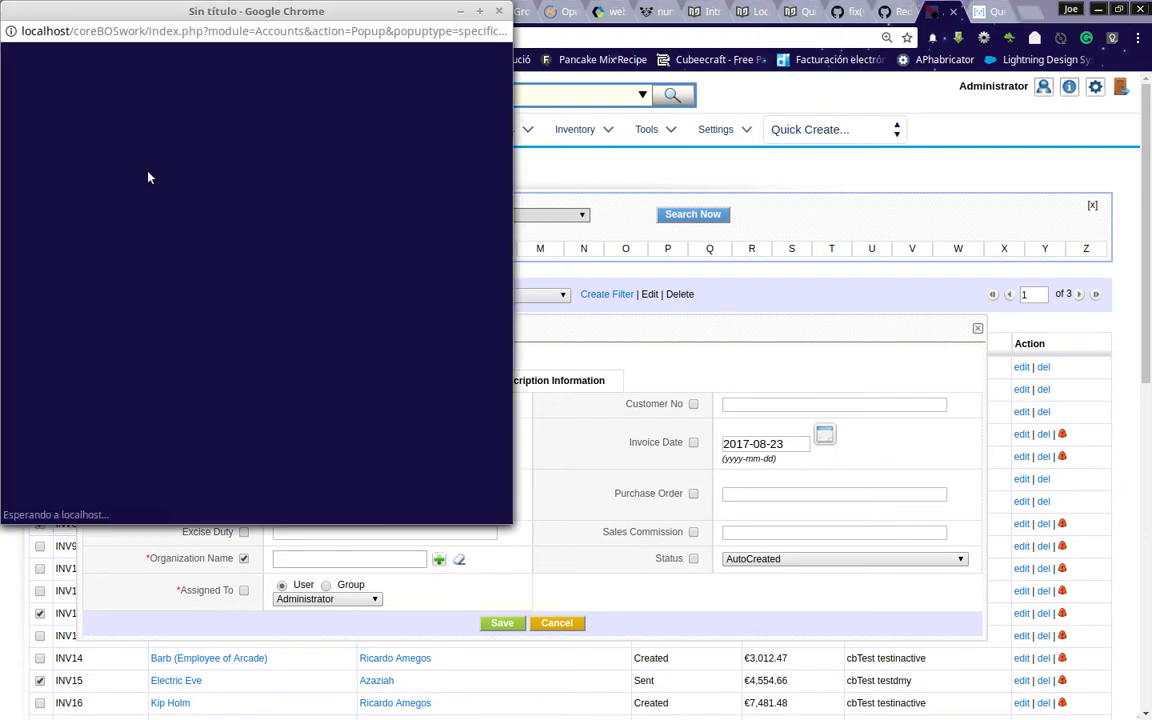
drag(249, 18, 788, 174)
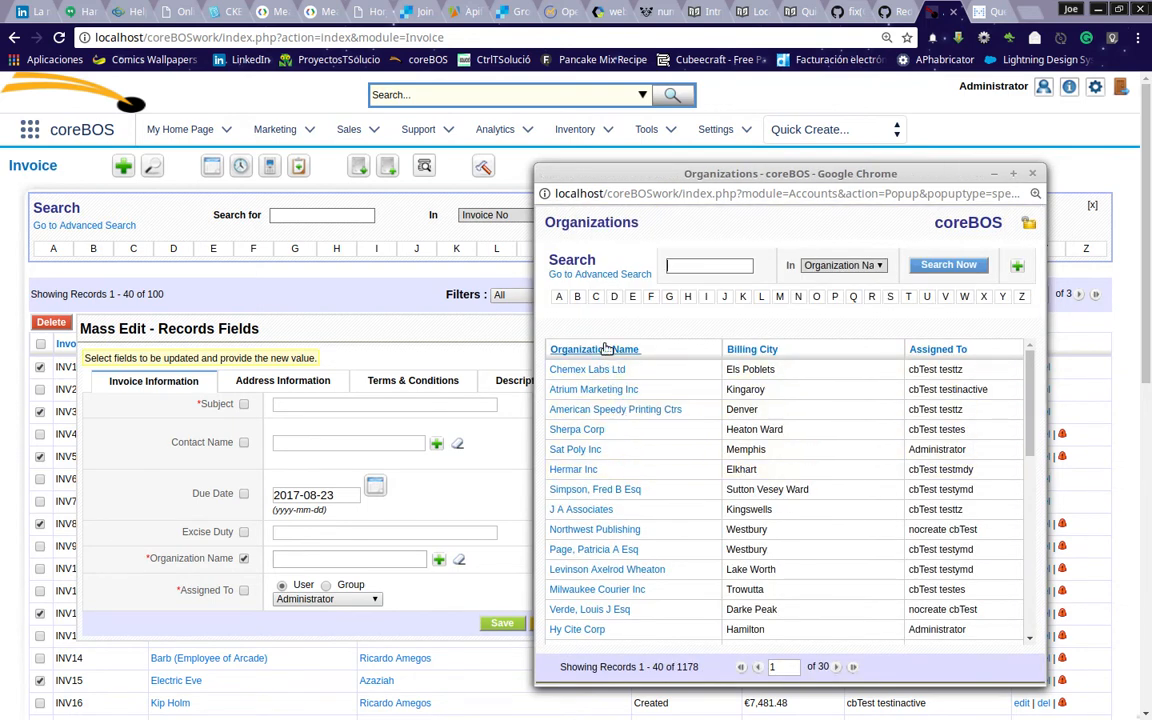
Filter the organization picker to names starting with A and browse to page 2 of the list
click(559, 296)
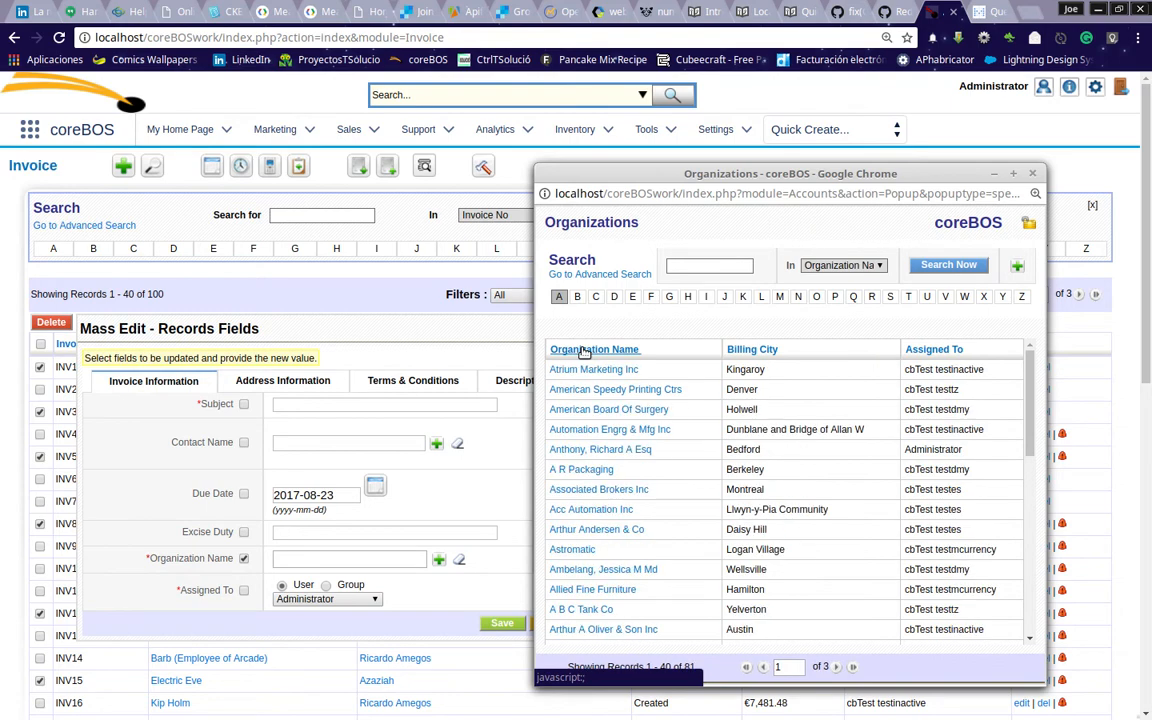
scroll(671, 578, down, 10)
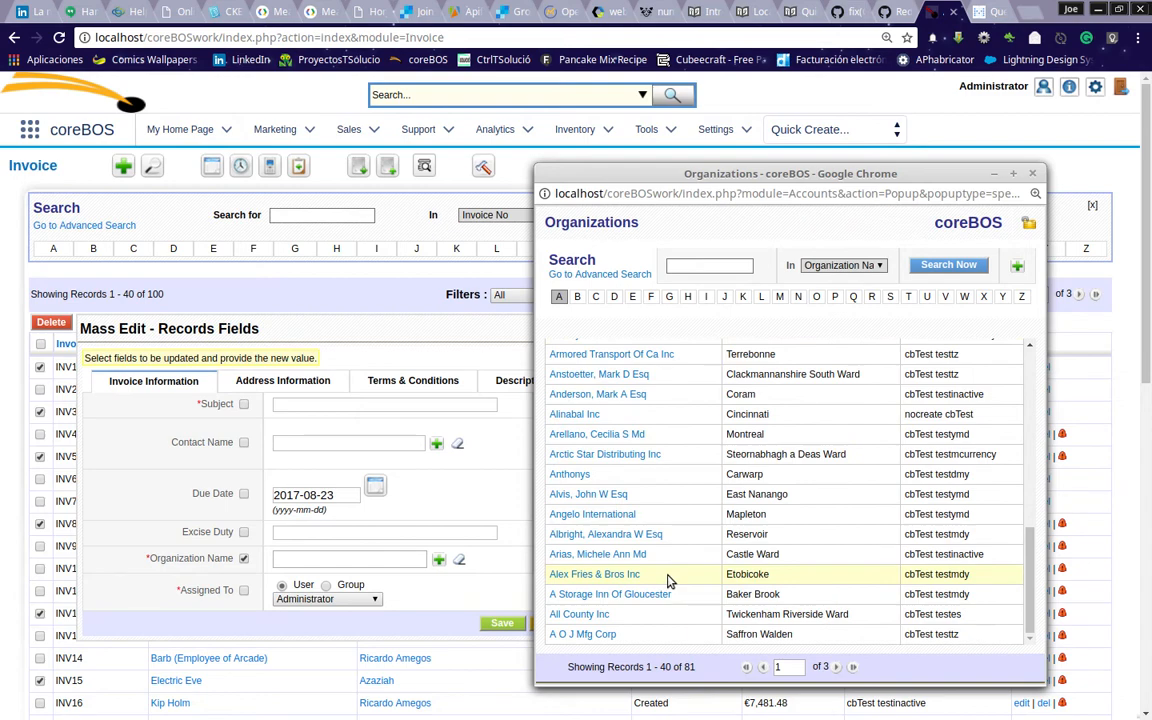
scroll(668, 578, up, 3)
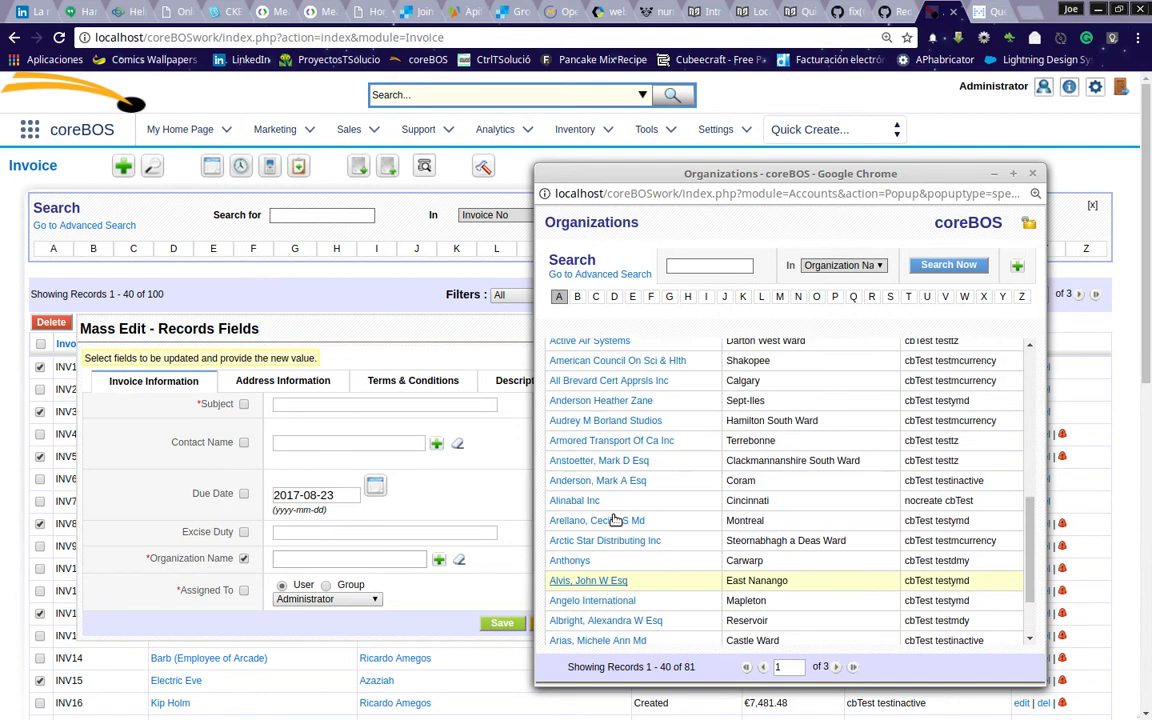
click(852, 666)
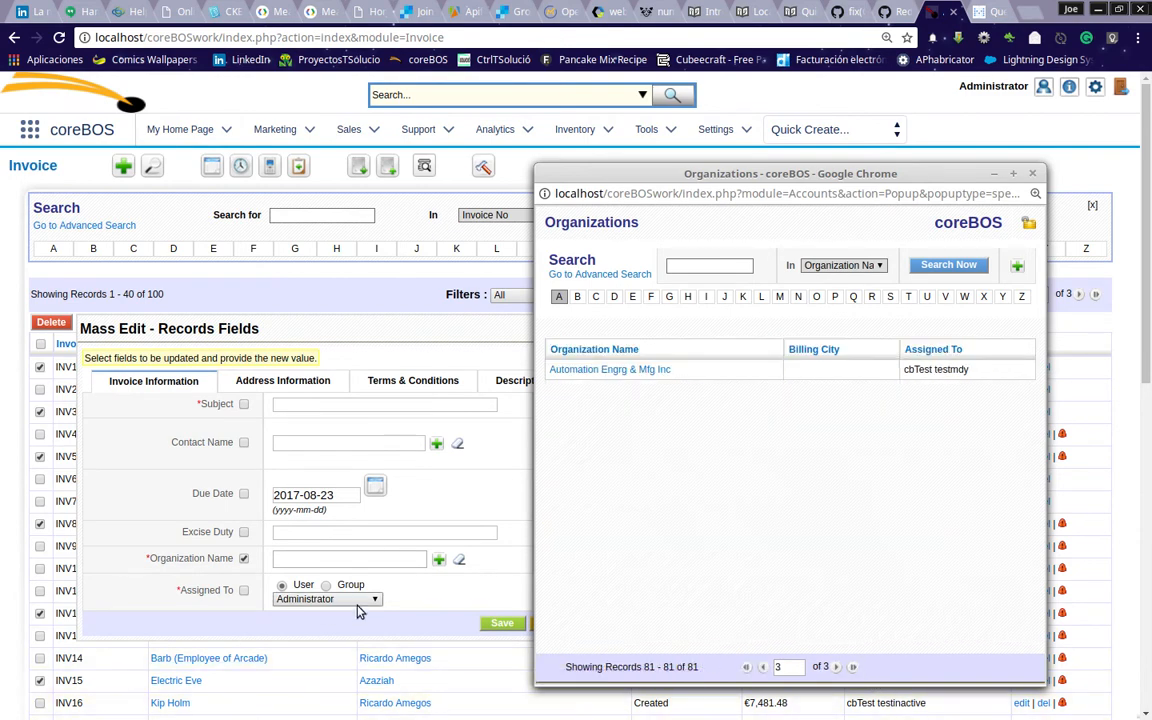
click(763, 668)
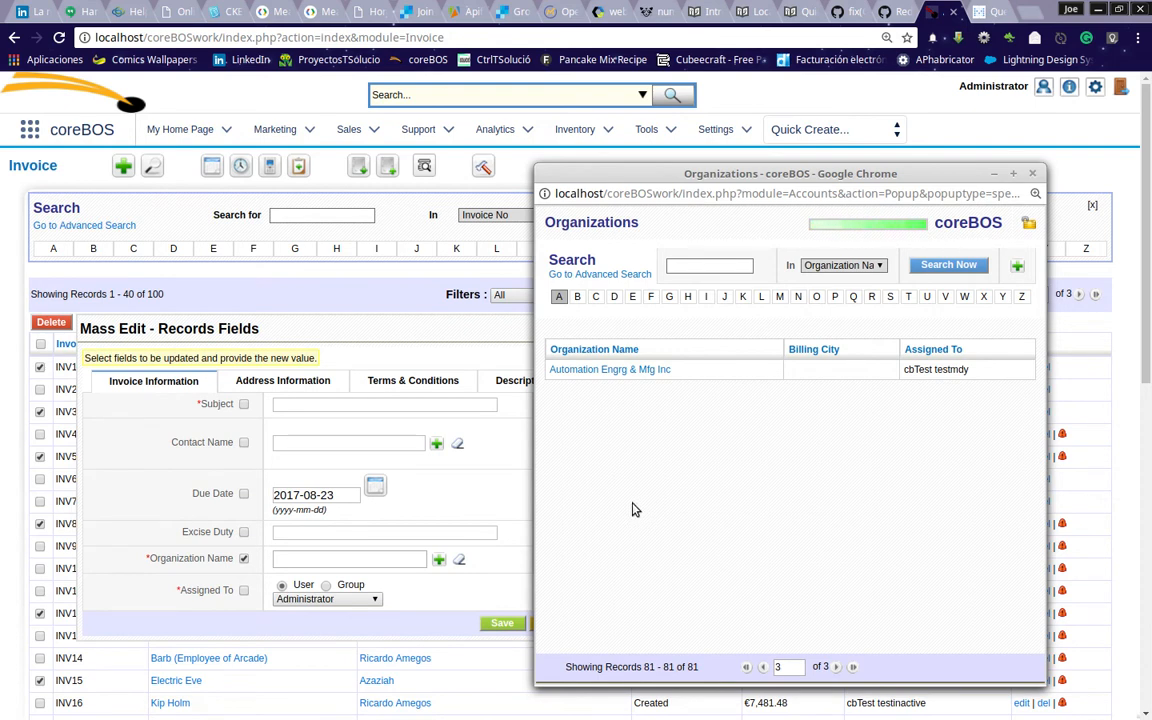
scroll(632, 510, down, 5)
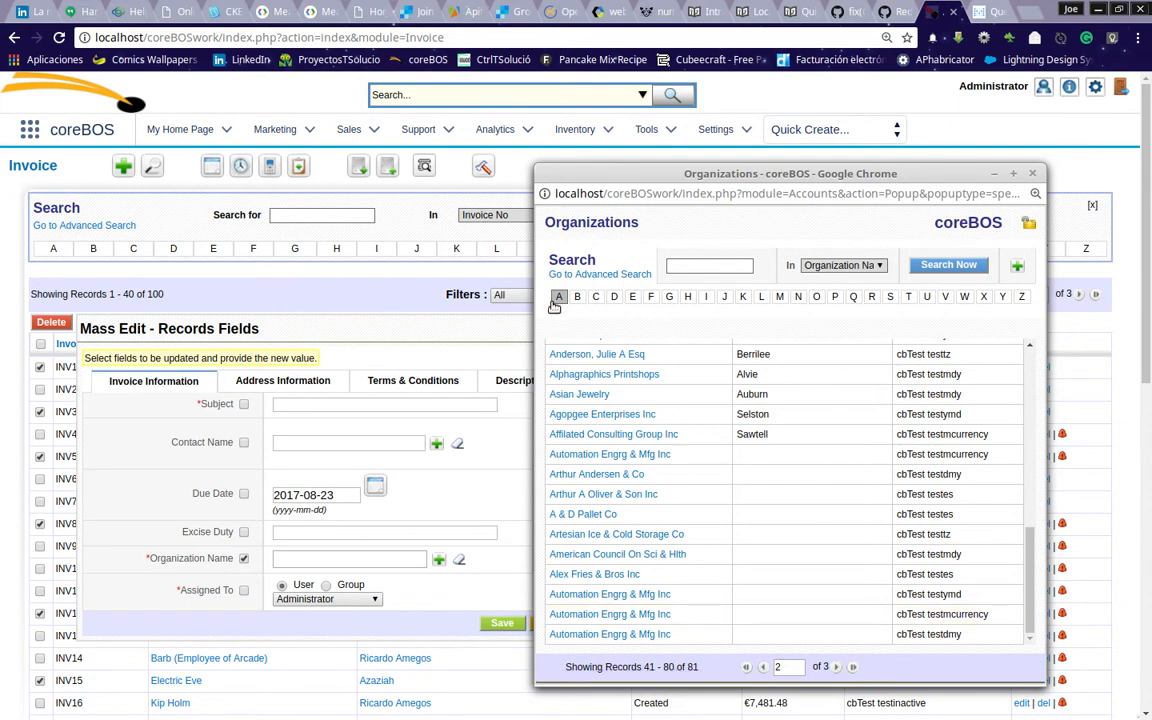
scroll(568, 366, up, 2)
scroll(572, 362, up, 3)
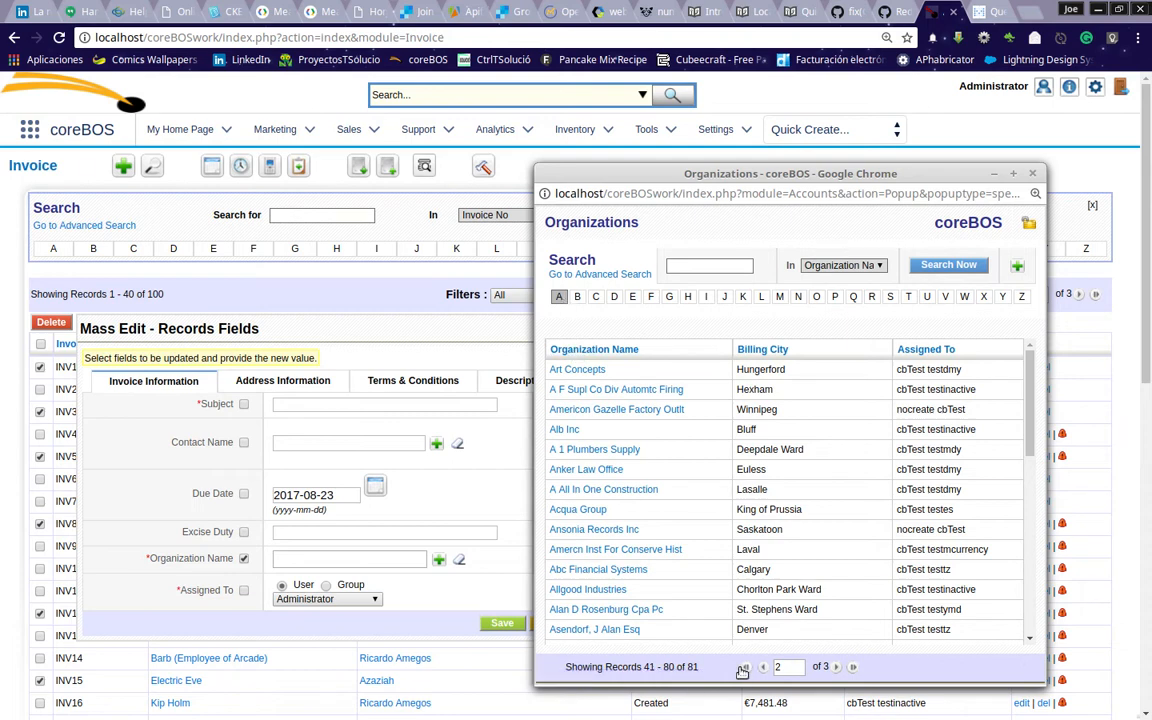
Choose the A F Supl Co organization, overwriting the billing address, and save the mass edit
click(577, 391)
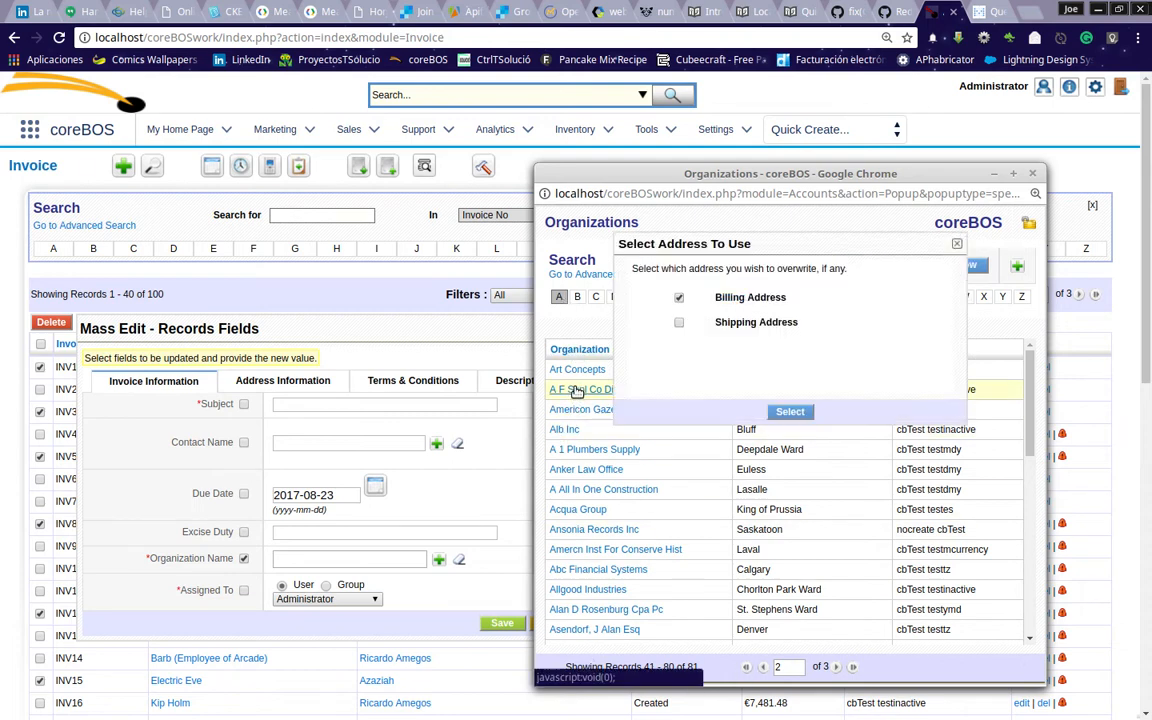
click(788, 411)
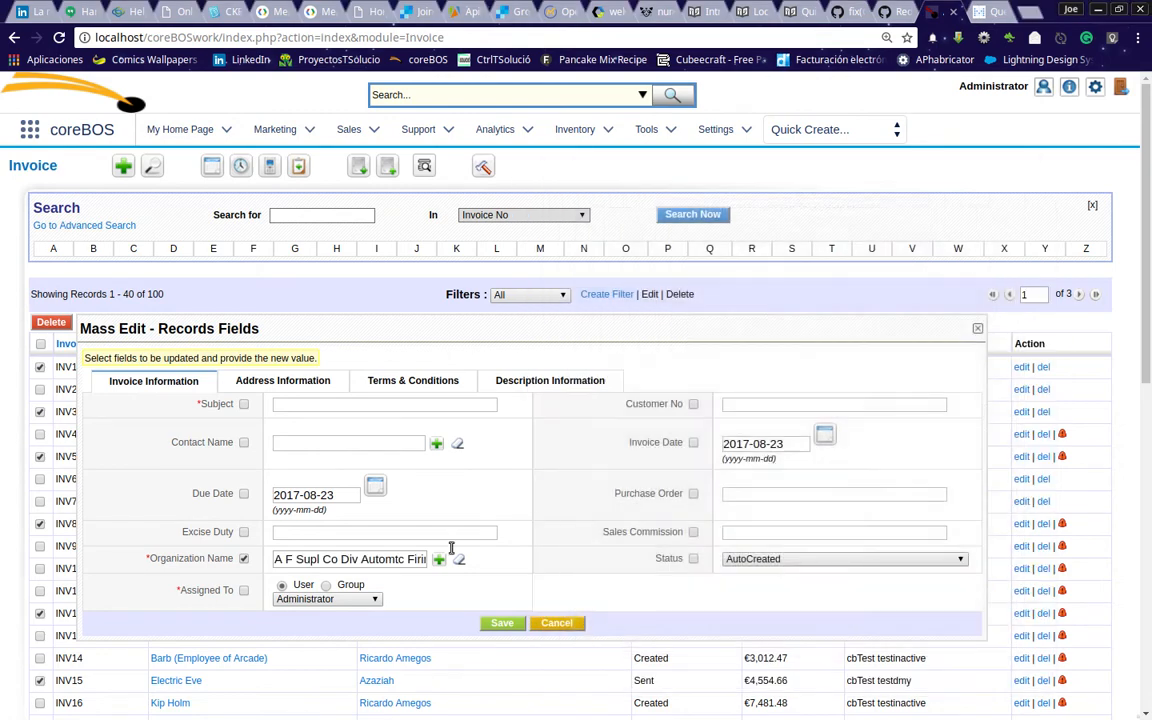
click(494, 624)
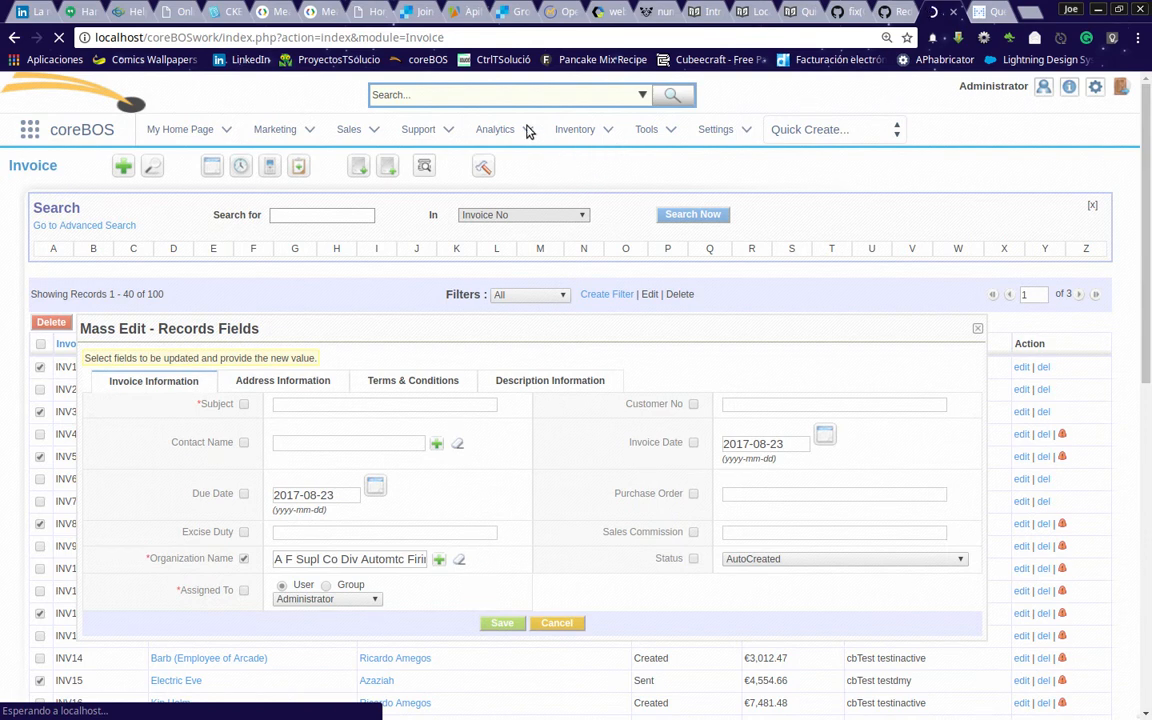
Copy the Invoice list's address and load it in a new browser tab
drag(460, 41, 22, 16)
key(ctrl+c)
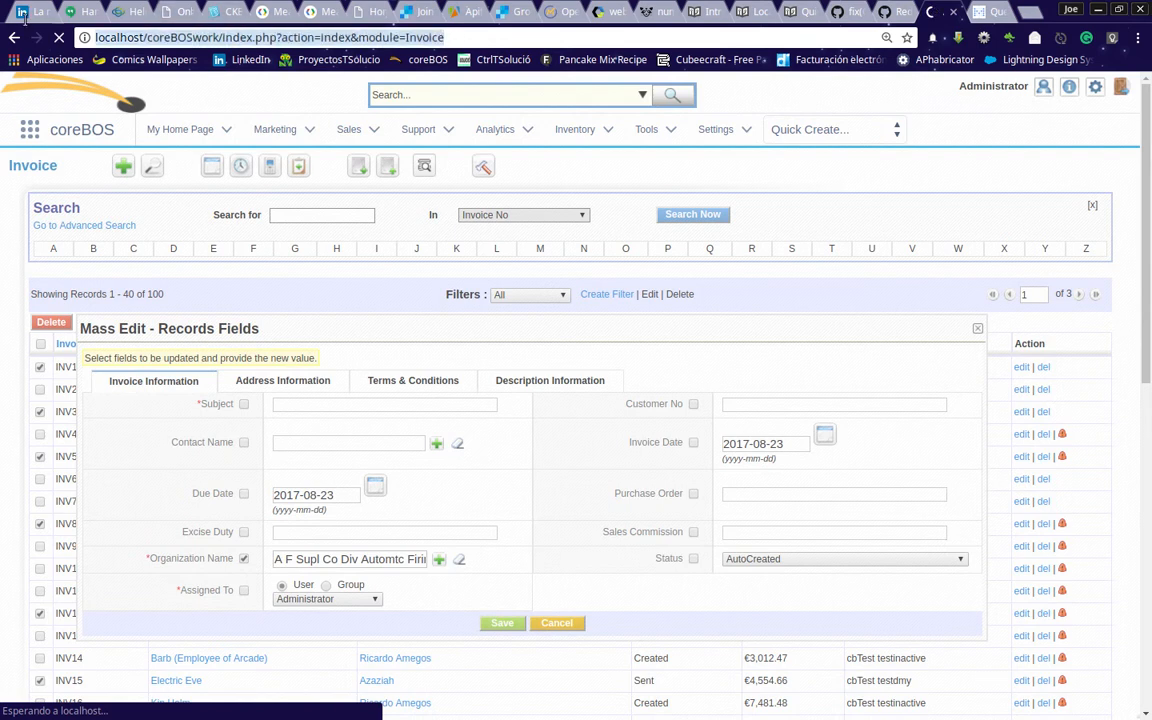
key(ctrl+t)
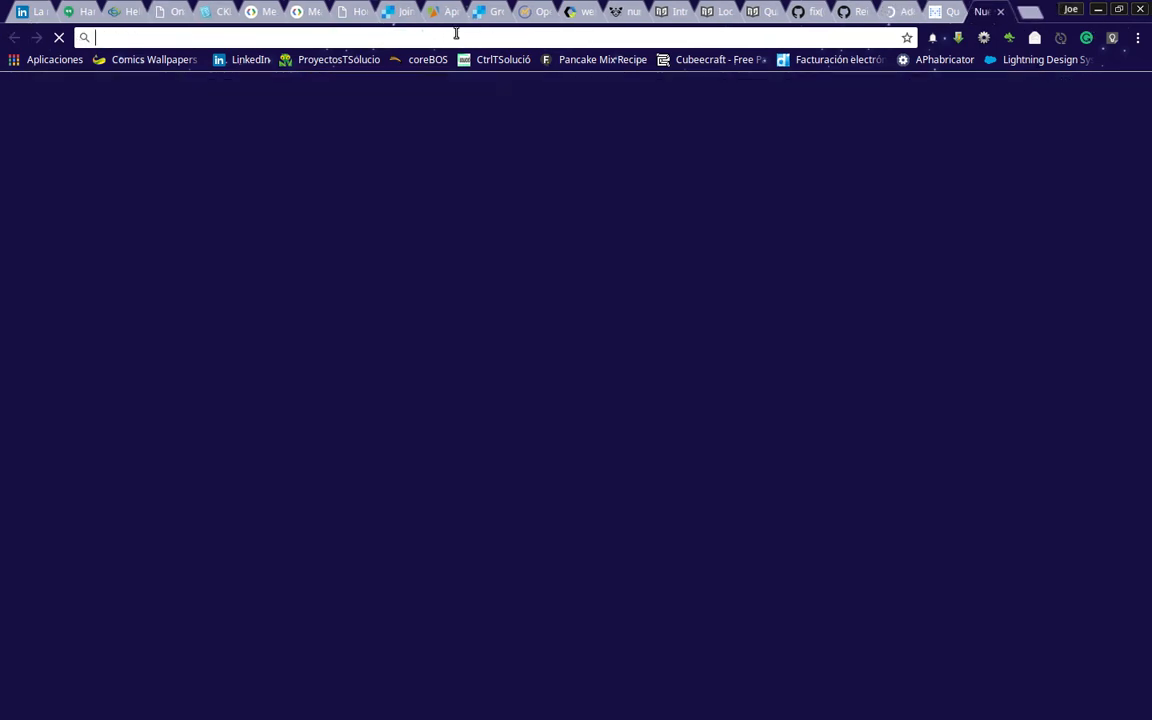
key(ctrl+v)
key(Return)
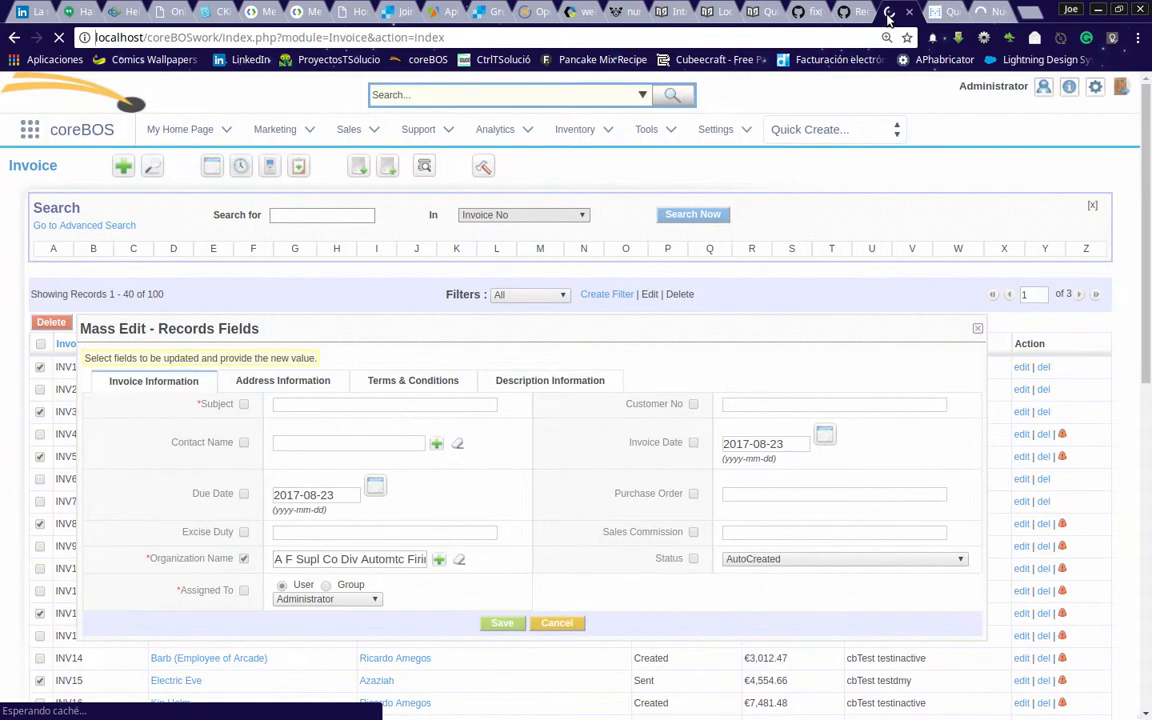
Select invoices INV31, INV33, INV35 and INV37 in the Invoice list and open Mass Edit for them
scroll(90, 610, down, 6)
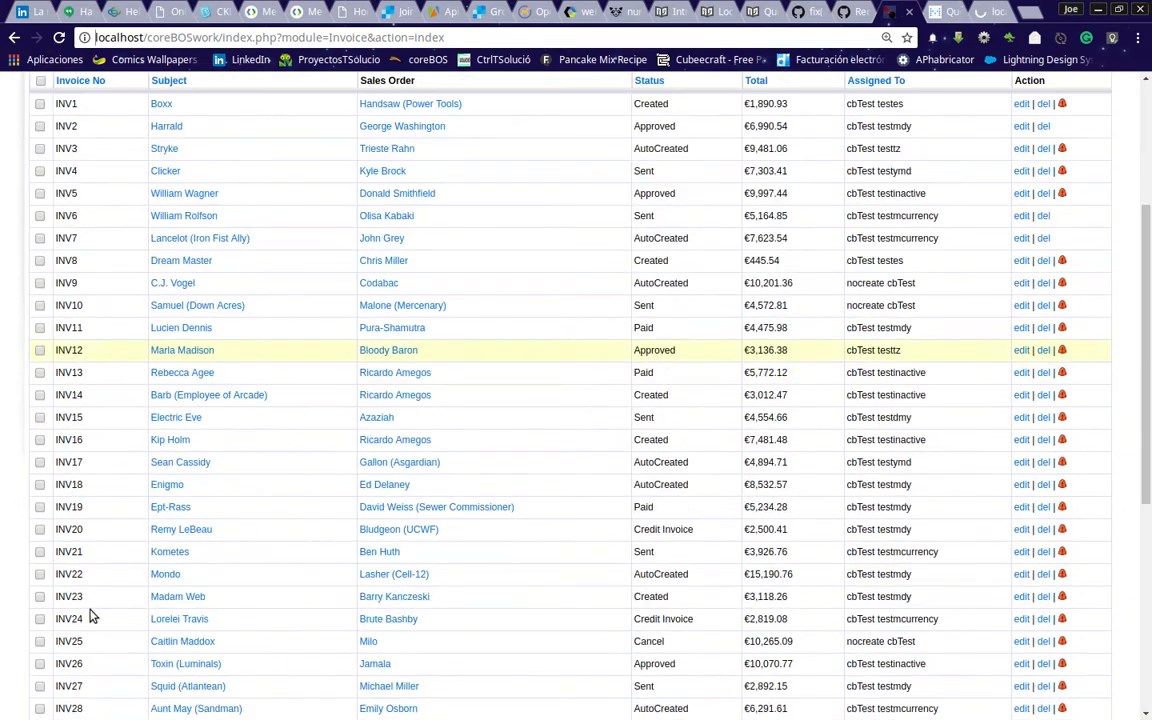
click(40, 580)
click(40, 535)
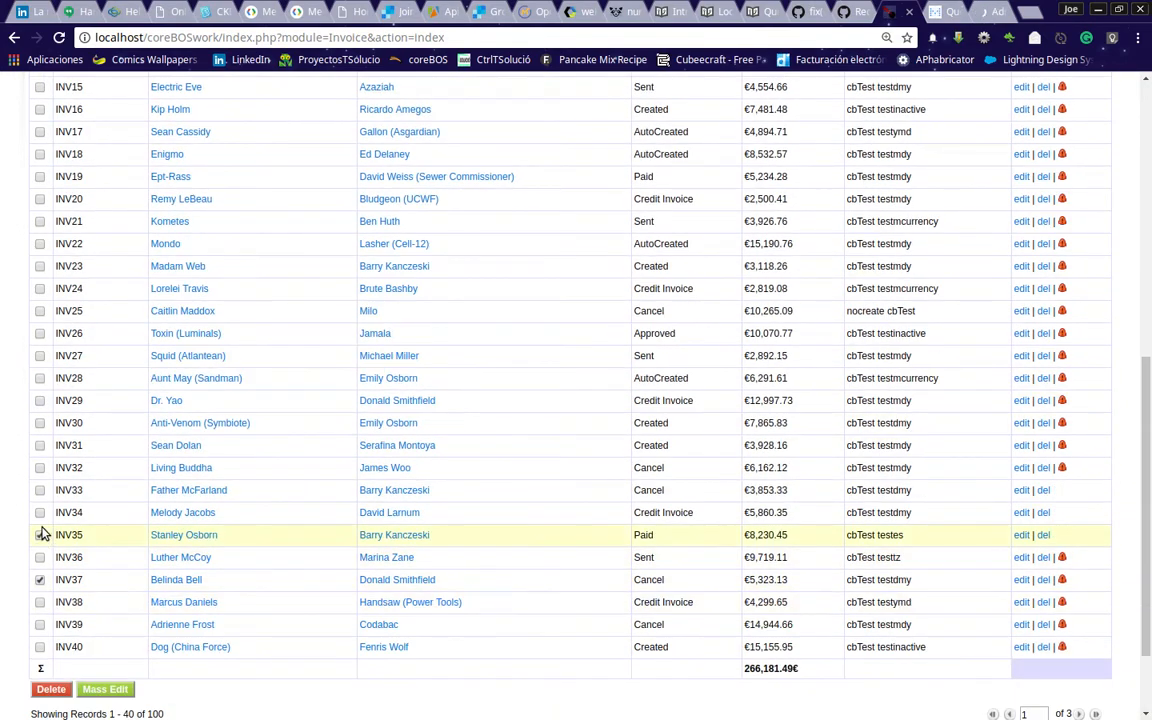
click(40, 490)
scroll(47, 450, up, 6)
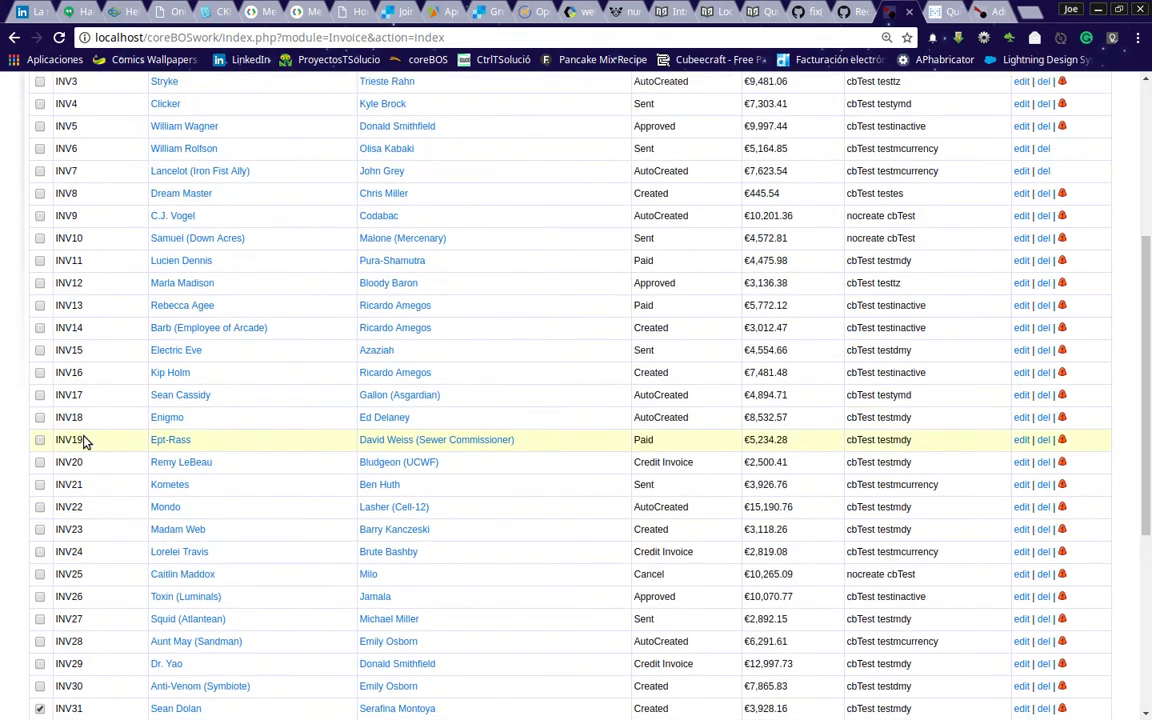
click(112, 325)
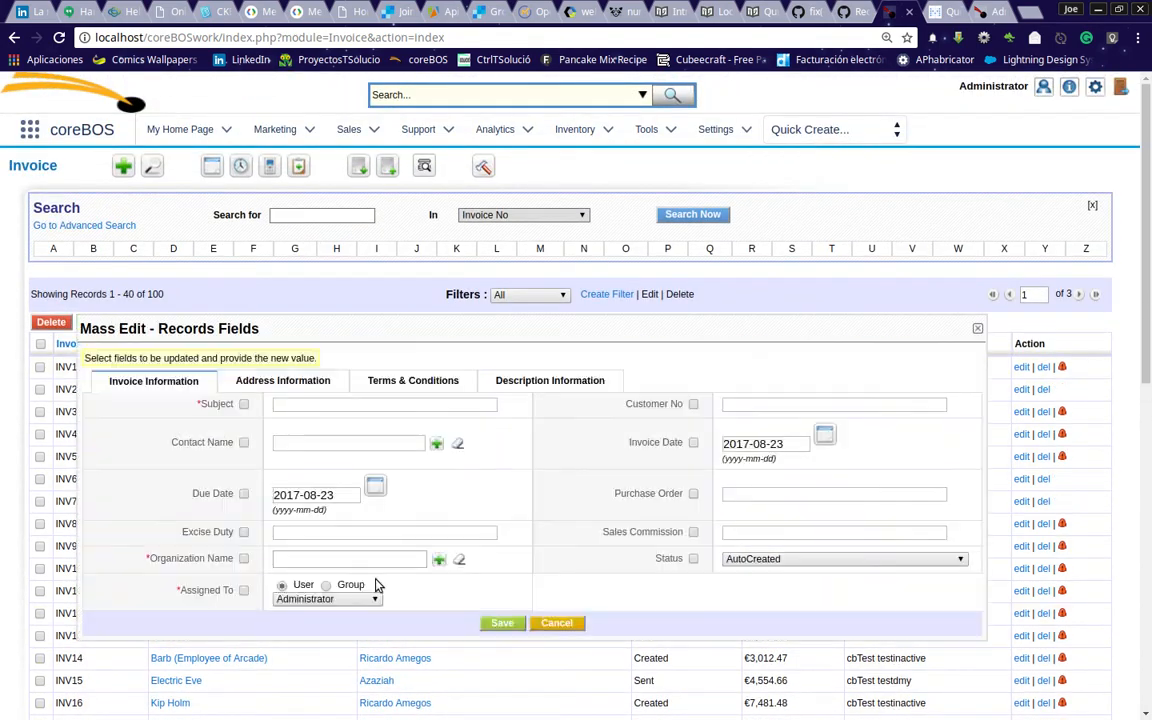
Mark Organization Name for updating, set it to Sherpa Corp with the offered address selection, and save the mass edit
click(243, 560)
click(439, 559)
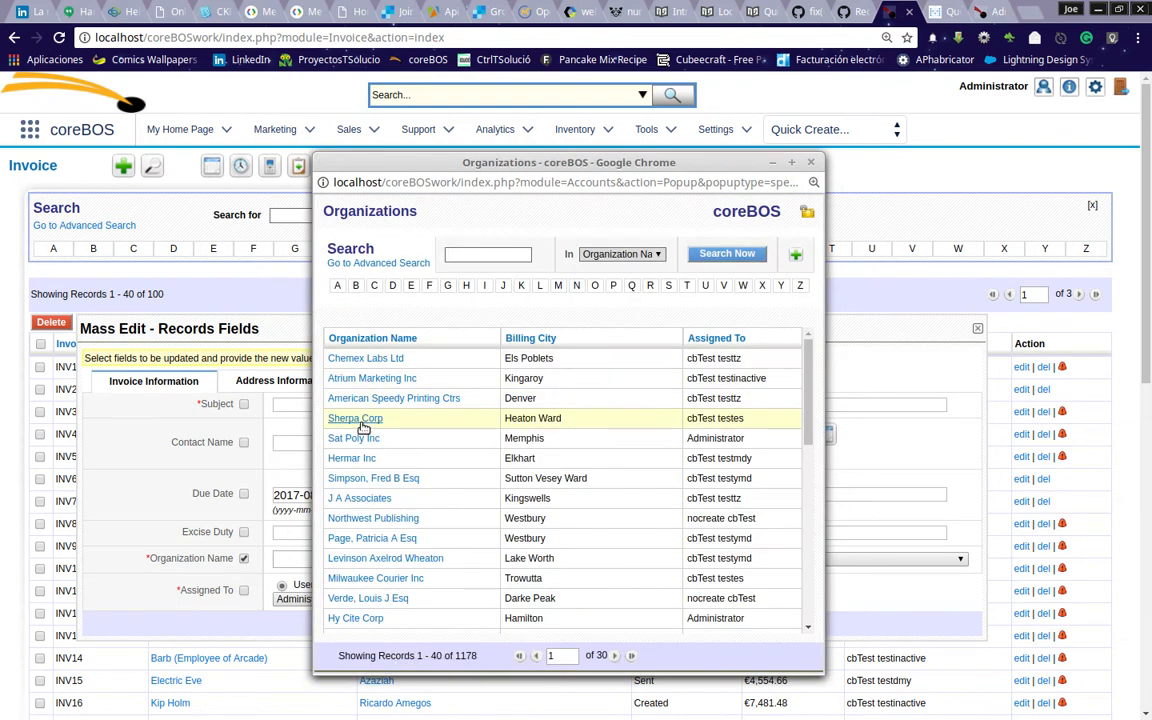
click(358, 418)
click(562, 400)
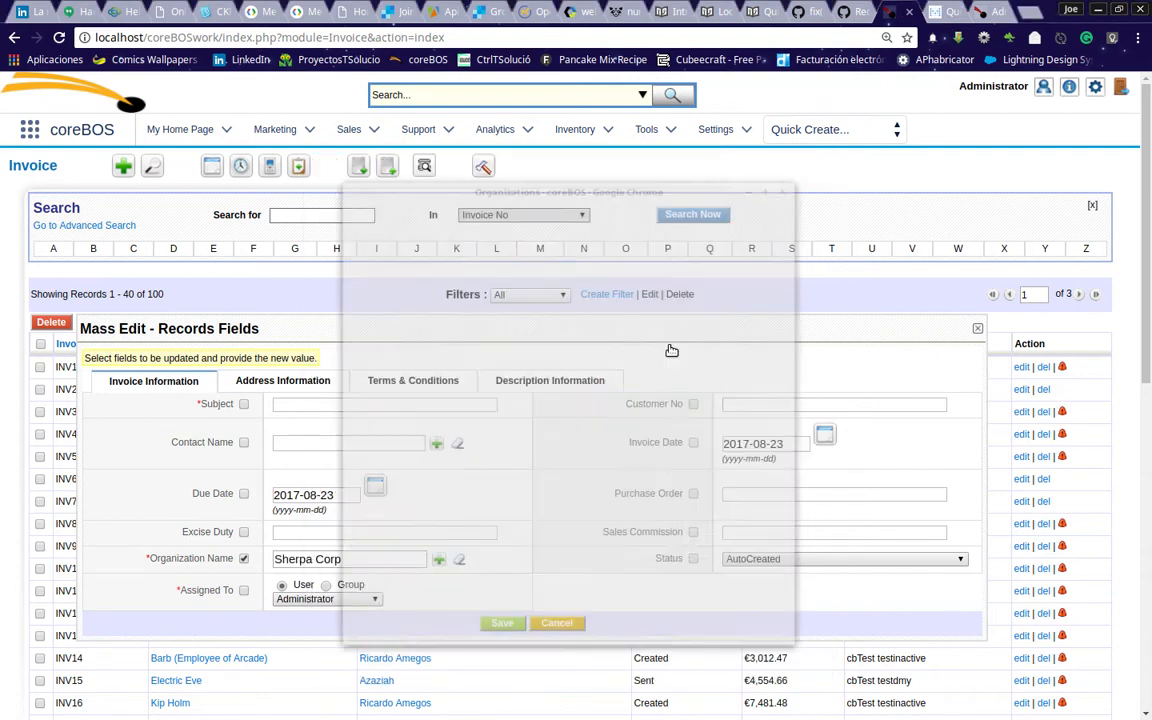
click(515, 624)
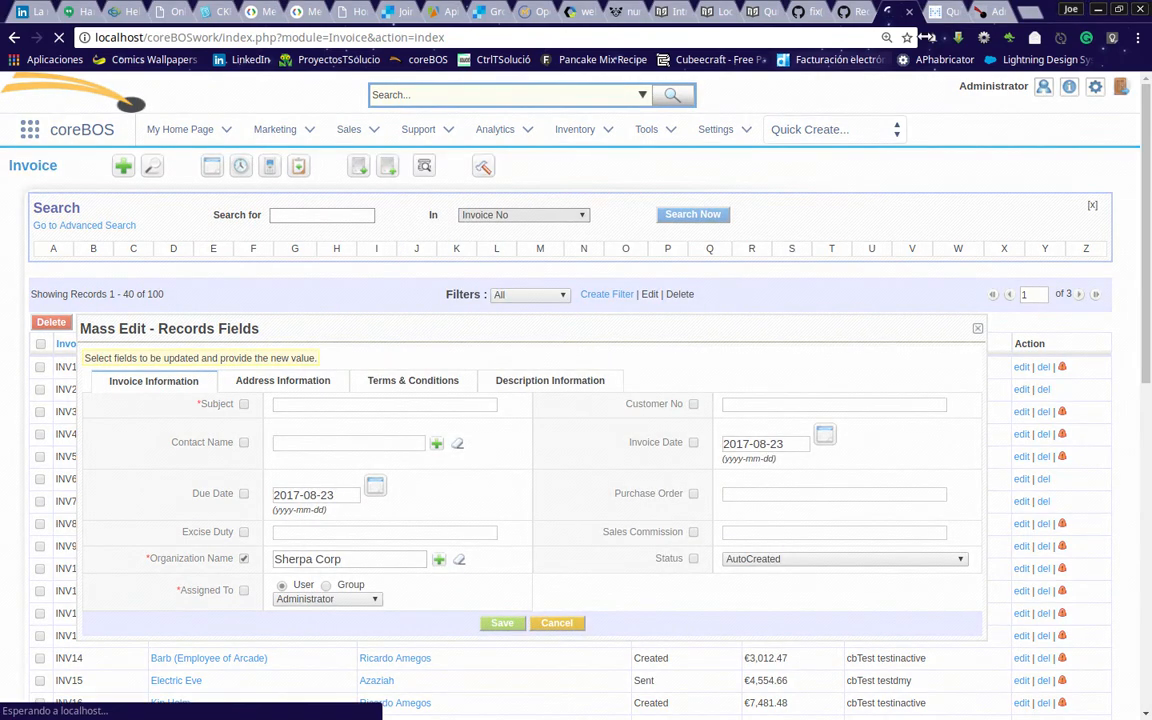
Switch to Spoon, run the coreBOS2BI job locally and follow its job metrics through to the last entry
click(981, 12)
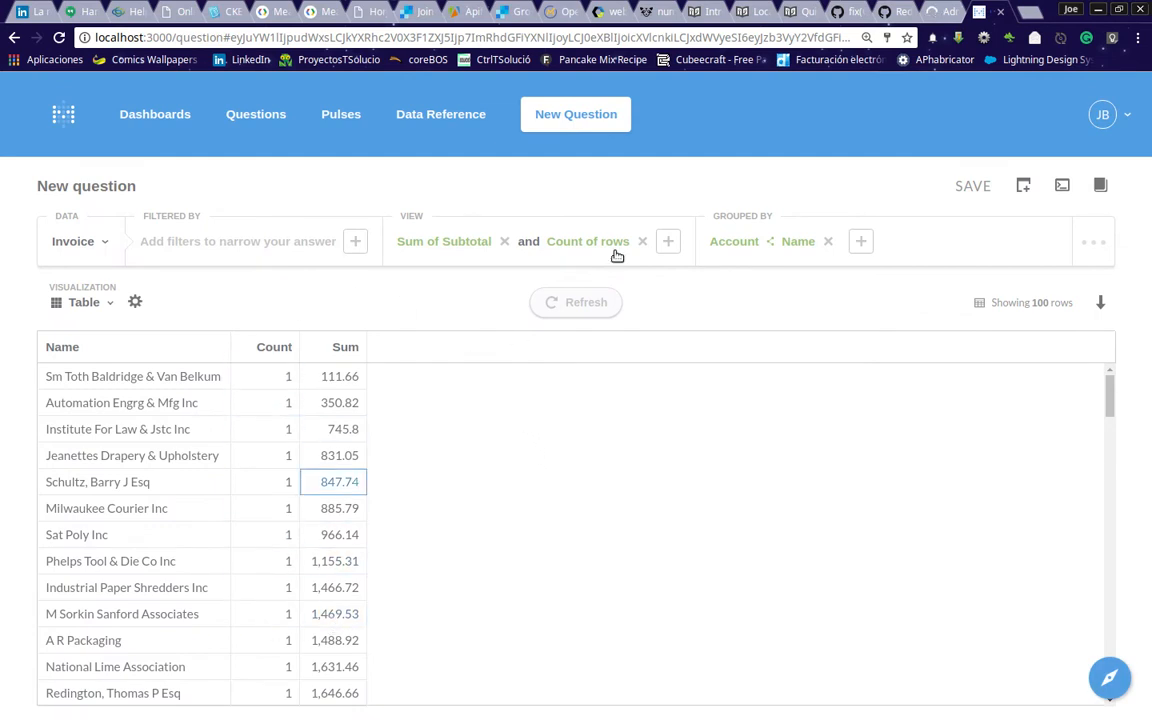
click(932, 12)
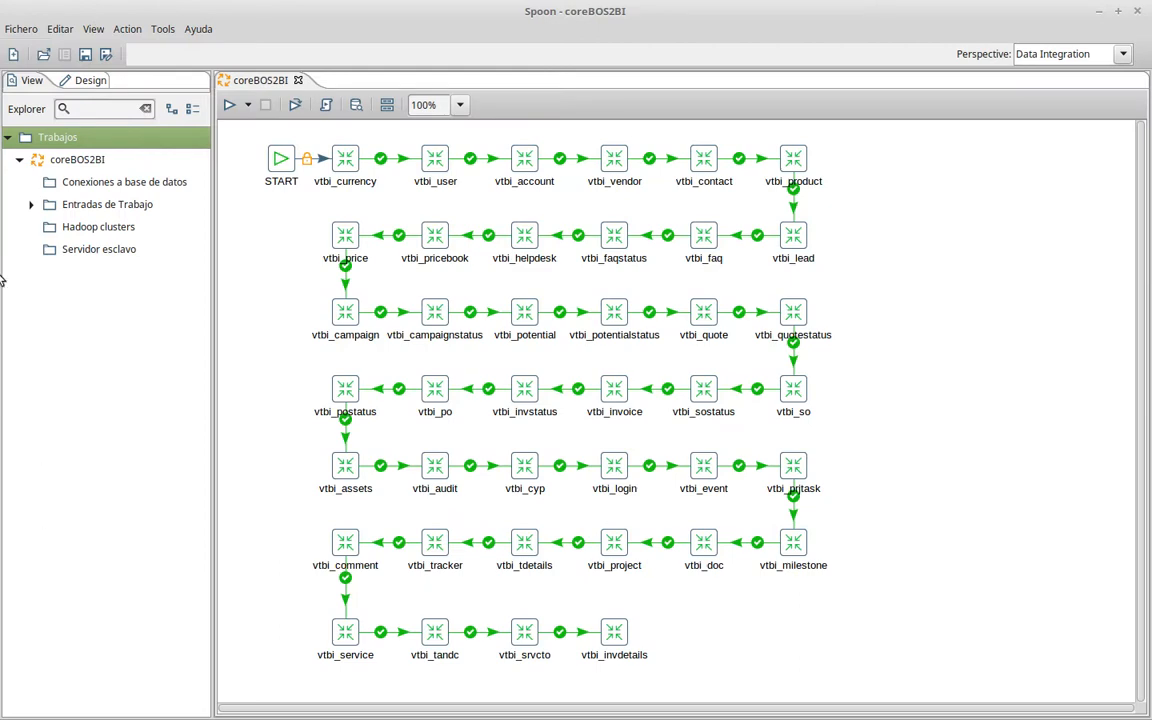
click(229, 106)
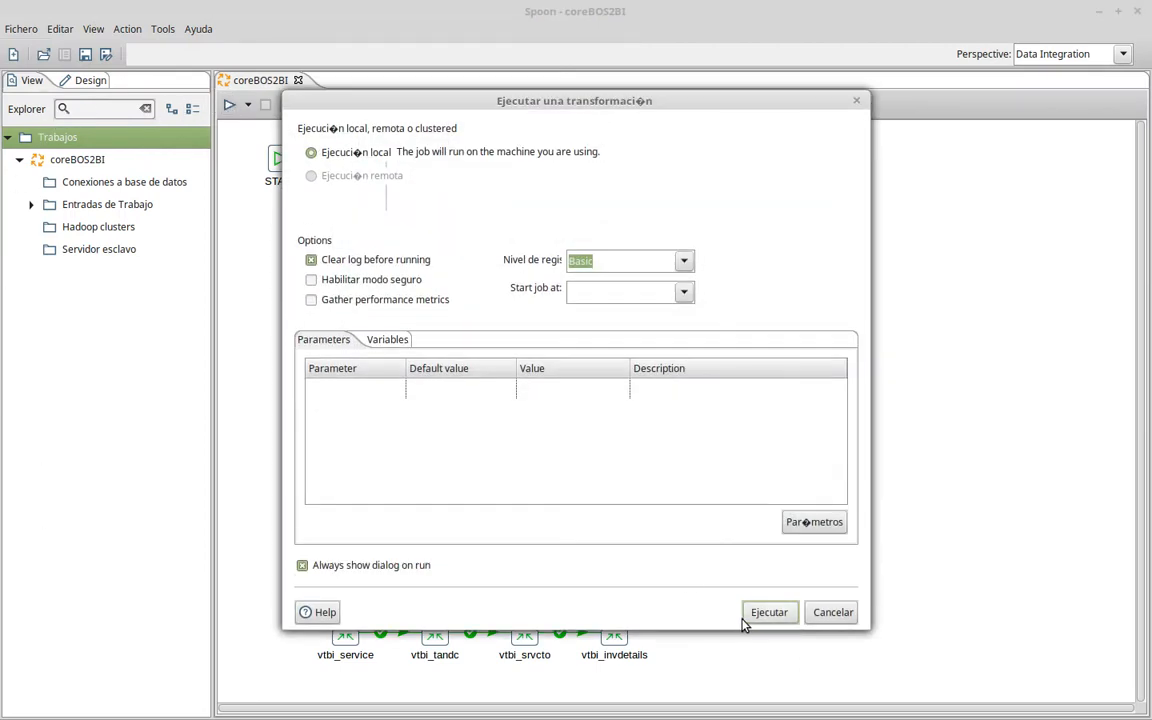
click(766, 612)
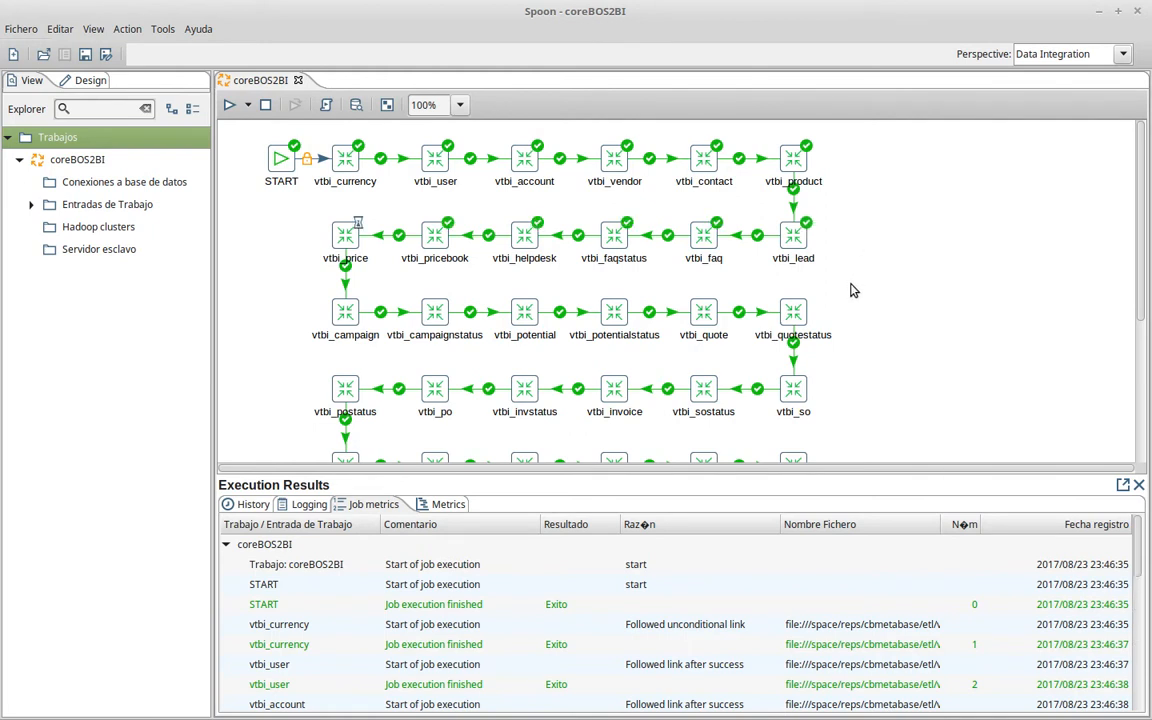
scroll(853, 290, down, 3)
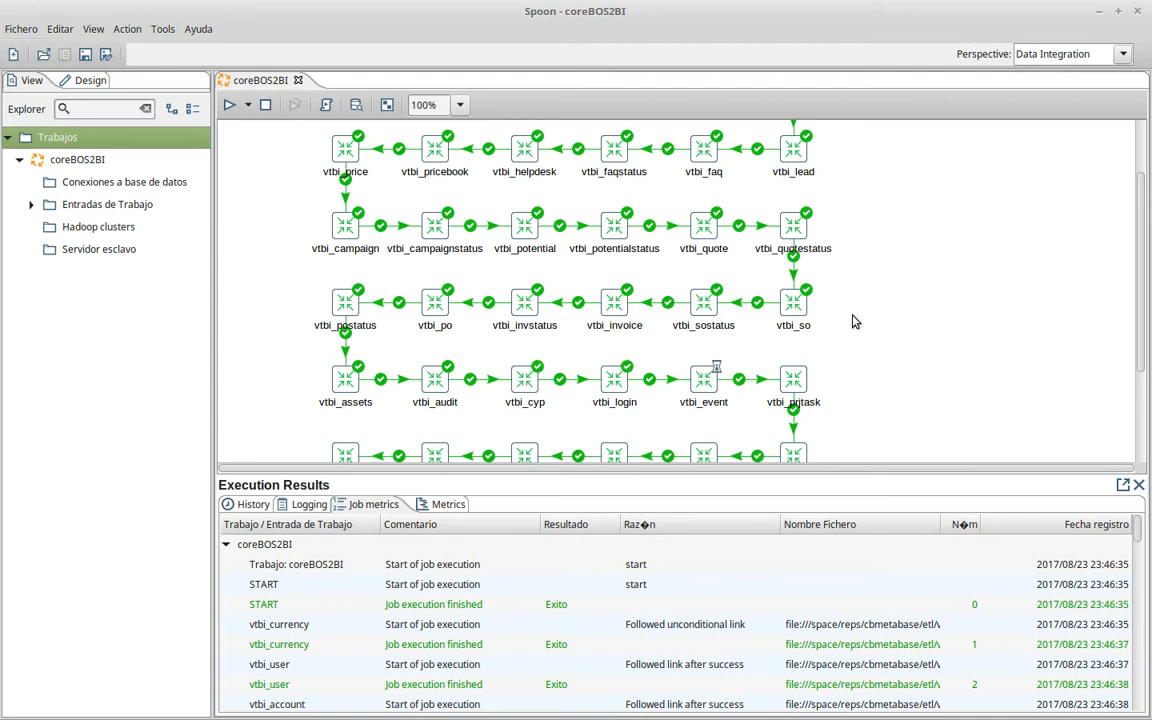
scroll(856, 323, down, 3)
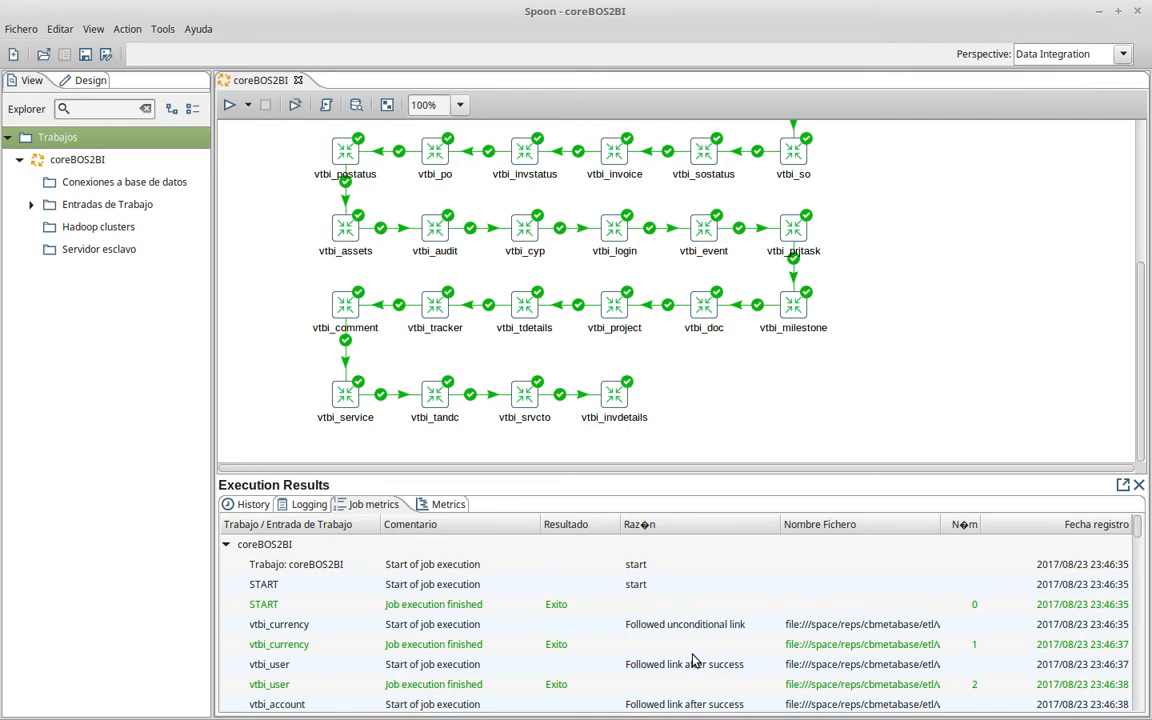
scroll(693, 661, down, 20)
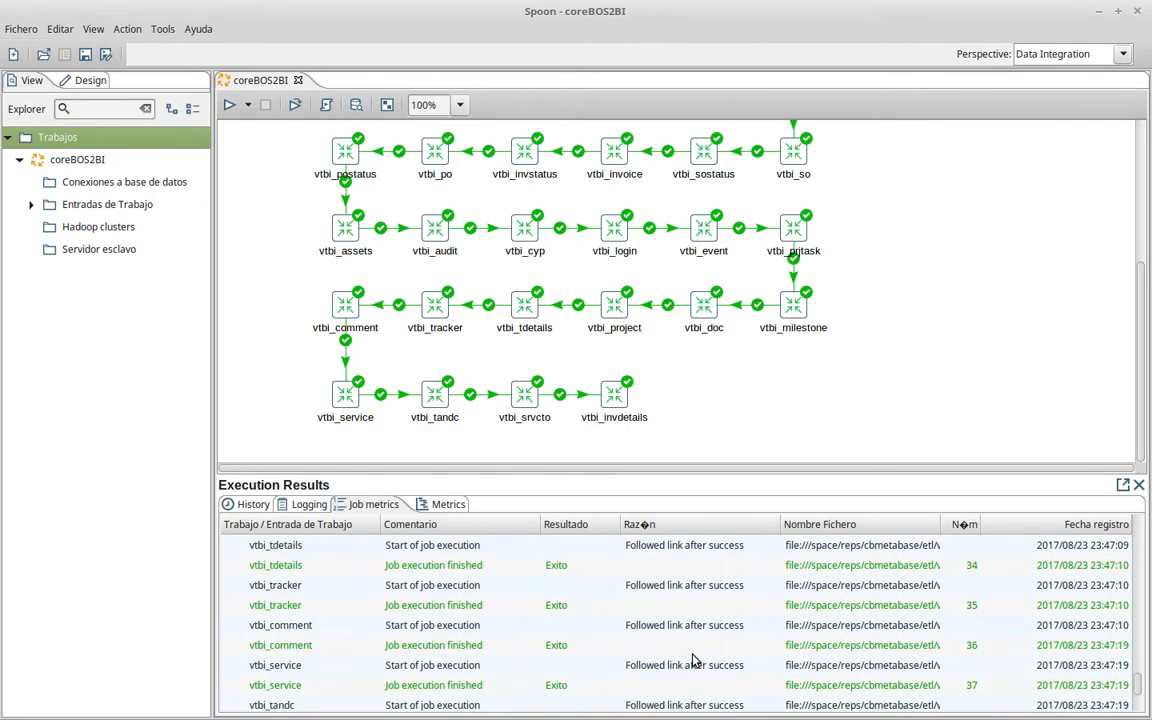
scroll(693, 661, down, 2)
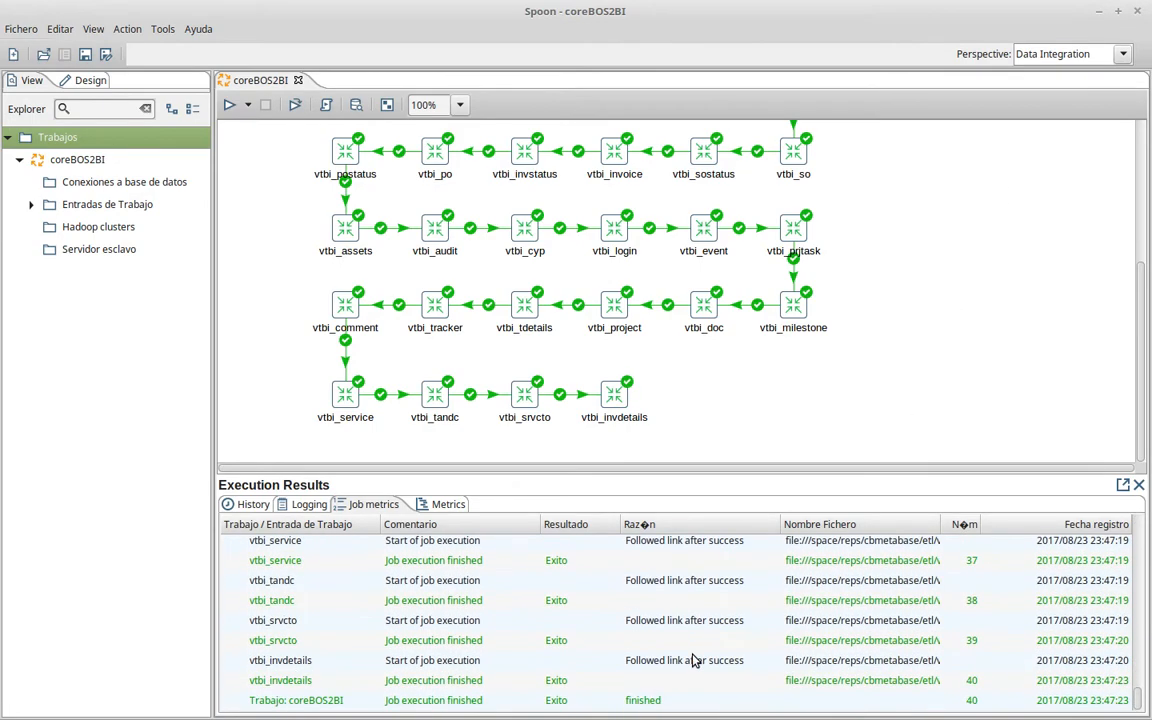
Return to Metabase, refresh the invoice question grouped by account name and look through the table rows
click(1100, 13)
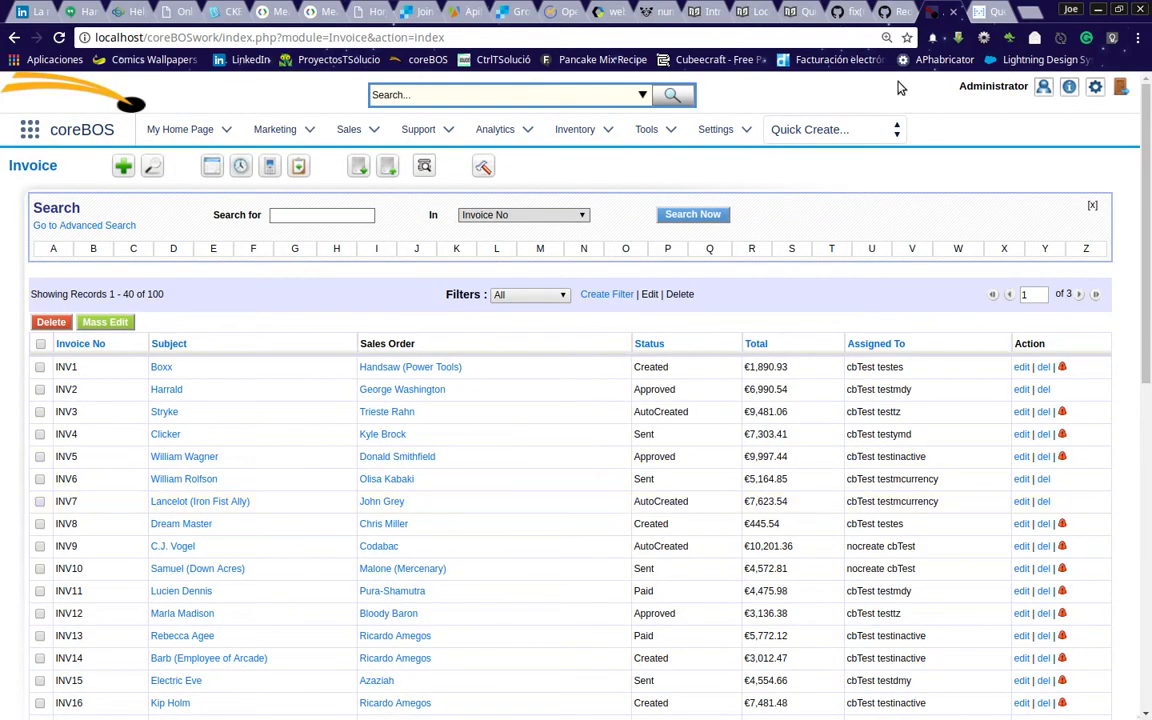
click(976, 12)
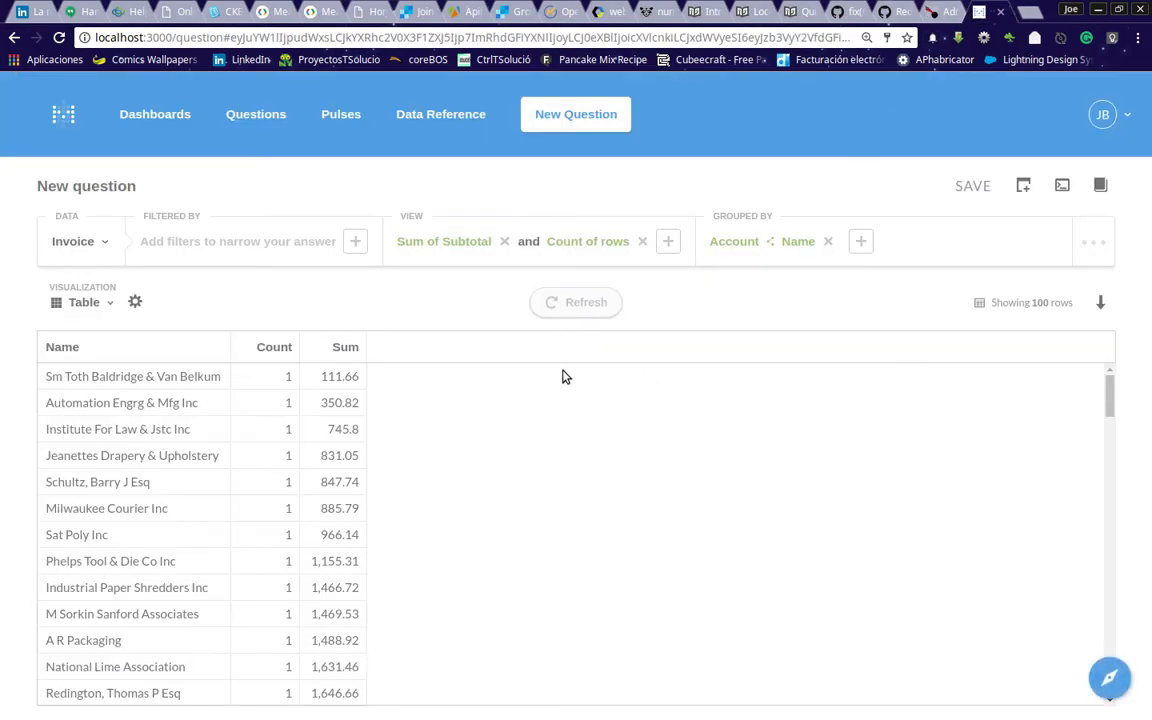
click(577, 305)
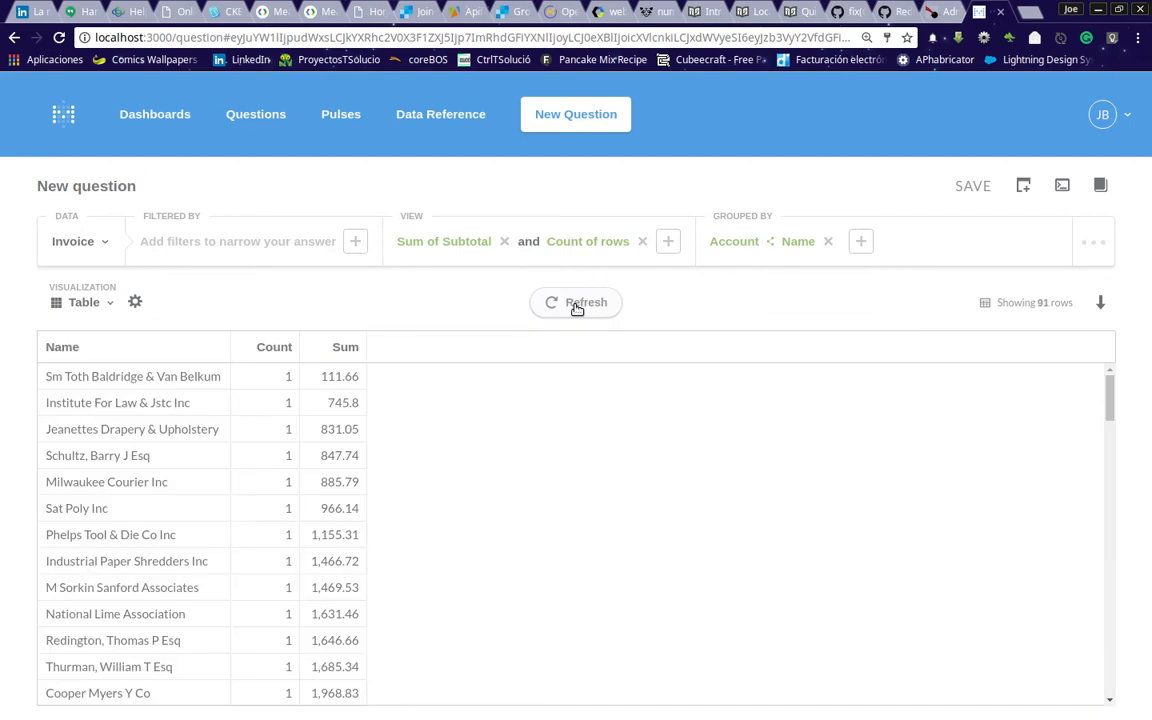
scroll(468, 504, down, 3)
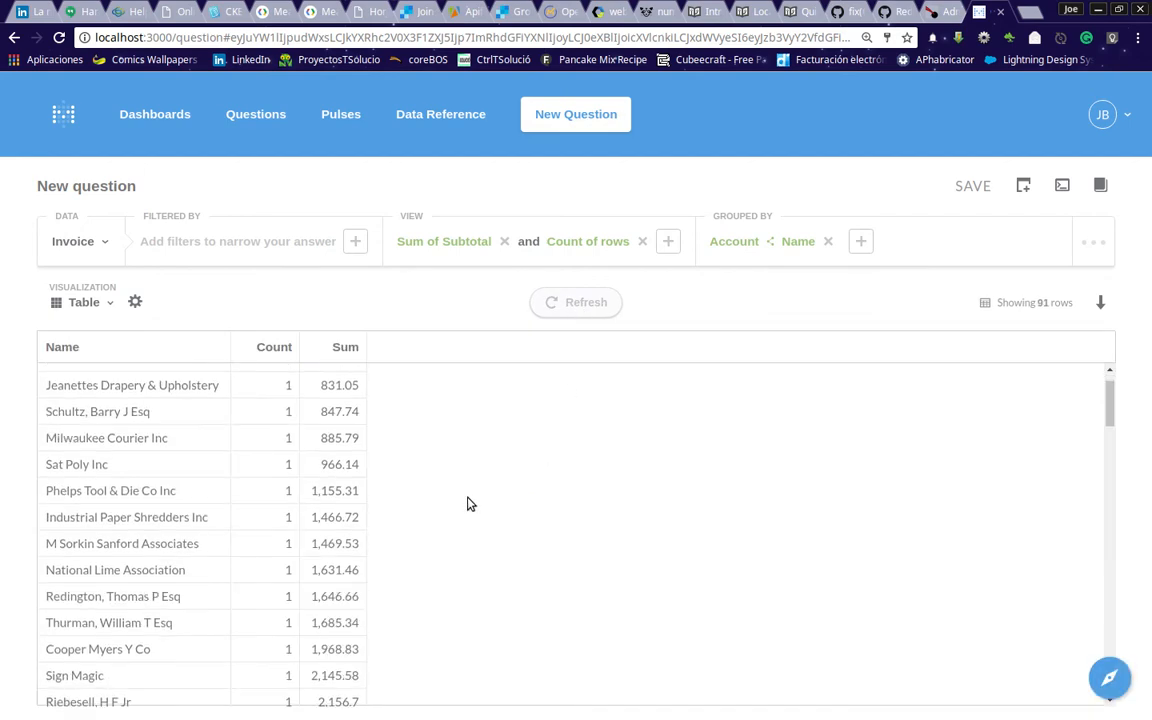
scroll(468, 504, down, 10)
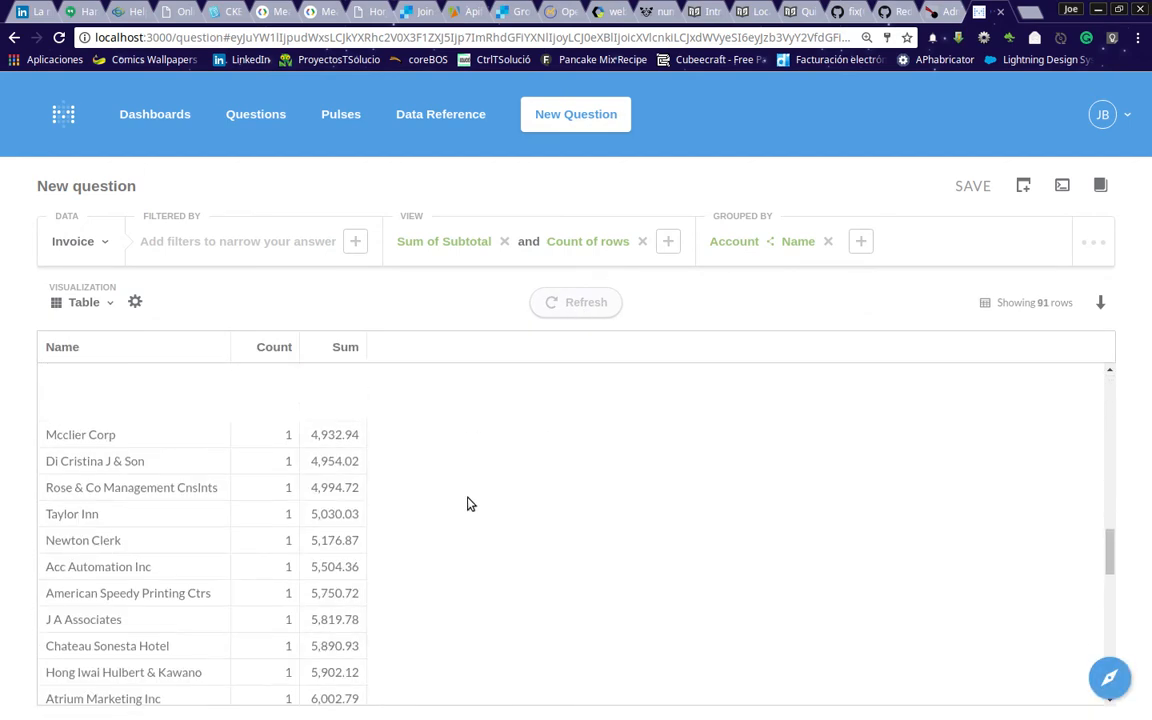
Sort the grouped invoice table by Count in descending order
scroll(468, 504, up, 4)
scroll(468, 504, up, 10)
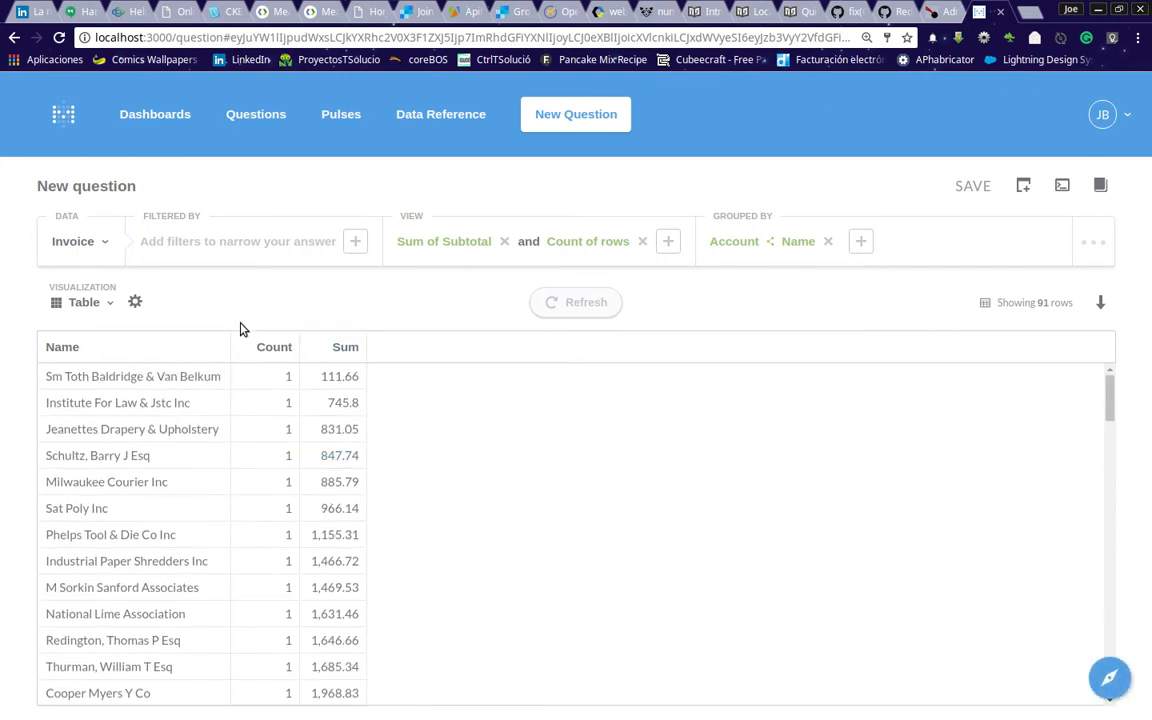
click(269, 345)
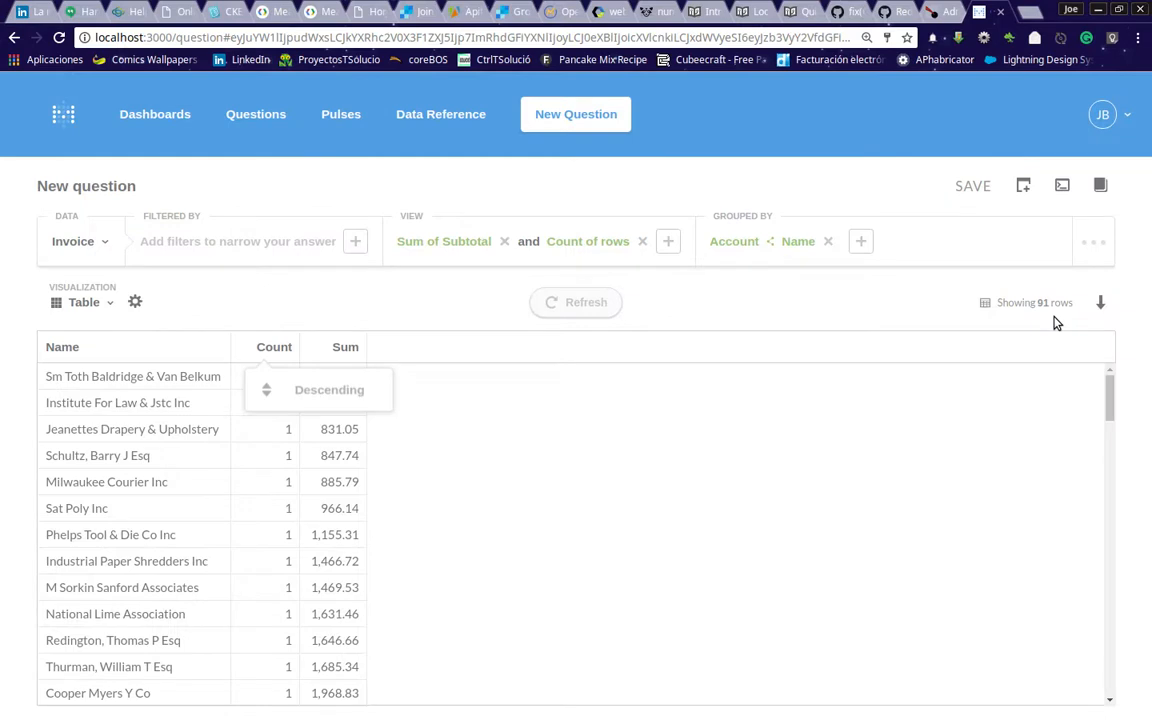
click(340, 392)
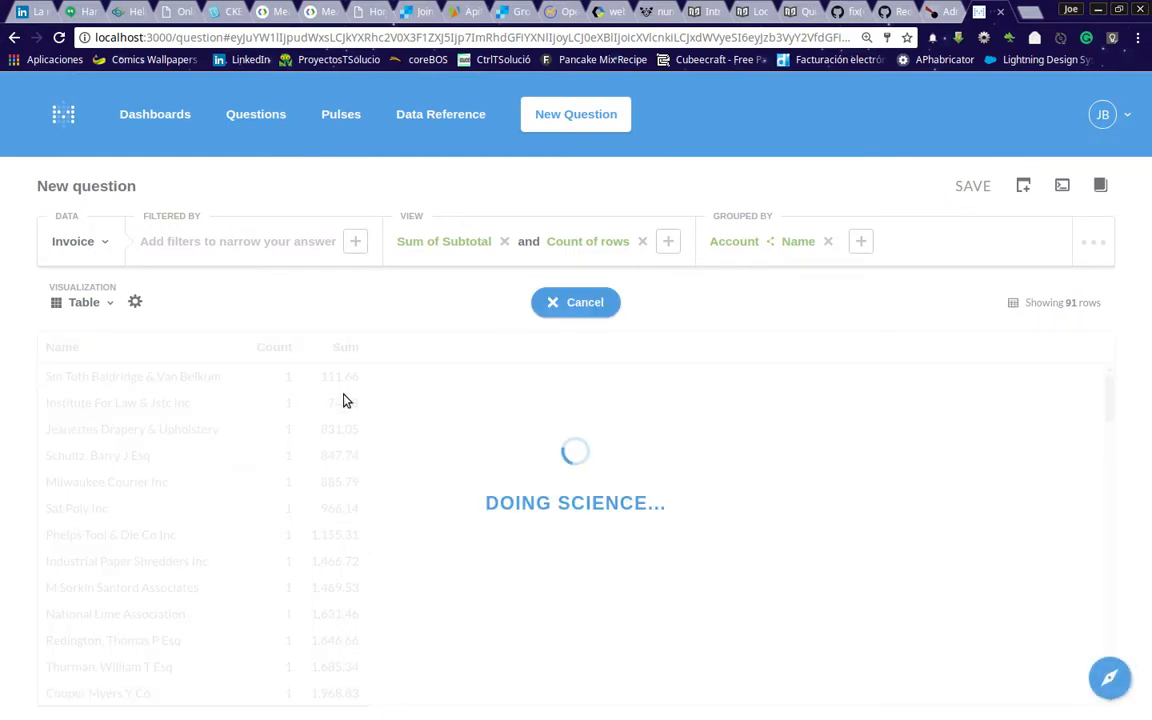
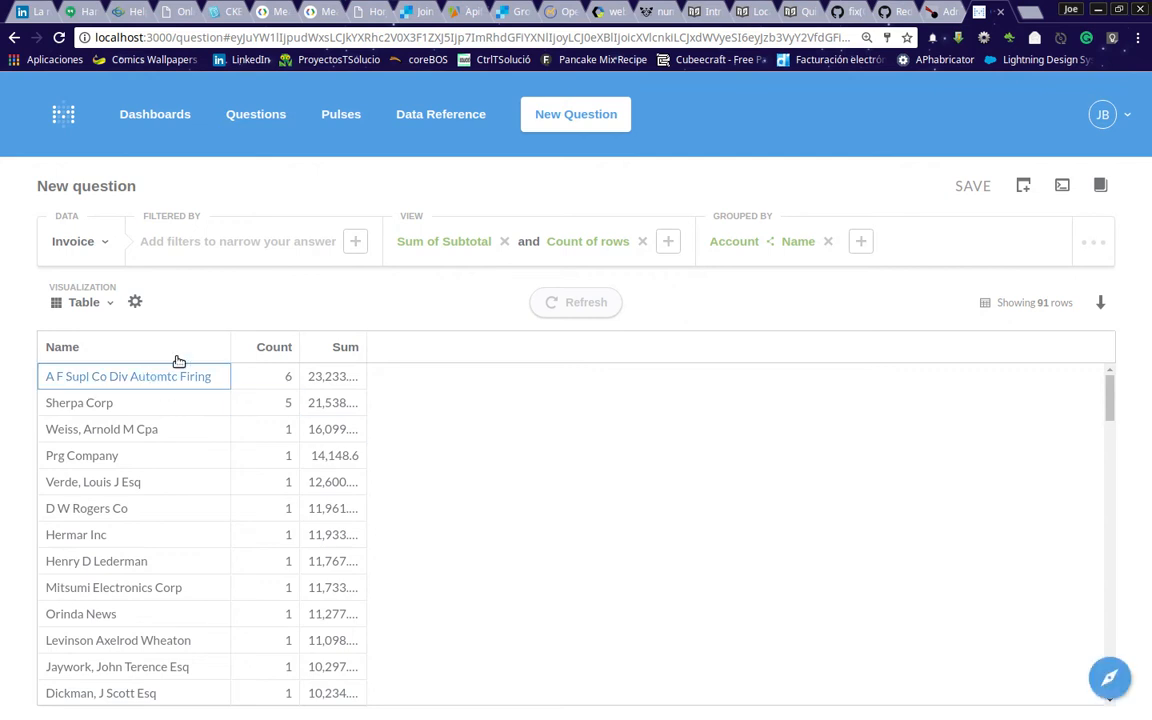
Start a new question on the Invoice table of the coreBOS database
click(599, 126)
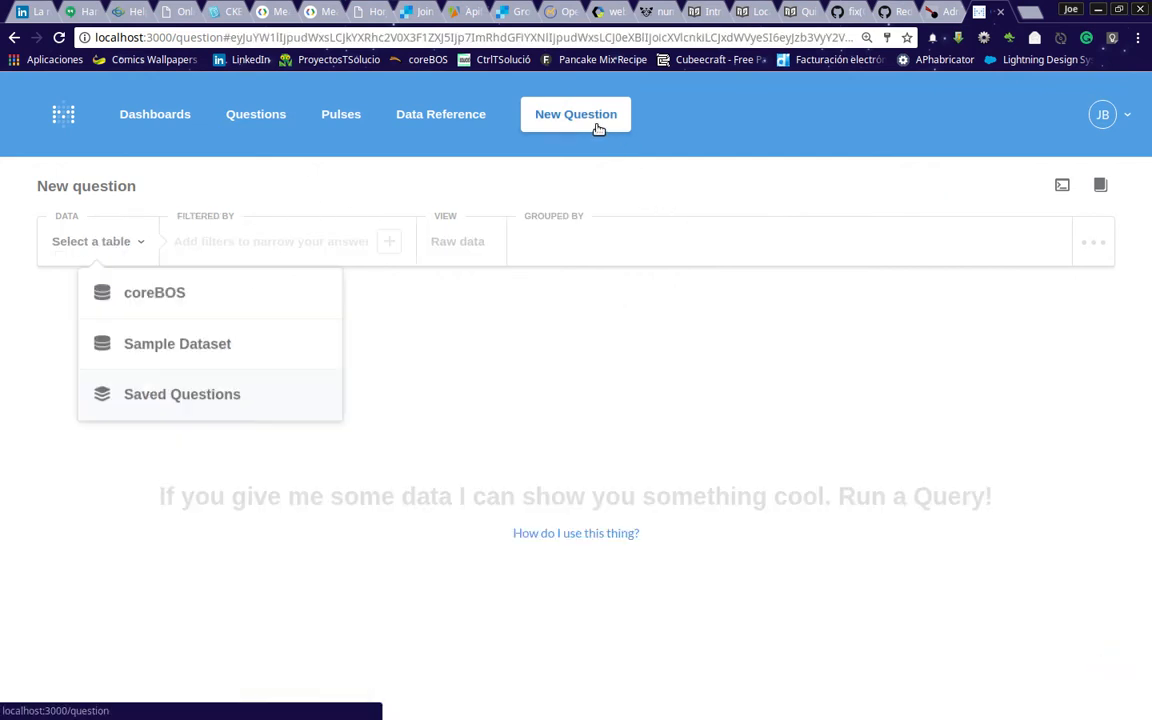
click(145, 298)
scroll(150, 458, down, 5)
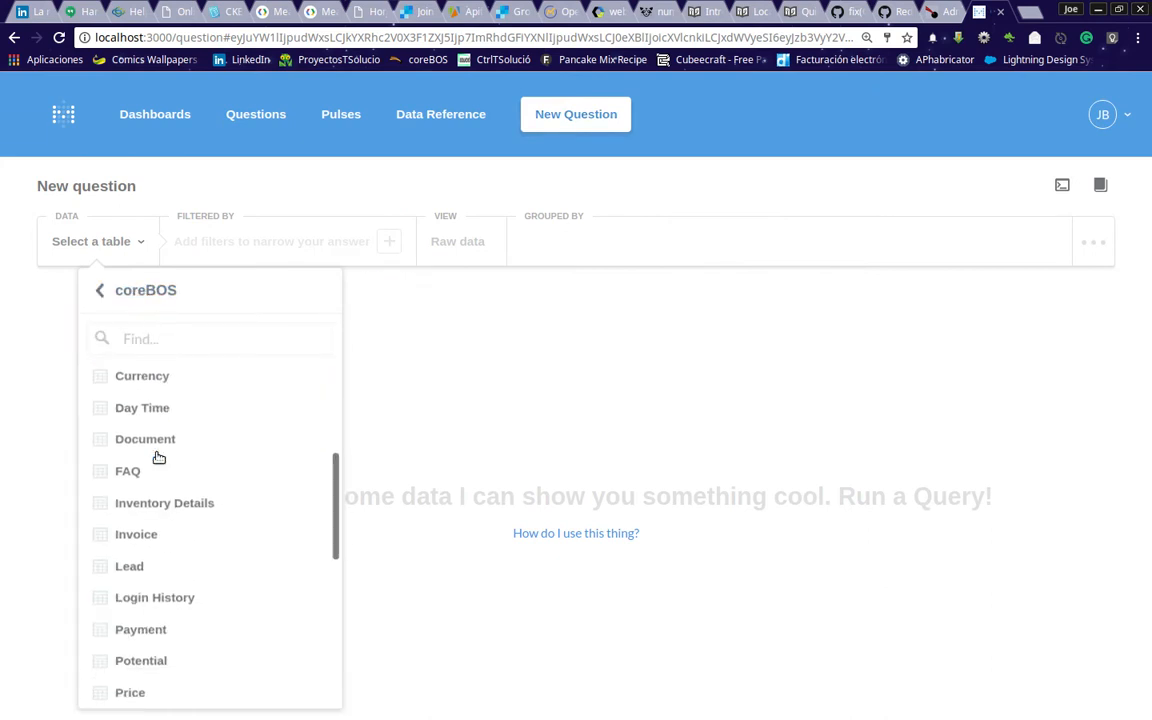
scroll(149, 403, up, 1)
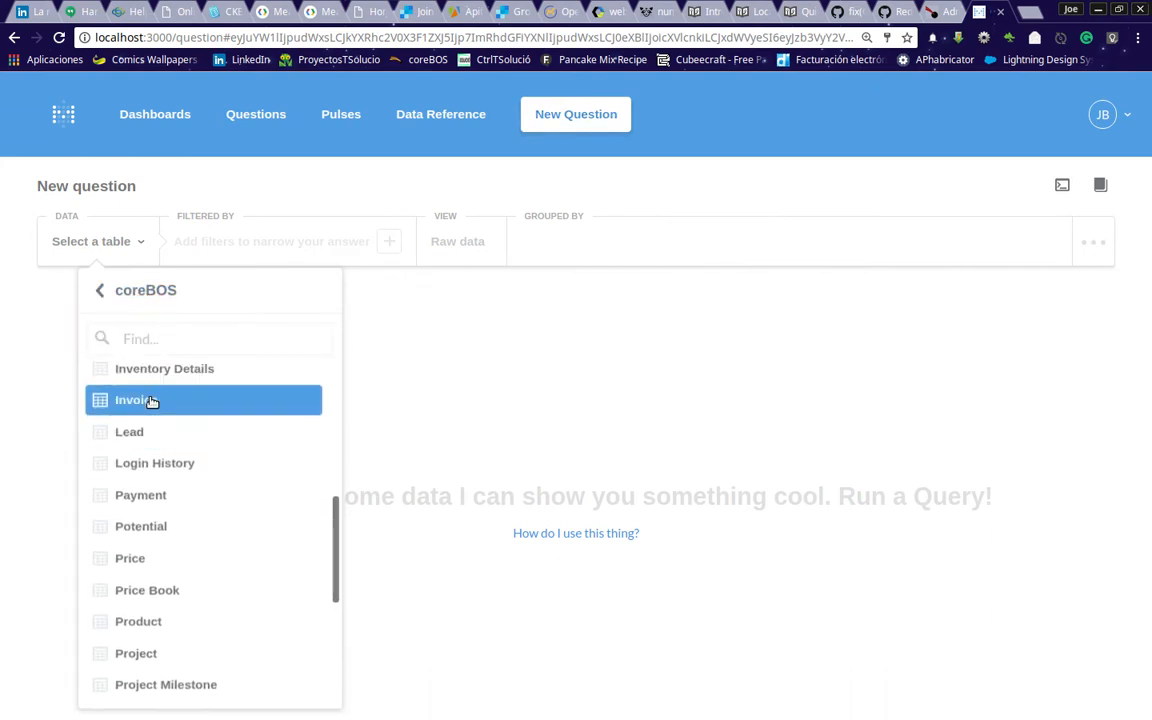
click(149, 401)
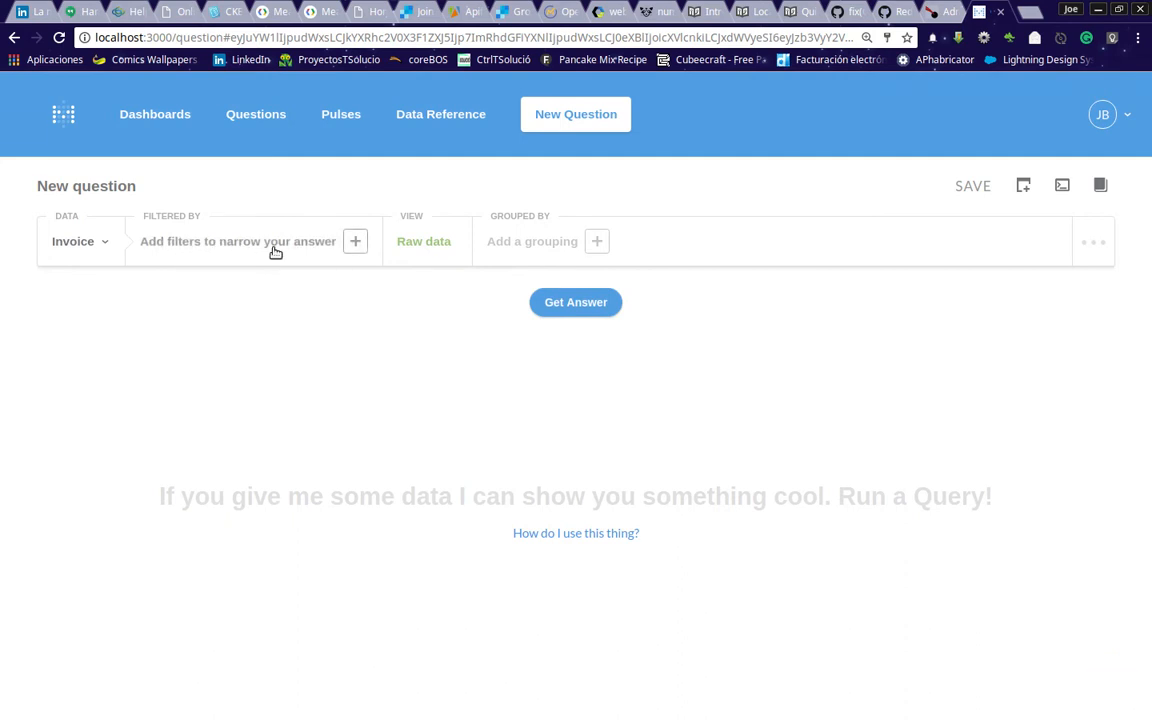
Group the invoice question by Invoice Date
click(522, 242)
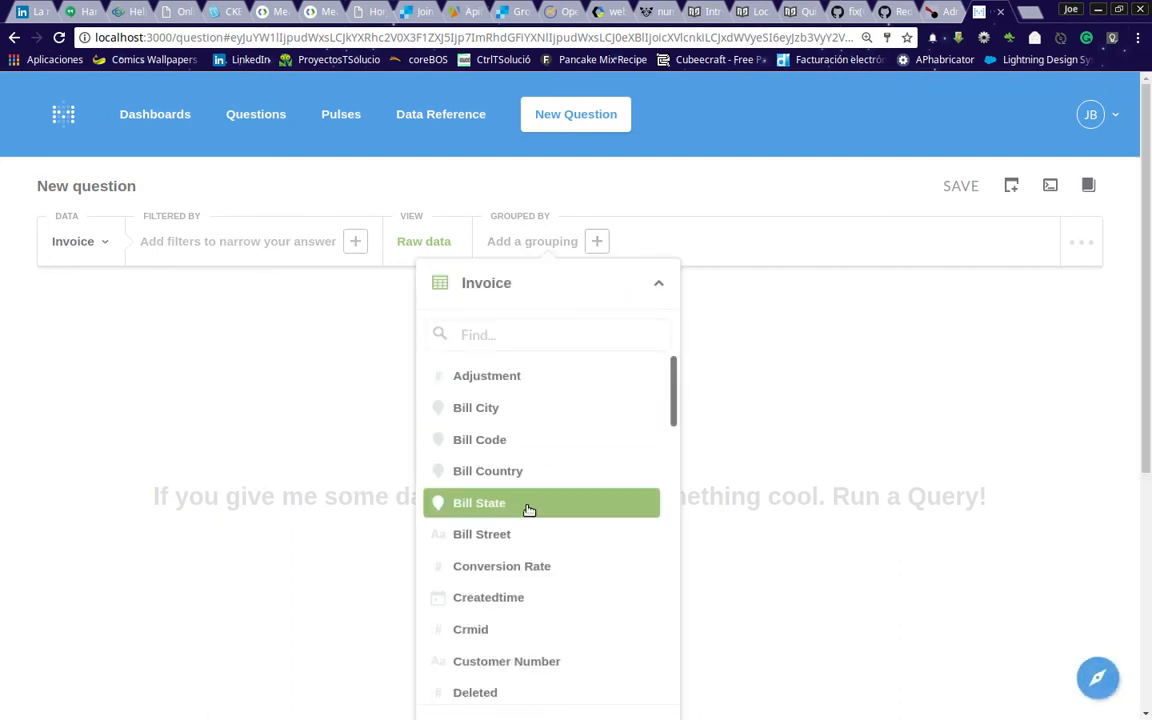
scroll(529, 510, down, 8)
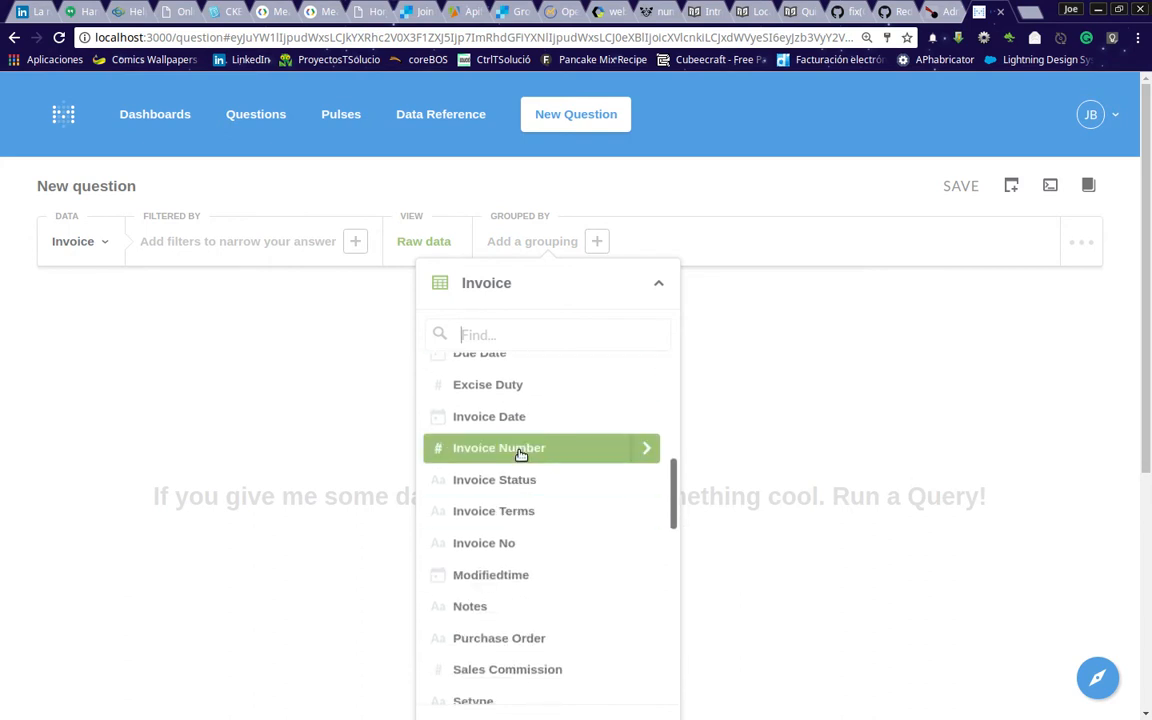
scroll(519, 455, up, 3)
scroll(507, 485, up, 1)
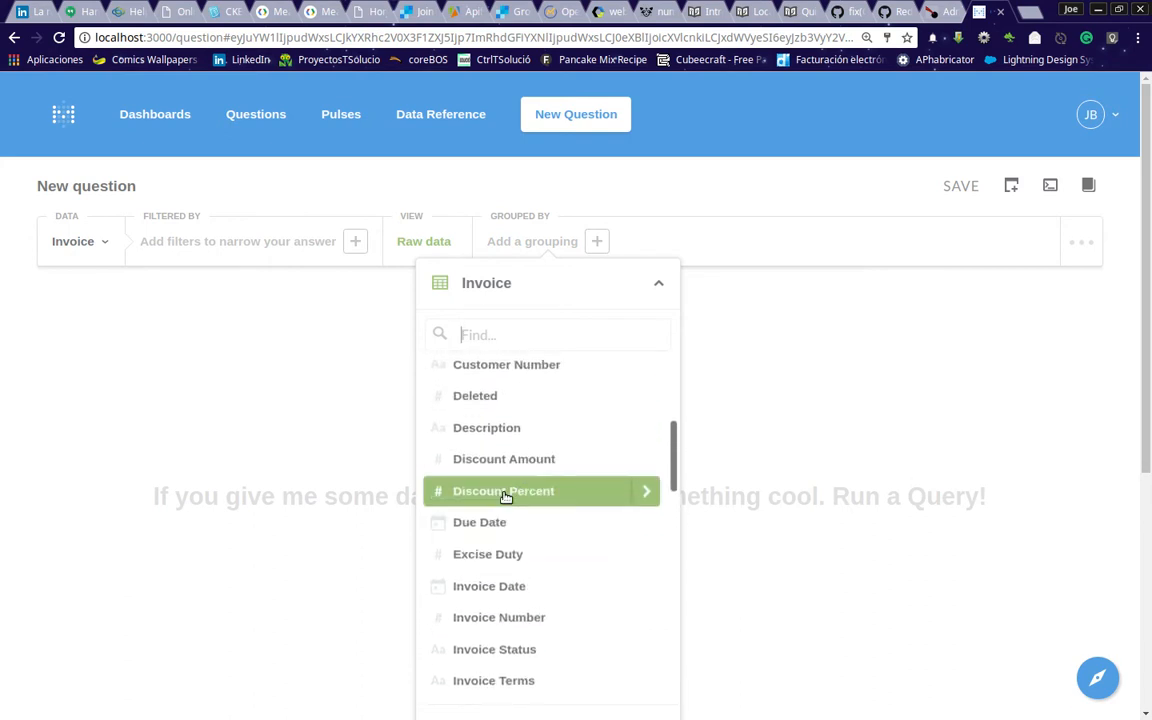
click(503, 587)
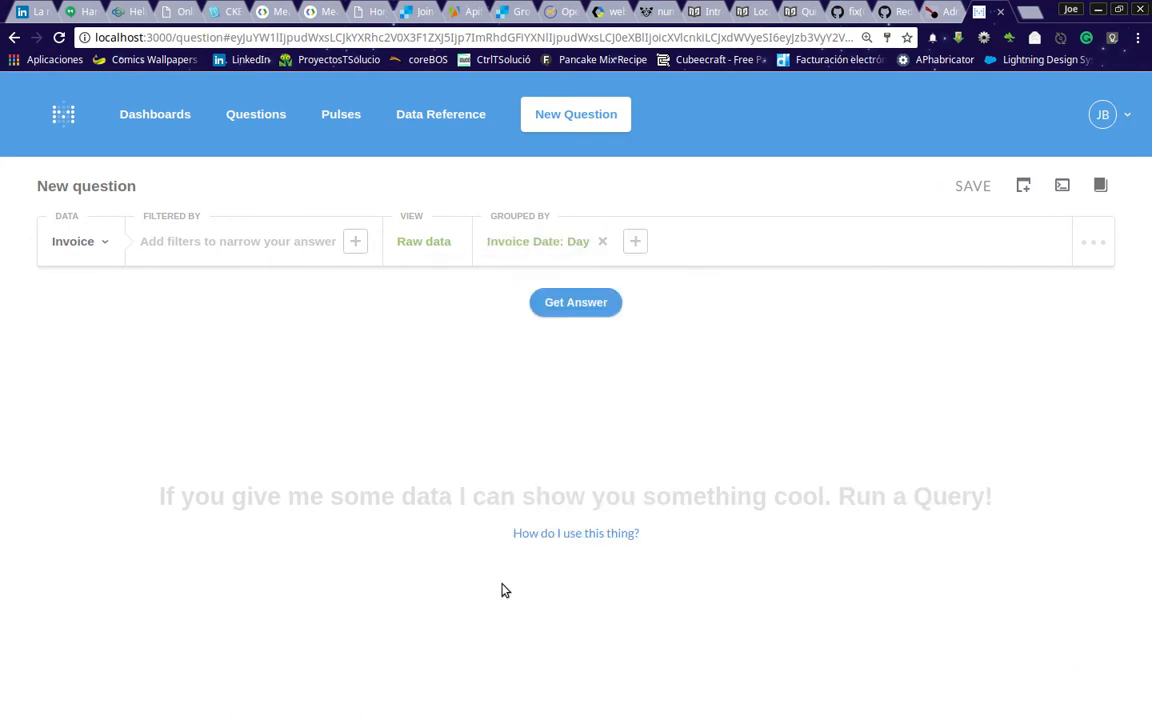
Change the Invoice Date grouping to Month of year and get the answer
click(578, 247)
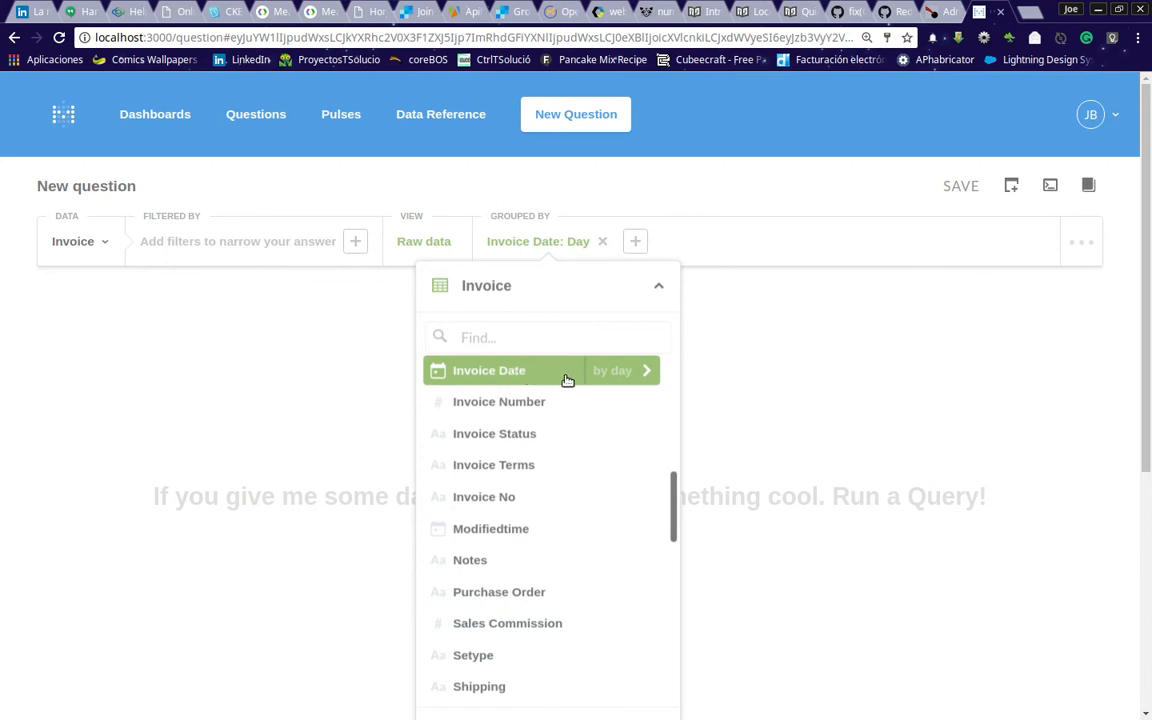
click(625, 375)
scroll(722, 424, down, 2)
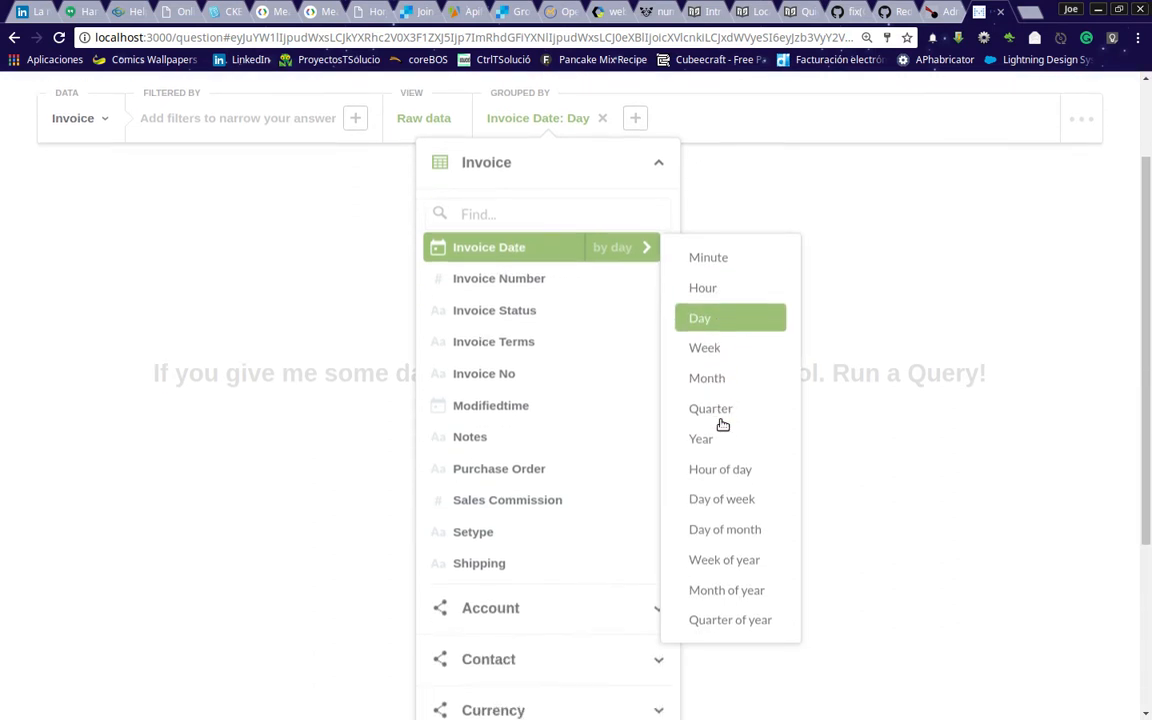
scroll(722, 424, down, 1)
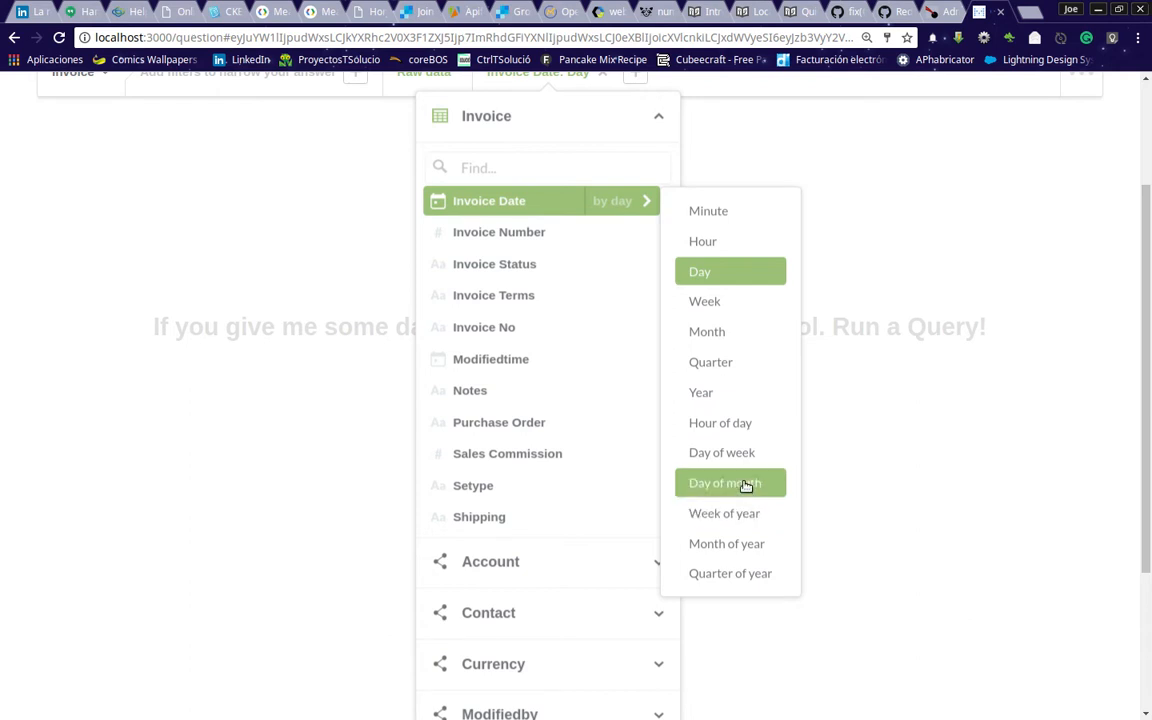
click(727, 544)
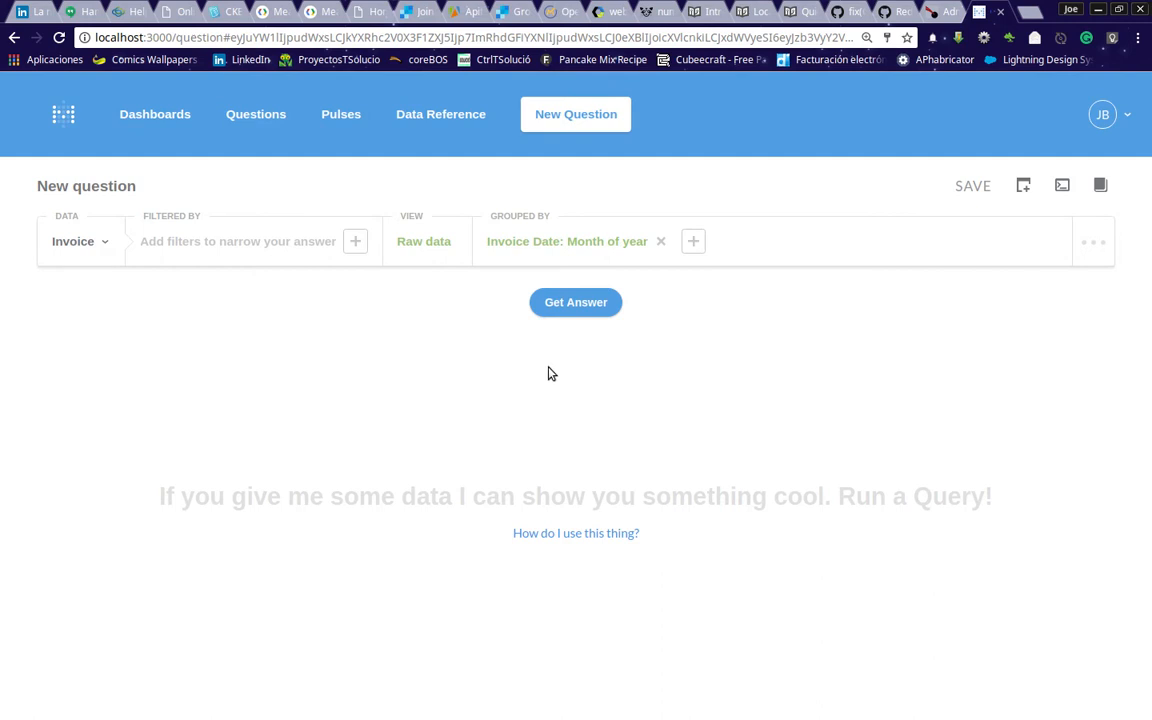
click(556, 310)
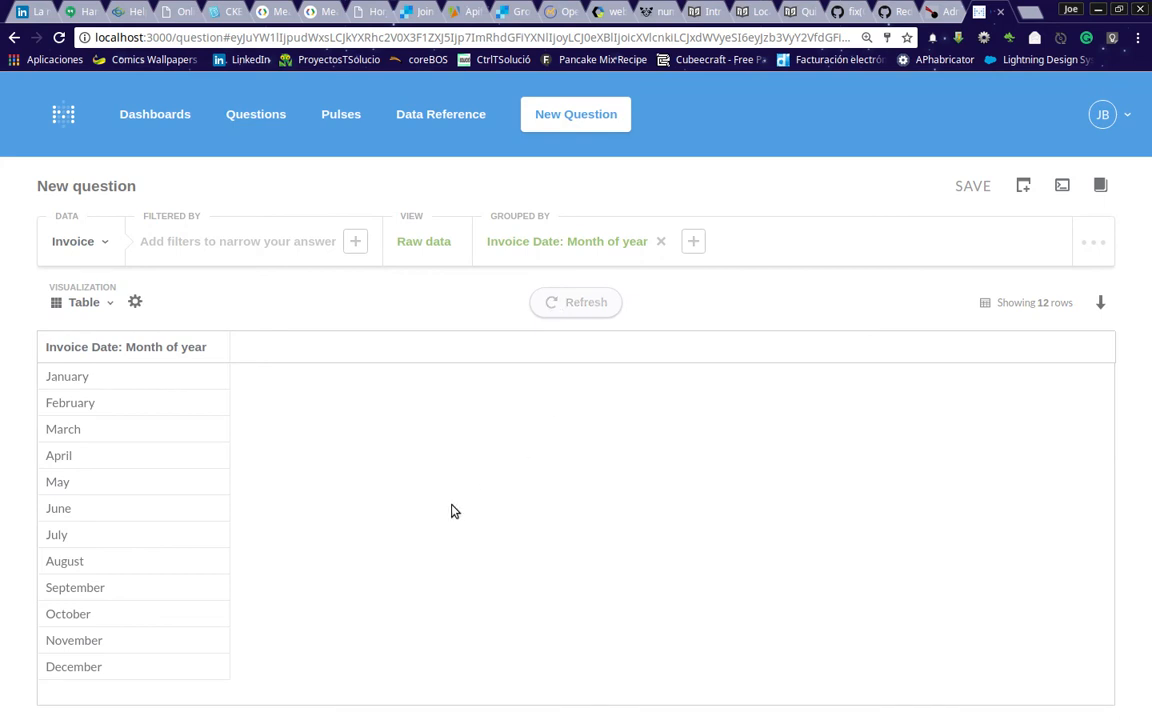
Set the view to Count of rows, refresh the question and look through the monthly invoice counts
click(253, 244)
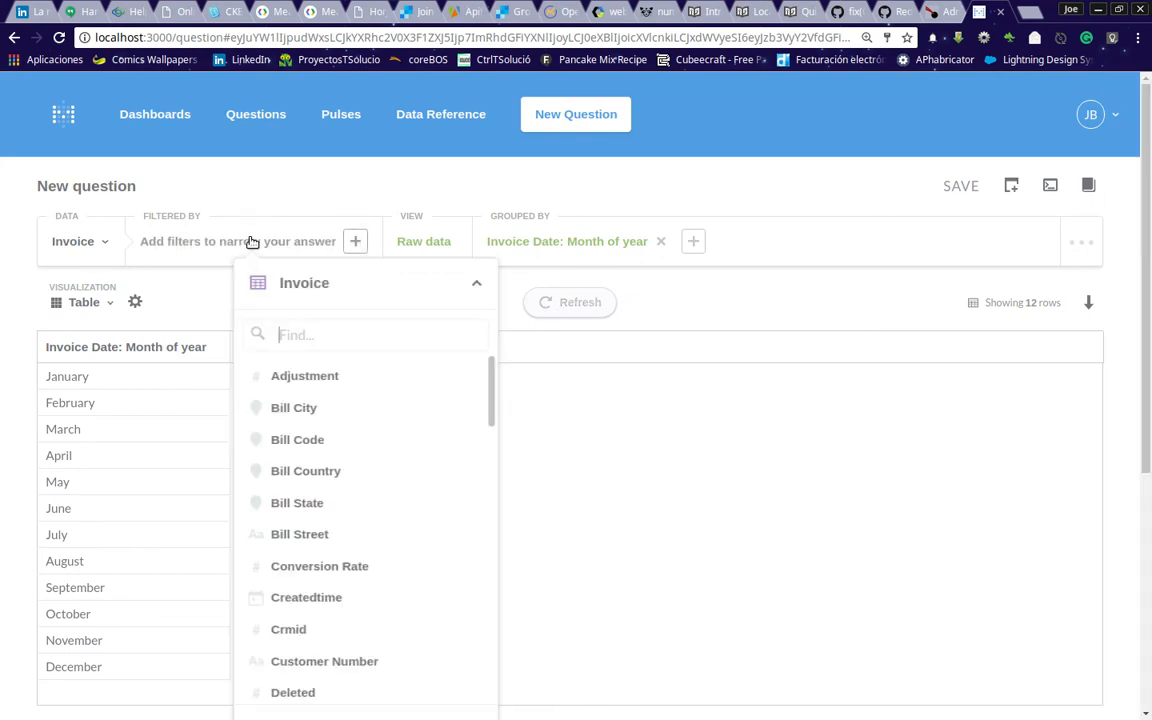
click(437, 240)
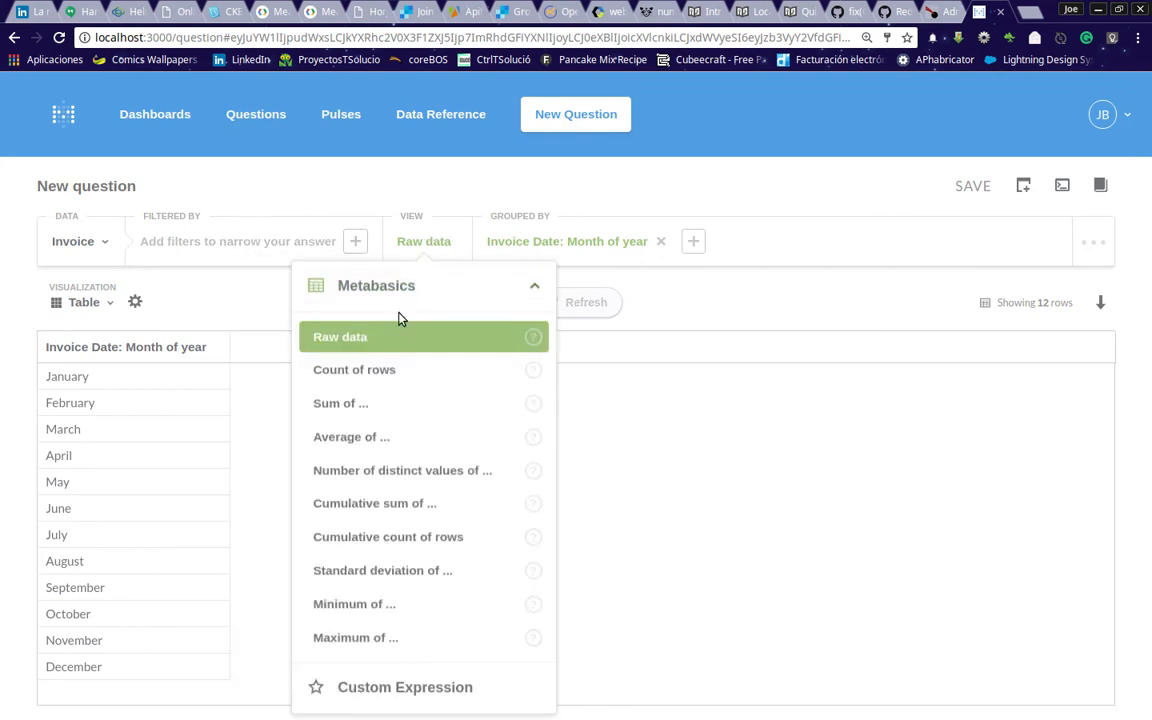
click(390, 381)
click(560, 306)
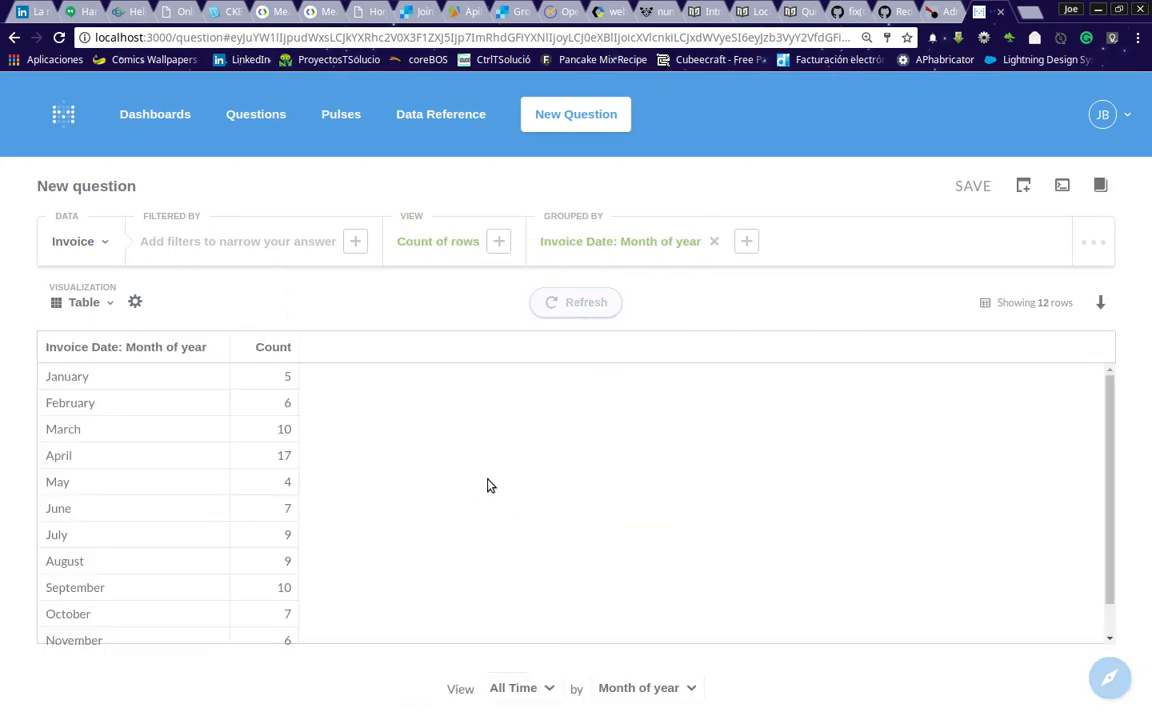
scroll(483, 487, down, 1)
scroll(458, 519, up, 2)
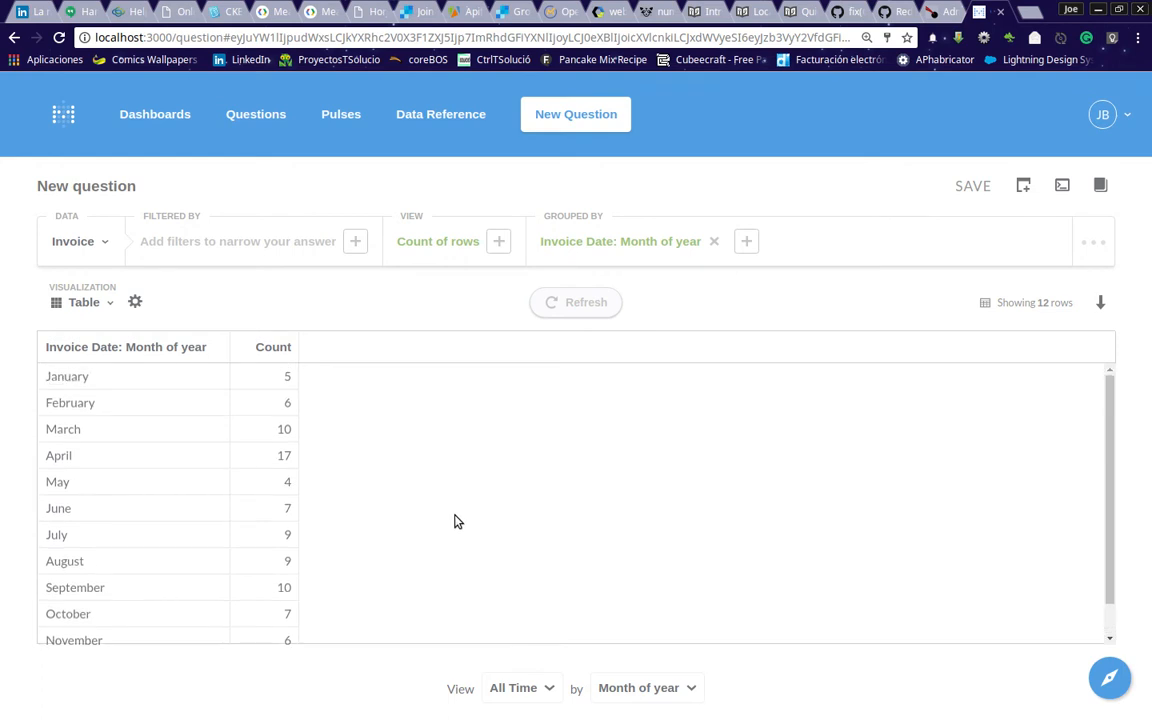
scroll(455, 520, down, 1)
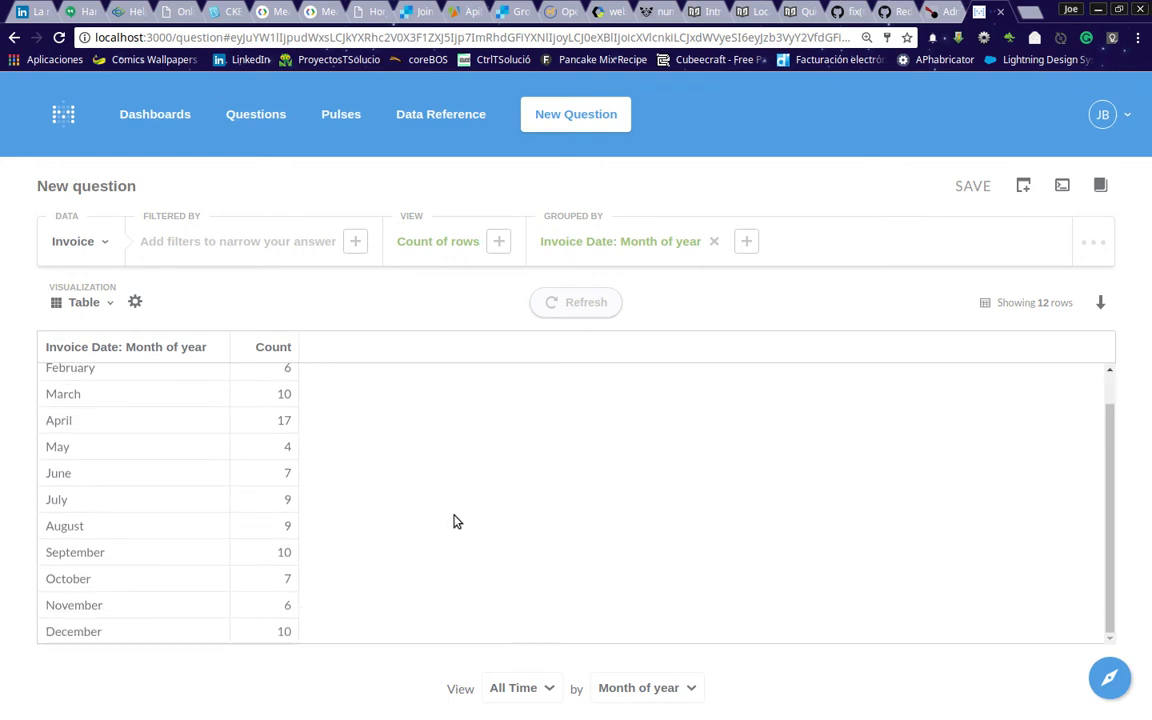
scroll(455, 520, up, 1)
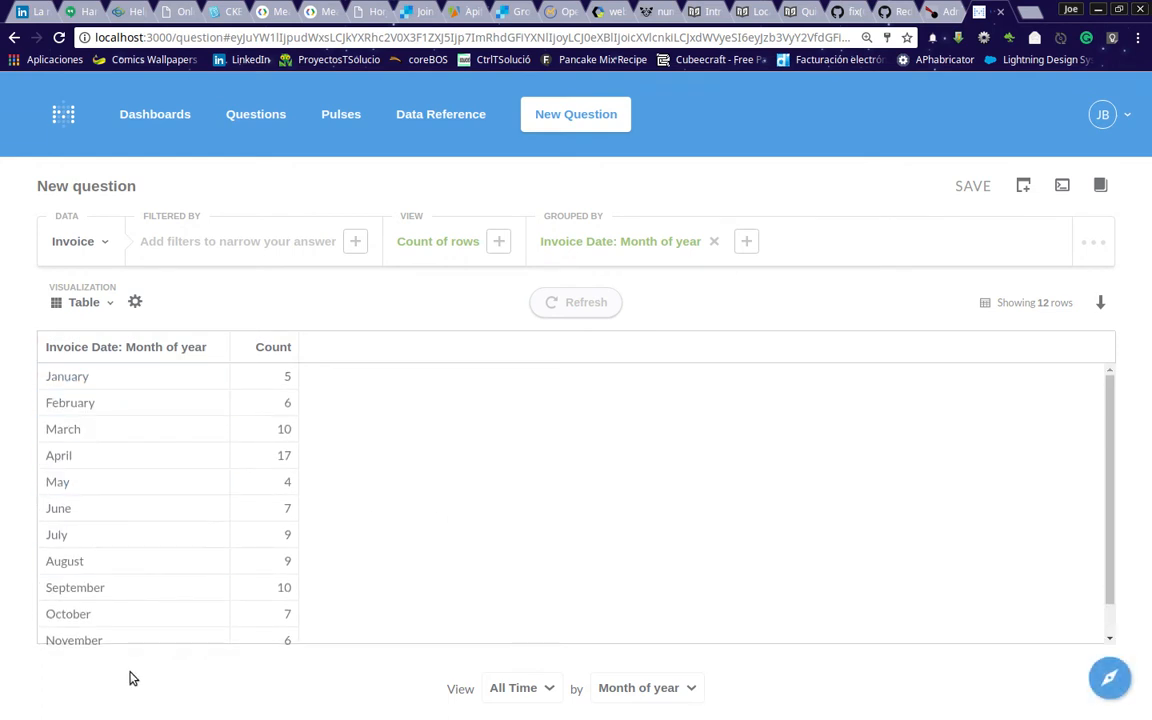
Begin a filter on Invoice Date, look over its date conditions and keep Previous
click(240, 245)
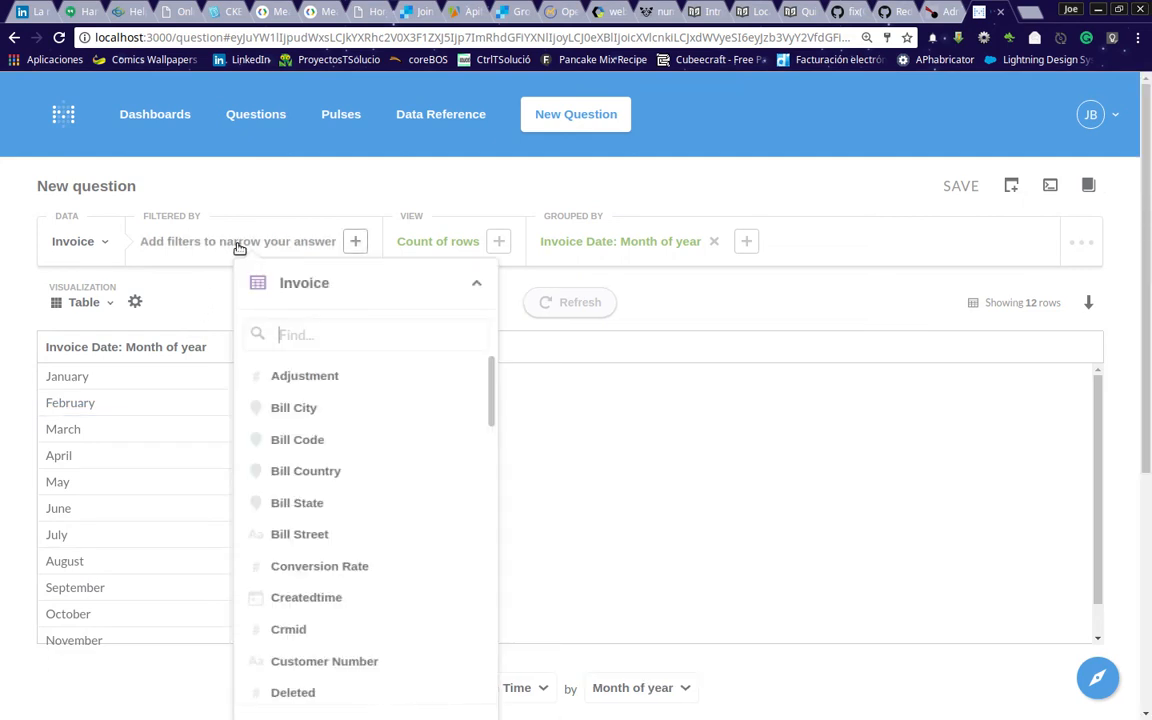
scroll(333, 560, down, 5)
scroll(337, 575, down, 4)
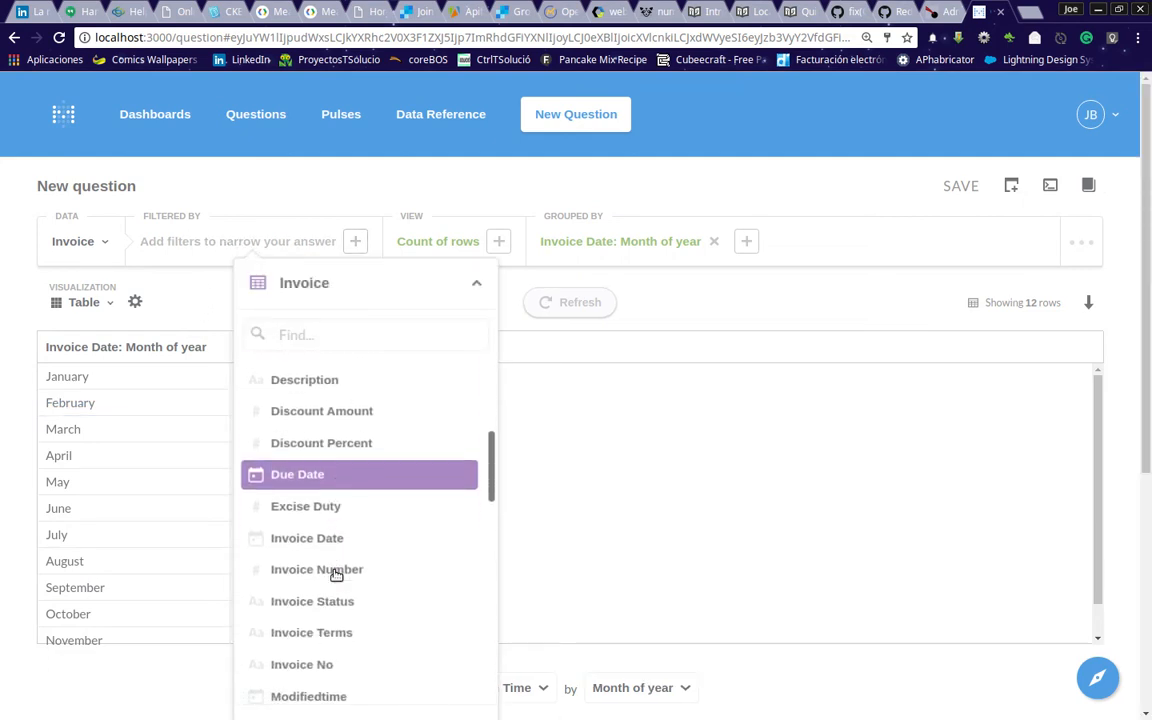
click(340, 458)
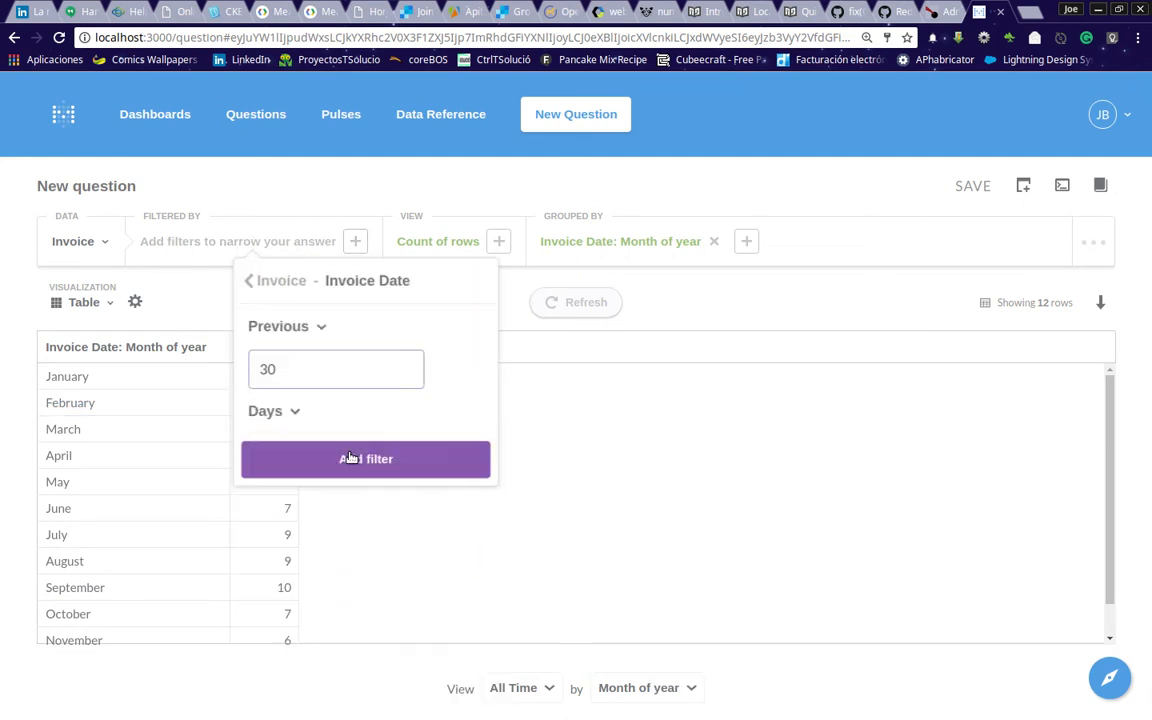
click(311, 326)
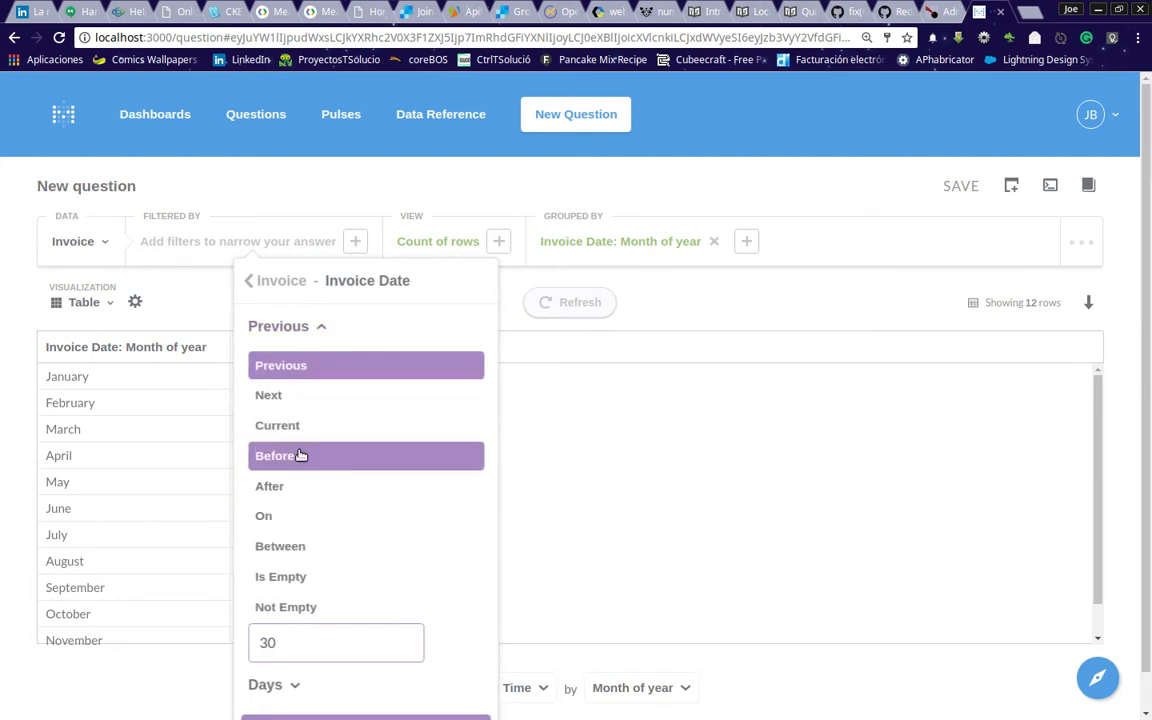
double_click(319, 557)
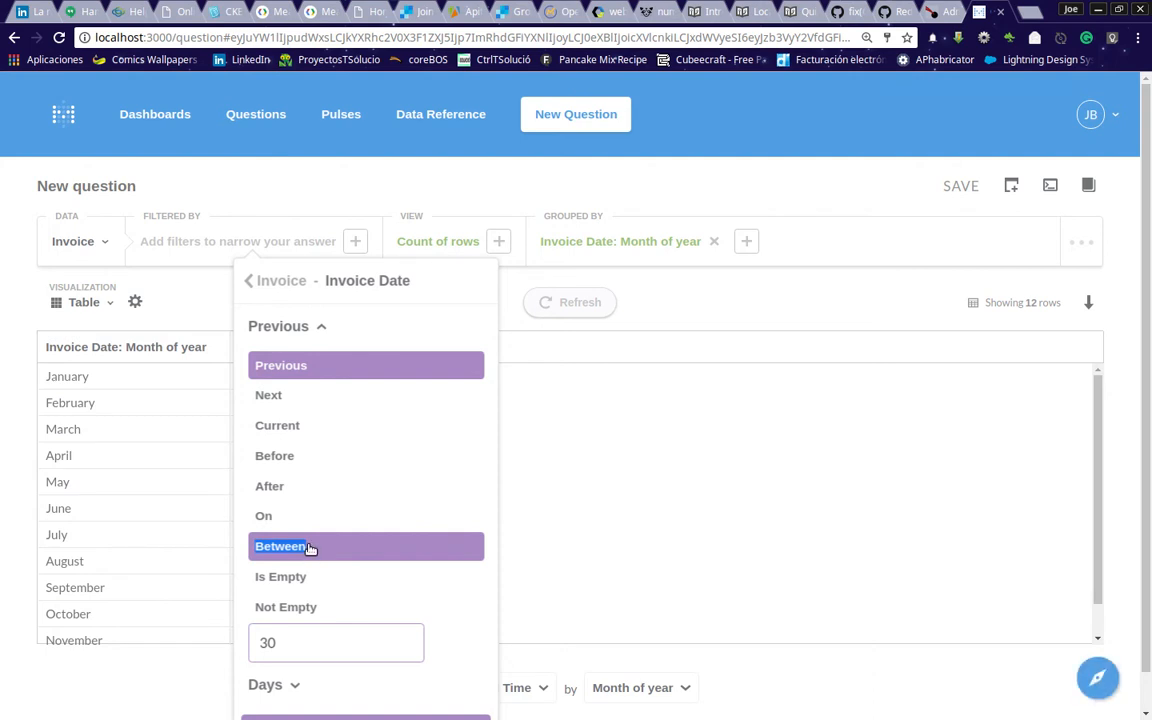
click(298, 365)
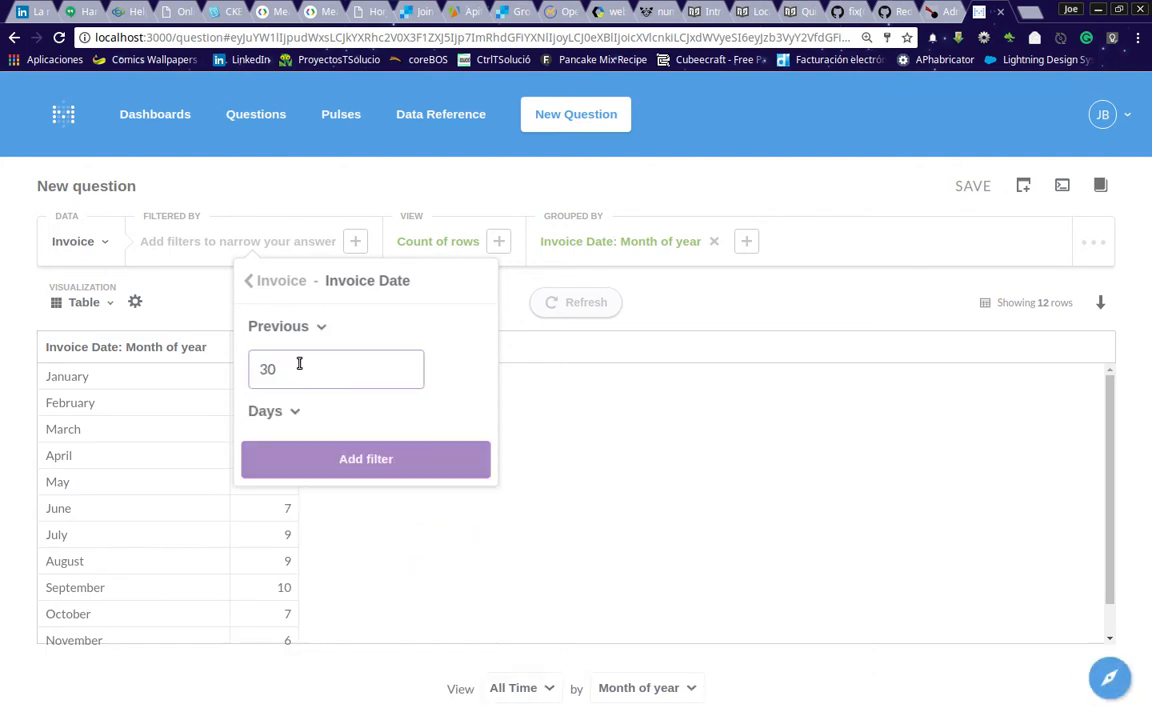
Set the Invoice Date filter to the previous 1 year, add it and refresh the monthly counts
click(273, 411)
click(284, 540)
double_click(342, 369)
text(1)
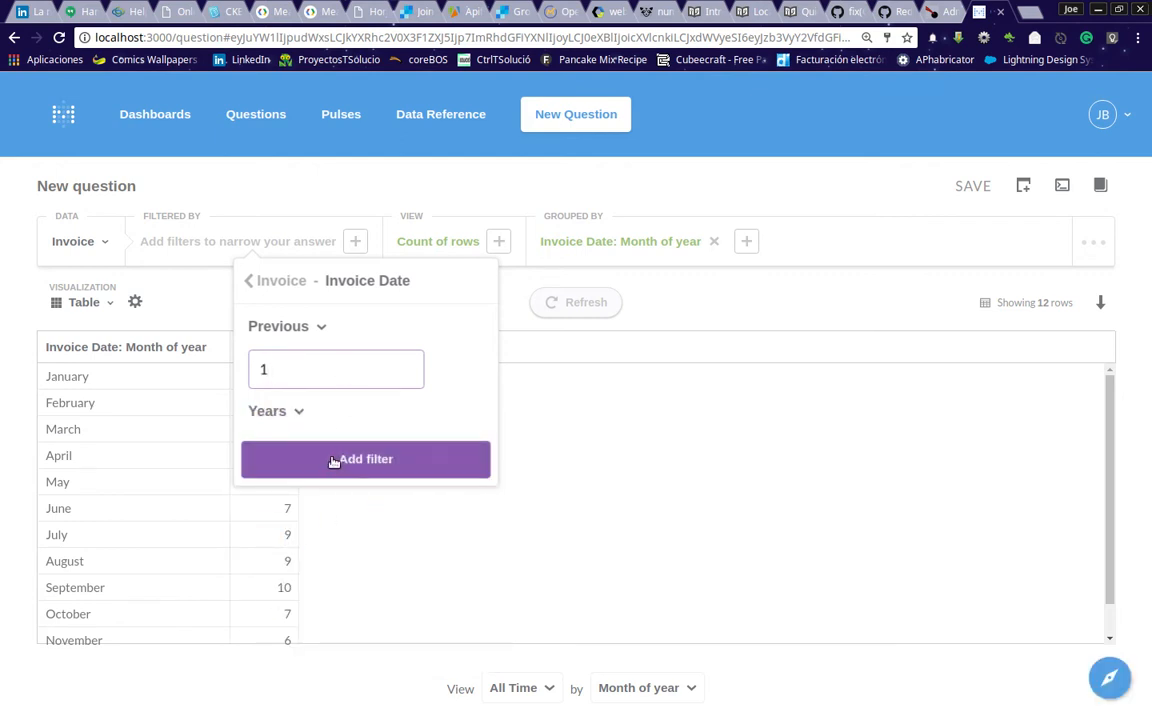
click(334, 461)
click(571, 313)
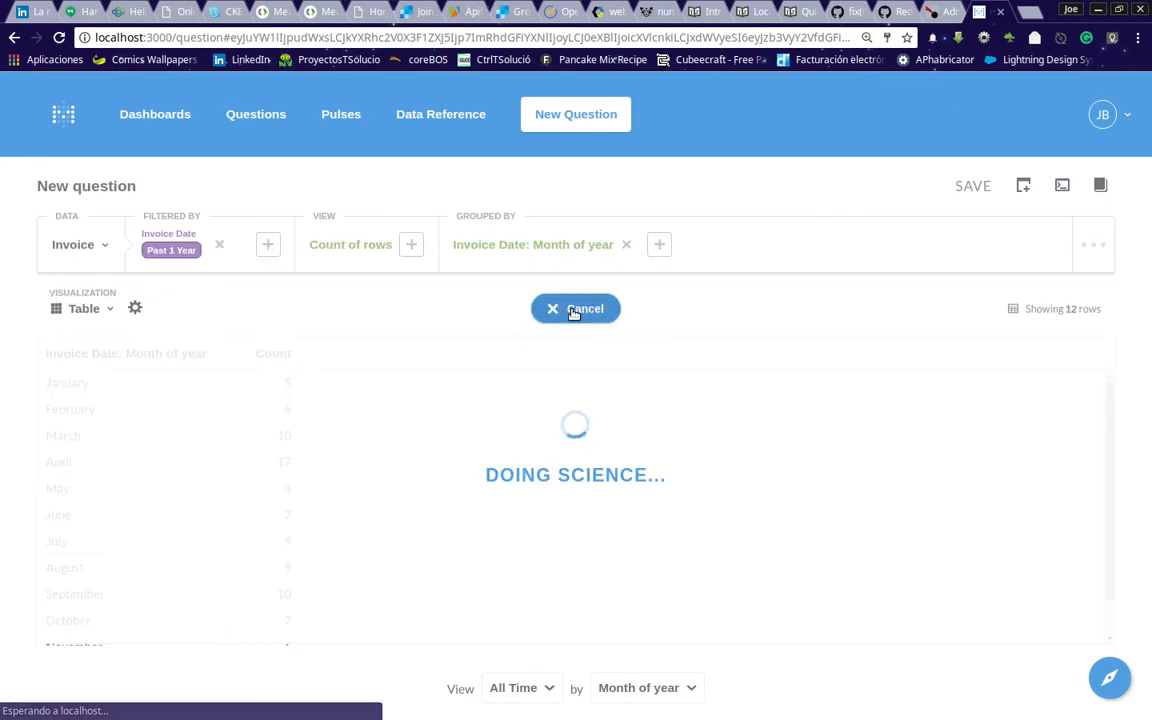
scroll(406, 470, down, 2)
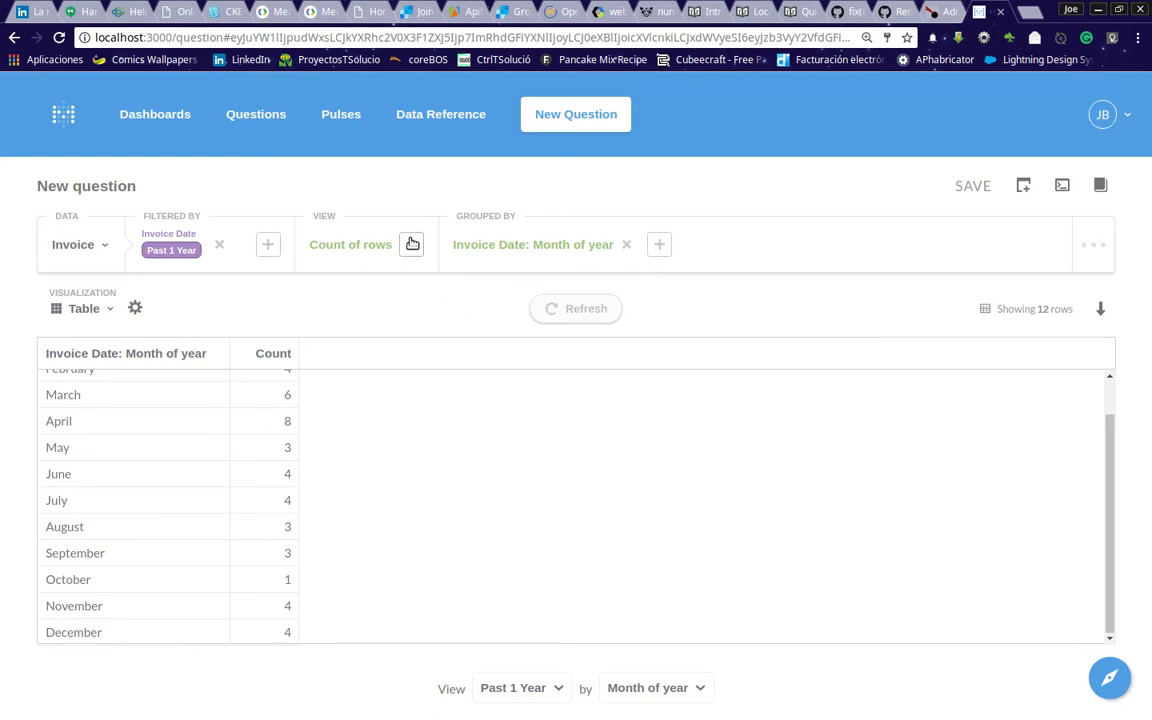
Change the visualization of the monthly invoice counts to a Pie chart
click(286, 480)
click(83, 309)
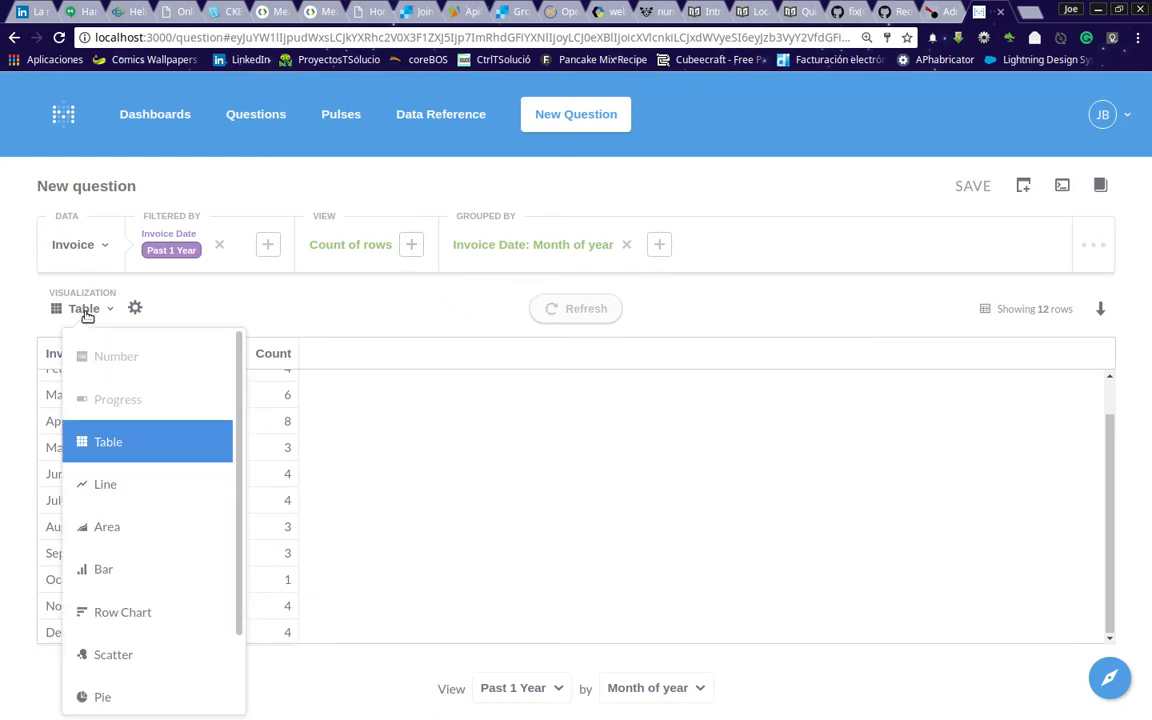
click(103, 693)
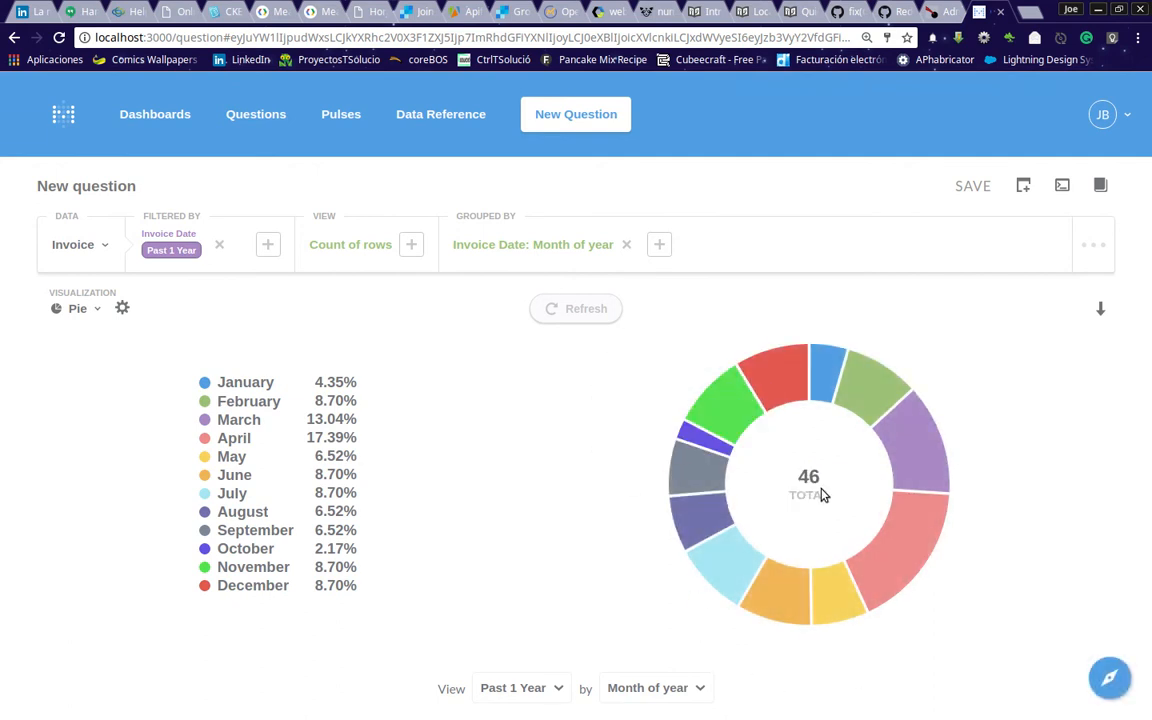
Remove the Past 1 Year filter on Invoice Date and get the answer for all invoices in the pie chart
click(221, 249)
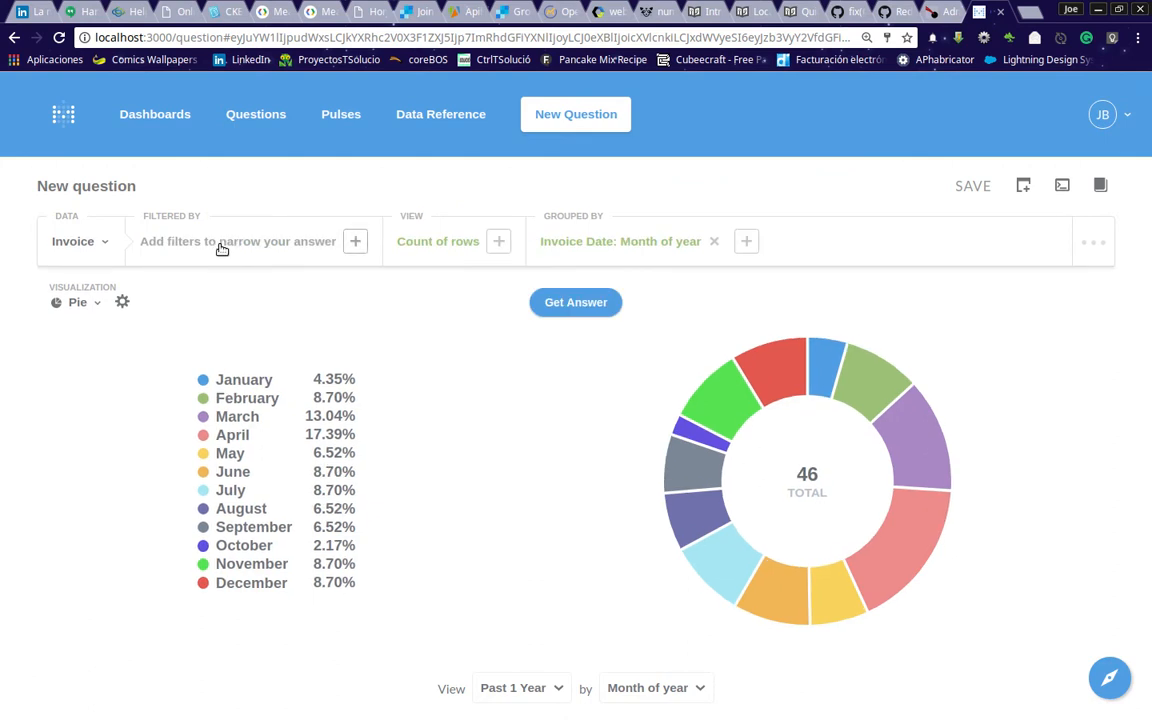
click(580, 306)
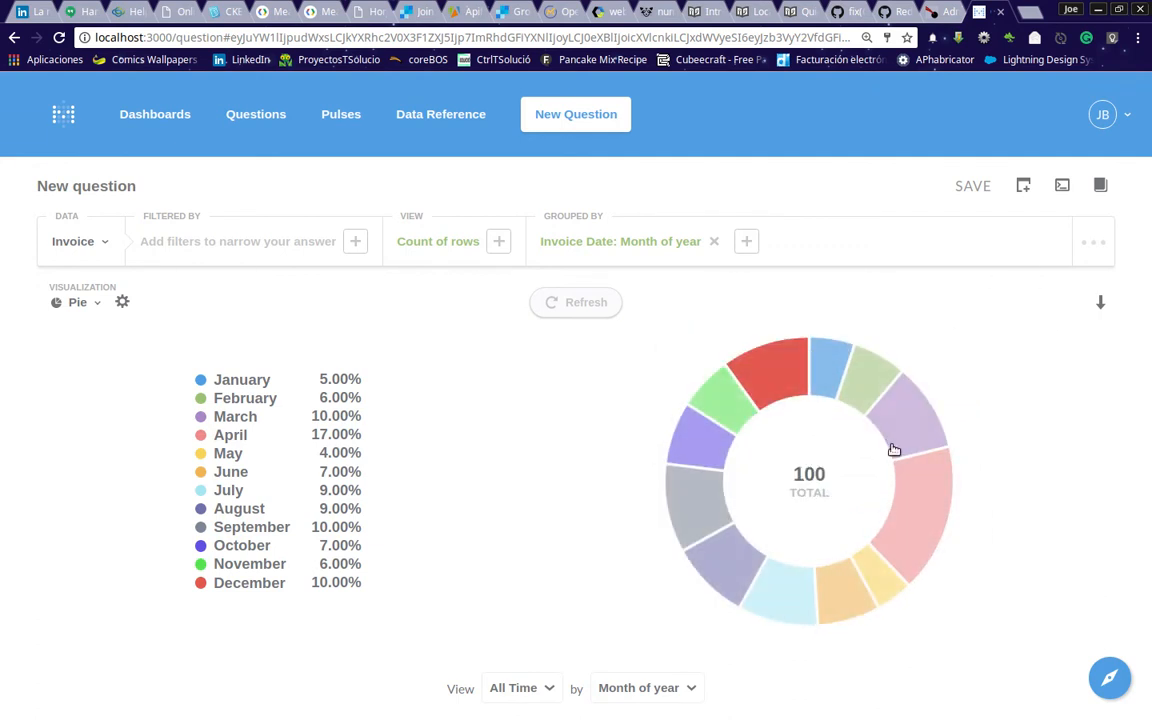
Zoom in on the March slice of the monthly invoice pie chart, and return to the pie chart
mouse_move(896, 450)
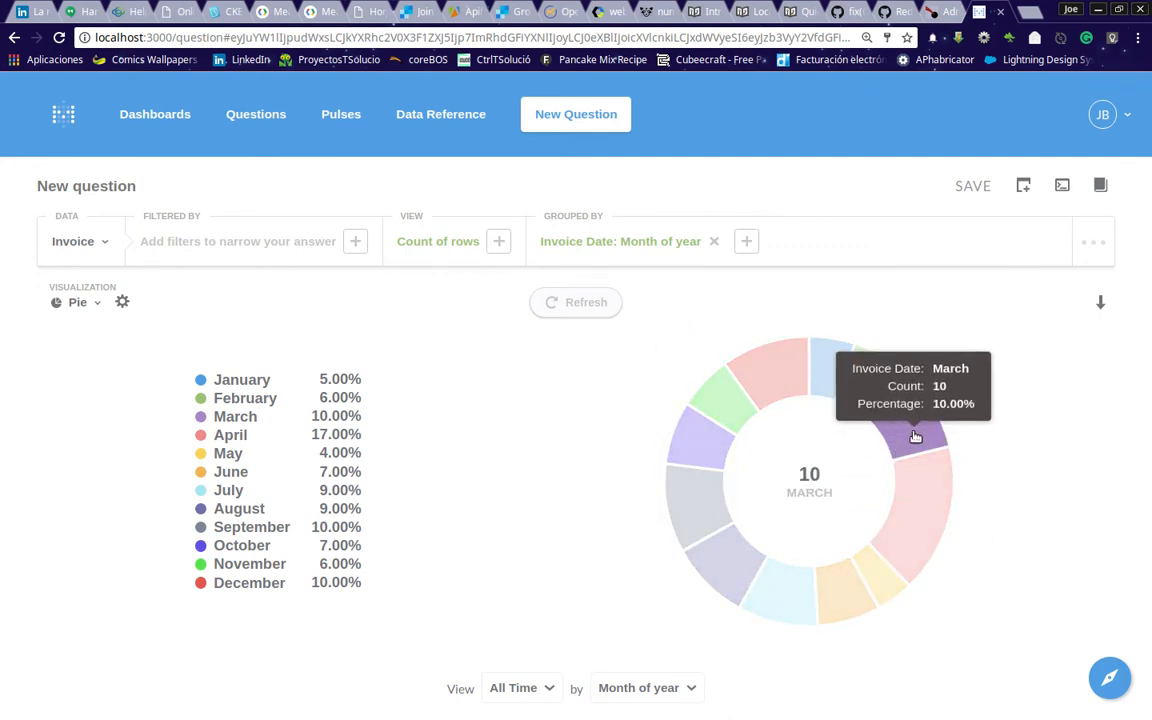
click(915, 437)
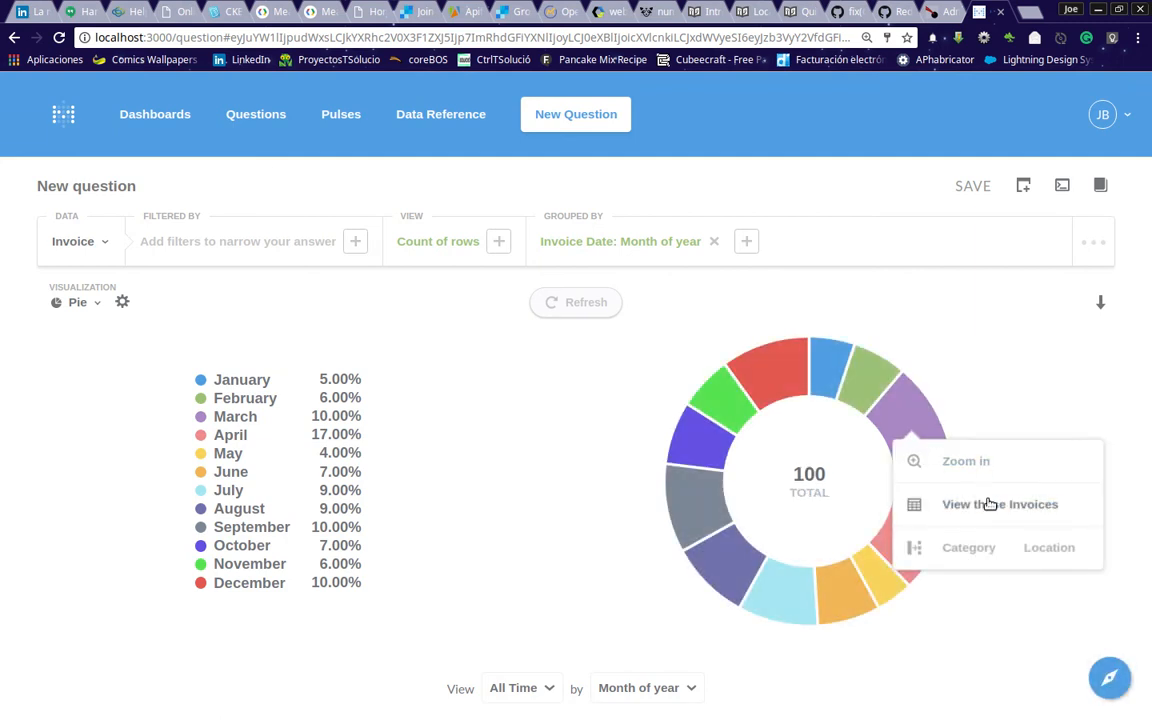
click(966, 462)
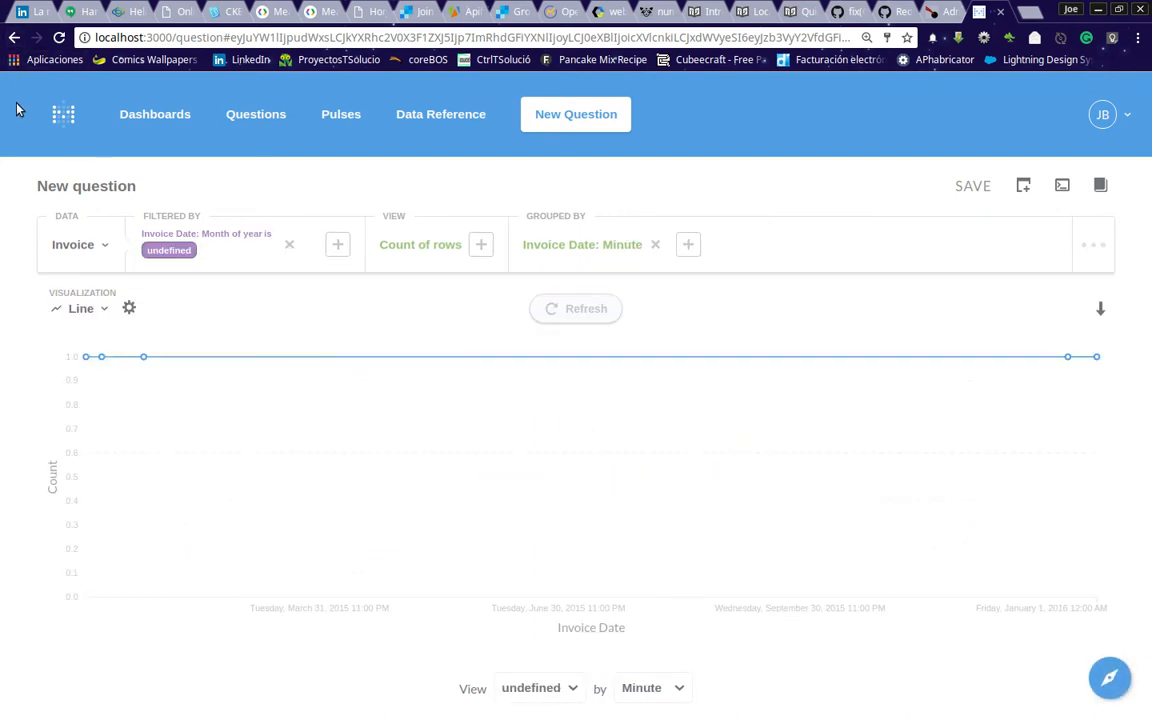
click(14, 37)
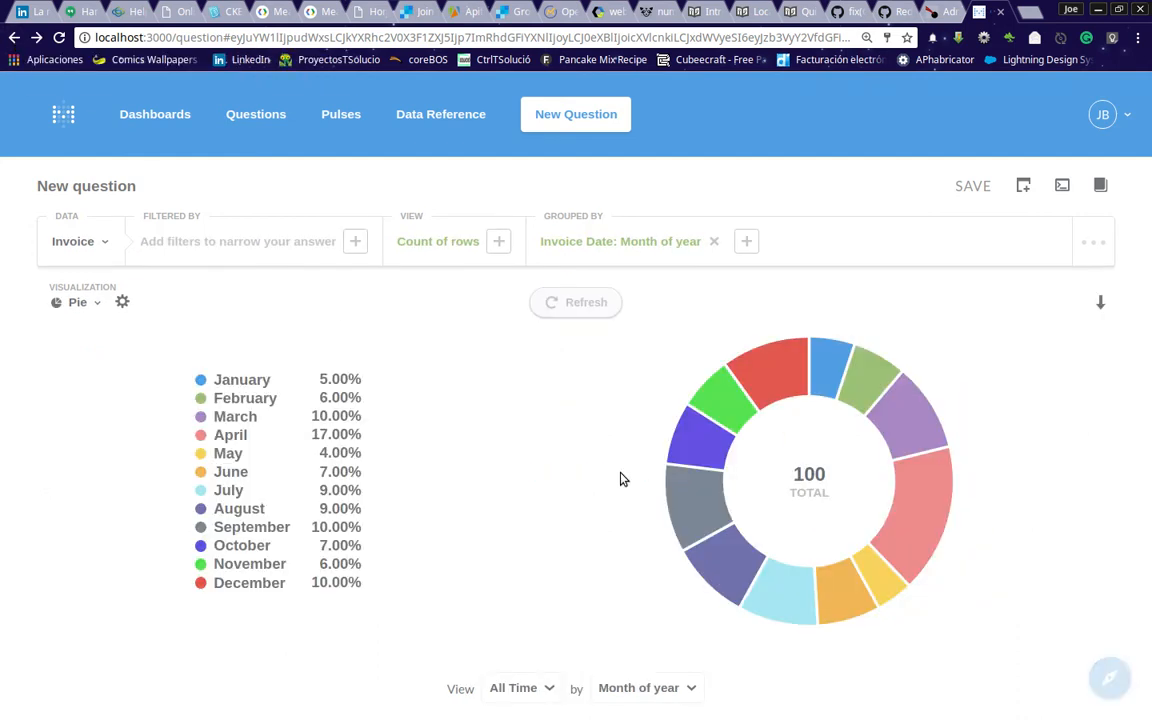
Drill through the March slice of the pie chart to view its invoices
mouse_move(888, 405)
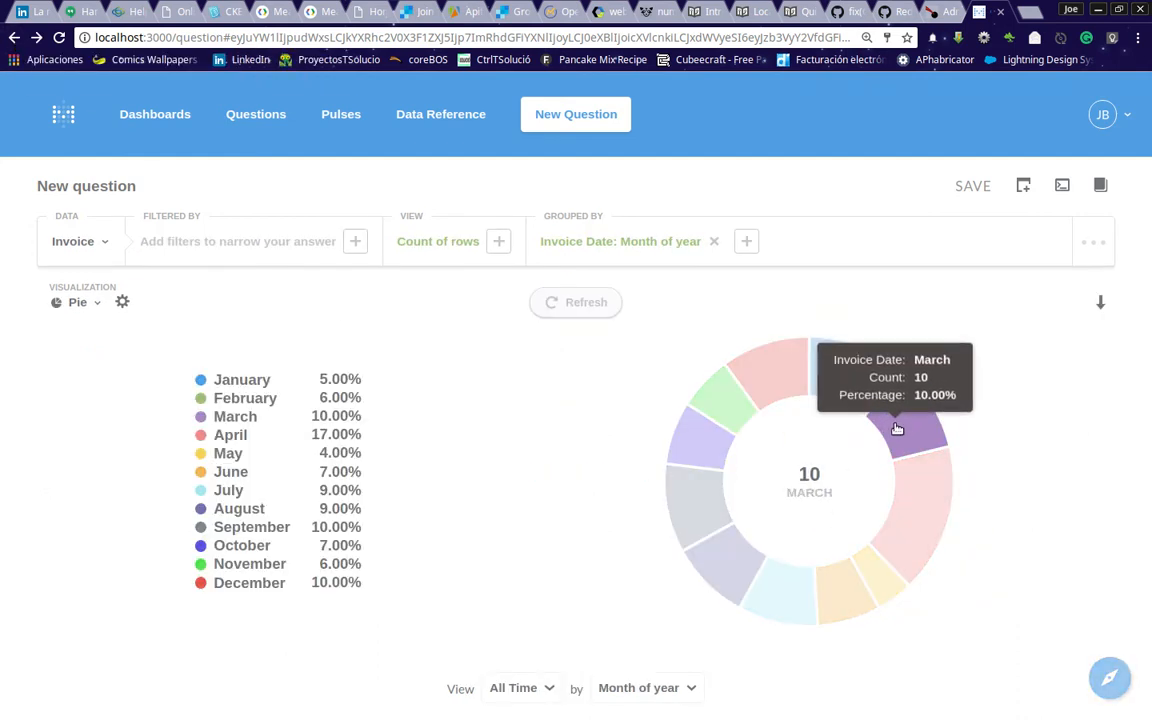
click(897, 428)
click(958, 497)
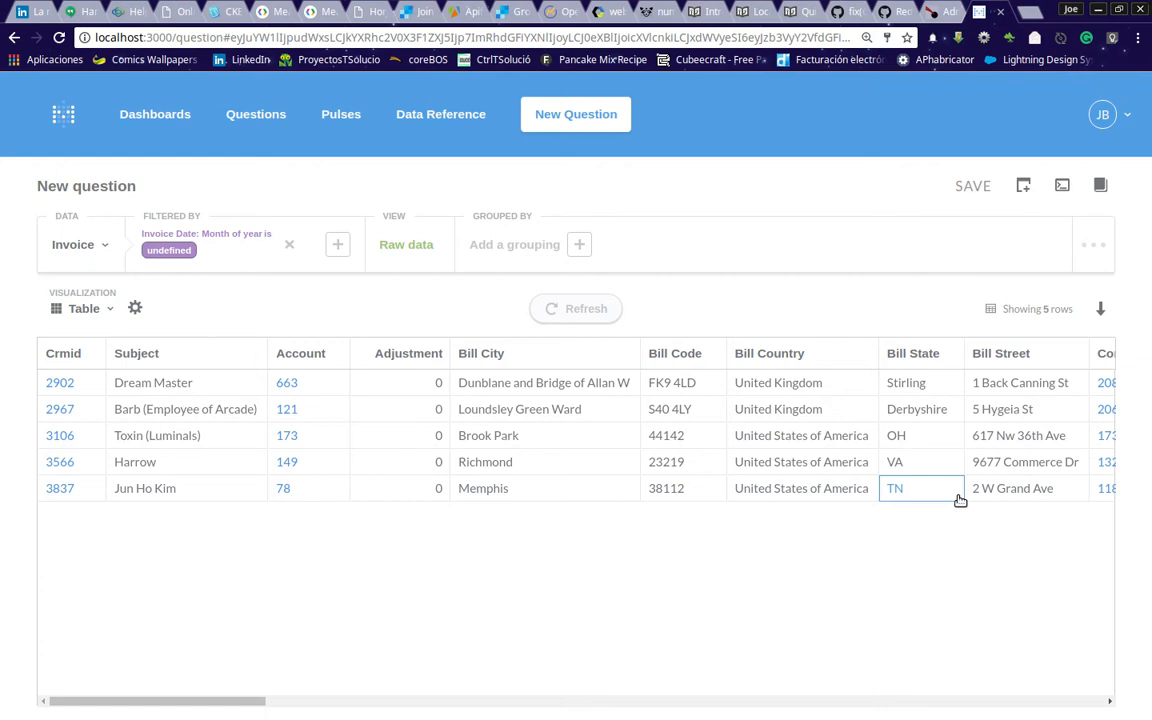
Remove the undefined month-of-year filter from the invoice list and get the answer as raw data
click(290, 249)
click(555, 303)
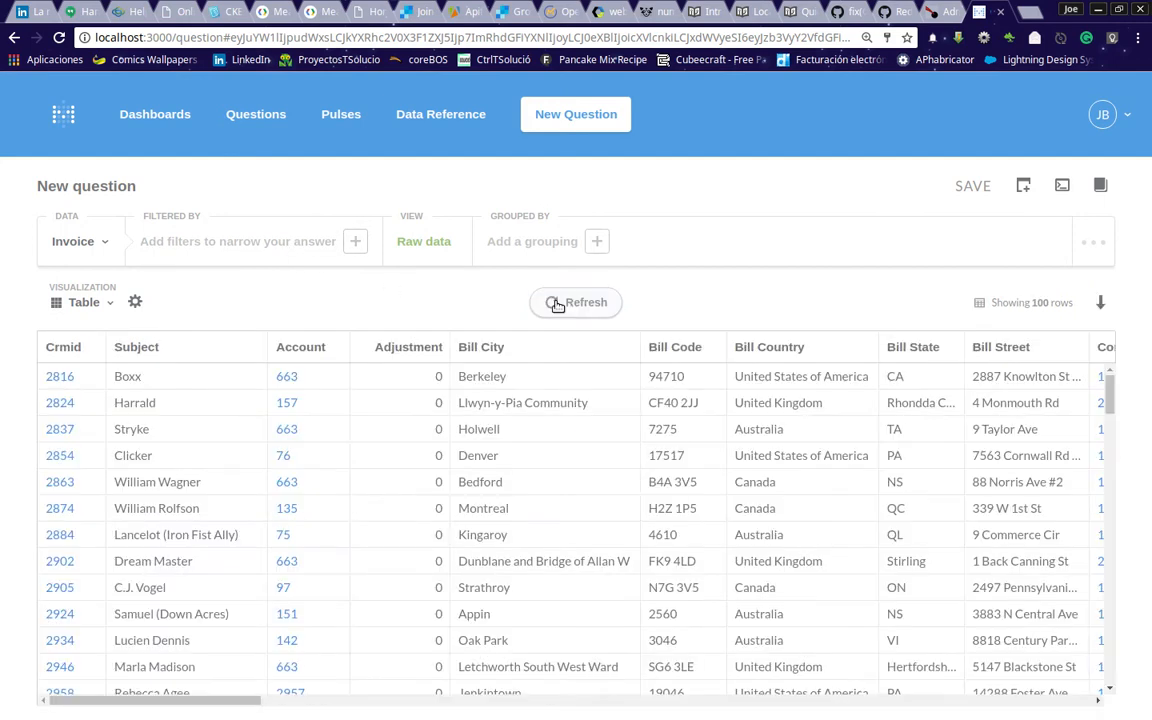
double_click(108, 302)
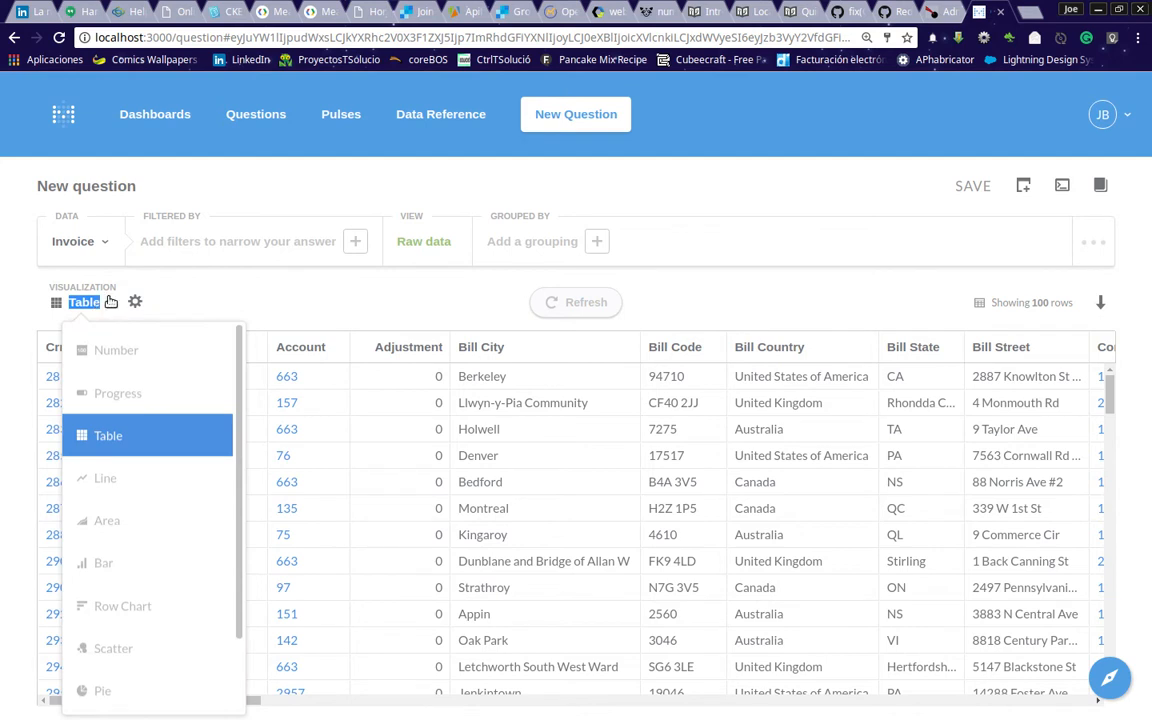
click(462, 268)
Group the invoices by Invoice Date with the Month of year granularity
click(530, 244)
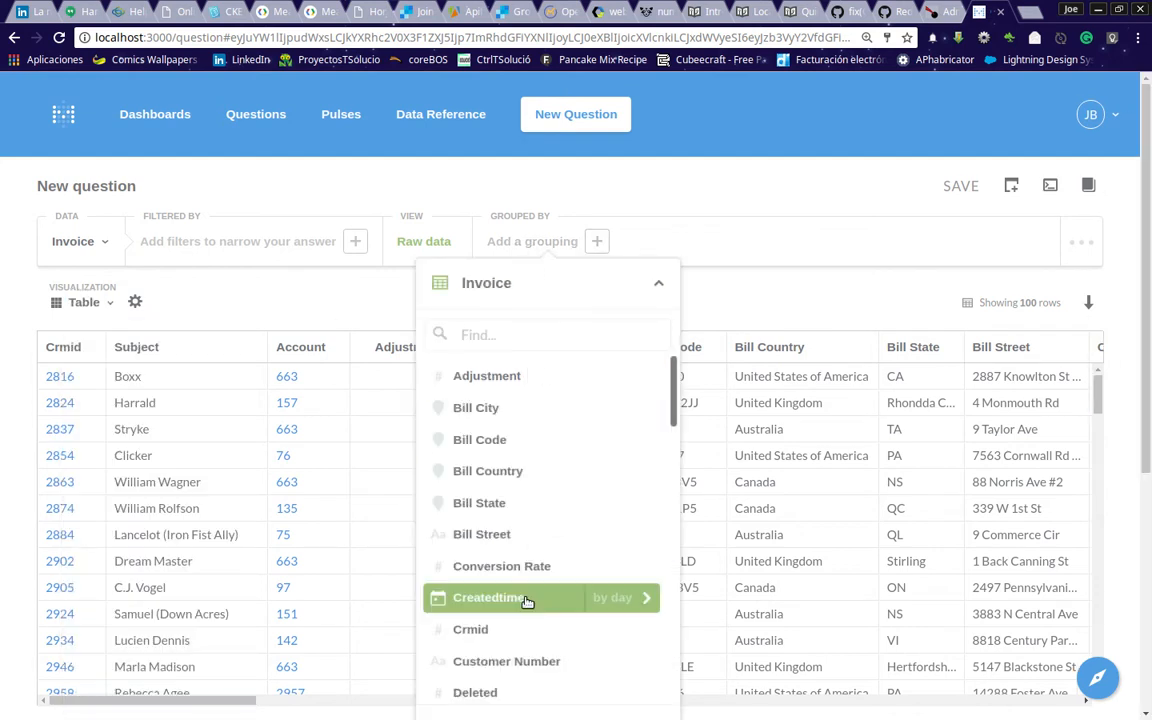
scroll(527, 601, down, 5)
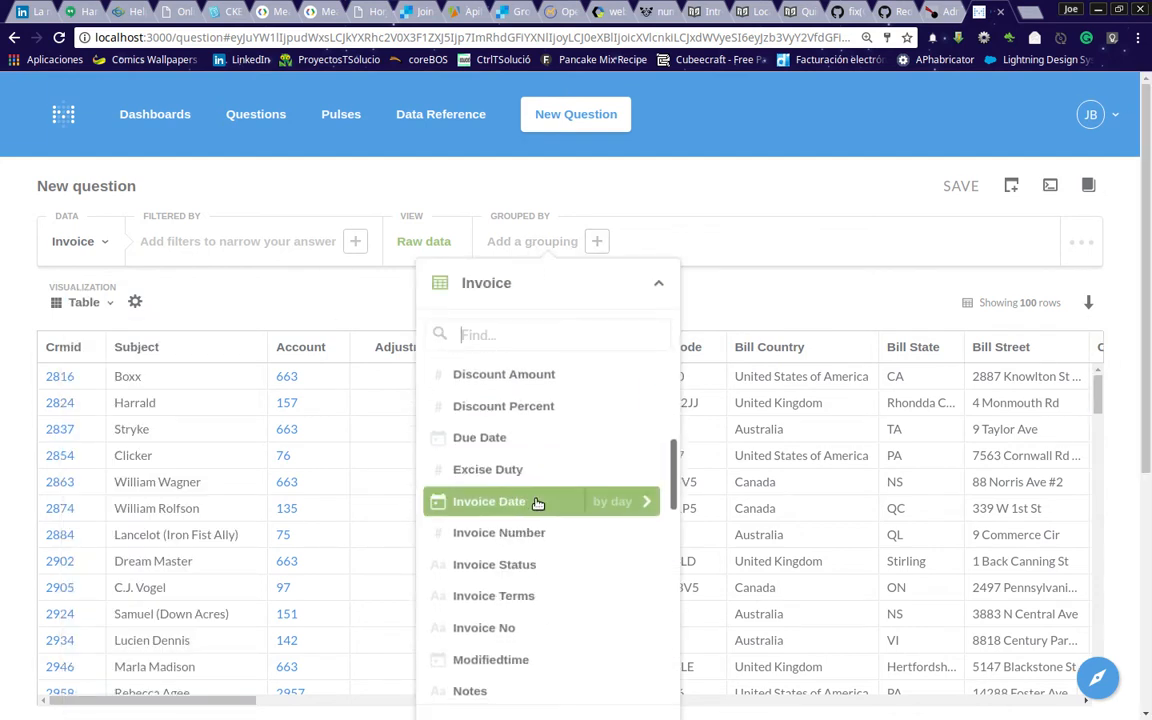
click(537, 503)
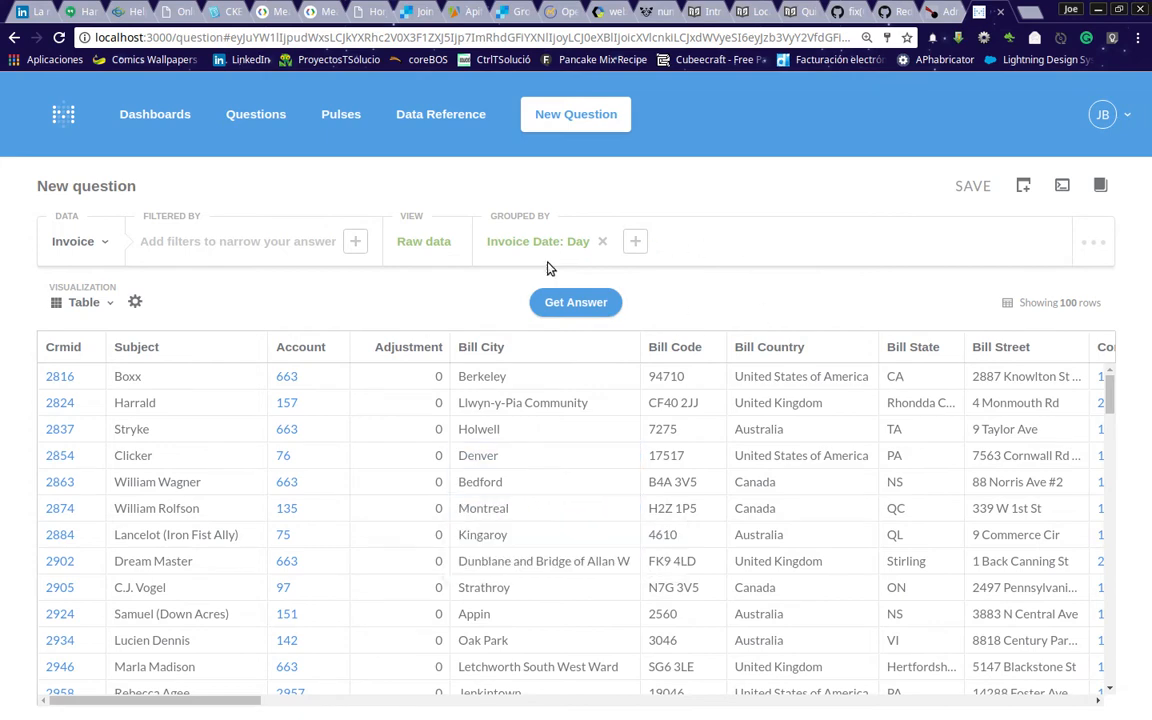
click(567, 242)
click(632, 373)
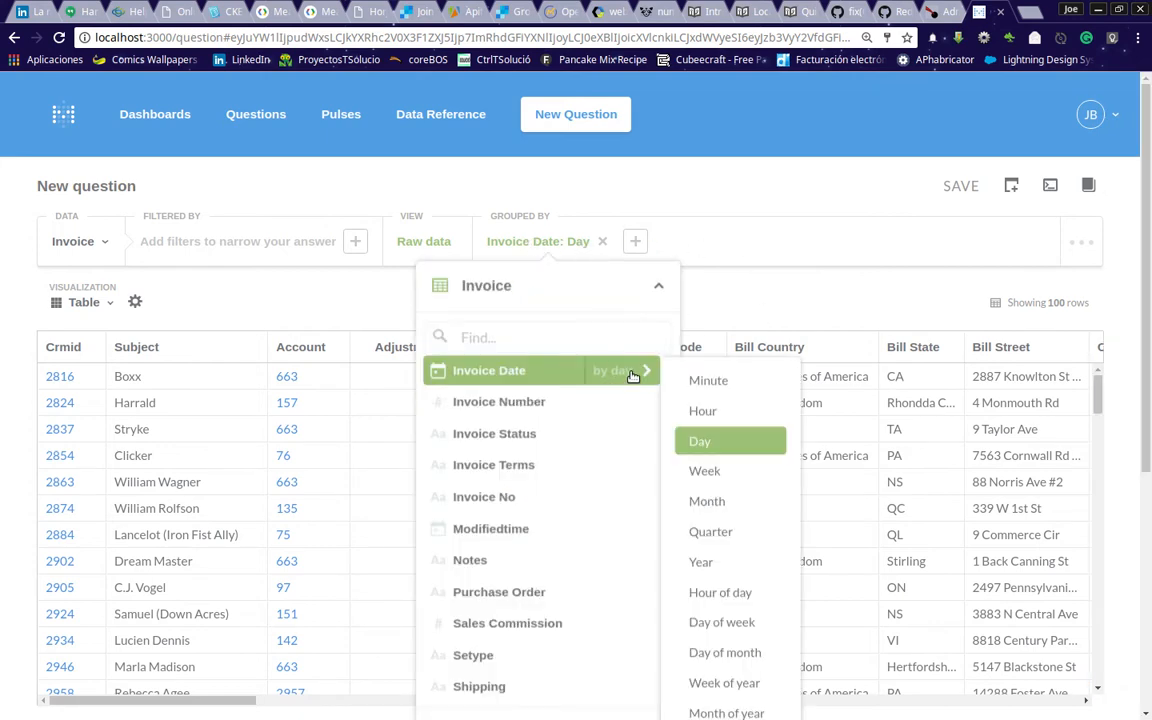
scroll(769, 612, down, 2)
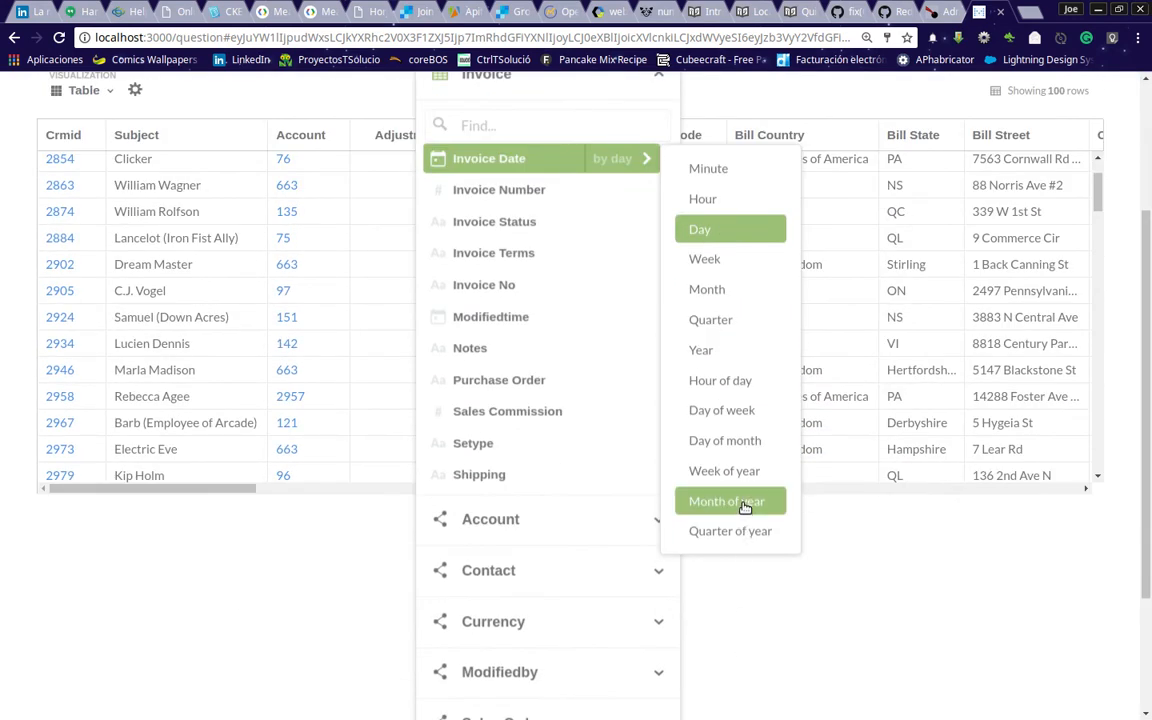
click(744, 507)
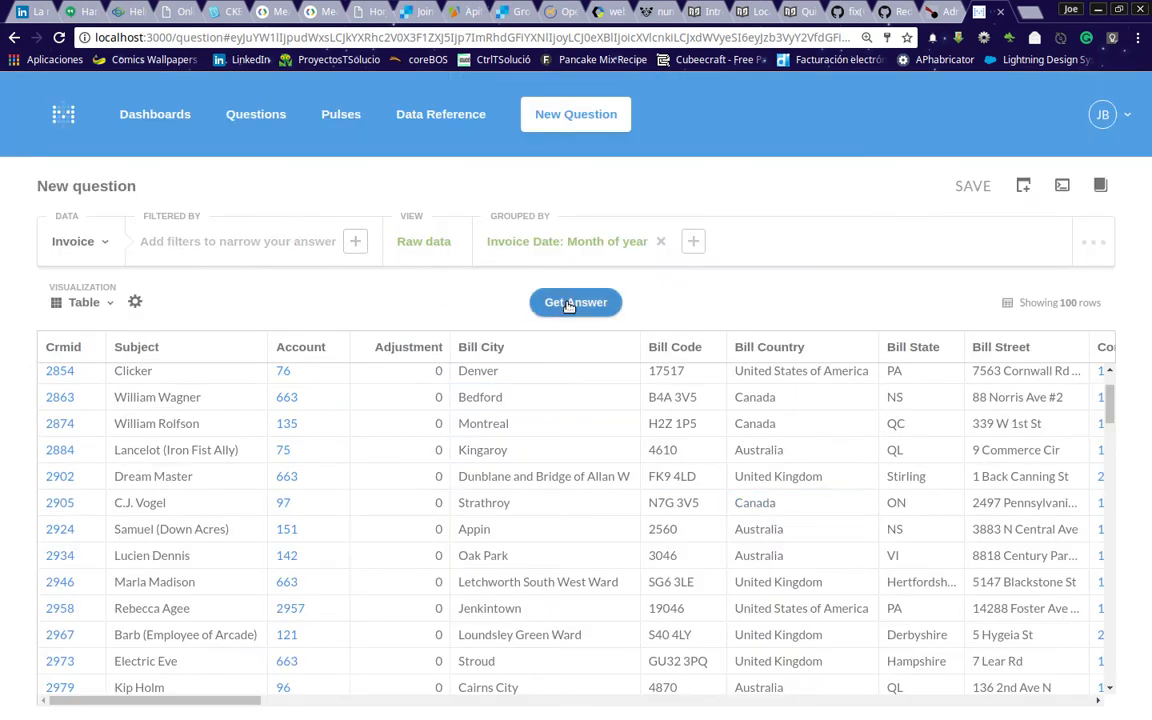
Set the view to Count of rows, get the answer and show the monthly counts as a Pie chart
click(440, 246)
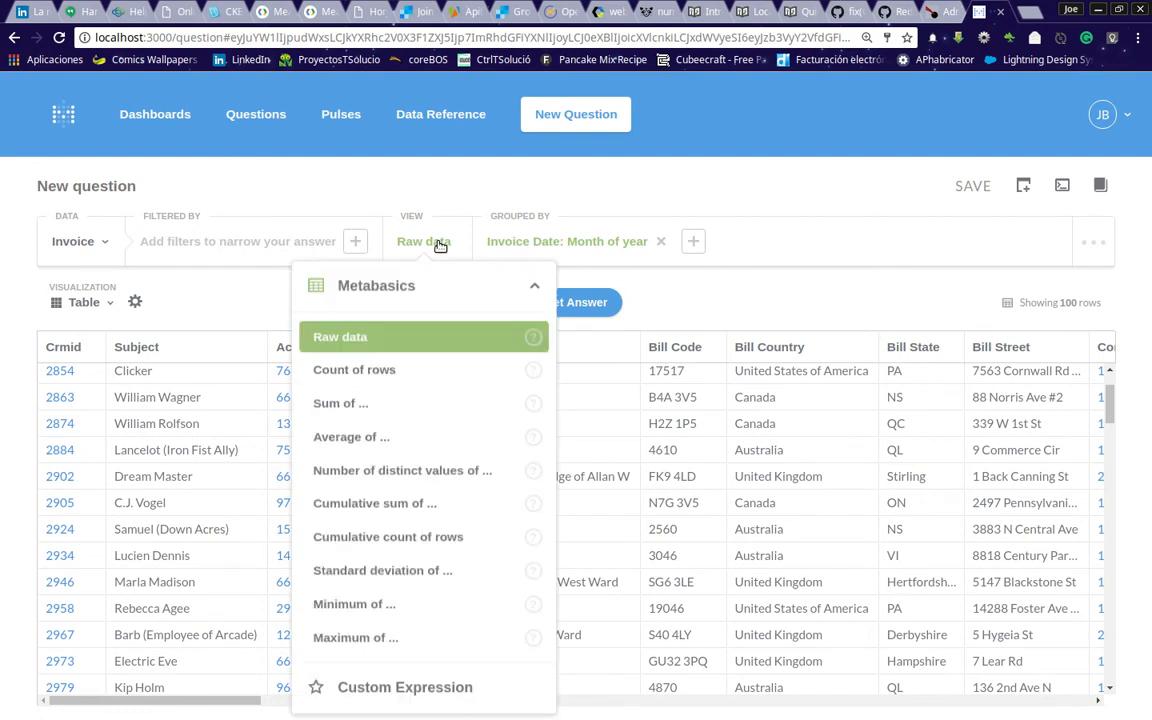
click(419, 371)
click(592, 305)
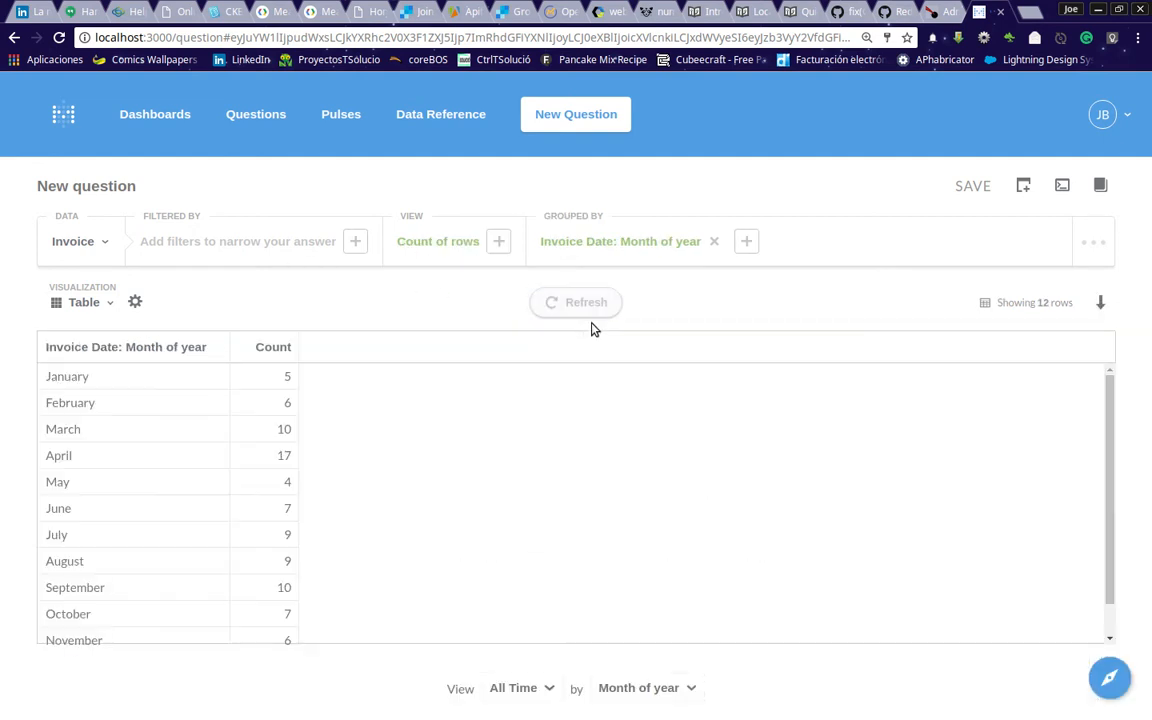
click(99, 303)
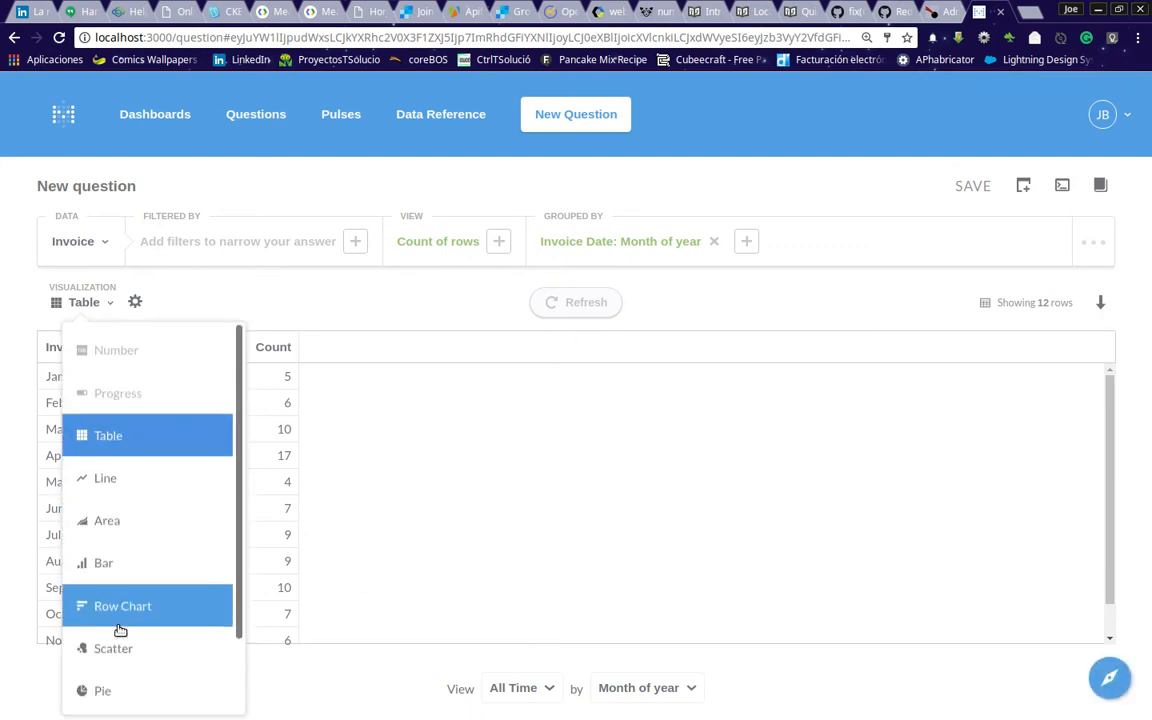
click(114, 690)
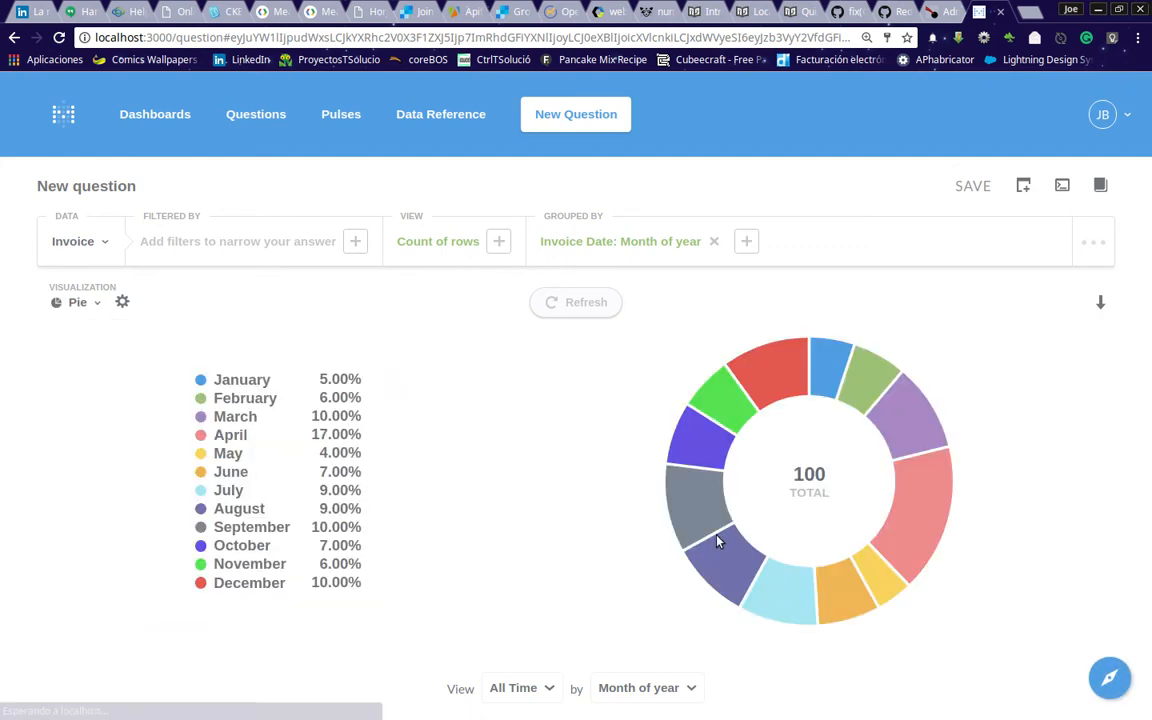
View the invoices behind the March slice once more, and clear the month-of-year filter from the resulting list
click(920, 427)
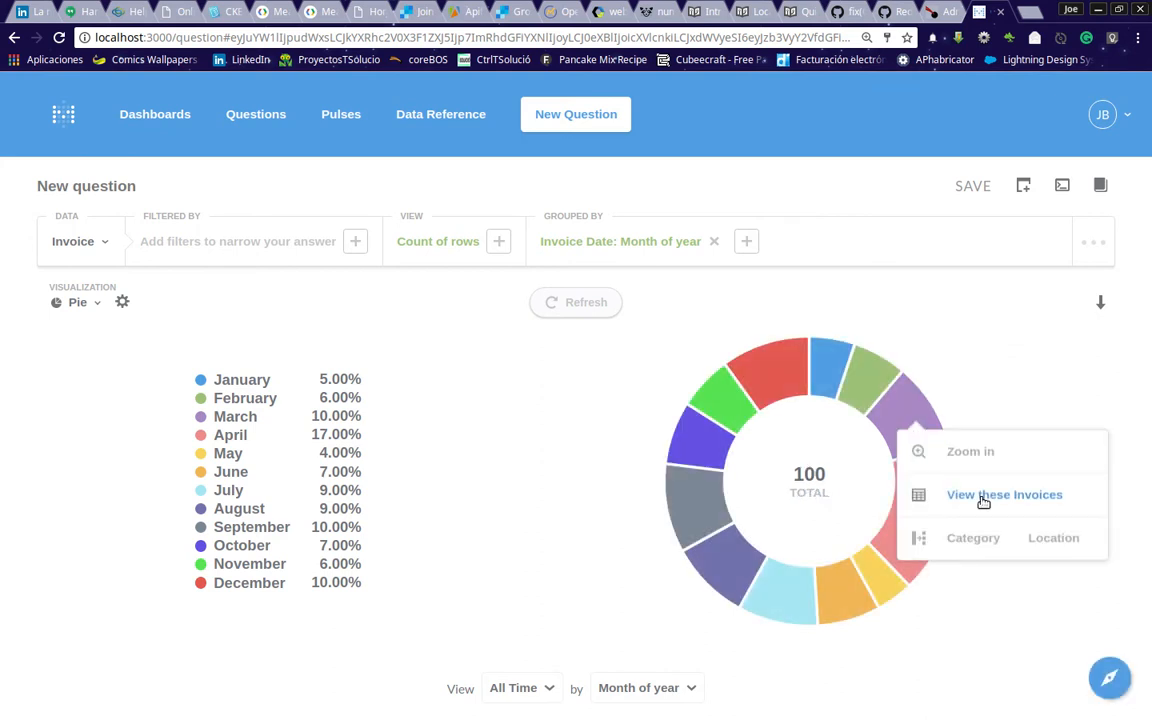
click(983, 496)
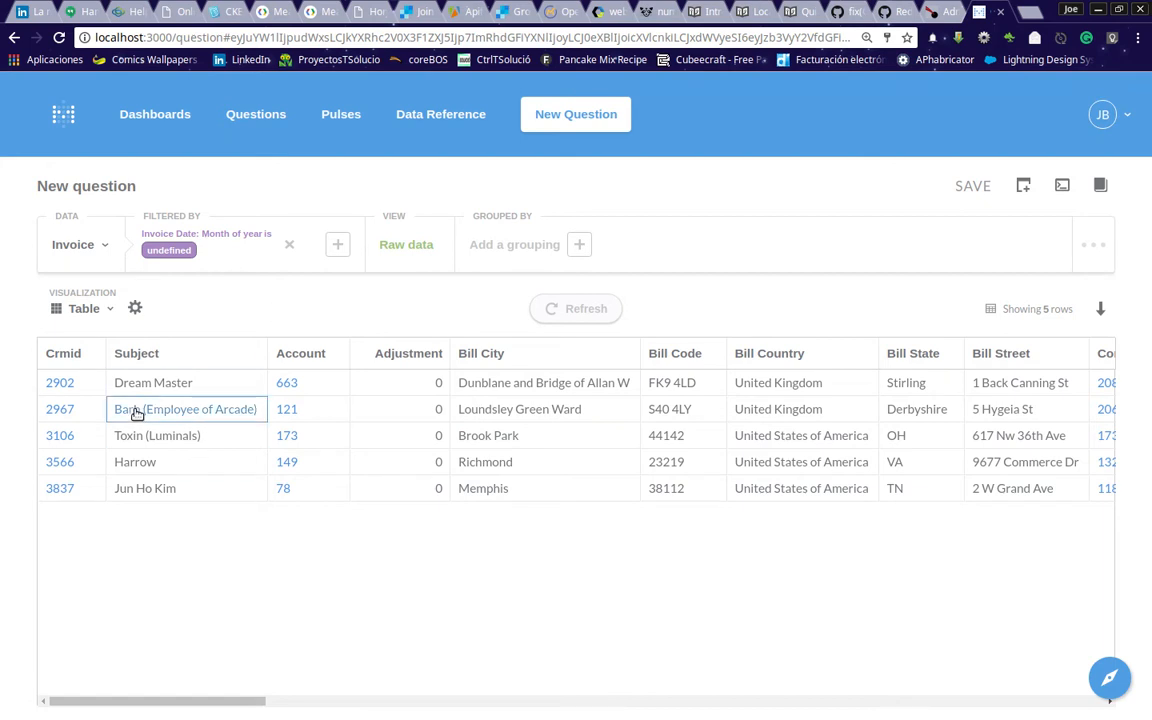
click(292, 246)
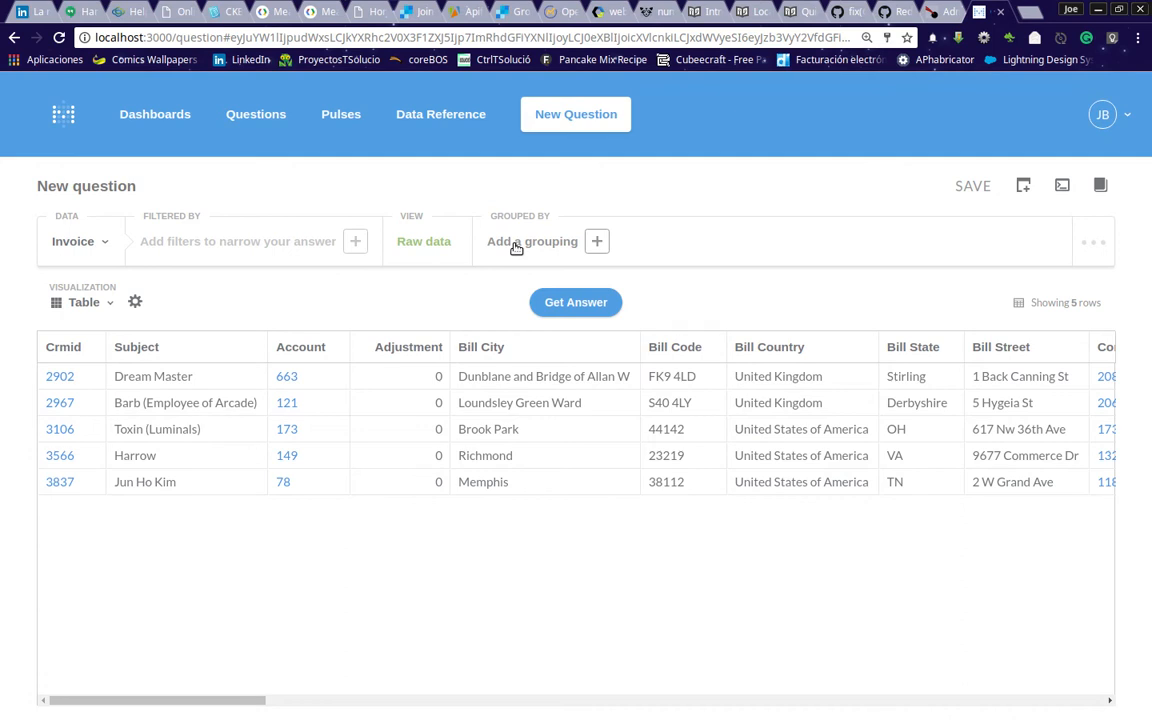
click(516, 245)
click(696, 206)
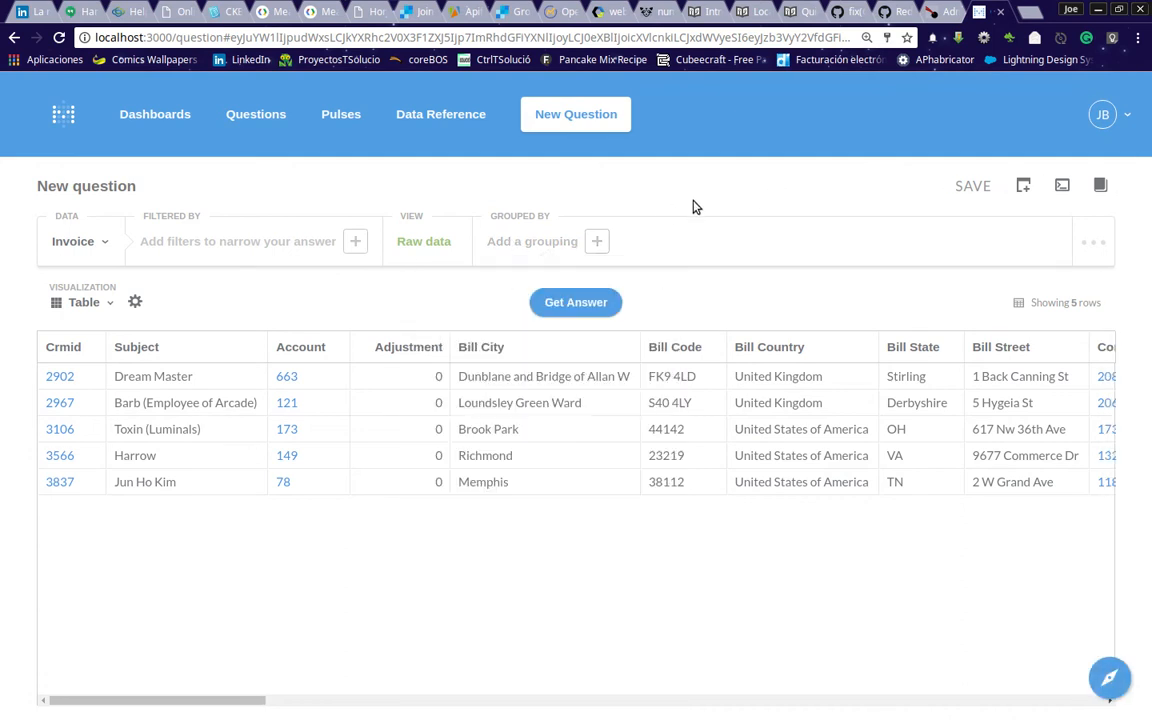
Set the view of the invoice question to Sum of Subtotal
click(422, 241)
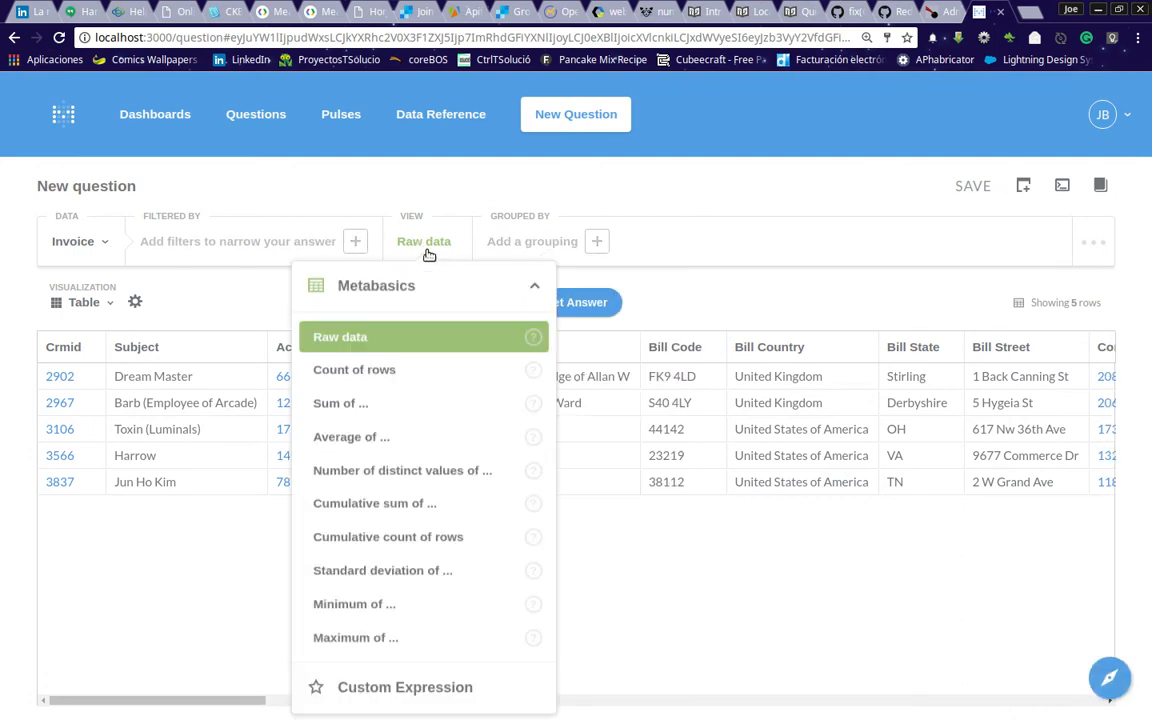
click(424, 400)
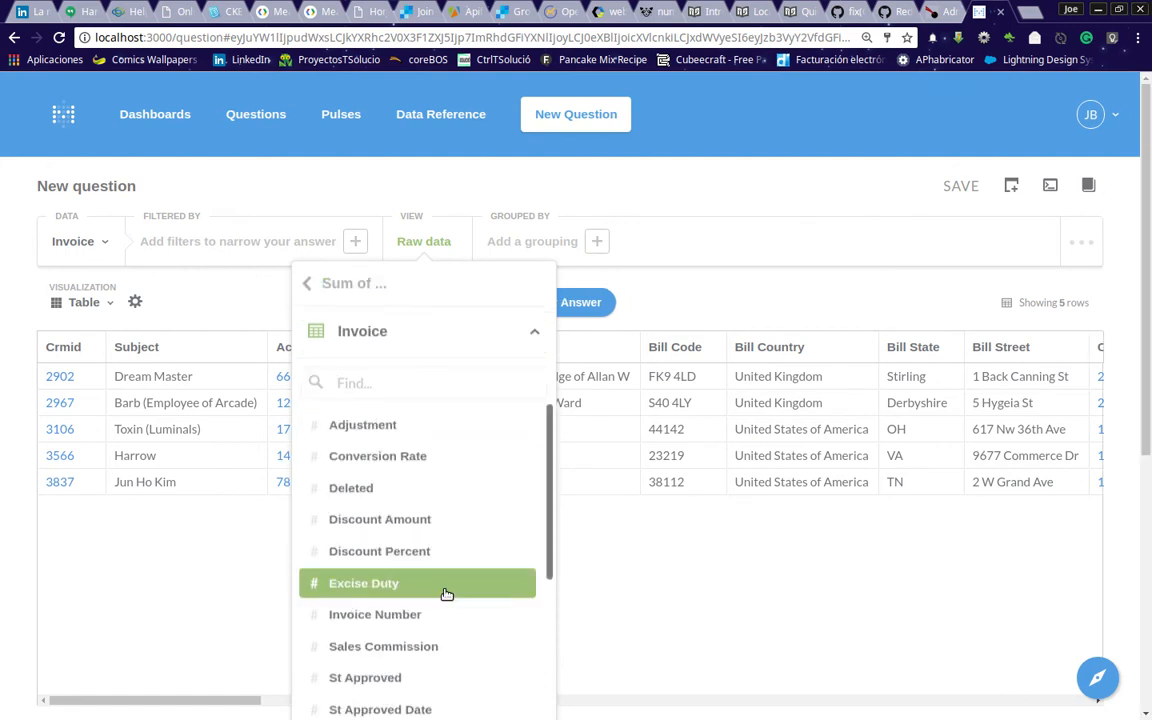
scroll(445, 615, down, 4)
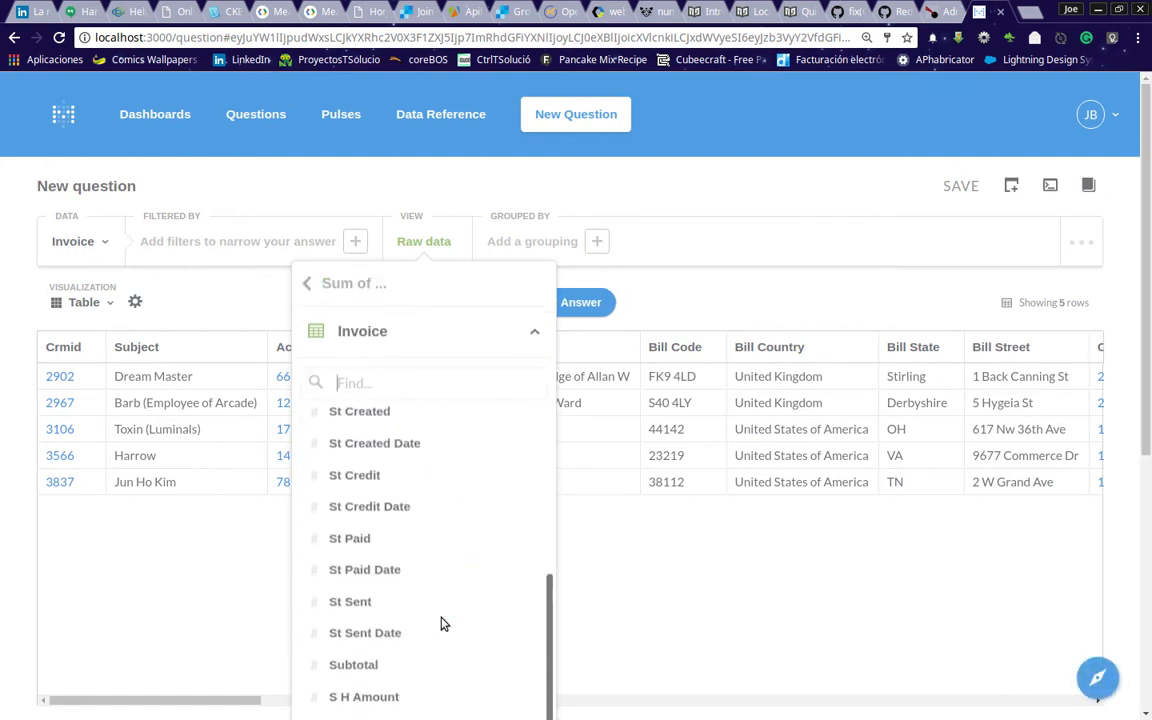
scroll(445, 623, down, 3)
click(437, 411)
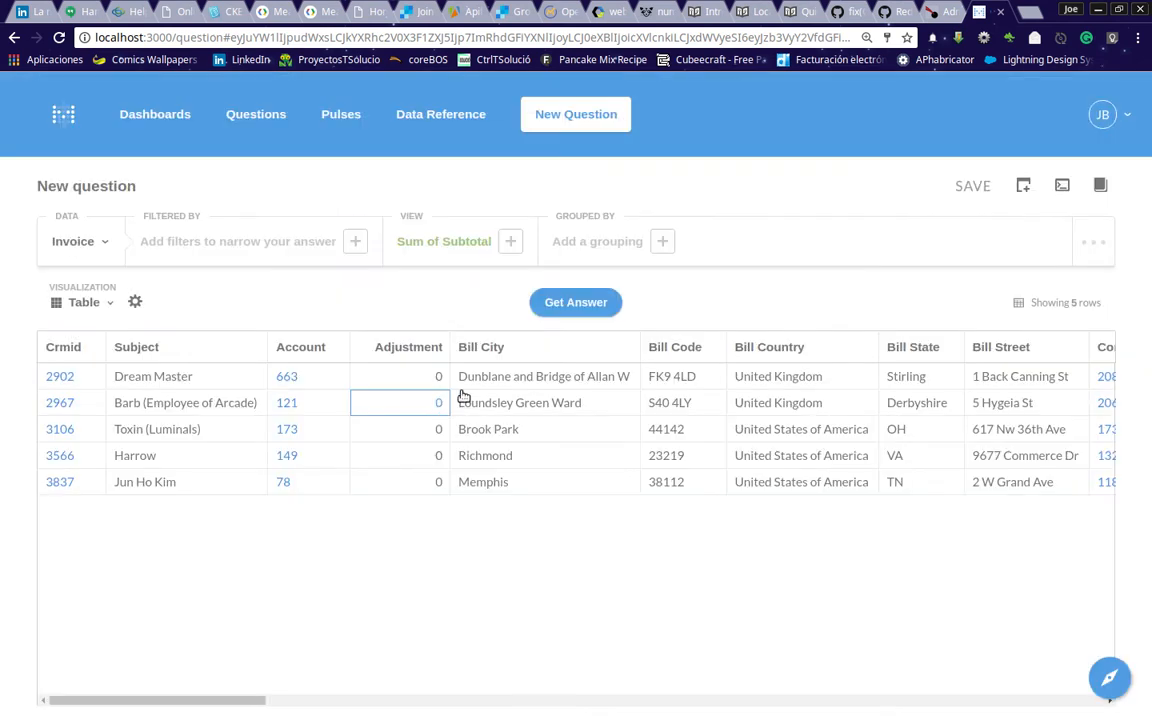
Group the subtotal sums by Invoice Status and get the answer
click(602, 247)
scroll(581, 560, down, 10)
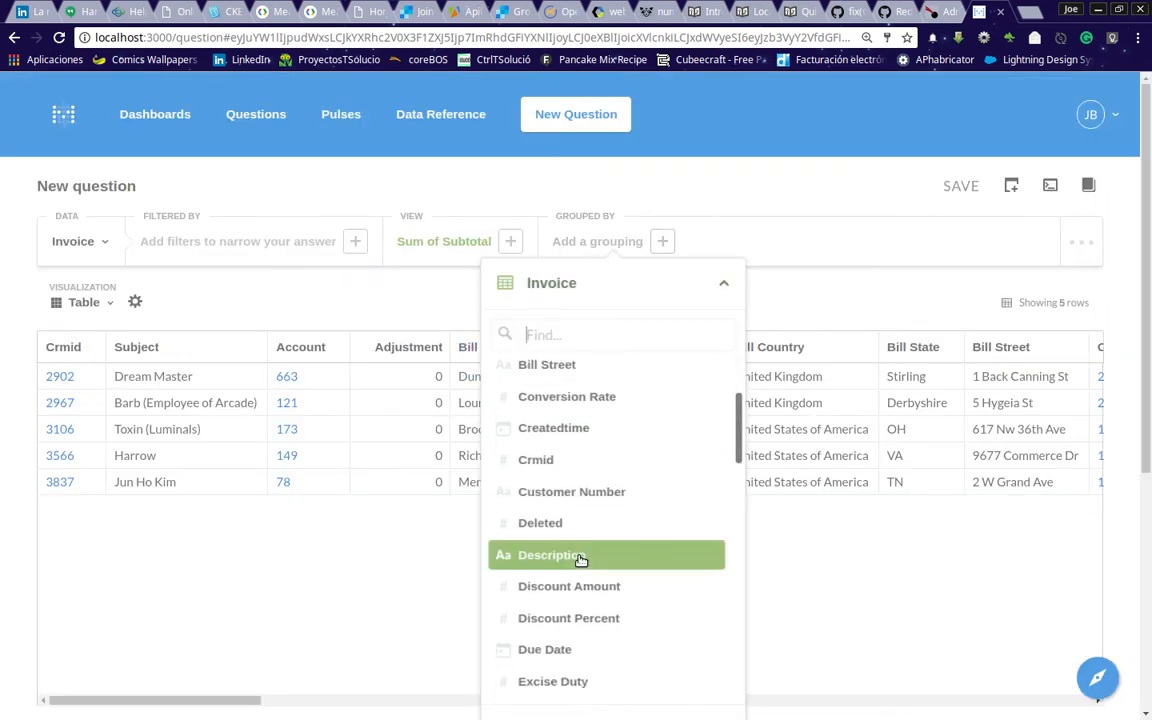
click(583, 396)
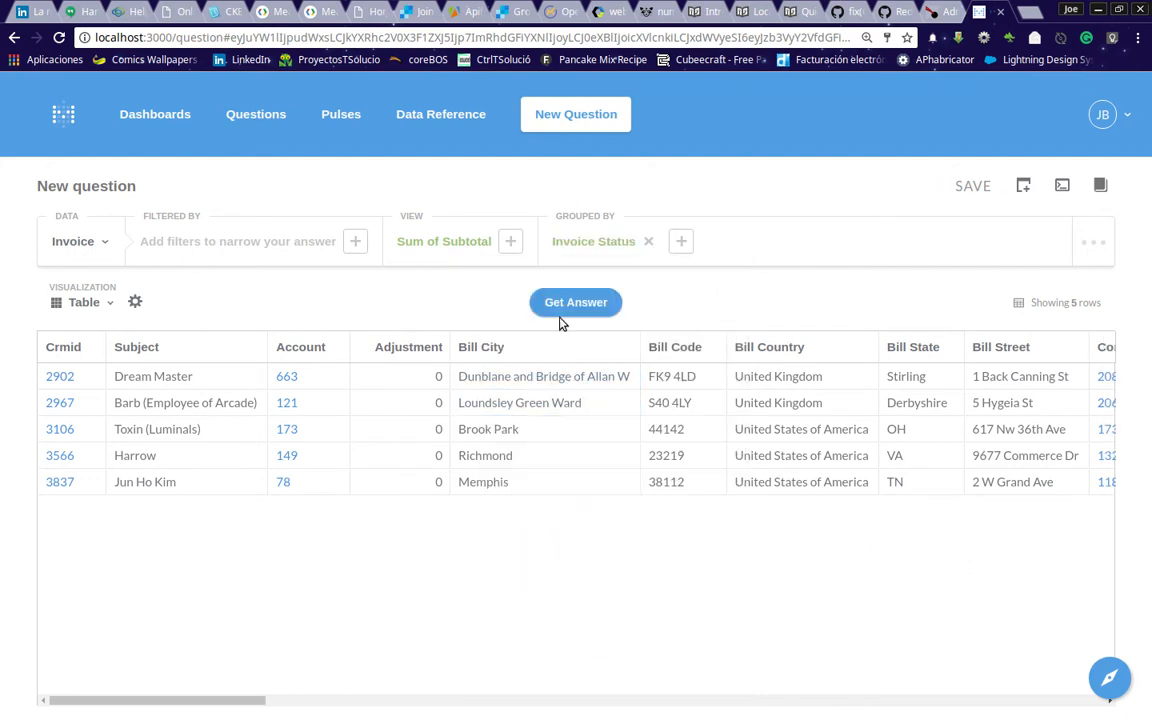
click(570, 304)
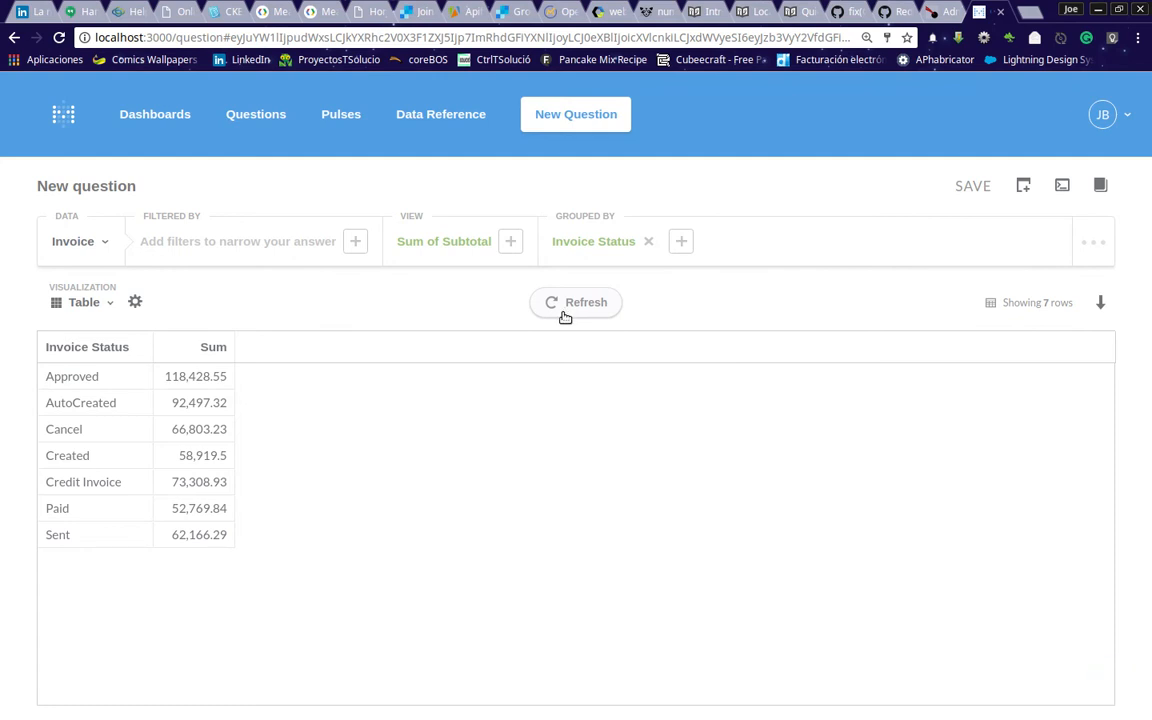
Try Type as a second grouping alongside Invoice Status, get the answer and remove the Type grouping again
click(680, 243)
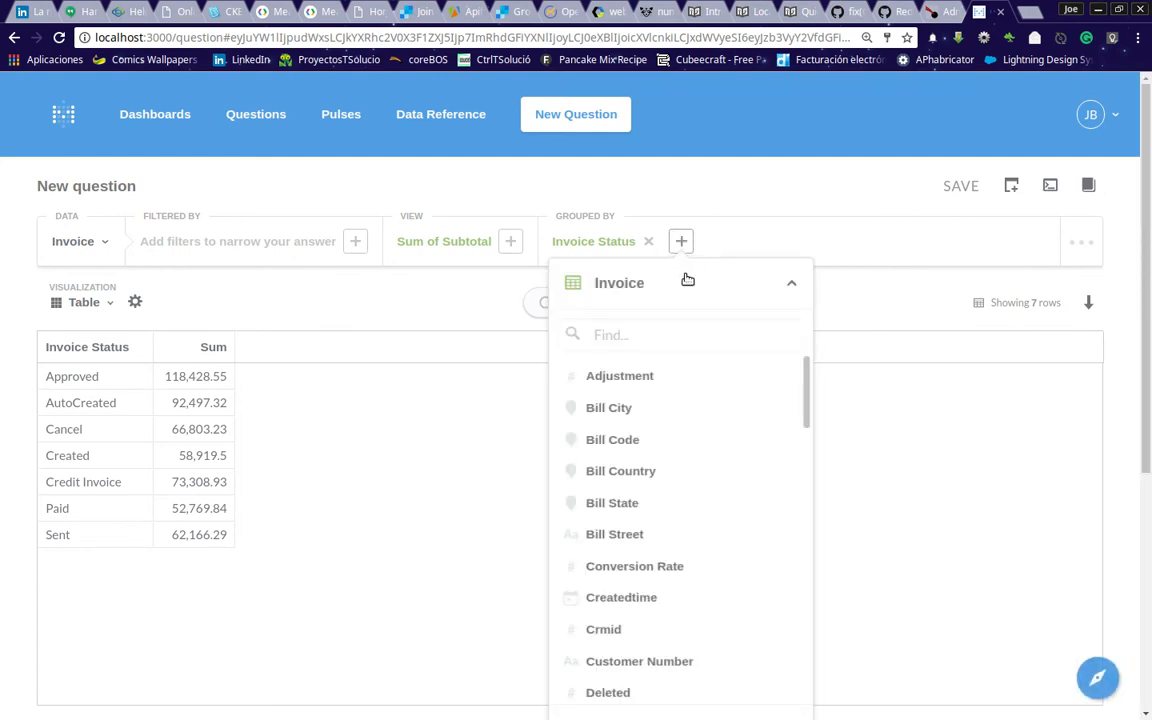
scroll(675, 470, down, 3)
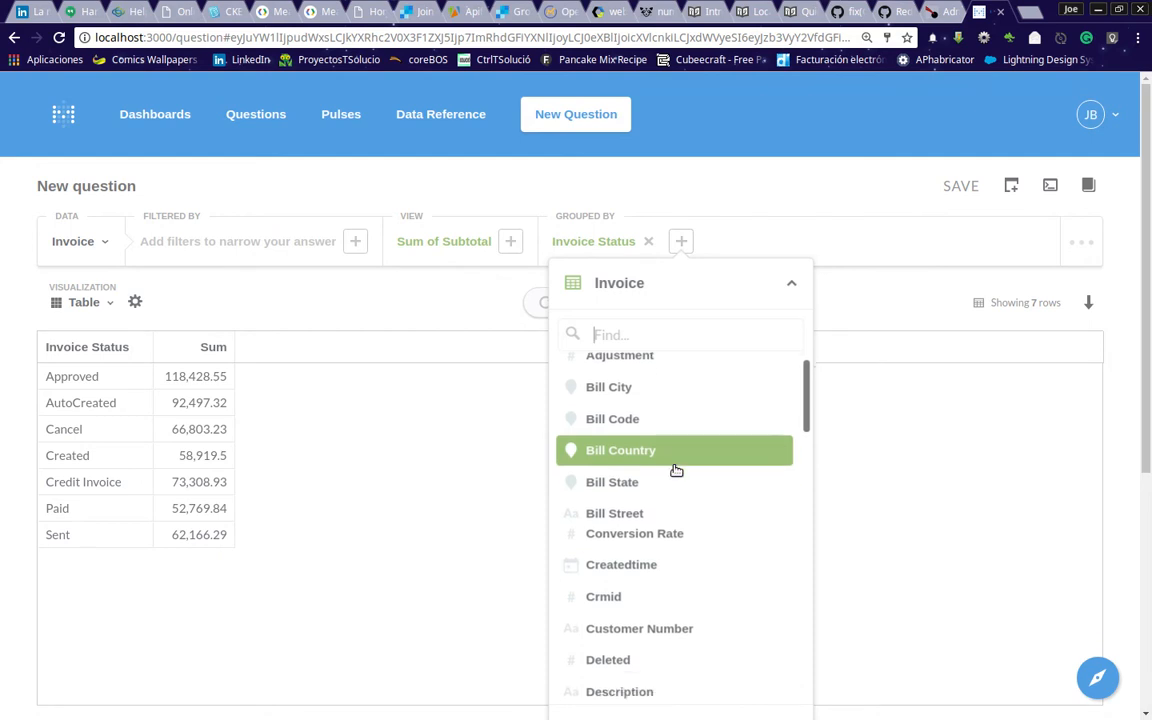
scroll(675, 470, down, 4)
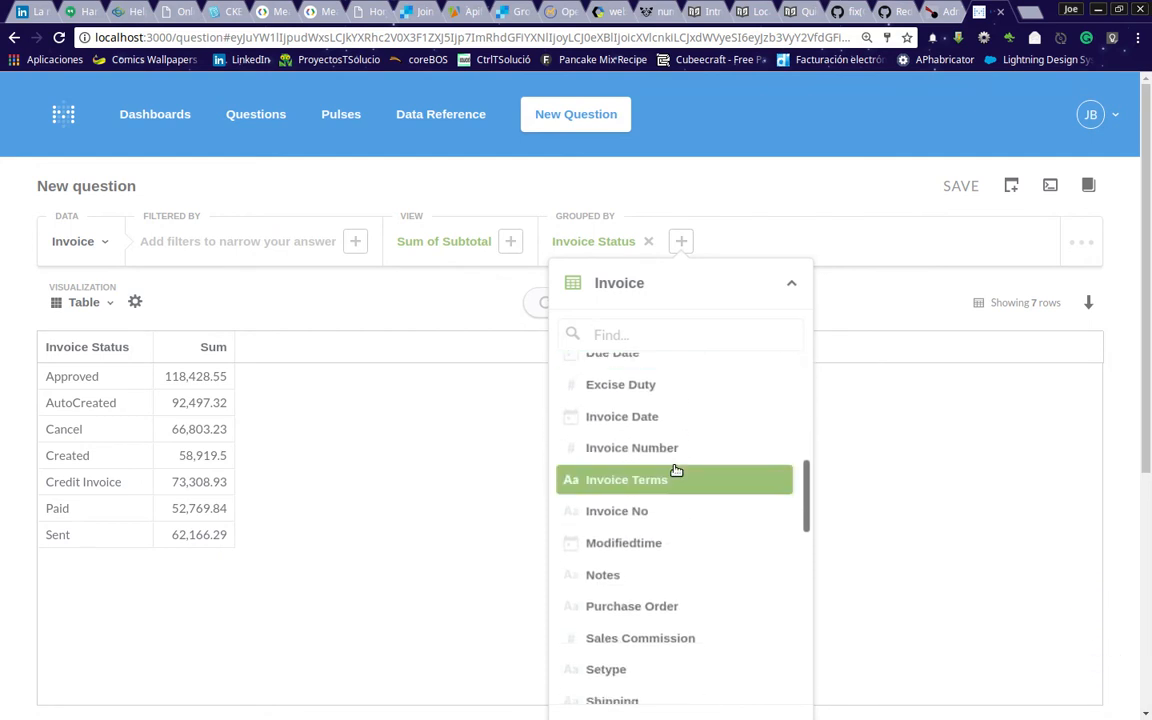
scroll(675, 470, down, 2)
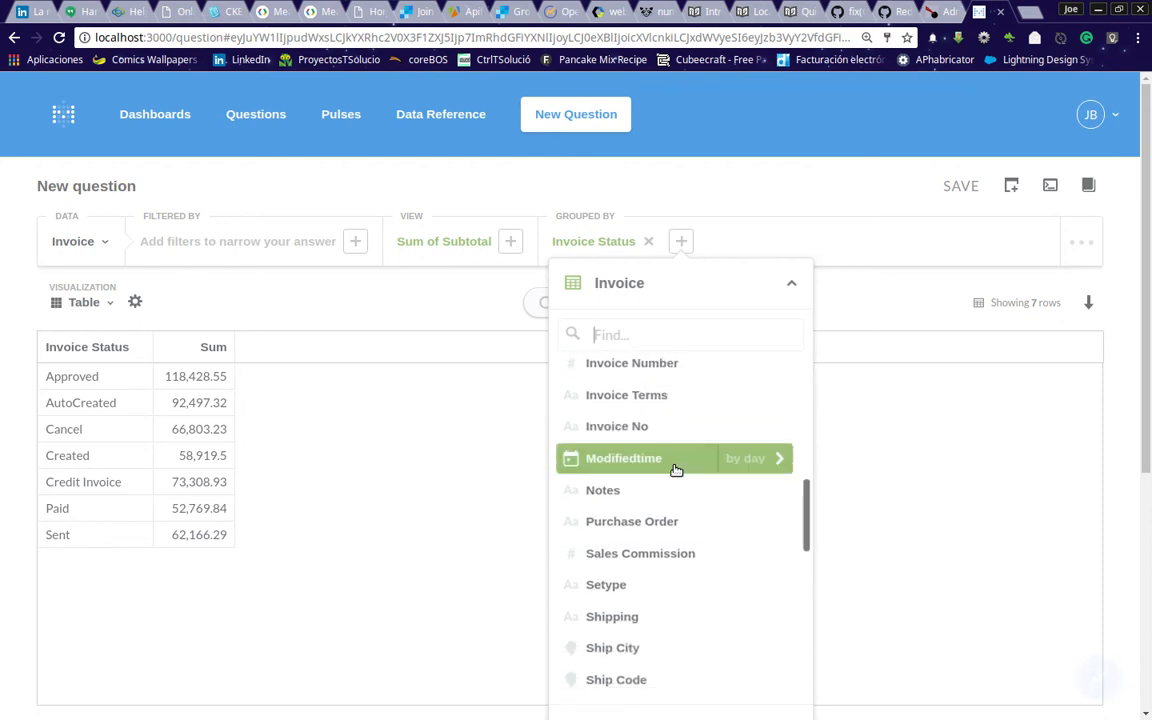
scroll(675, 470, down, 3)
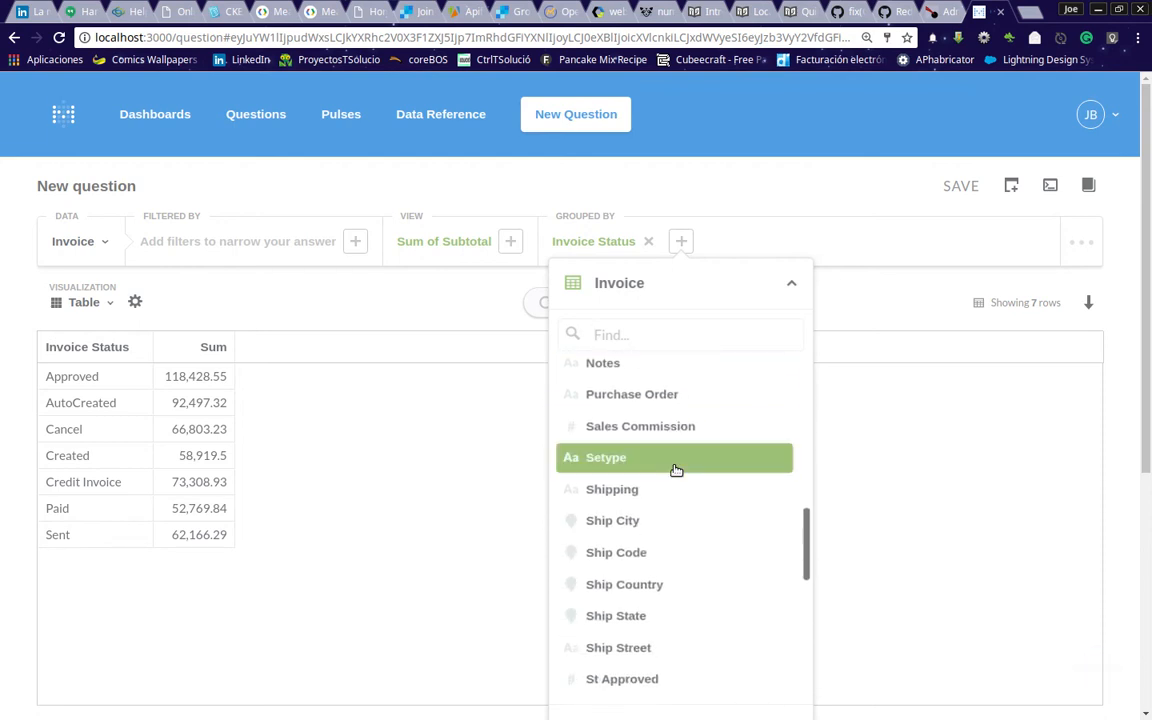
scroll(675, 470, down, 6)
scroll(675, 470, down, 7)
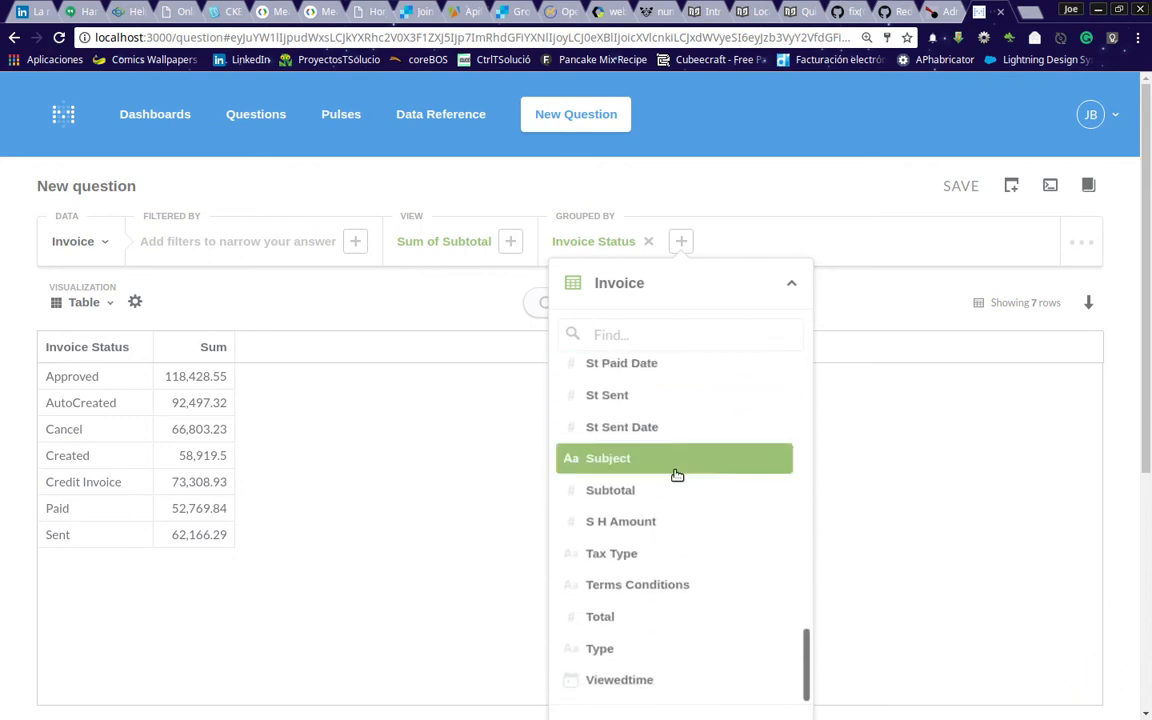
click(650, 648)
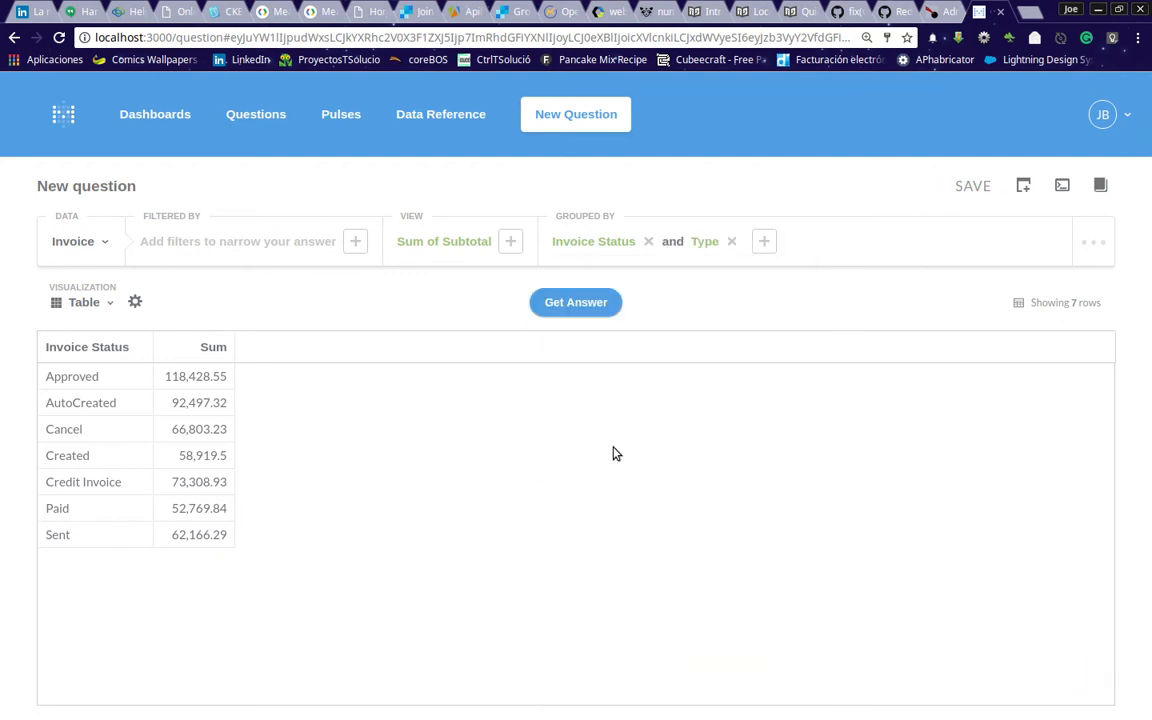
click(581, 303)
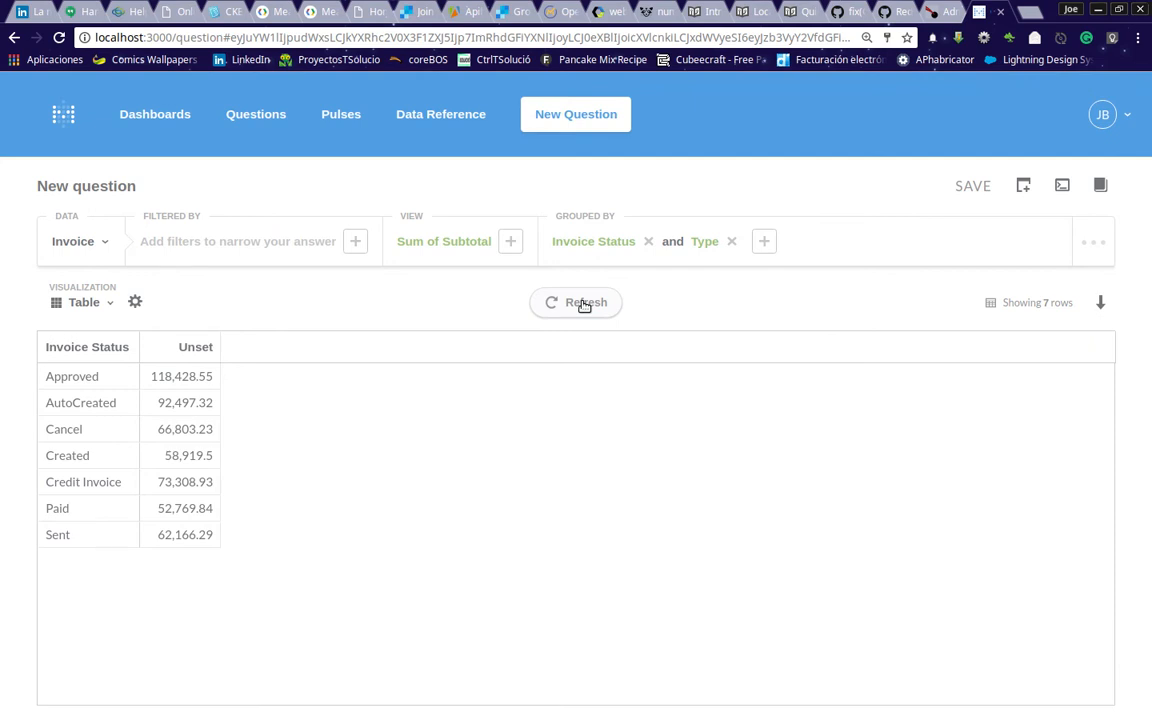
click(731, 242)
Look through the Invoice fields for another second grouping to combine with Invoice Status
click(681, 243)
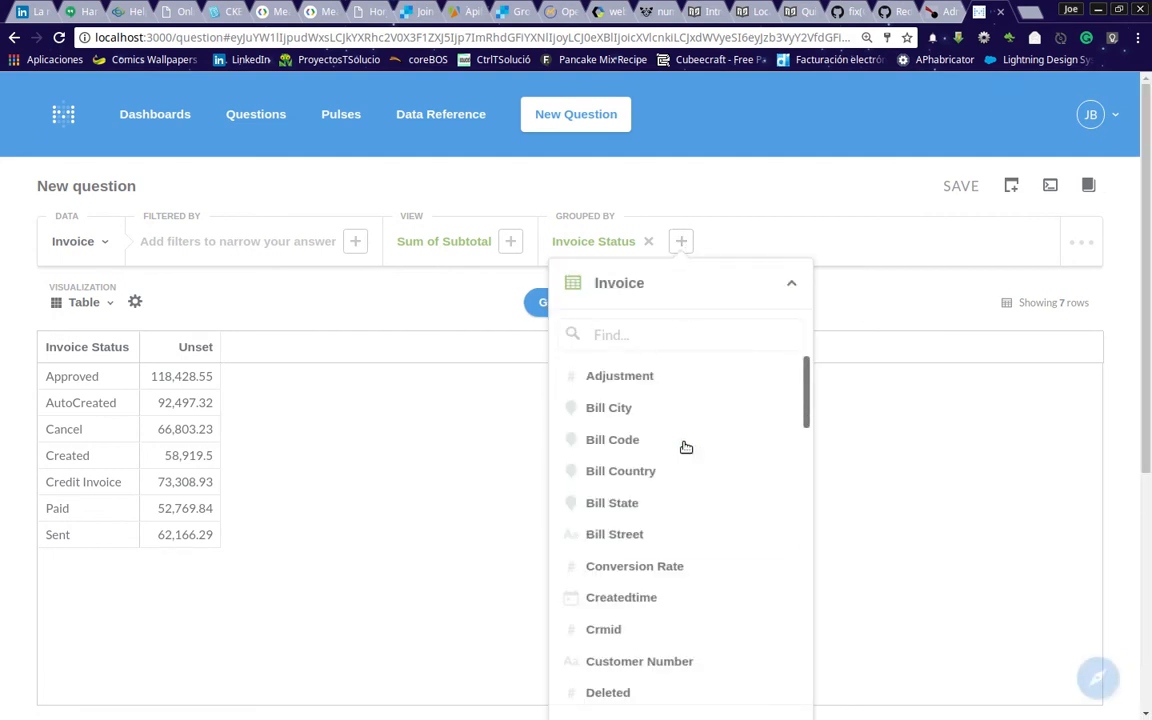
scroll(690, 420, down, 3)
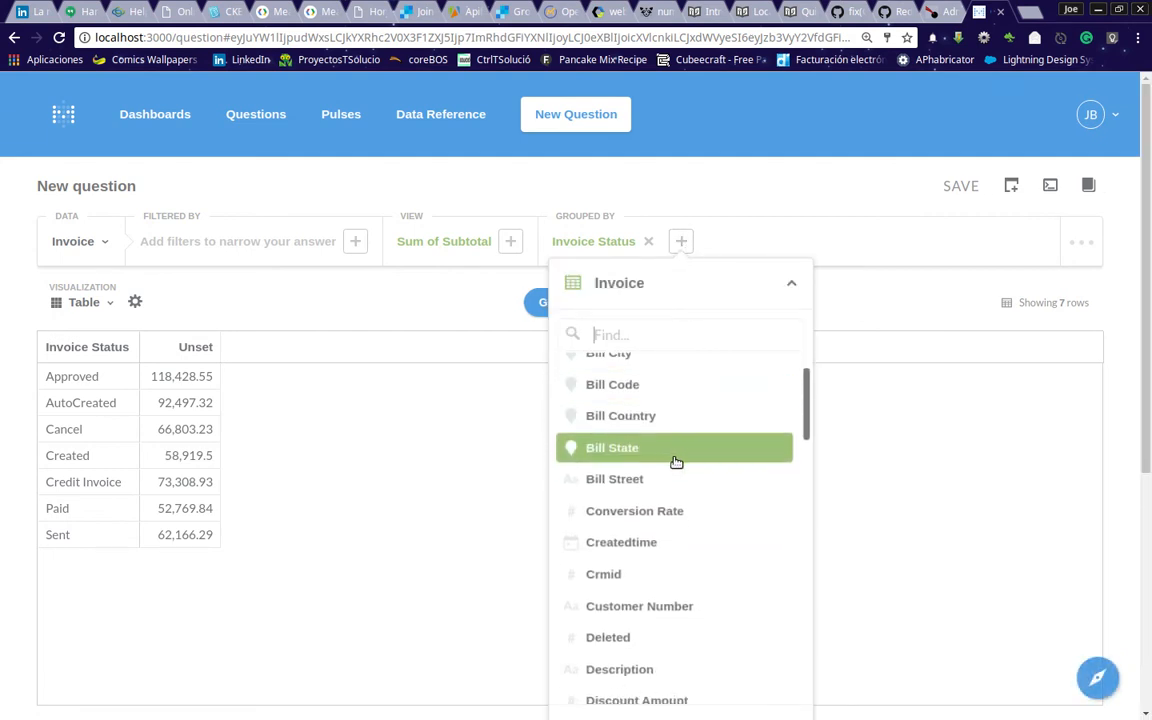
scroll(683, 494, down, 4)
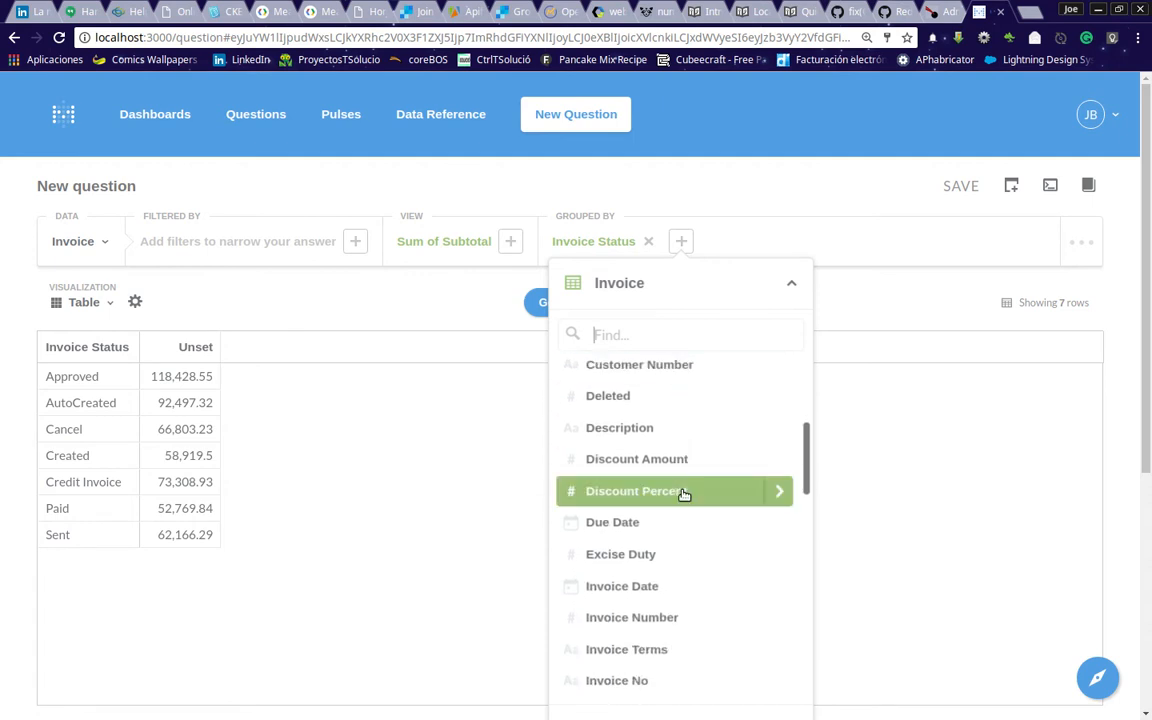
scroll(684, 497, down, 2)
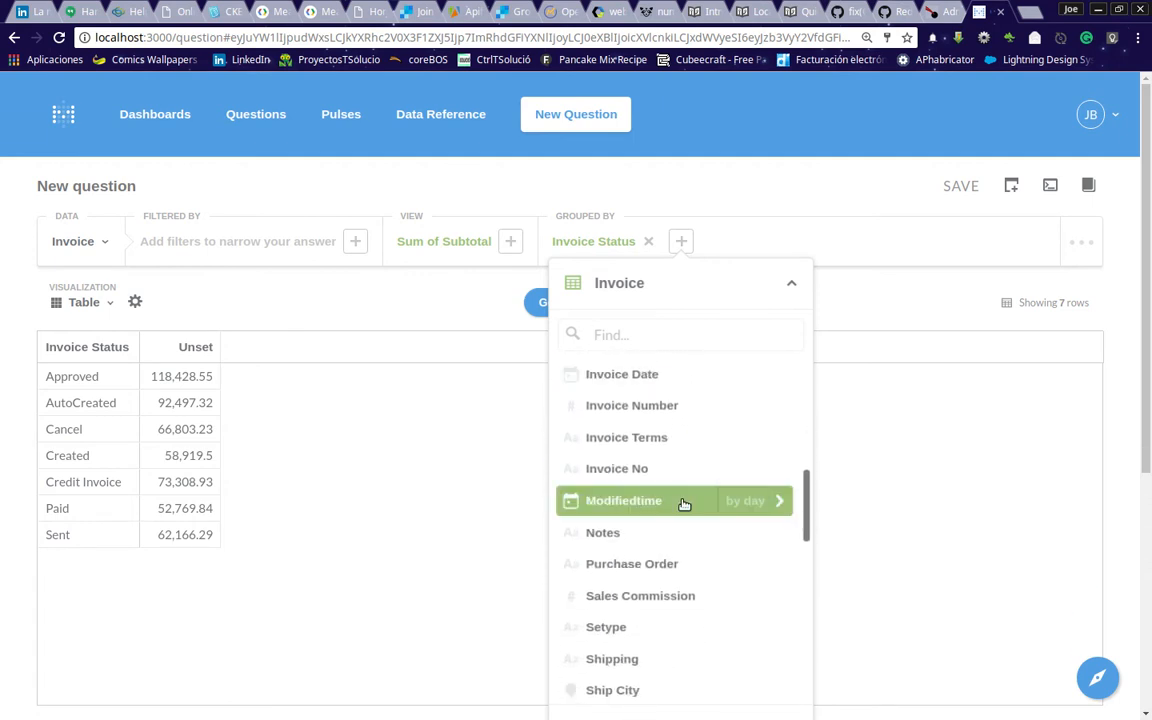
scroll(677, 492, down, 2)
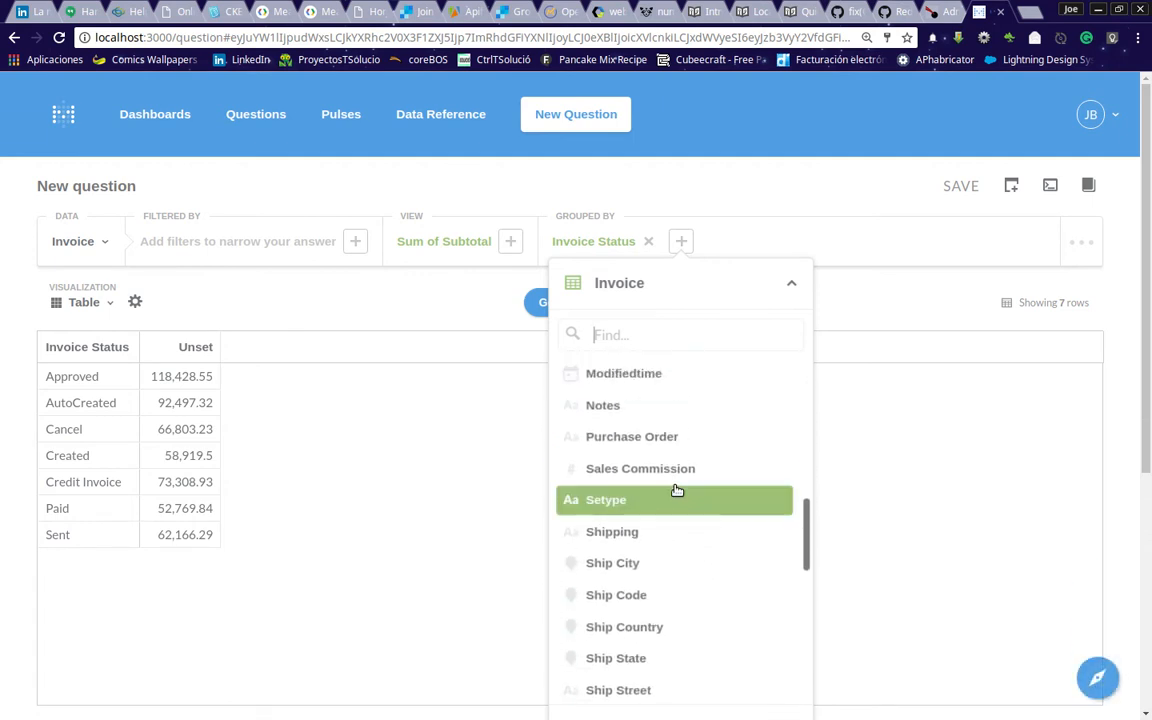
scroll(677, 490, down, 3)
scroll(676, 489, down, 6)
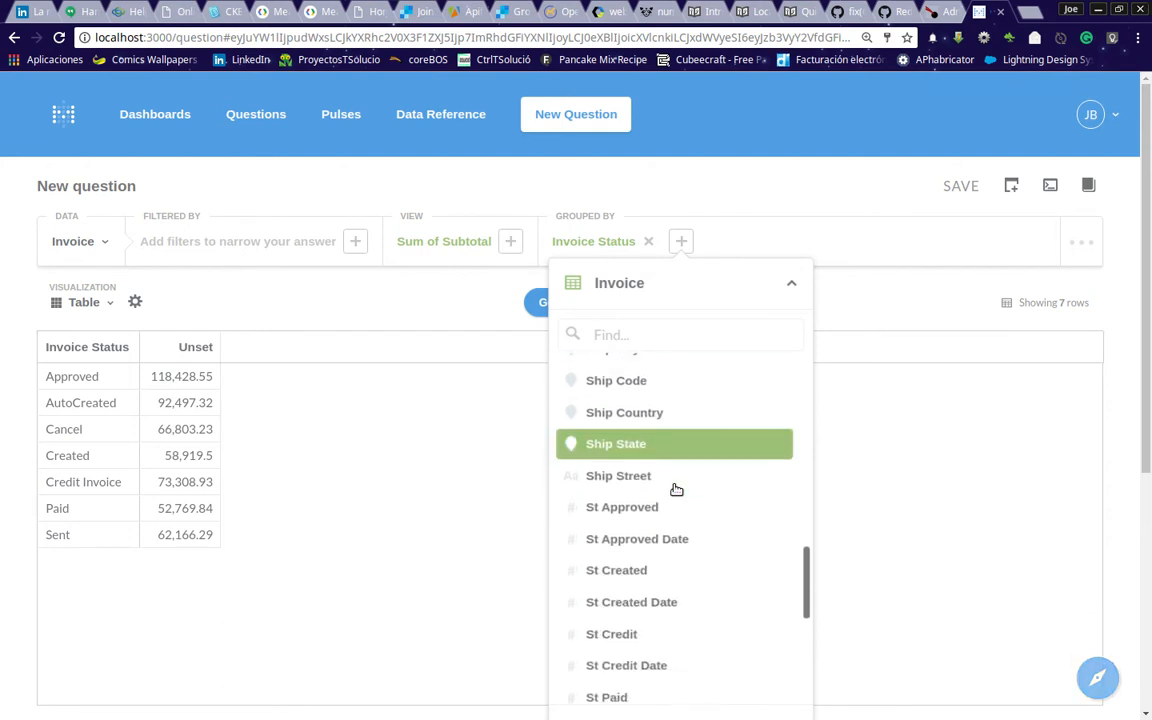
scroll(676, 489, down, 1)
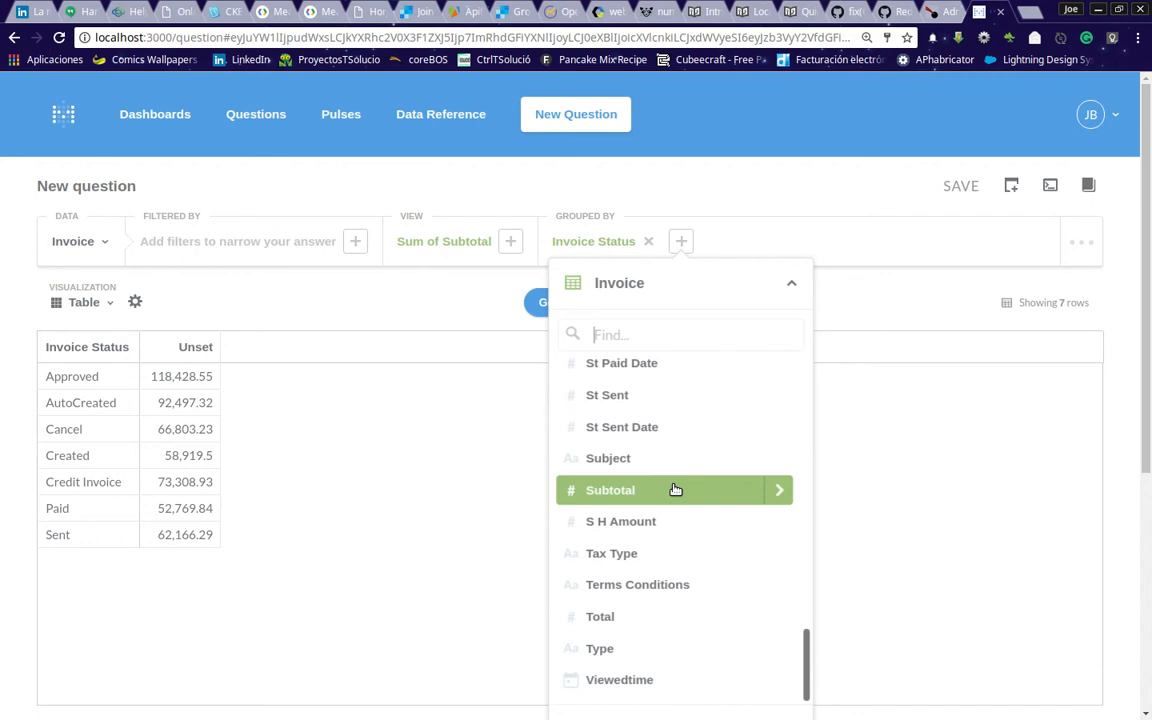
Add Tax Type as a second grouping and Count of rows as a second metric to the Invoice question, and get the answer
click(652, 556)
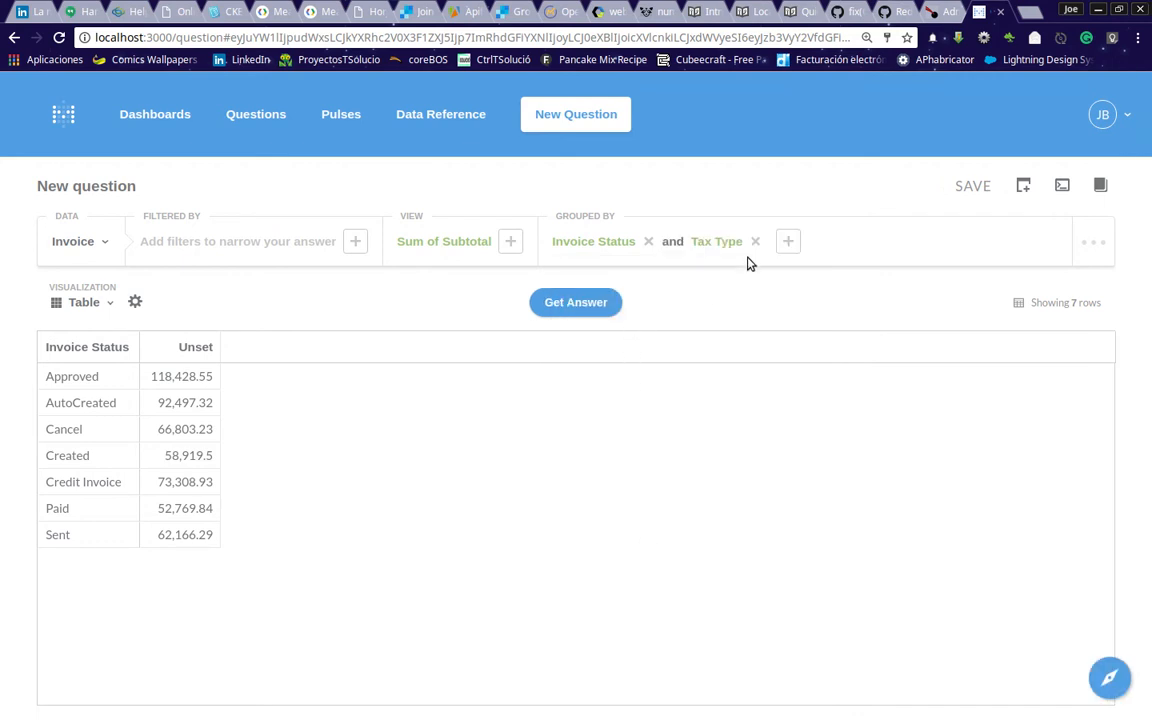
click(556, 303)
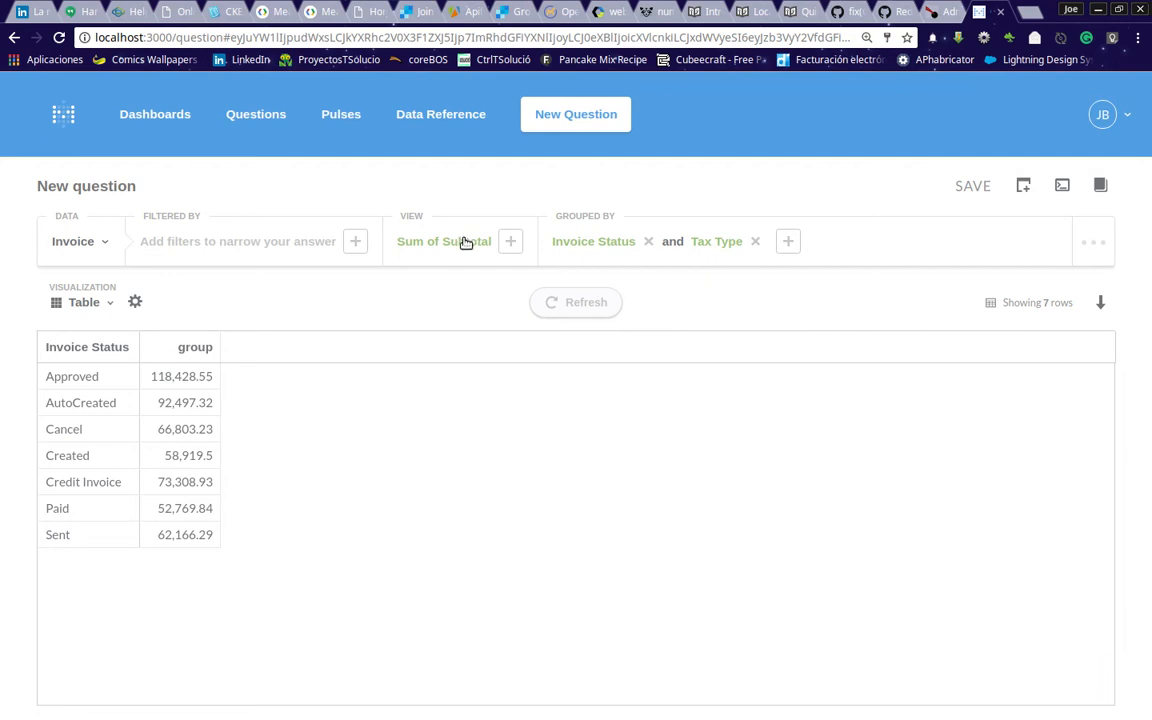
click(465, 243)
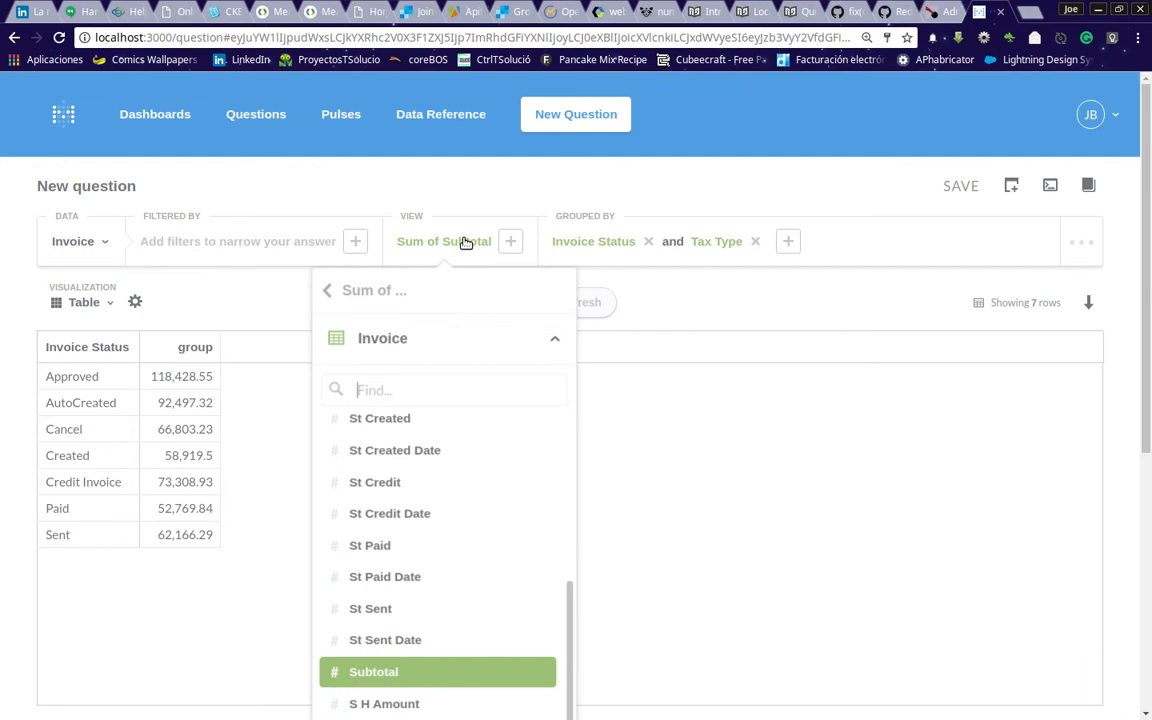
click(511, 242)
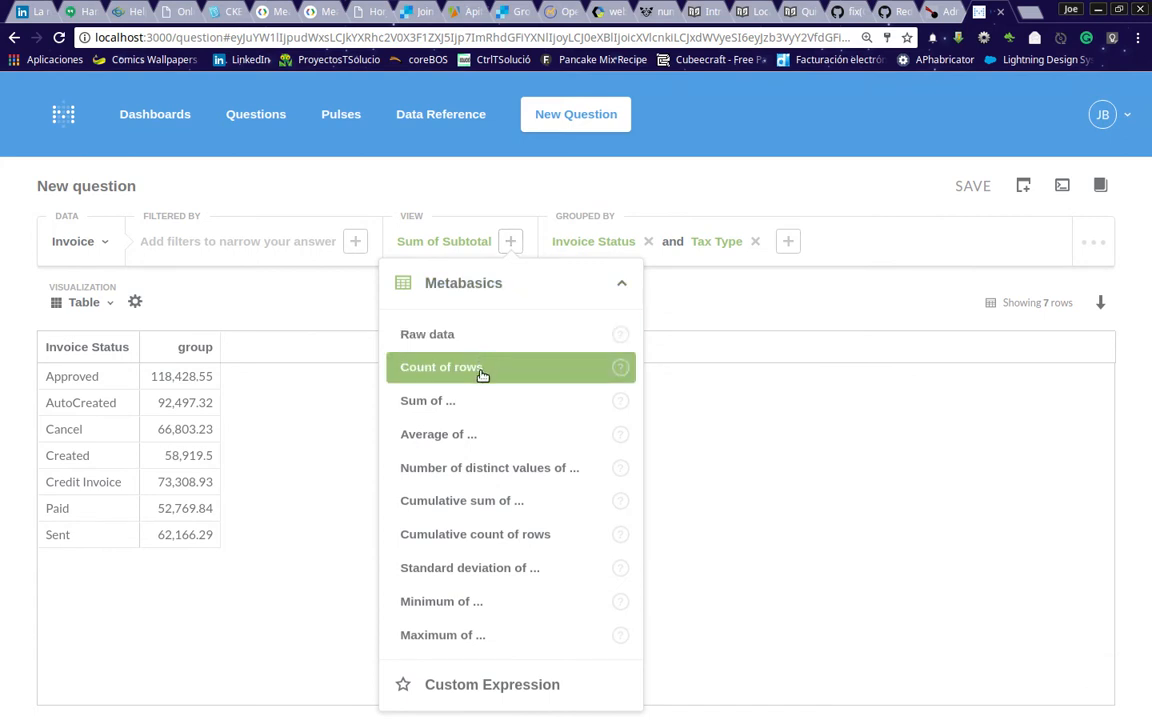
click(481, 370)
click(562, 303)
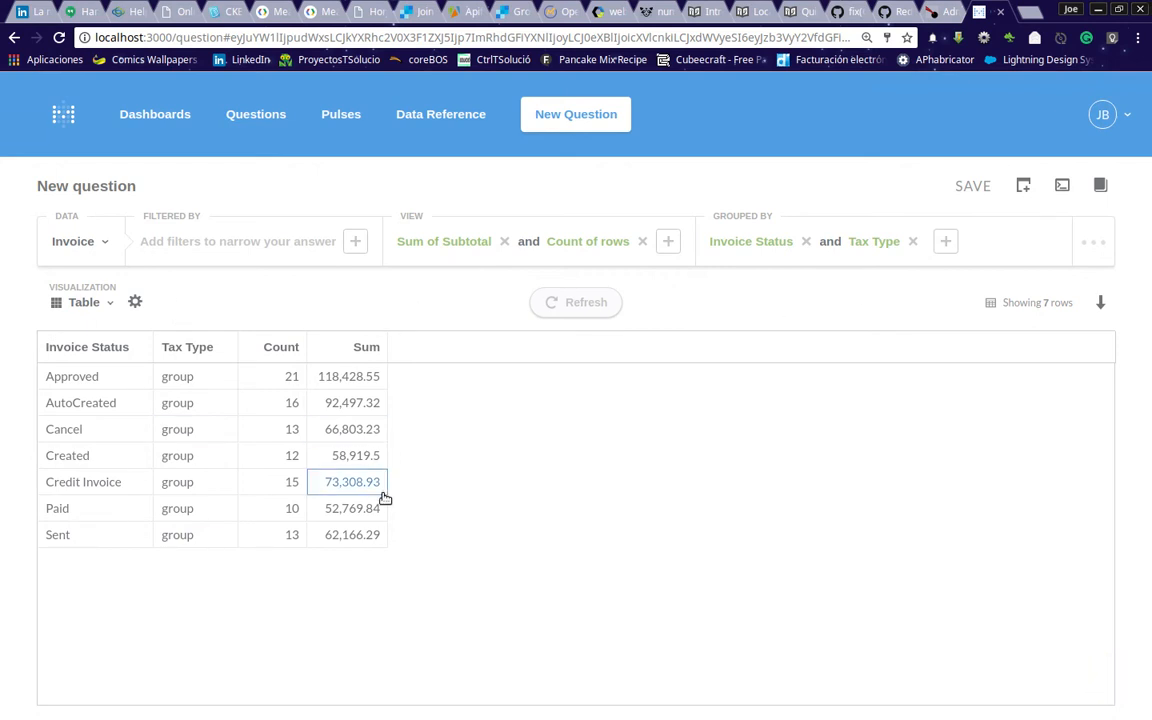
click(193, 350)
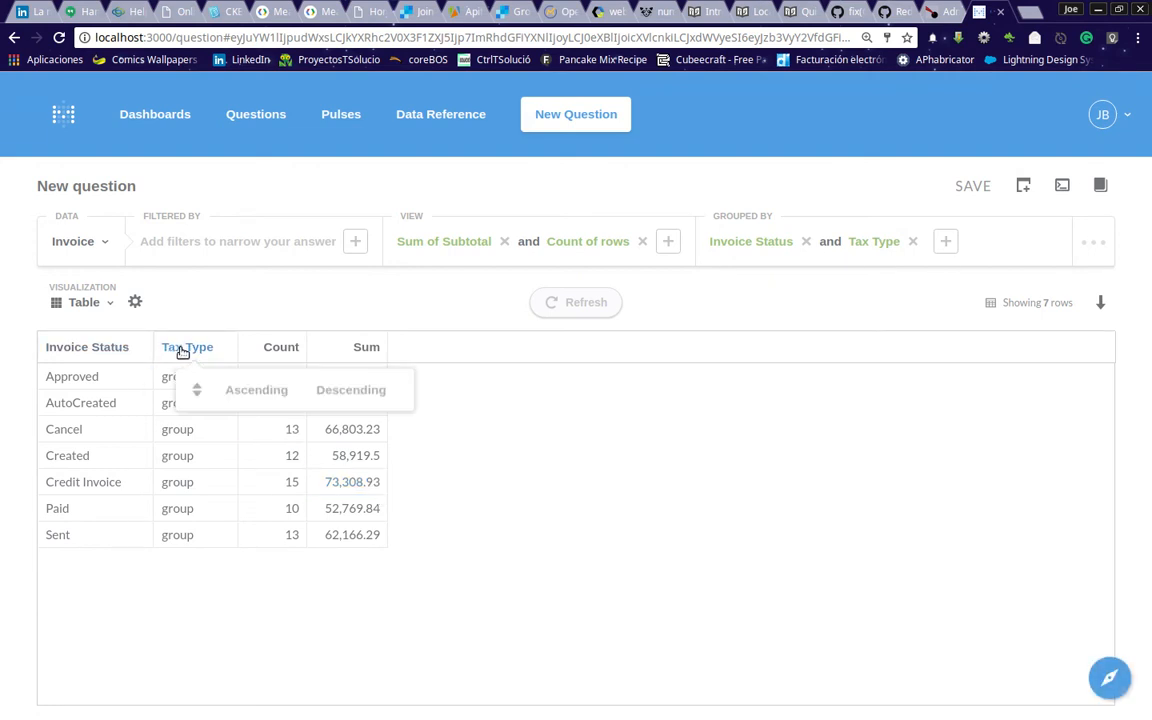
click(1111, 678)
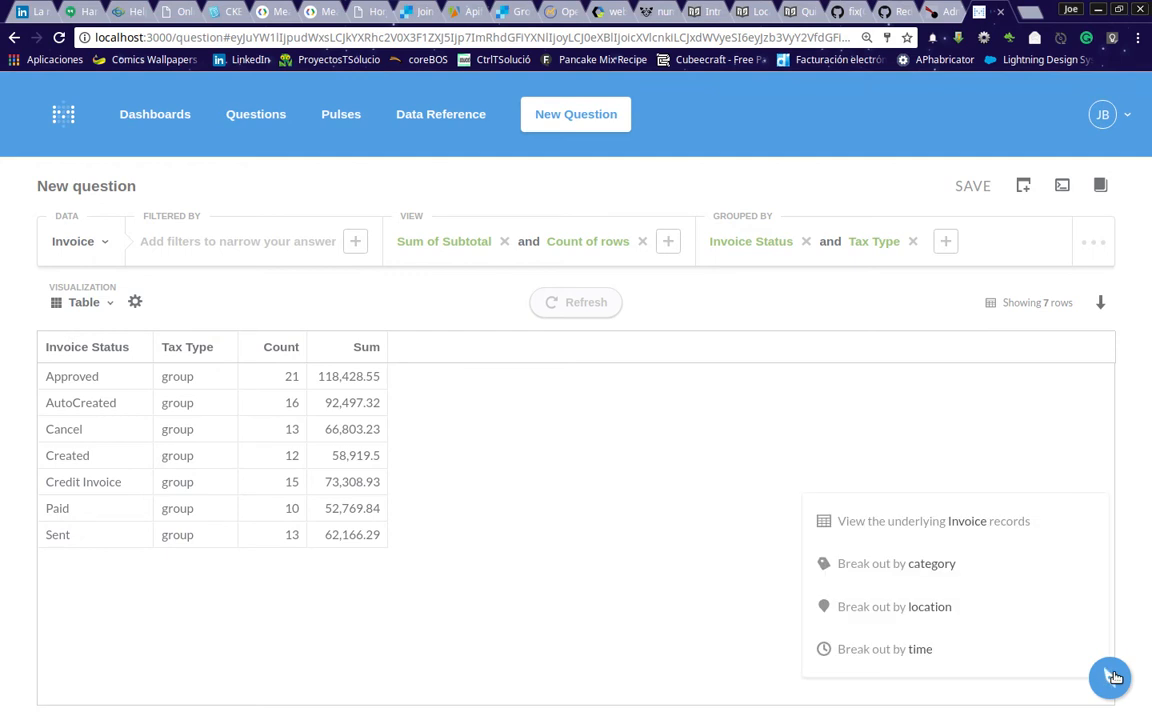
click(939, 571)
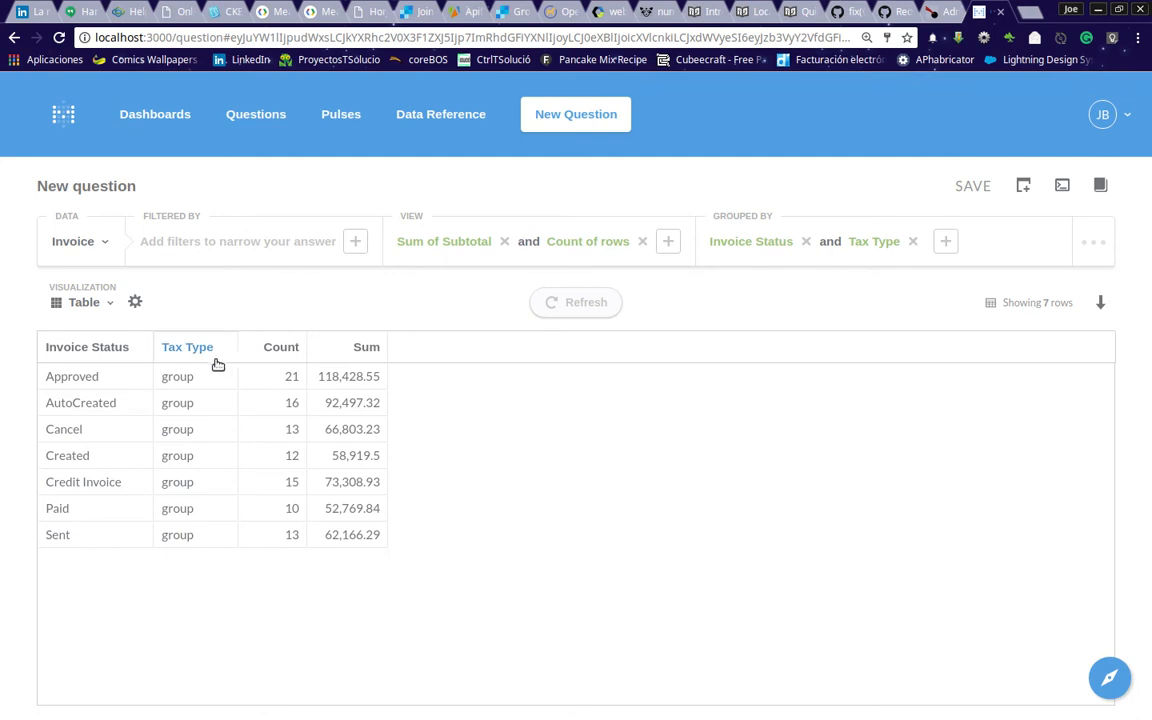
click(111, 354)
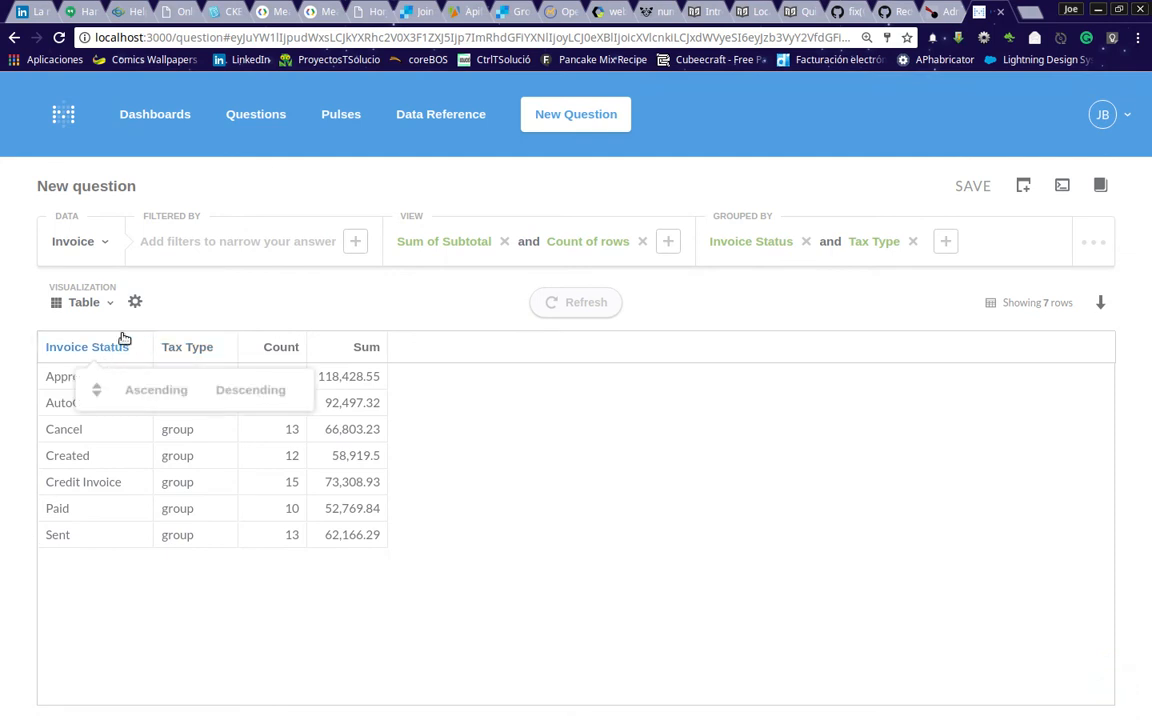
click(480, 318)
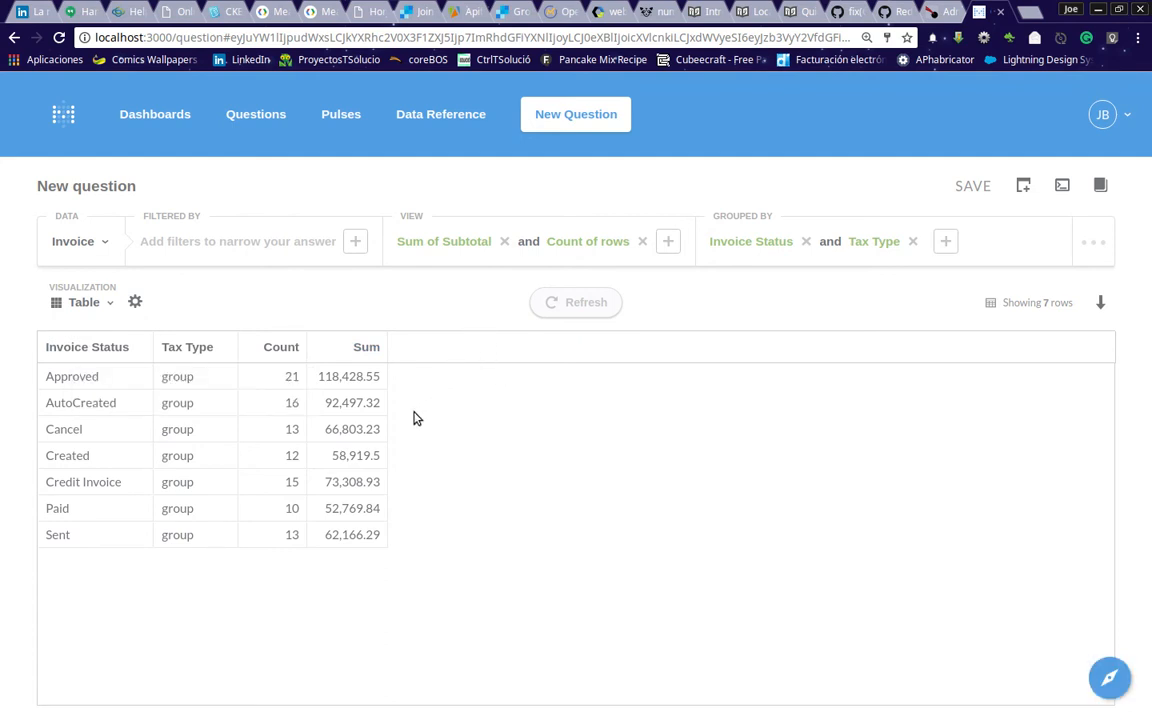
Abandon the Invoice query and start a new question on the Potential table of the coreBOS database
click(642, 242)
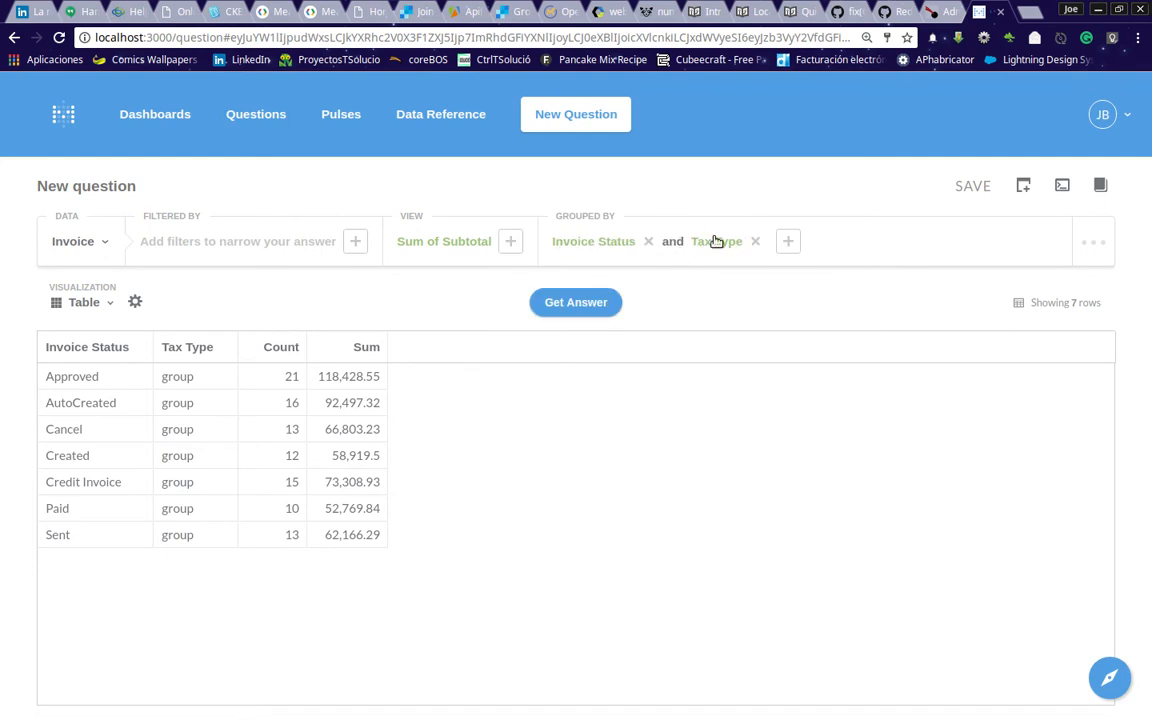
click(530, 121)
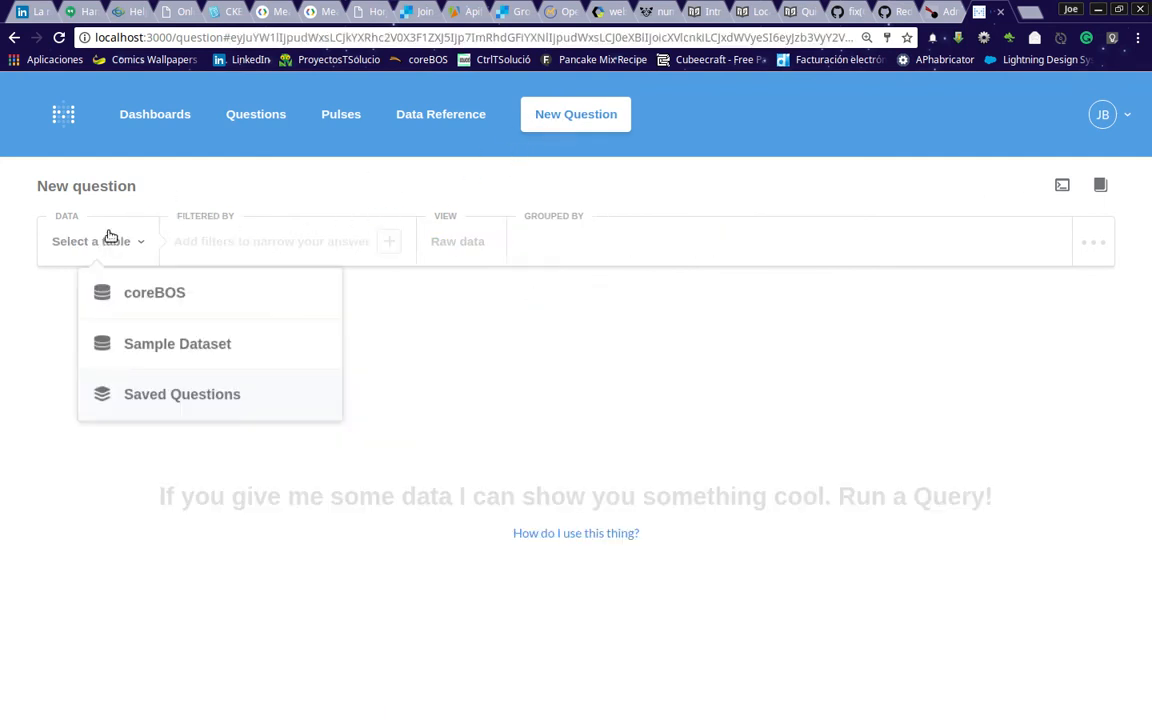
click(134, 293)
scroll(135, 520, down, 5)
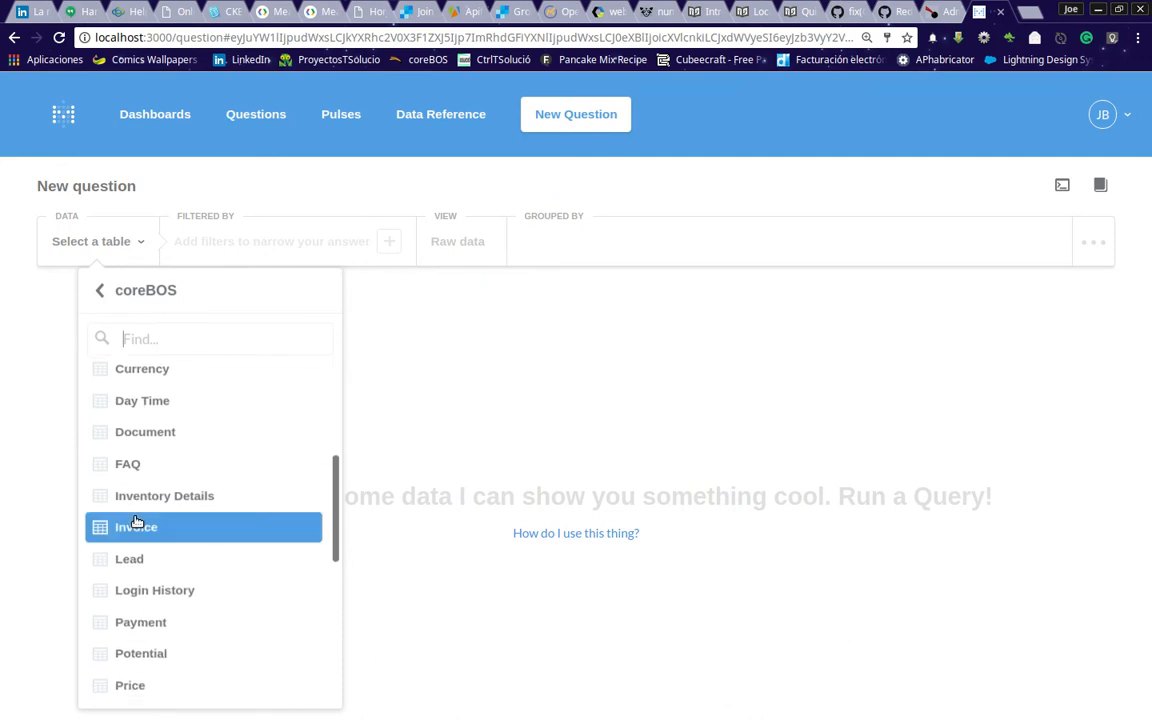
click(152, 442)
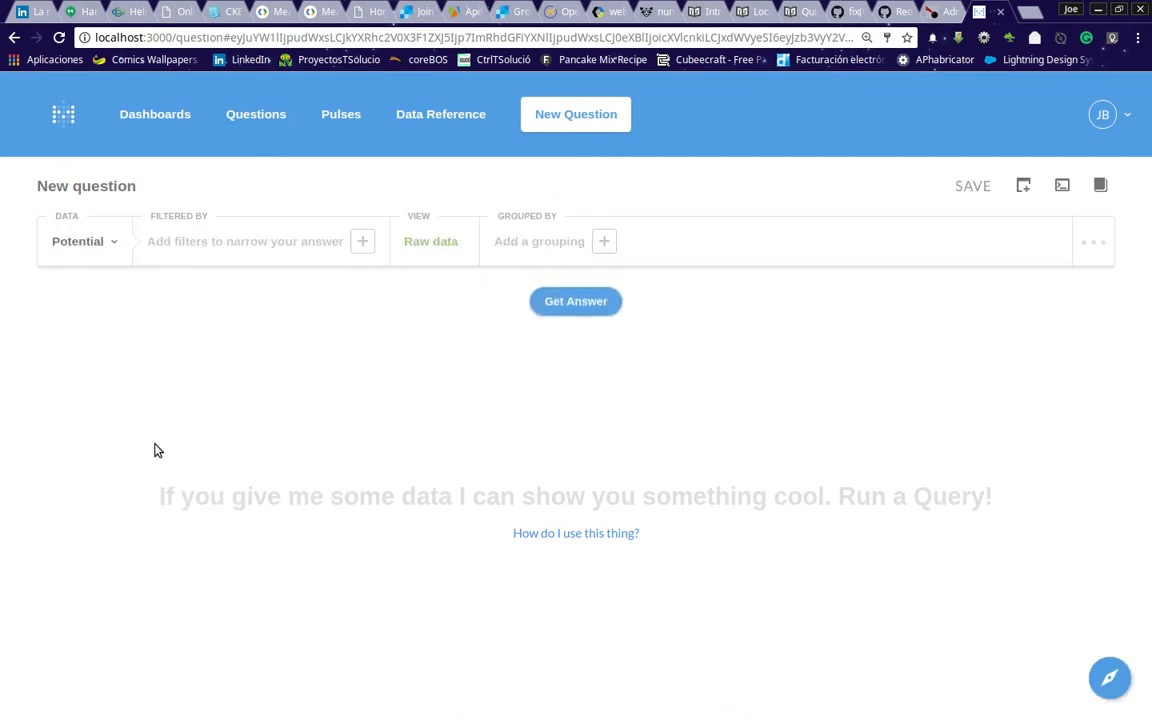
Group the Potential records by Sales Stage
click(557, 243)
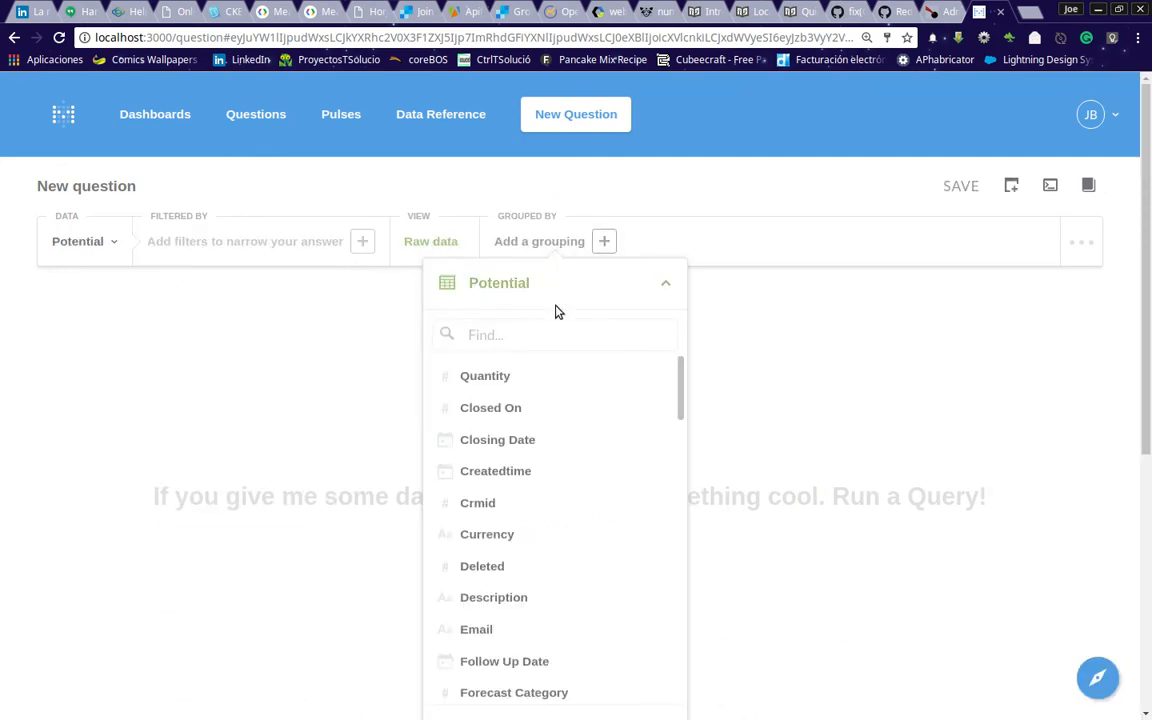
scroll(488, 555, down, 3)
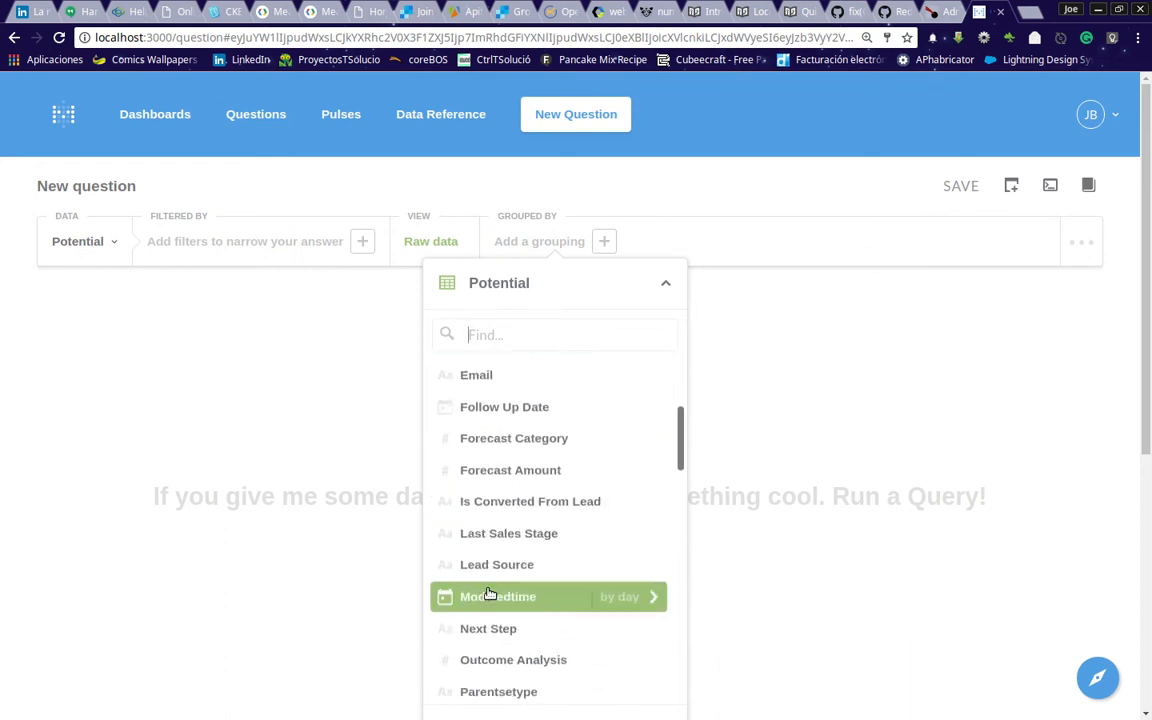
double_click(506, 537)
click(603, 244)
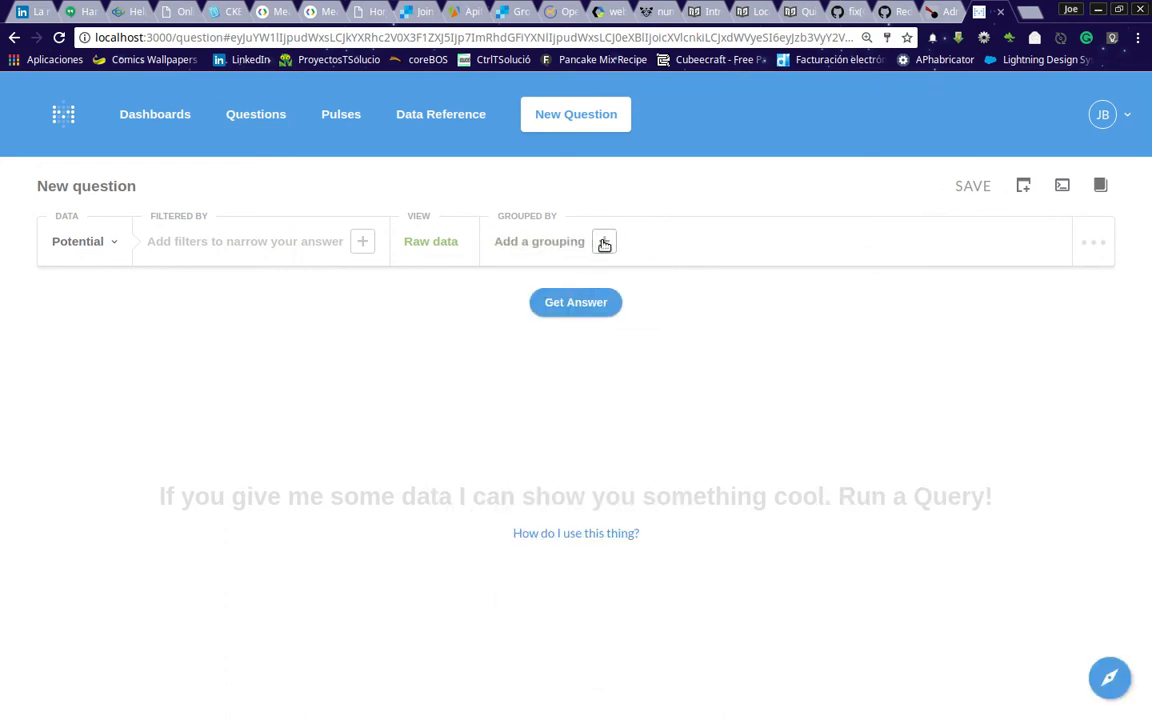
click(606, 243)
scroll(509, 468, down, 8)
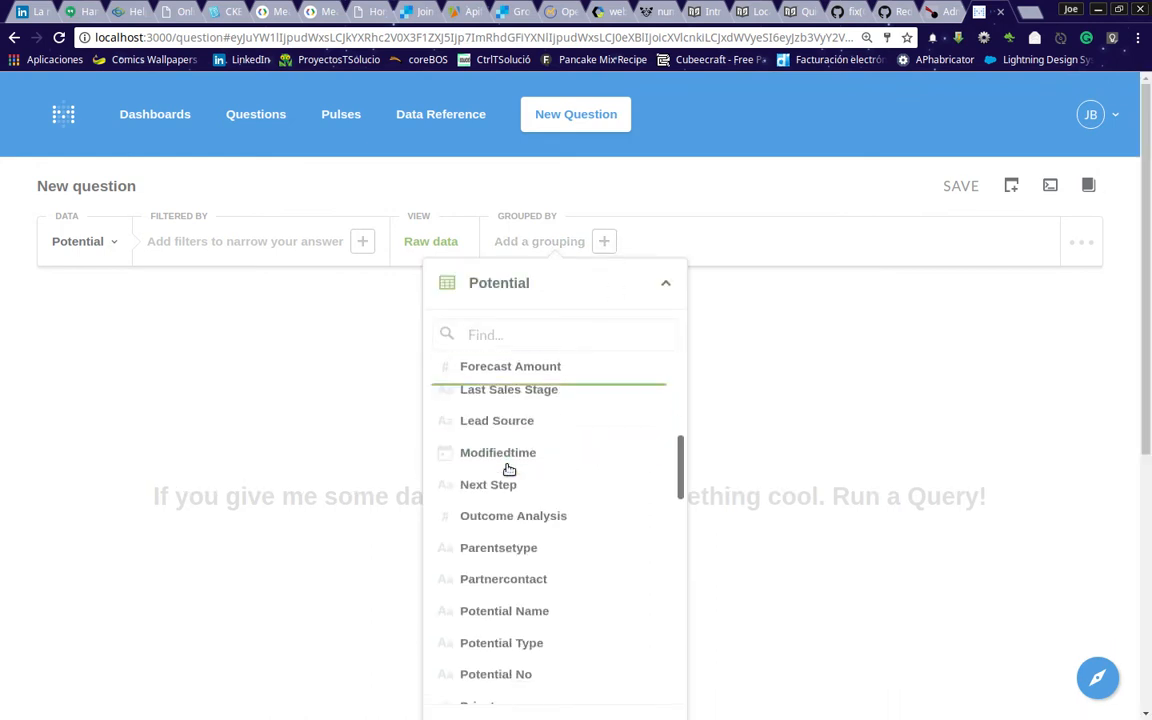
scroll(509, 468, down, 2)
click(517, 485)
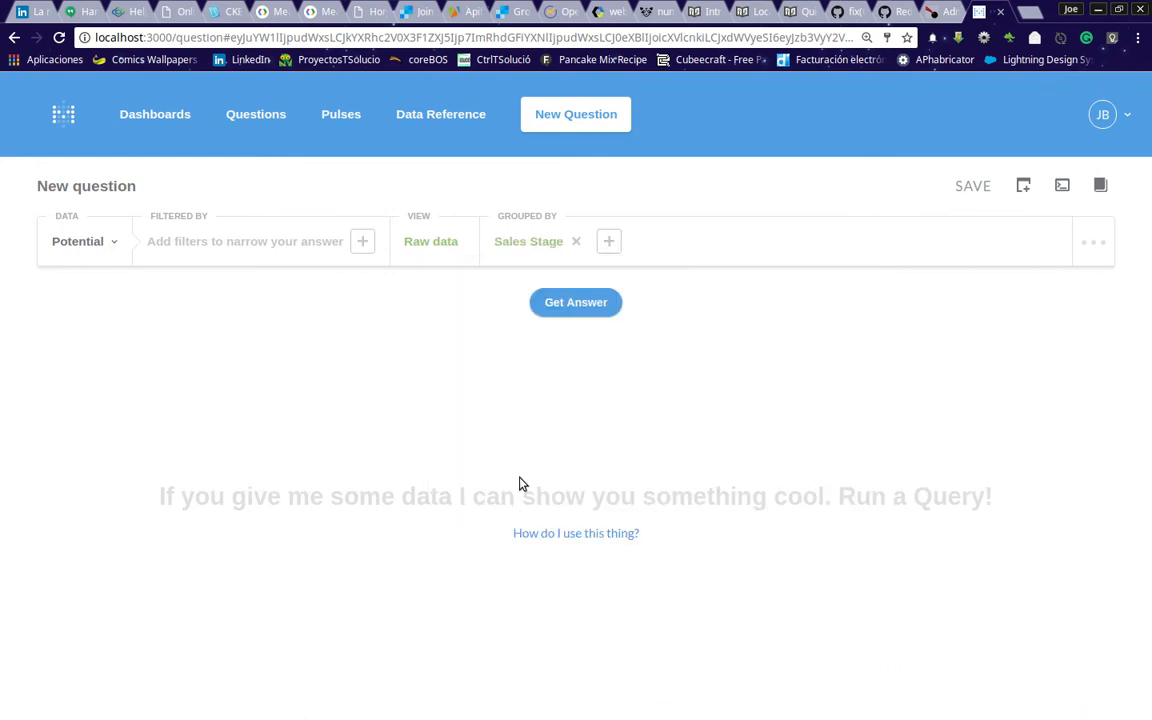
Add Parentsetype as a second grouping after Sales Stage and get the answer
click(609, 241)
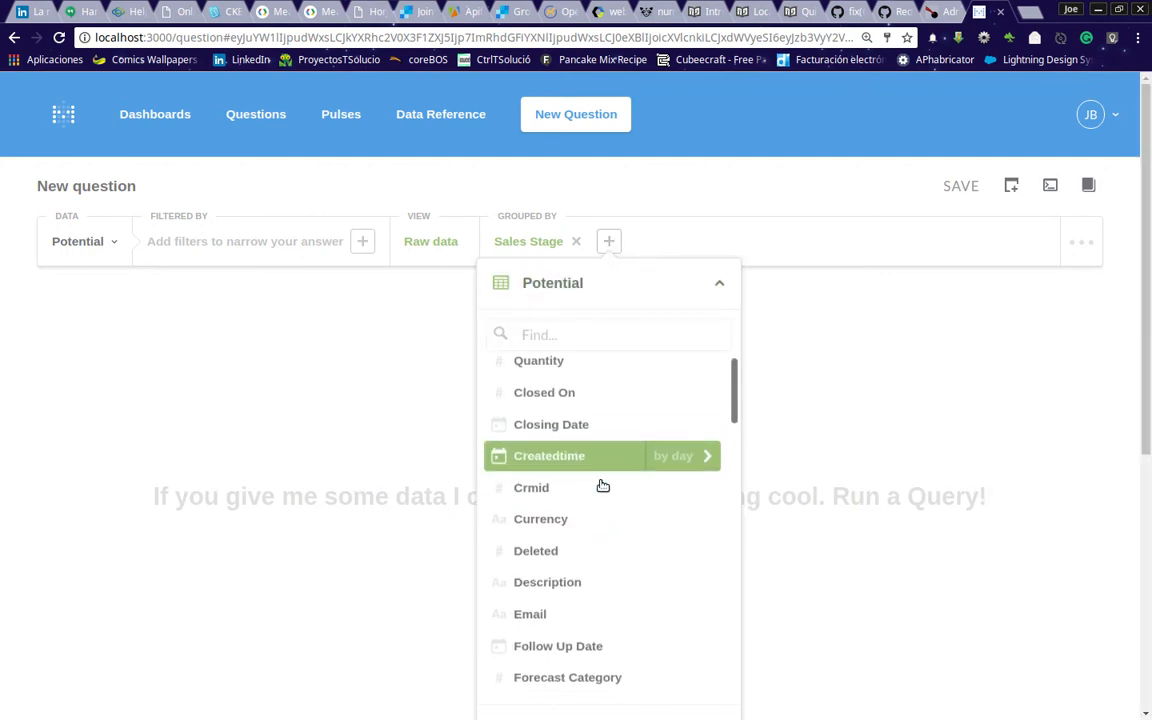
scroll(603, 485, down, 3)
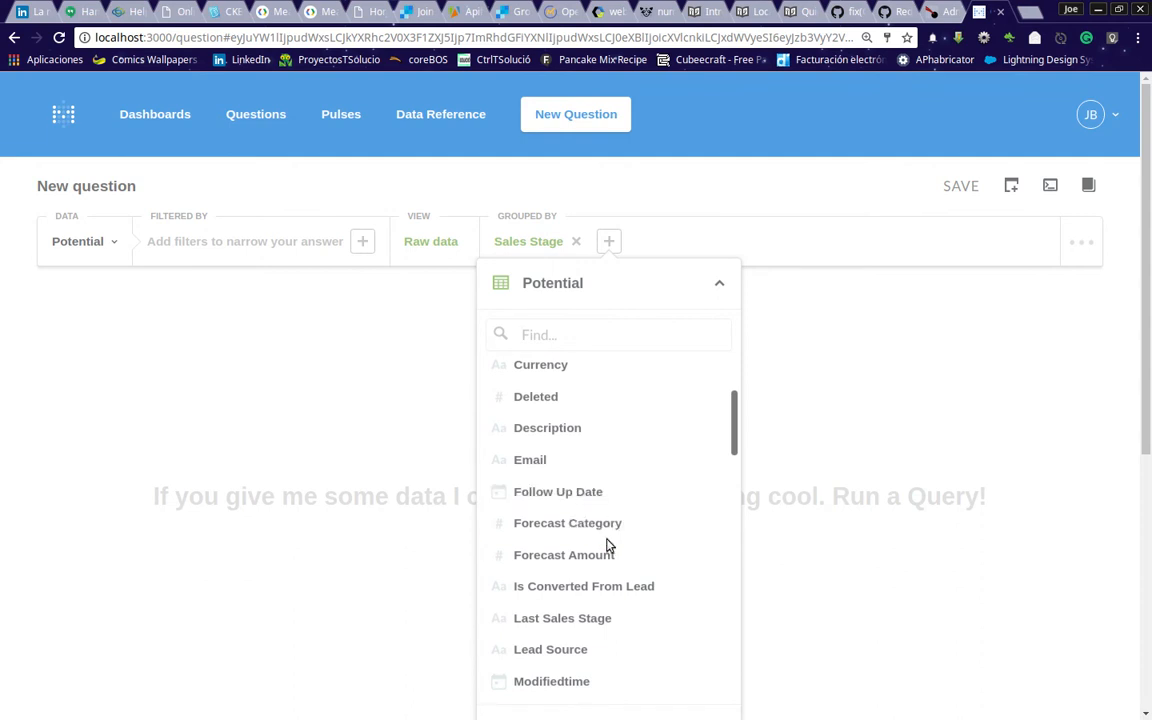
scroll(611, 527, down, 1)
scroll(611, 528, down, 1)
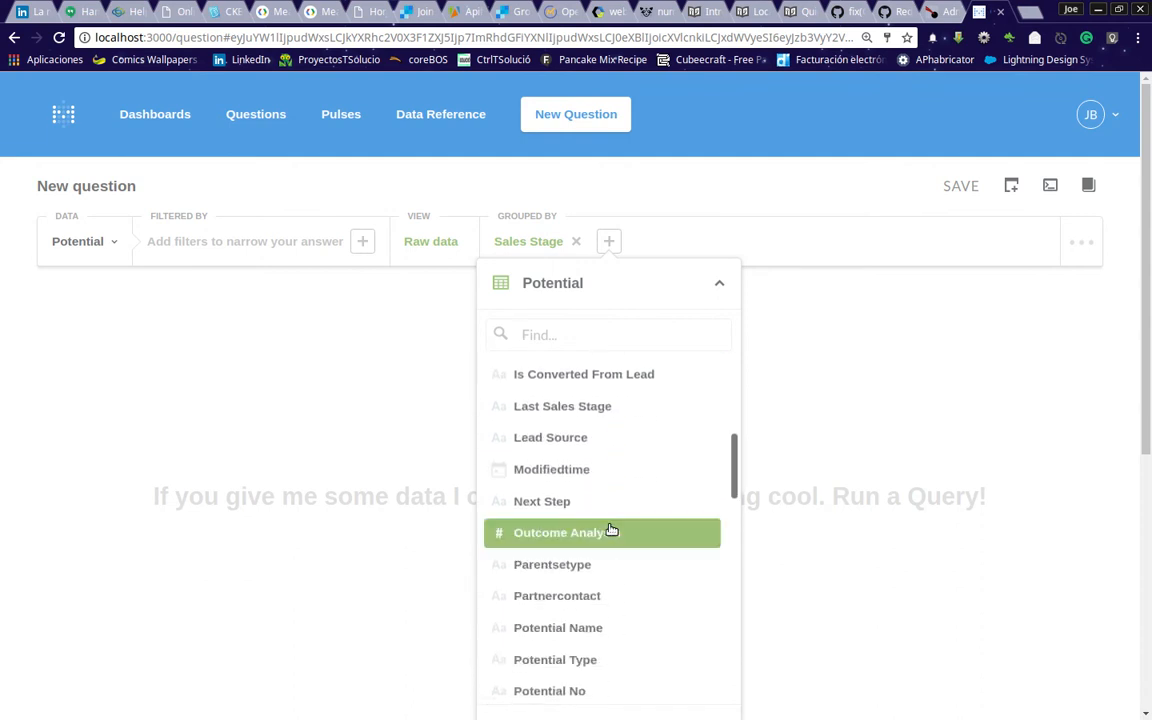
scroll(611, 530, down, 1)
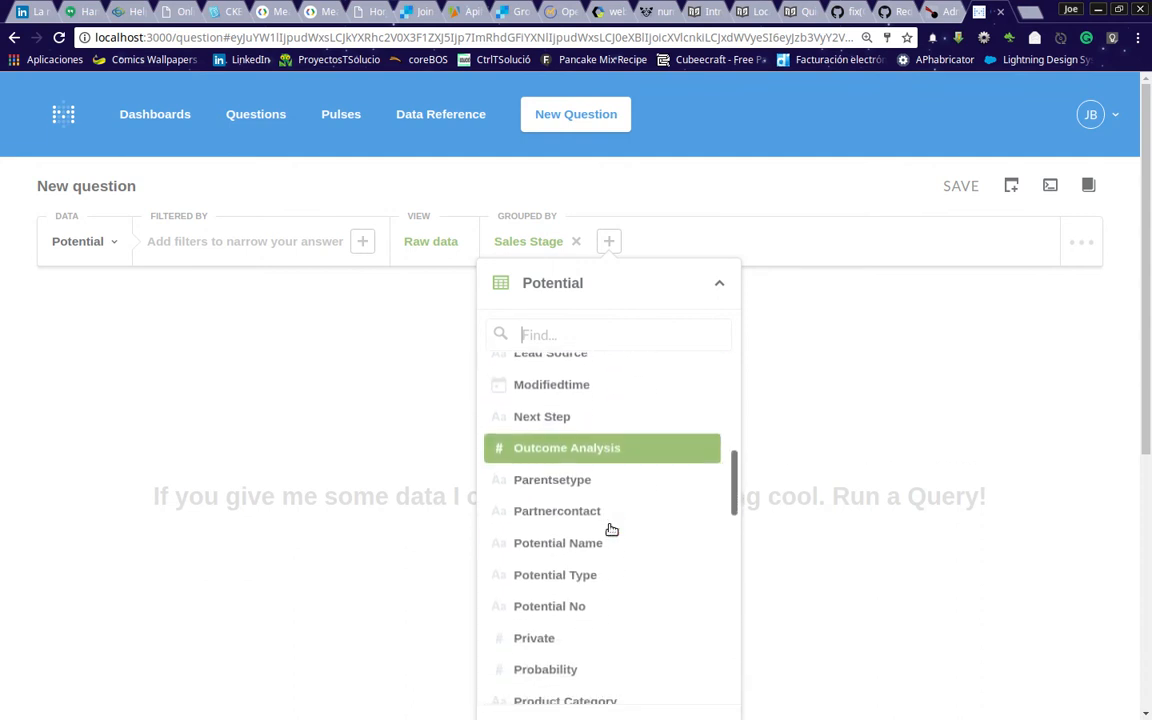
scroll(610, 530, down, 2)
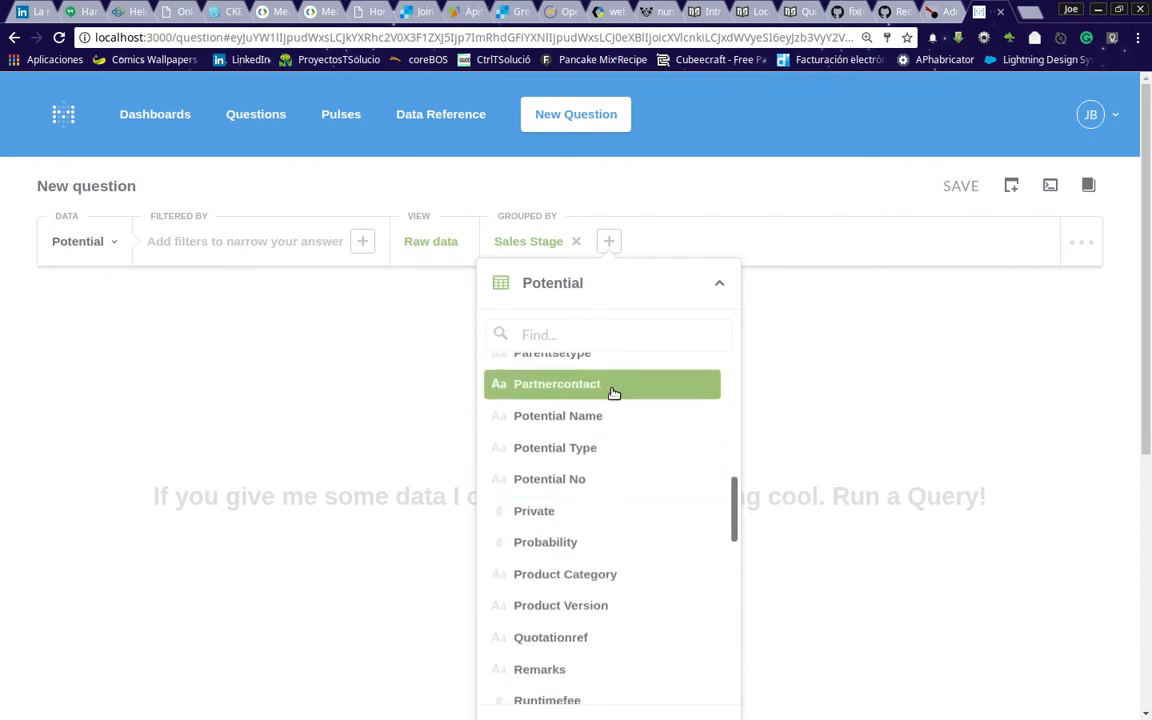
scroll(611, 447, down, 1)
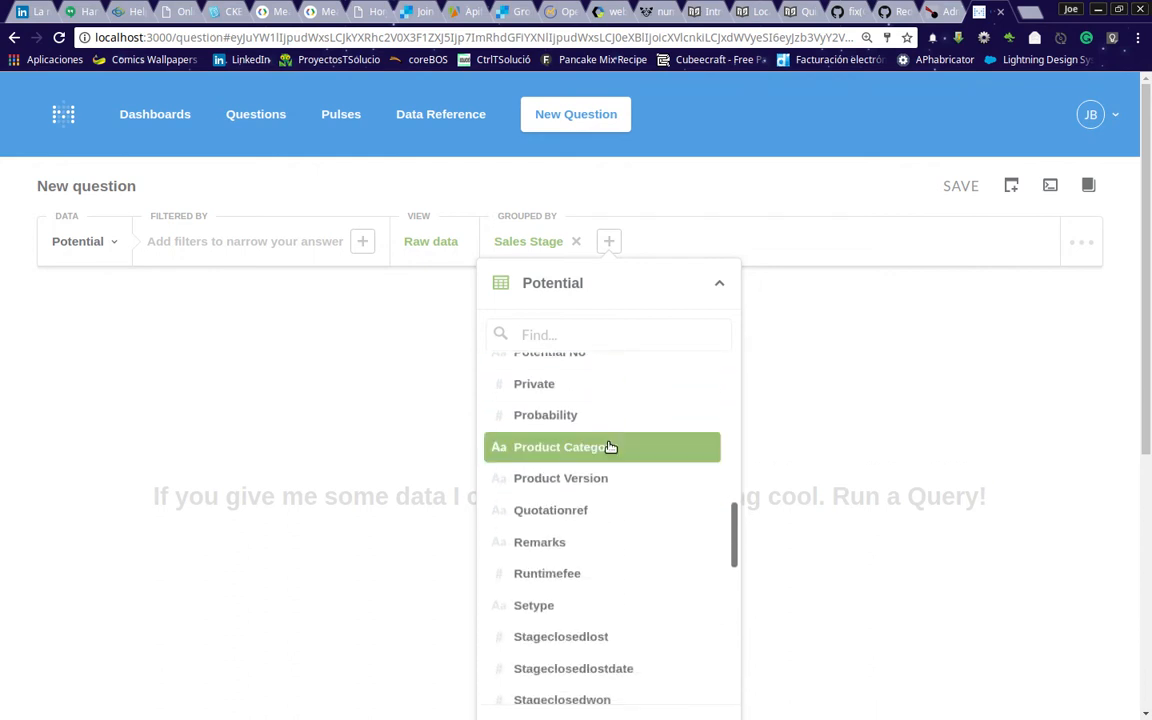
scroll(611, 447, down, 1)
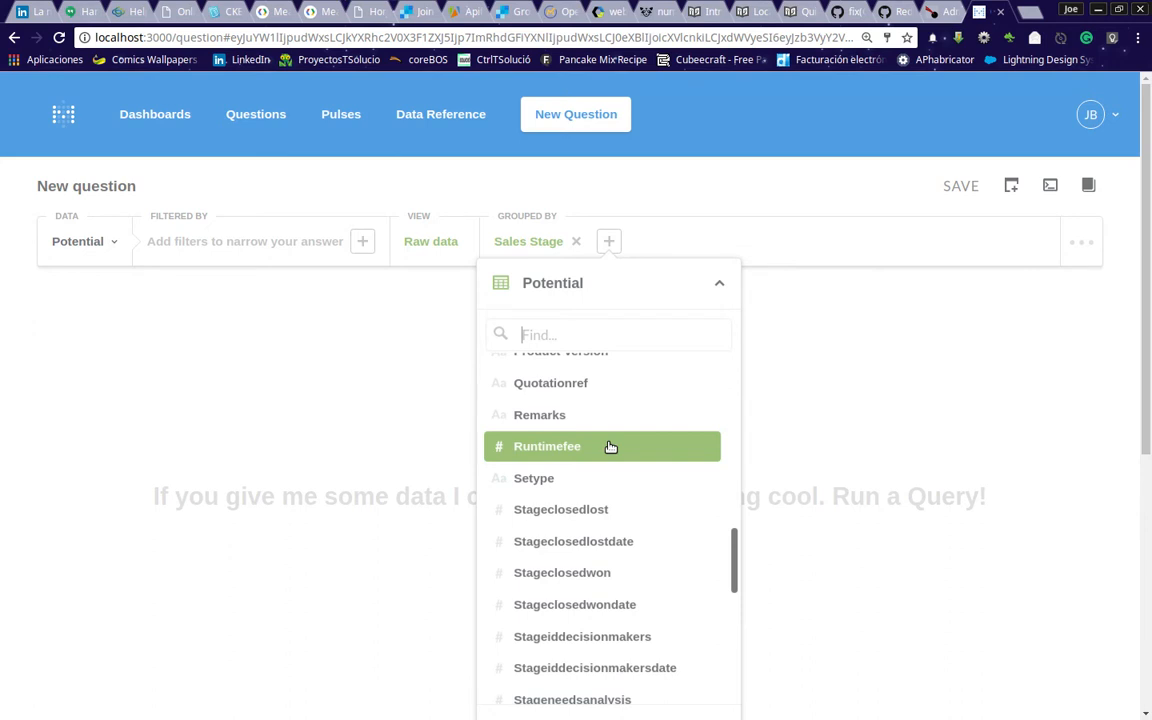
scroll(611, 447, down, 4)
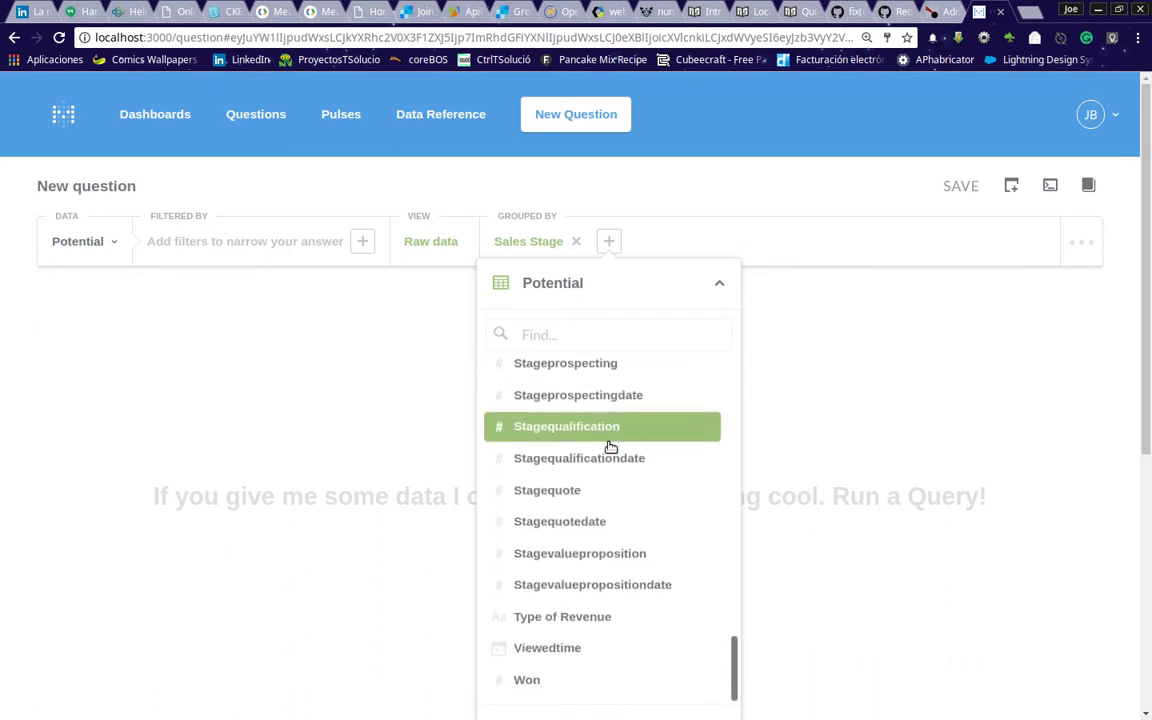
scroll(611, 450, up, 6)
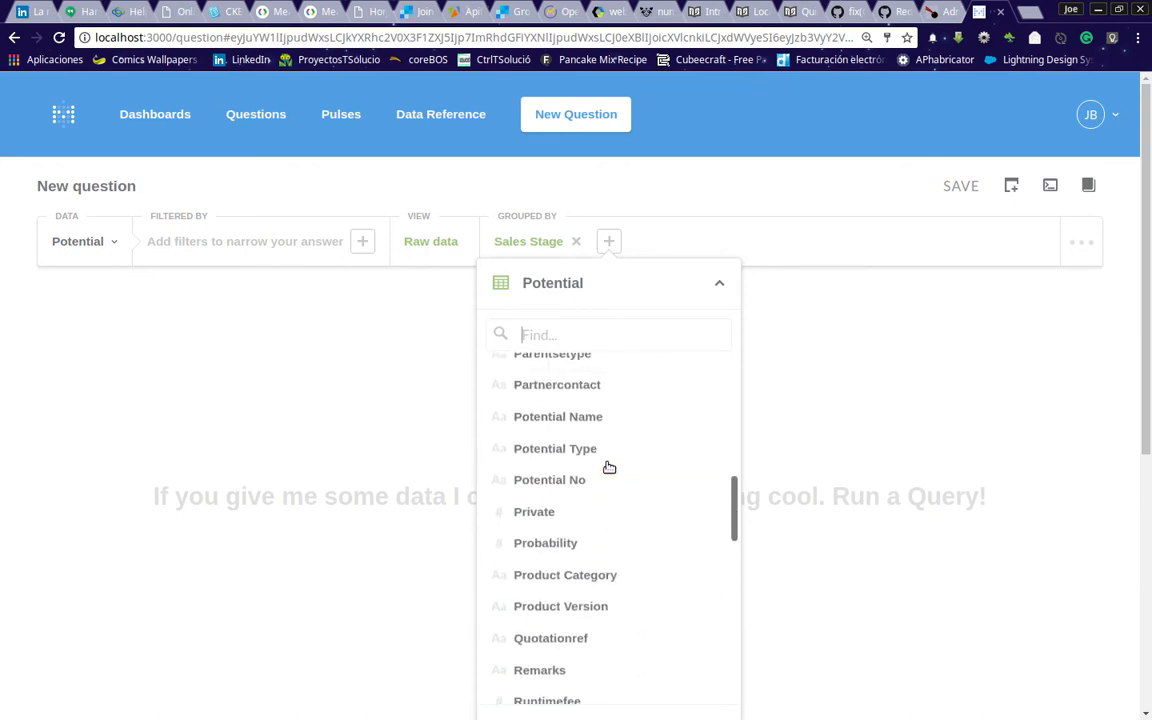
scroll(609, 465, up, 2)
scroll(609, 465, down, 2)
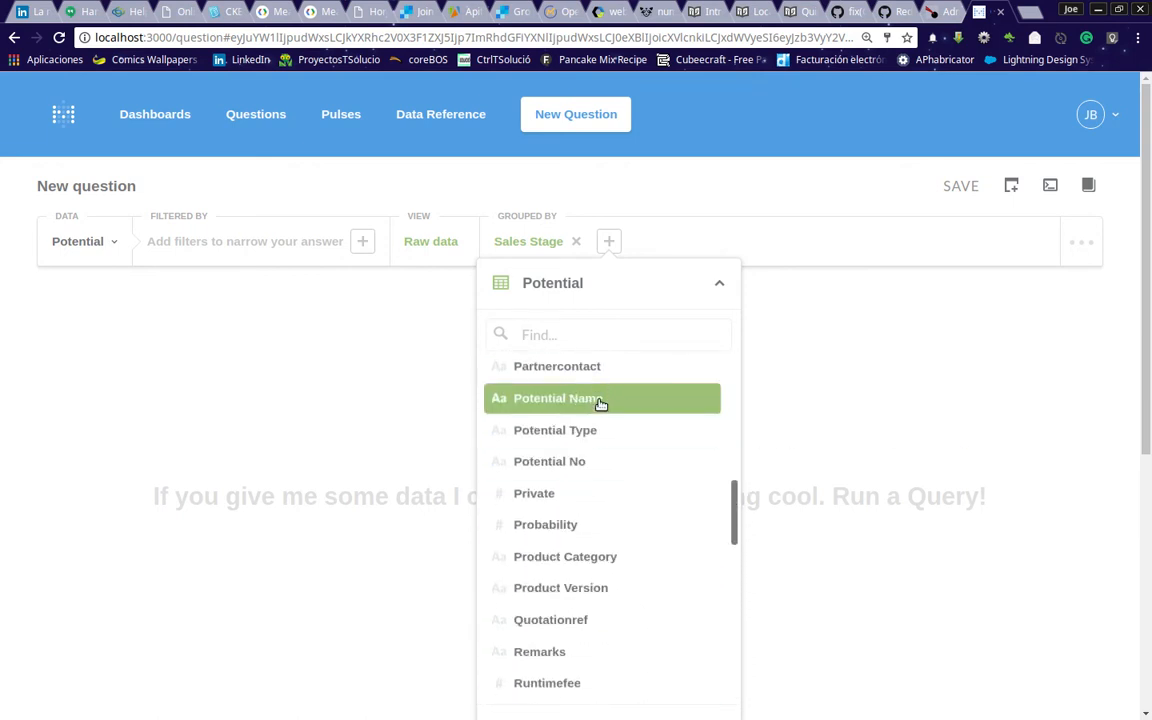
scroll(599, 432, up, 1)
click(599, 420)
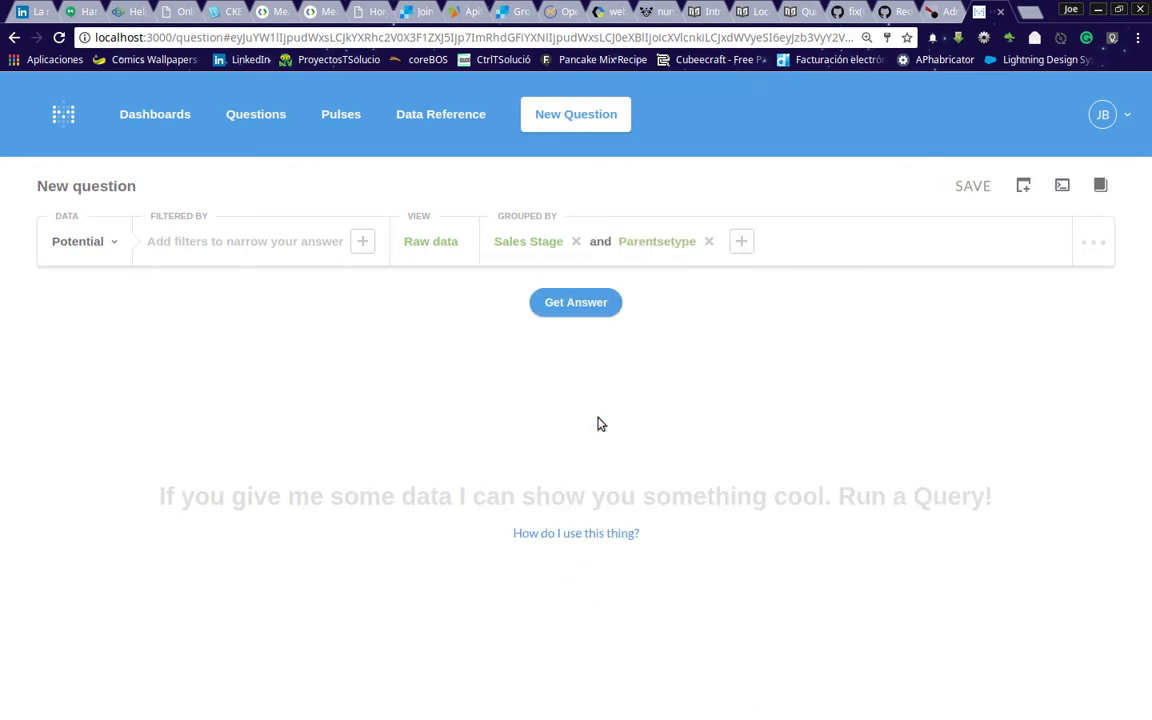
click(588, 301)
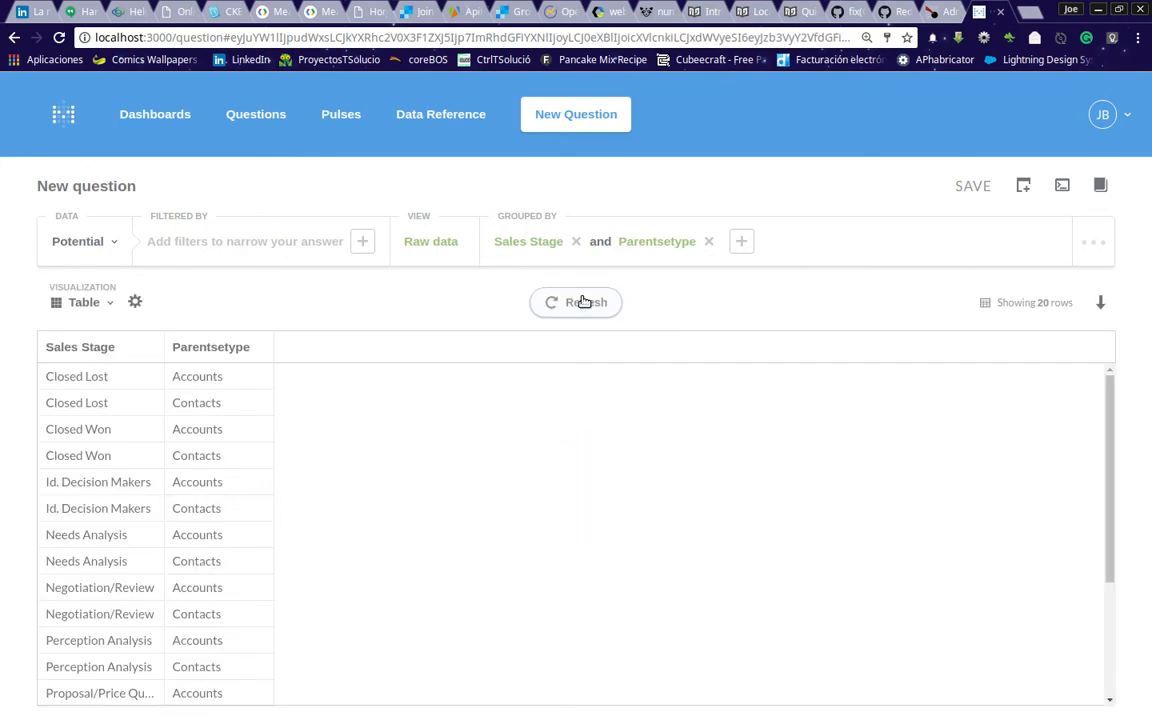
Change the view from raw data to Count of rows and get the answer
click(413, 241)
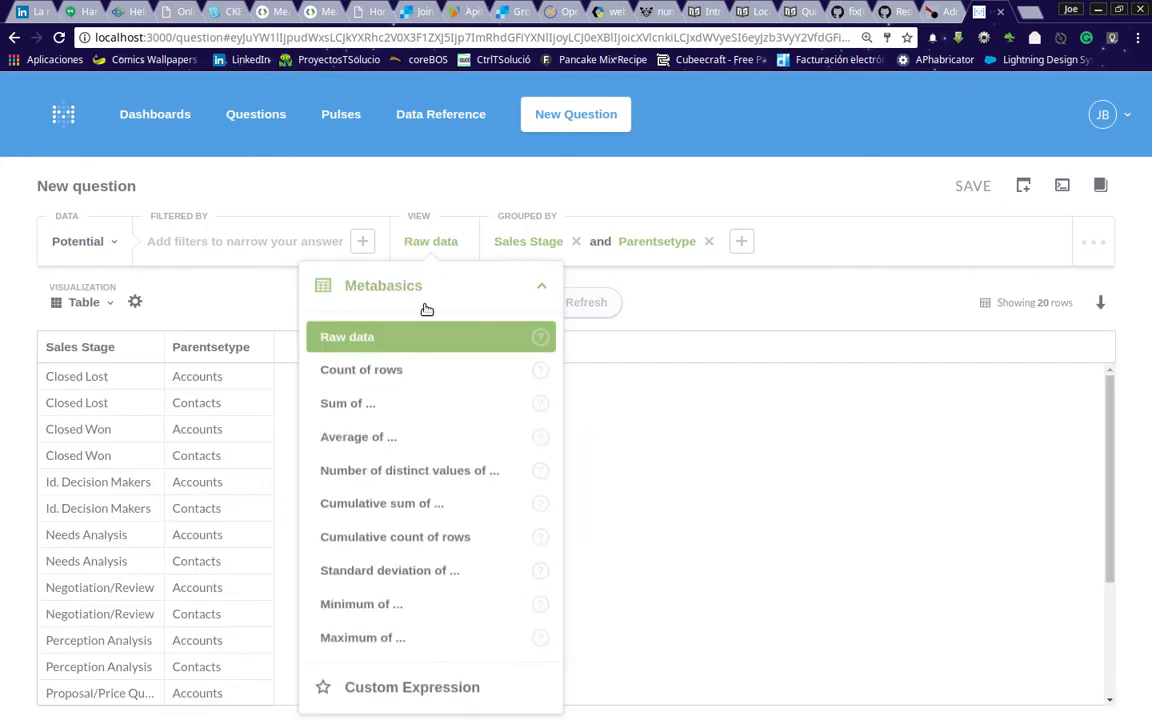
click(411, 371)
click(543, 314)
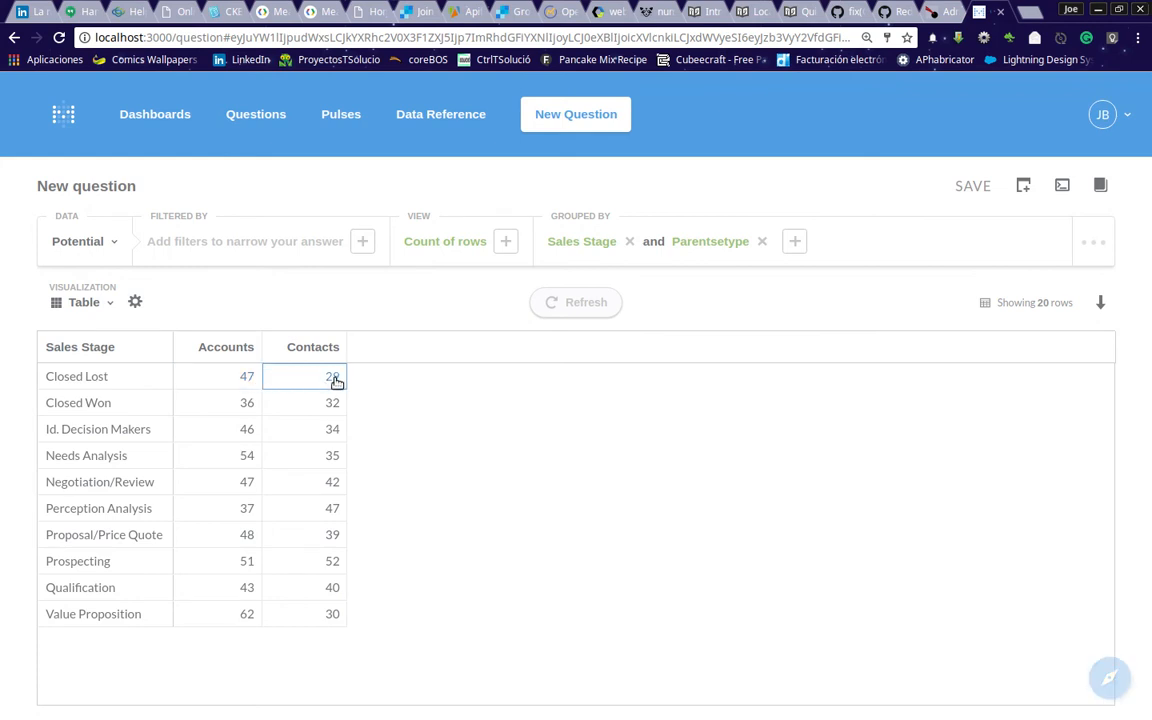
Drill into the Closed Lost count for Contacts to list the underlying Potentials
click(336, 381)
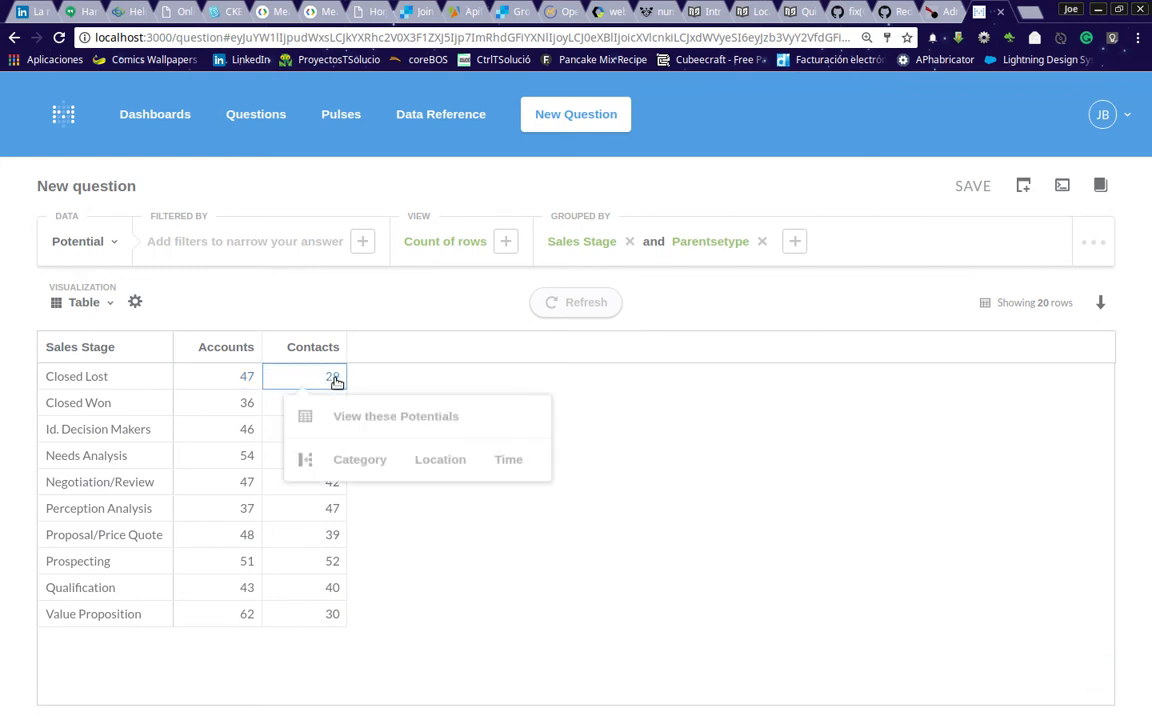
click(400, 420)
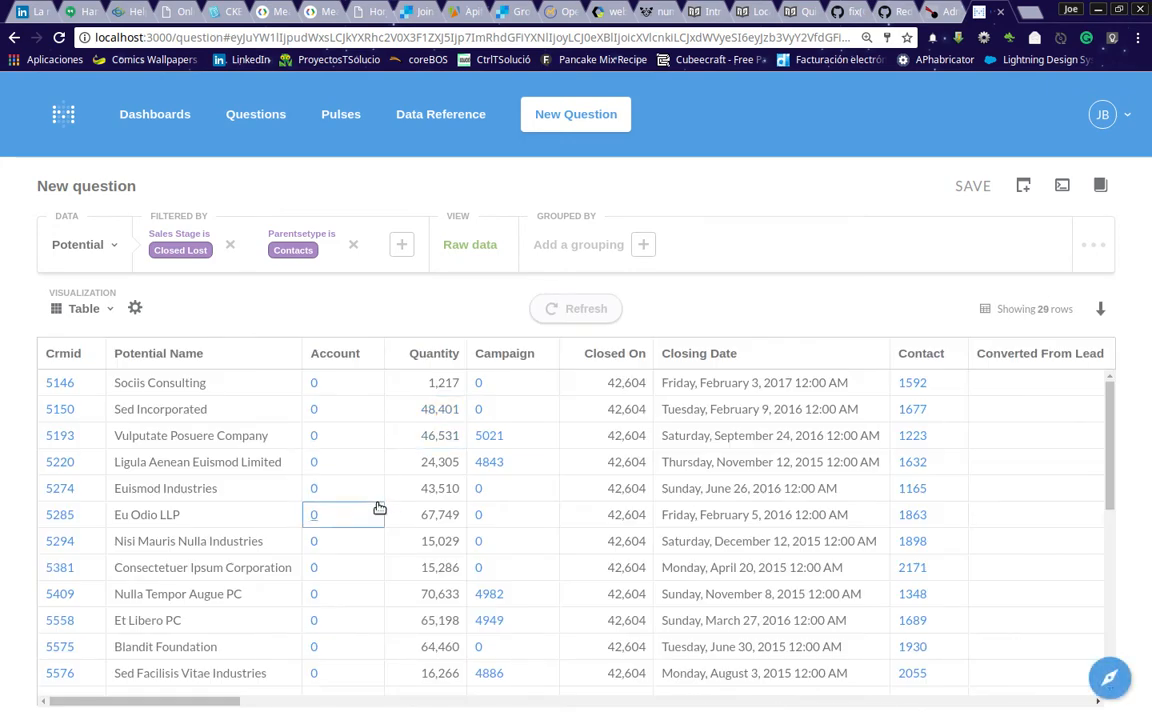
Look through the listed Closed Lost potentials for Contacts, and return to the count grouped by Sales Stage and Parentsetype
scroll(325, 397, down, 5)
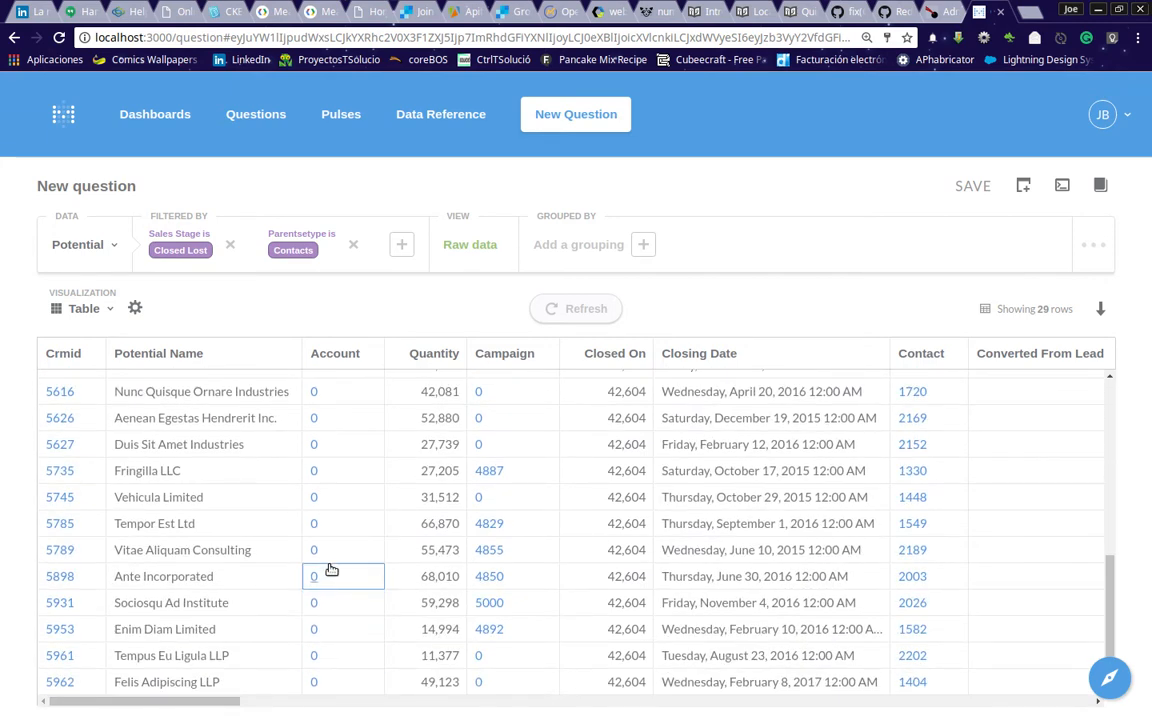
scroll(329, 571, up, 3)
scroll(905, 470, down, 1)
scroll(910, 535, down, 3)
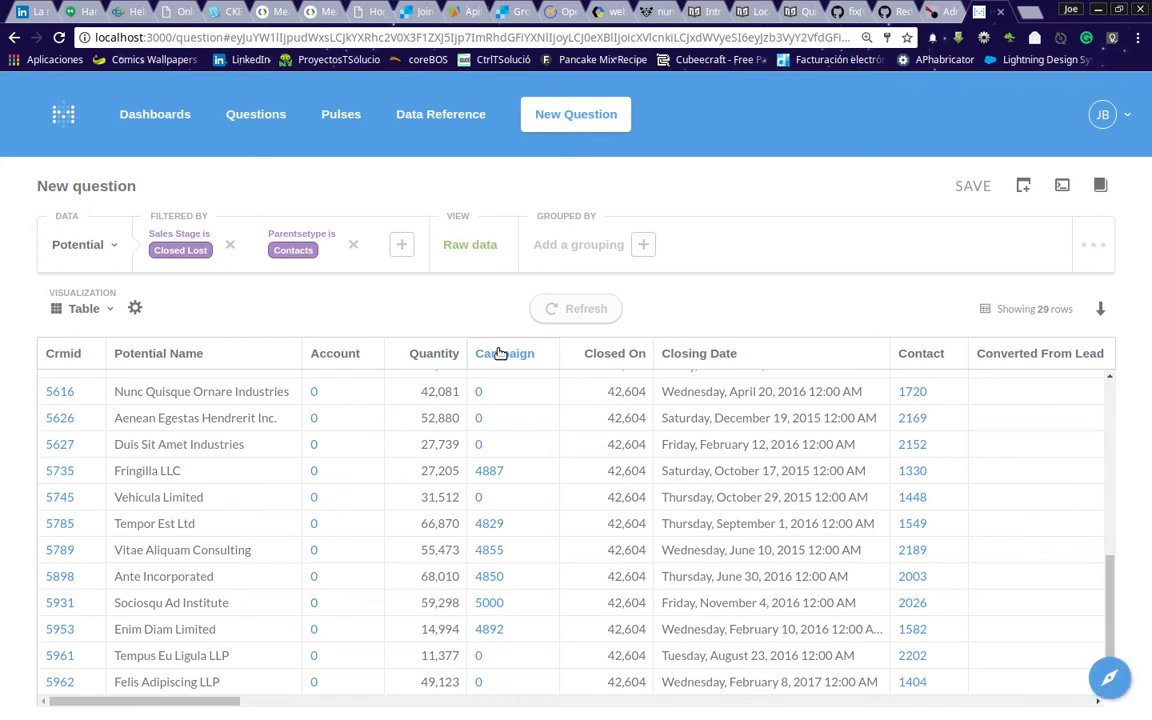
click(12, 37)
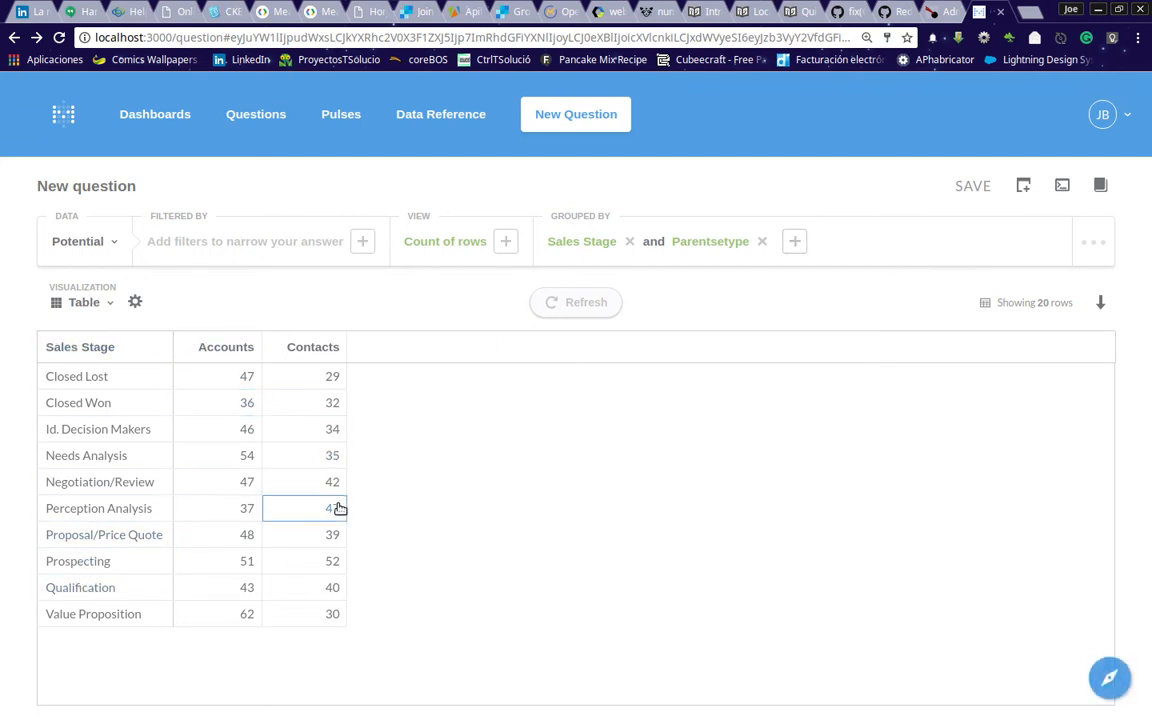
Add Sum of Quantity as a second metric beside Count of rows, and get the updated answer
click(505, 242)
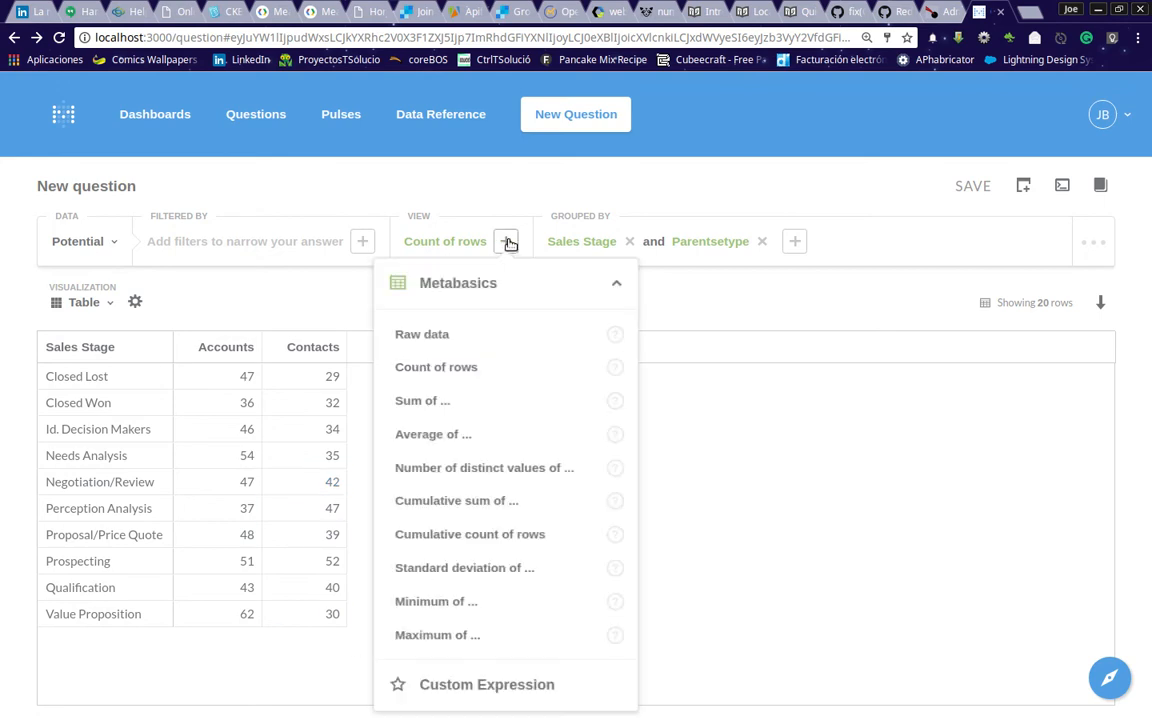
click(494, 405)
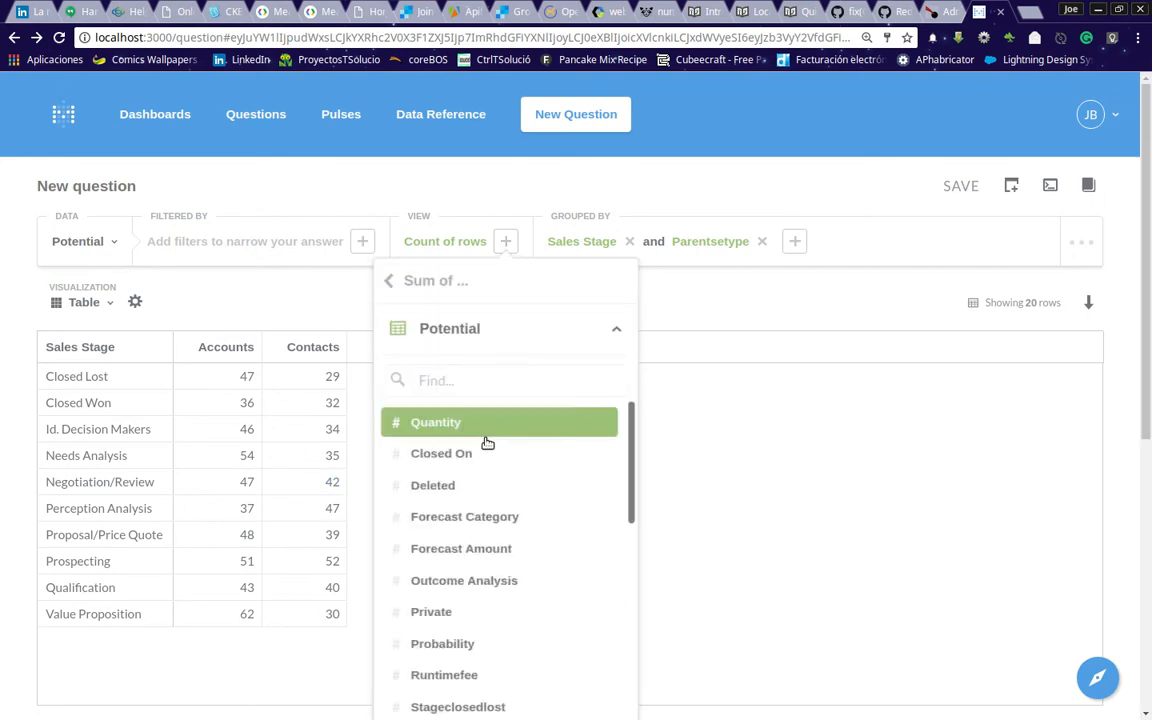
scroll(485, 465, down, 3)
scroll(486, 478, down, 3)
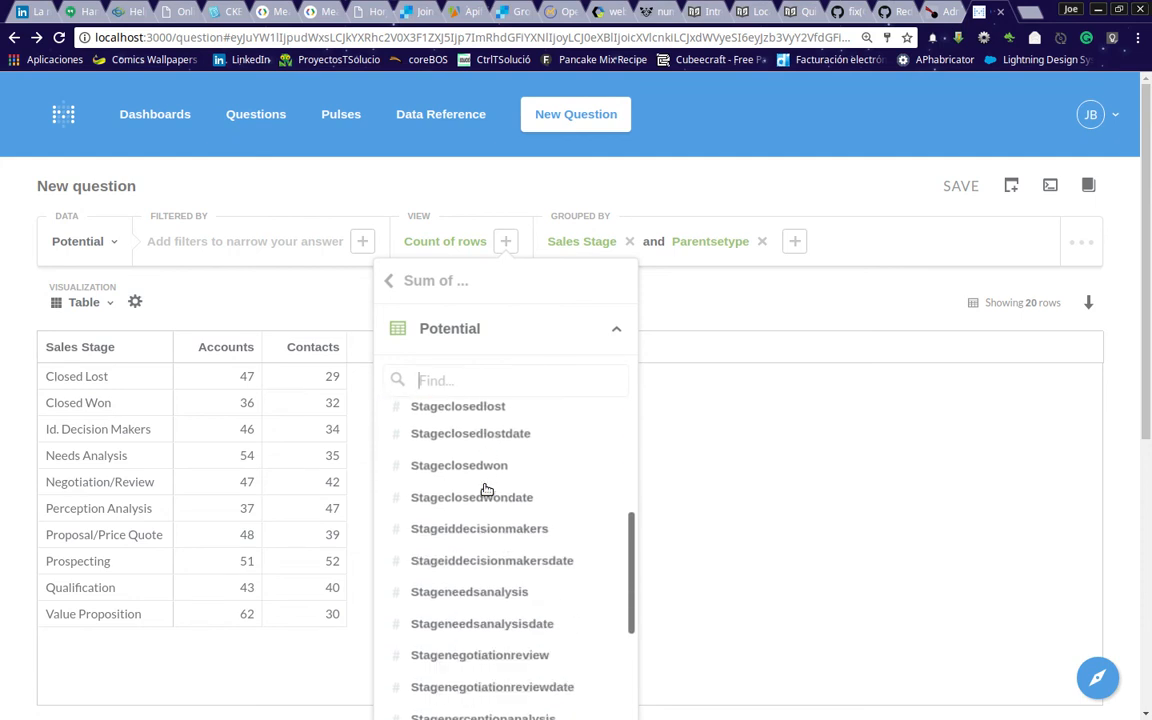
scroll(487, 485, up, 2)
scroll(487, 485, up, 3)
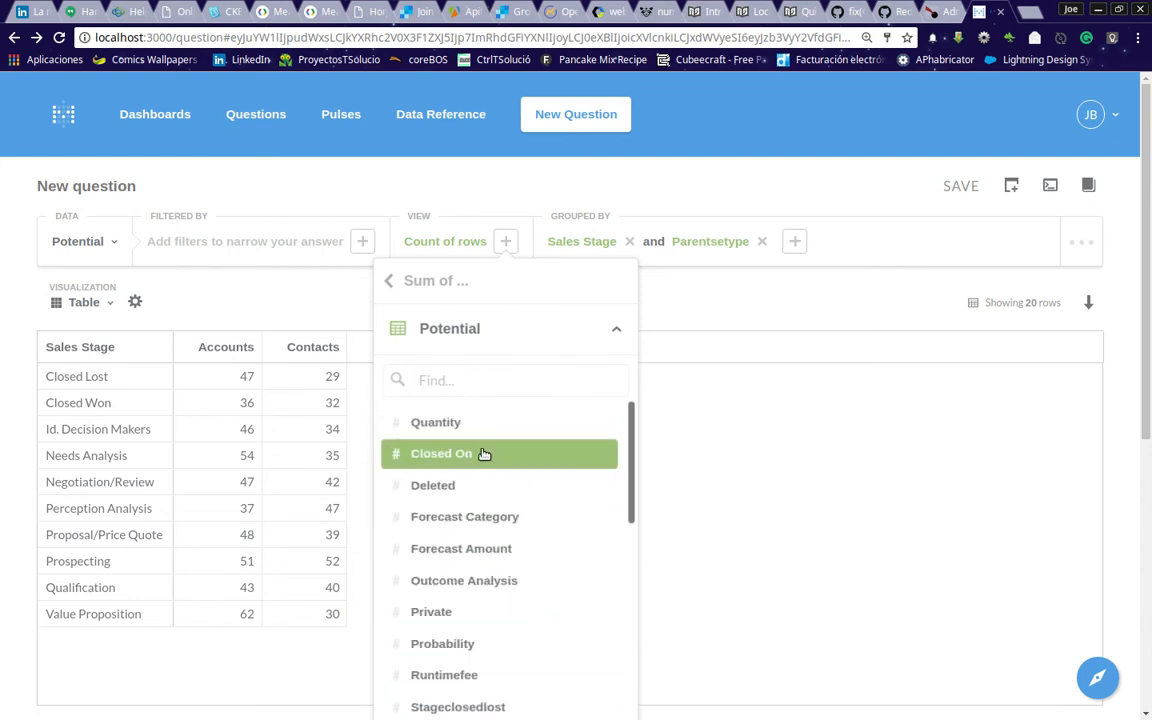
scroll(494, 463, down, 2)
scroll(494, 463, down, 5)
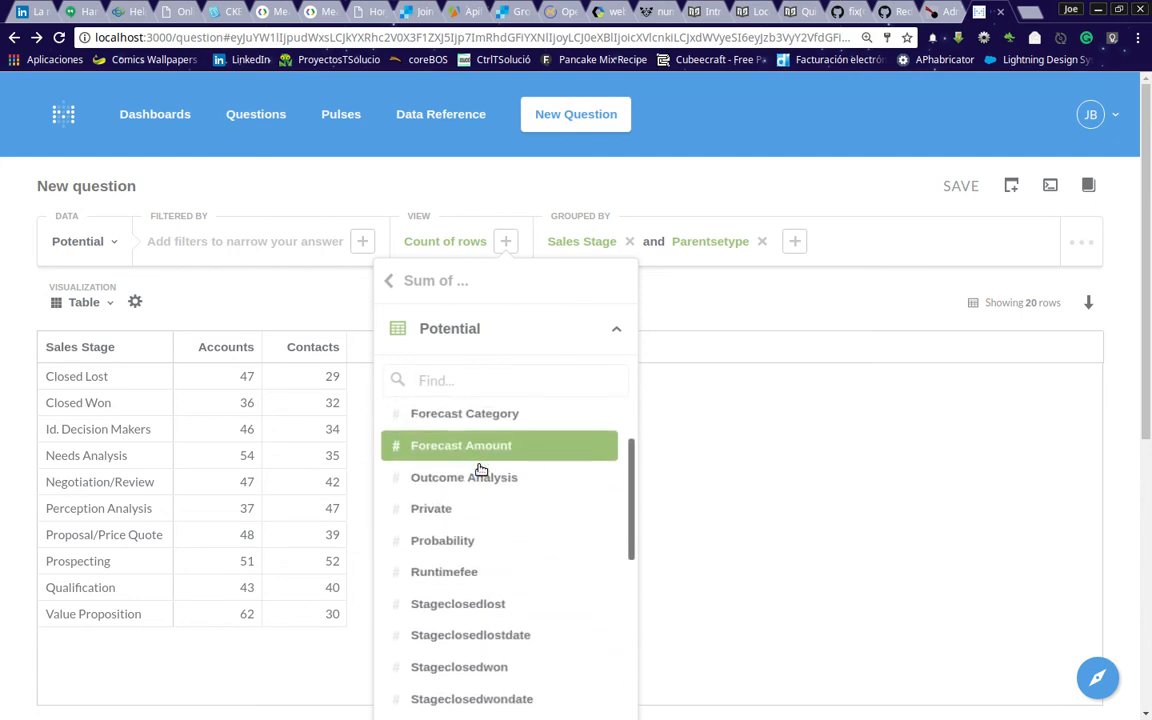
scroll(481, 468, down, 6)
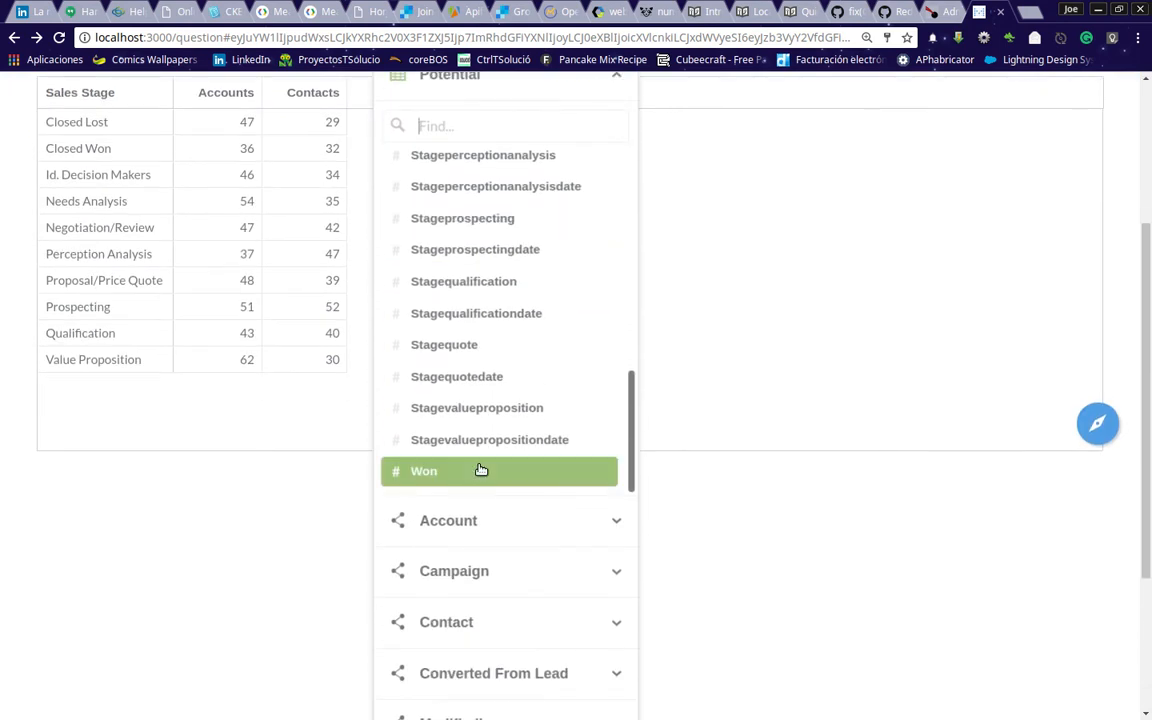
scroll(479, 470, up, 4)
scroll(481, 468, up, 5)
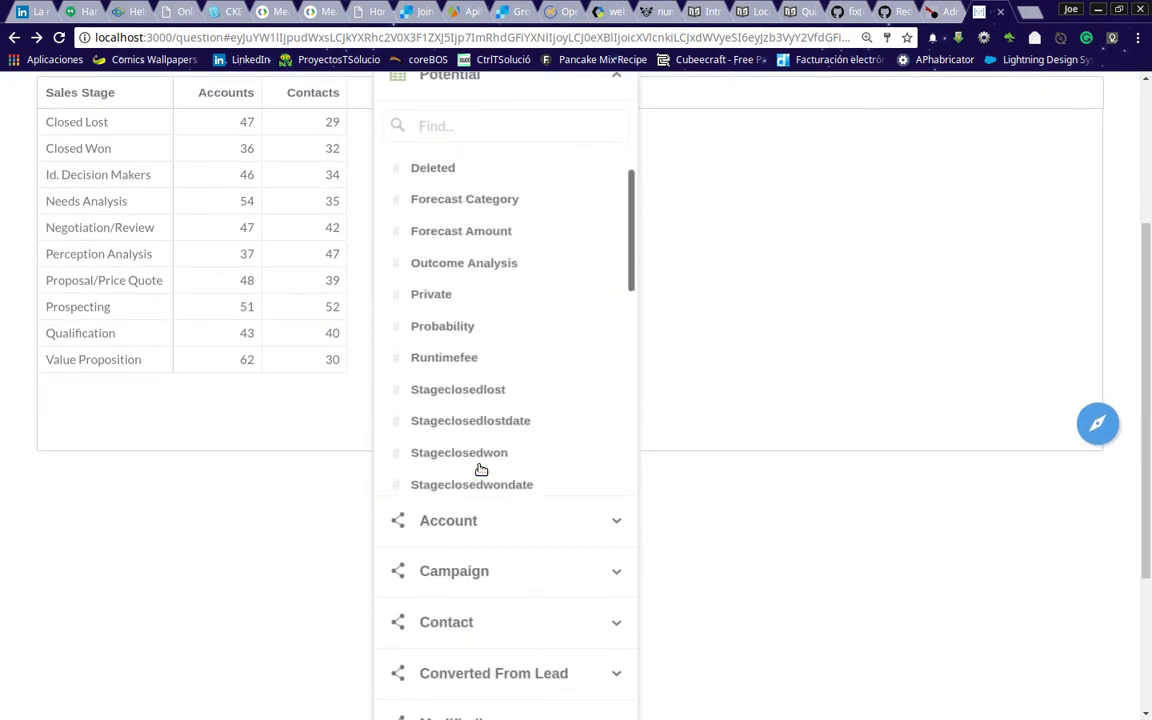
scroll(481, 468, up, 1)
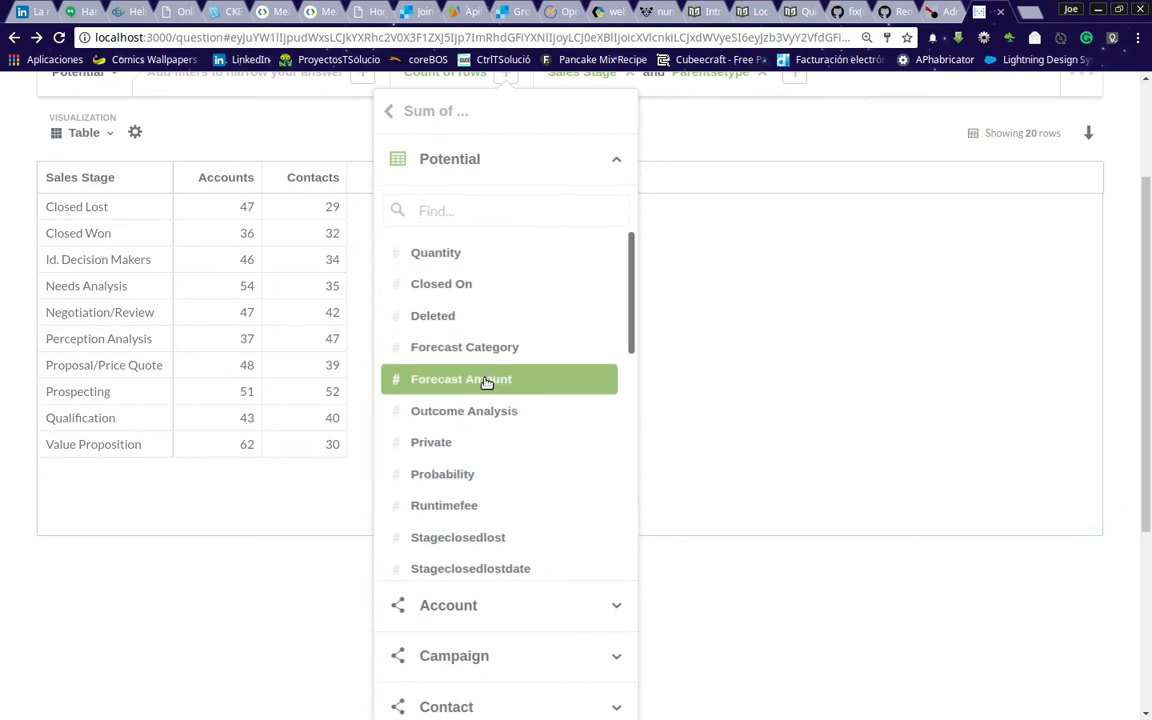
scroll(485, 383, up, 2)
scroll(485, 383, down, 1)
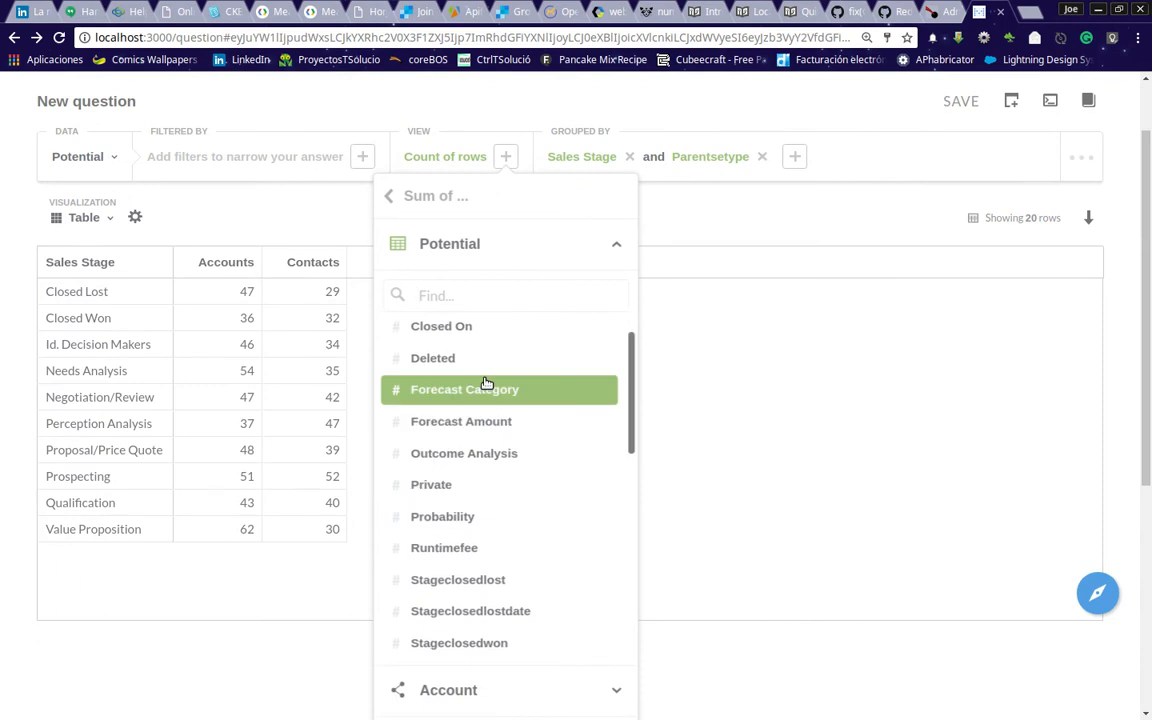
scroll(485, 383, up, 1)
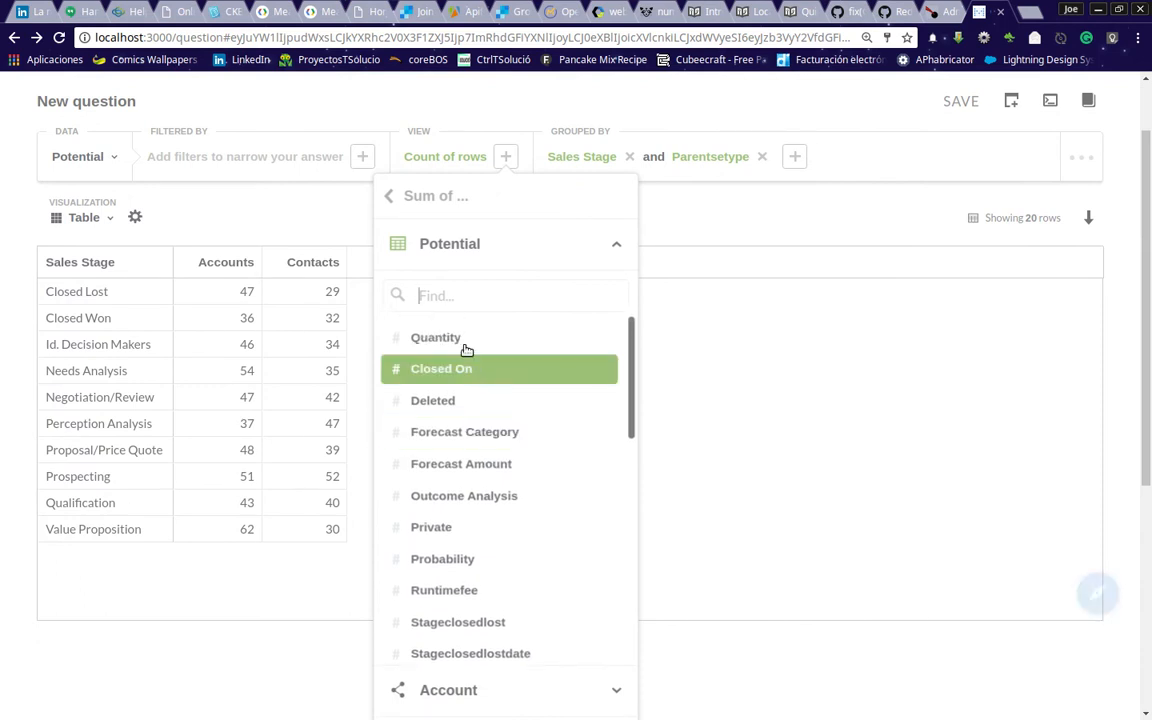
click(465, 341)
click(549, 305)
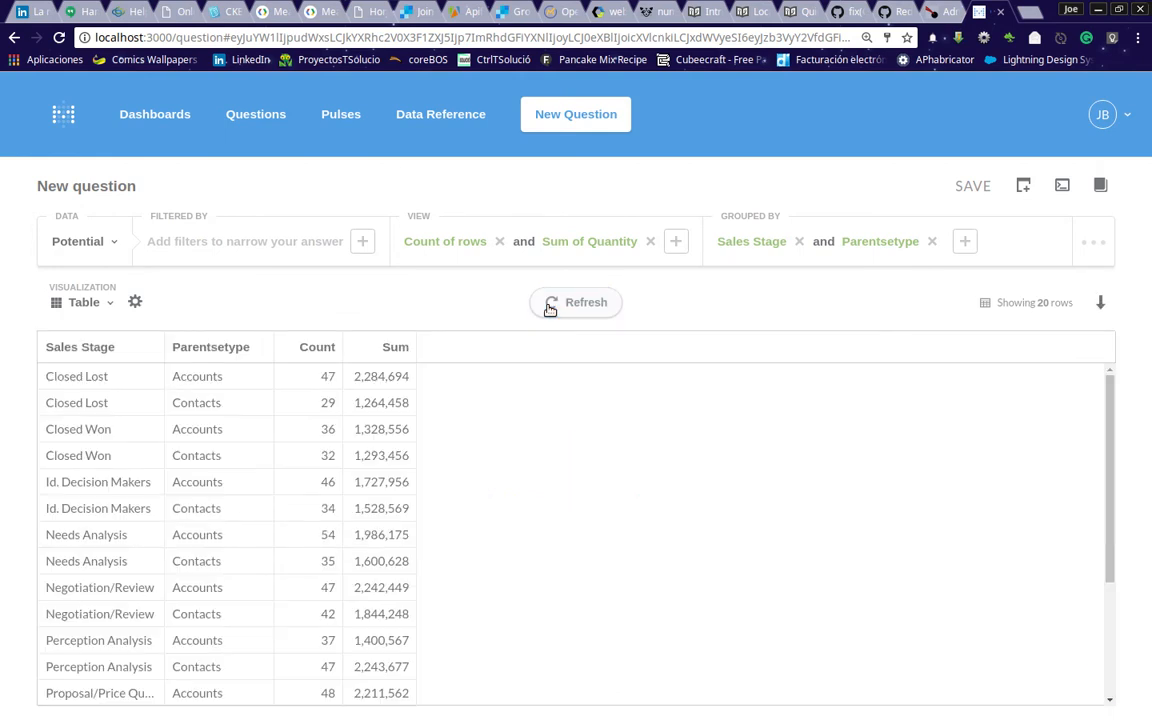
scroll(463, 411, down, 1)
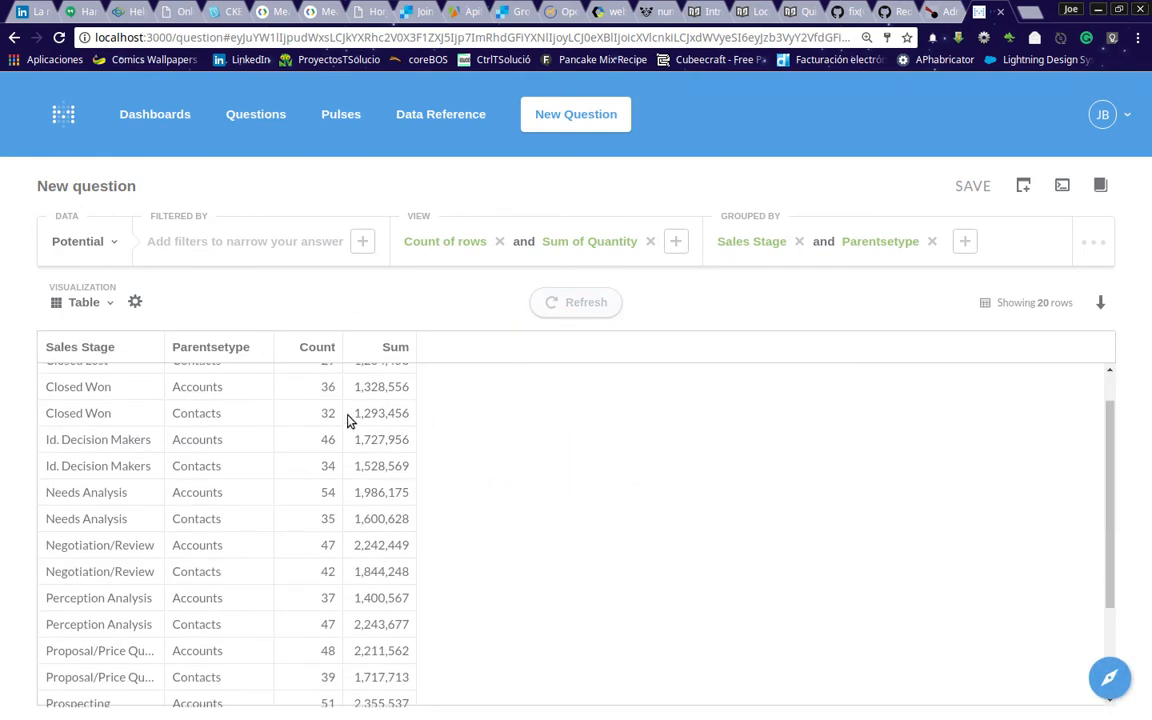
scroll(240, 420, up, 1)
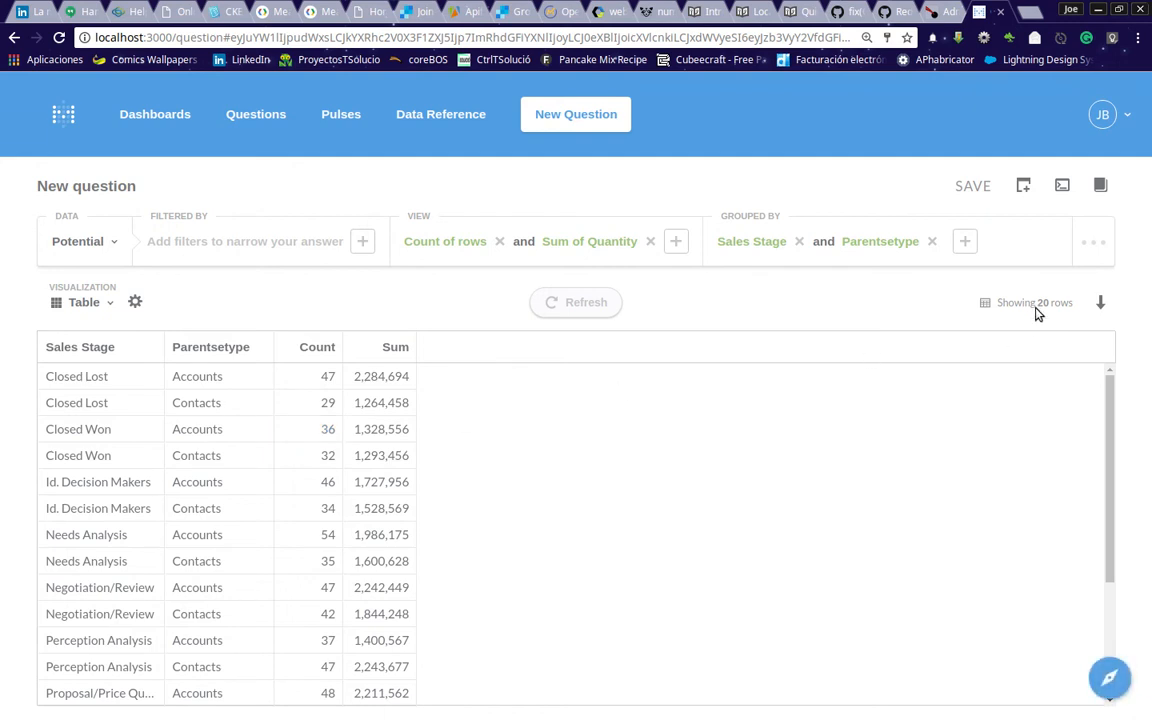
Examine the question's sorting, custom field and row limit options, including the fields available for a custom field formula
click(1084, 246)
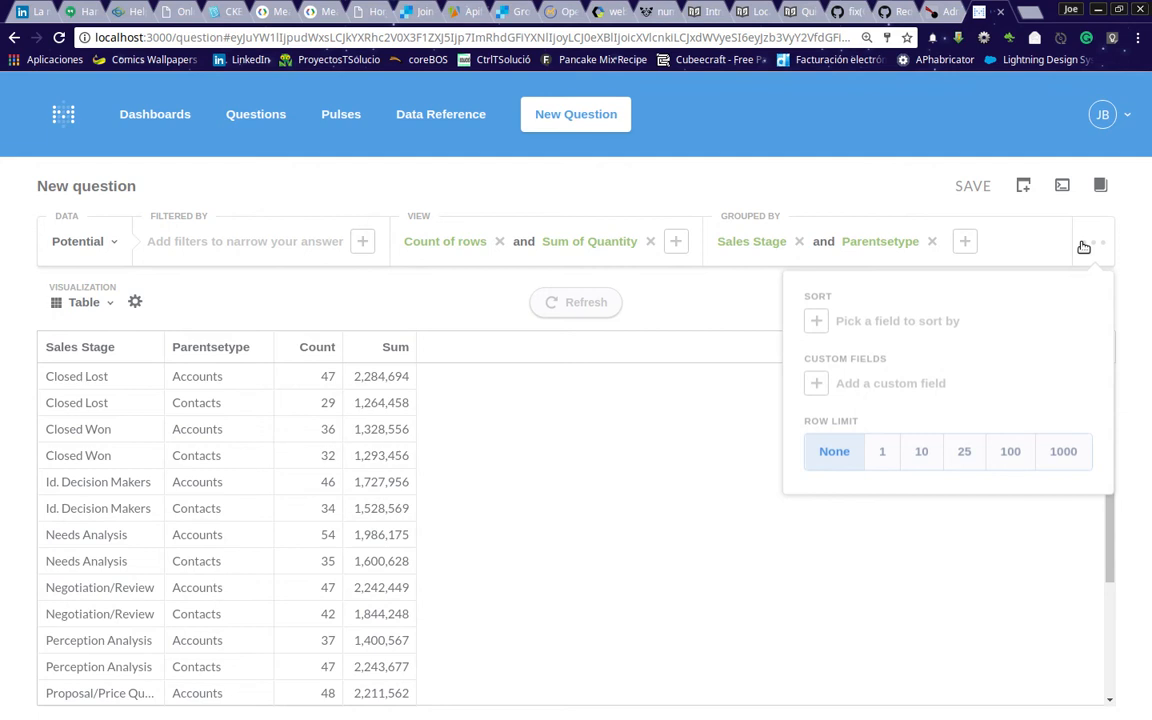
click(684, 311)
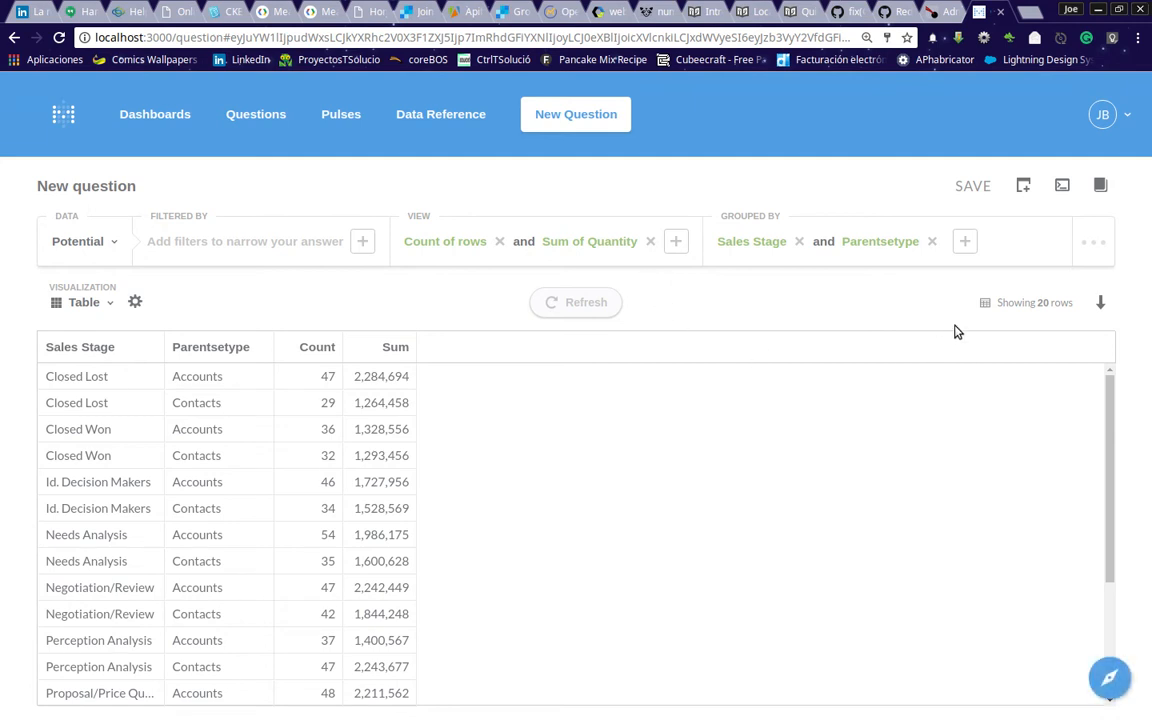
click(1090, 243)
click(895, 383)
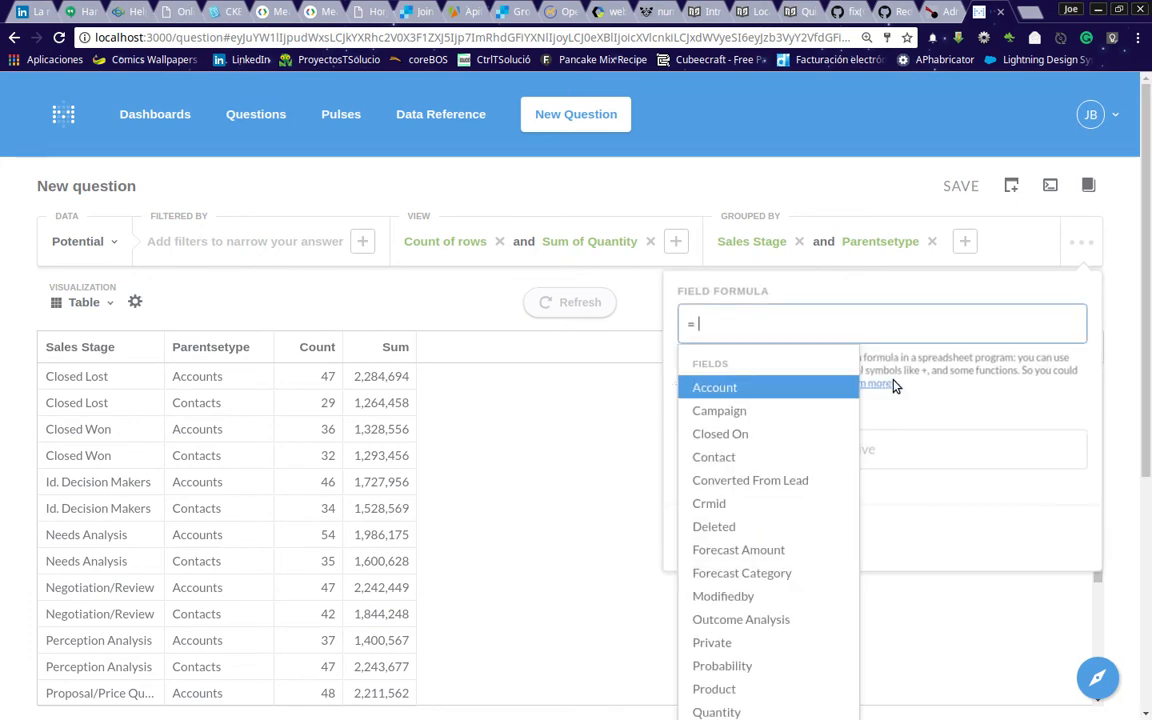
scroll(826, 412, down, 2)
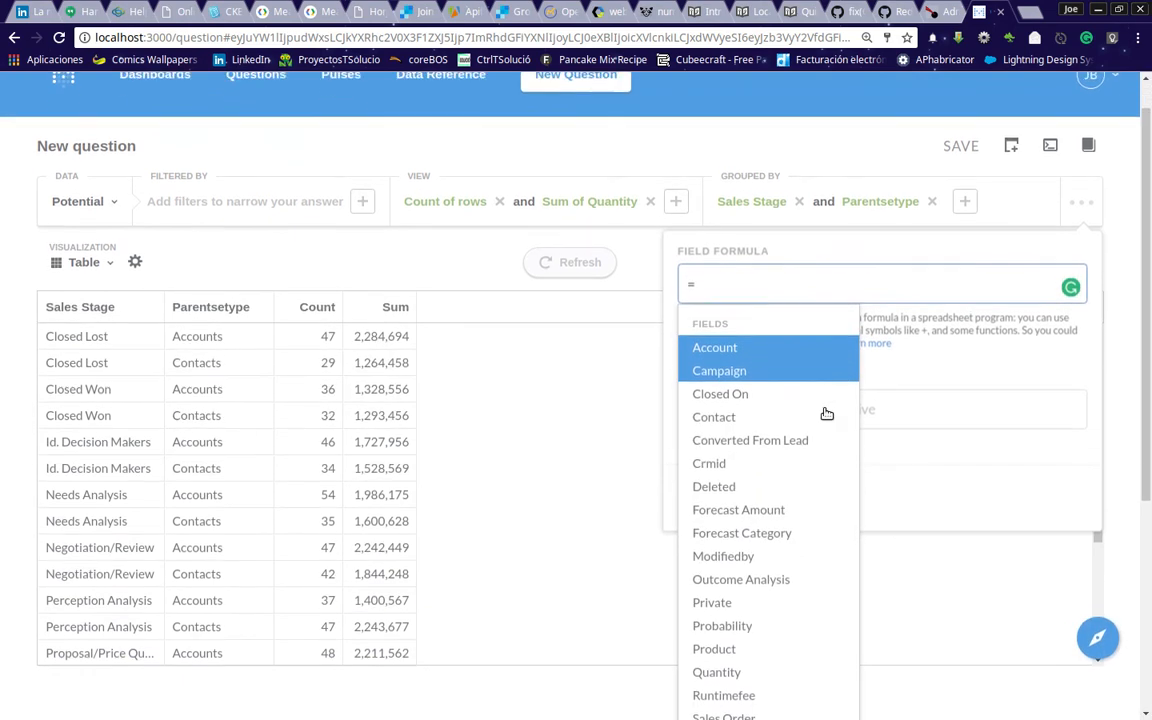
scroll(826, 412, down, 3)
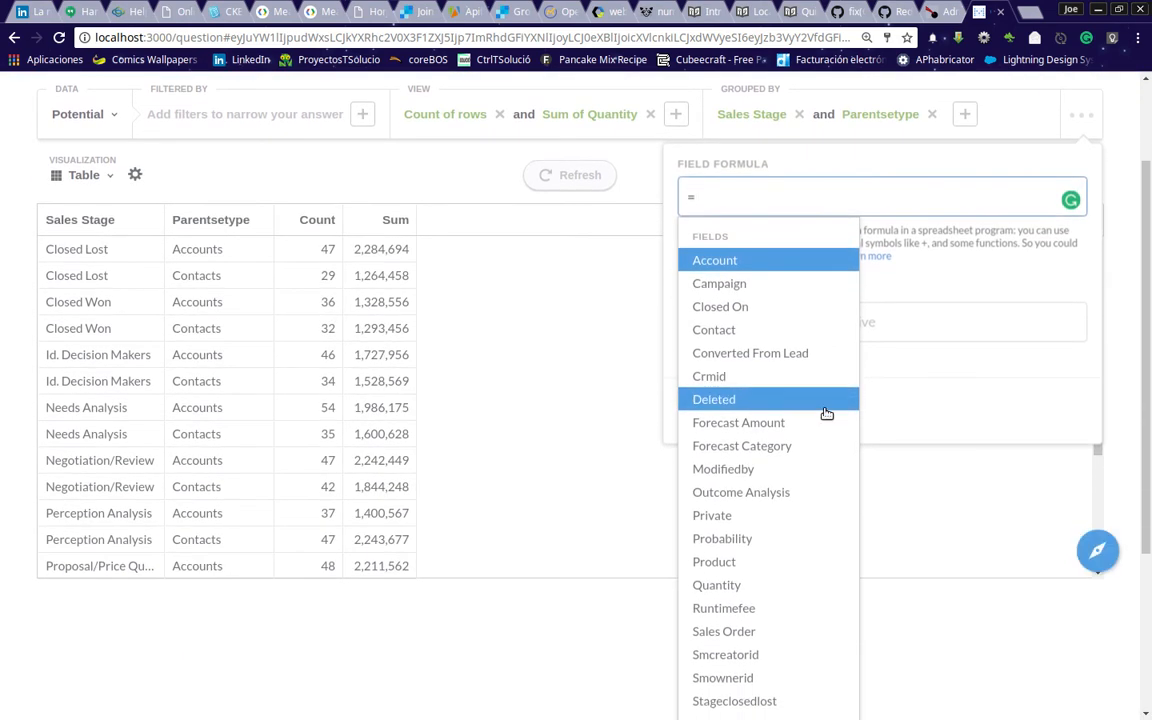
scroll(821, 418, down, 4)
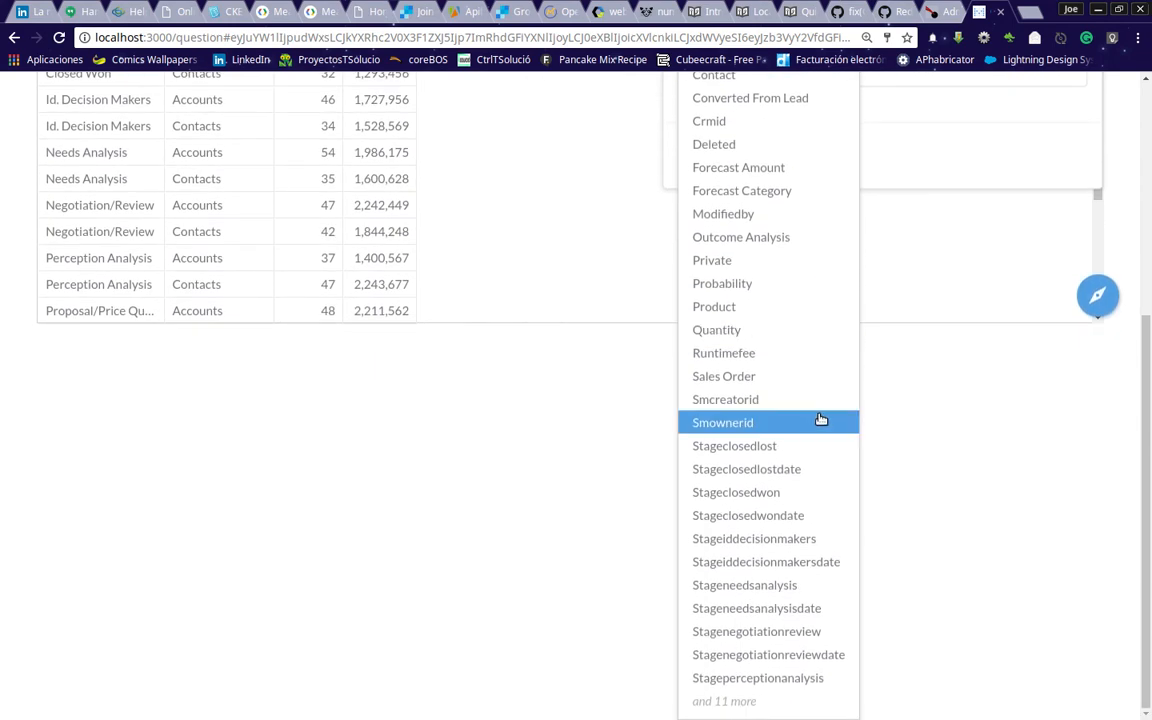
scroll(784, 524, up, 5)
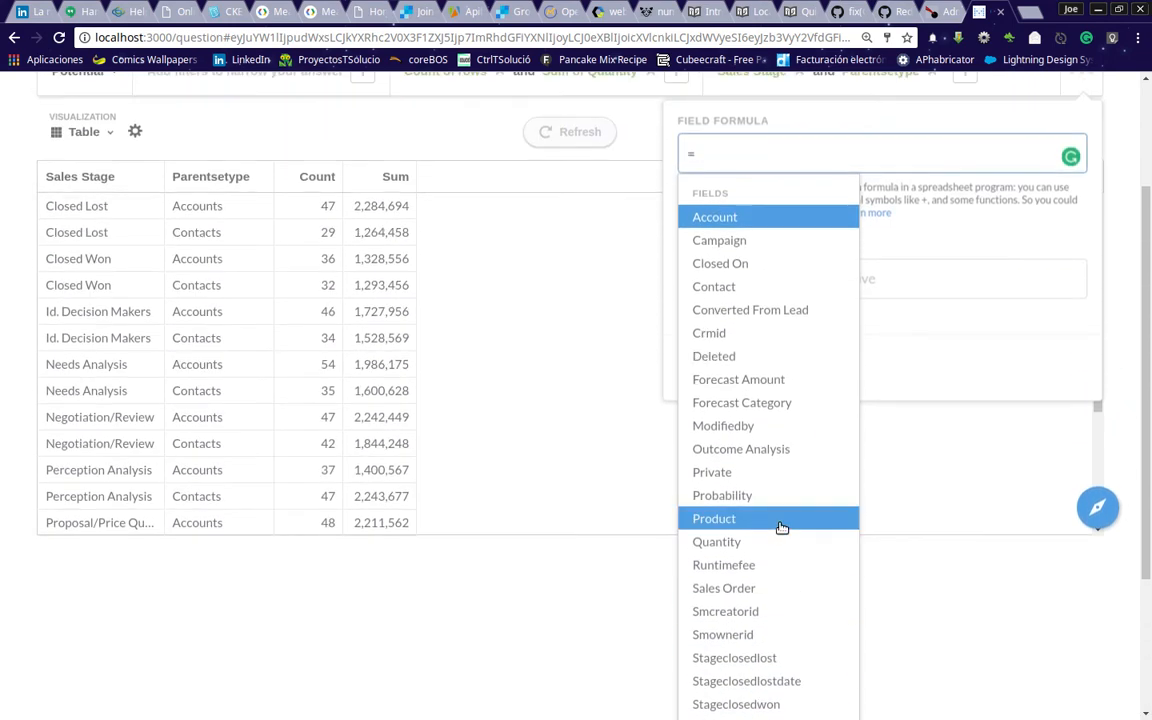
scroll(782, 527, up, 4)
click(449, 412)
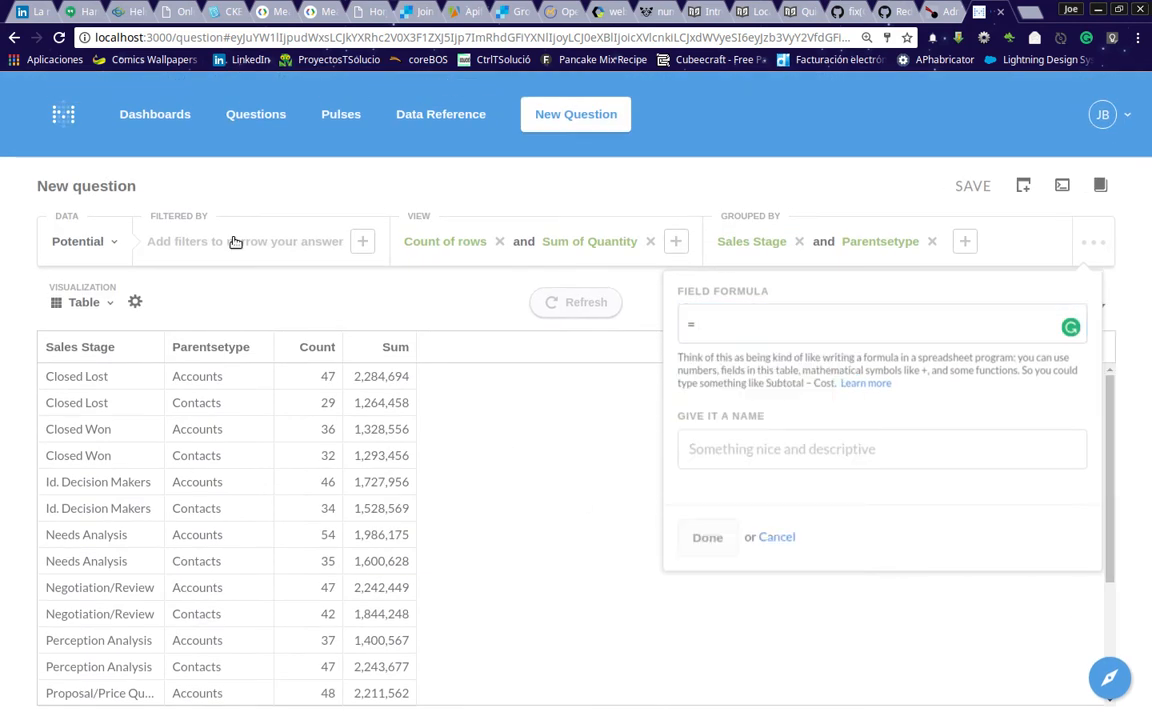
click(468, 288)
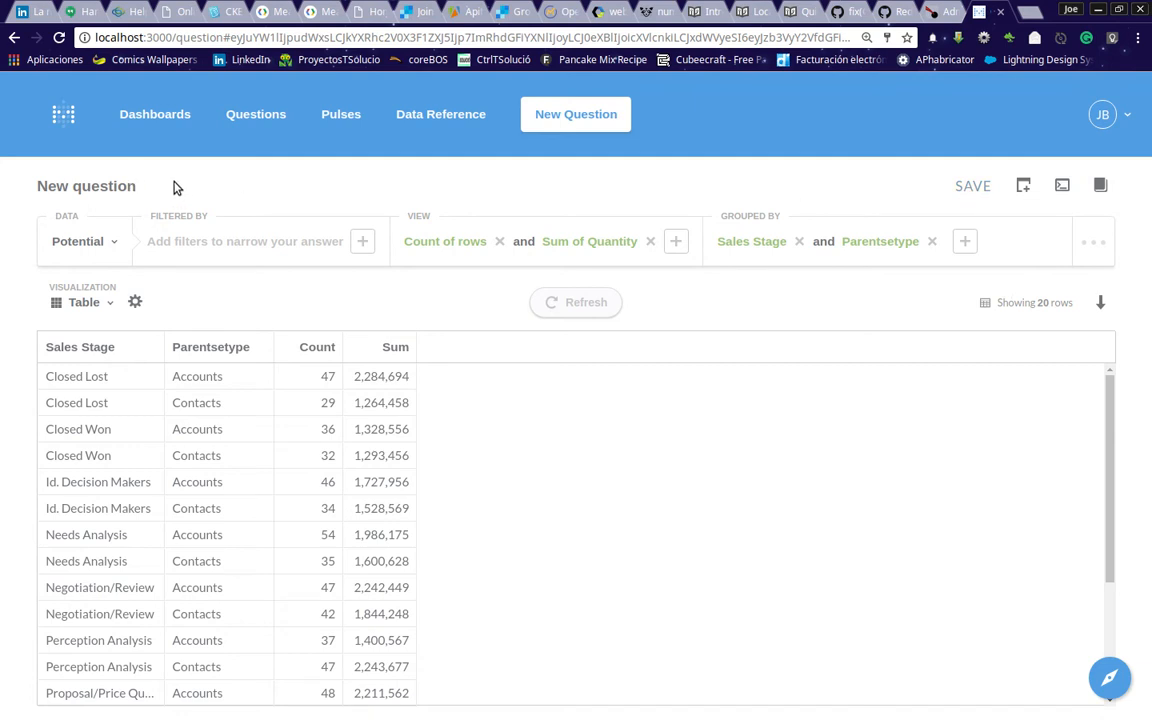
Save the question as "Potentials, Count and Sum by Sales Stage" without a description
click(972, 186)
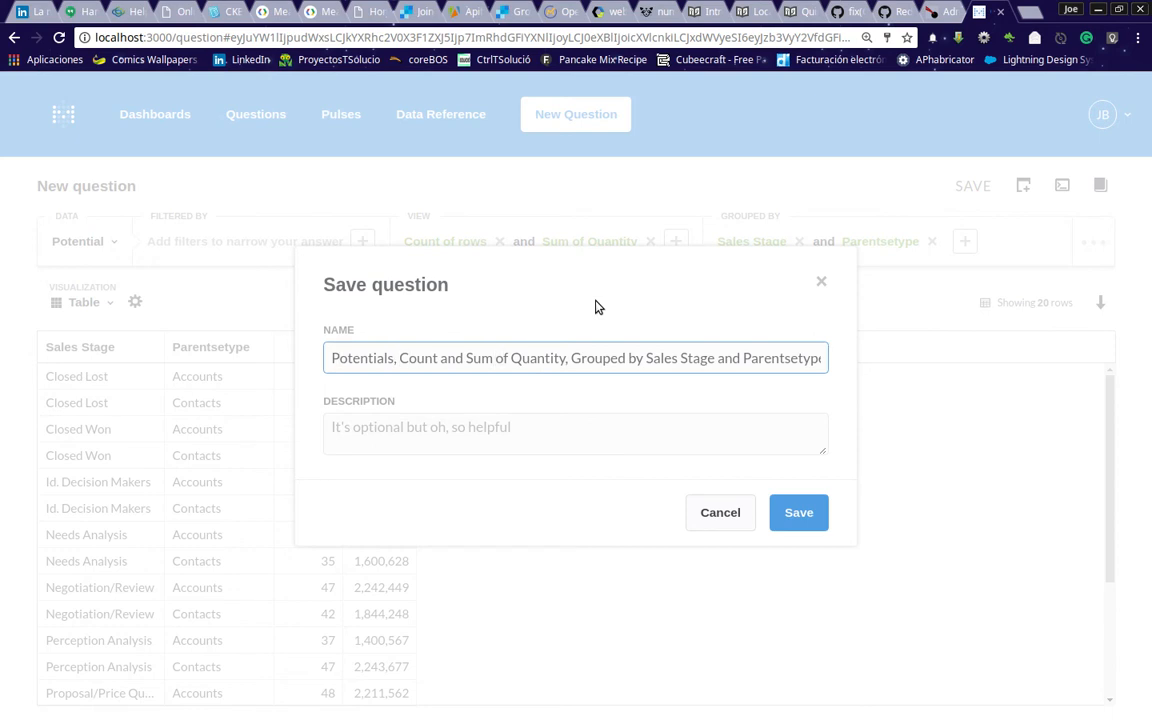
key(ctrl+shift+Right)
key(ctrl+shift+Right)
key(ctrl+shift+Right)
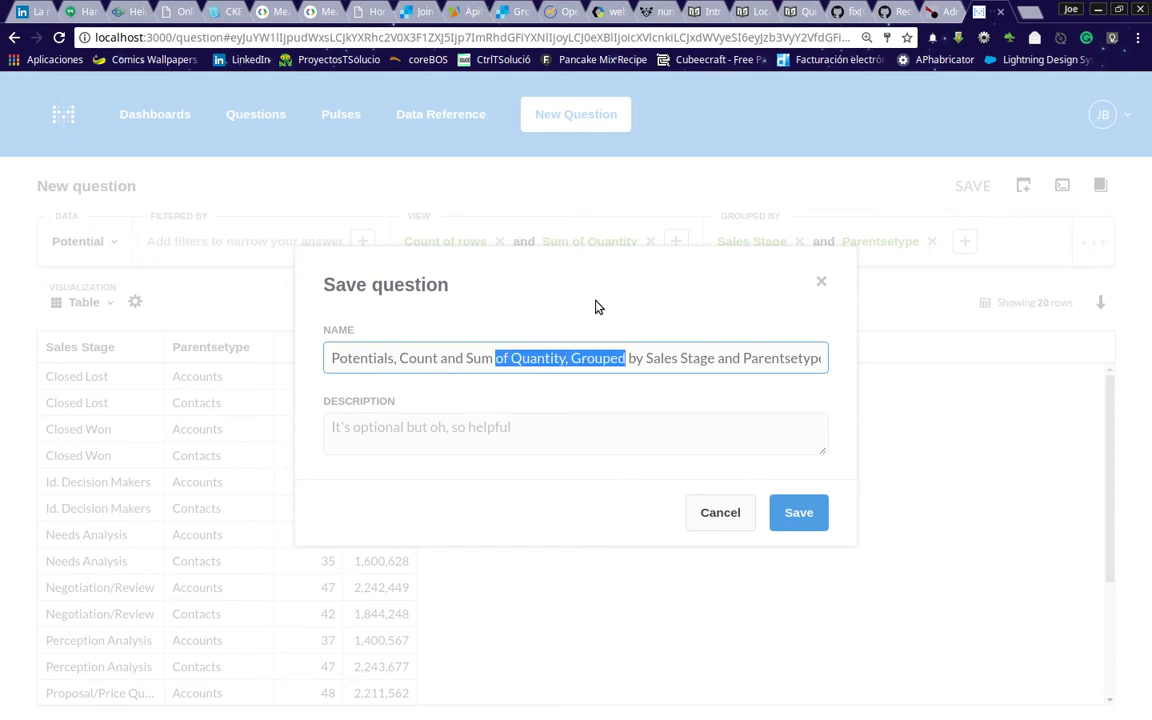
key(BackSpace)
key(ctrl+Right)
key(ctrl+Right)
key(ctrl+Right)
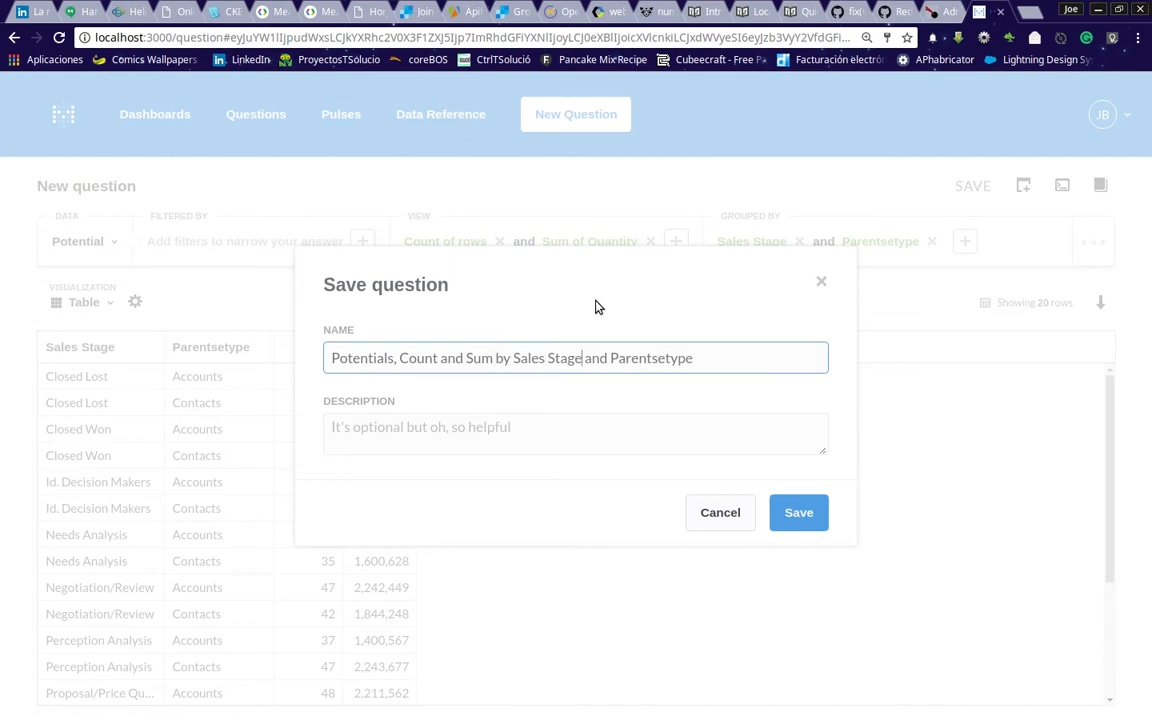
key(ctrl+shift+Right)
key(ctrl+shift+Right)
key(BackSpace)
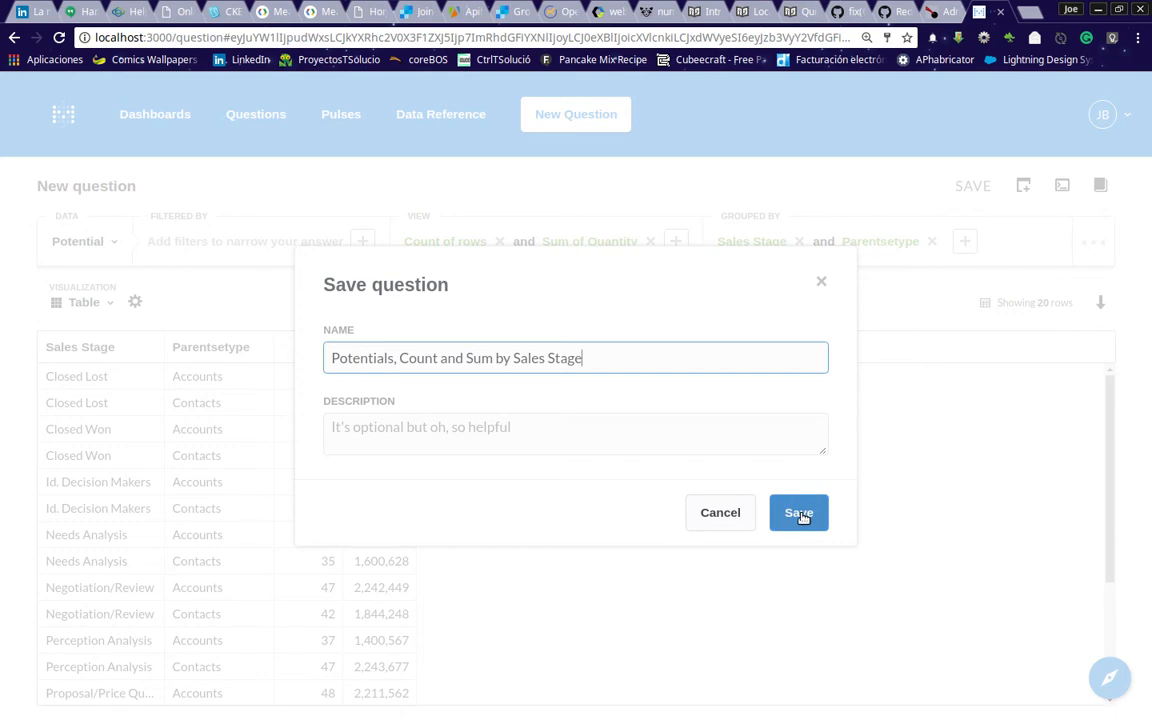
click(553, 429)
click(801, 516)
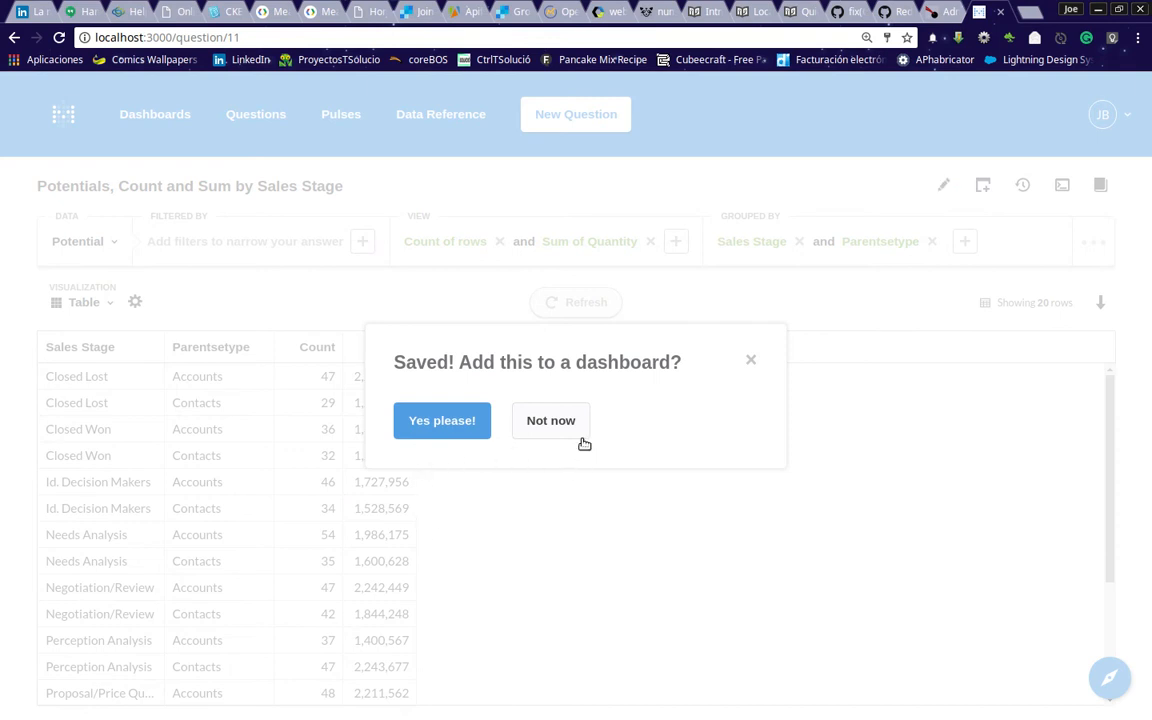
Add the saved question to a new dashboard named "Potentials"
click(428, 432)
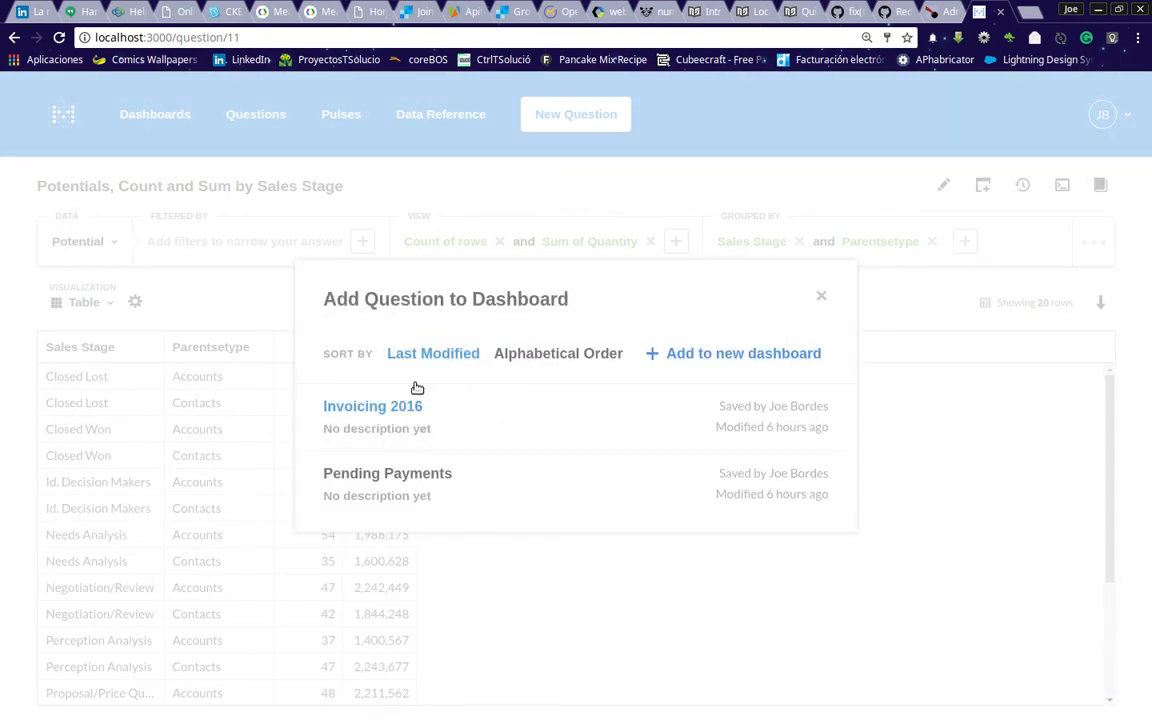
click(711, 356)
click(522, 366)
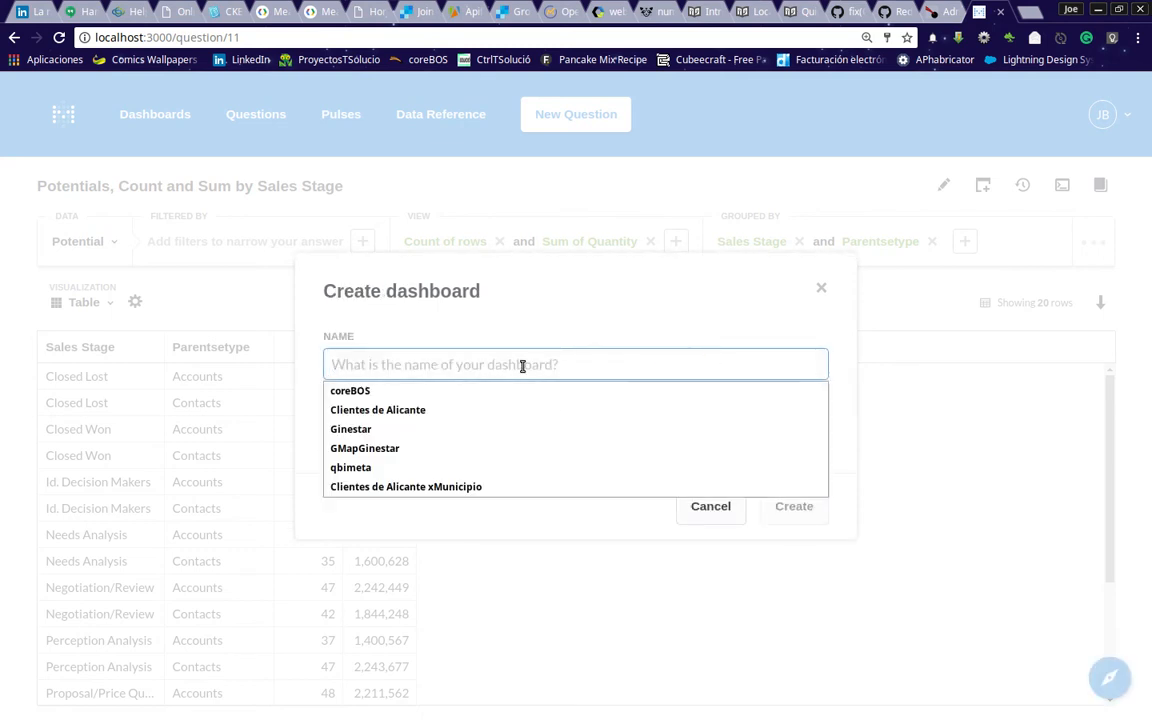
text(Pote)
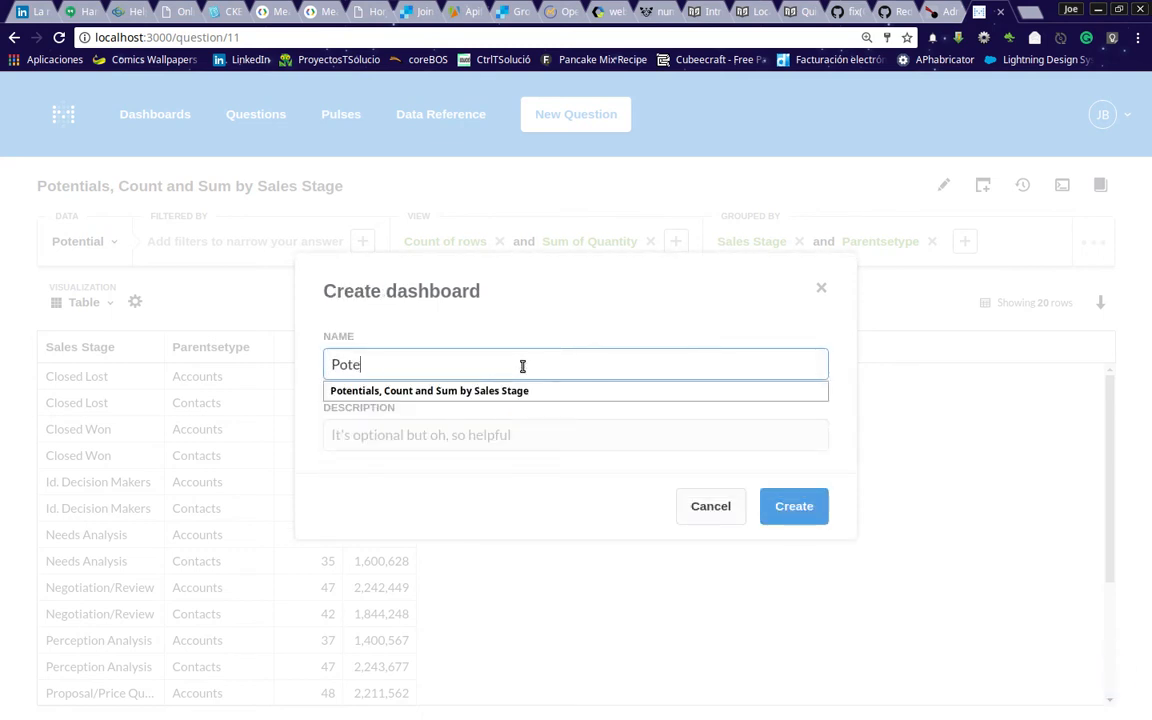
text(ntials)
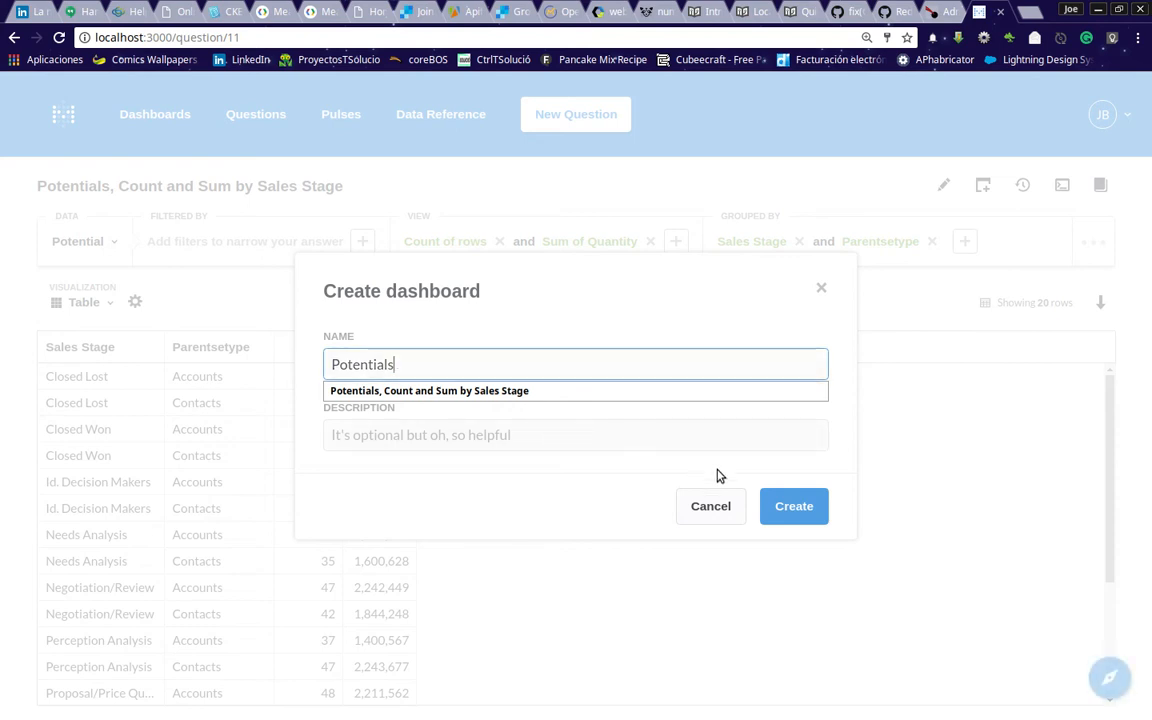
click(790, 506)
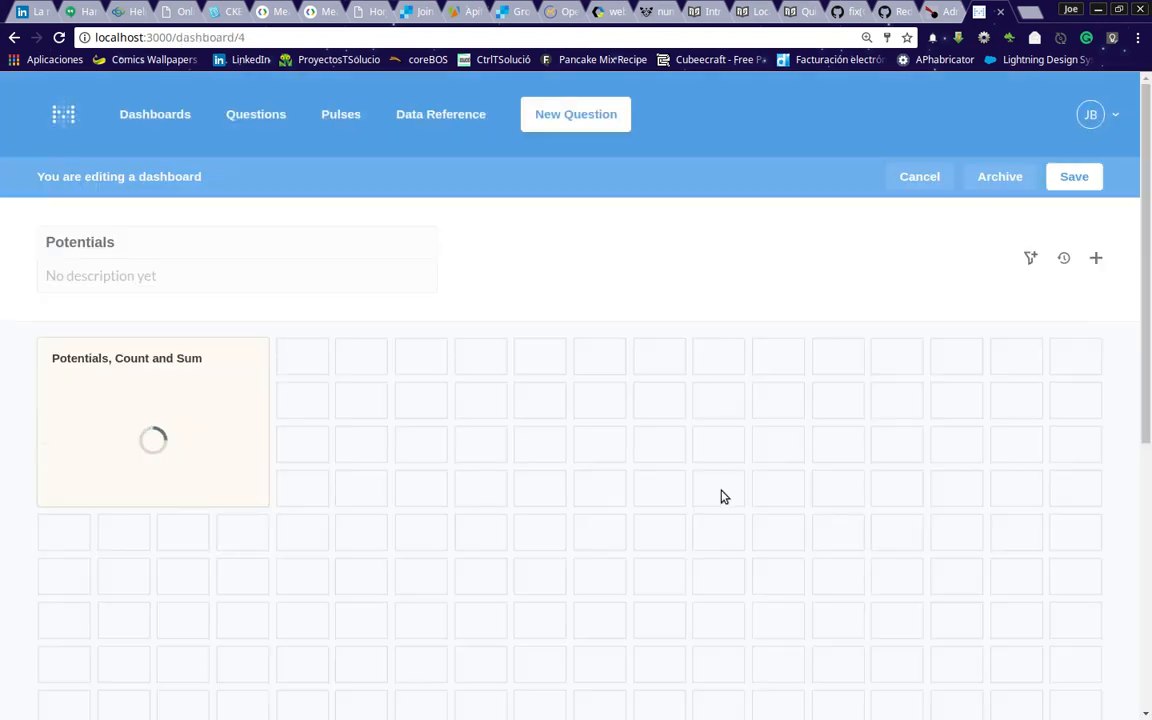
Enlarge the Potentials, Count and Sum by Sales Stage card to about seven grid columns by ten rows, and save the dashboard
scroll(724, 497, down, 5)
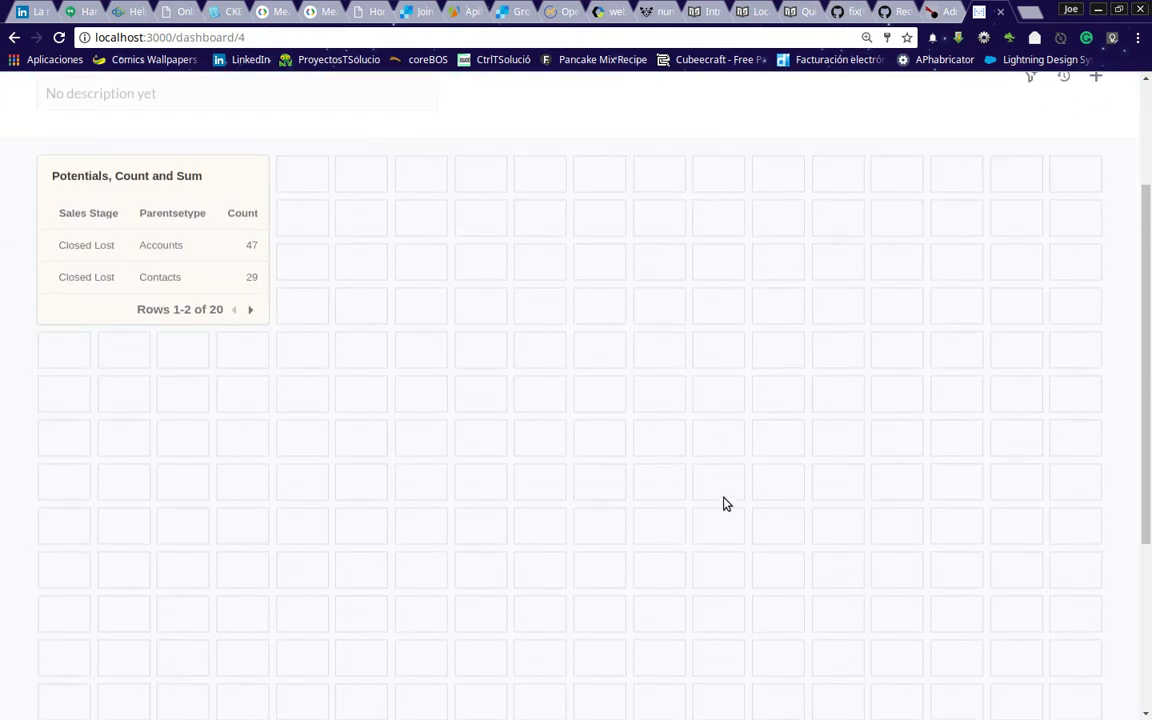
scroll(722, 512, up, 5)
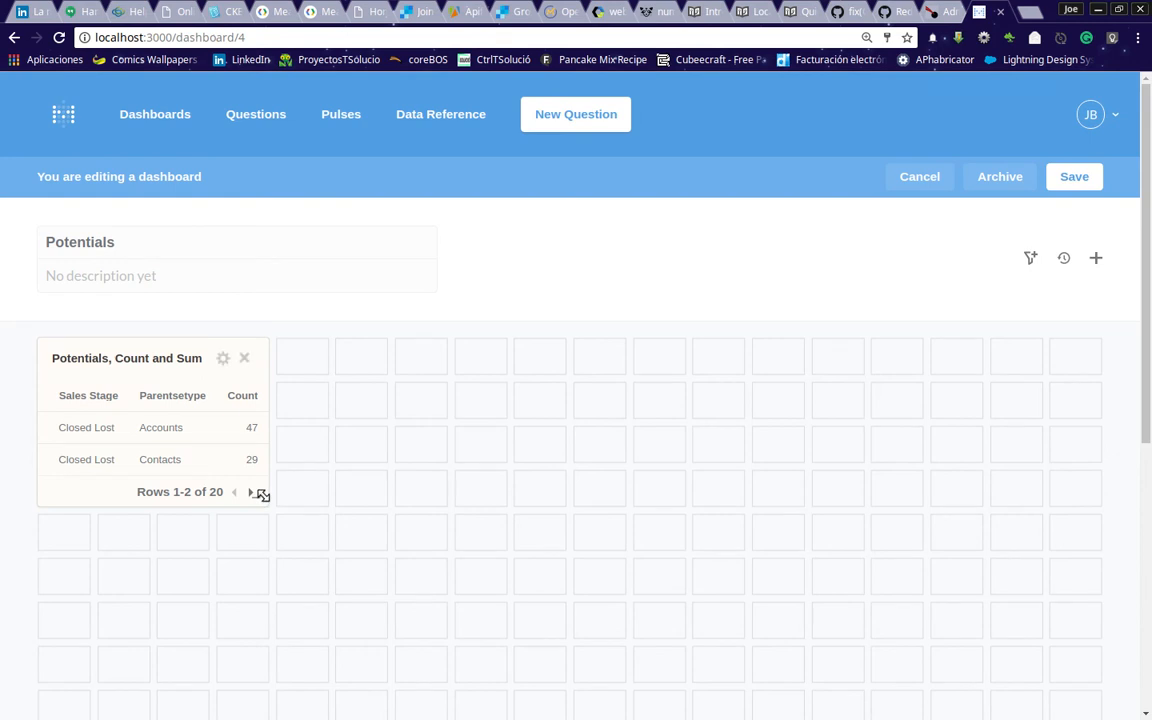
drag(263, 495, 450, 658)
scroll(553, 558, down, 3)
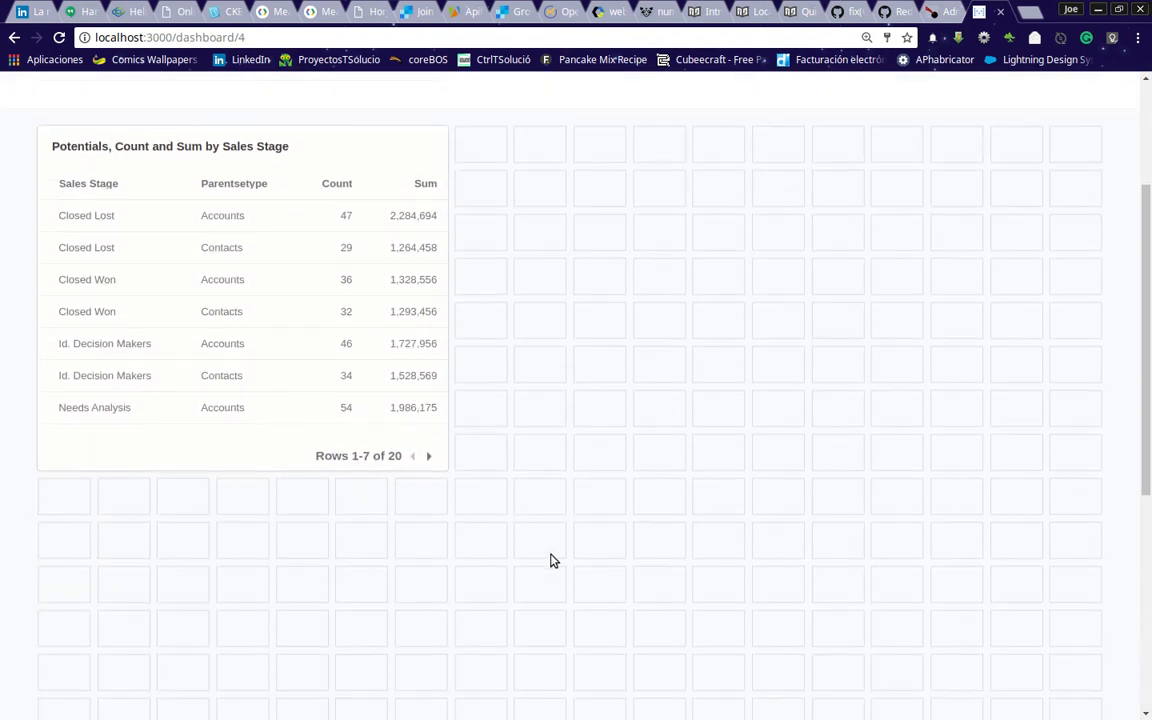
drag(442, 463, 451, 561)
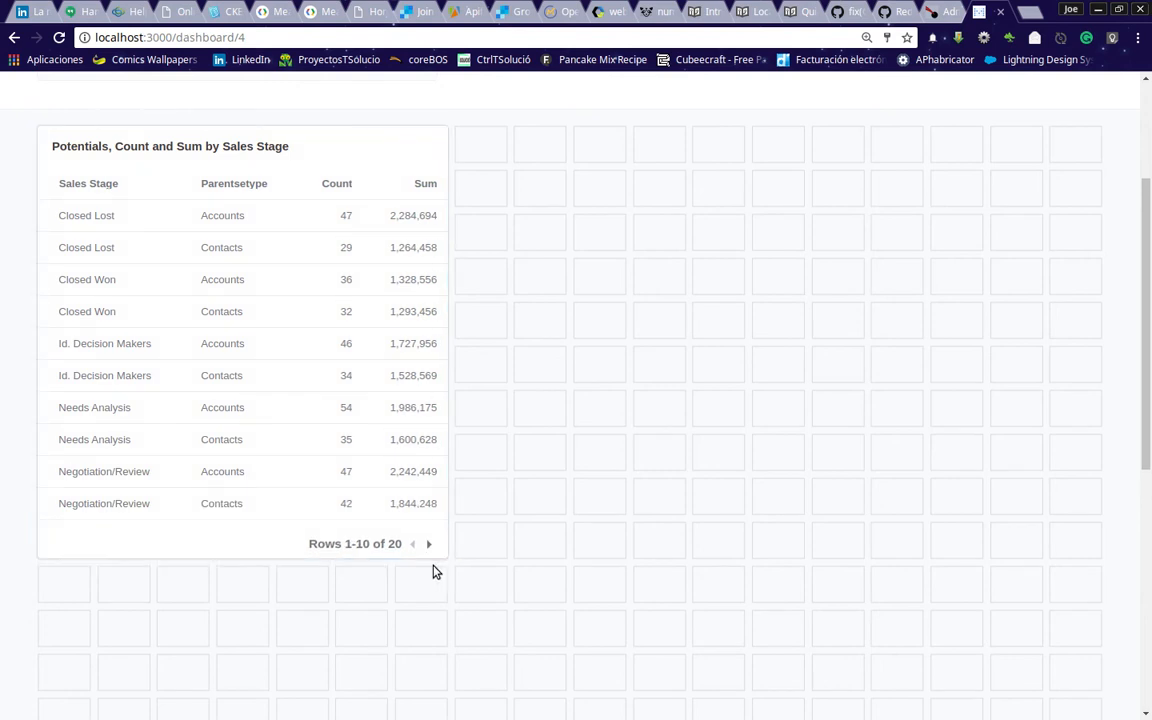
scroll(460, 496, up, 2)
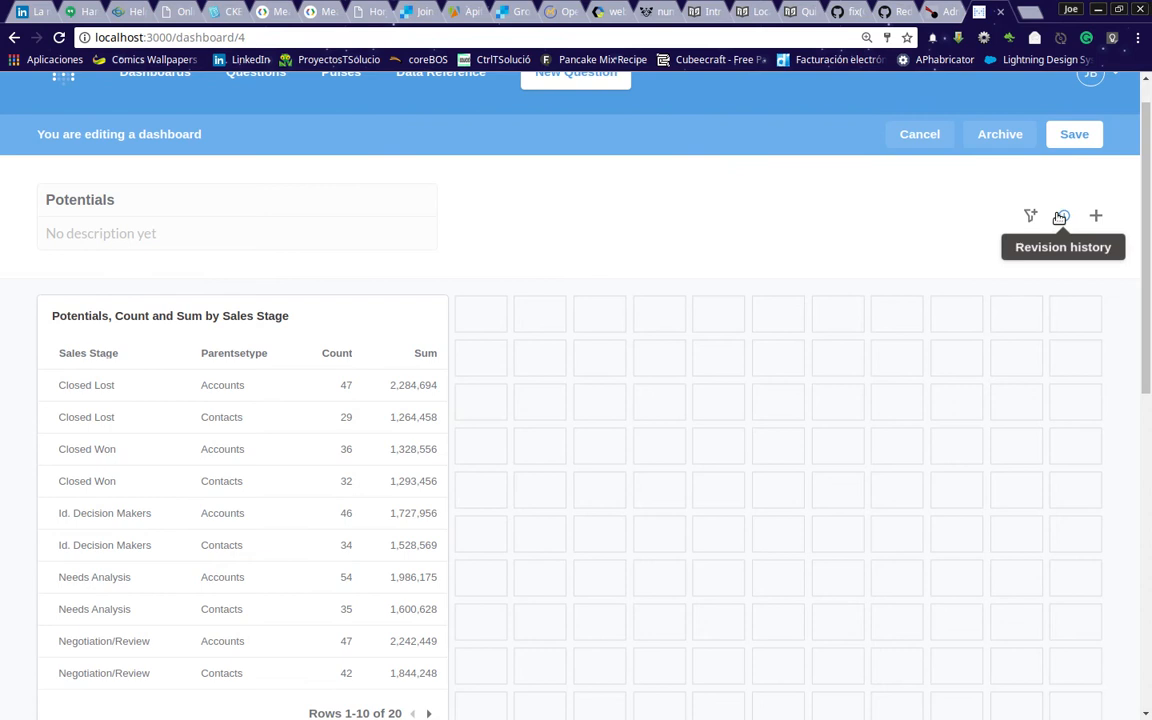
click(1071, 135)
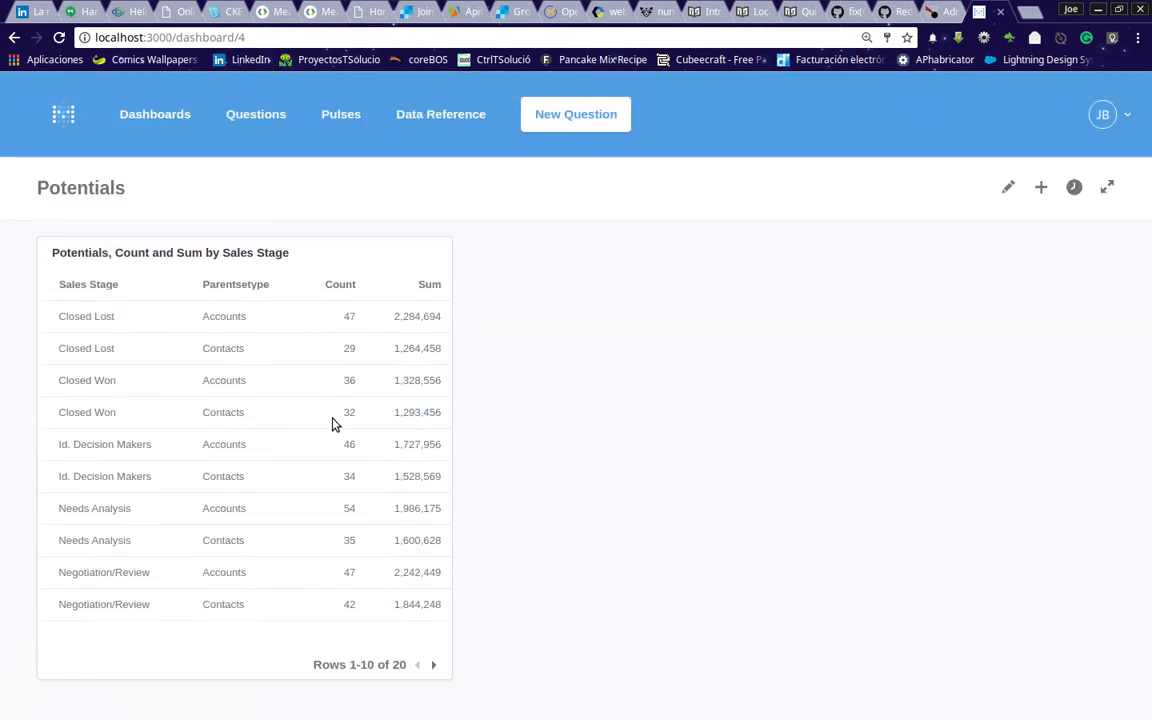
Review the saved question "Potentials, Count and Sum by Sales Stage" on its own page and on the Potentials dashboard
click(240, 116)
scroll(246, 444, down, 2)
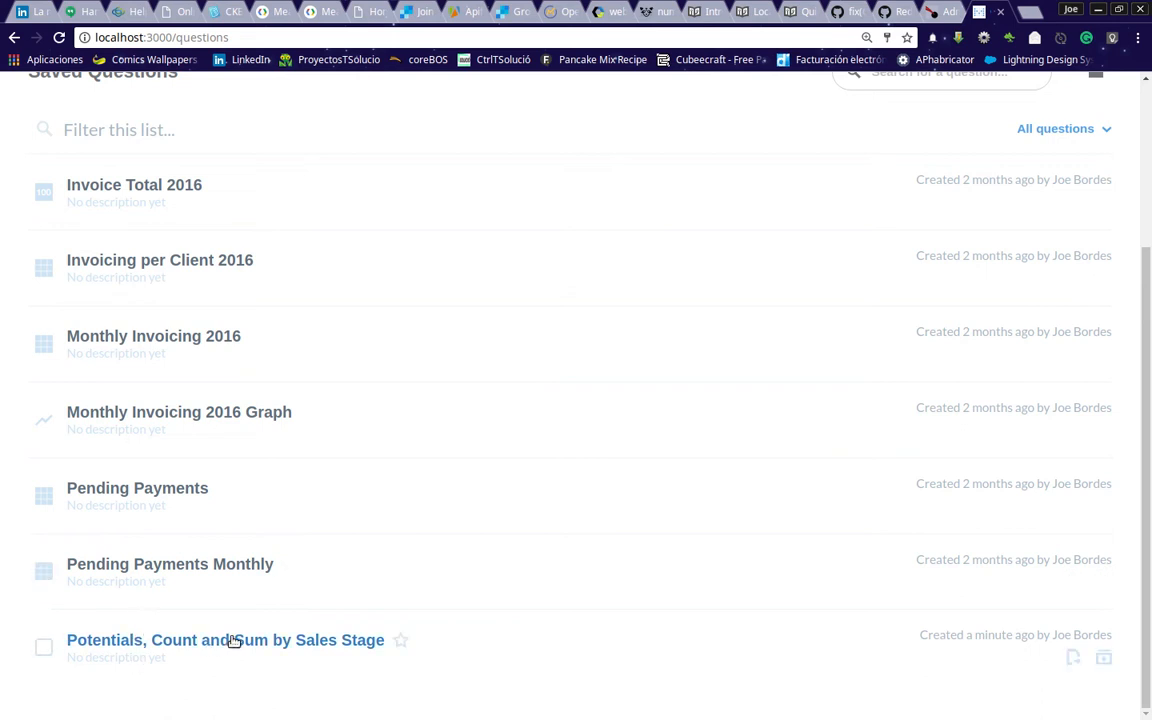
click(279, 650)
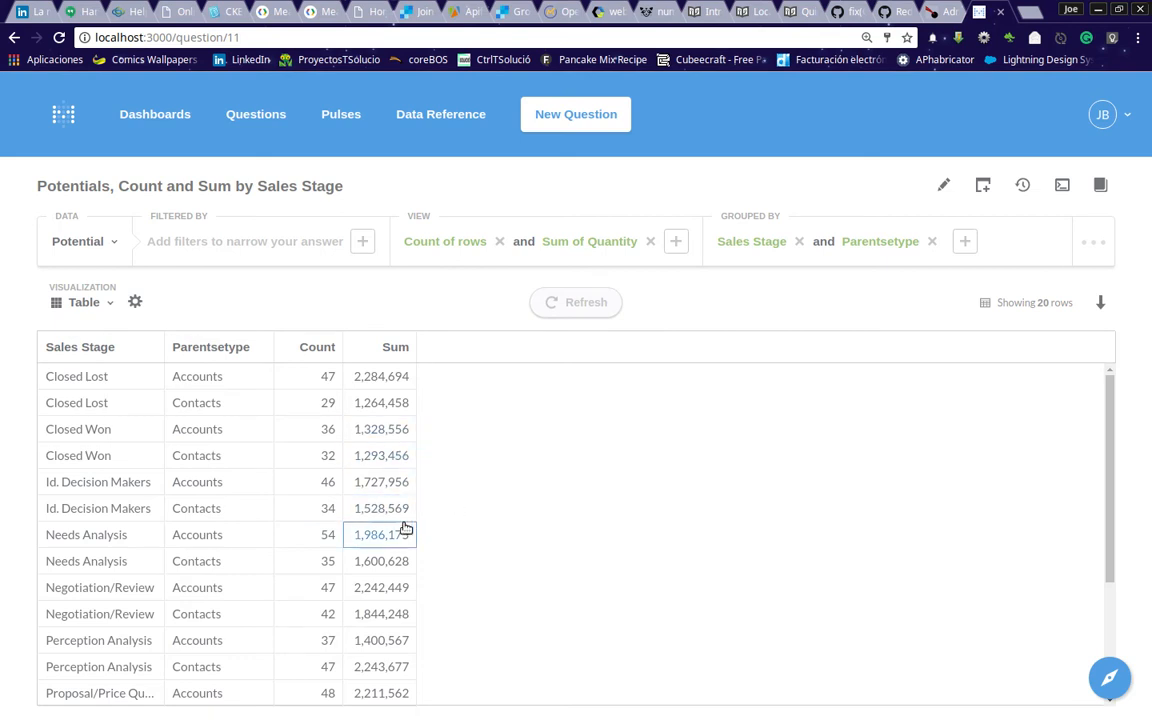
click(141, 114)
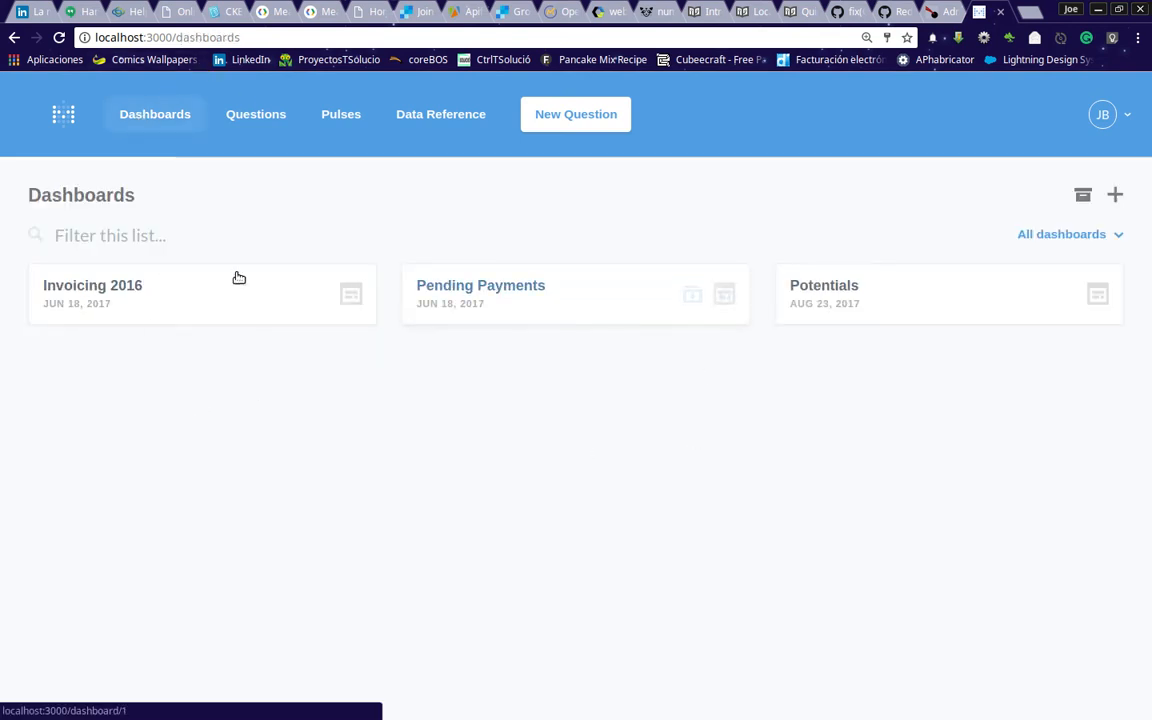
click(830, 288)
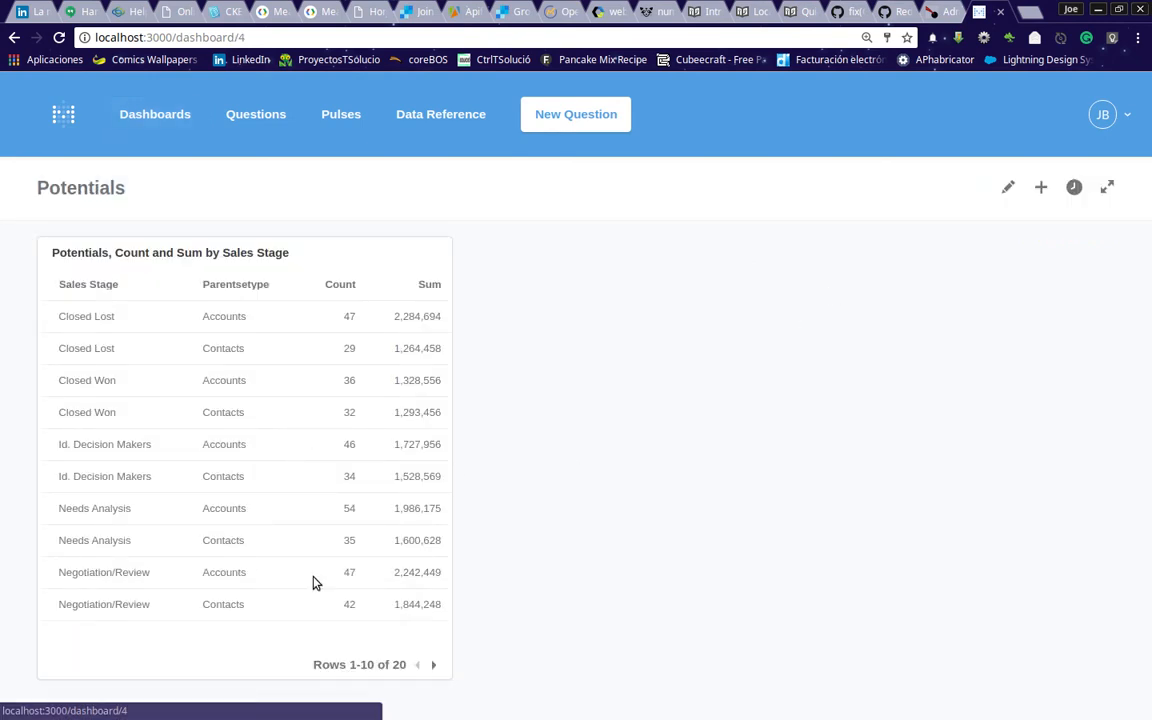
Create a new question on the coreBOS Potential table showing Count of rows, and get its answer
click(567, 116)
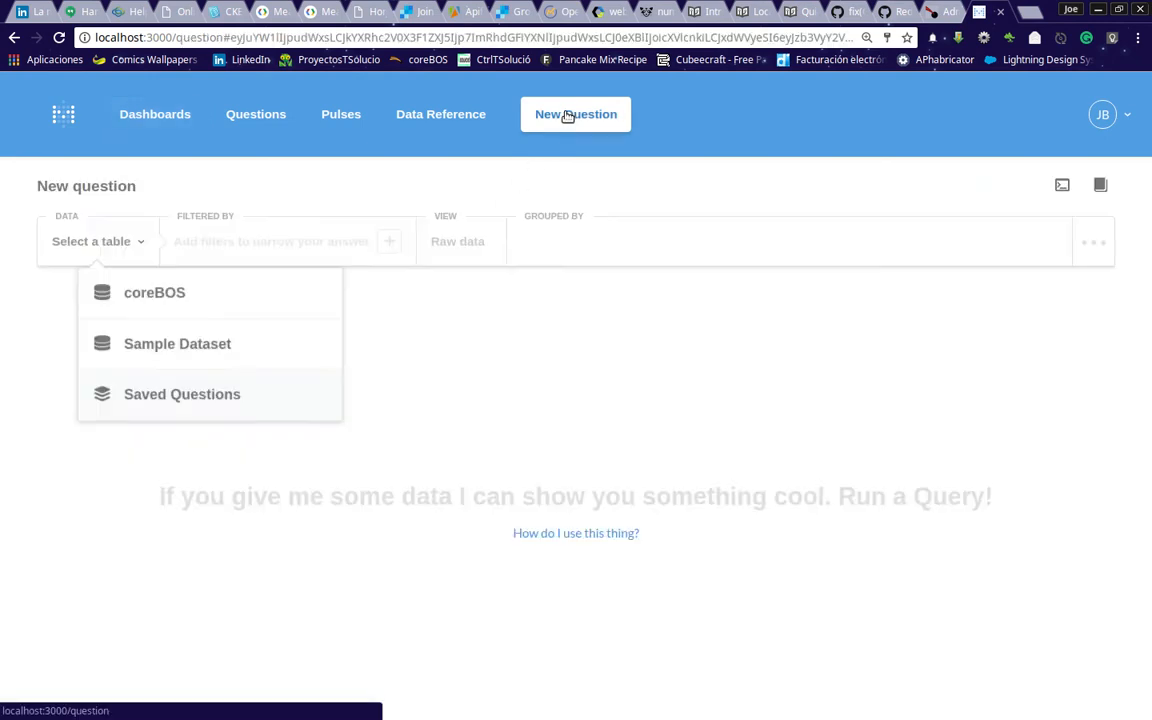
click(164, 295)
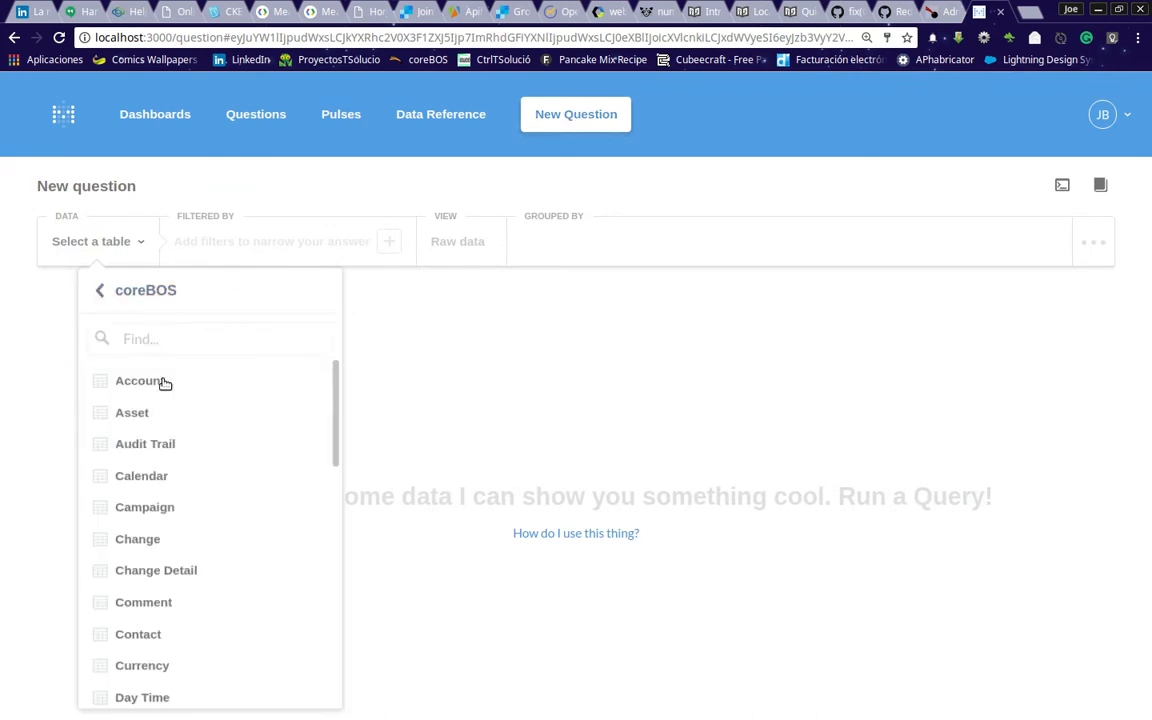
scroll(164, 478, down, 2)
scroll(167, 580, down, 3)
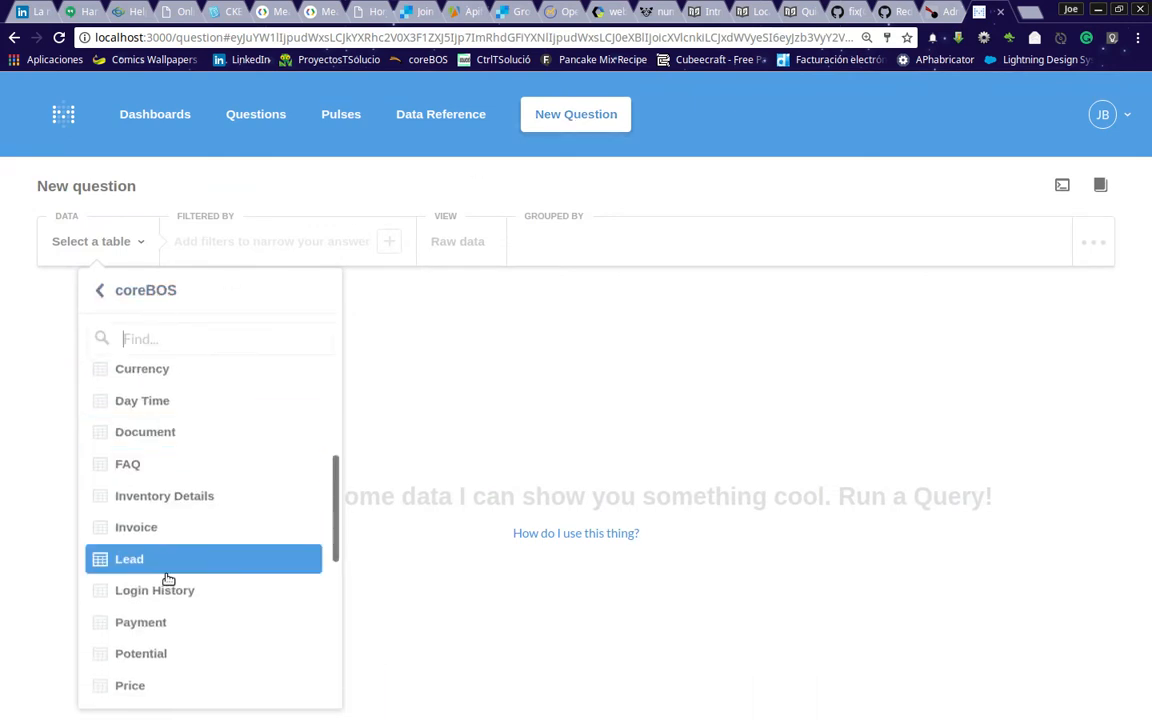
click(164, 570)
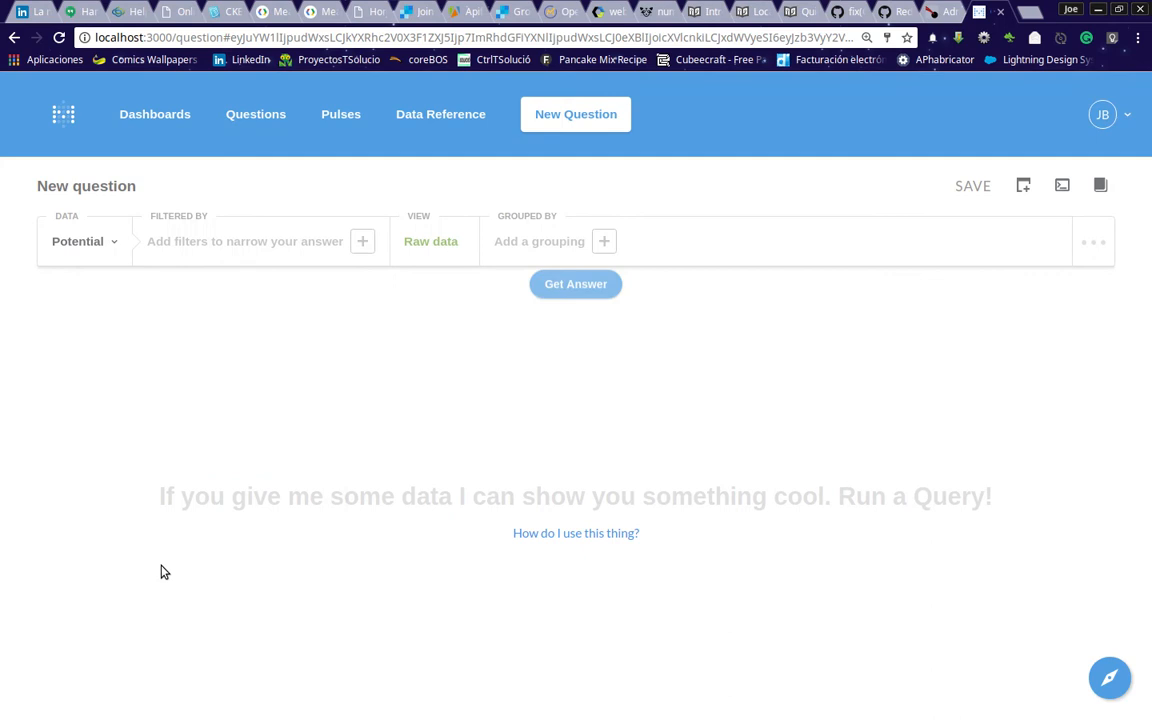
click(431, 243)
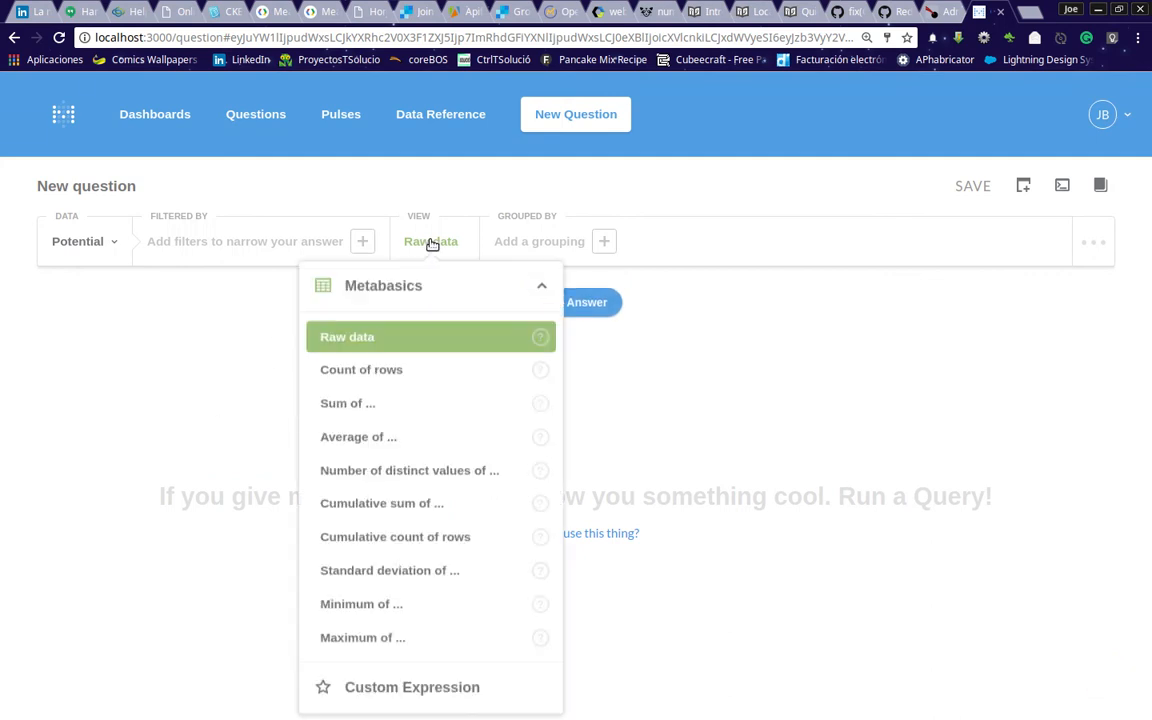
click(393, 370)
click(568, 303)
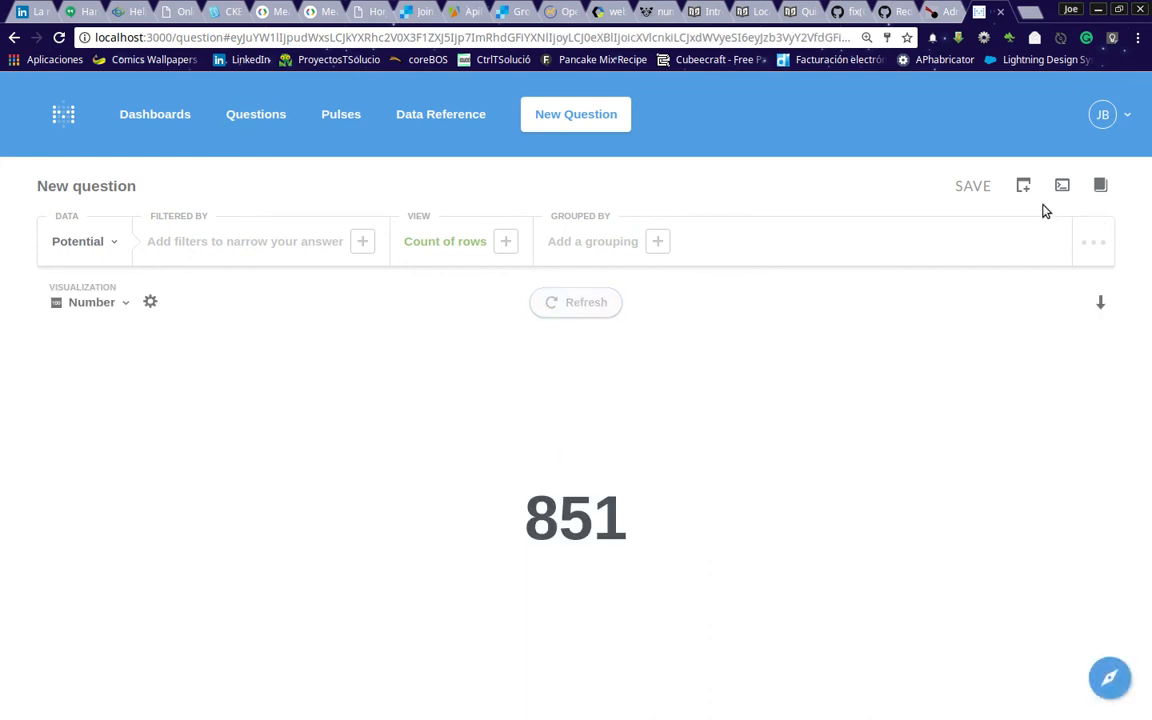
Save the question under the name "Number of Potentials" without a description
click(972, 186)
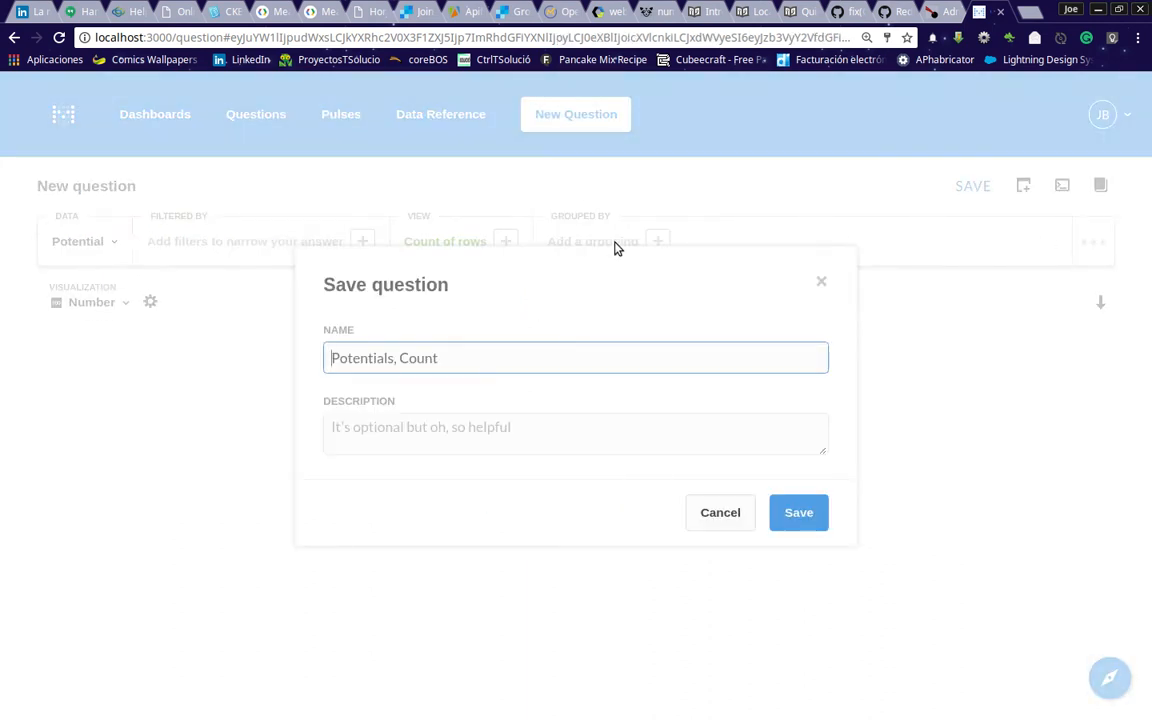
text(Numbr)
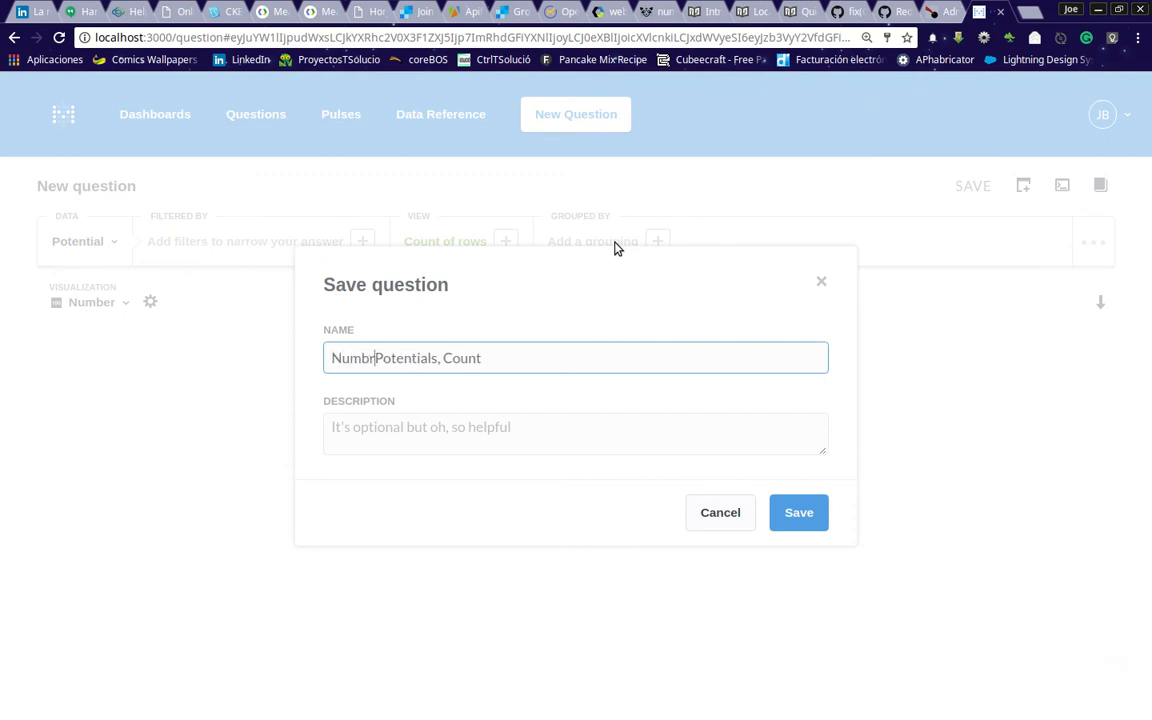
key(BackSpace)
text(er of)
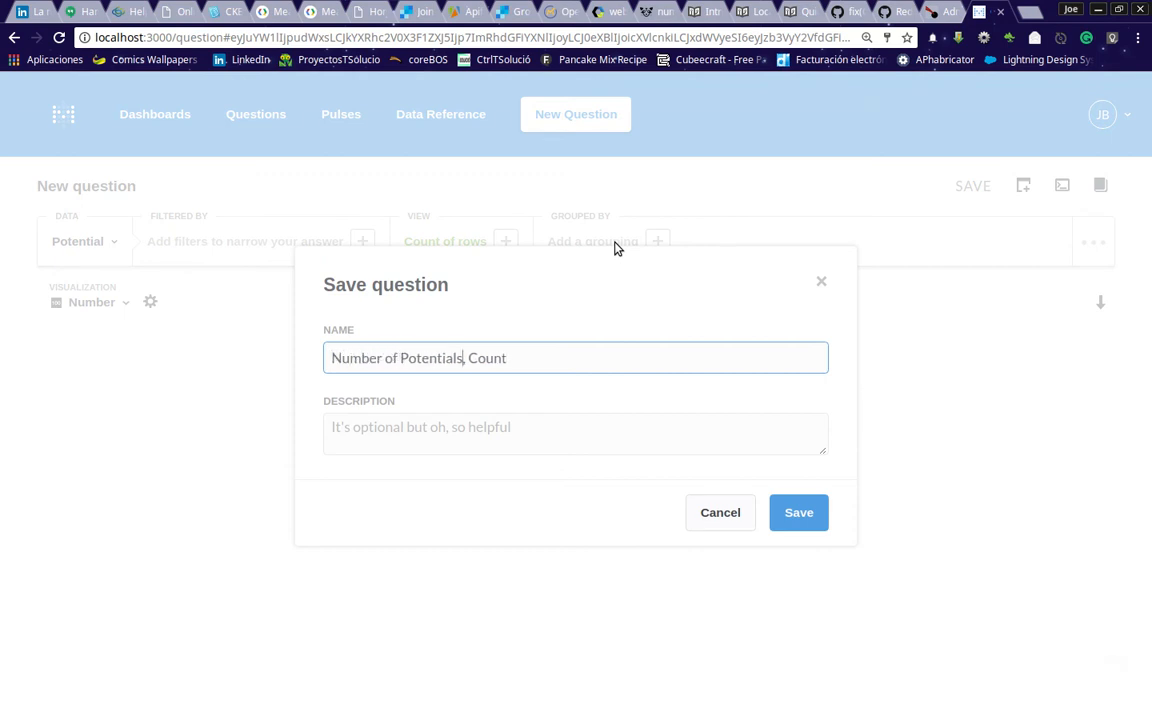
key(shift+End)
key(Delete)
click(805, 513)
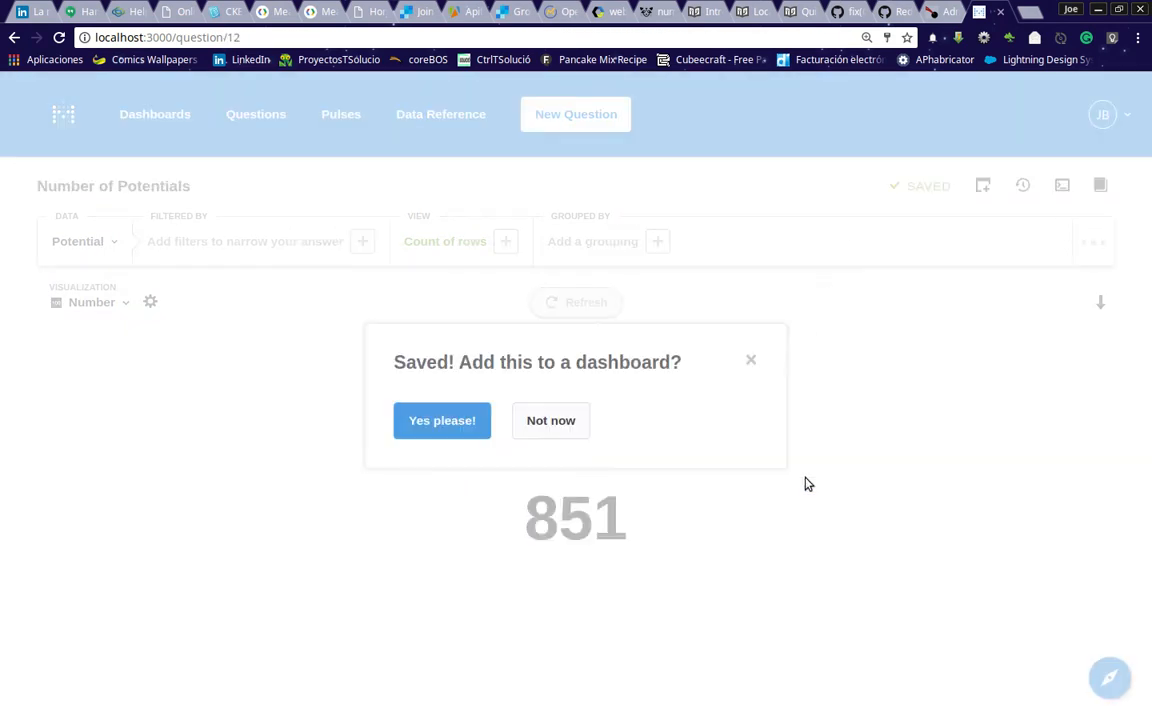
Add the Number of Potentials question to the existing Potentials dashboard and save the dashboard
click(433, 421)
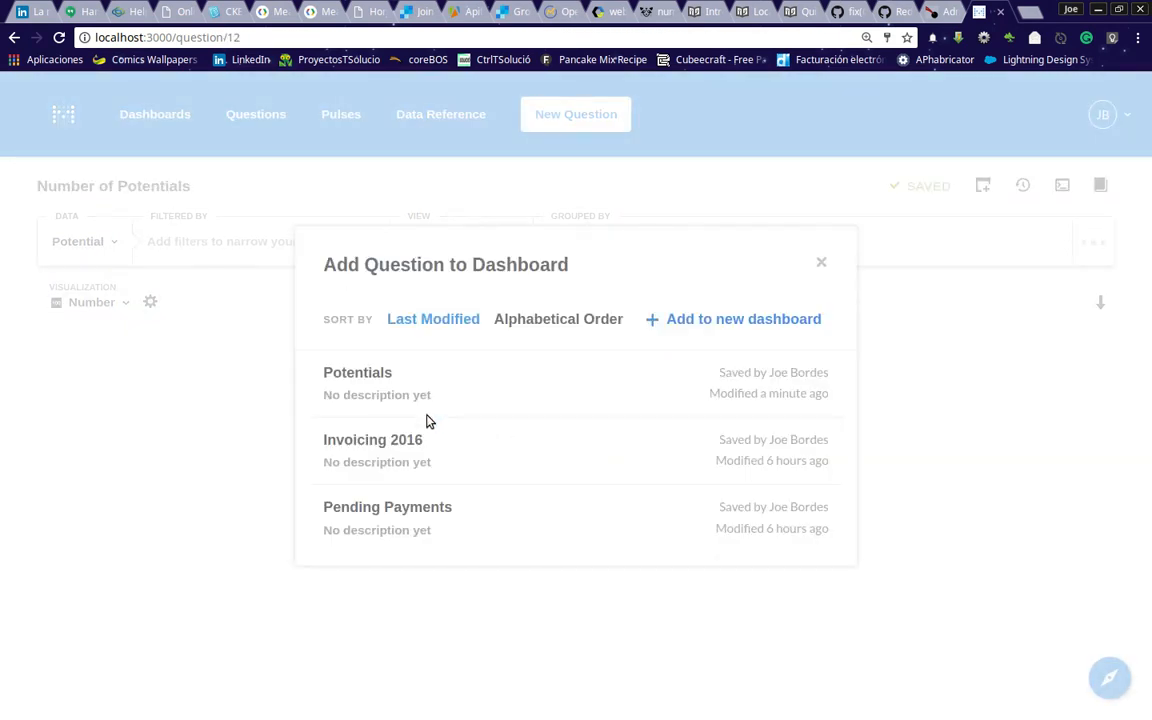
click(365, 375)
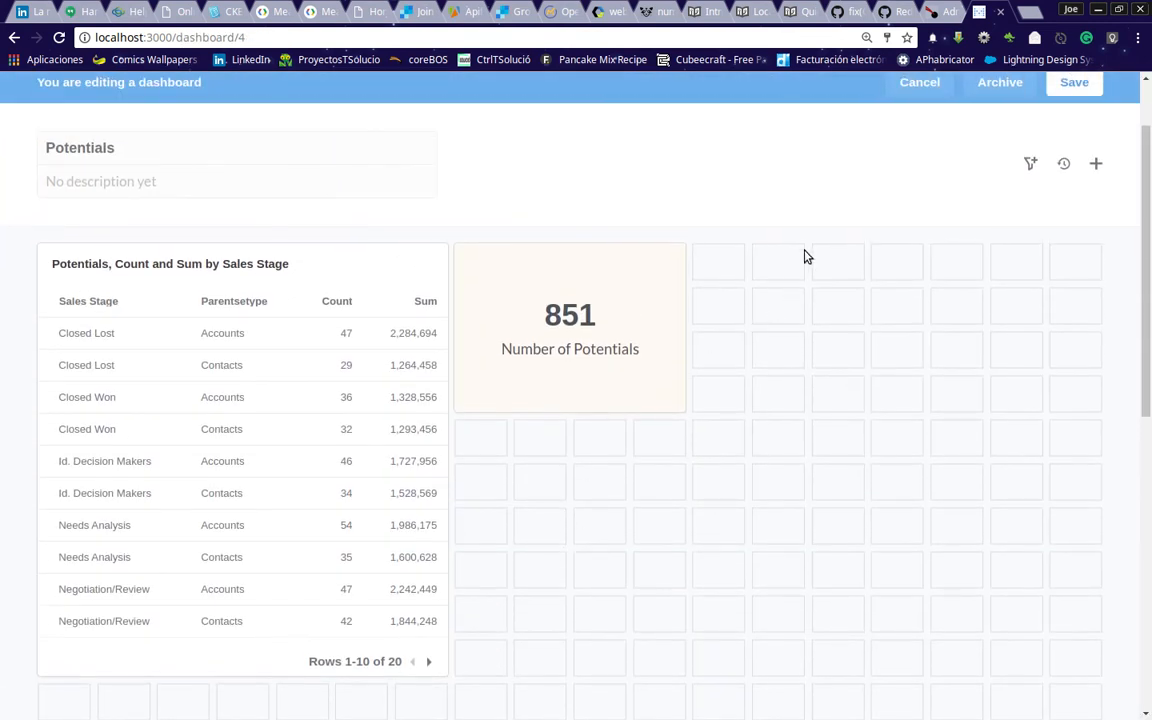
click(1090, 84)
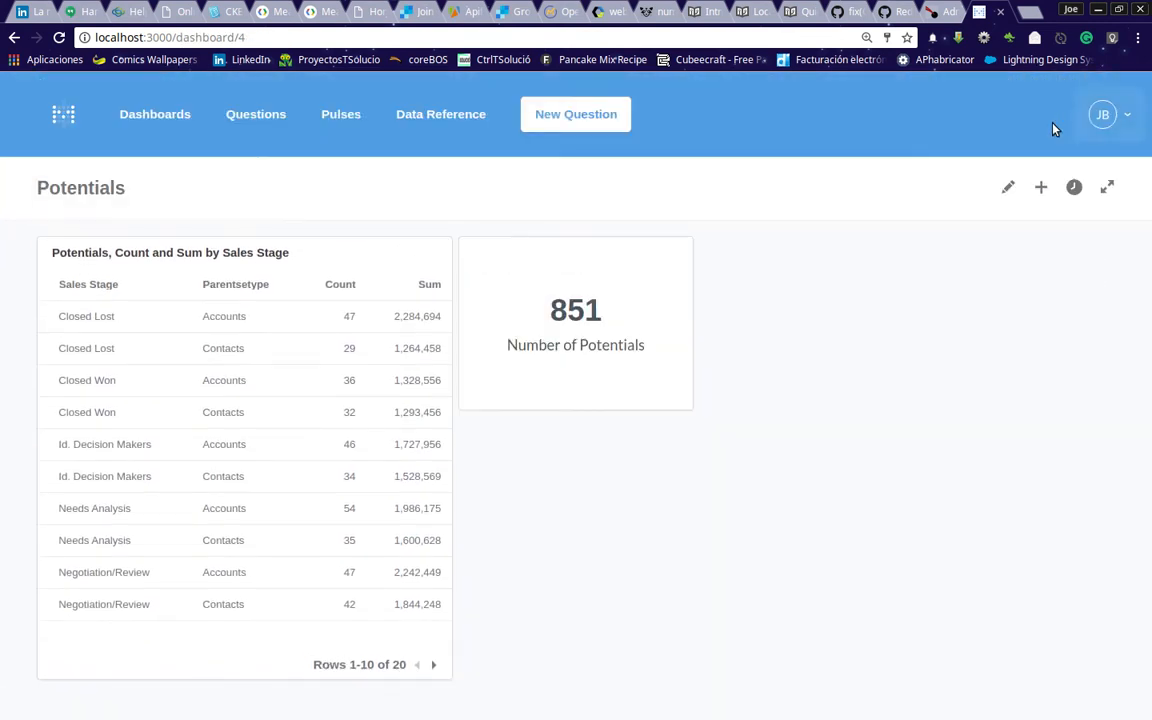
Reopen the Potentials dashboard for editing and add a filter of the Other Categories type
click(121, 111)
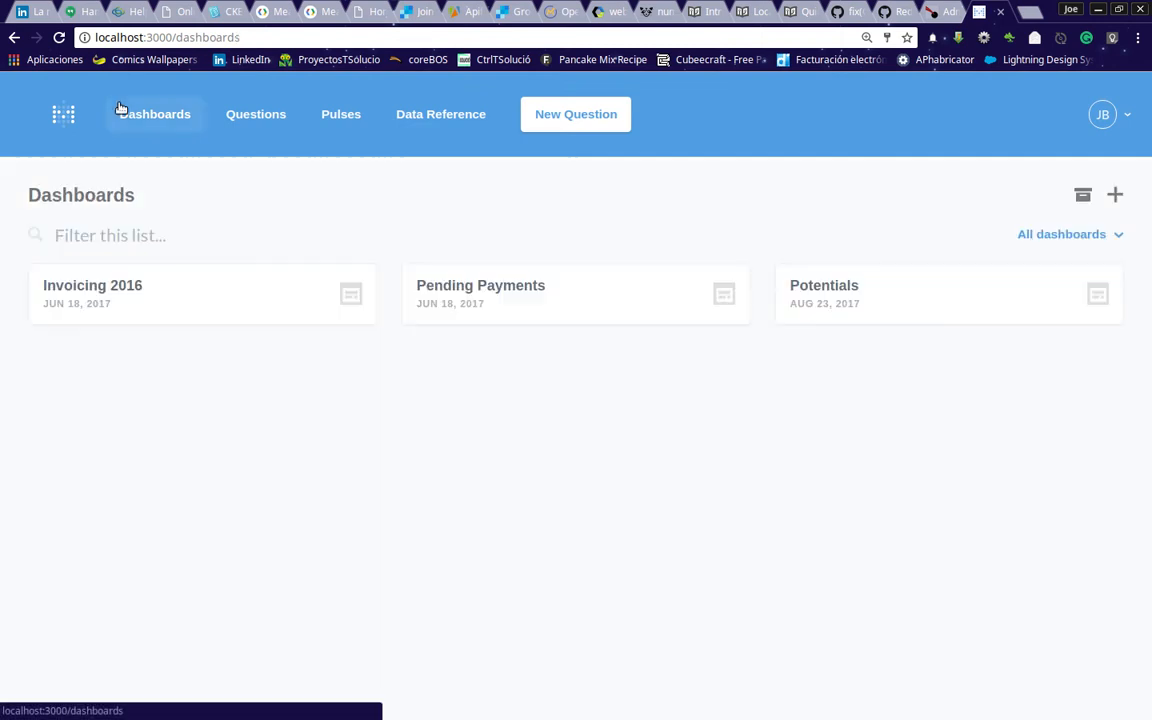
click(806, 292)
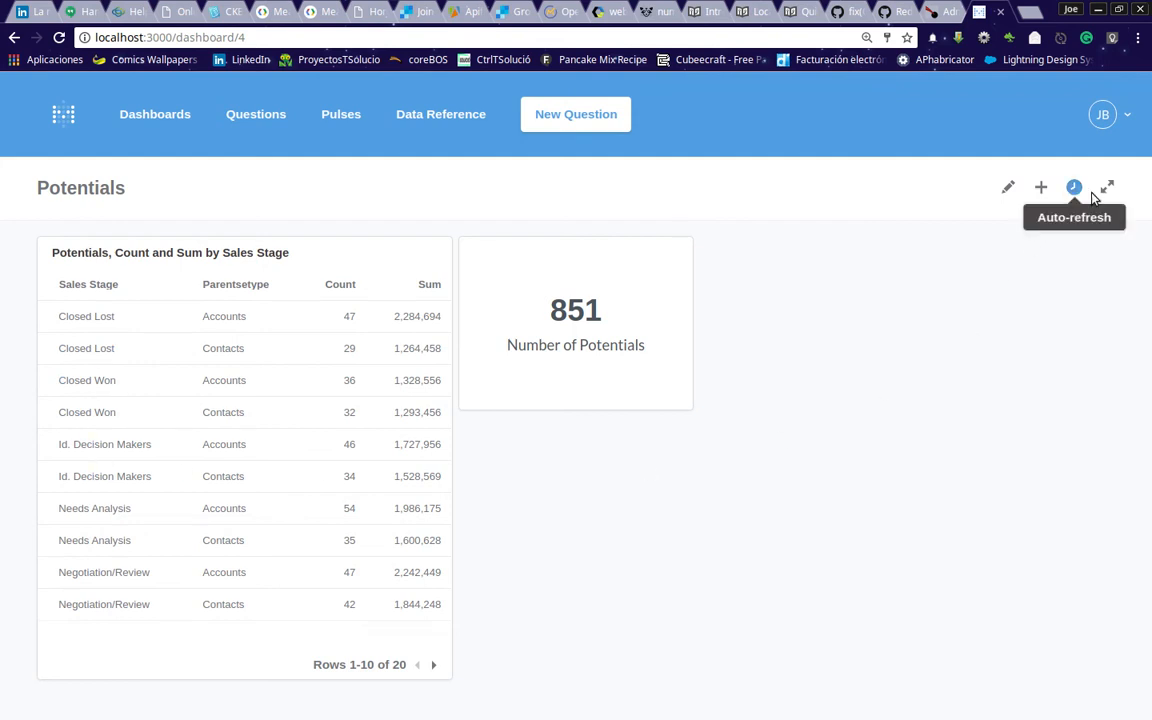
click(1010, 190)
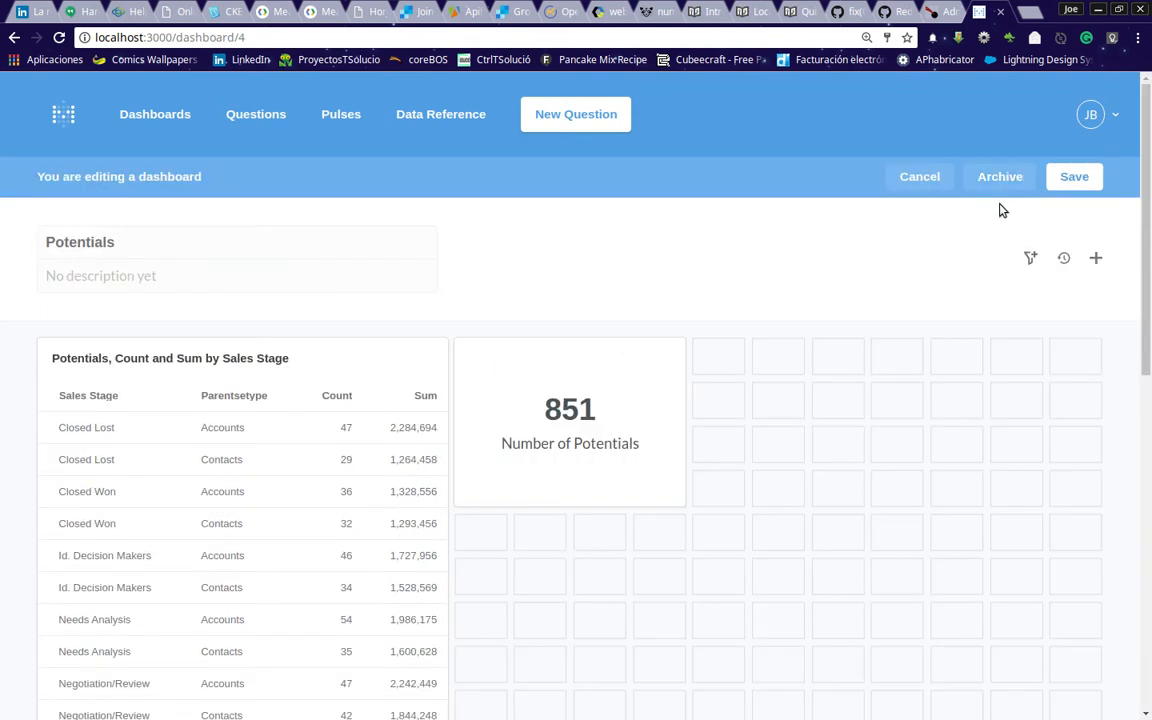
click(1030, 259)
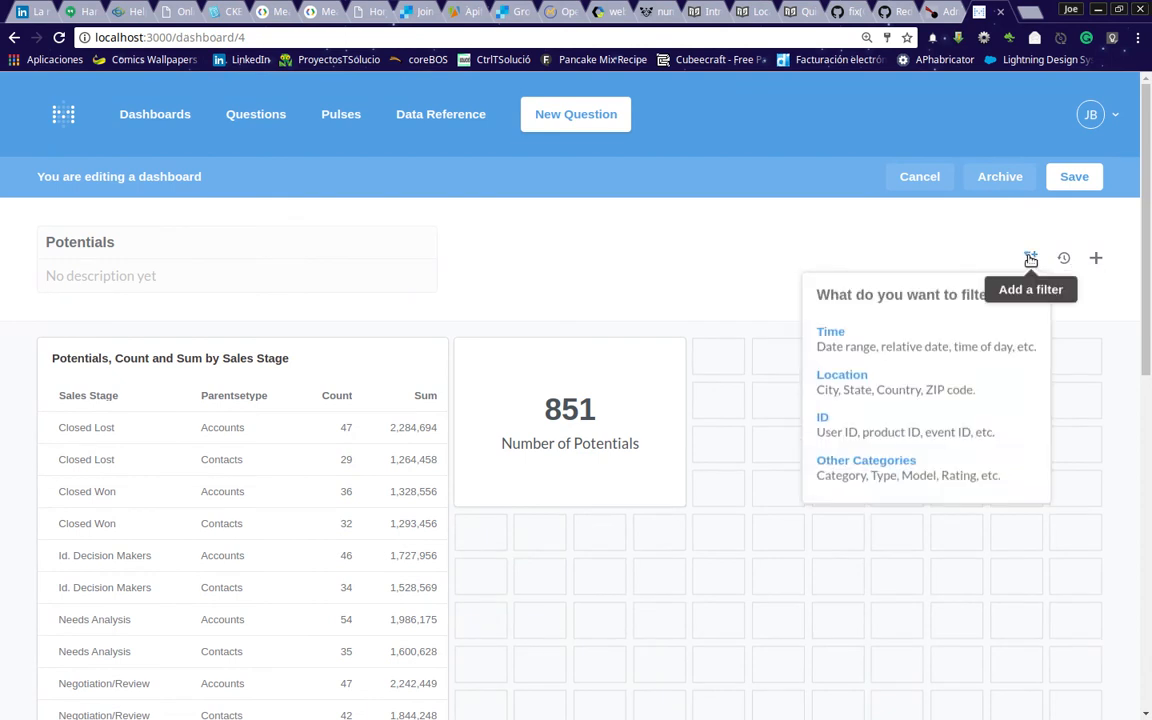
click(911, 476)
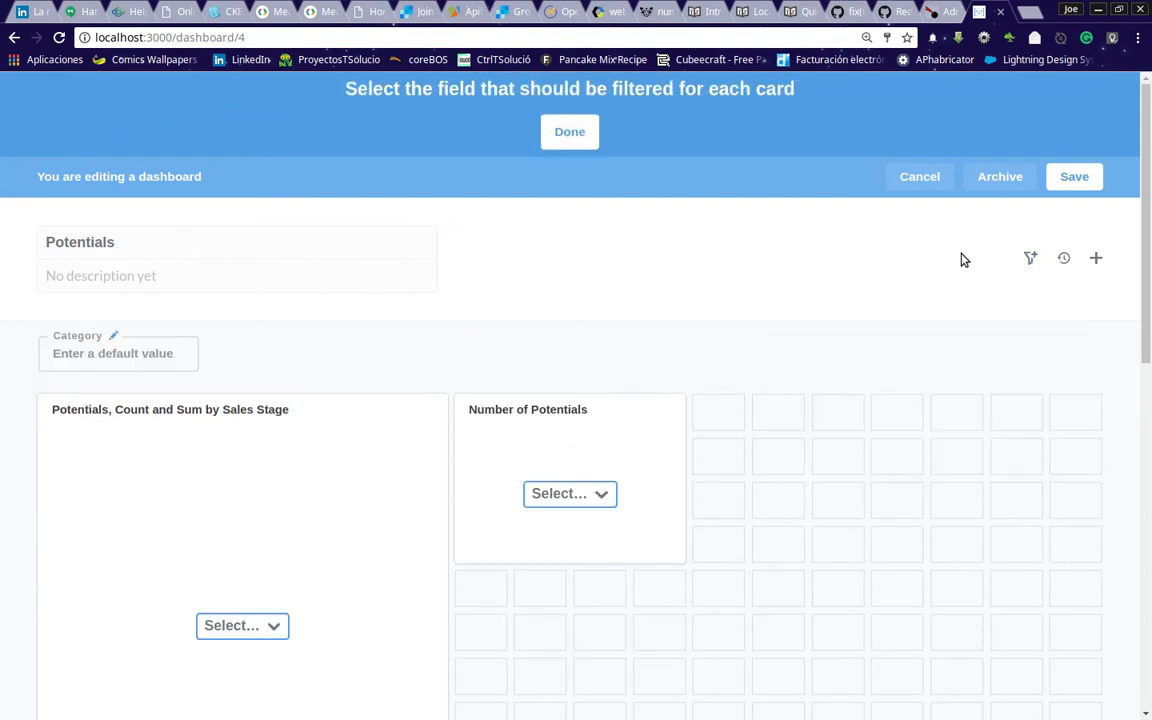
Rename the dashboard's Category filter to "sales"
click(113, 337)
key(Return)
click(113, 337)
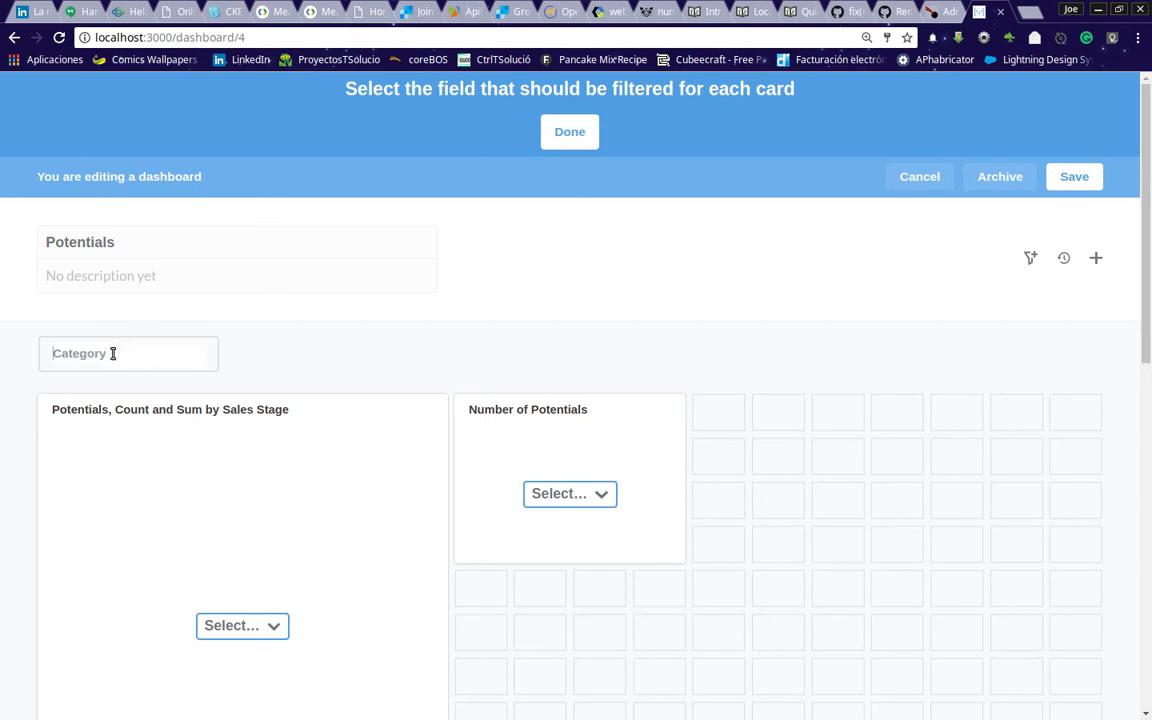
click(147, 363)
text(sa)
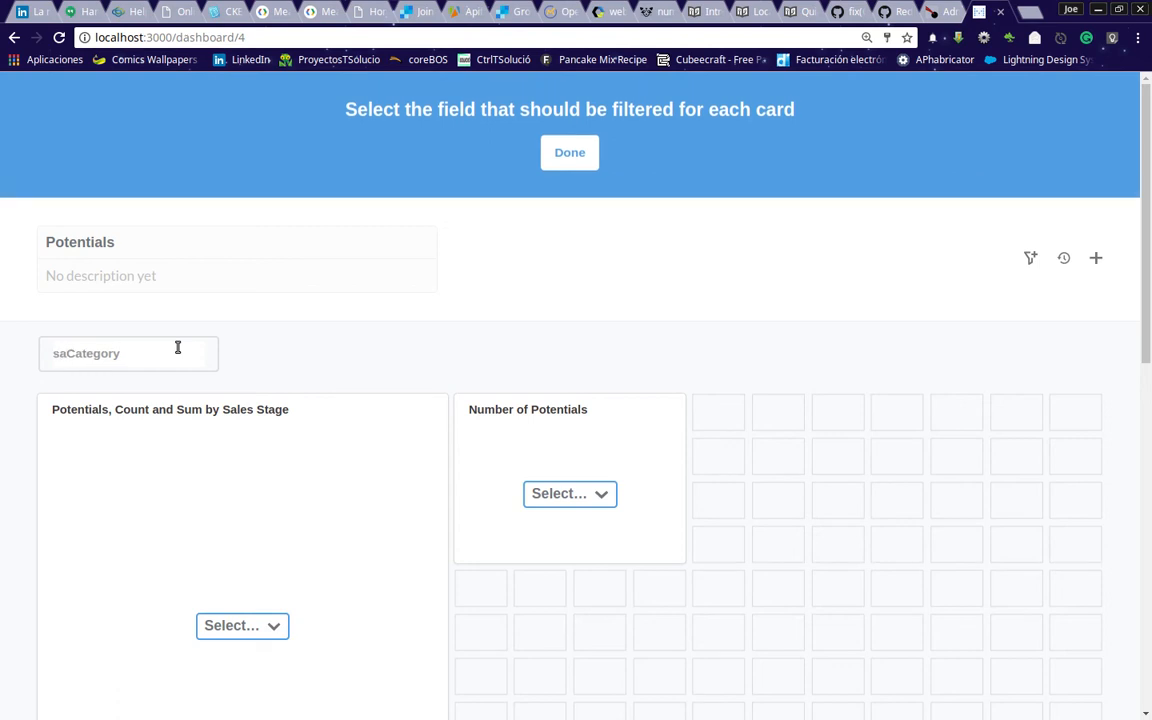
key(shift+End)
key(Delete)
click(476, 344)
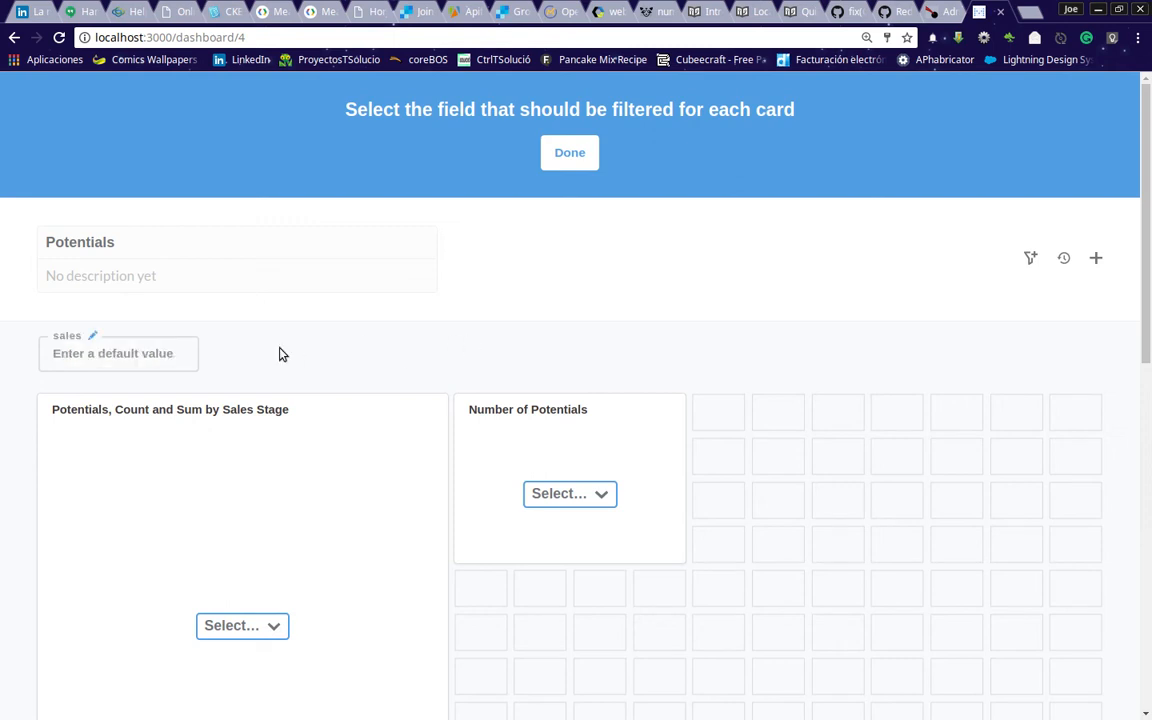
Link the sales filter to the Potential table's Sales Stage field on the "Potentials, Count and Sum by Sales Stage" card
scroll(506, 607, down, 1)
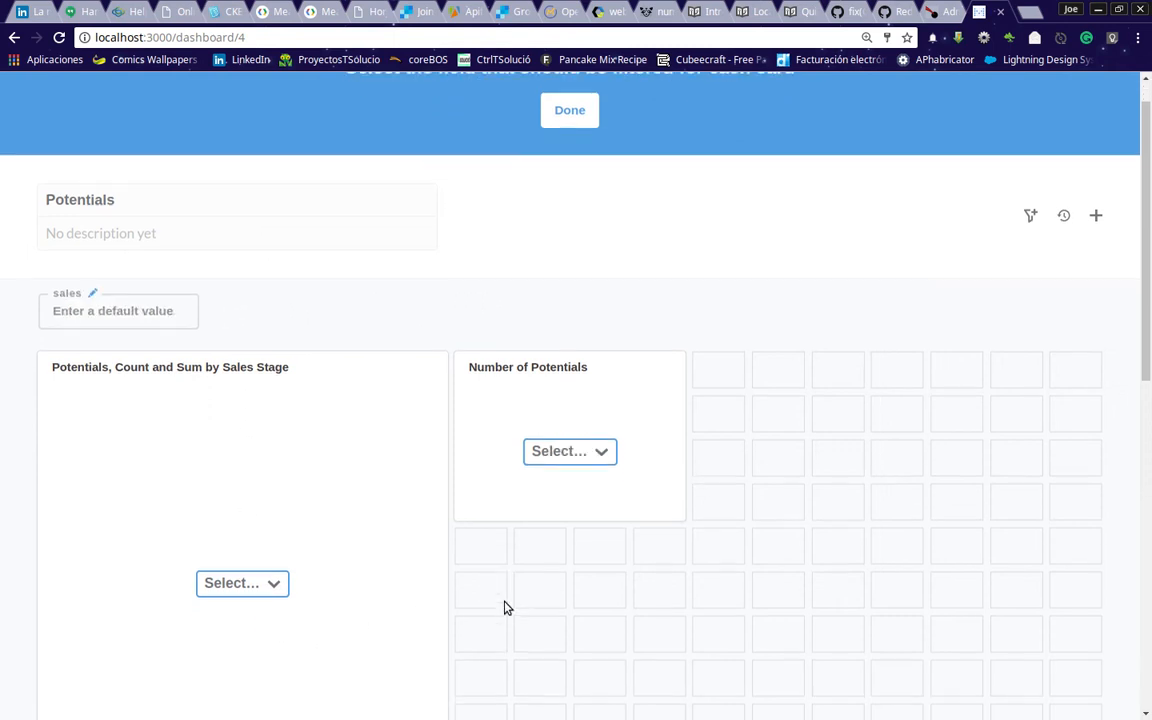
scroll(525, 376, down, 1)
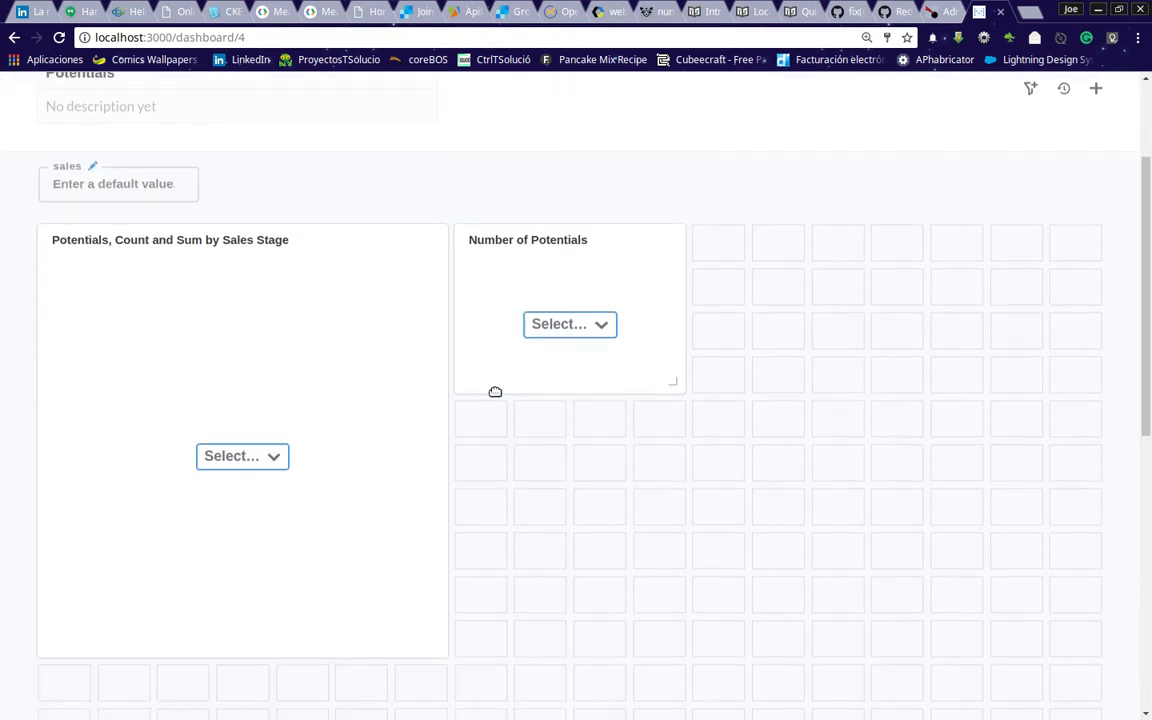
click(277, 458)
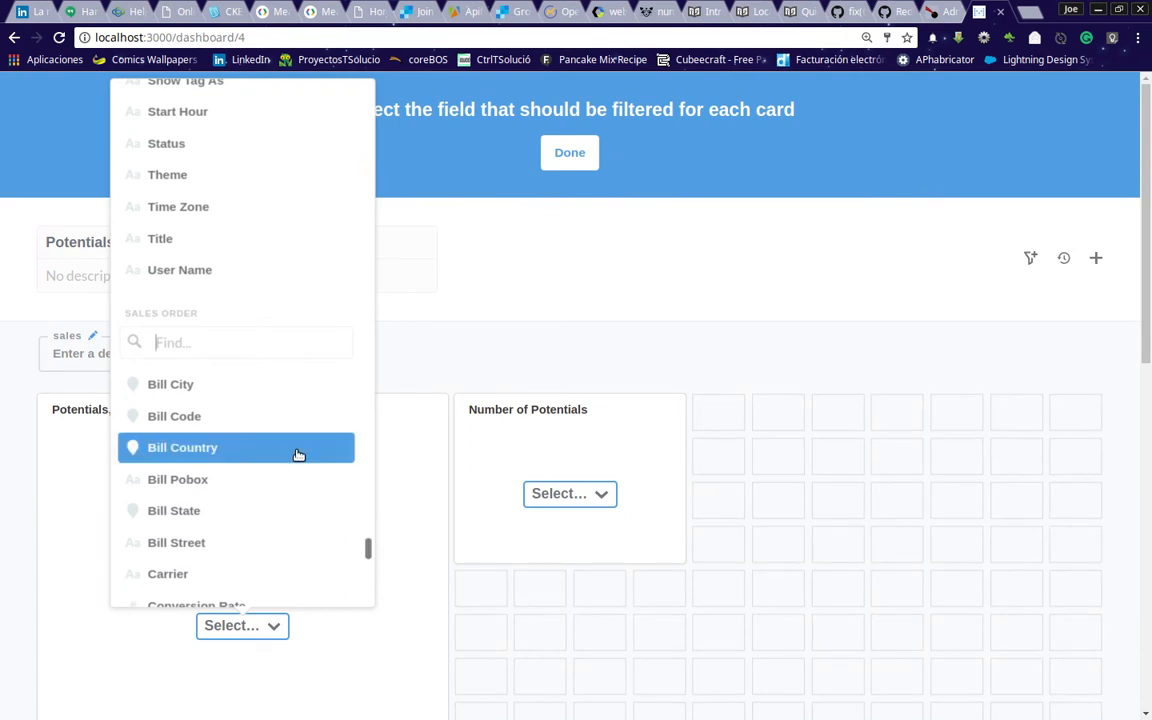
scroll(284, 449, up, 15)
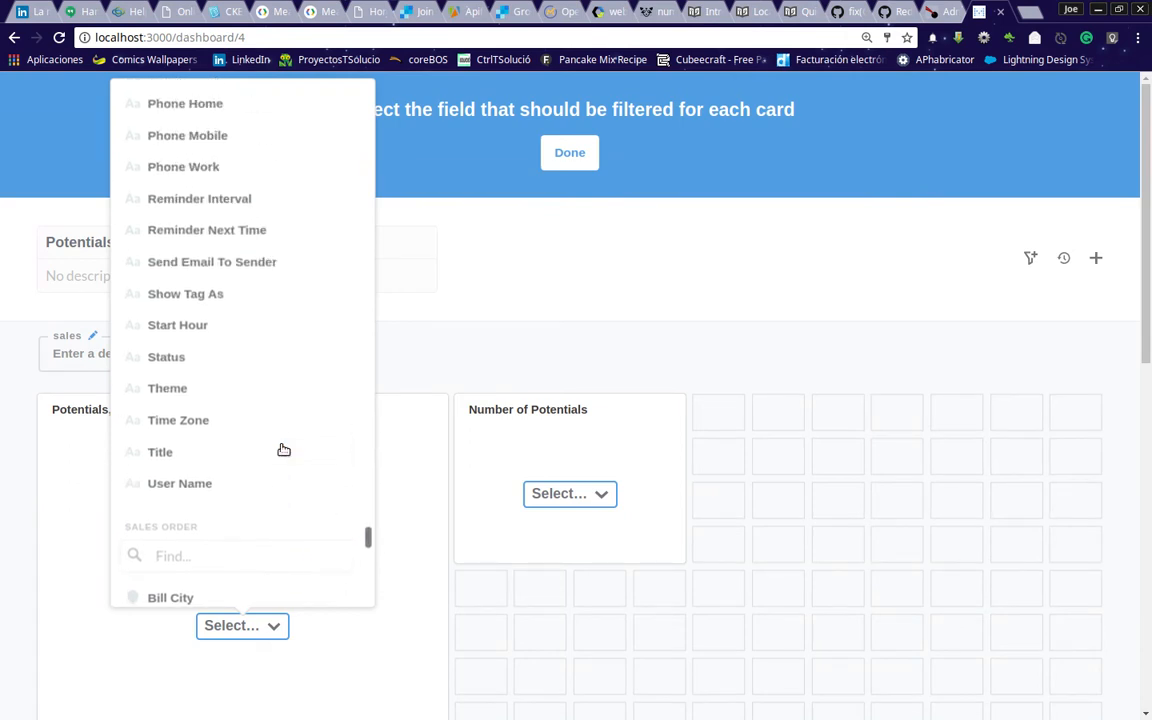
scroll(284, 449, up, 15)
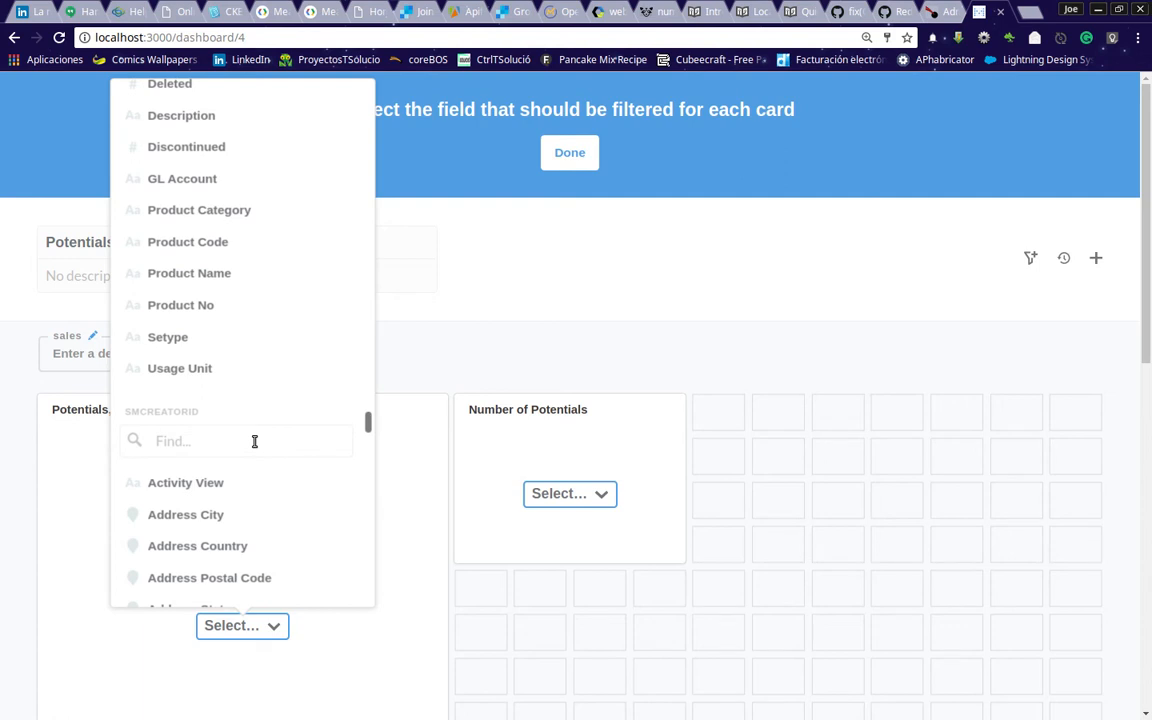
text(potent)
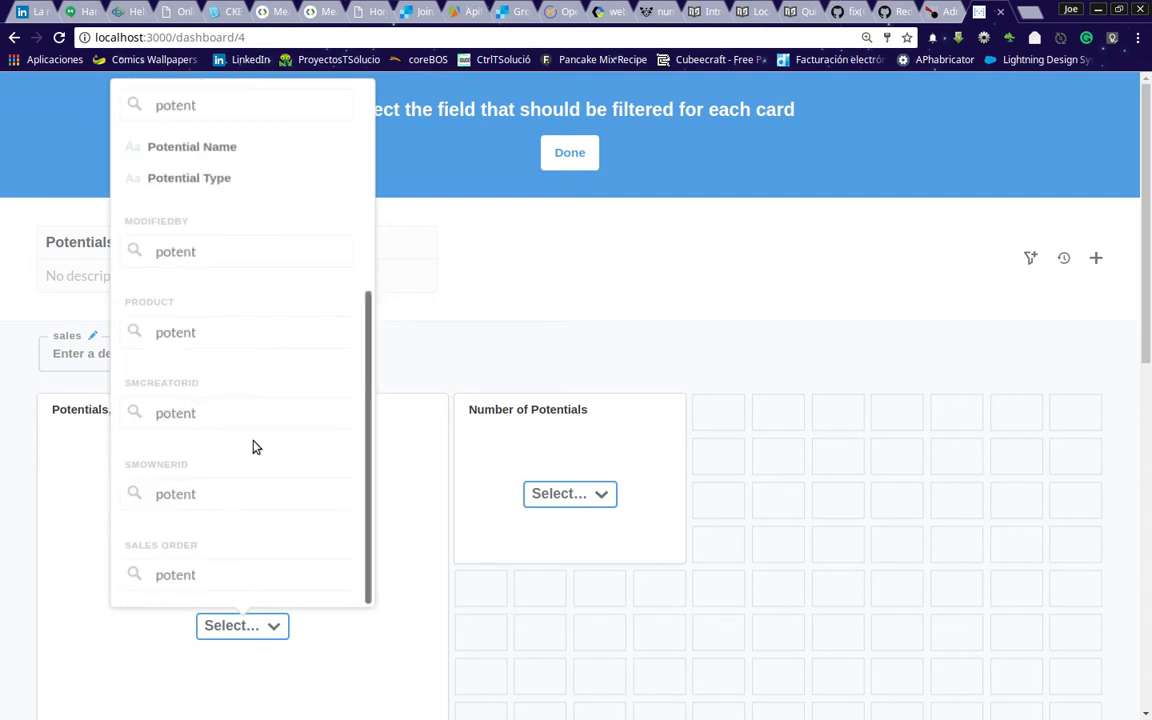
scroll(244, 419, up, 2)
scroll(244, 419, up, 2)
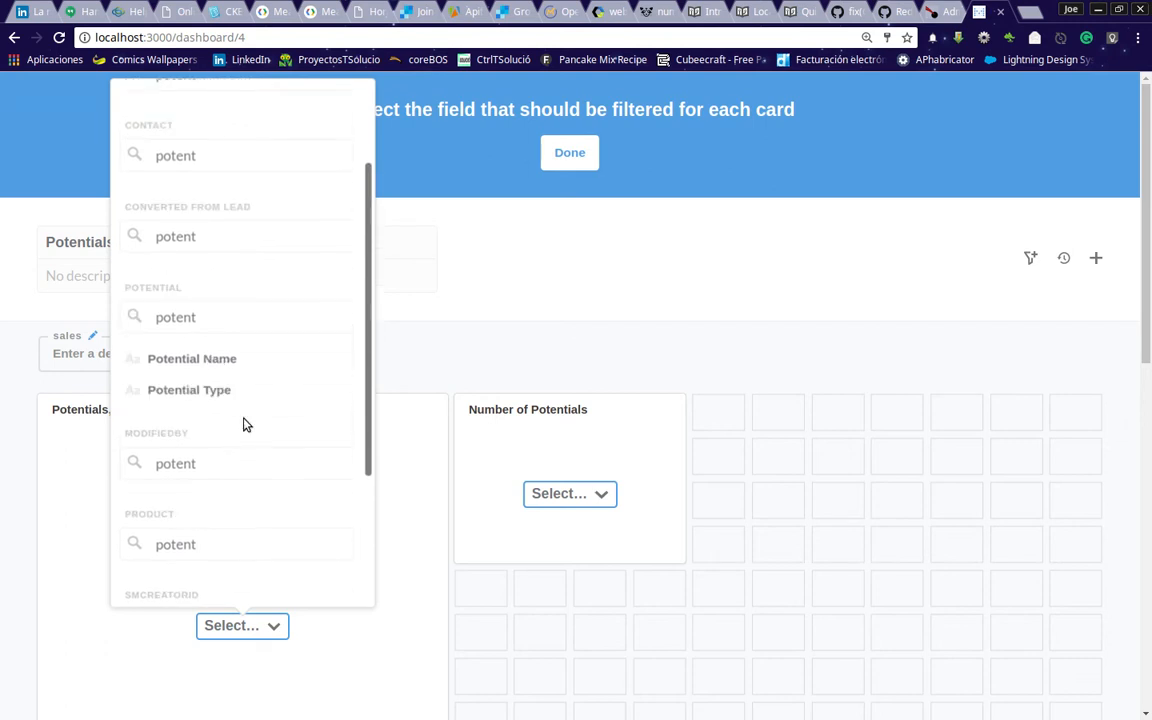
key(ctrl+a)
text(sales)
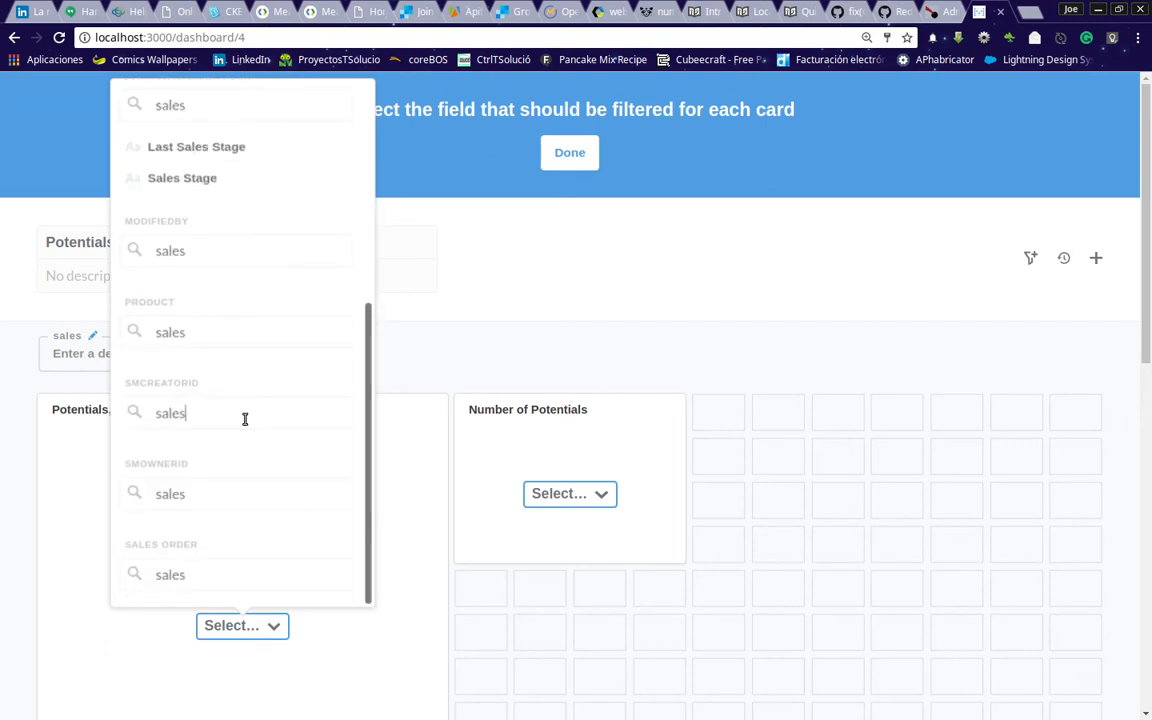
scroll(244, 419, up, 4)
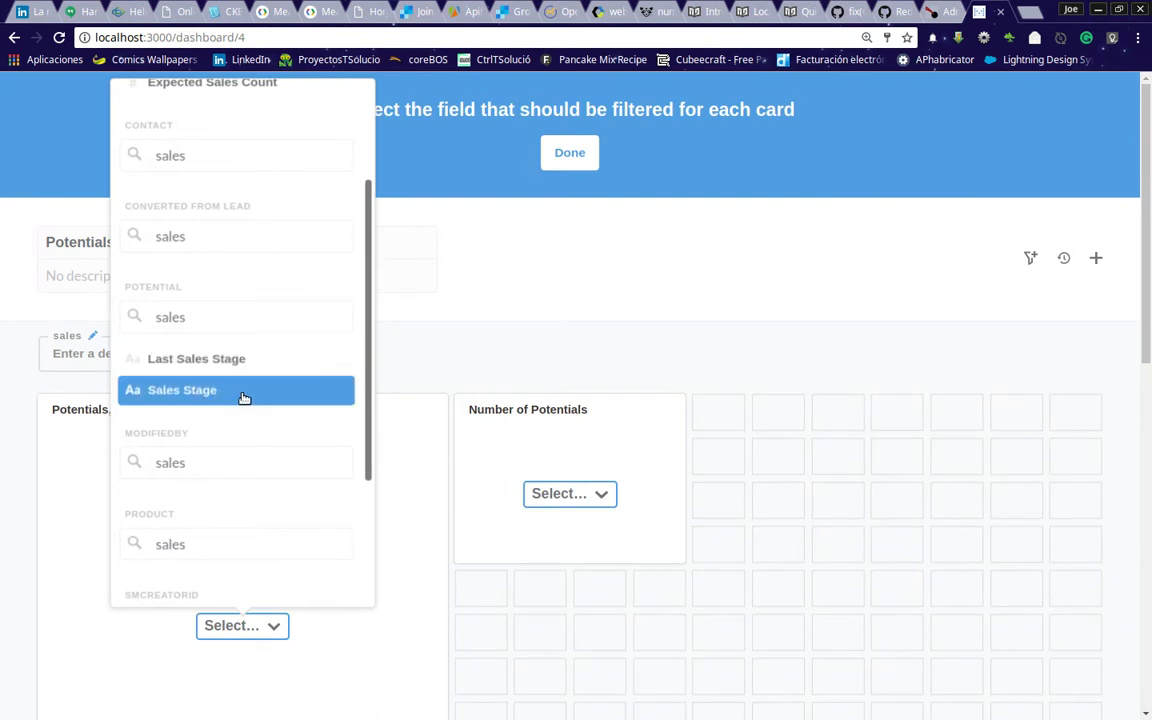
scroll(243, 395, up, 3)
scroll(243, 395, down, 5)
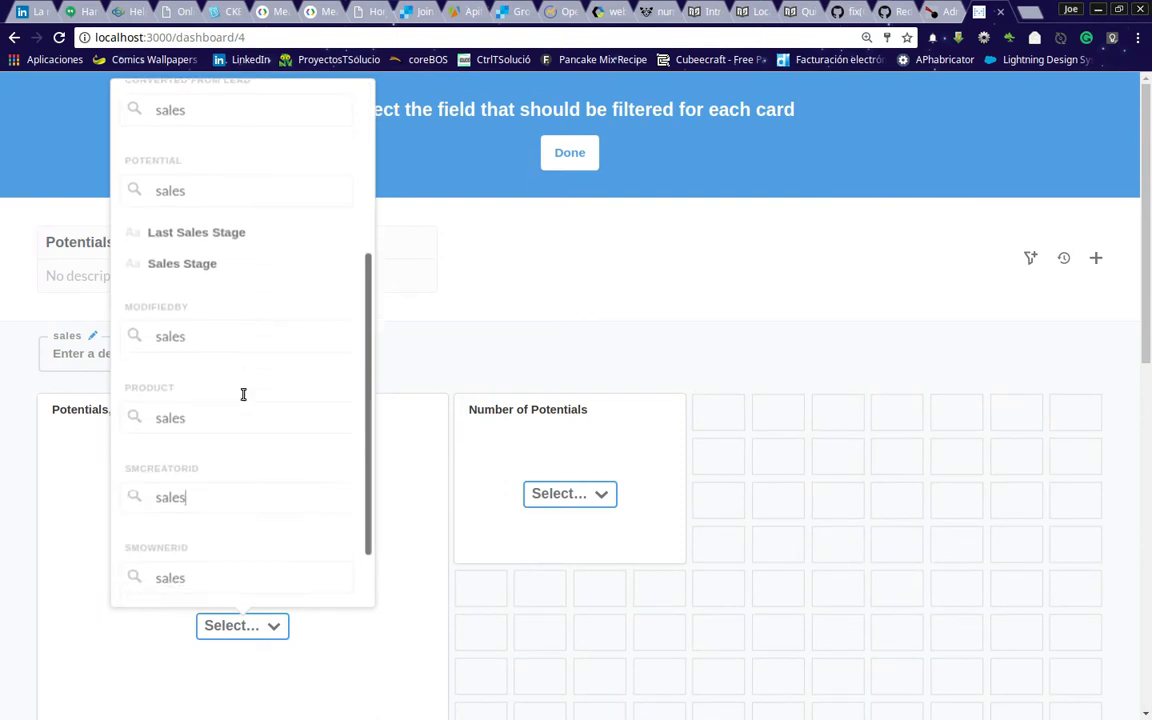
click(198, 264)
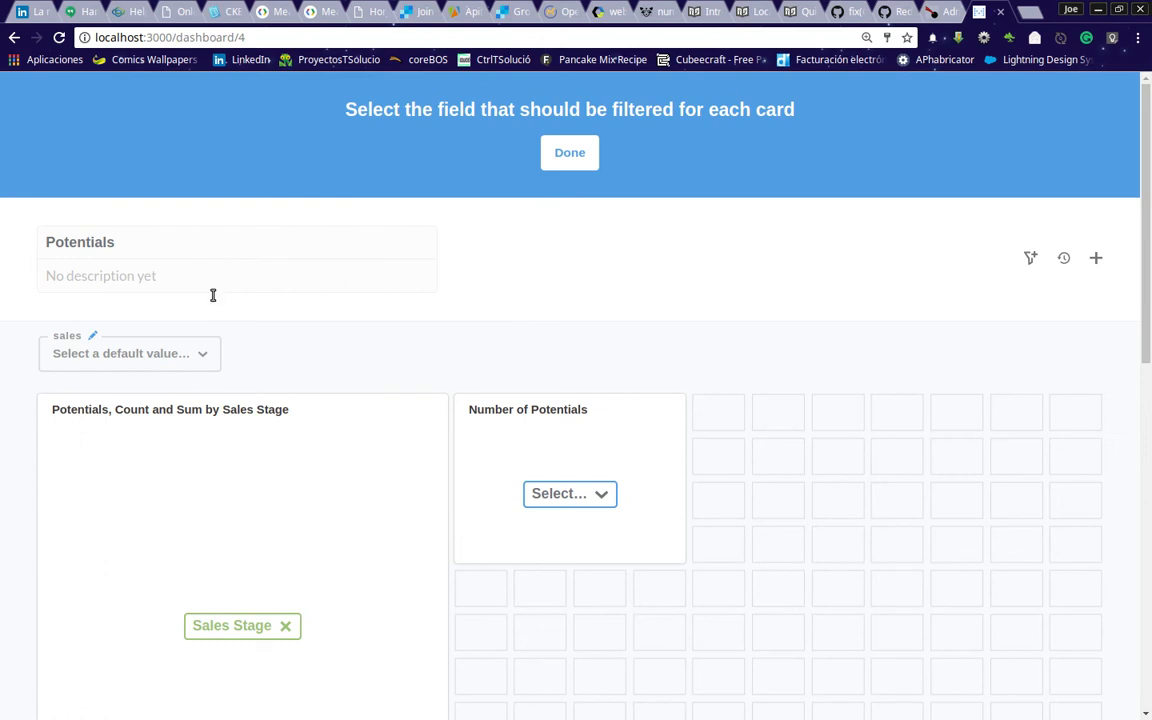
Link the sales filter to the Potential table's Sales Stage field on the Number of Potentials card
click(555, 496)
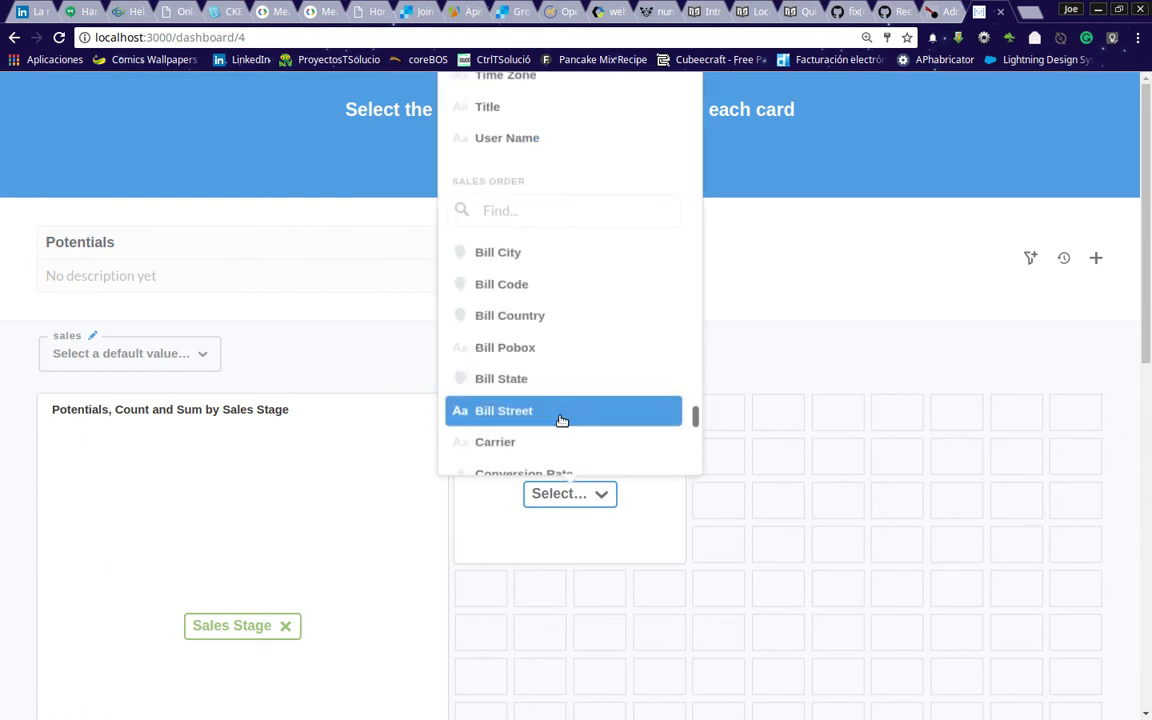
text(sales)
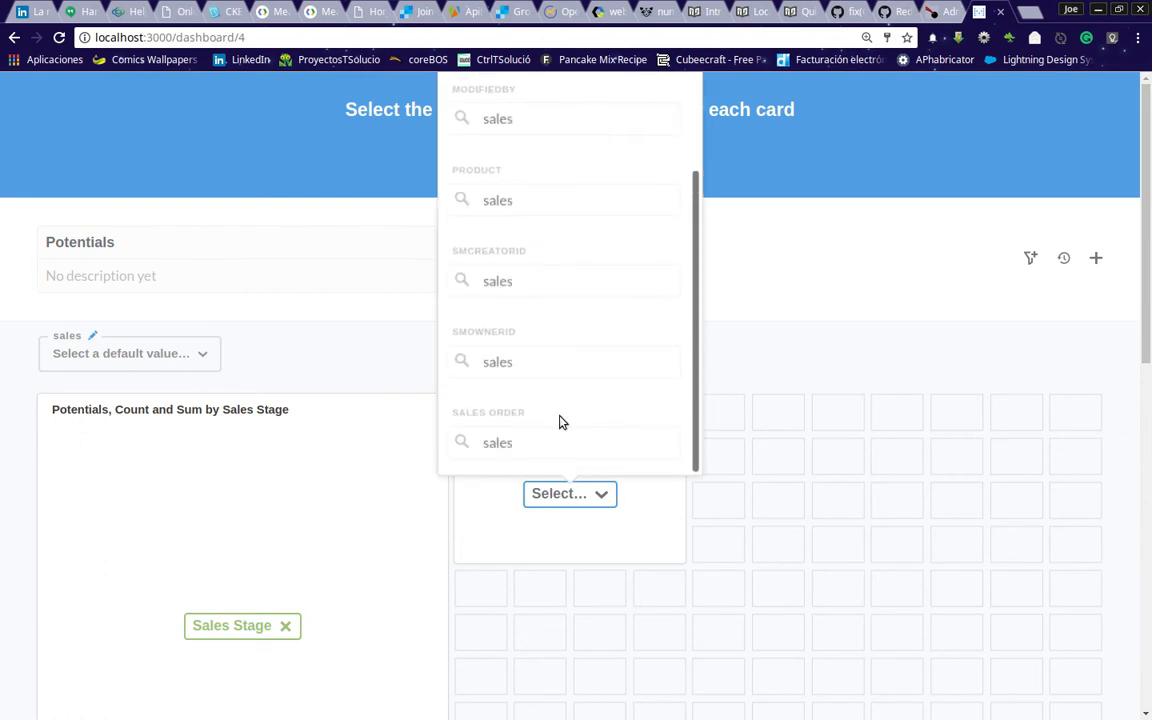
scroll(560, 422, up, 1)
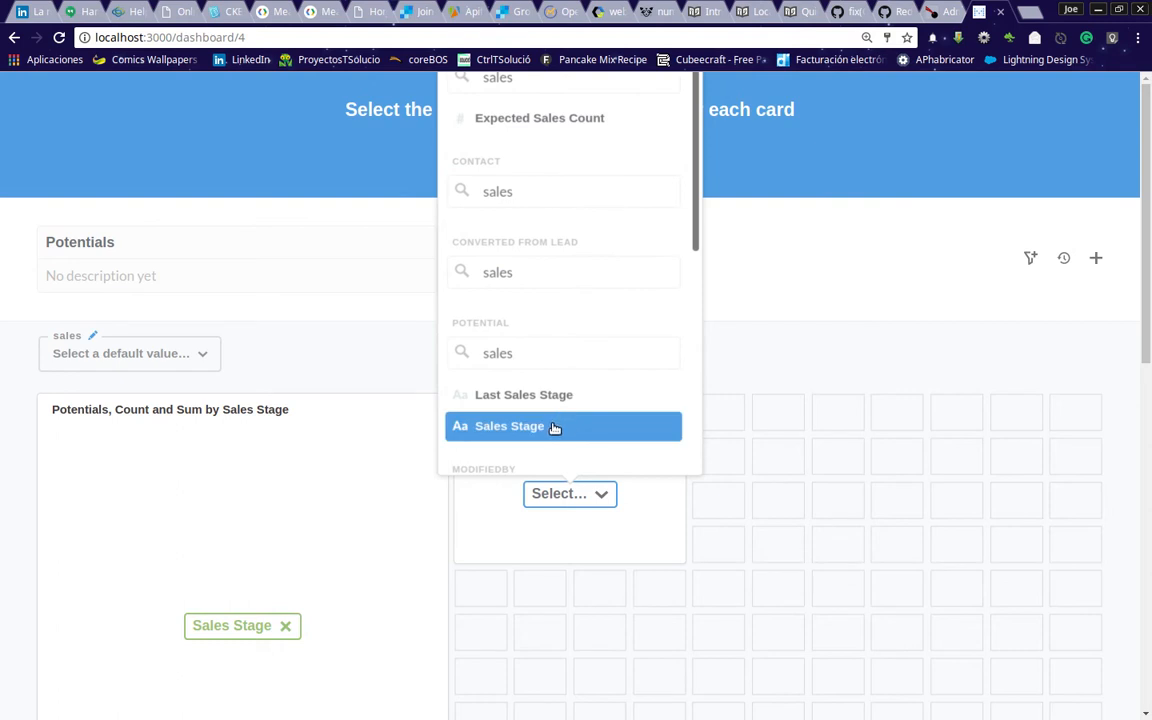
click(562, 424)
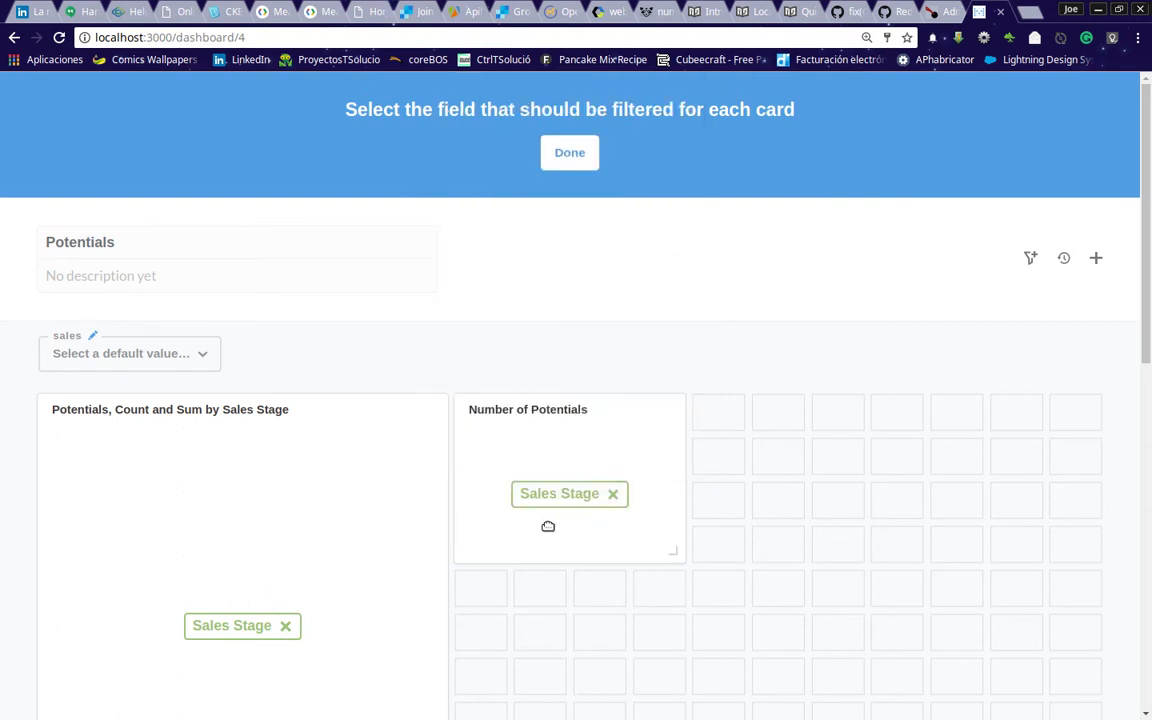
Finish the sales filter setup without choosing a default value and save the Potentials dashboard
click(197, 354)
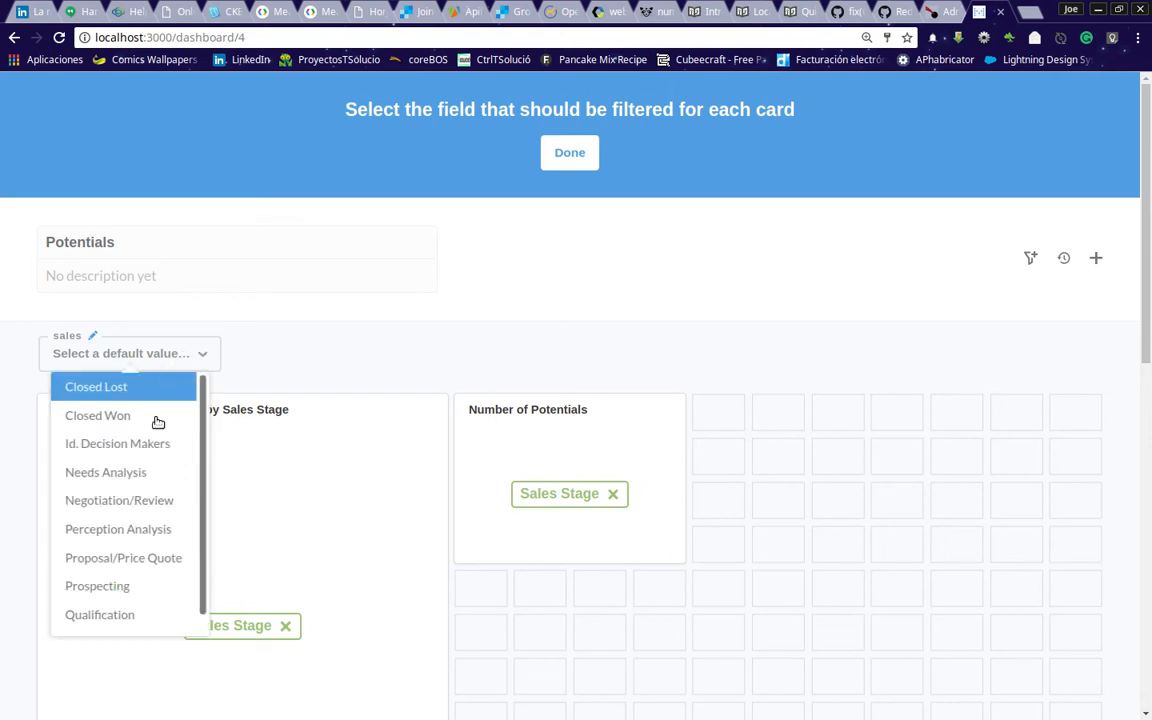
scroll(154, 478, down, 1)
scroll(154, 478, up, 1)
click(367, 308)
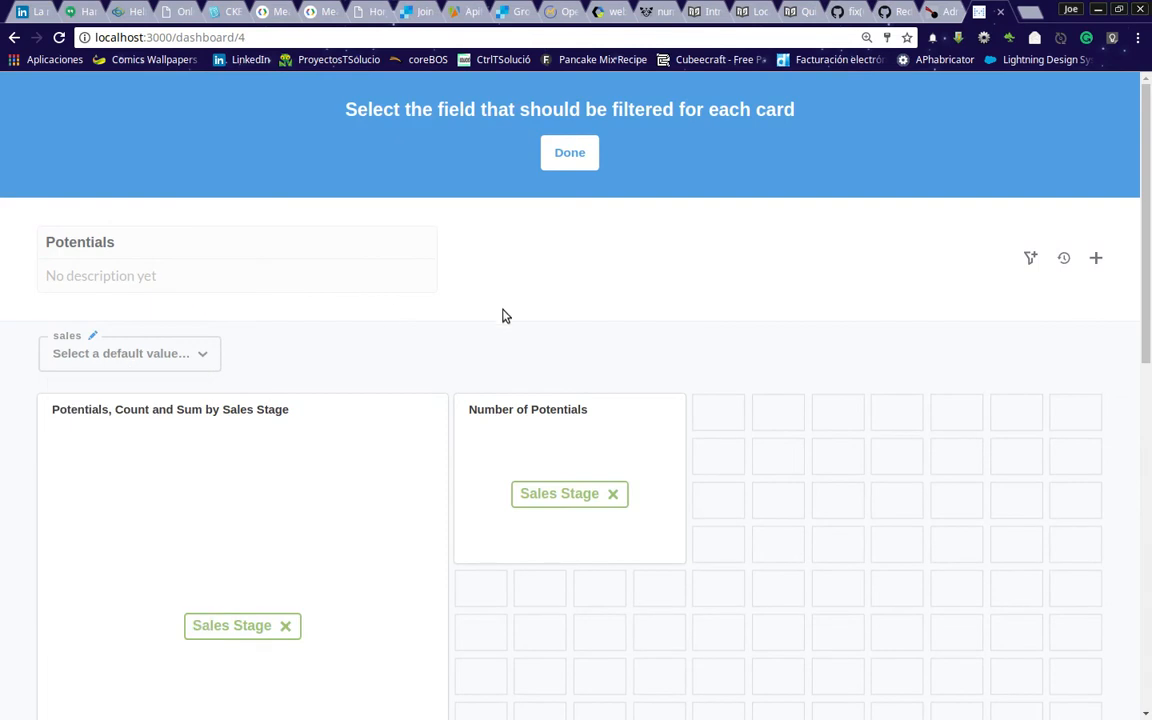
click(569, 155)
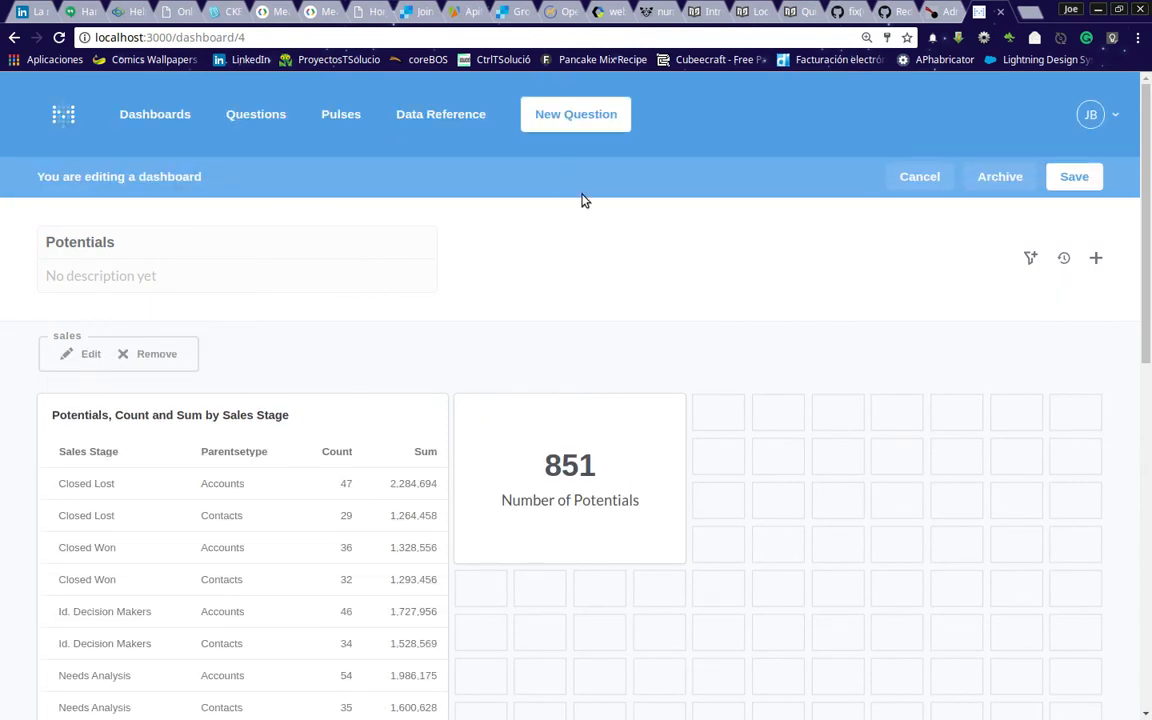
click(1072, 180)
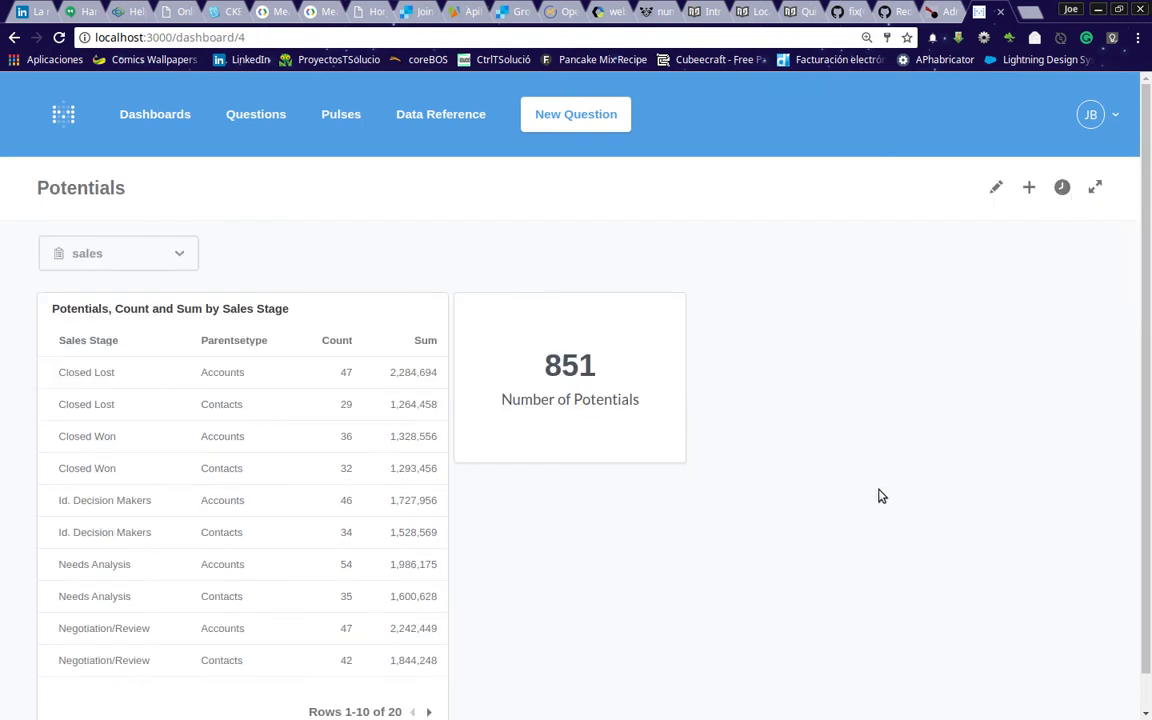
Test the dashboard's sales filter with Closed Lost and Closed Won
scroll(856, 495, down, 1)
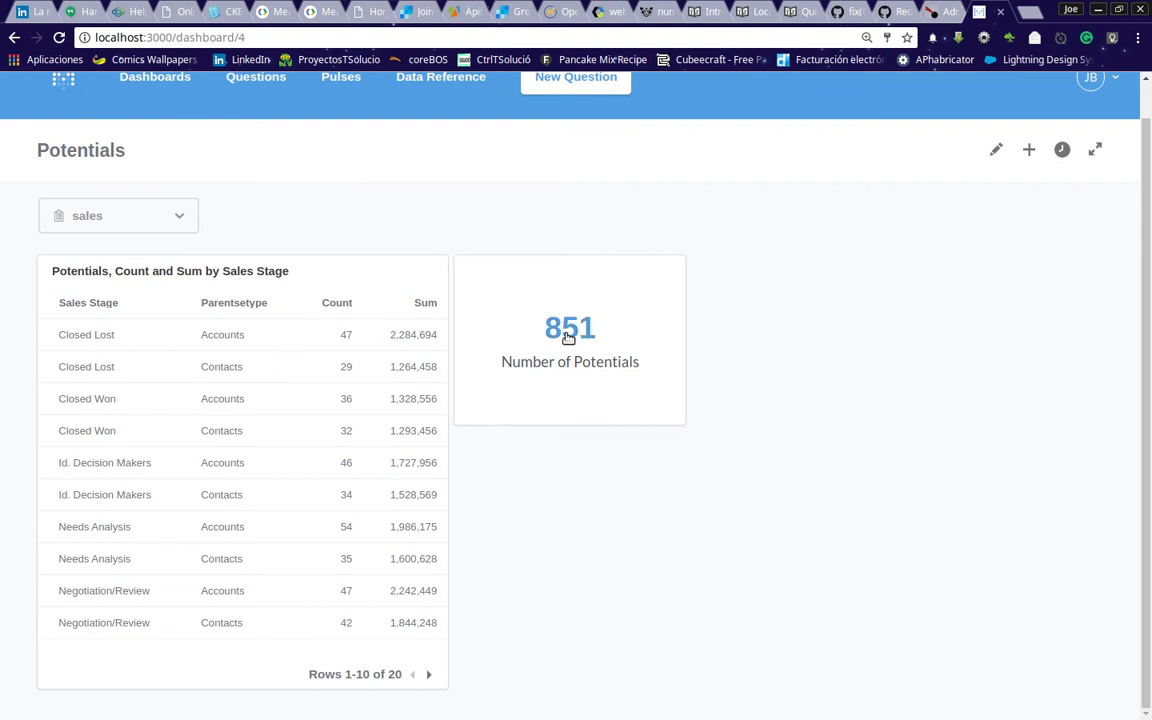
click(181, 221)
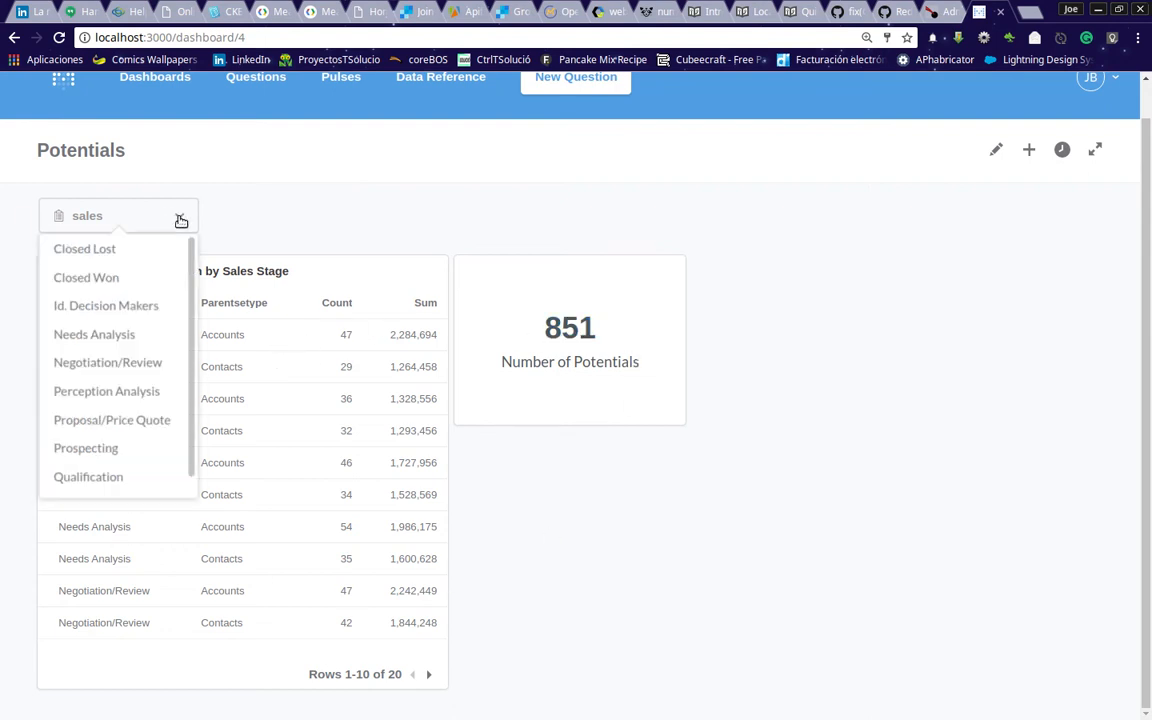
click(134, 249)
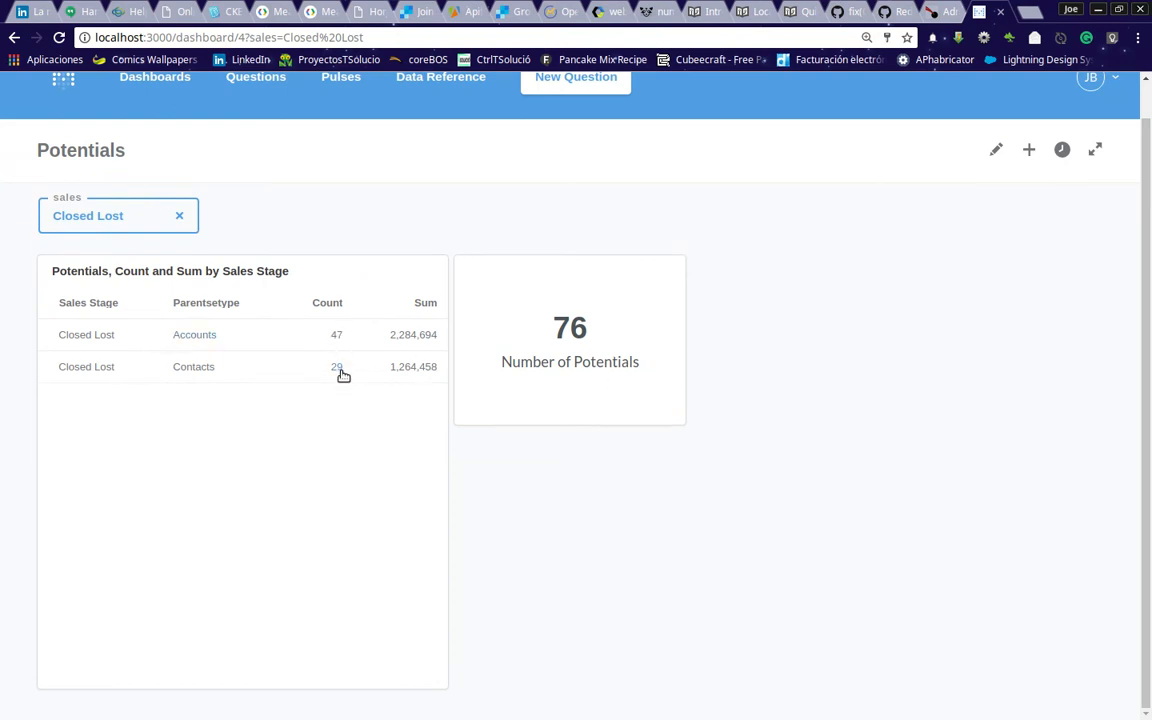
click(127, 218)
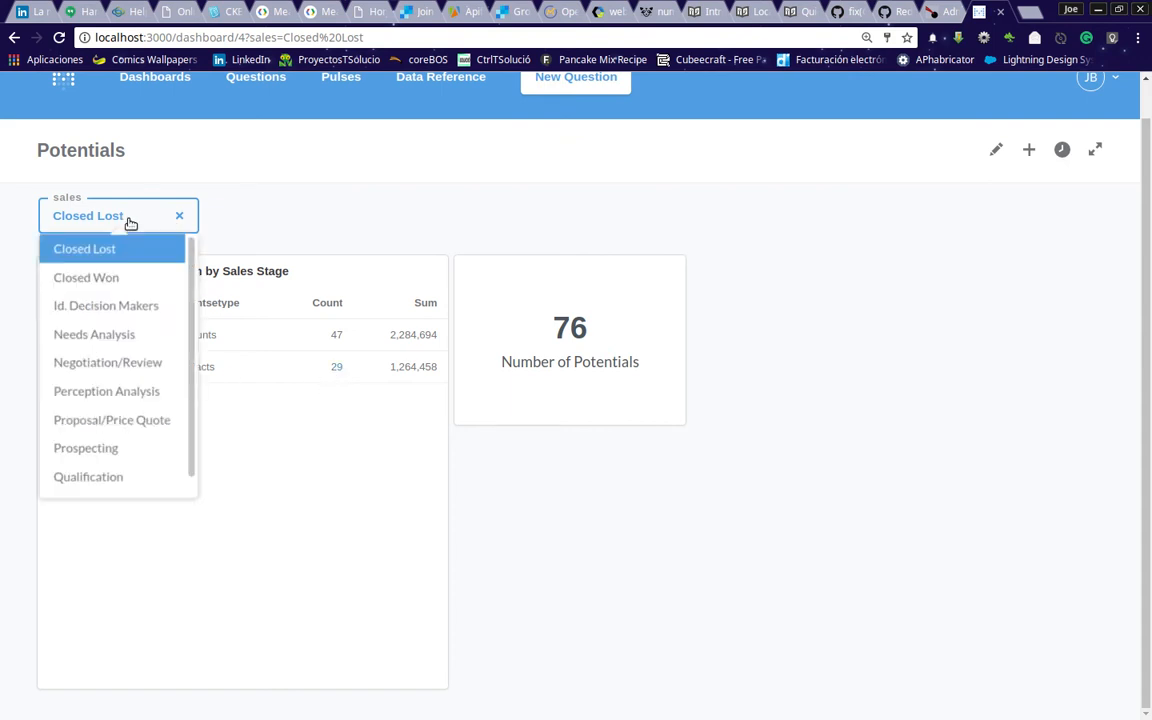
click(135, 279)
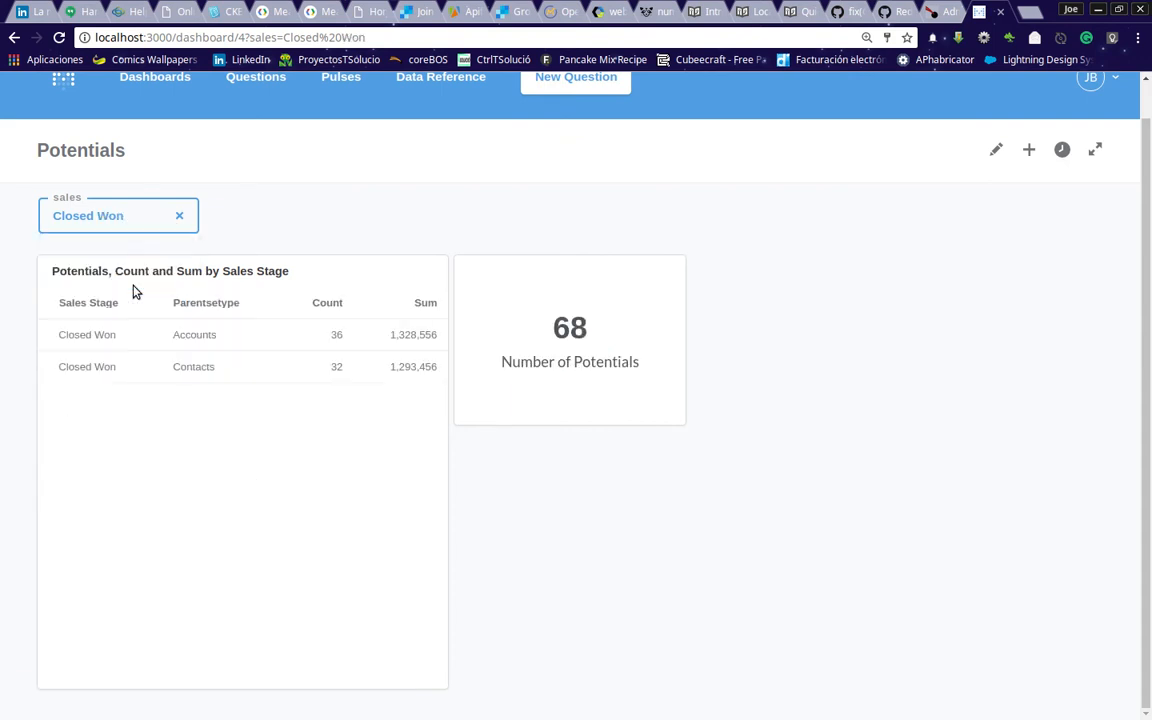
Test the sales filter with Id. Decision Makers and Negotiation/Review, and clear it
click(135, 216)
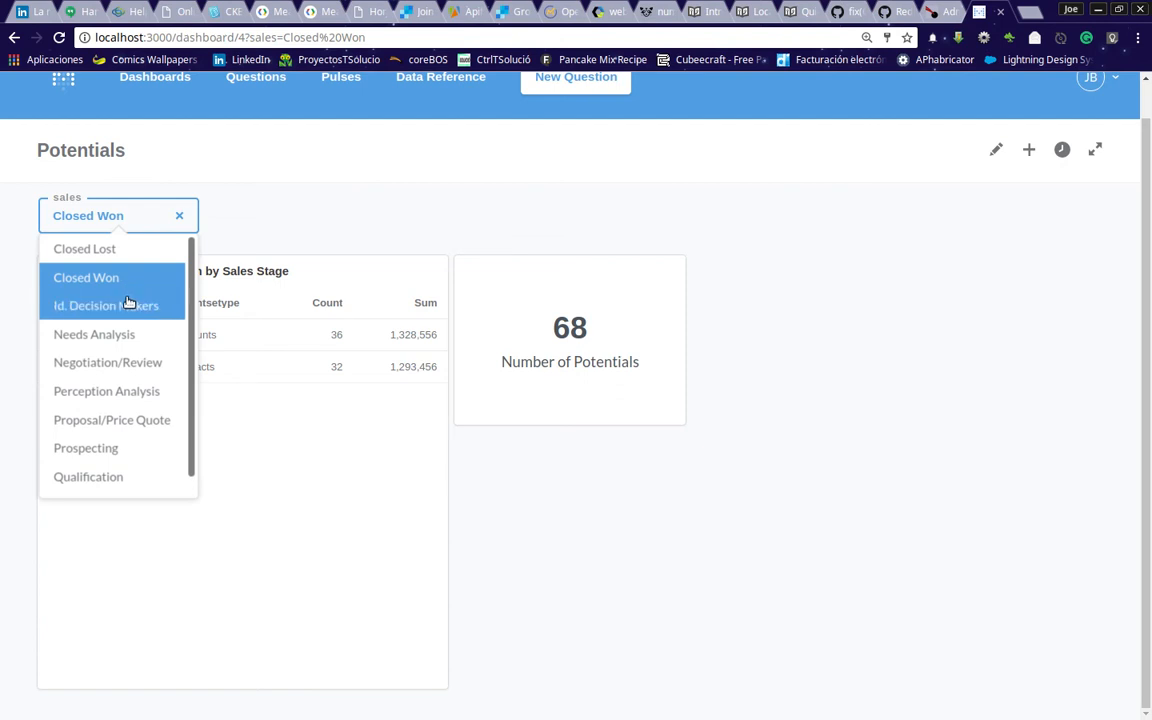
click(128, 303)
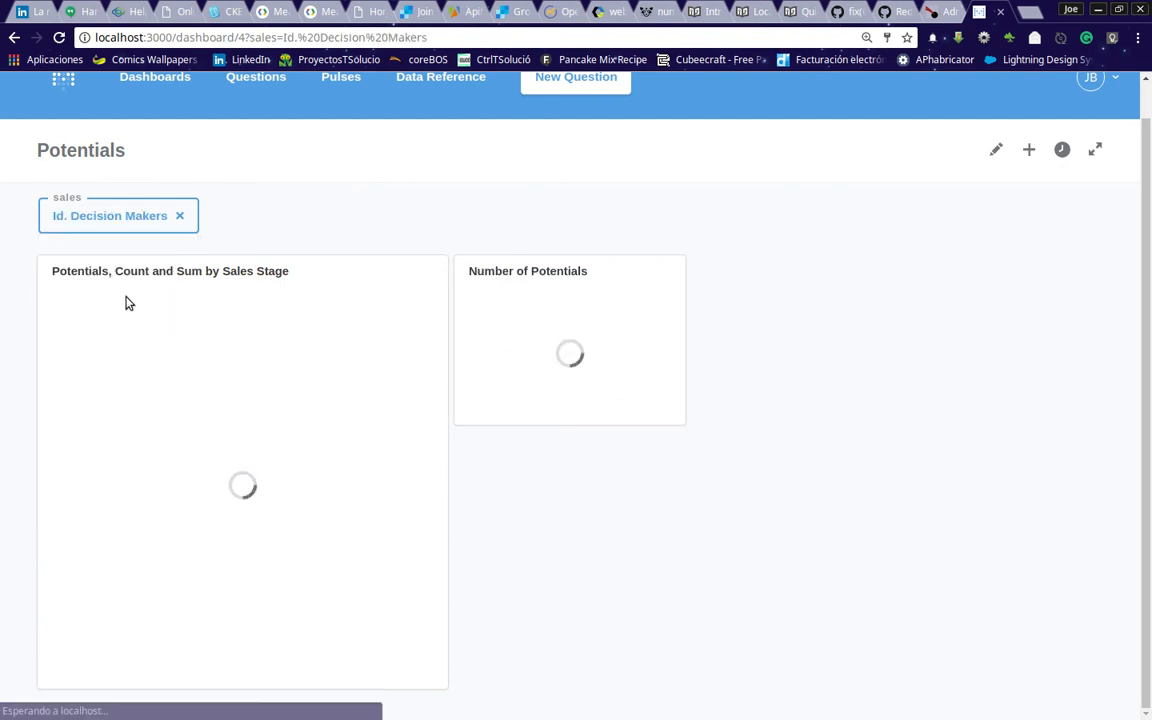
click(135, 220)
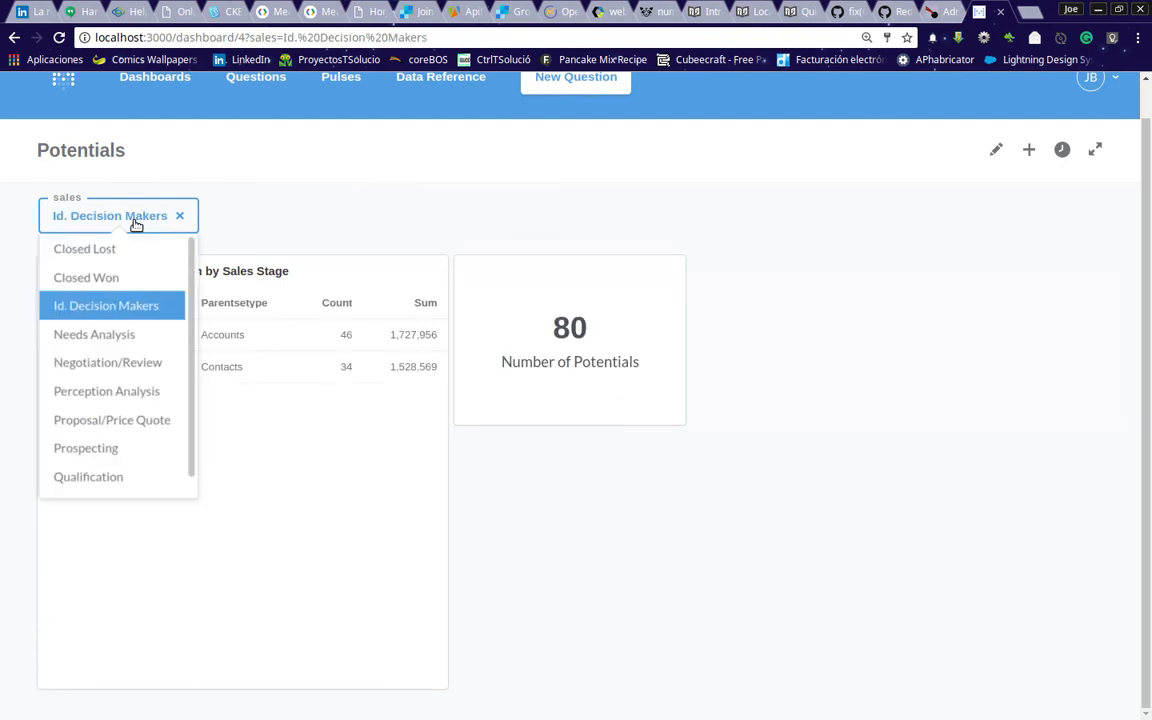
click(128, 367)
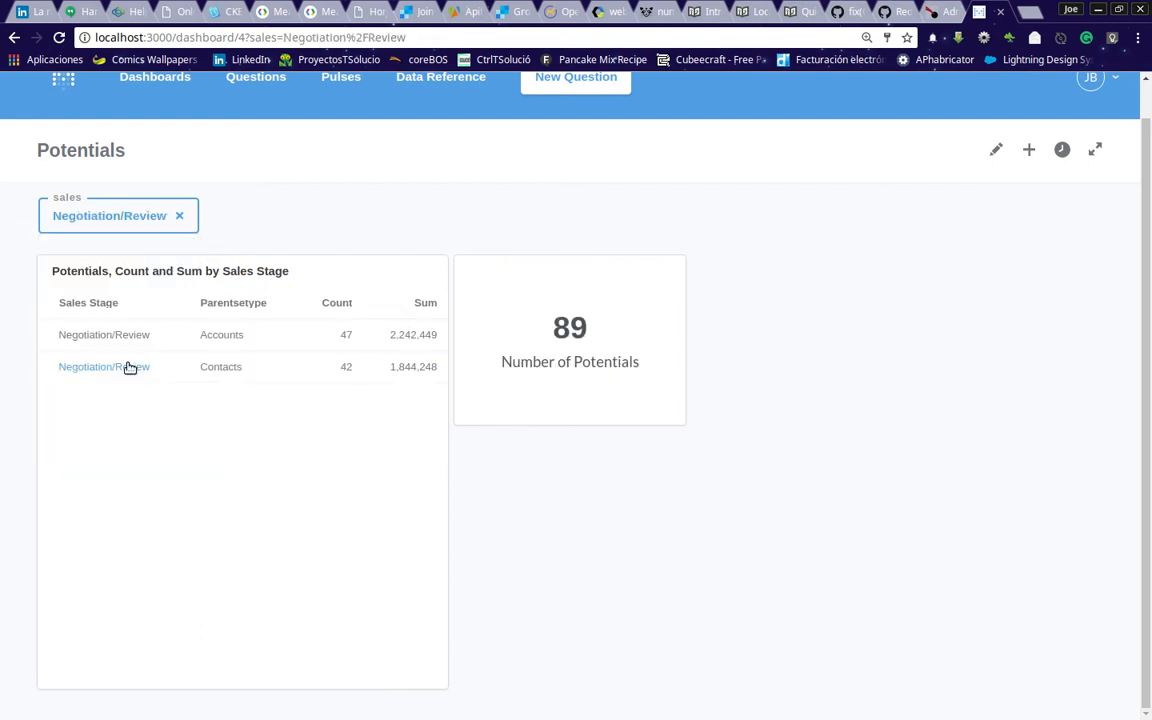
click(181, 217)
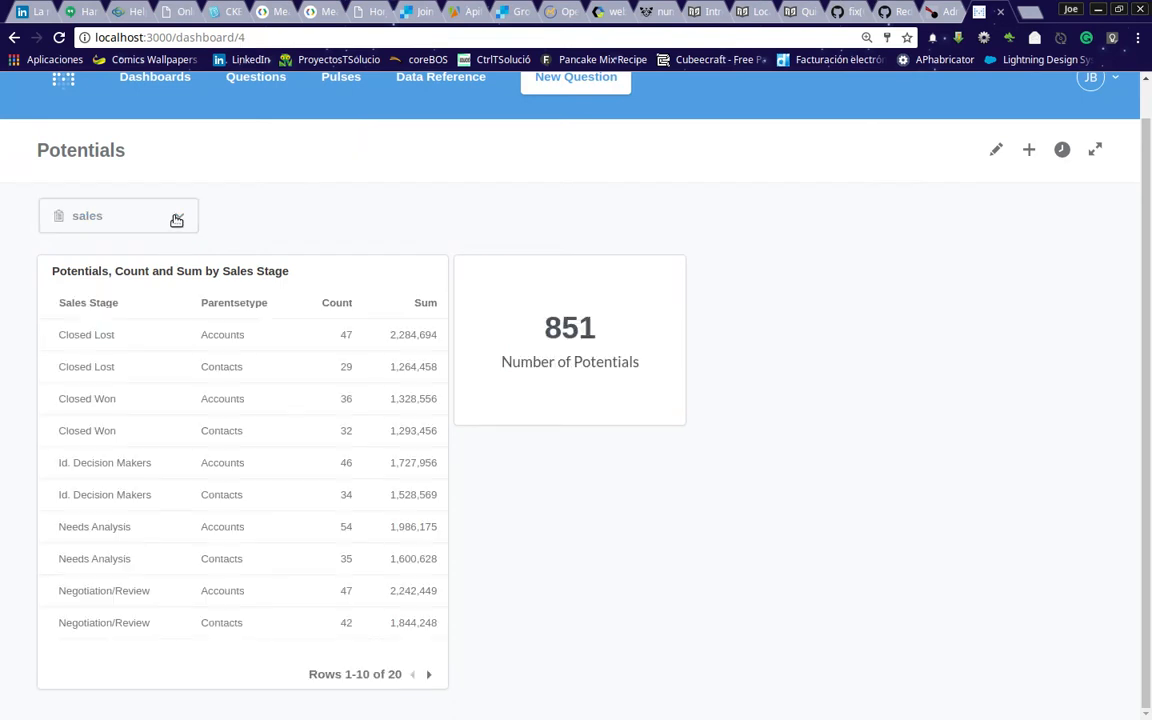
Filter the dashboard by Closed Won once more and clear the sales filter
click(177, 219)
click(113, 278)
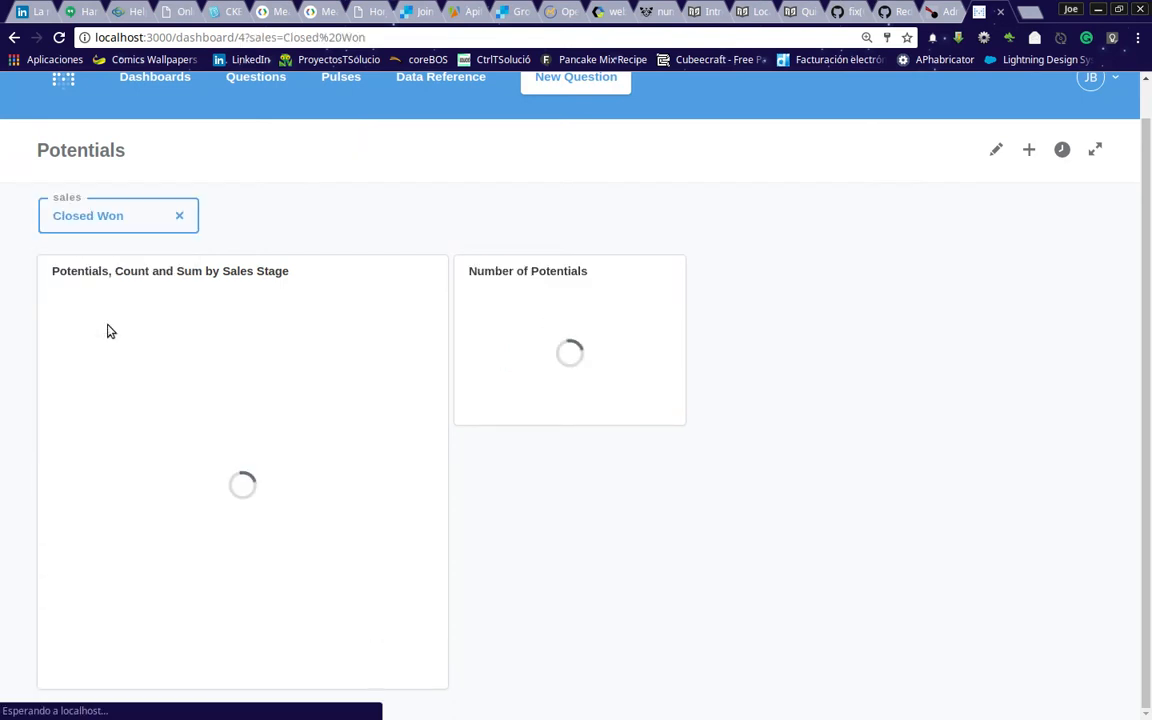
click(179, 220)
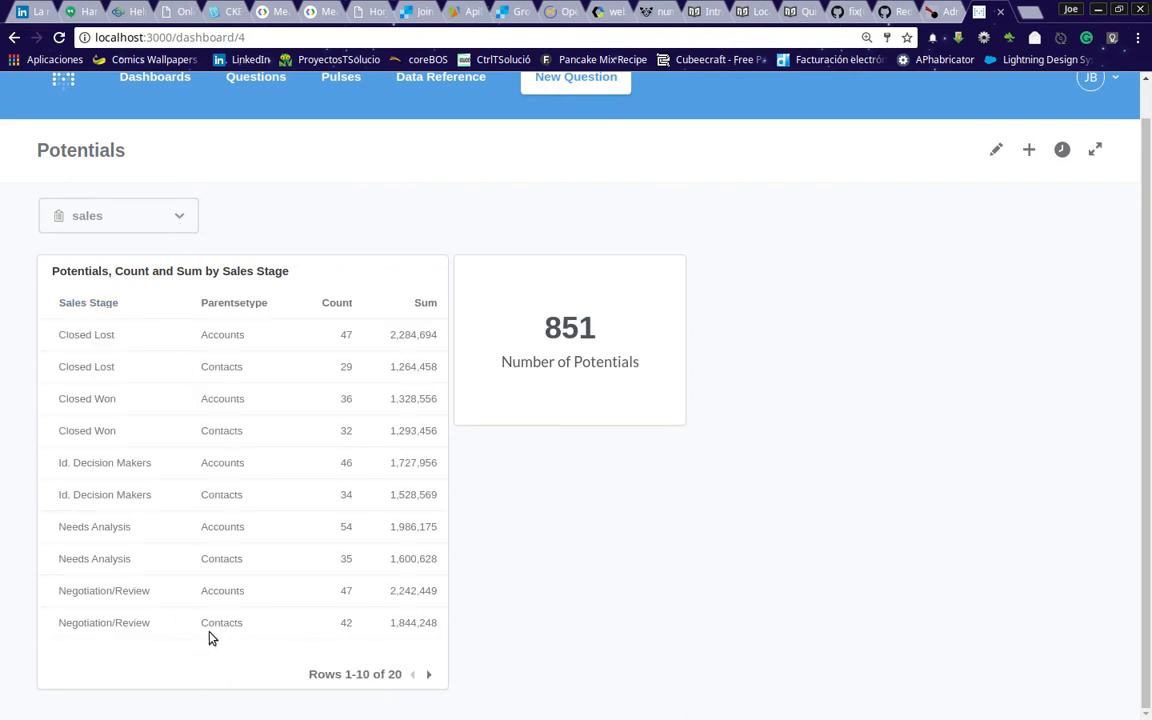
Reopen the sales filter's settings in dashboard edit mode and review its available default values without choosing one
click(996, 150)
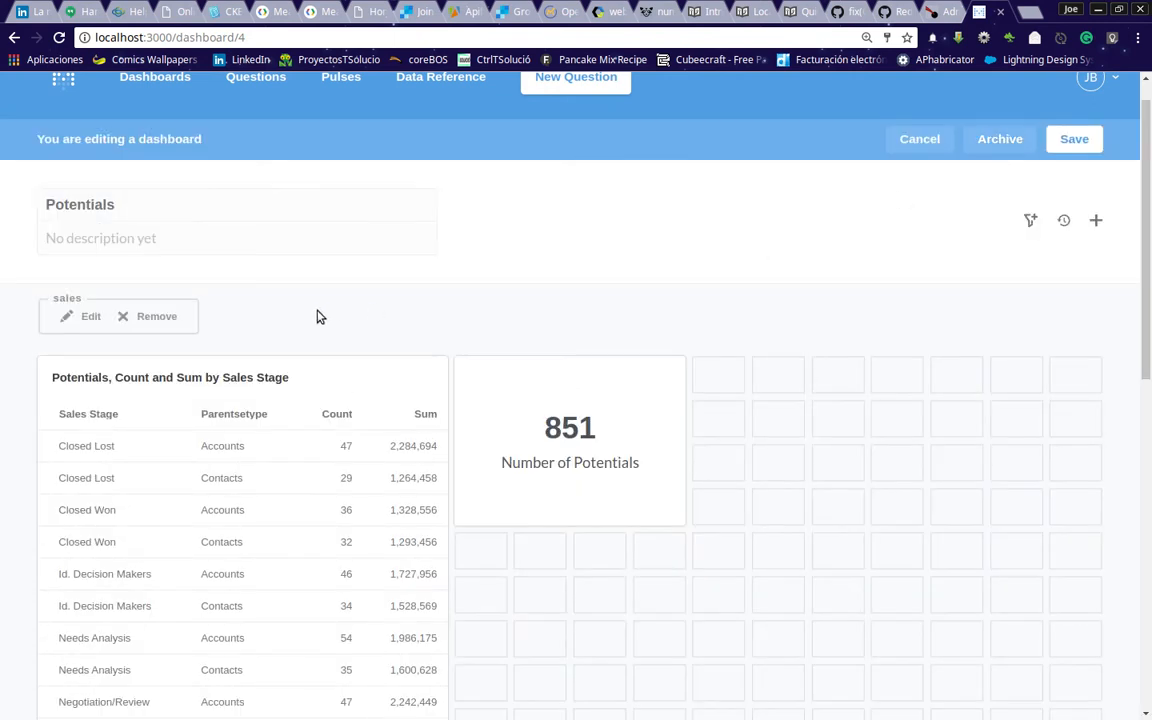
click(90, 316)
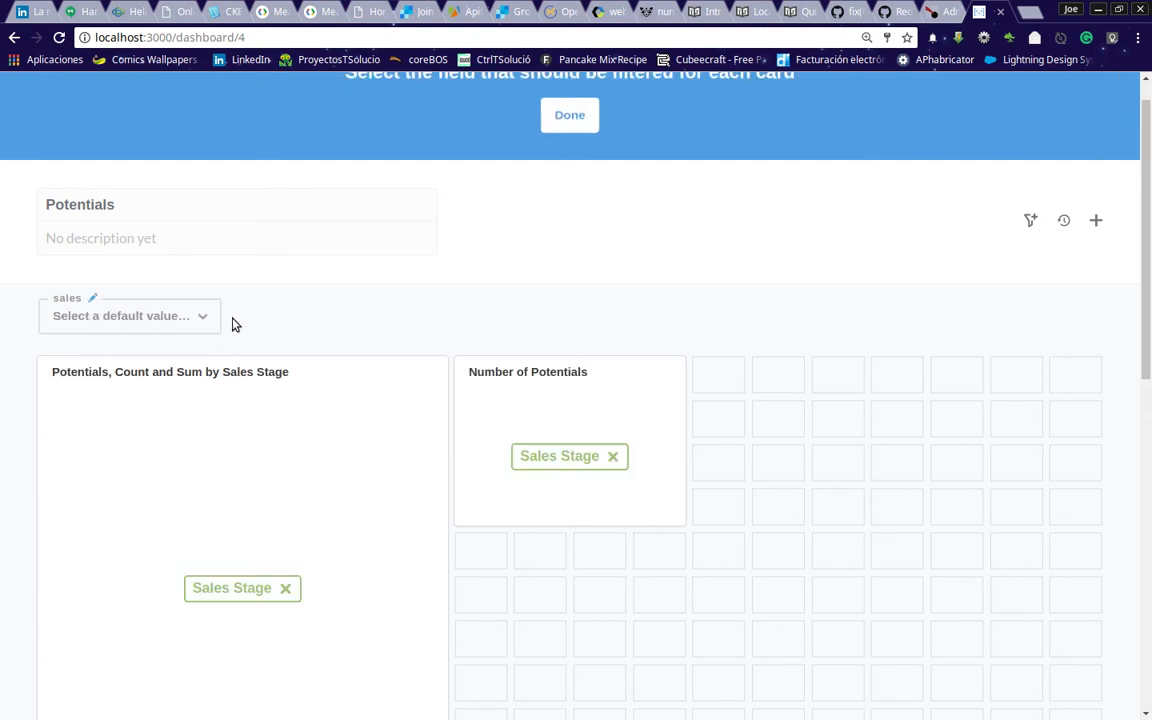
click(201, 320)
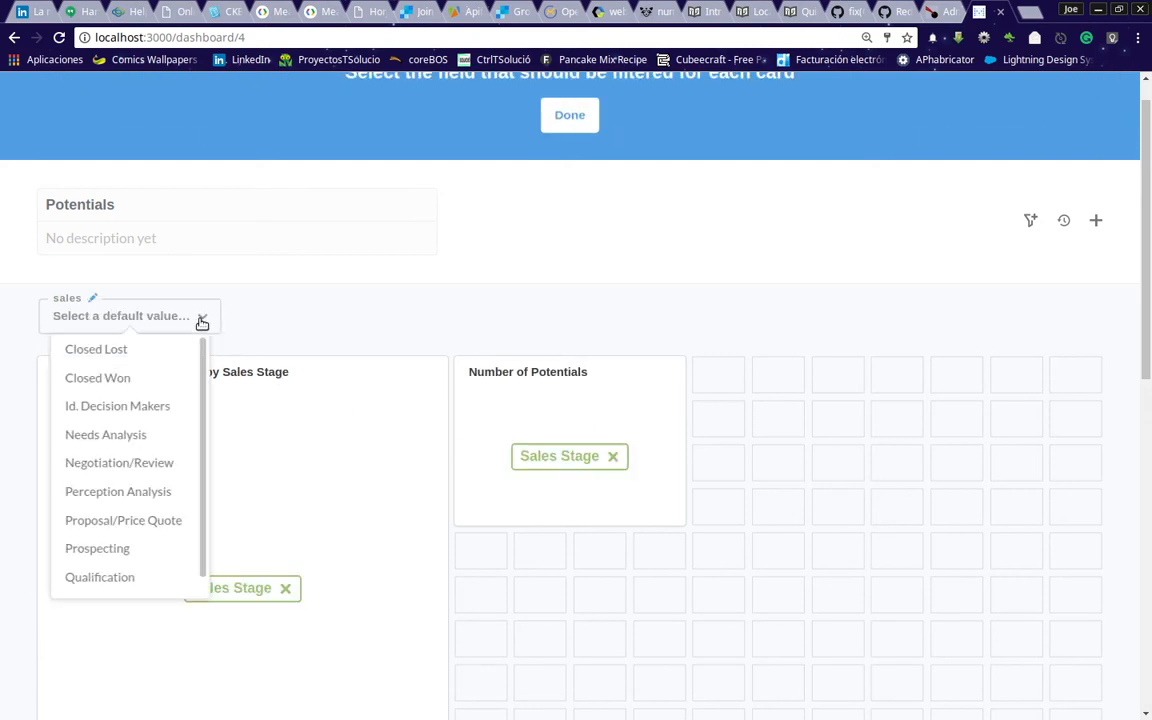
scroll(185, 375, down, 1)
scroll(185, 375, up, 1)
click(268, 321)
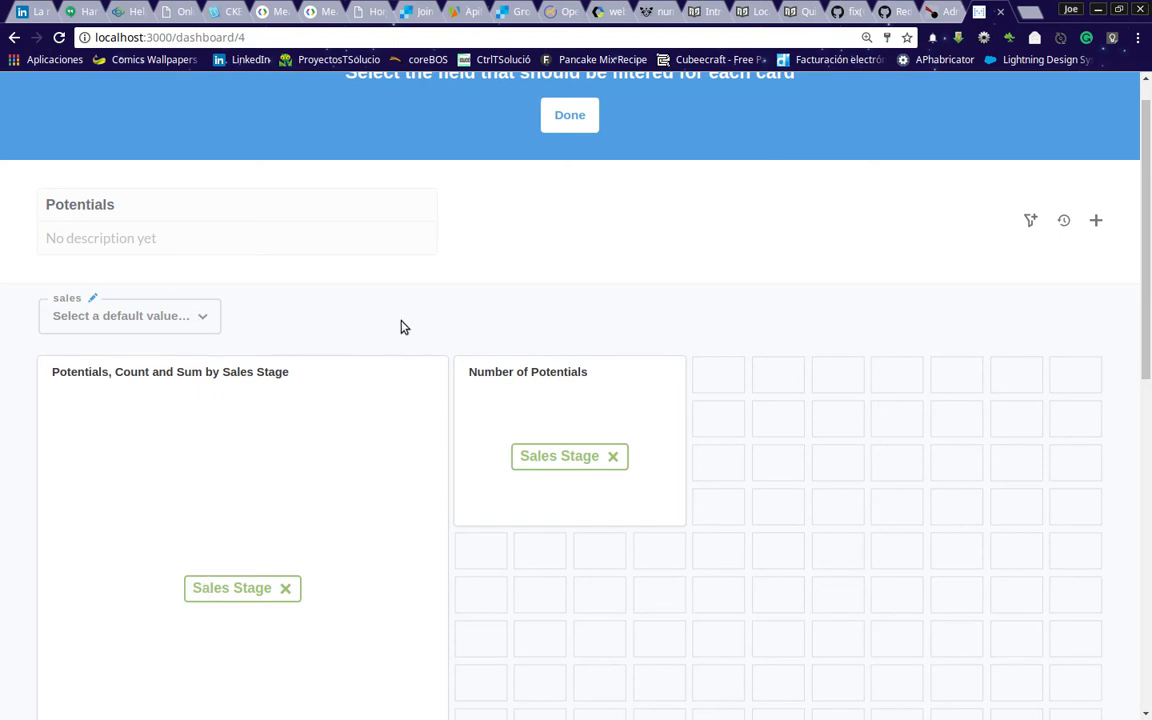
Review the available dashboard filter types and the field choices for the Potentials, Count and Sum by Sales Stage card
click(1030, 222)
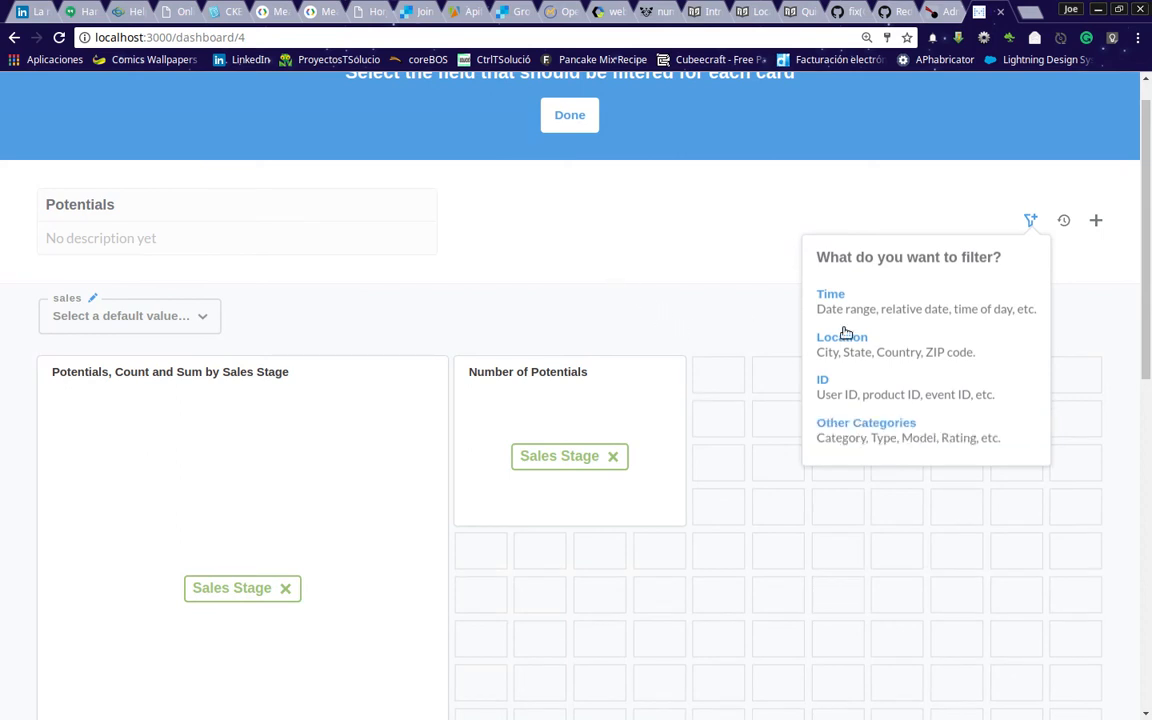
click(638, 221)
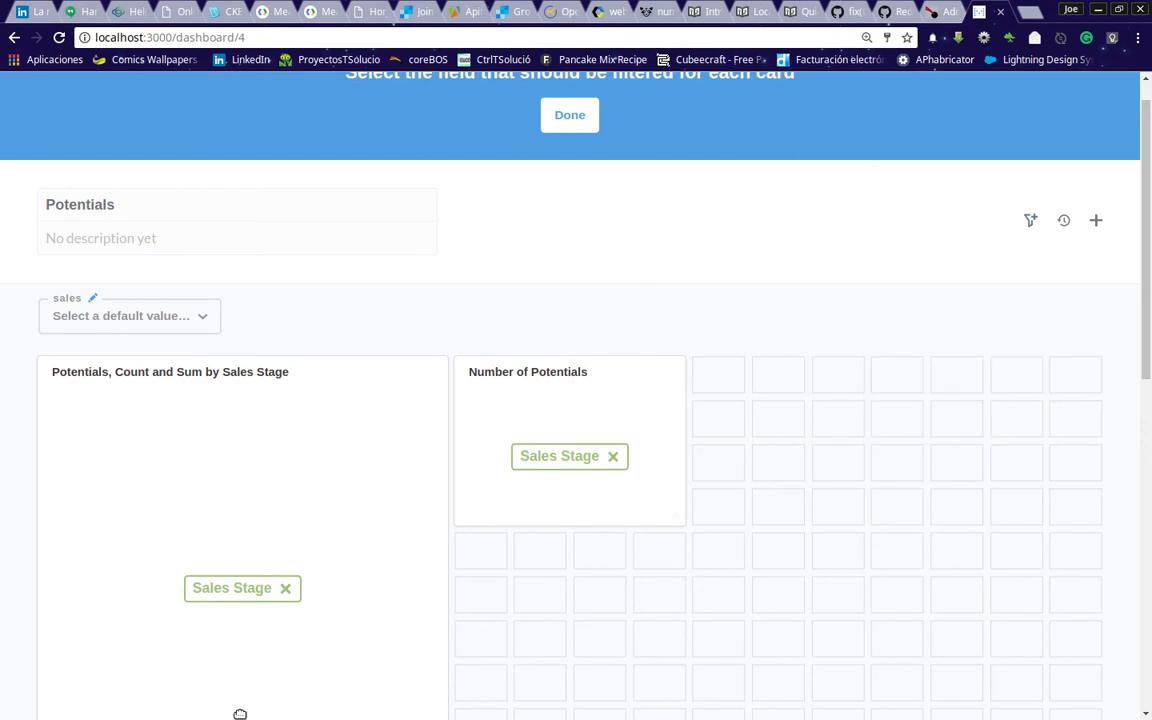
click(238, 589)
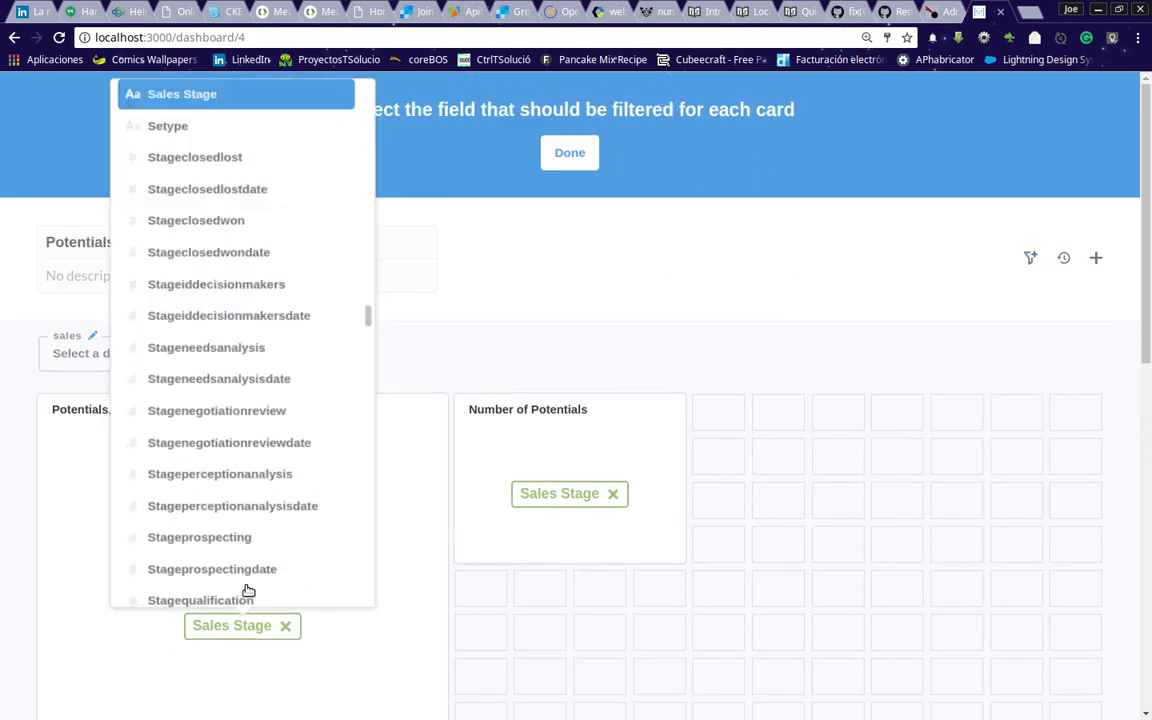
scroll(248, 591, down, 10)
click(560, 307)
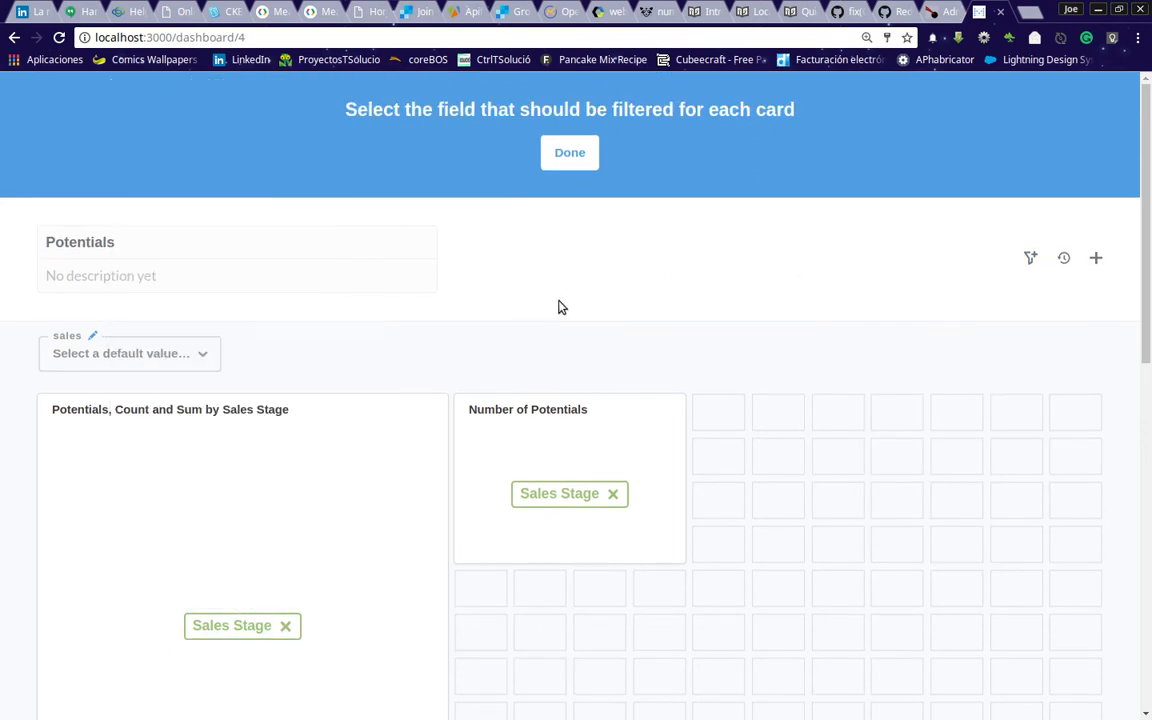
Finish the filter setup, save the Potentials dashboard and reopen it from the dashboard list
click(584, 153)
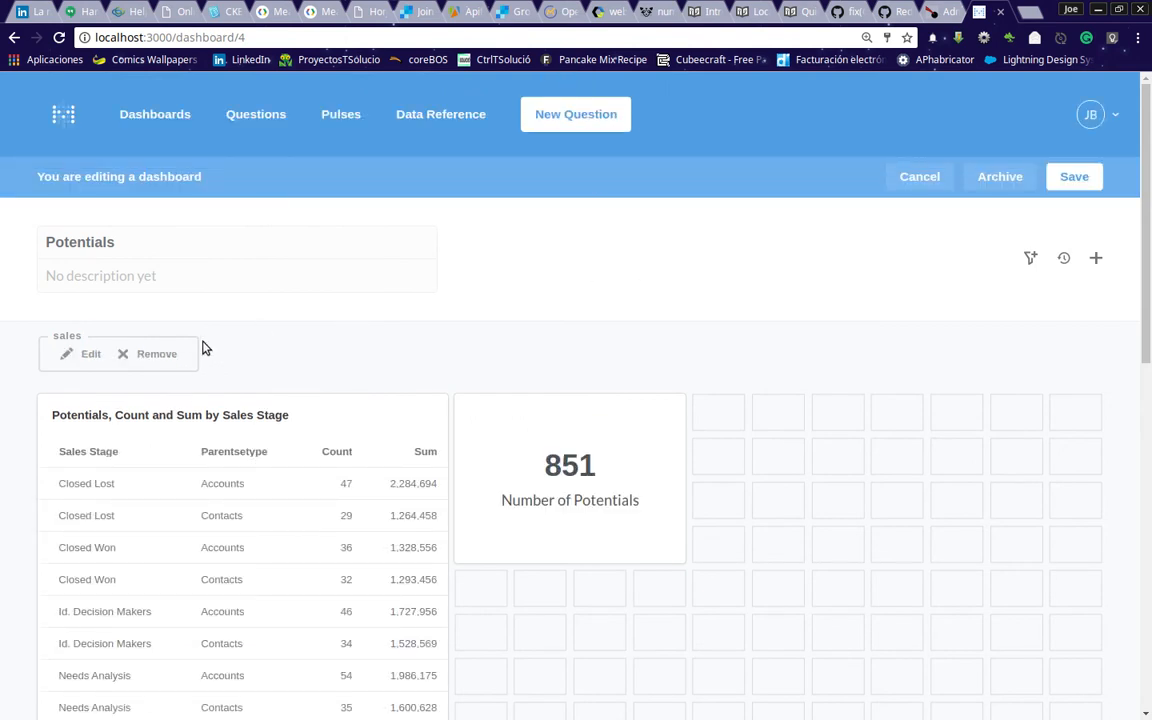
click(1072, 177)
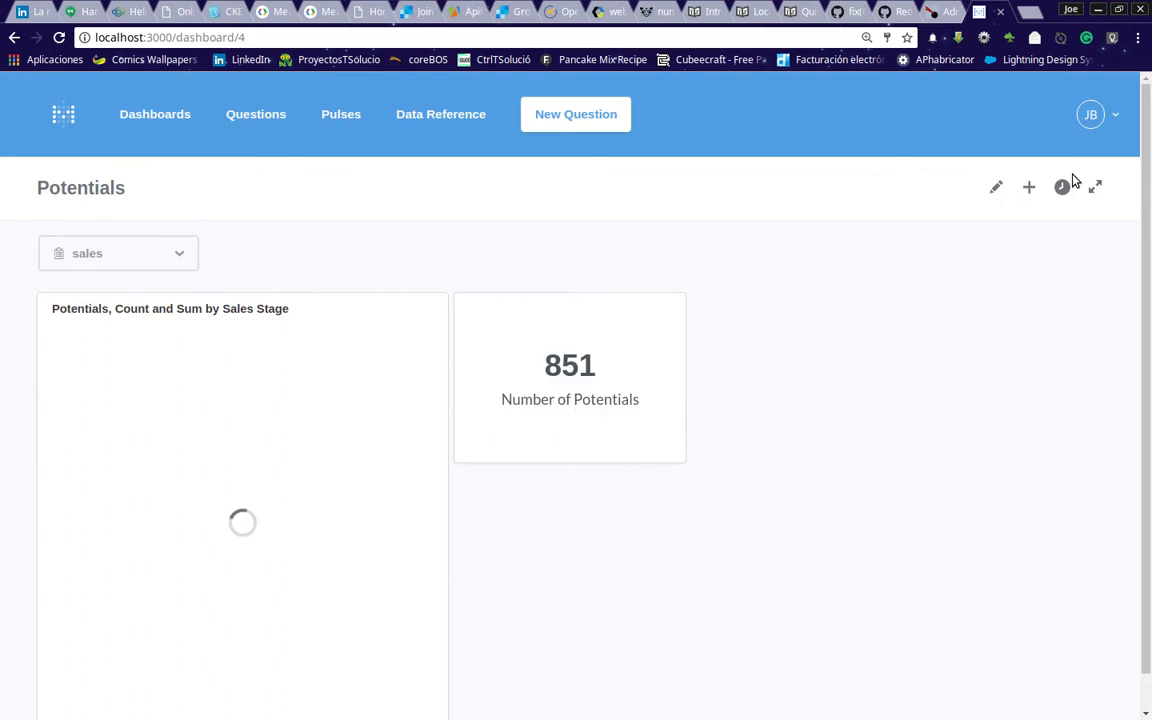
click(148, 118)
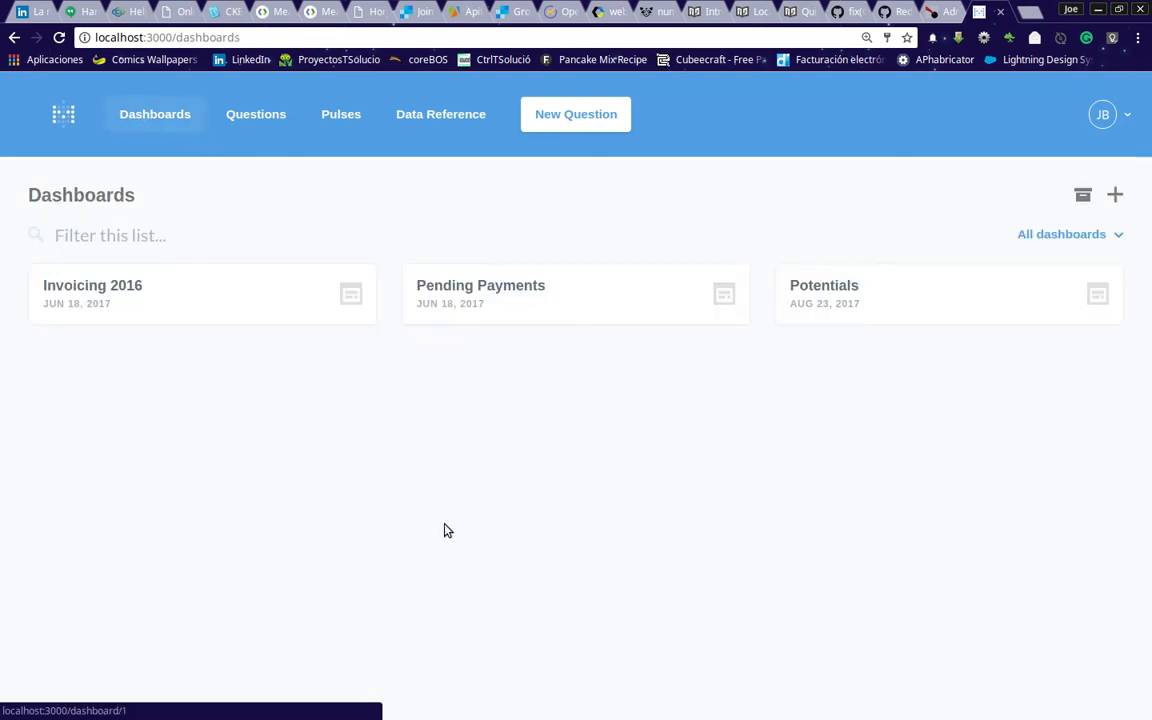
click(818, 290)
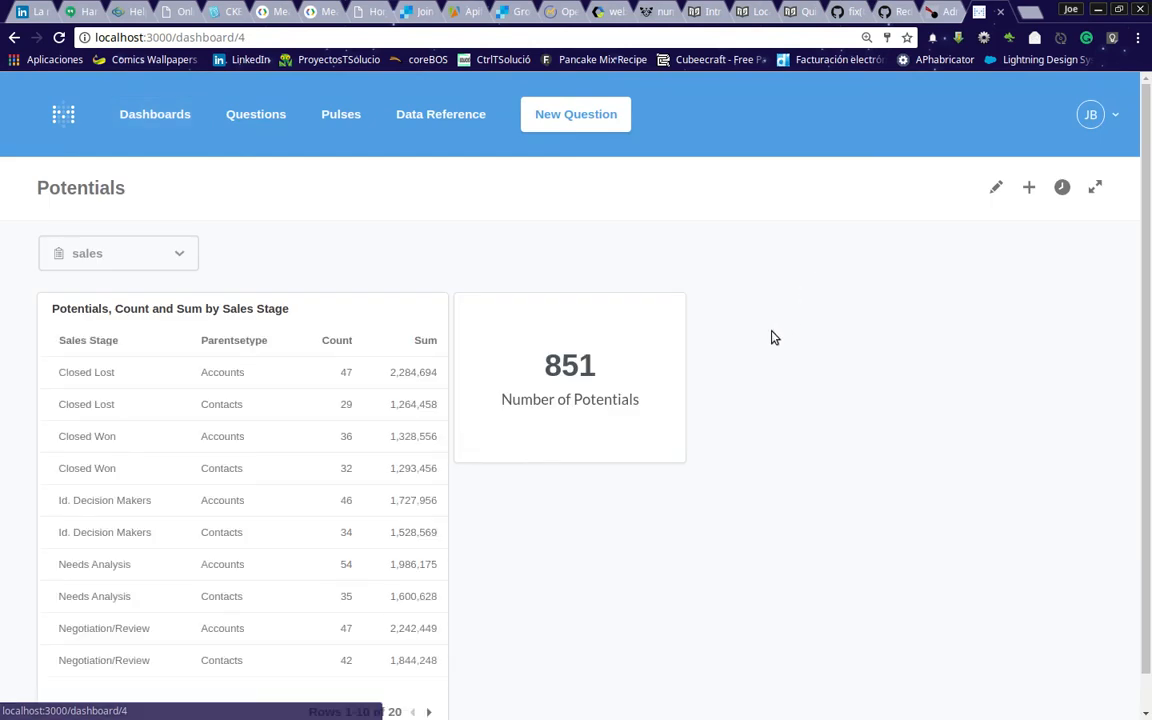
Look through the saved questions and view the Monthly Invoicing 2016 Graph question
click(267, 117)
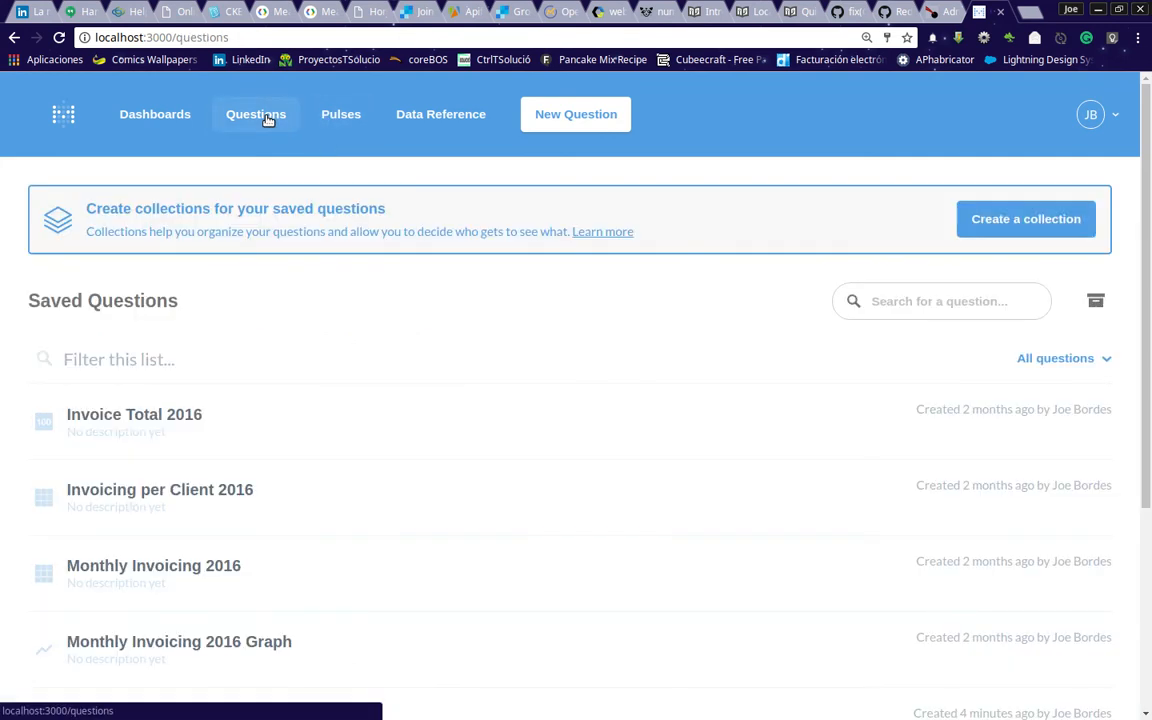
scroll(267, 411, down, 3)
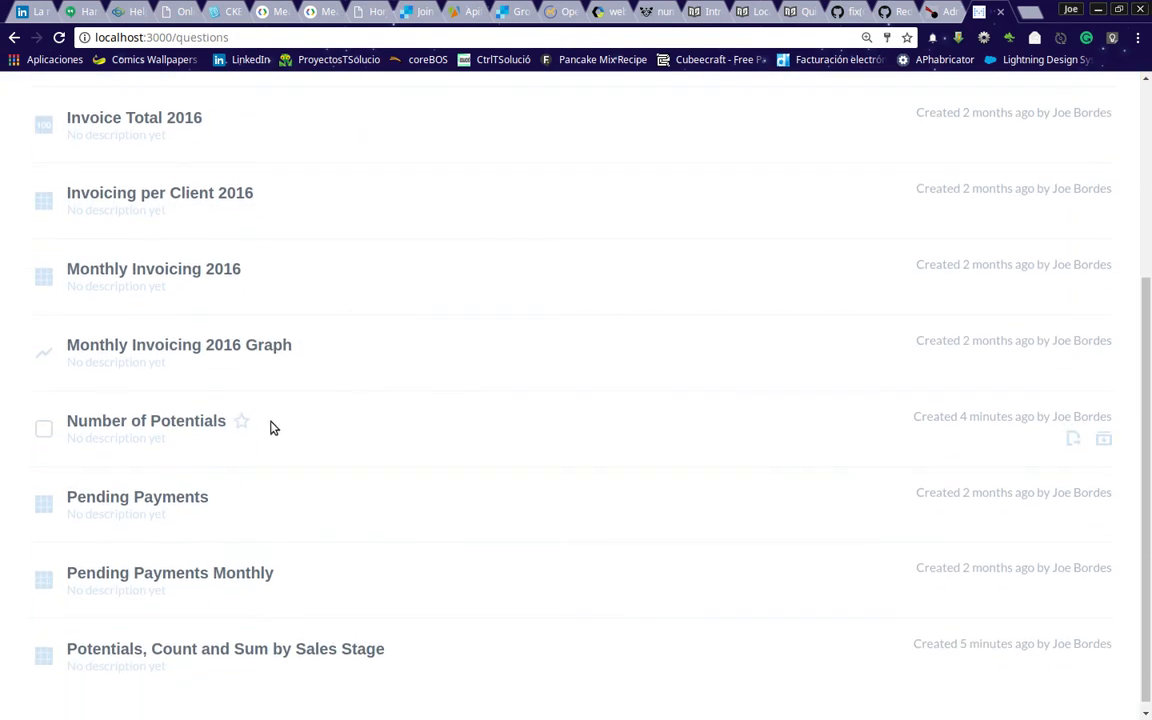
scroll(270, 427, up, 2)
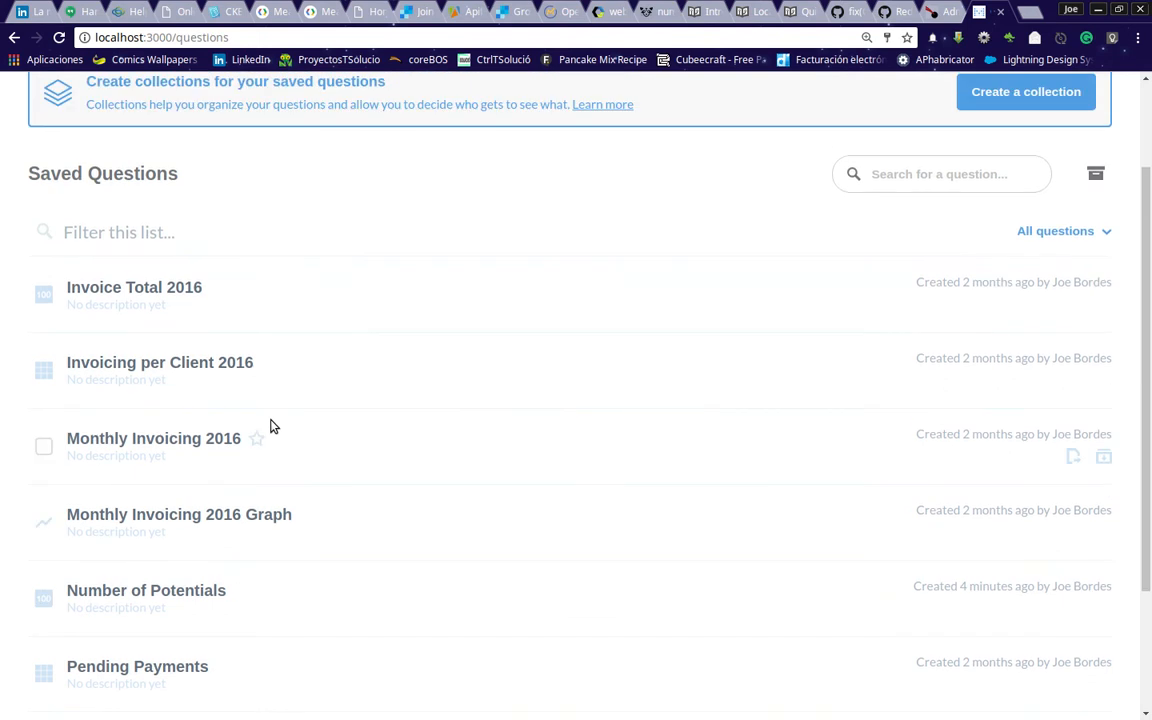
click(193, 521)
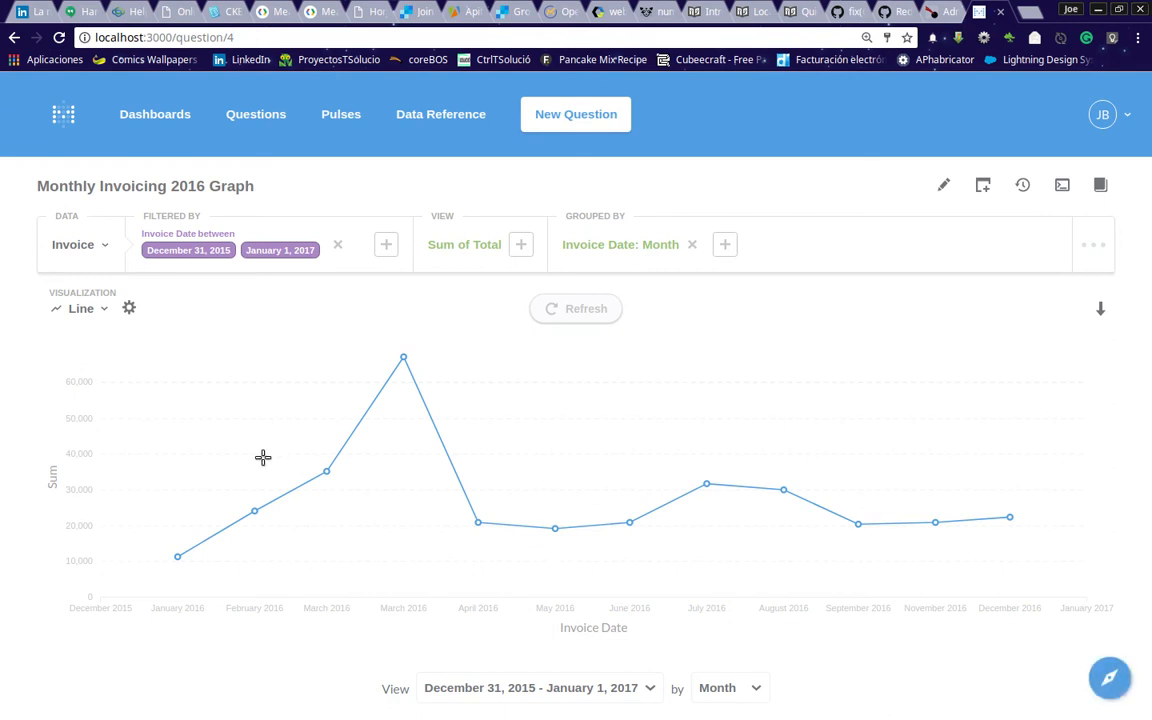
click(234, 114)
scroll(141, 540, down, 2)
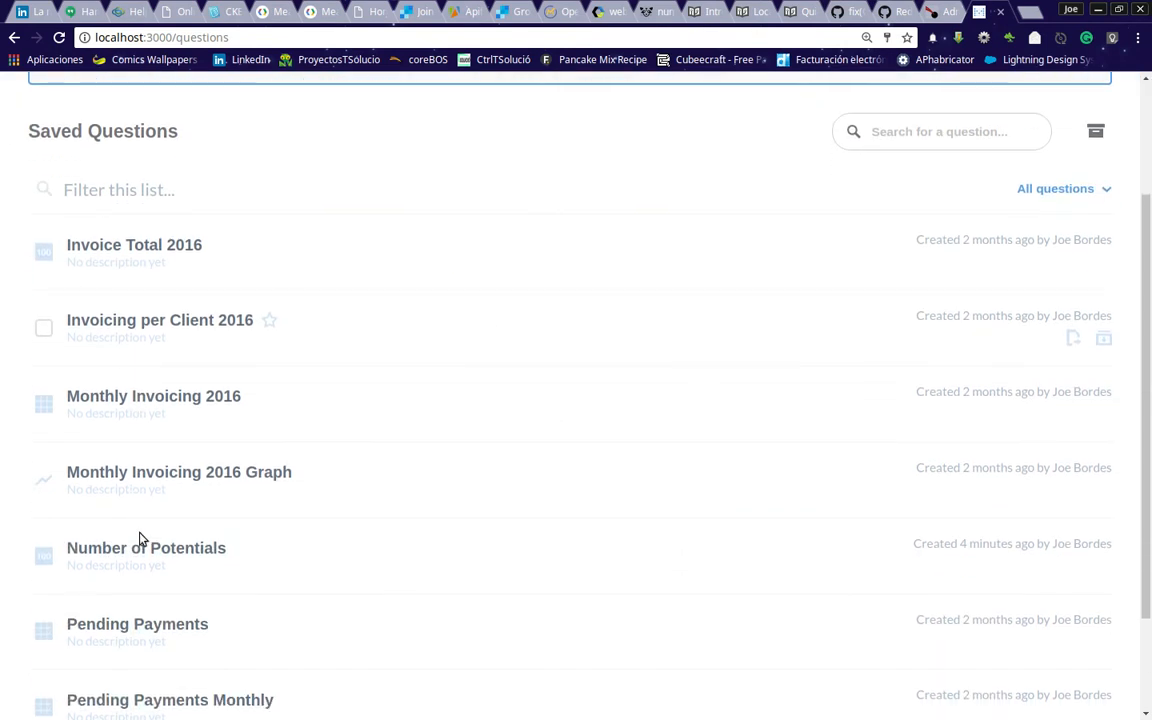
scroll(138, 537, down, 1)
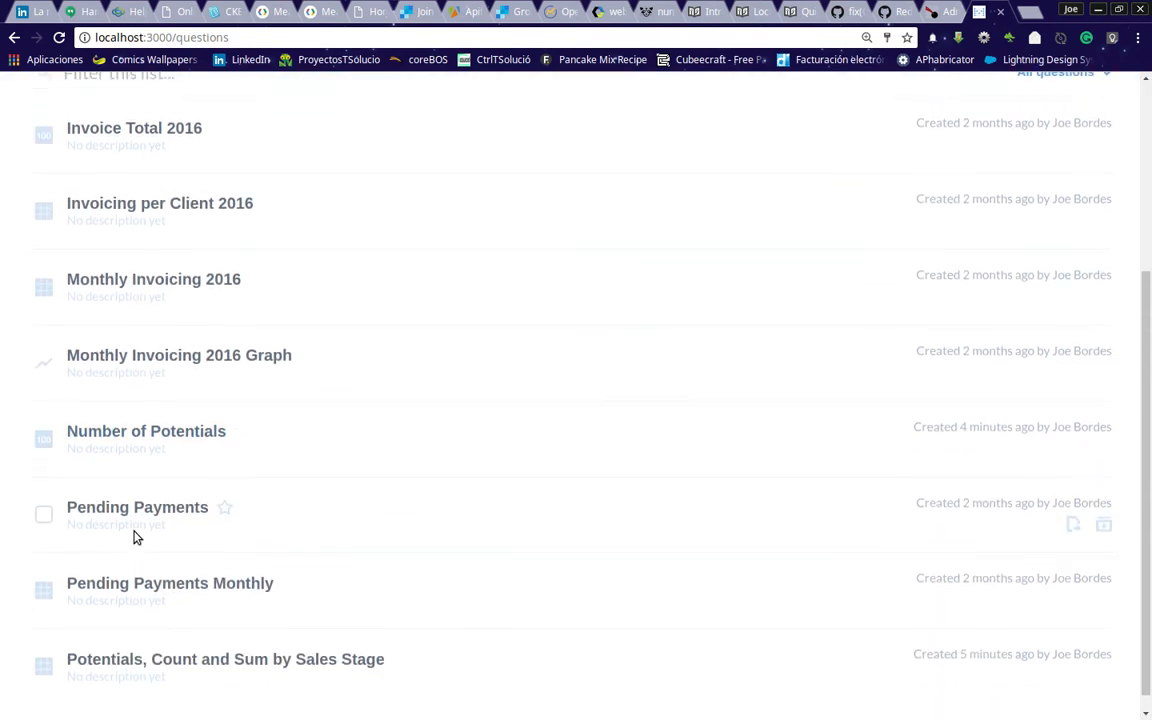
scroll(137, 537, up, 3)
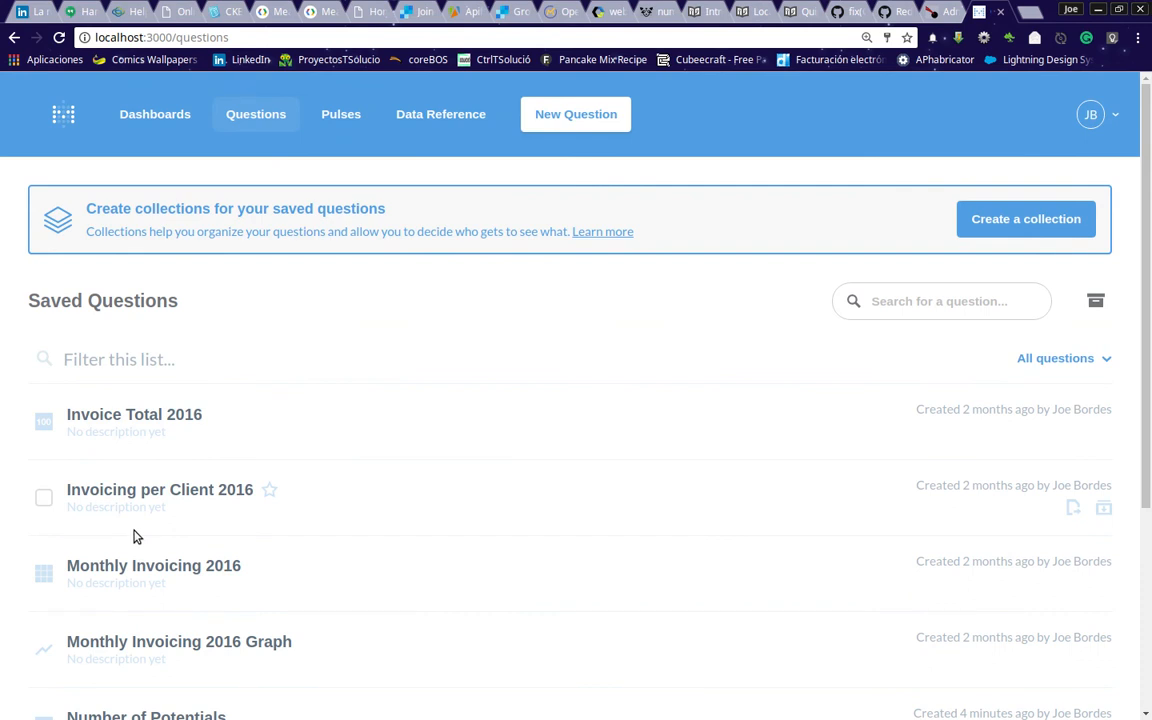
Start a new pulse and name it Number of Potentials
click(341, 116)
scroll(672, 484, down, 1)
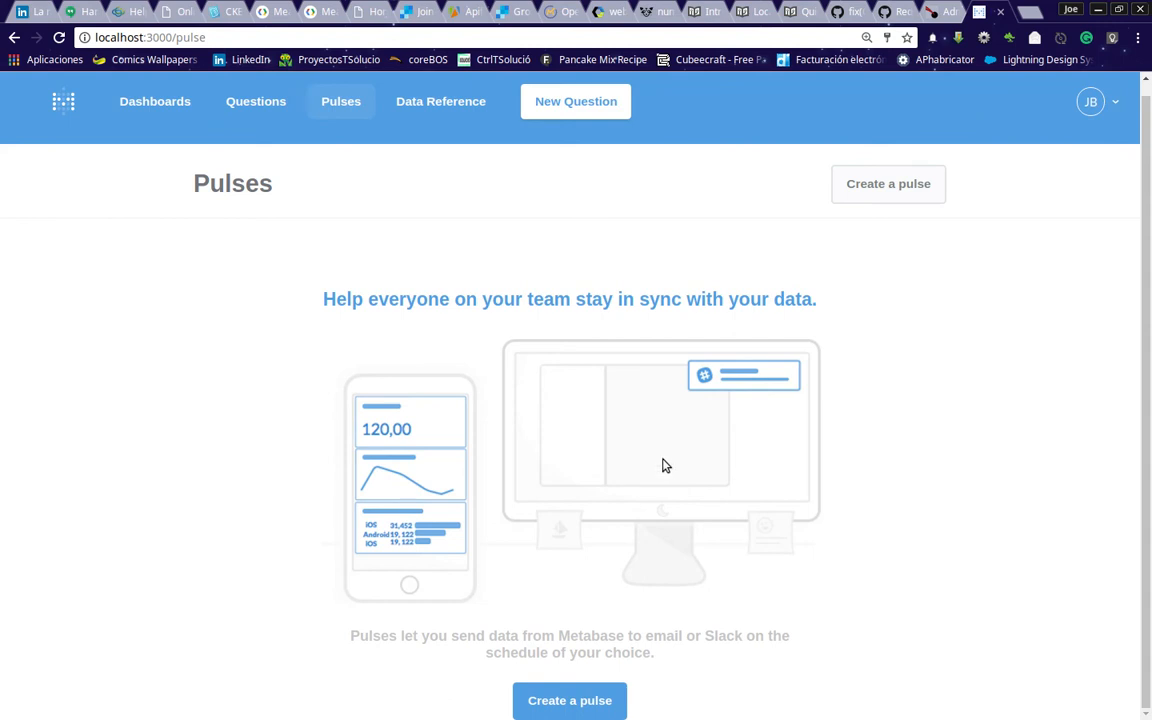
click(545, 700)
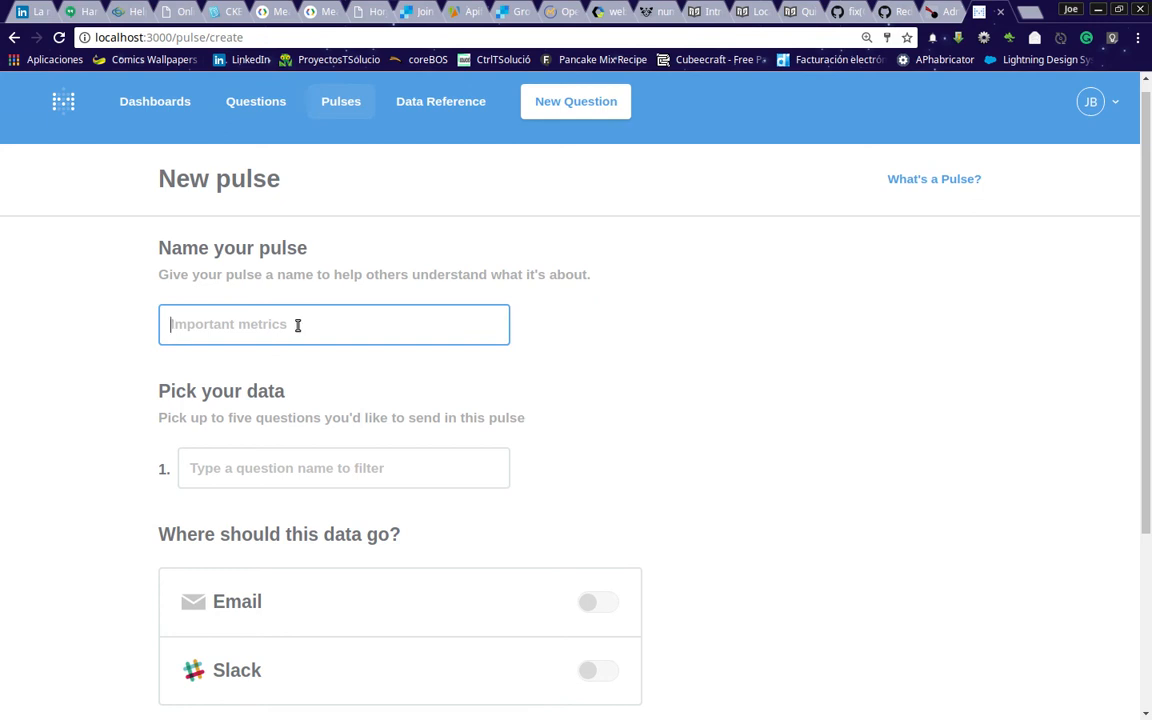
text(Number of)
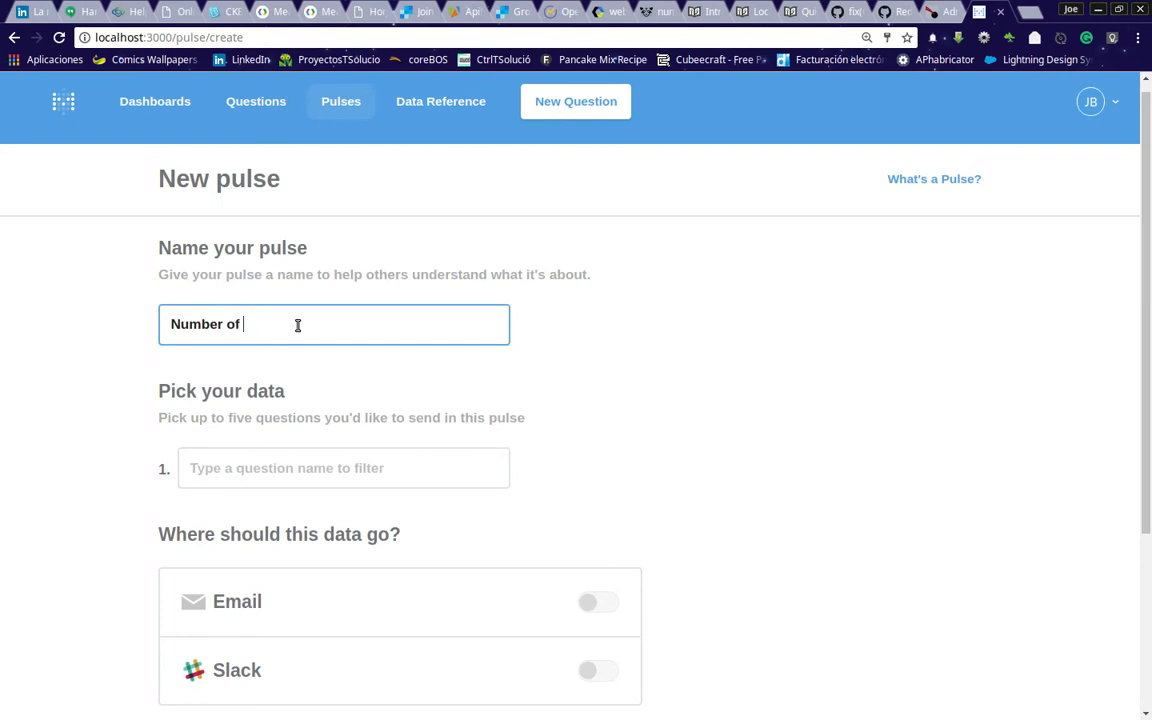
text( Potentials)
Add the Number of Potentials question as the pulse's first data item
click(296, 460)
scroll(294, 560, down, 1)
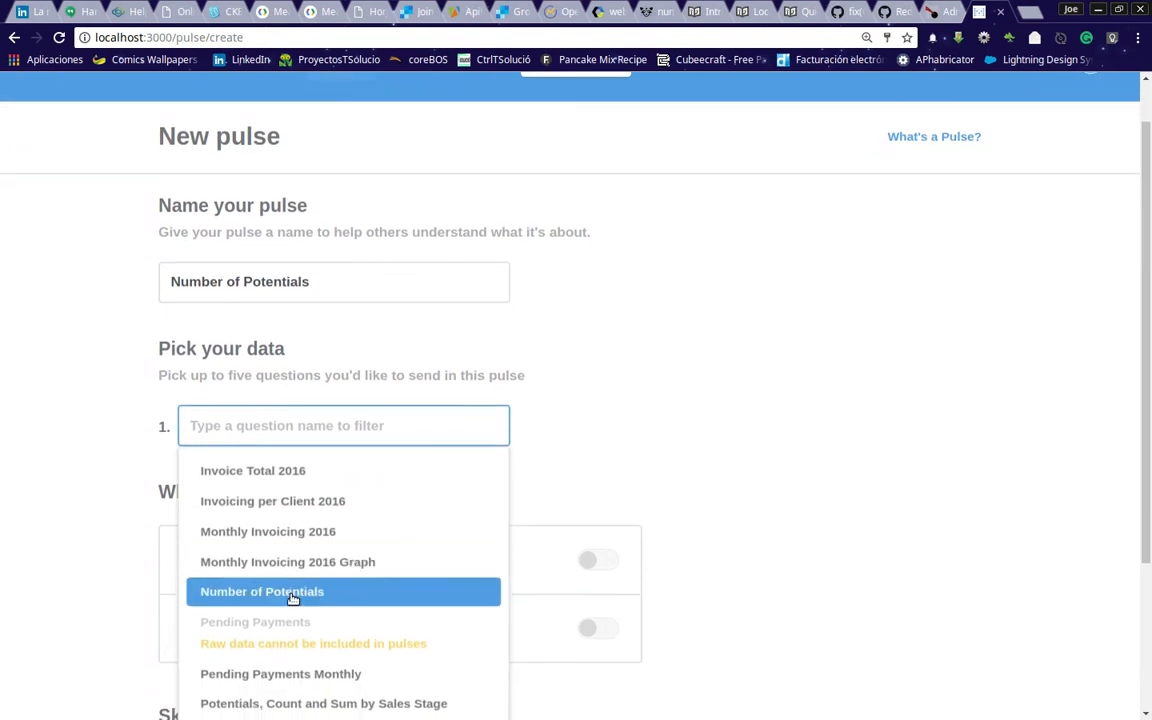
click(292, 604)
Enable email delivery for the pulse and add the suggested Metabase account holder as recipient
scroll(710, 417, down, 2)
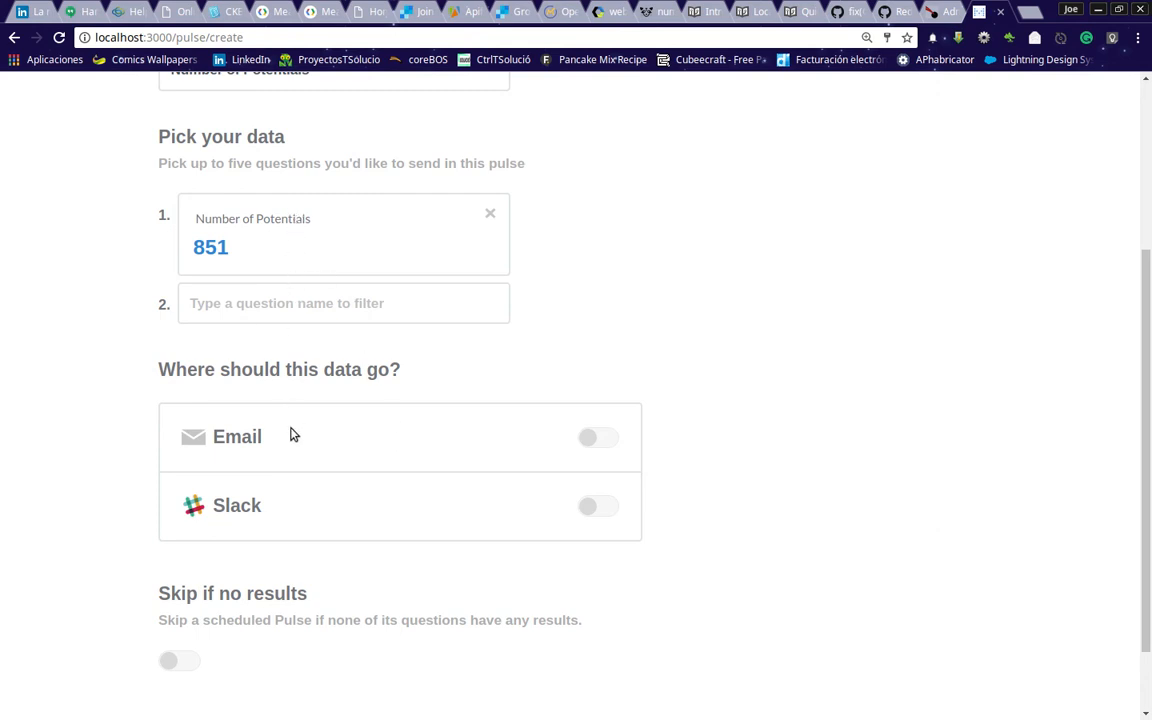
click(606, 437)
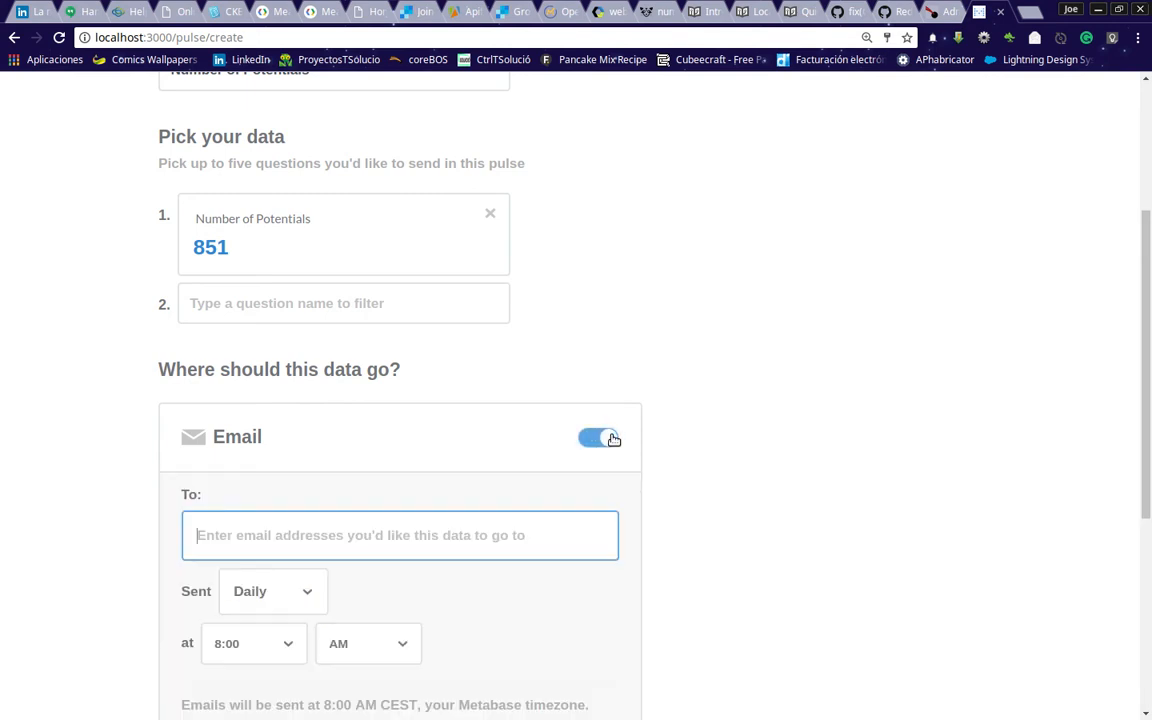
scroll(607, 454, down, 3)
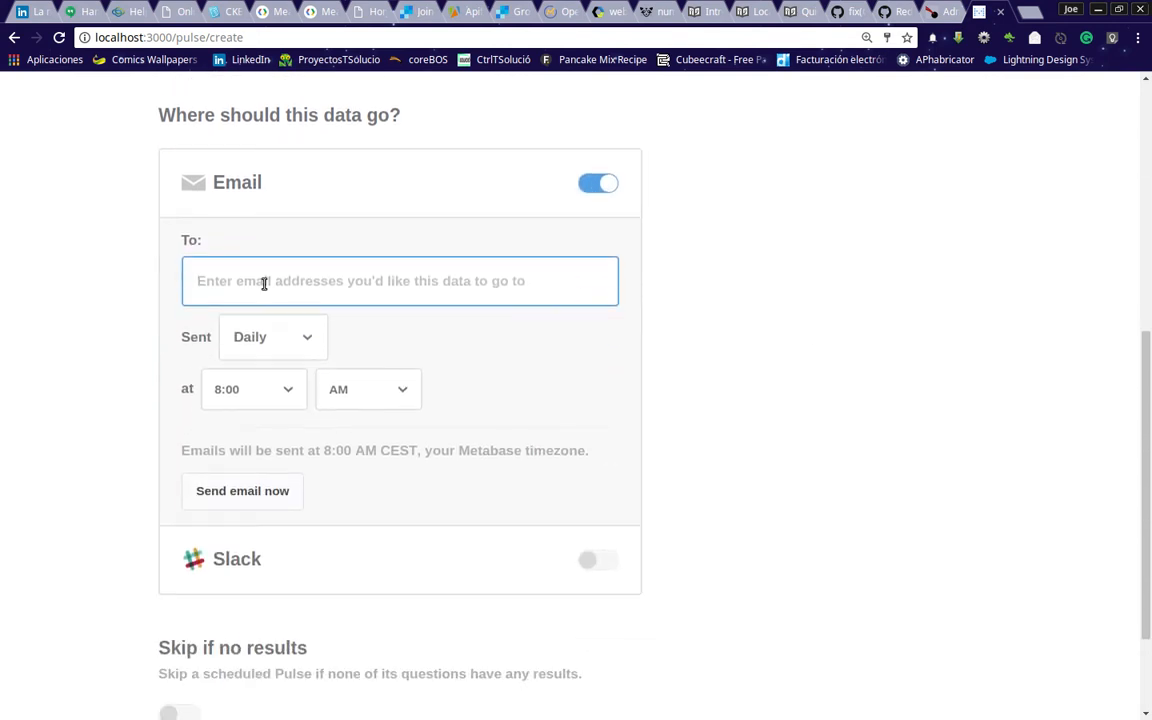
text(joe)
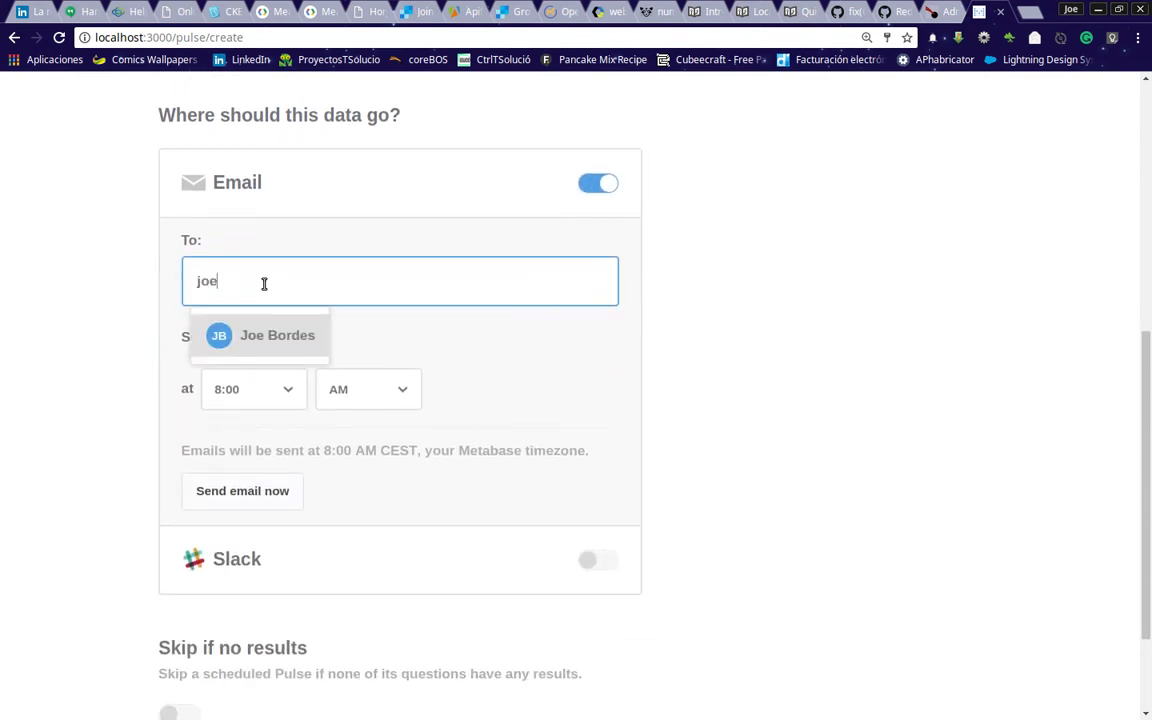
click(255, 333)
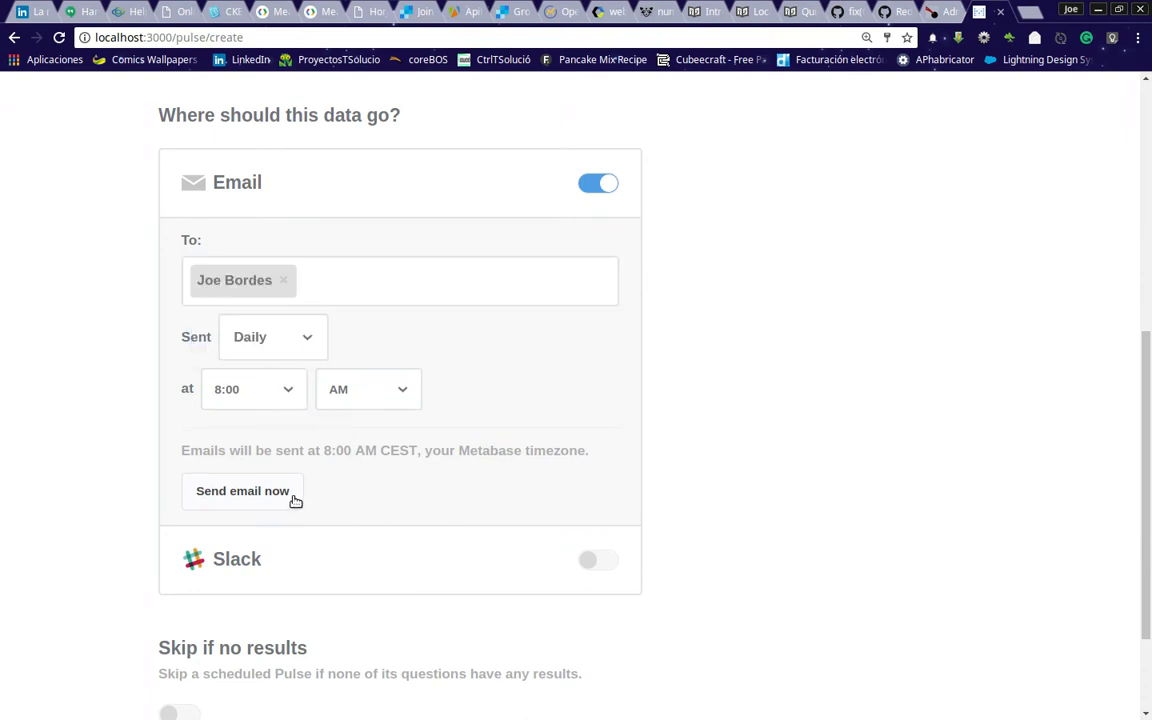
Send the pulse email immediately and create the pulse
click(263, 496)
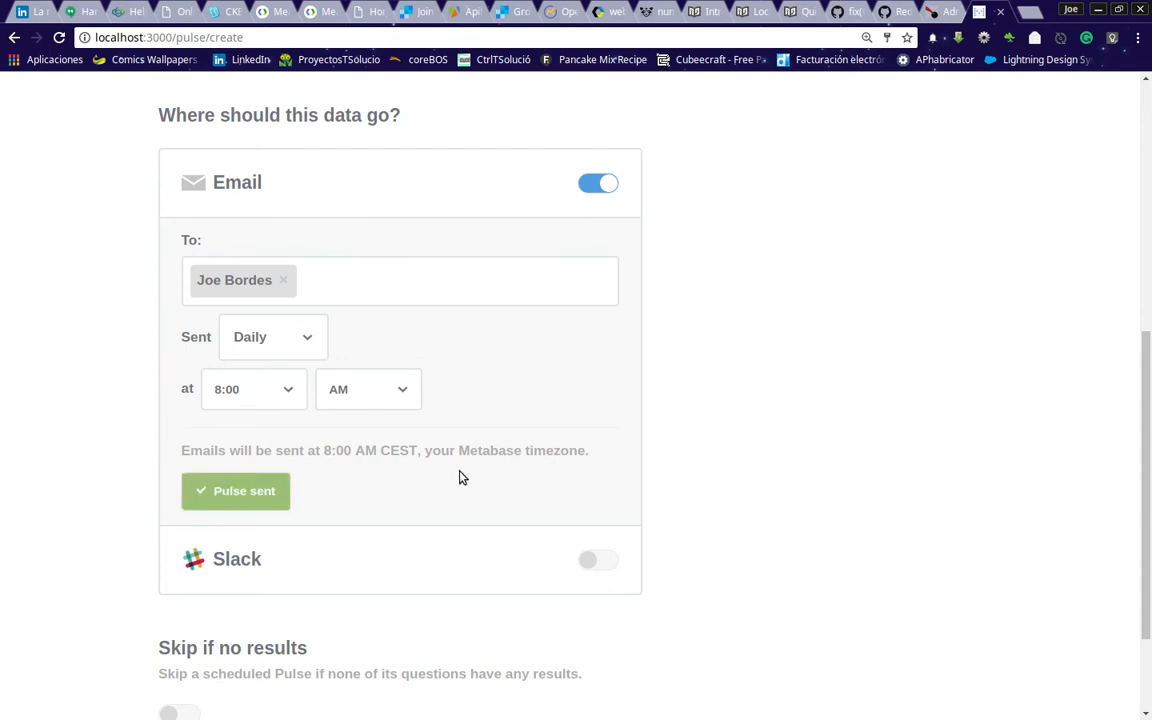
scroll(458, 478, down, 3)
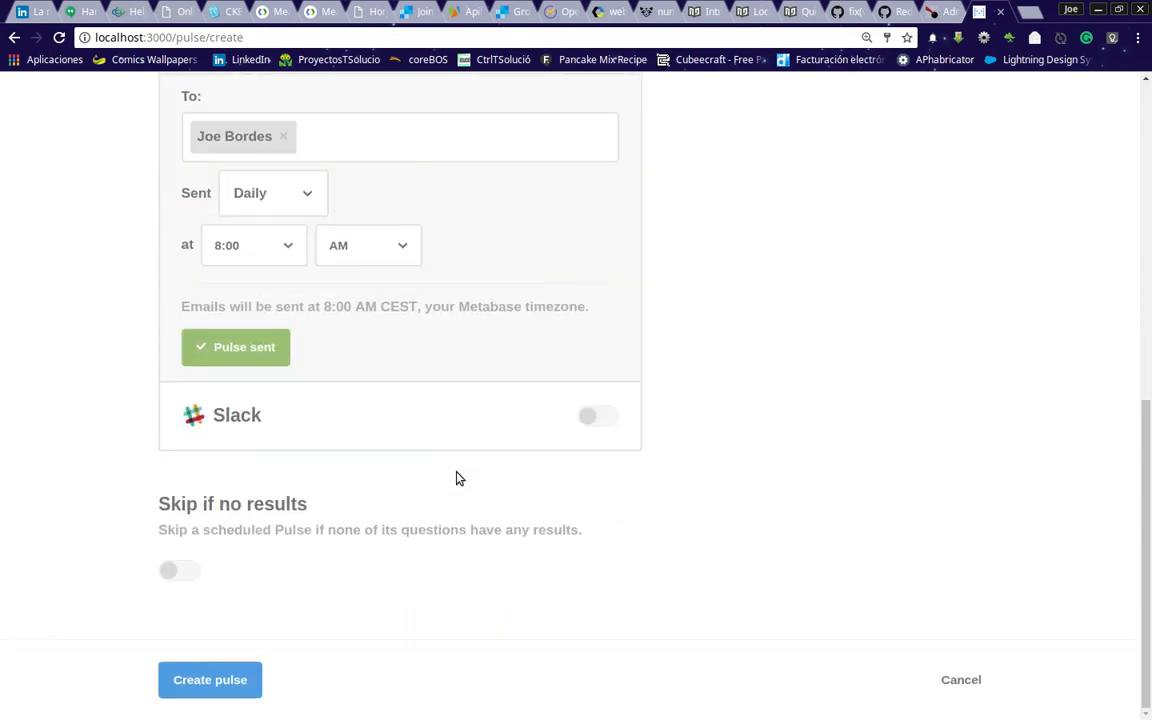
click(201, 682)
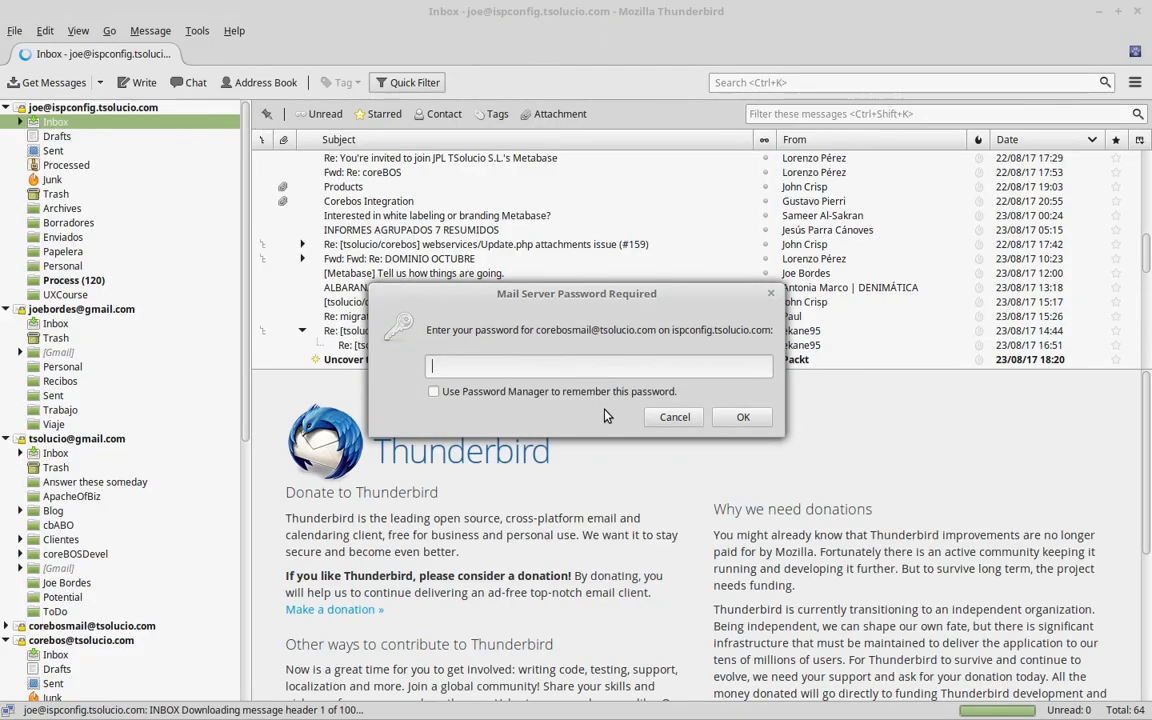
Check the Thunderbird inbox for the pulse email, skipping the mail password request and fetching new messages, and return to the browser
click(674, 416)
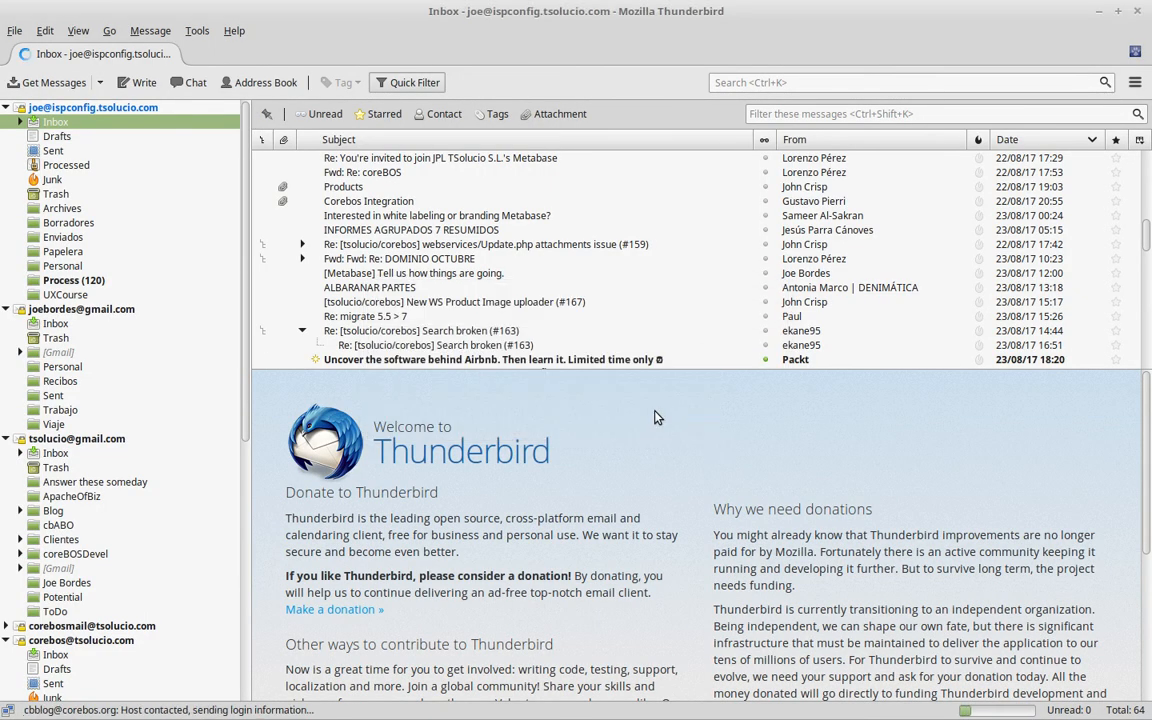
drag(1146, 236, 1141, 357)
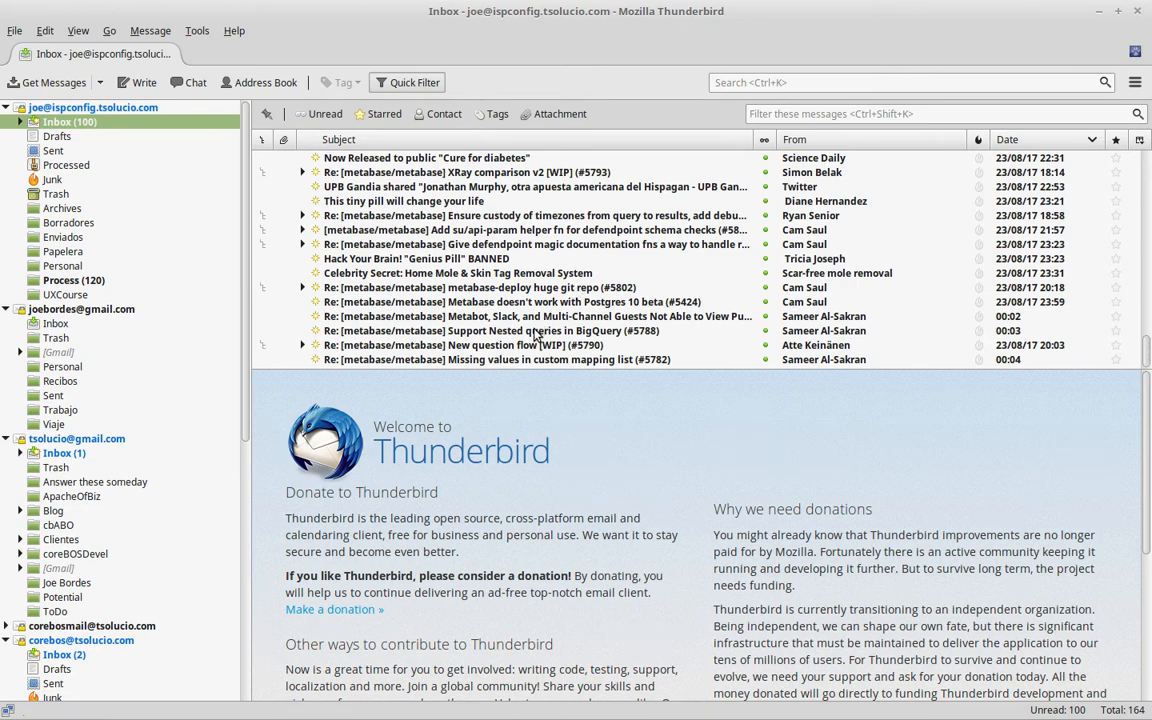
click(99, 82)
click(90, 92)
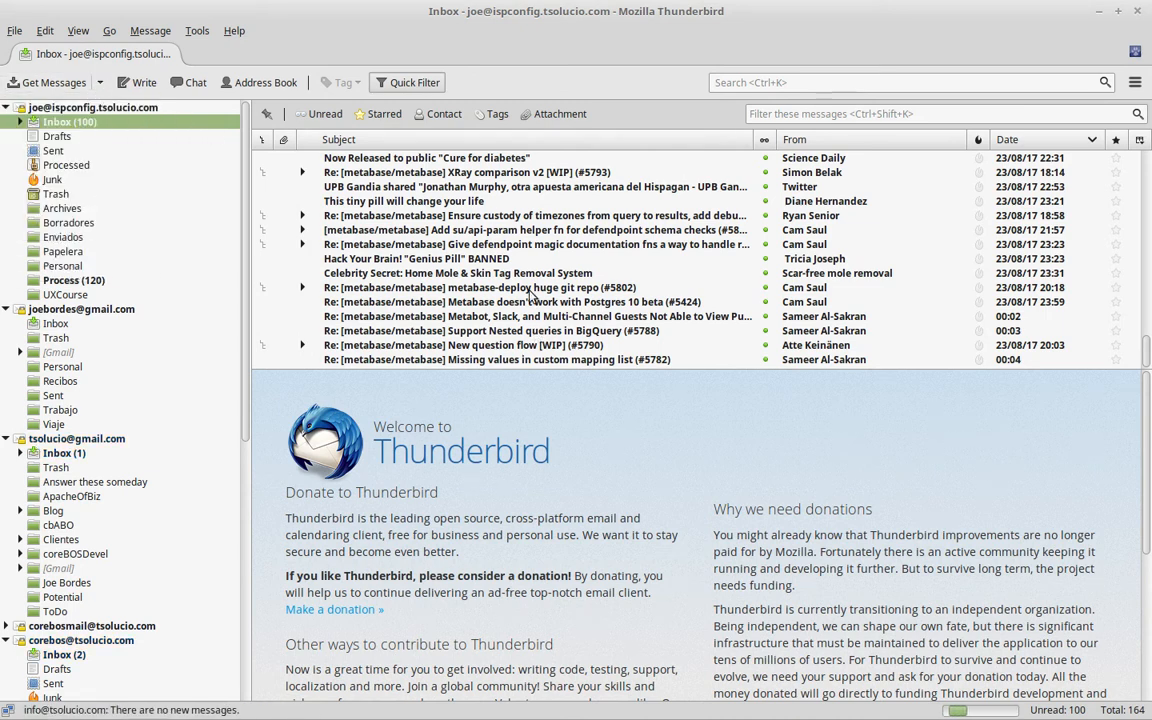
drag(603, 9, 0, 45)
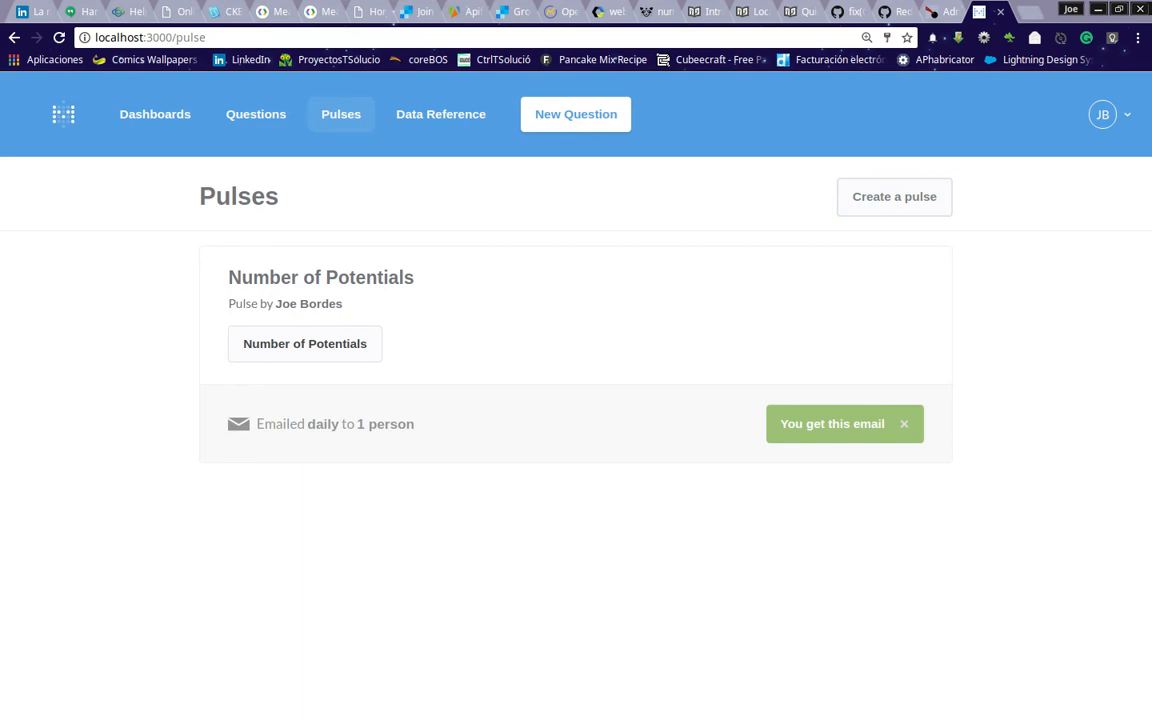
Open the email settings in Metabase's Admin Panel and examine the SMTP host
click(1120, 118)
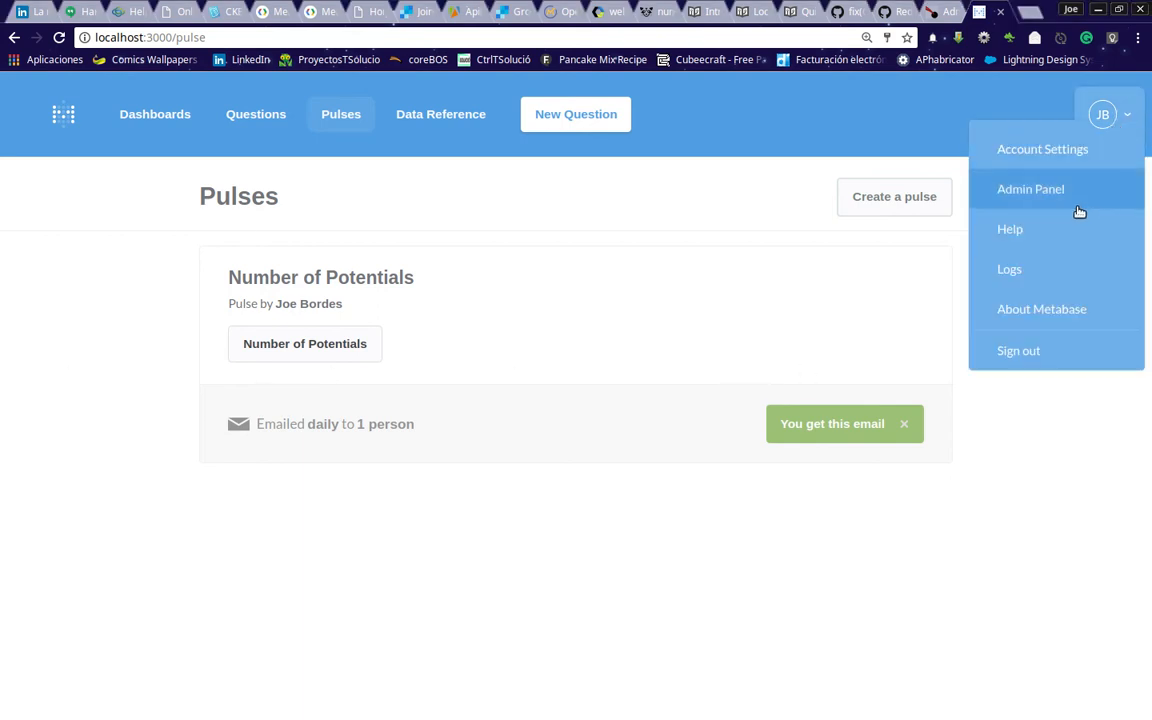
click(1062, 195)
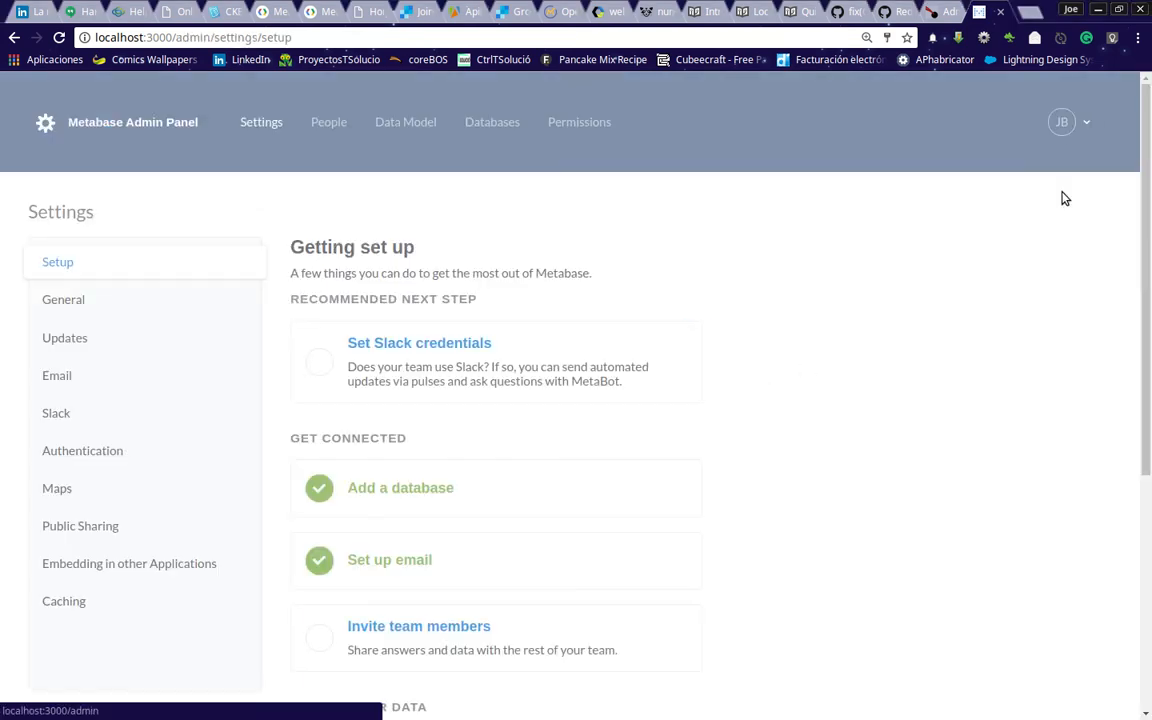
click(104, 367)
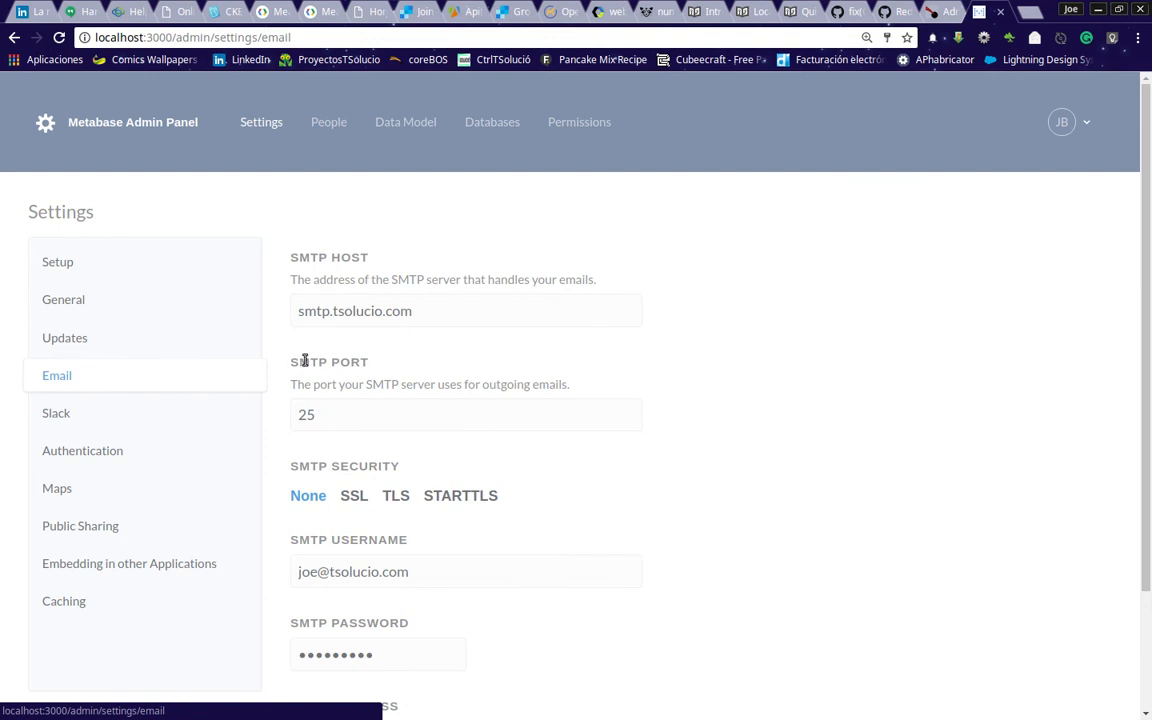
double_click(300, 309)
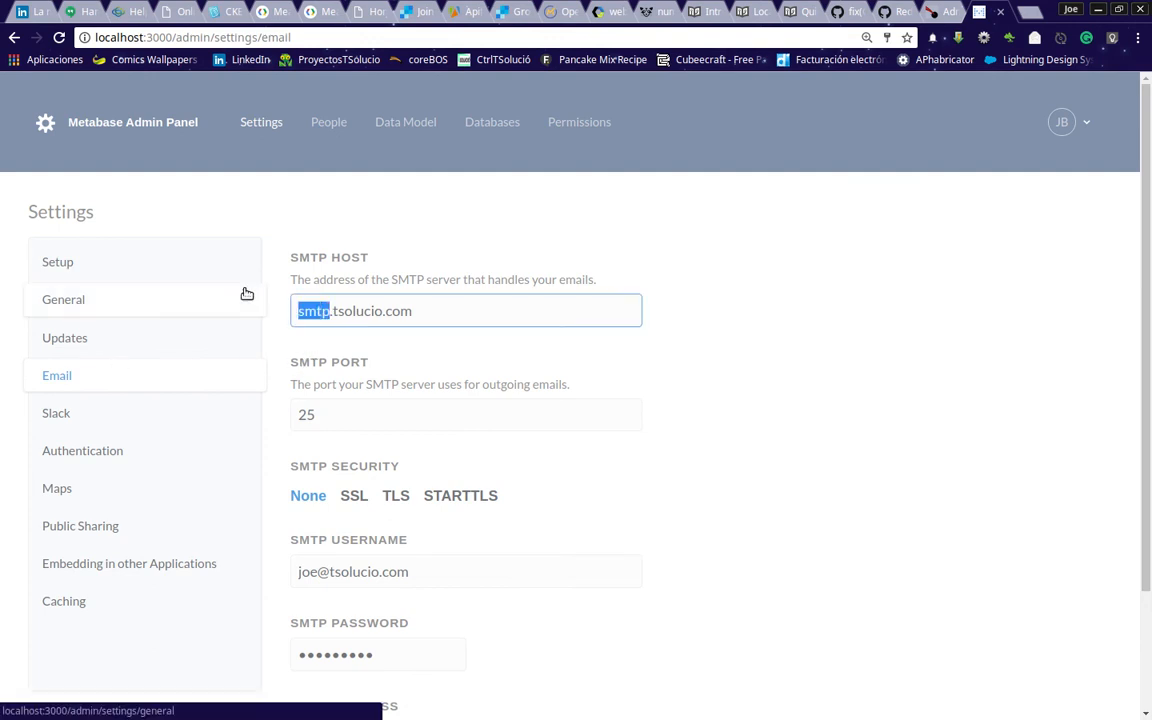
Set the SMTP host to ispconfig.tsolucio.com and save the email settings
text(ispconfig)
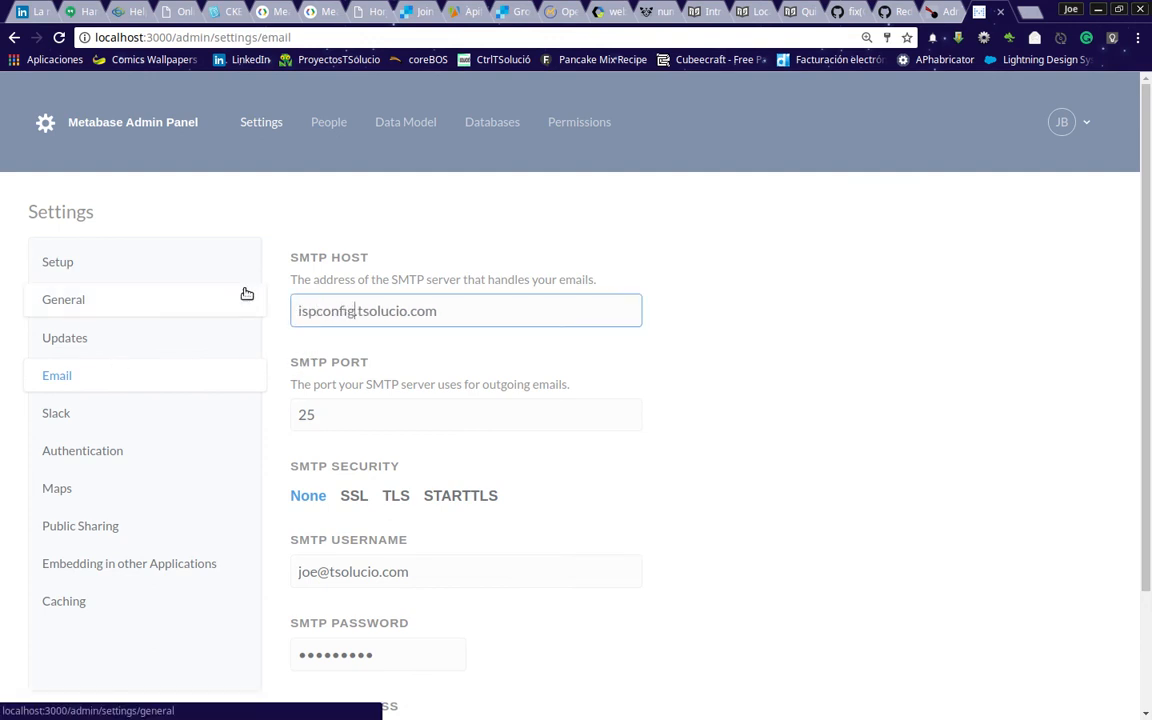
scroll(514, 669, down, 3)
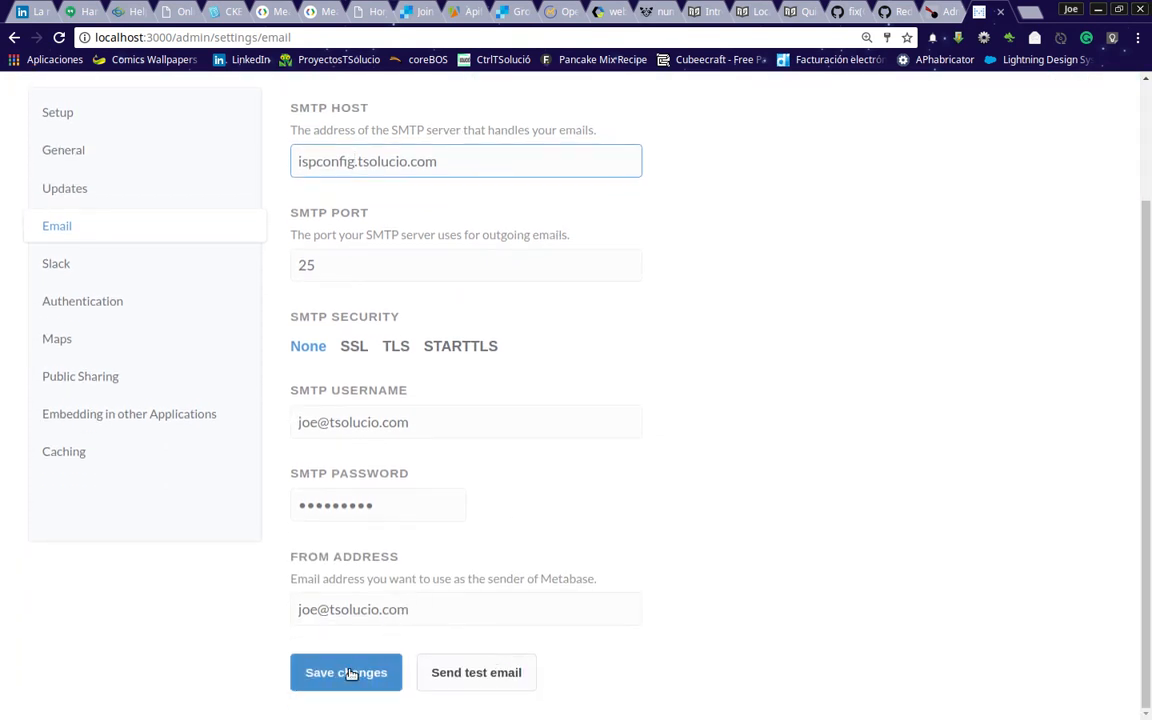
click(350, 674)
scroll(128, 434, up, 3)
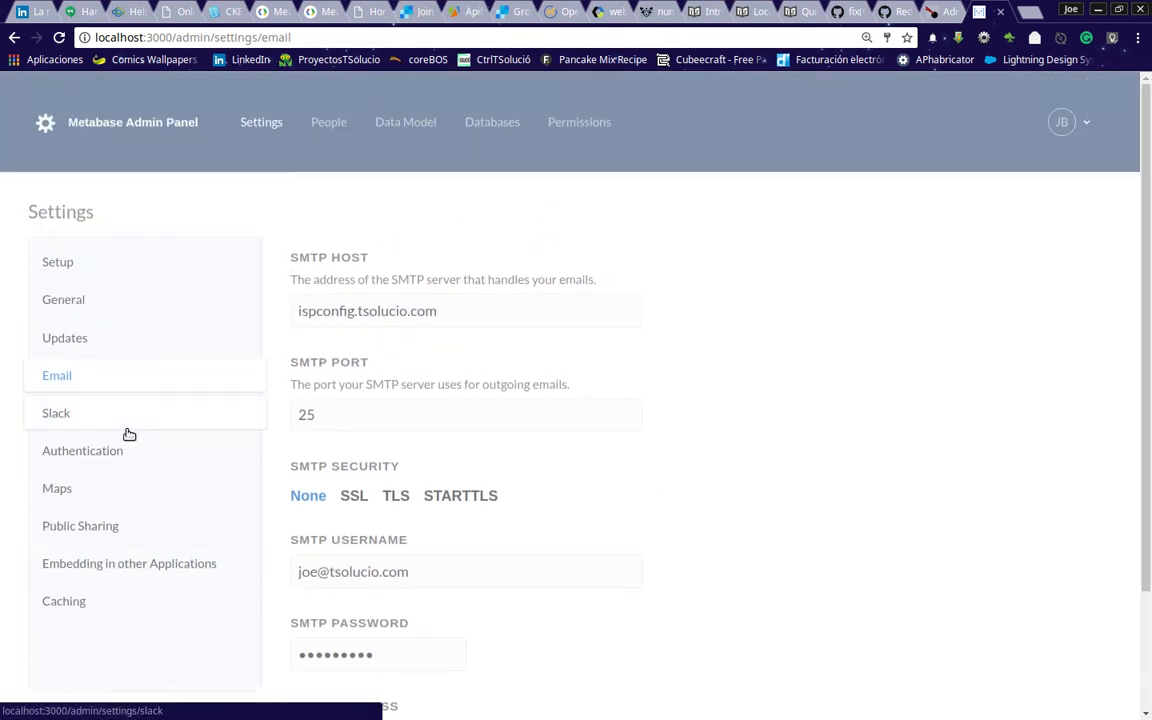
Leave the Admin Panel, open the Number of Potentials pulse for editing and send its email immediately
click(1068, 122)
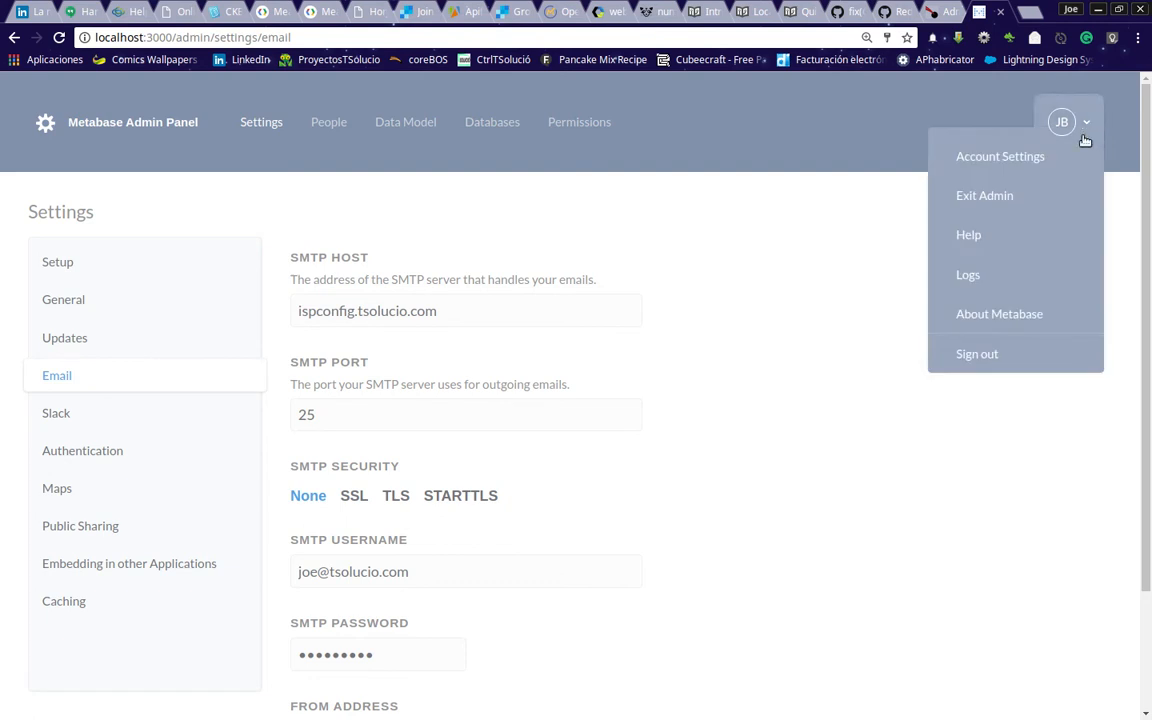
click(1003, 156)
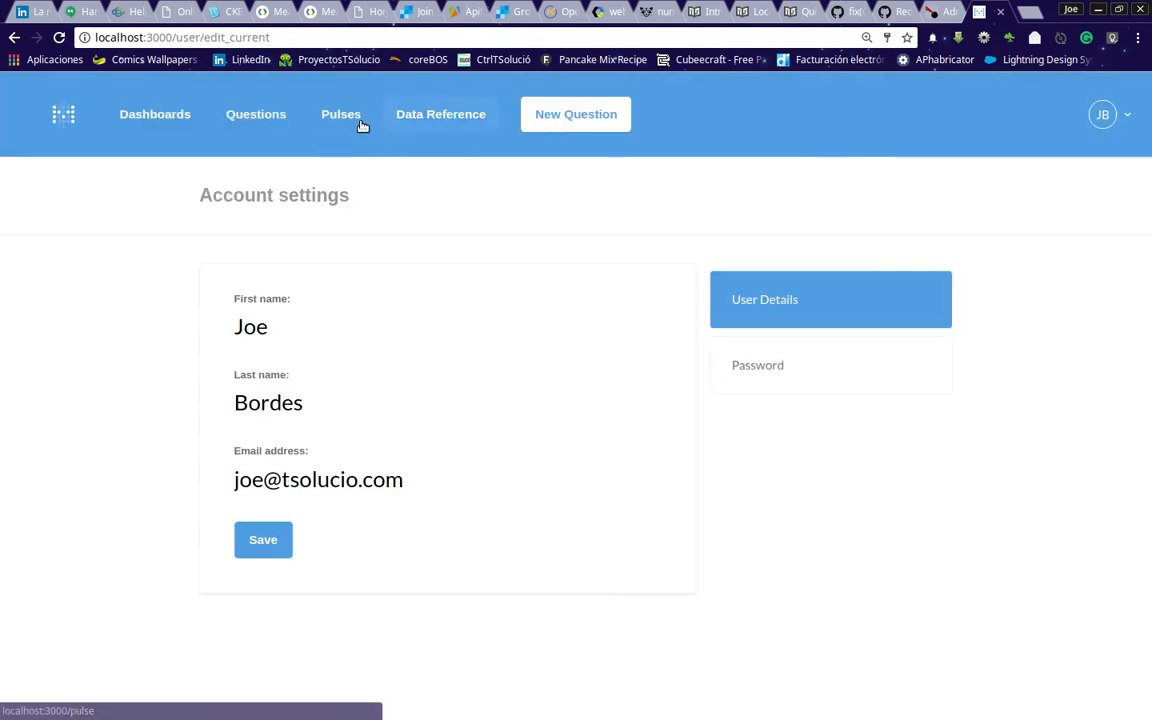
click(355, 118)
click(301, 349)
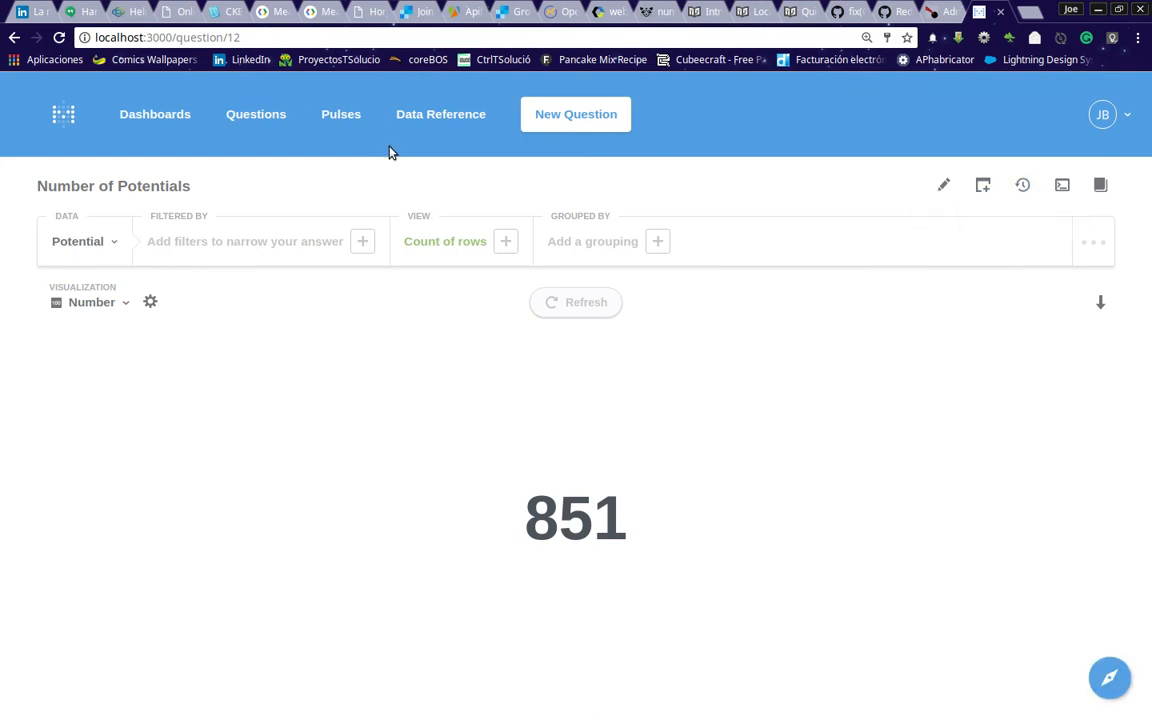
click(355, 122)
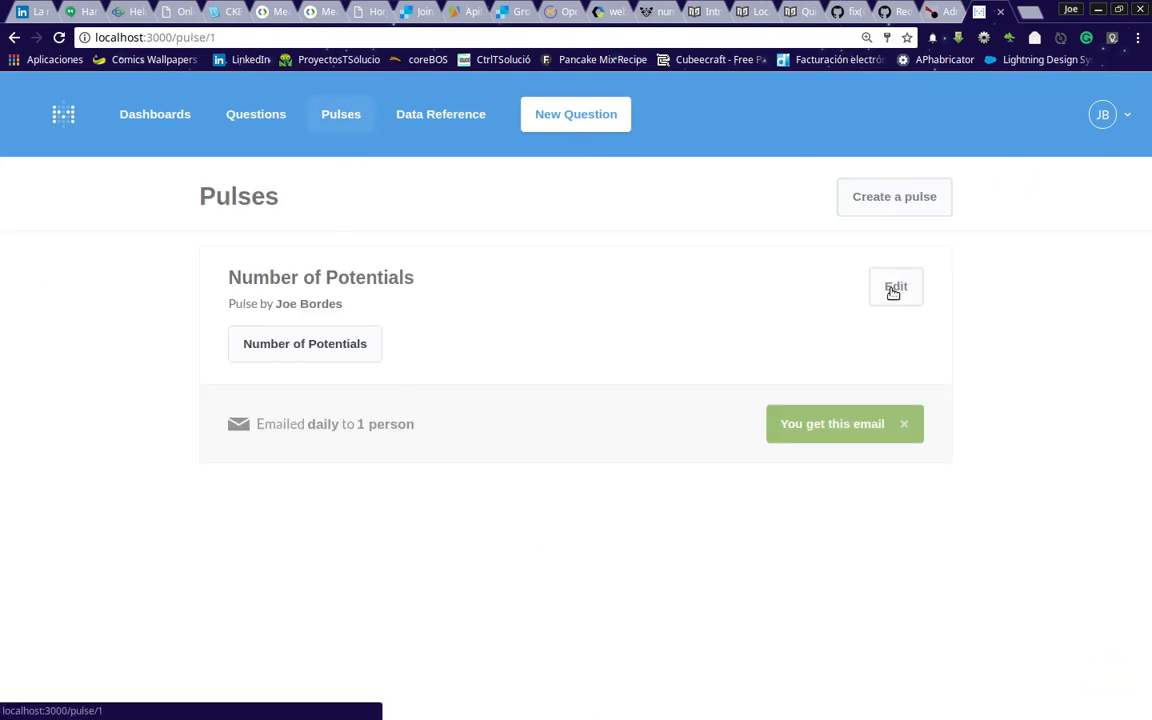
click(892, 289)
scroll(545, 425, down, 5)
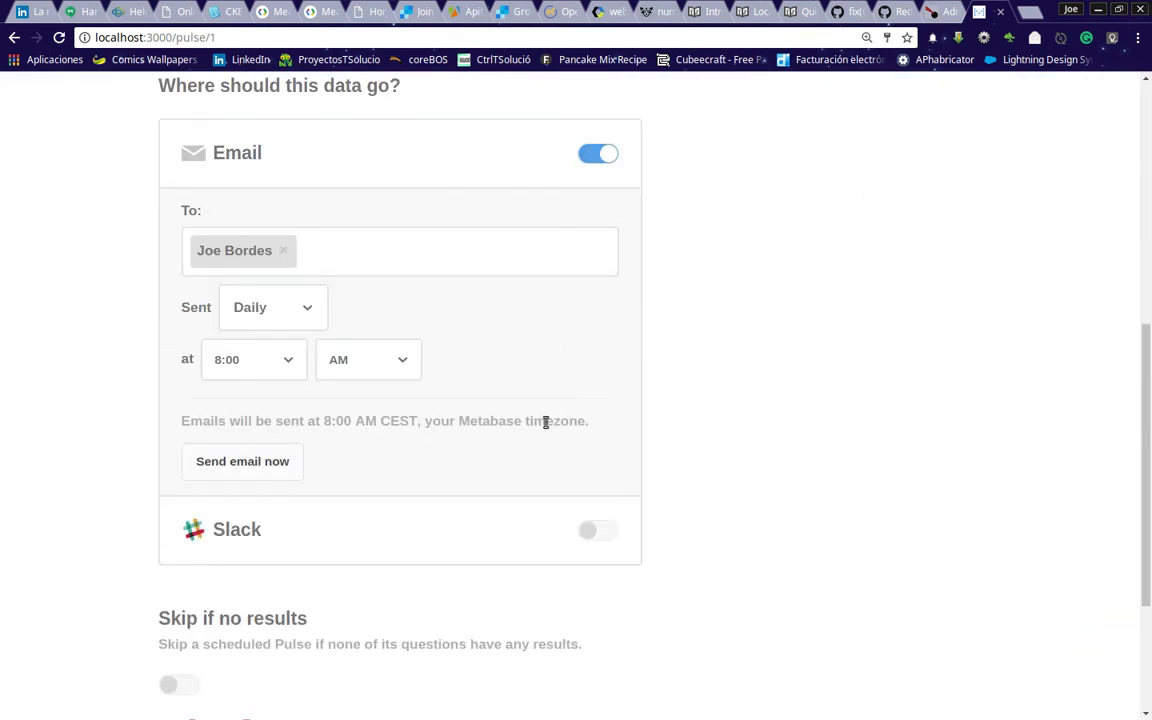
click(227, 469)
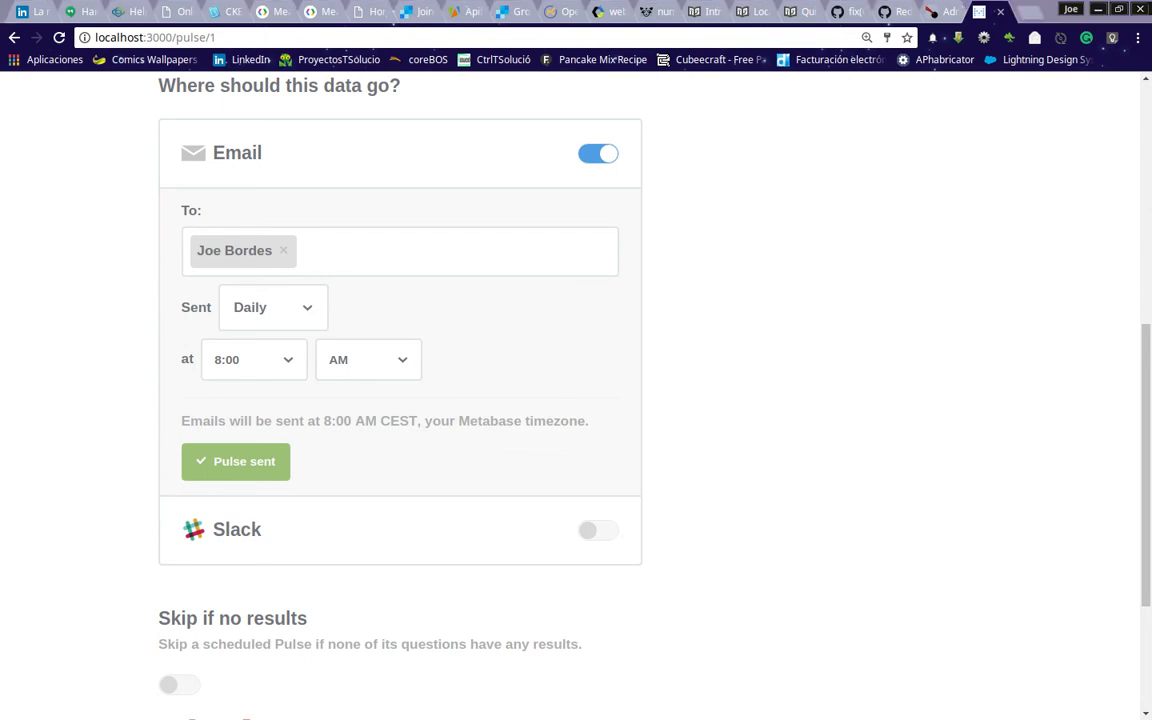
Switch to Thunderbird, read the Number of Potentials pulse email in full view, close it and return to the browser
drag(0, 20, 828, 18)
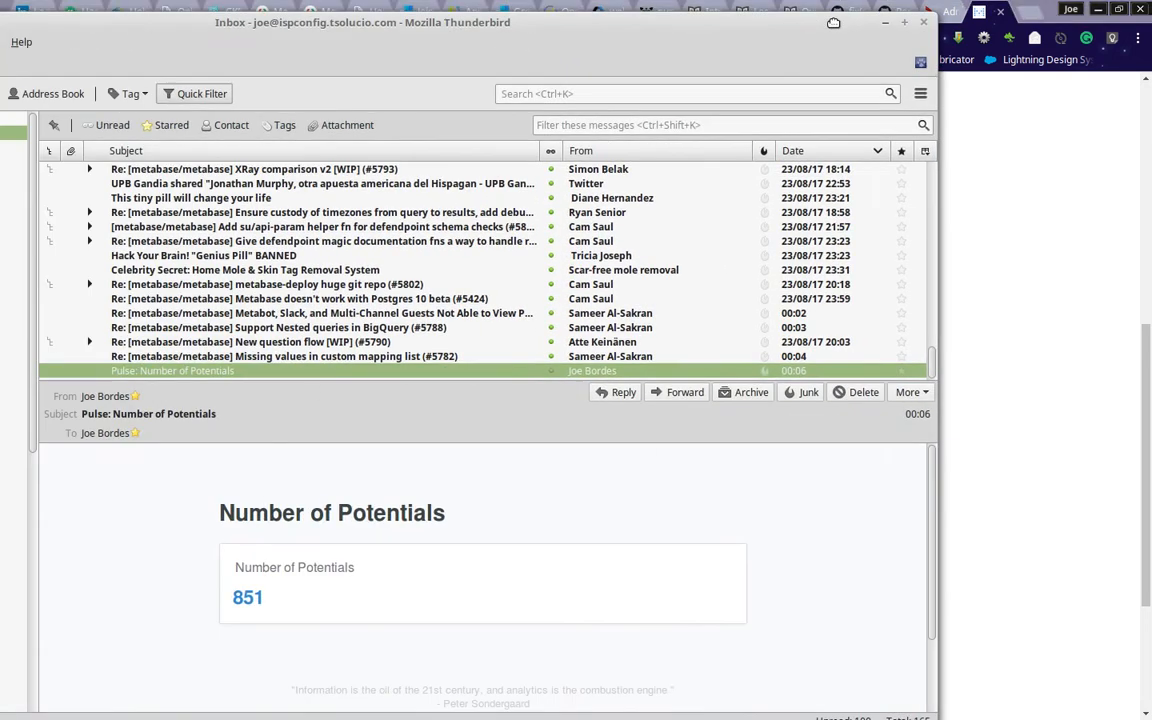
double_click(809, 21)
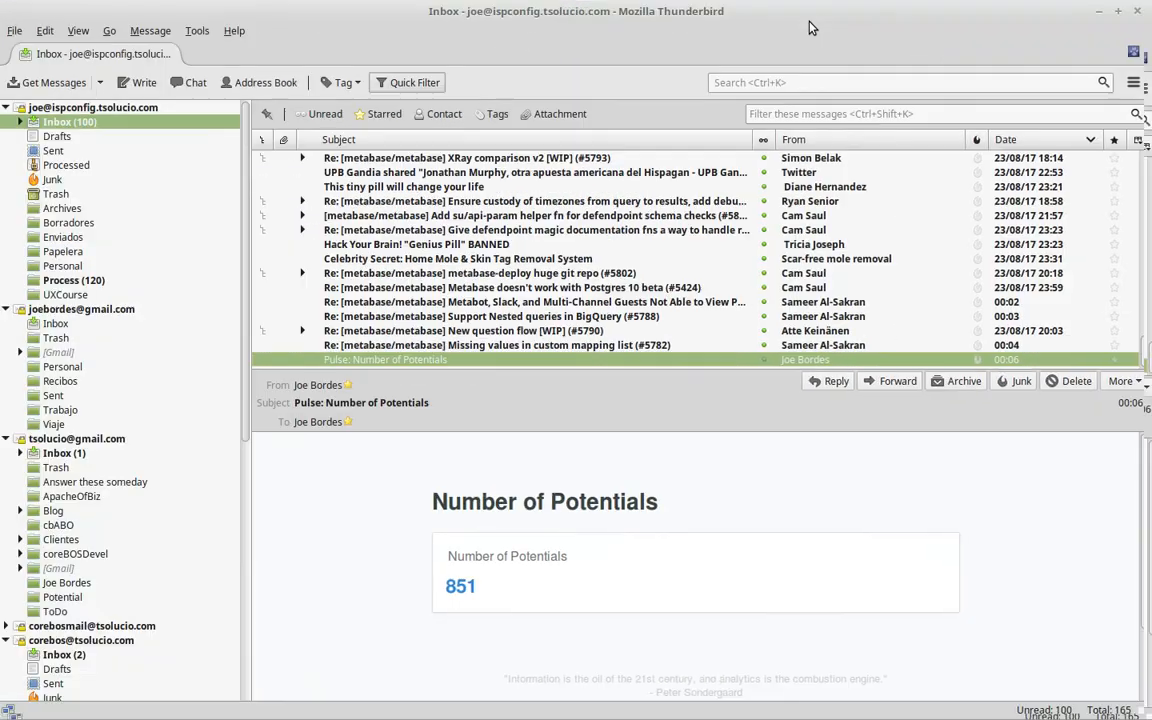
double_click(439, 360)
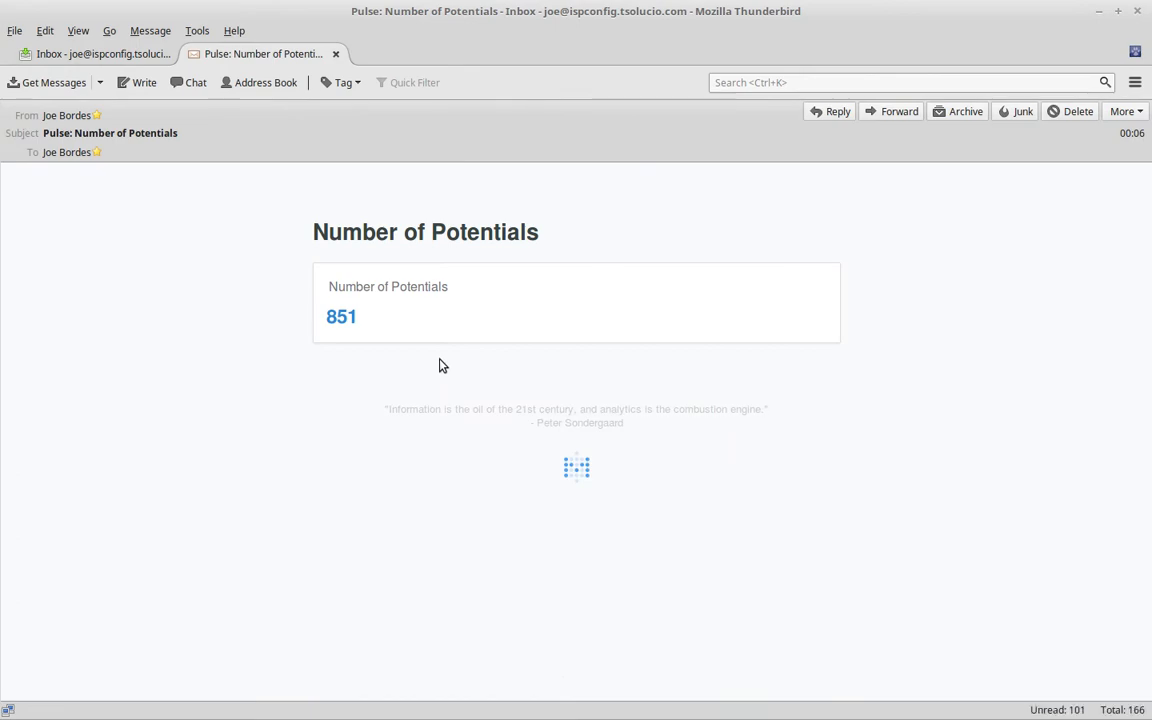
click(336, 54)
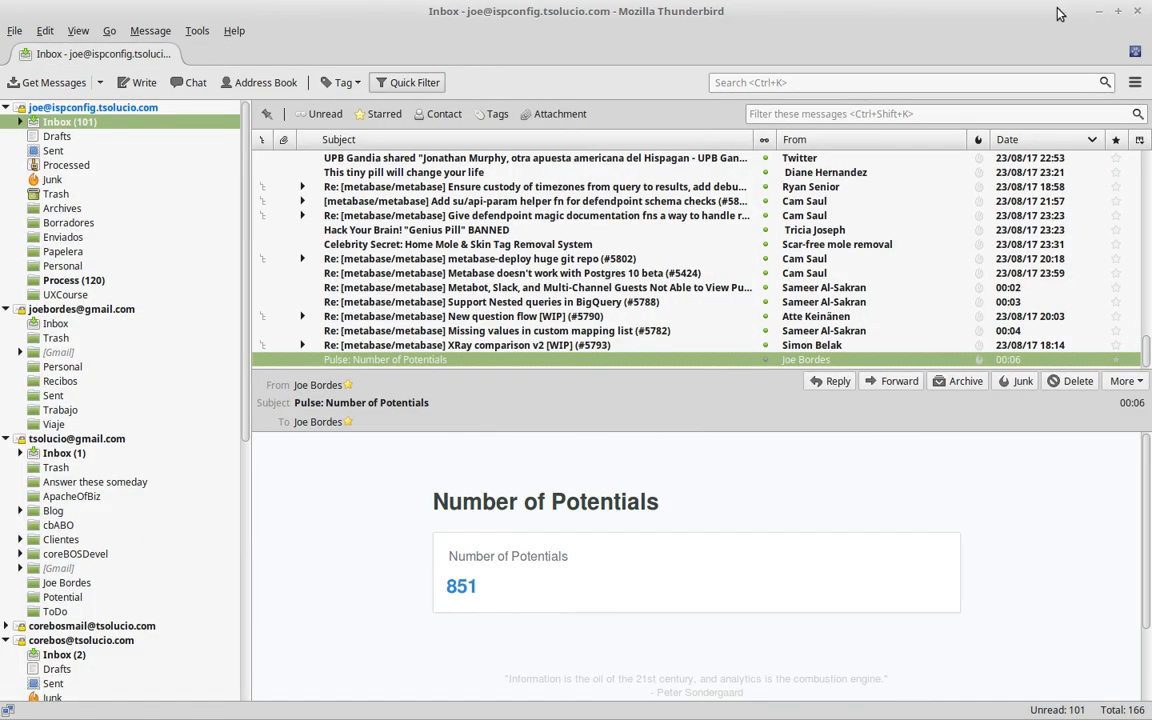
drag(804, 10, 0, 12)
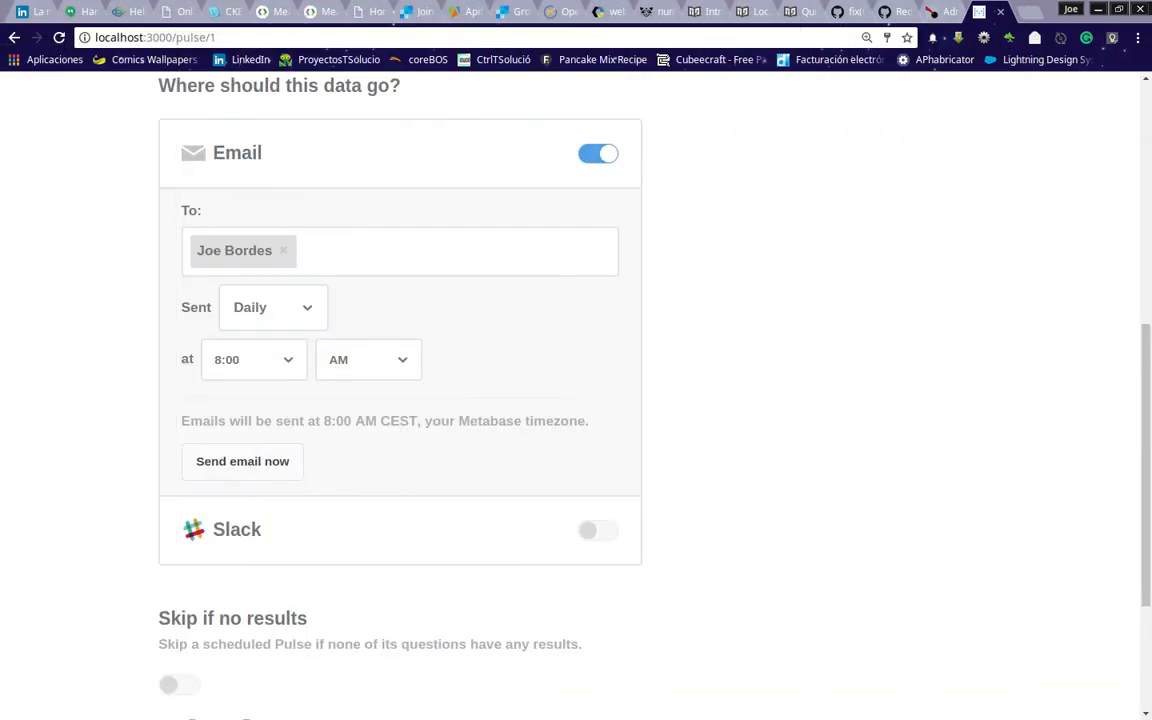
View the saved question Invoice Total 2016 and return to the list of saved questions
scroll(733, 507, up, 6)
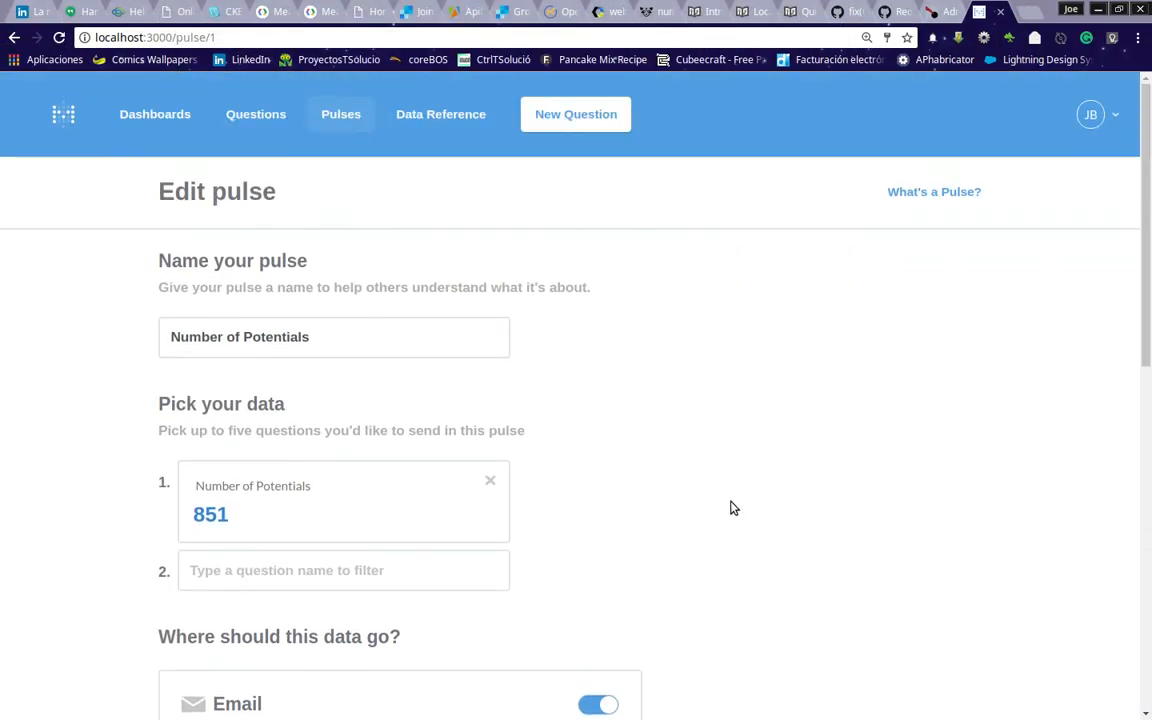
click(230, 119)
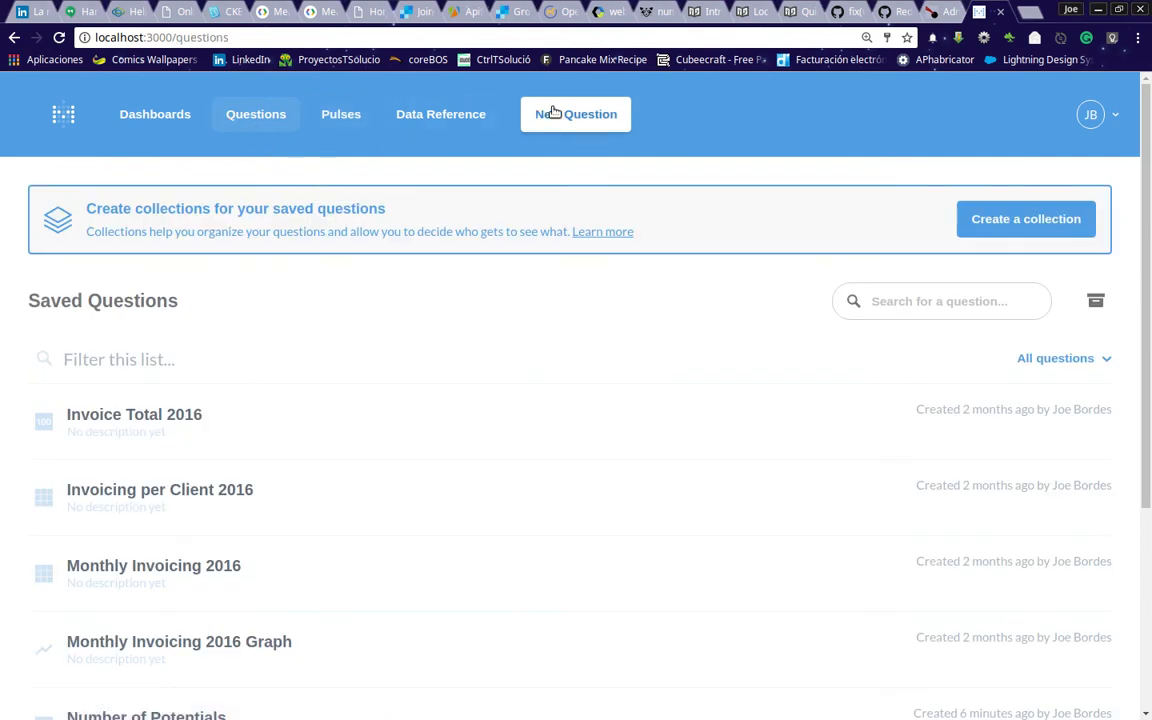
click(148, 418)
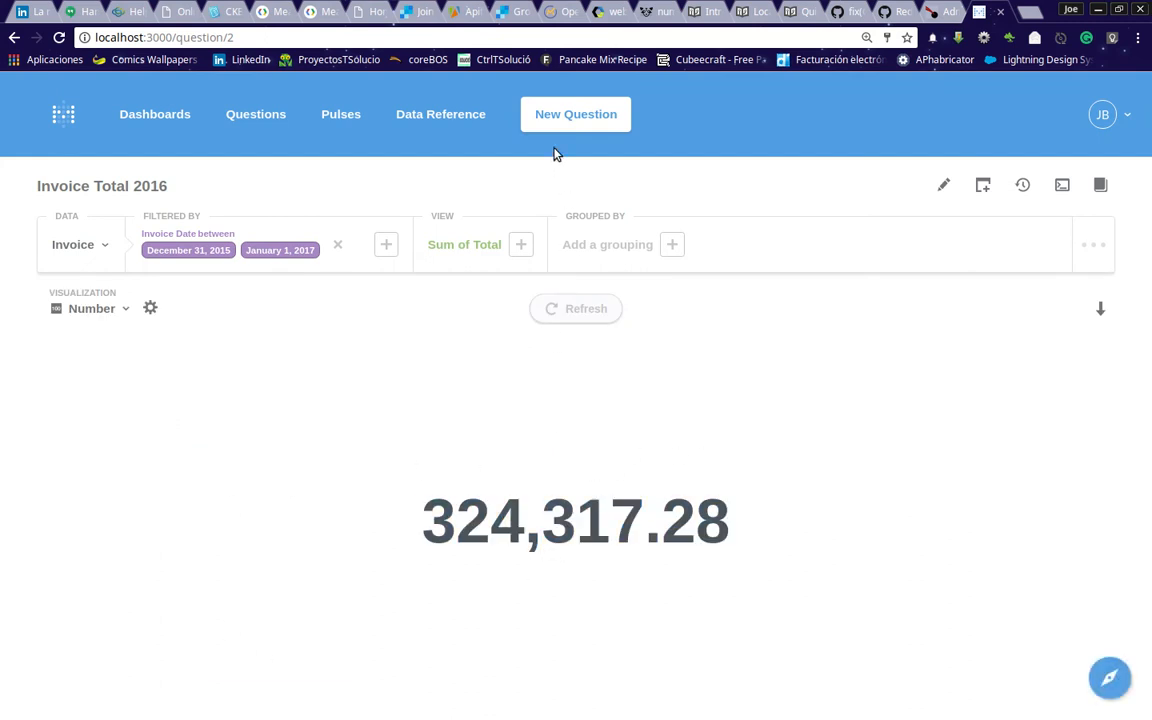
click(270, 116)
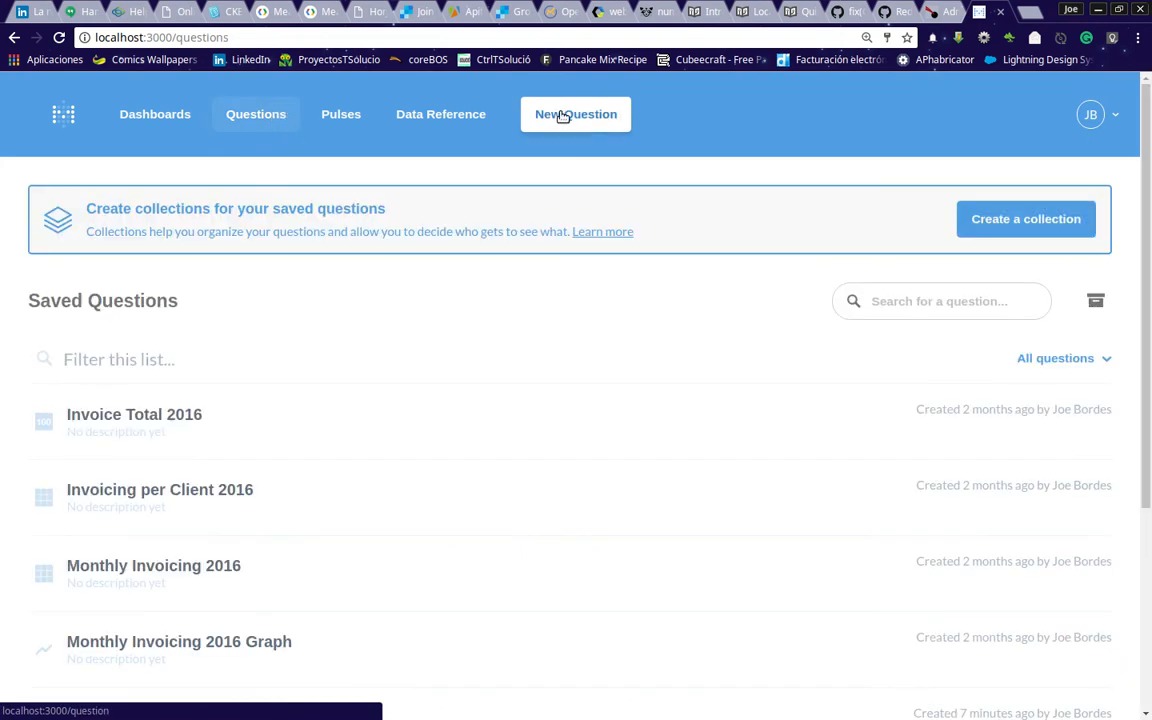
Start a new question on the coreBOS Potential table
click(563, 116)
click(178, 298)
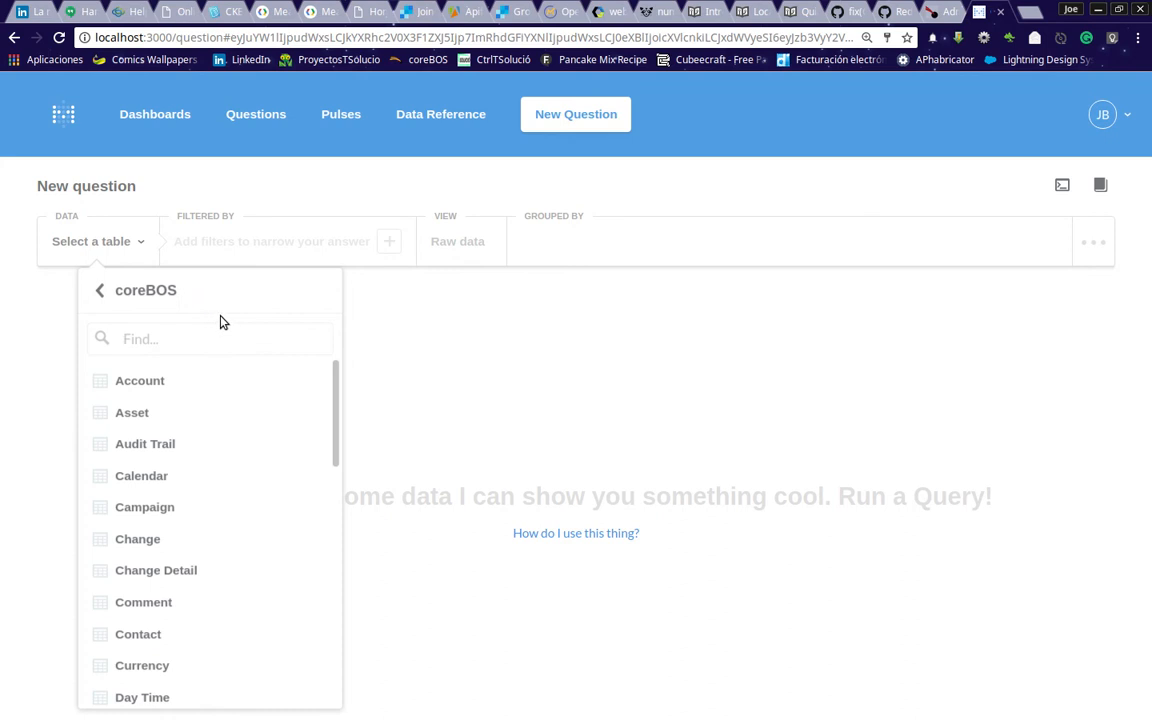
click(659, 383)
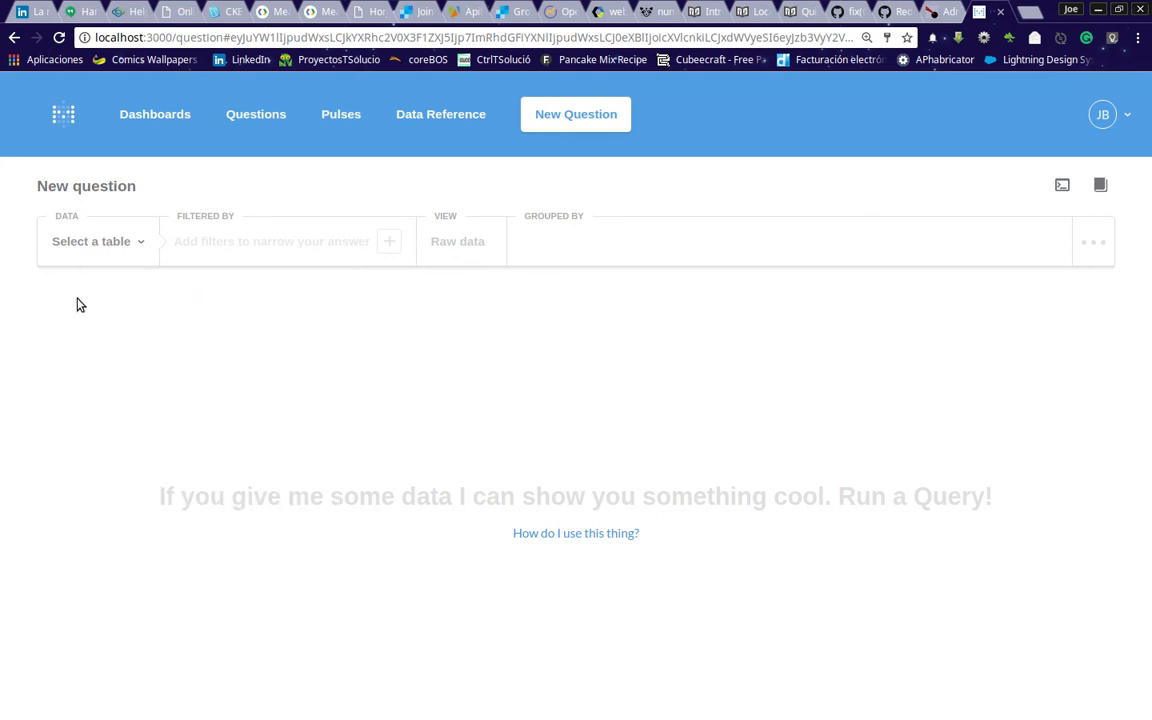
click(97, 251)
scroll(190, 612, down, 4)
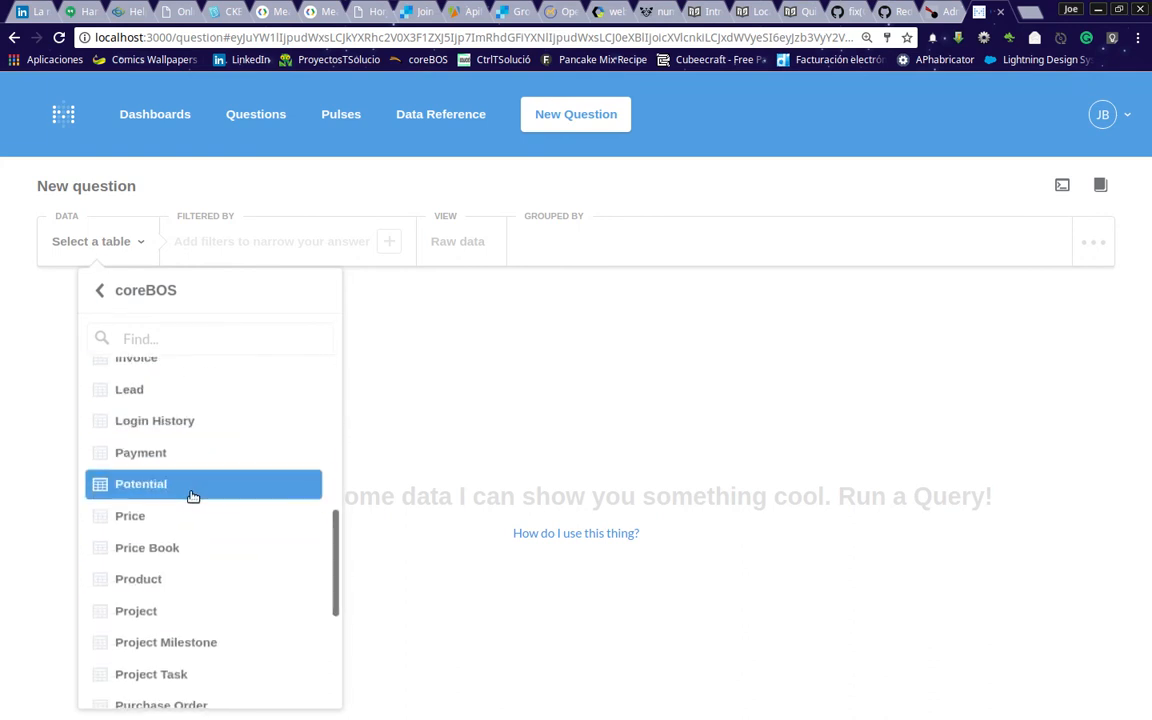
click(193, 484)
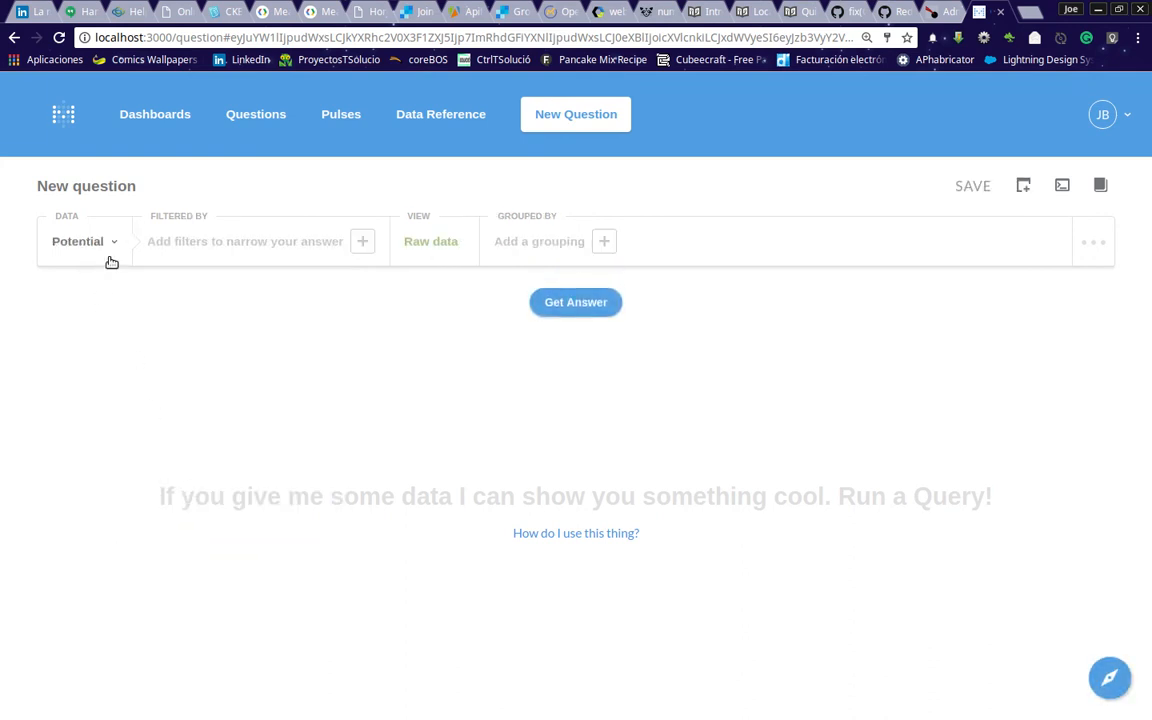
Examine the fields and related tables available for filtering the Potential question
click(288, 246)
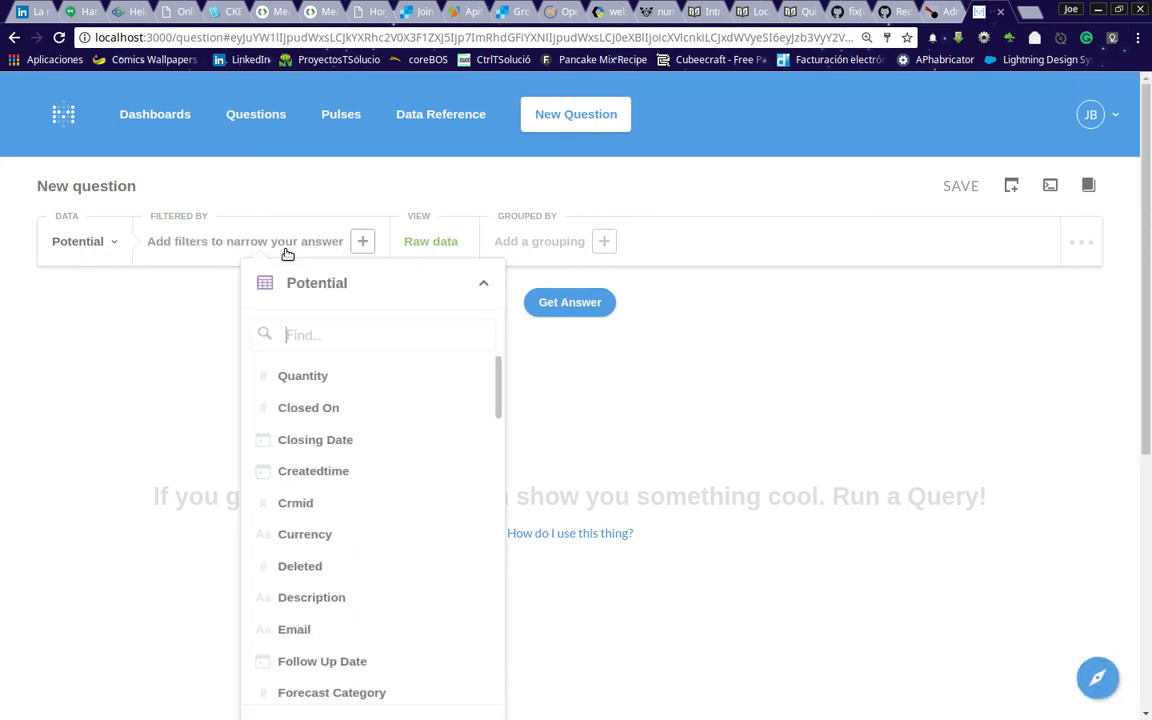
scroll(358, 497, down, 8)
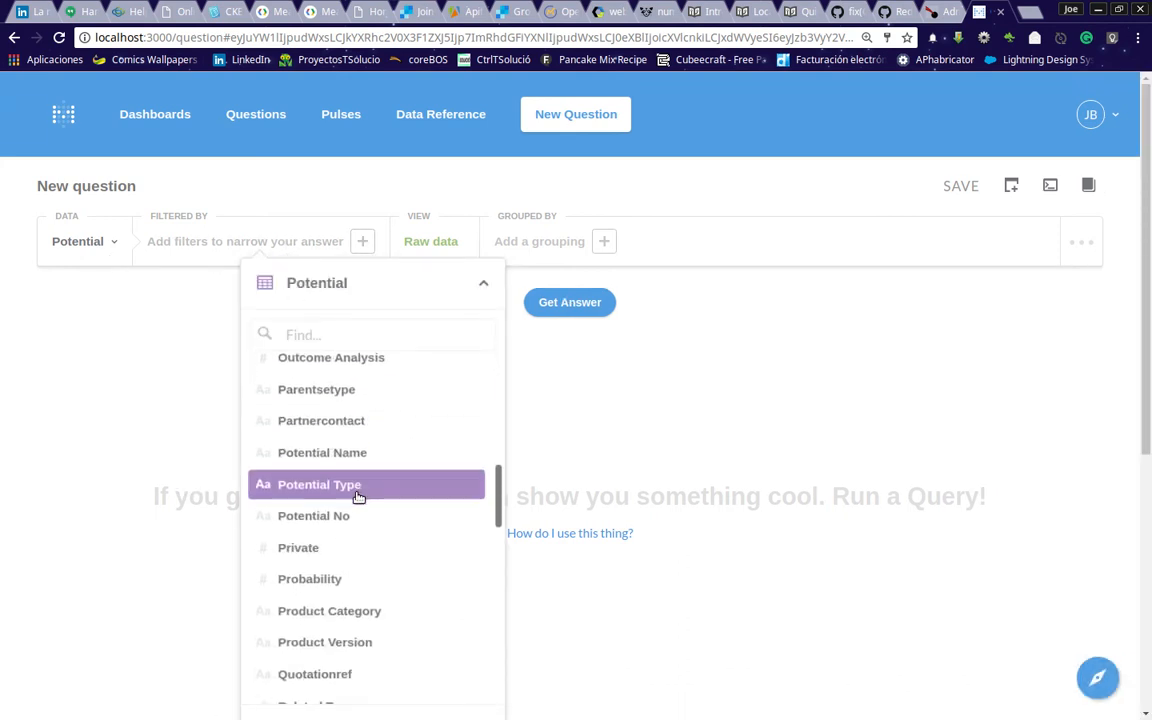
scroll(358, 497, down, 10)
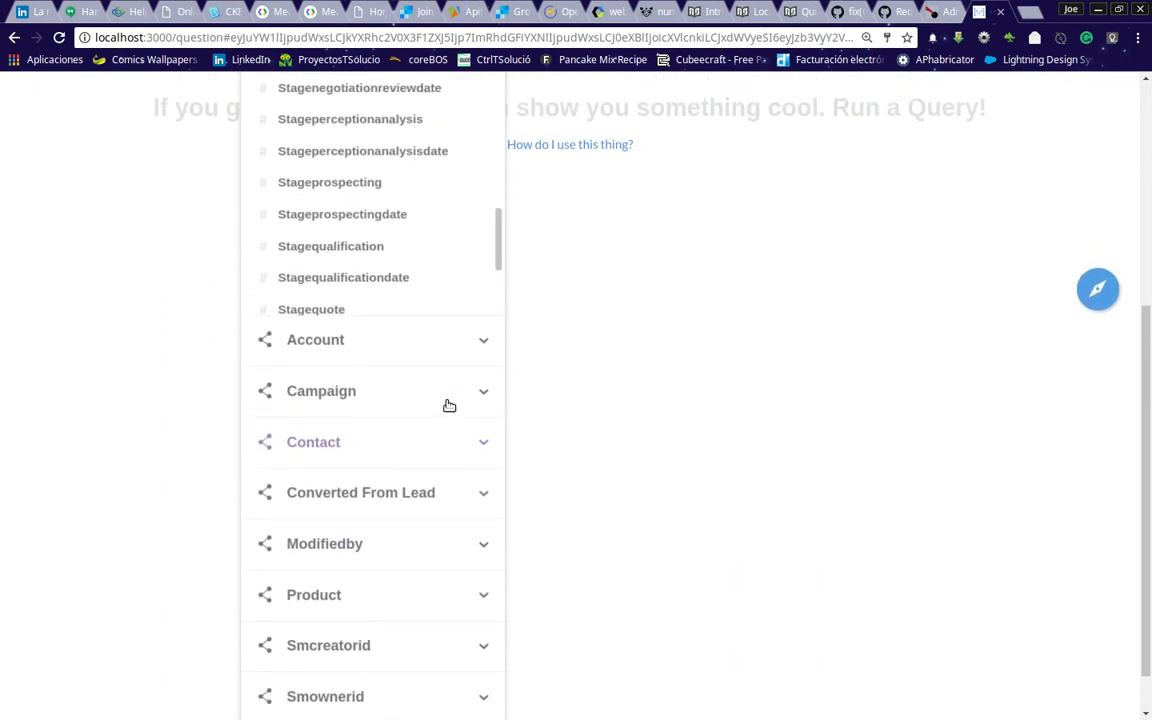
scroll(449, 405, up, 2)
scroll(449, 405, up, 5)
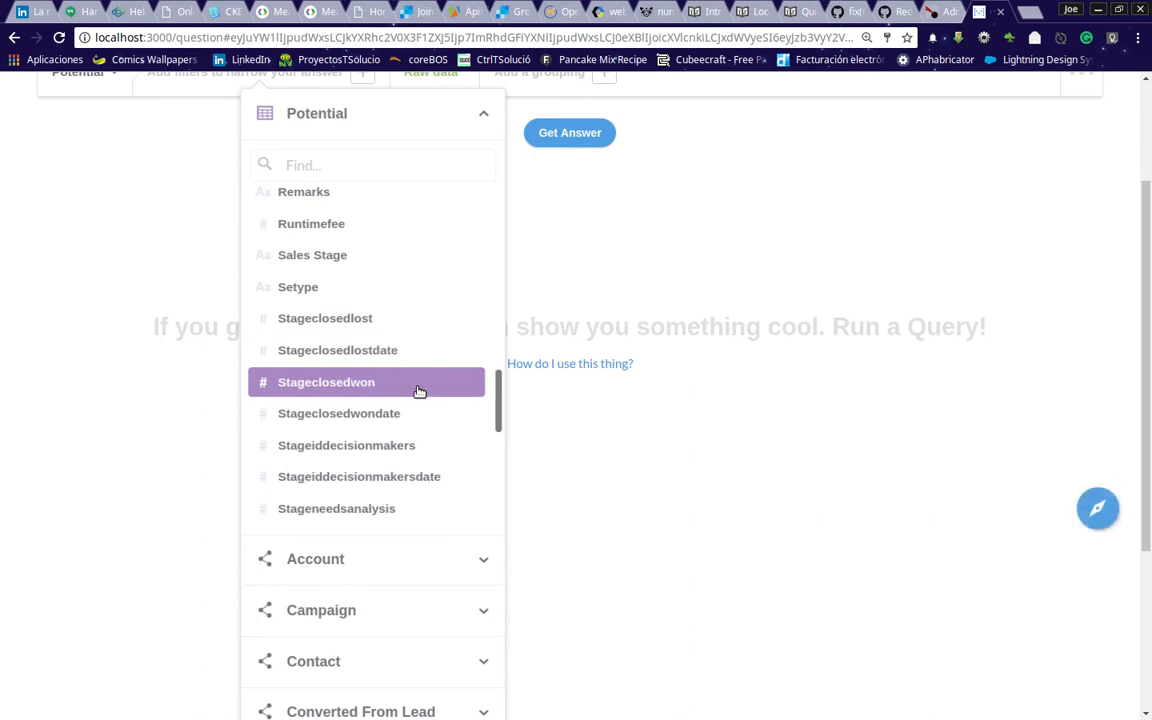
scroll(424, 457, down, 3)
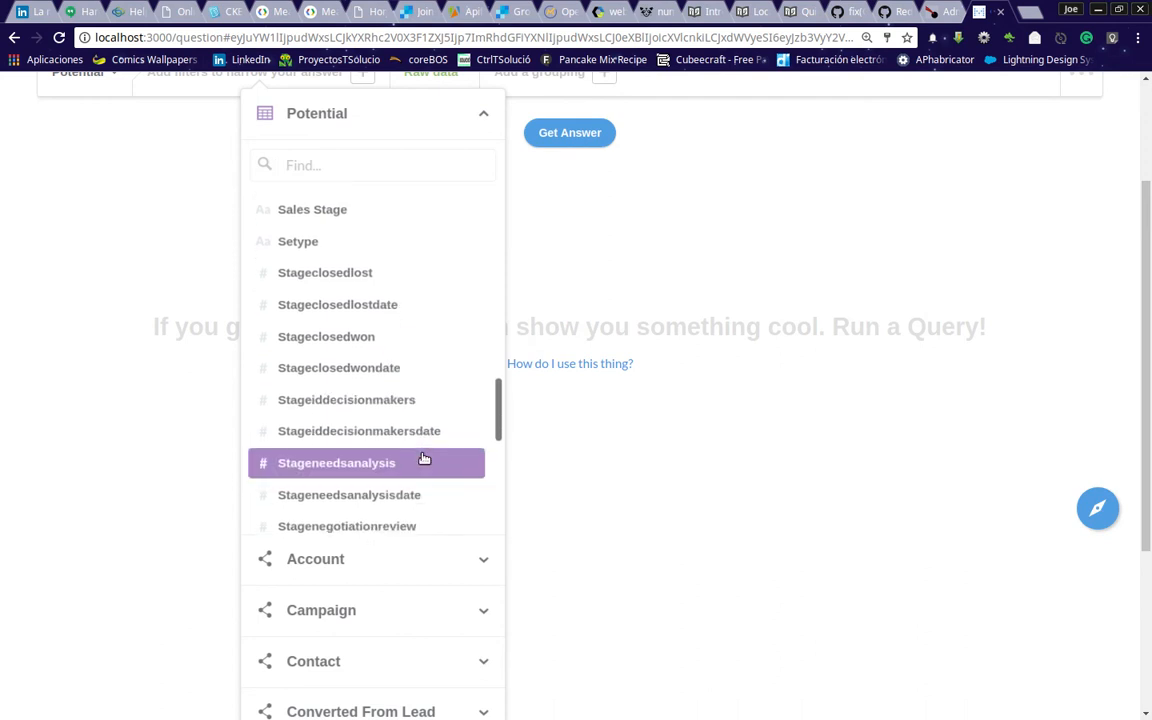
scroll(424, 457, down, 2)
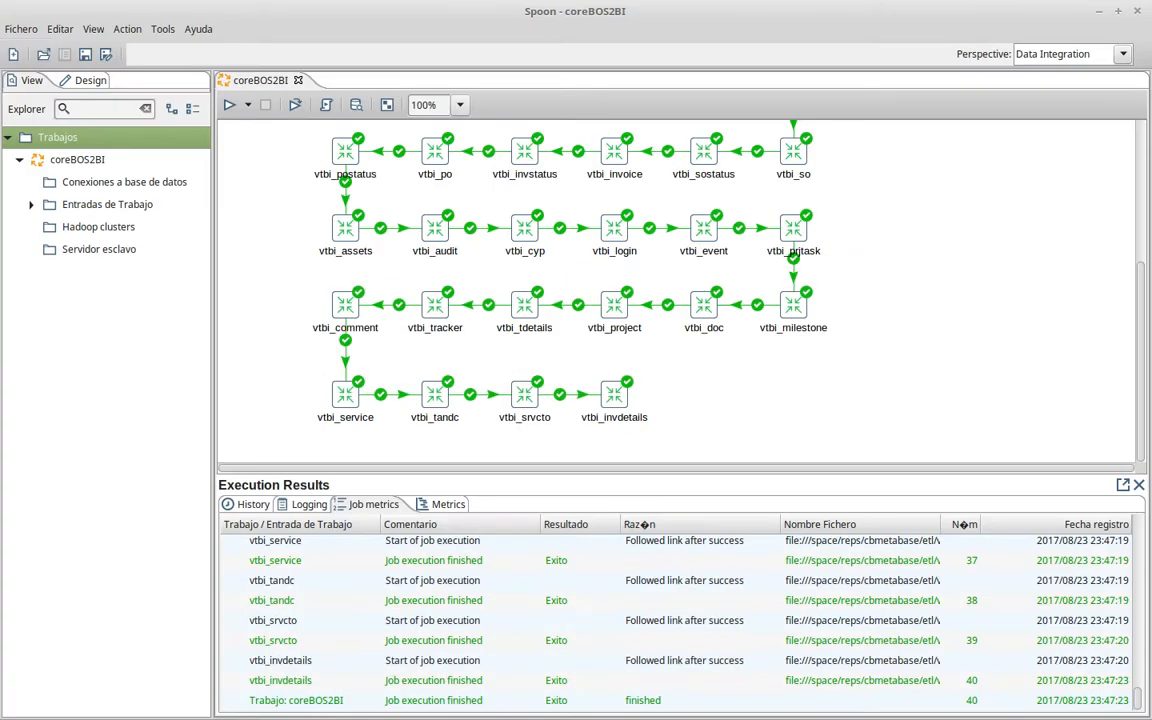
In Spoon, close the execution results, examine the full coreBOS2BI job flow and return to the browser
click(1138, 484)
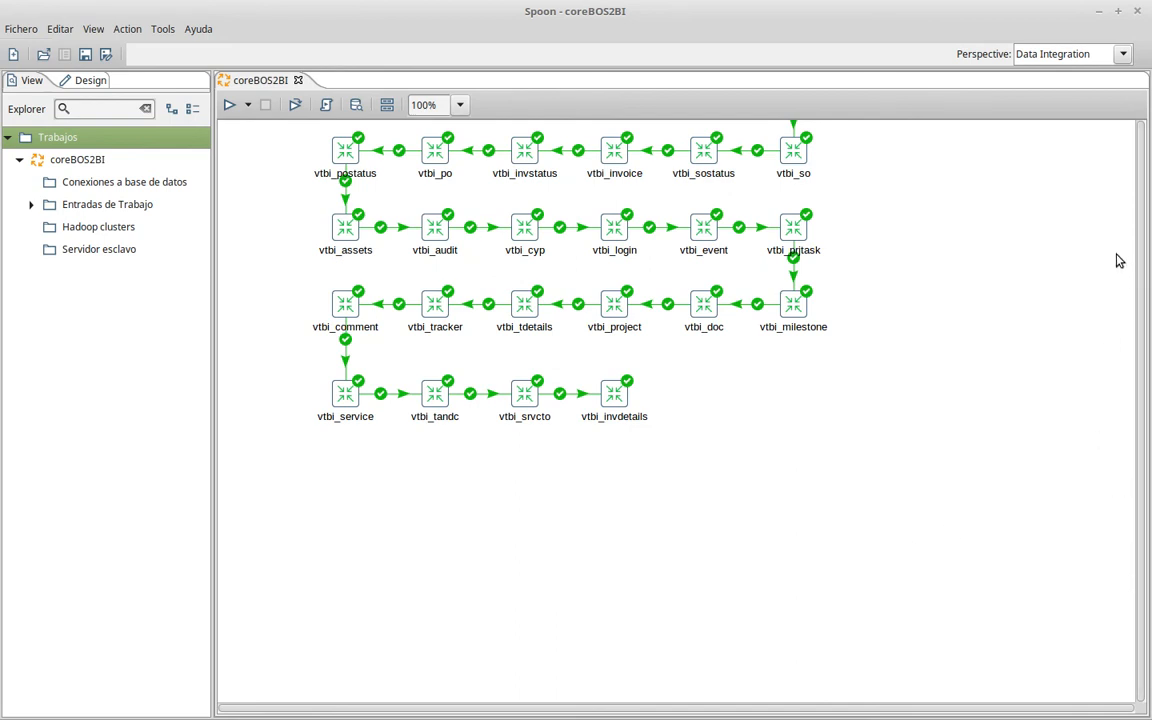
double_click(624, 8)
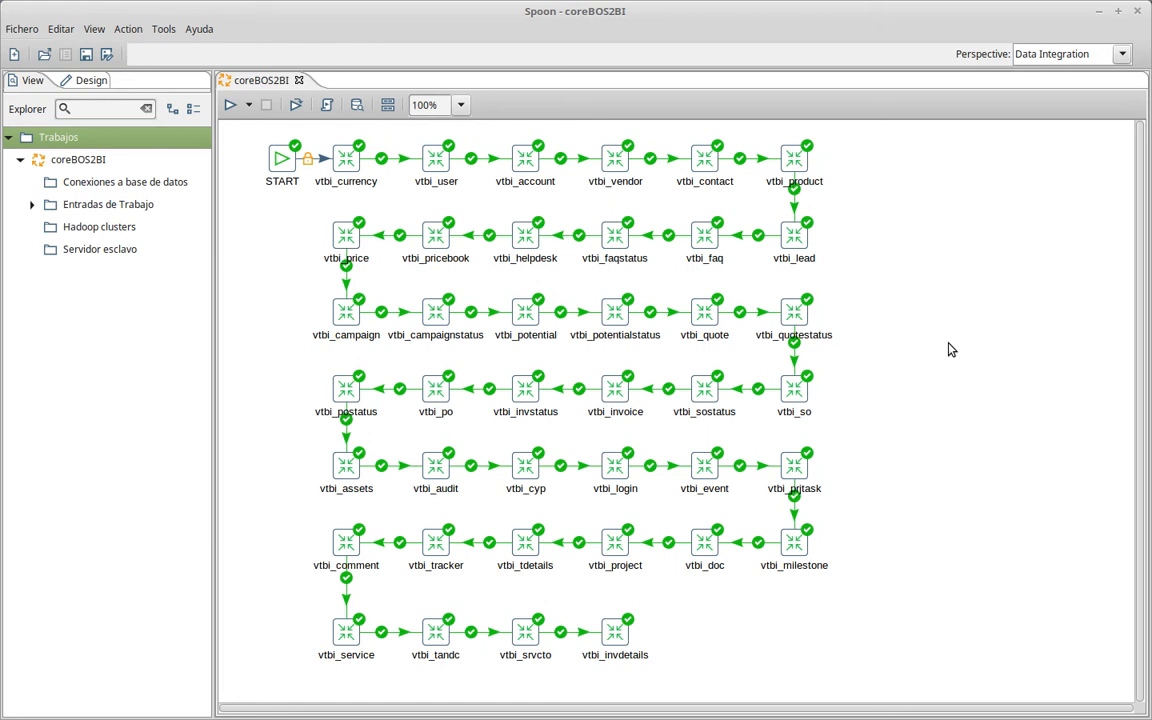
click(1097, 16)
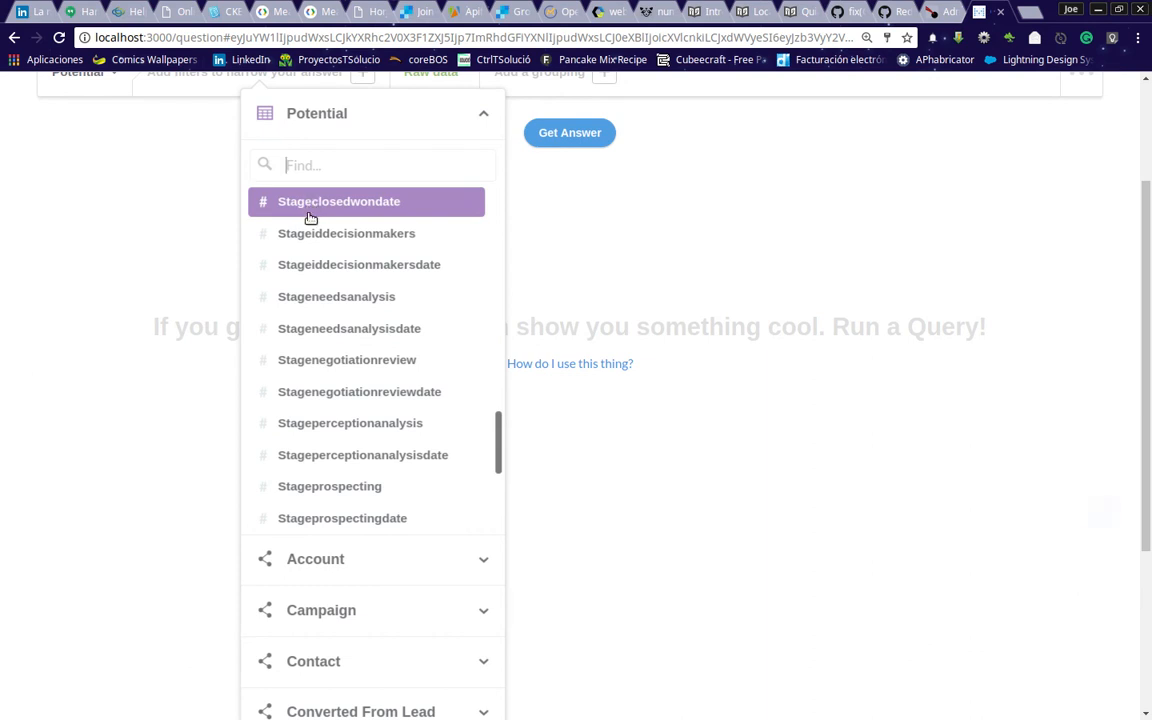
Examine the sales stage fields and their date counterparts among the Potential filter fields
scroll(361, 343, up, 1)
scroll(361, 343, up, 3)
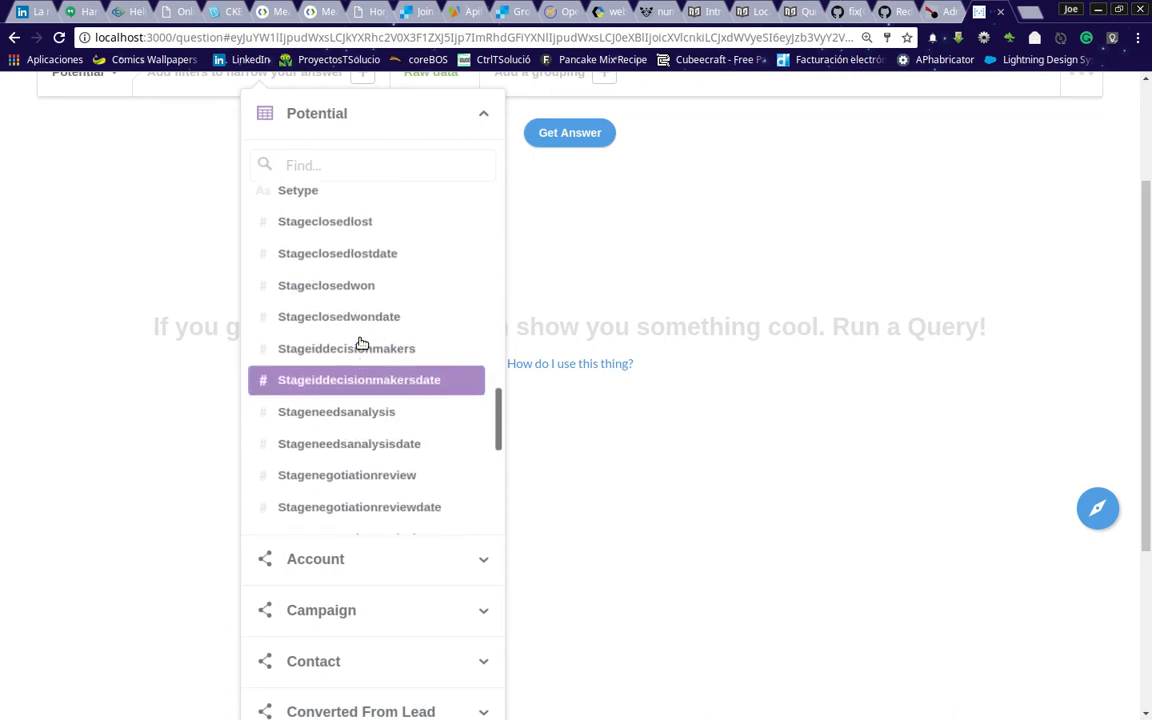
scroll(361, 343, down, 3)
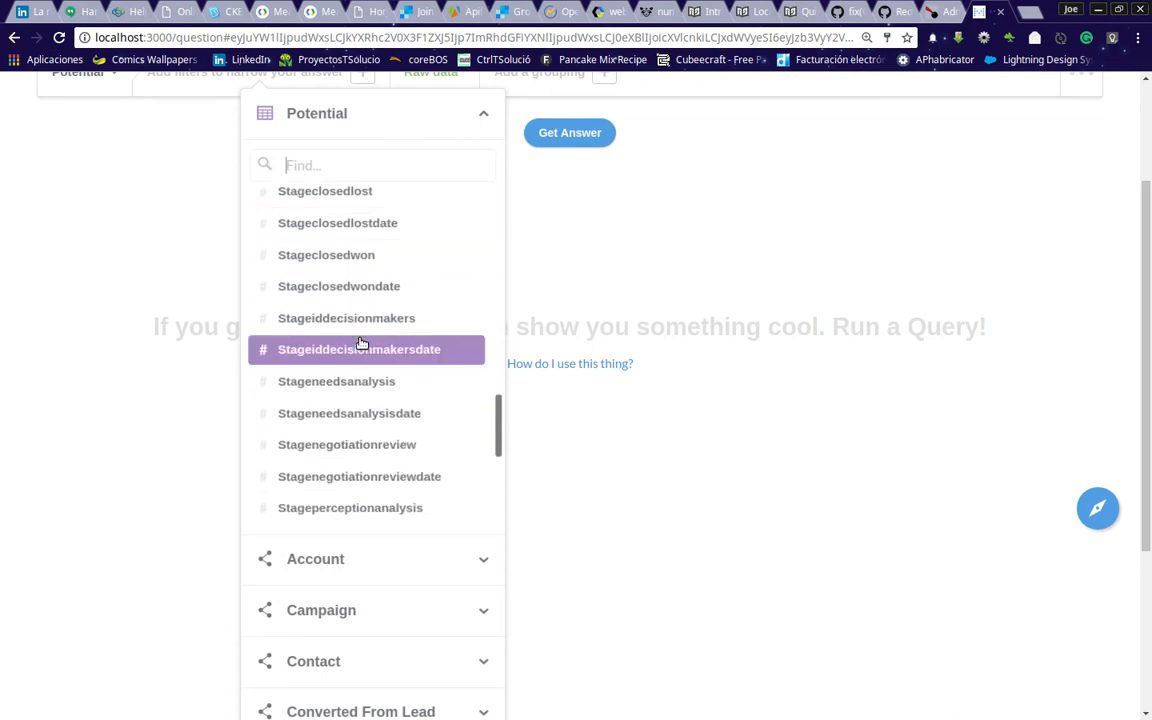
scroll(361, 343, down, 2)
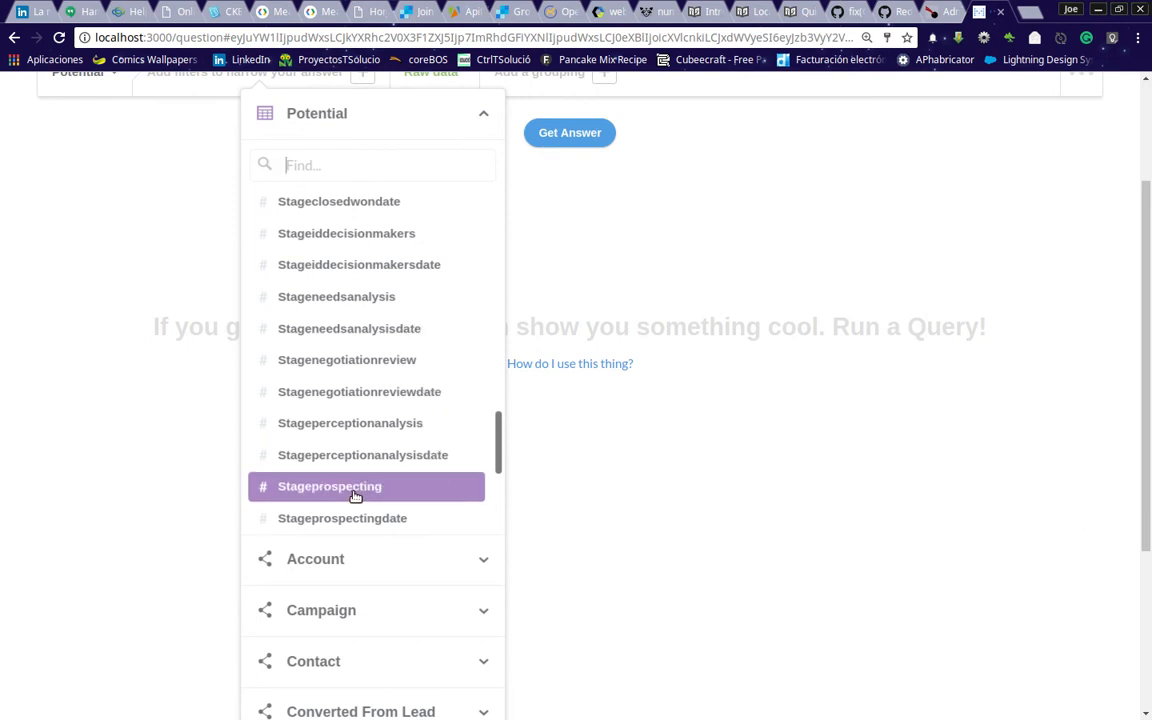
scroll(355, 496, down, 1)
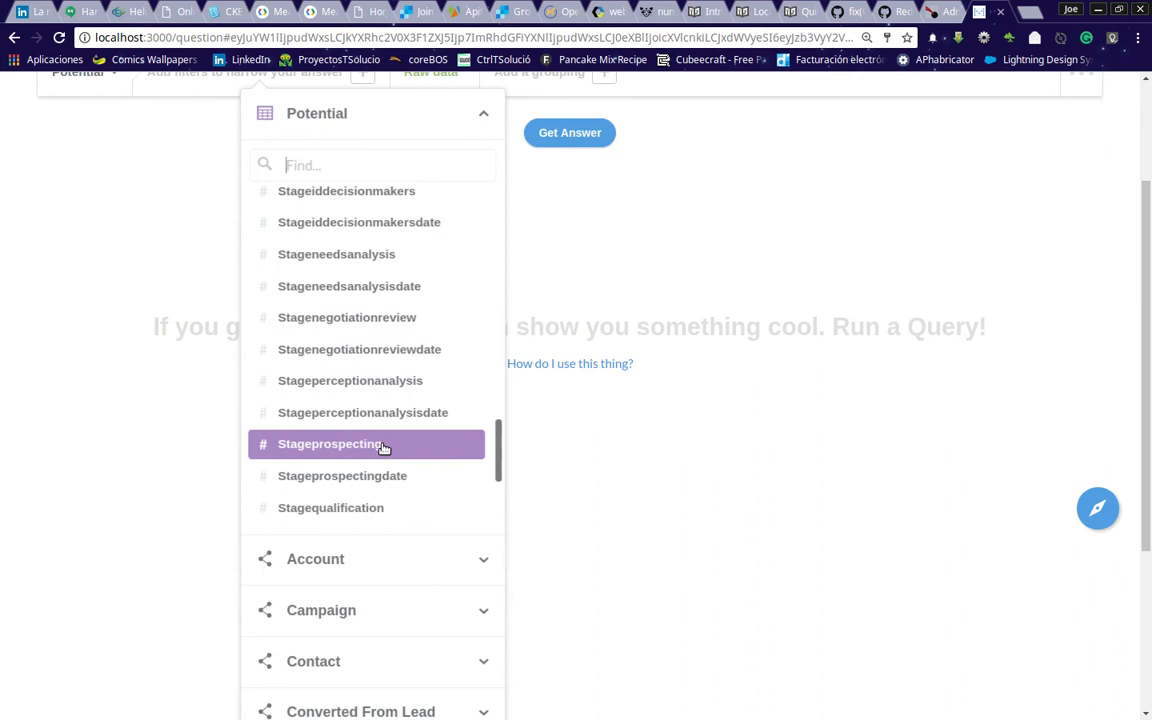
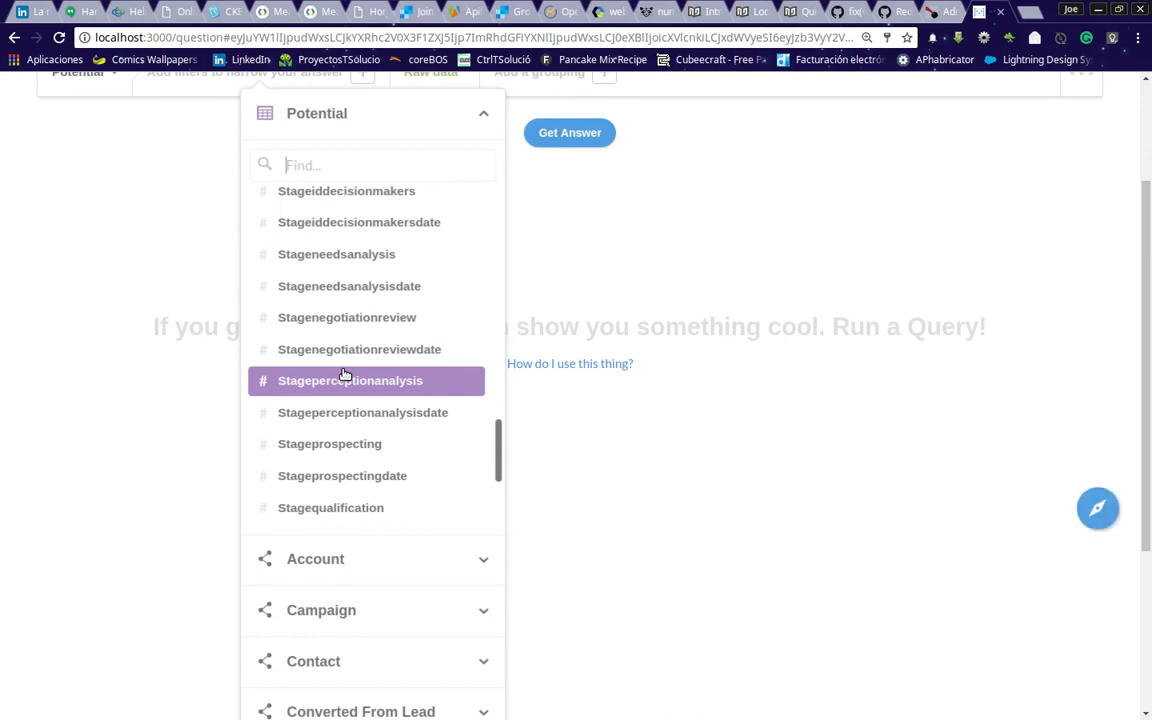
Dismiss the filter field list and run the unfiltered Potential question as raw data, without any grouping
click(734, 462)
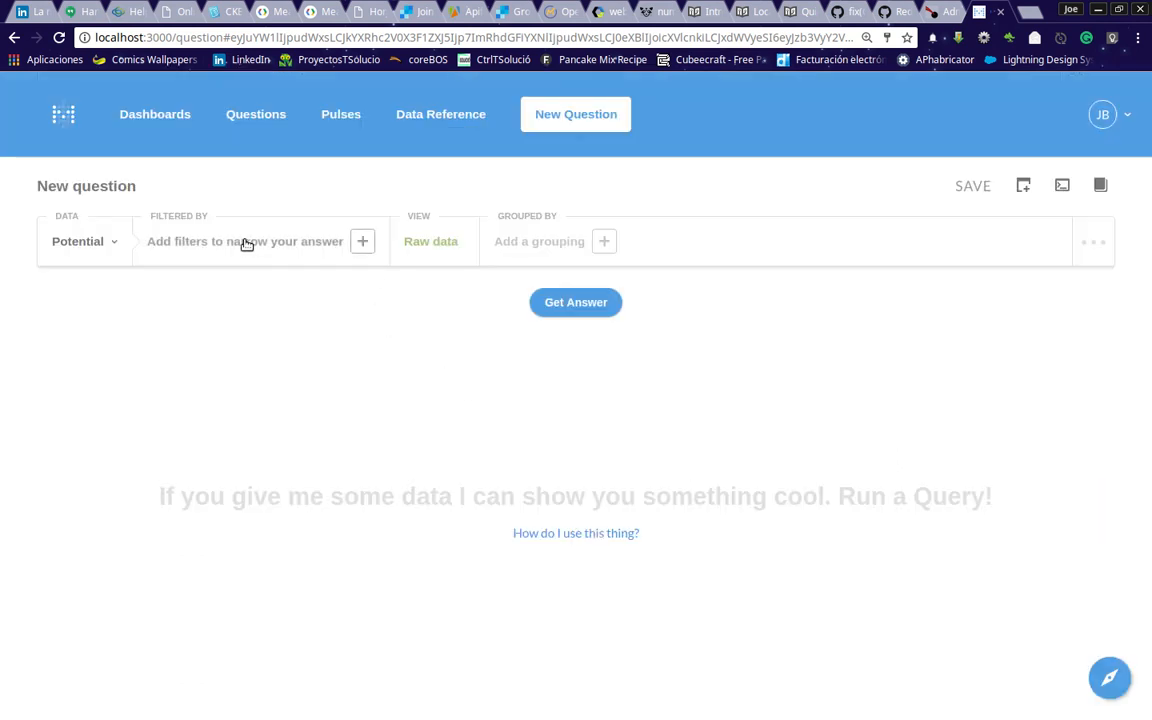
click(529, 245)
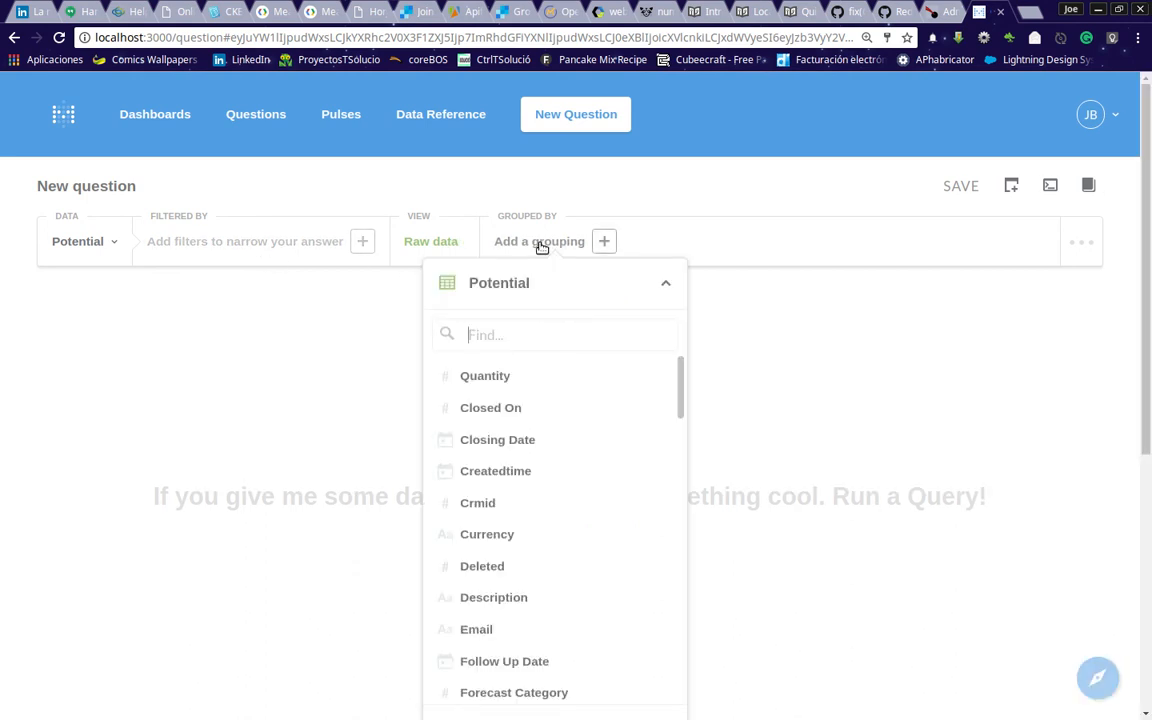
click(400, 365)
click(604, 303)
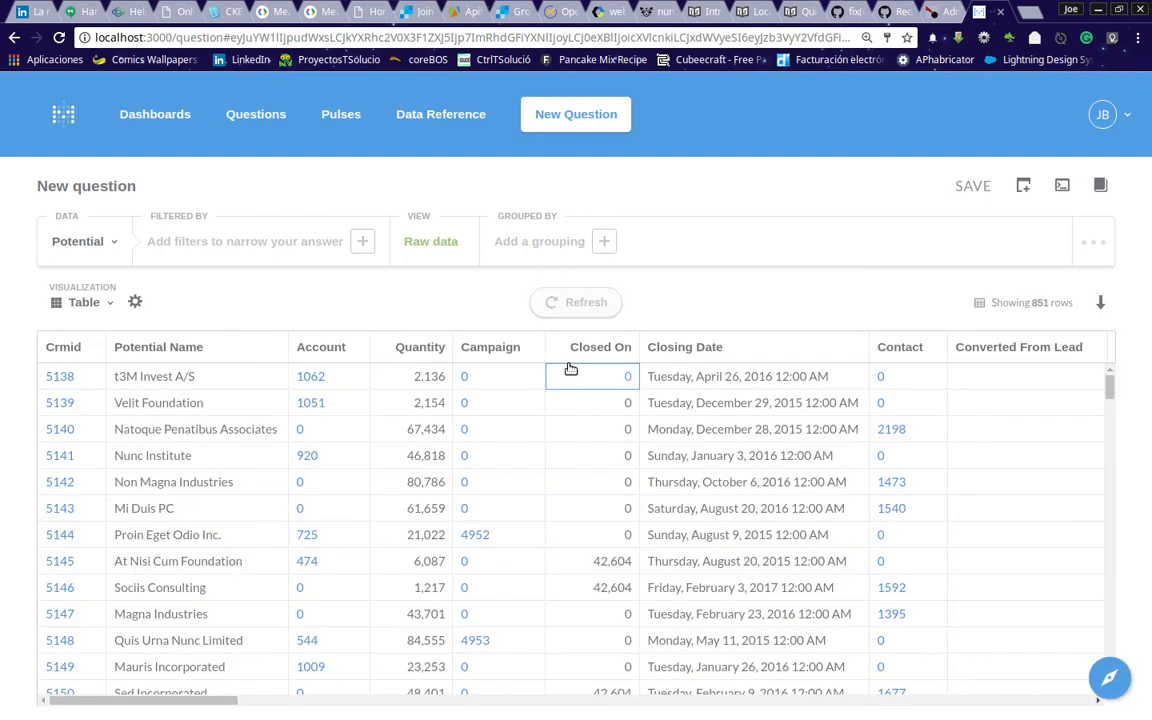
Examine the sales stage columns and their date counterparts in the Potential results, from Stageclosedlost to Stageperceptionanalysisdate
drag(125, 703, 908, 717)
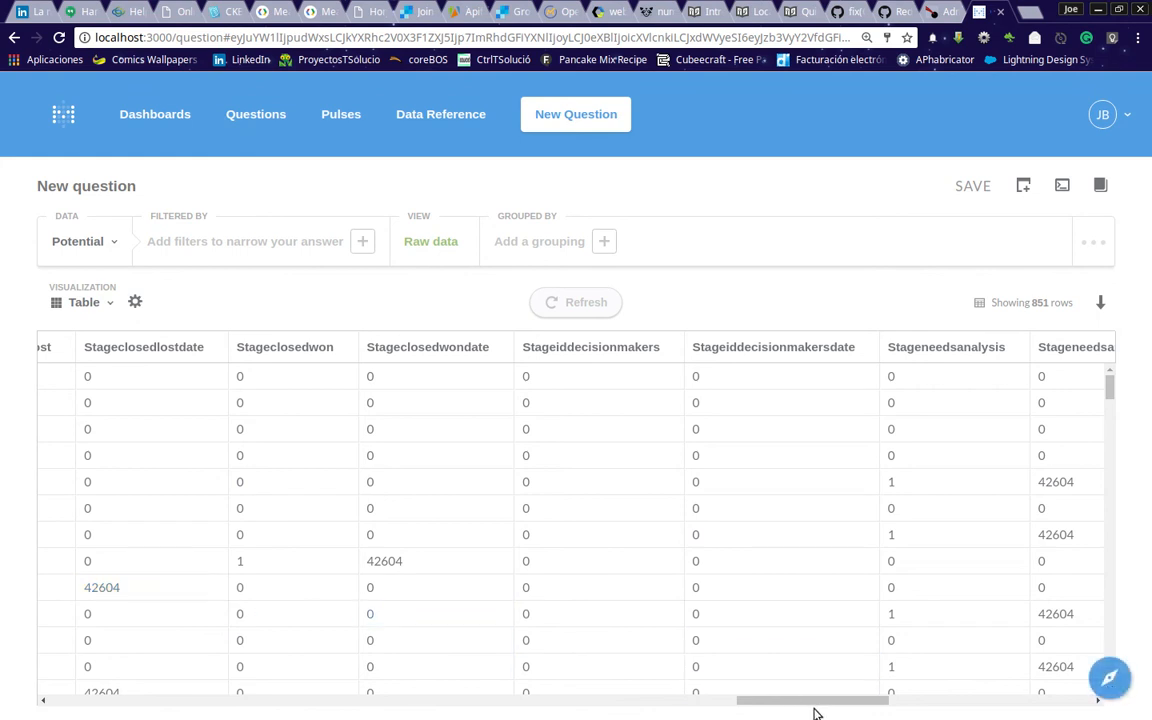
drag(812, 705, 783, 707)
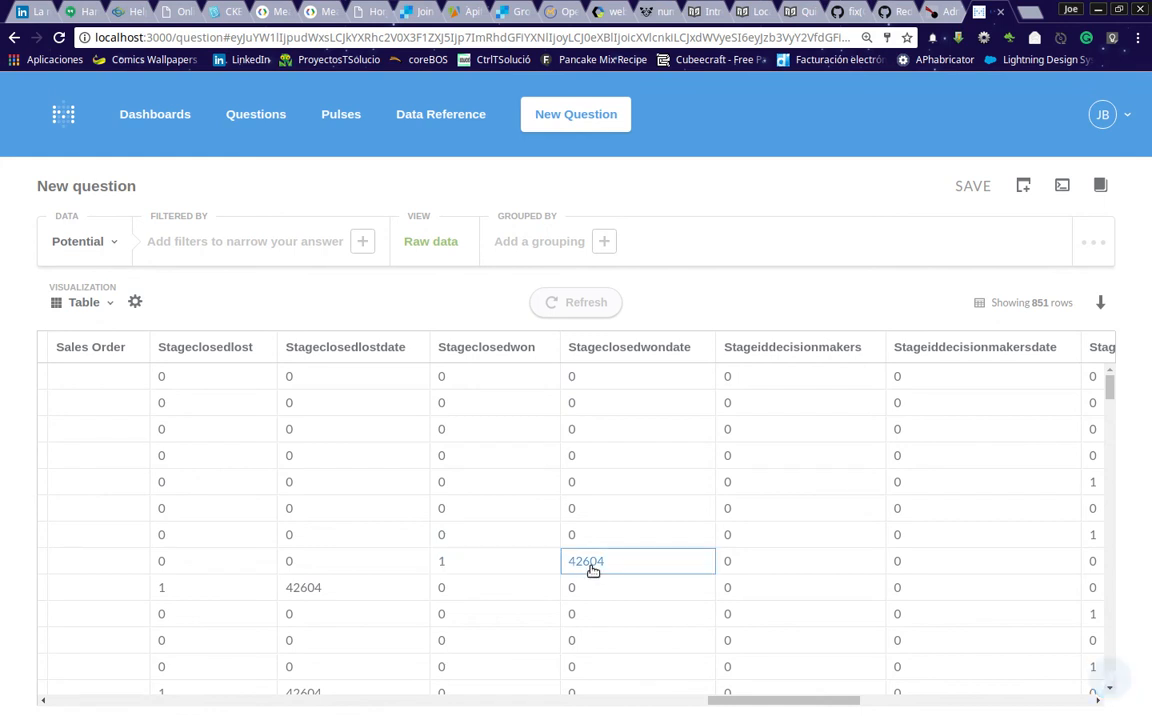
drag(801, 701, 860, 704)
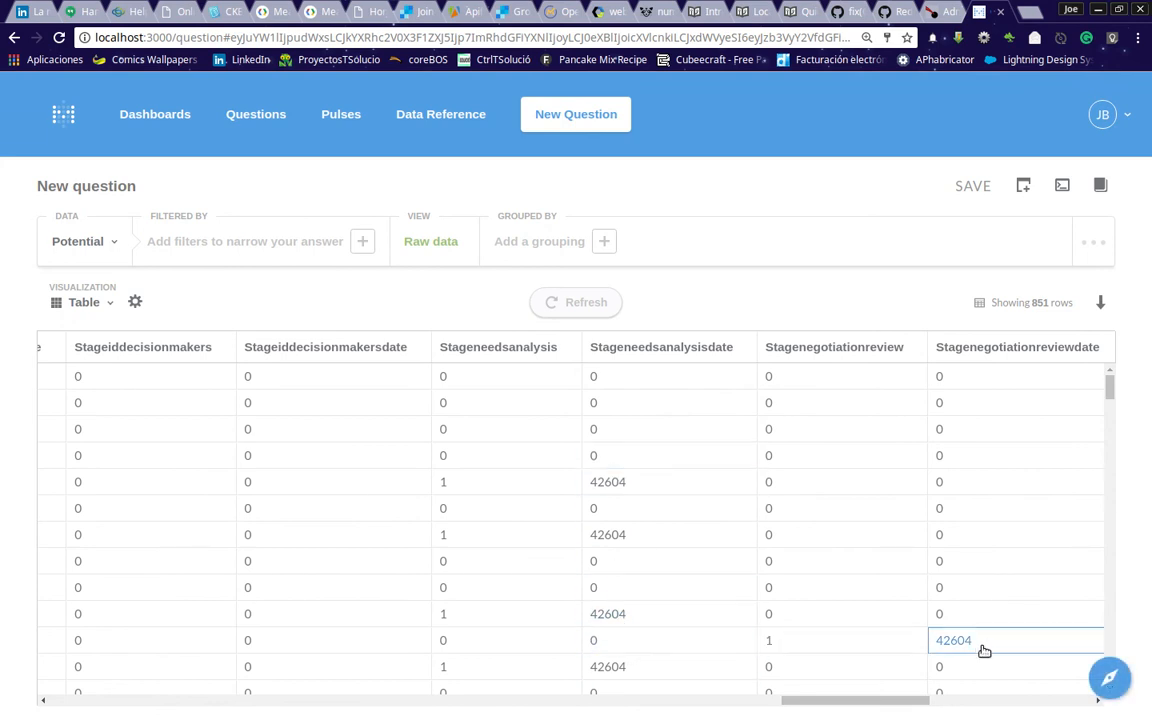
drag(857, 704, 874, 704)
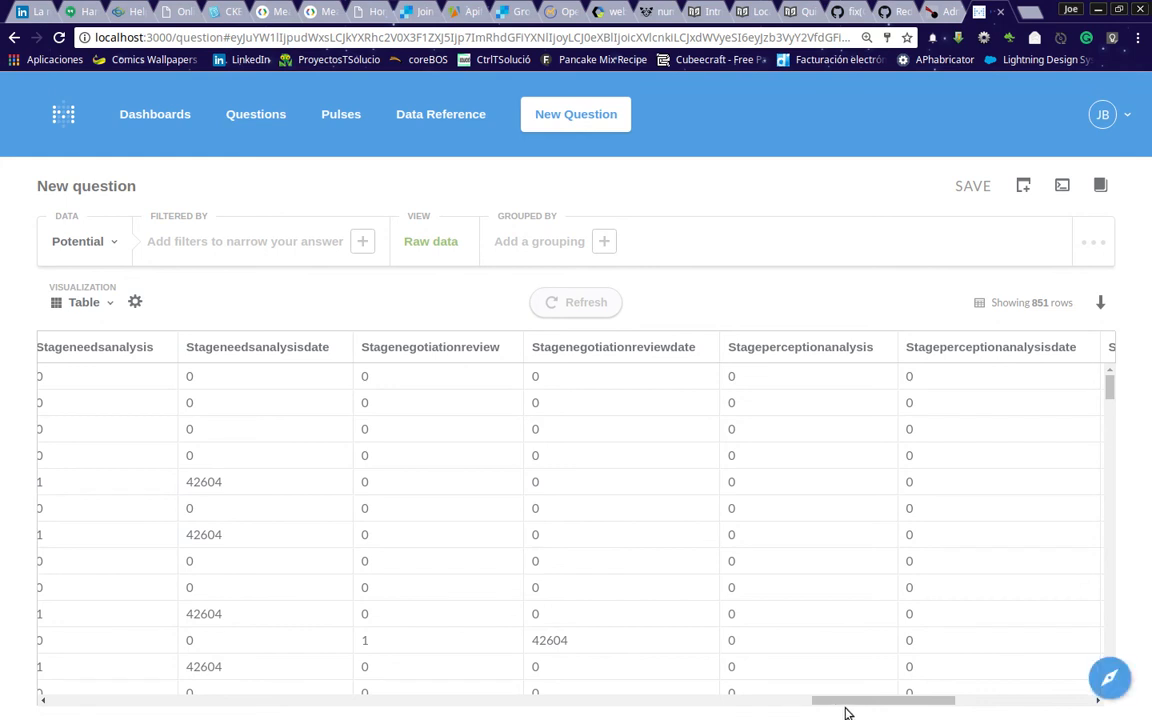
mouse_move(859, 699)
mouse_down()
mouse_move(1075, 700)
mouse_move(854, 704)
mouse_up()
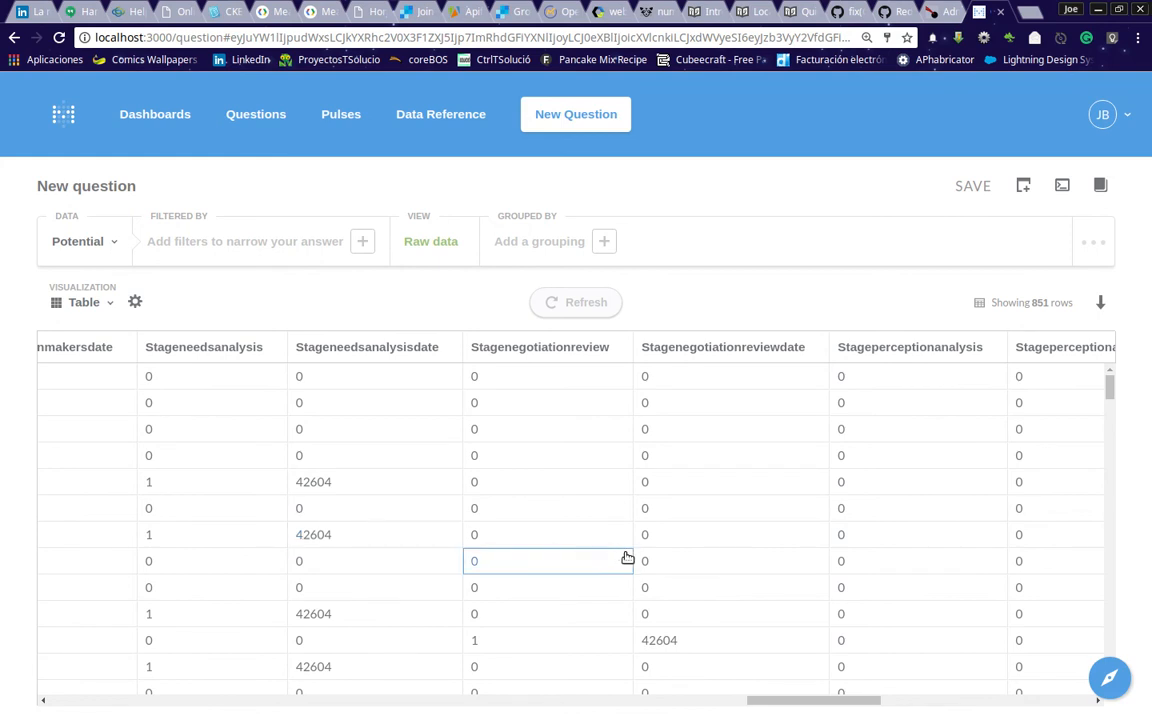
click(88, 245)
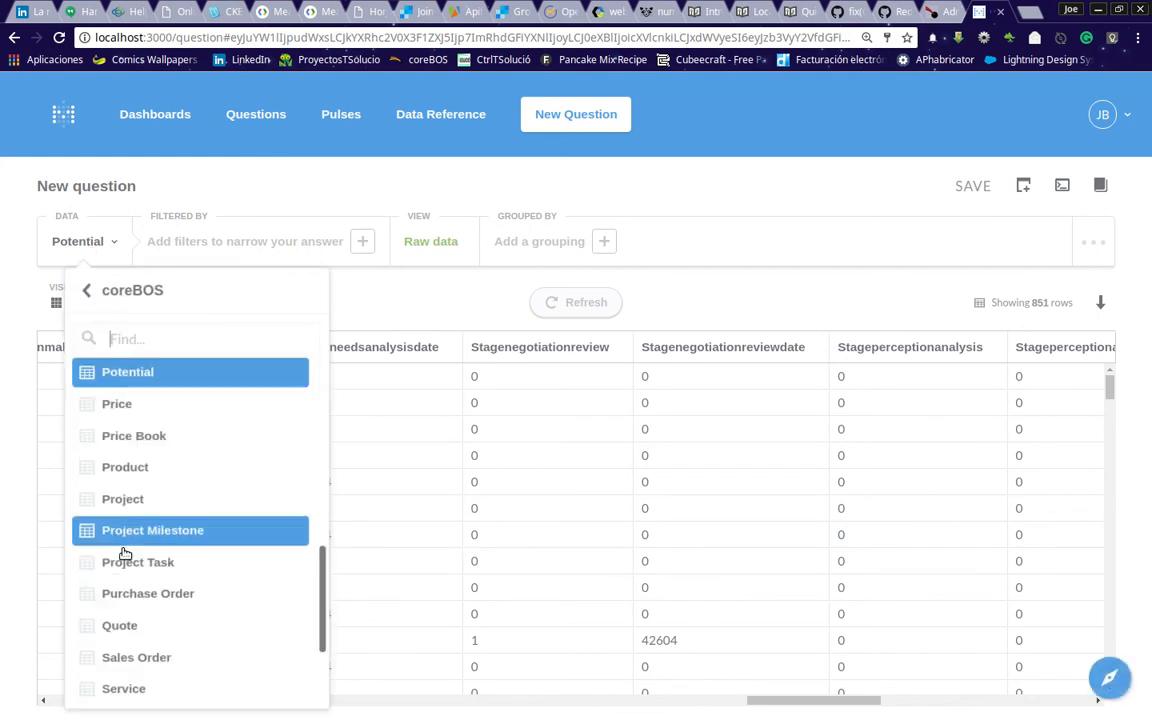
scroll(125, 554, down, 3)
click(424, 308)
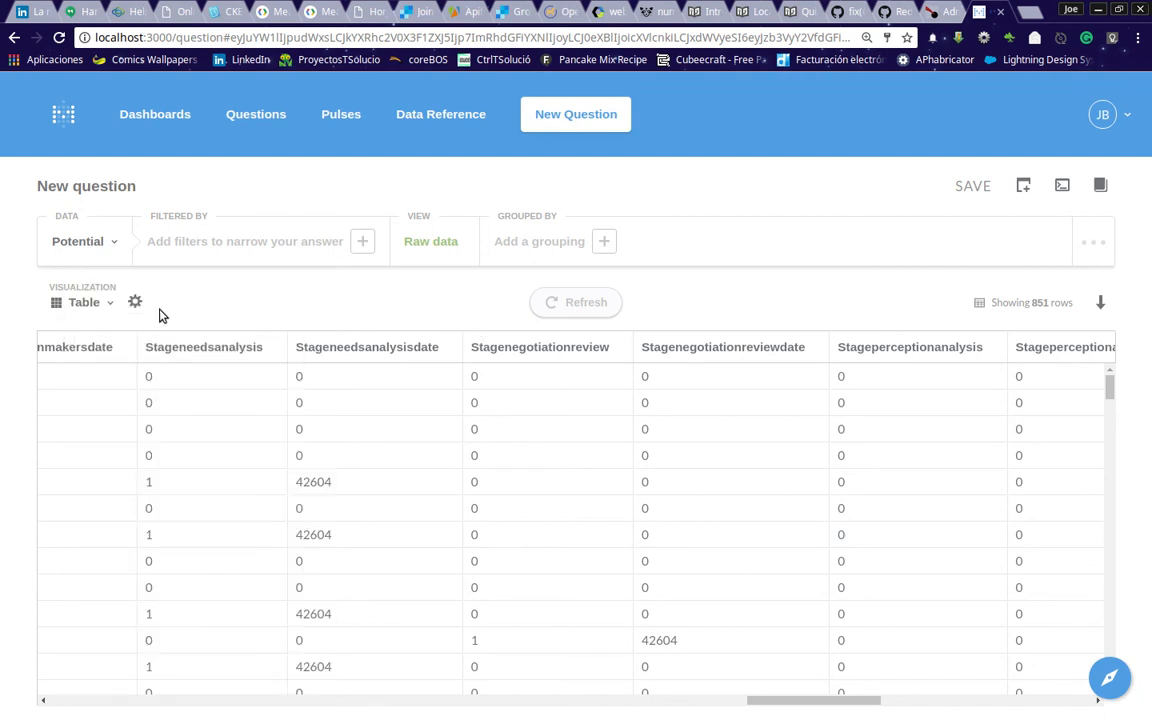
Try to show the Potential results as a Funnel and open its field settings
click(108, 306)
scroll(123, 535, down, 2)
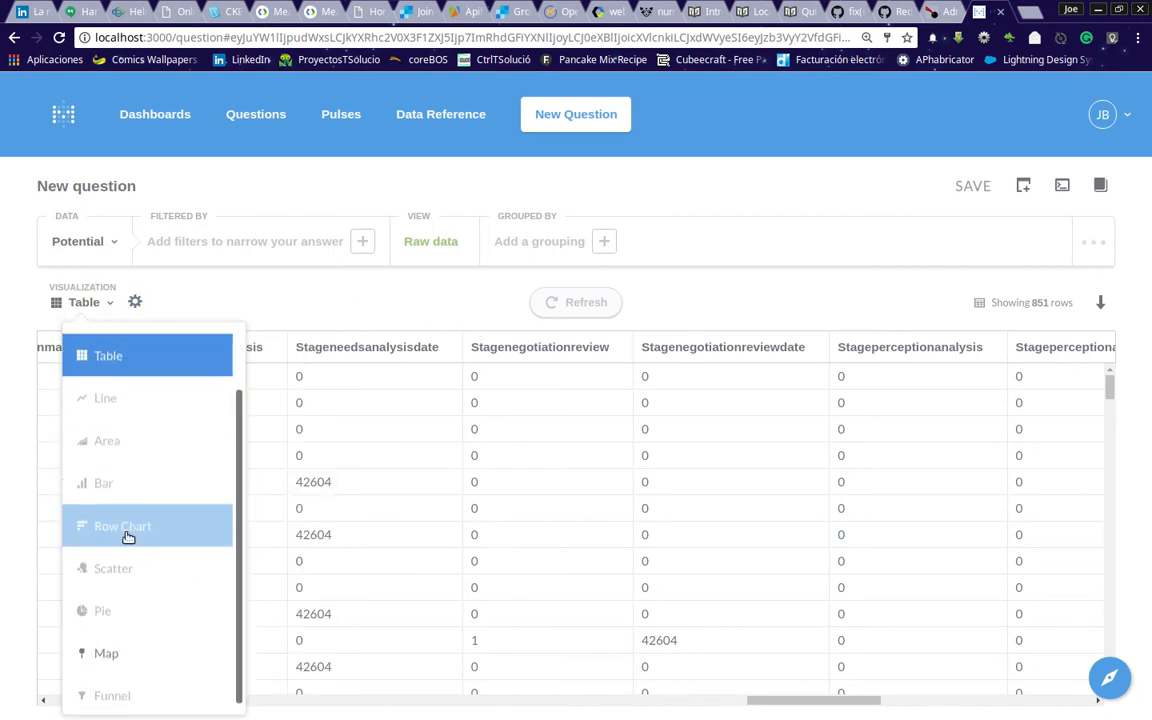
click(109, 689)
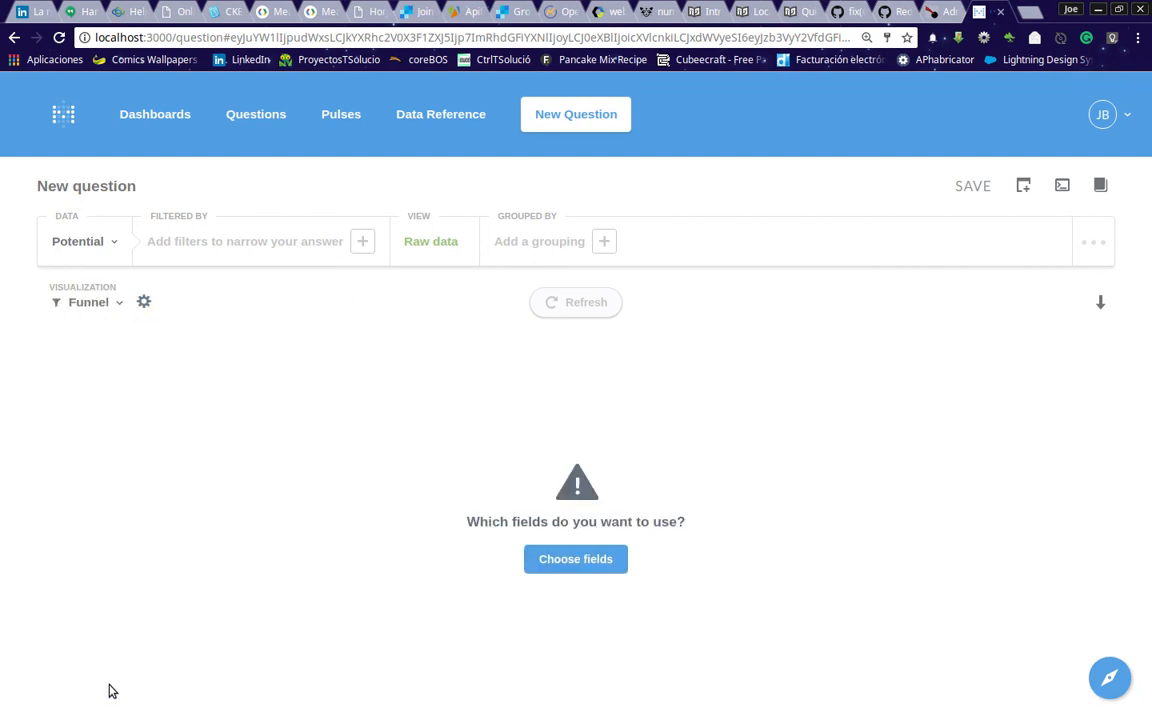
click(577, 560)
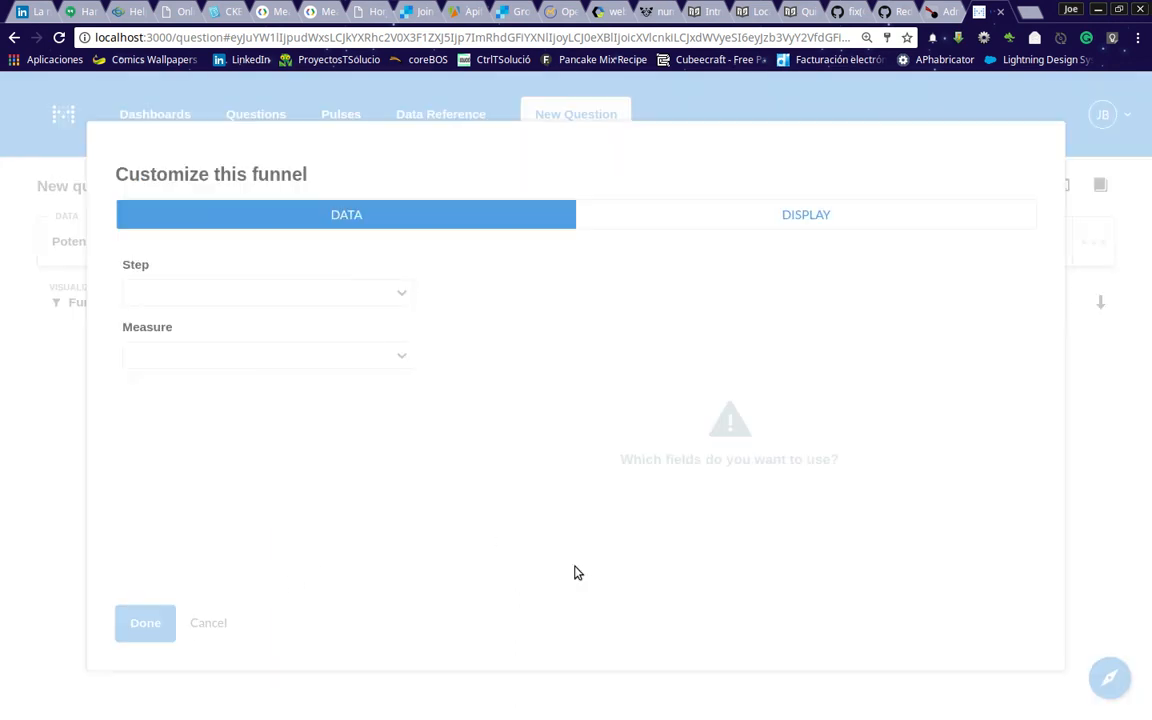
Set the funnel's step field to Sales Stage
click(387, 291)
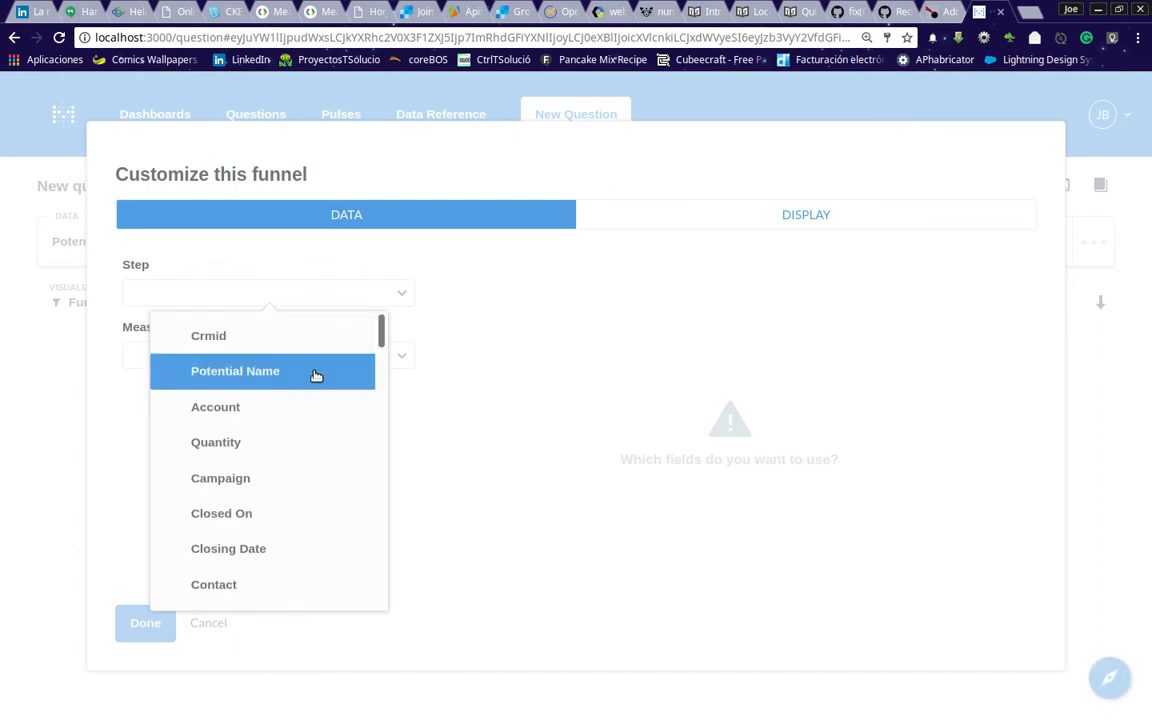
scroll(312, 400, down, 3)
scroll(308, 428, down, 9)
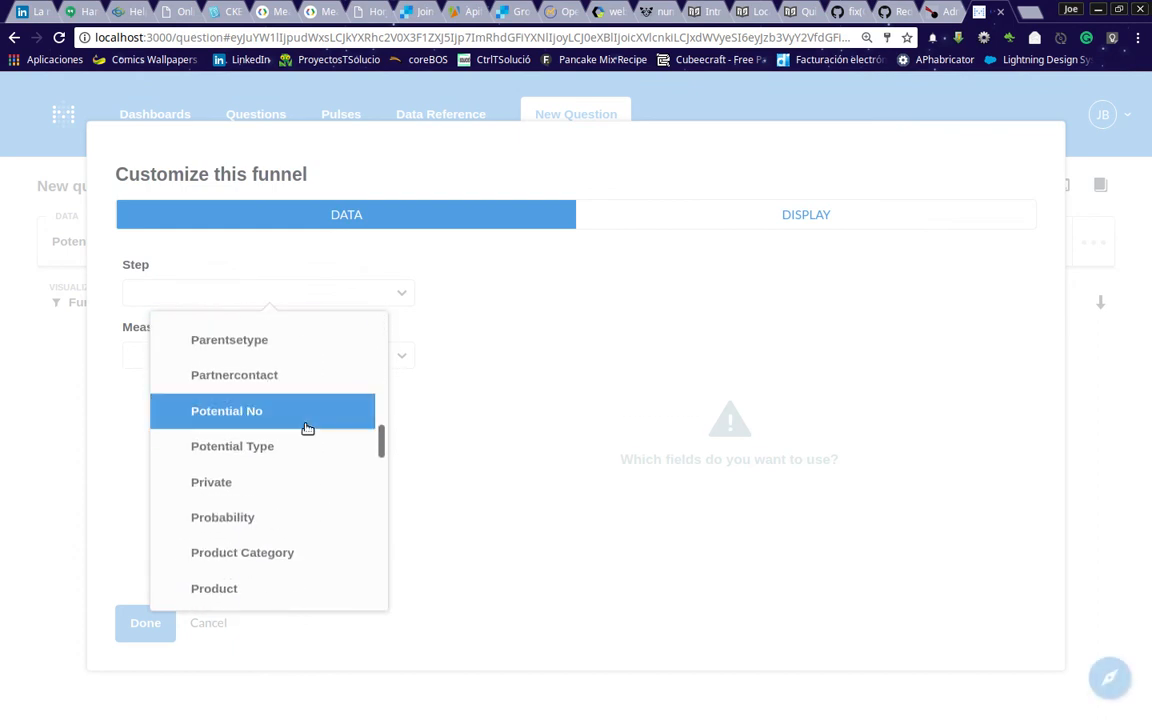
scroll(308, 428, up, 5)
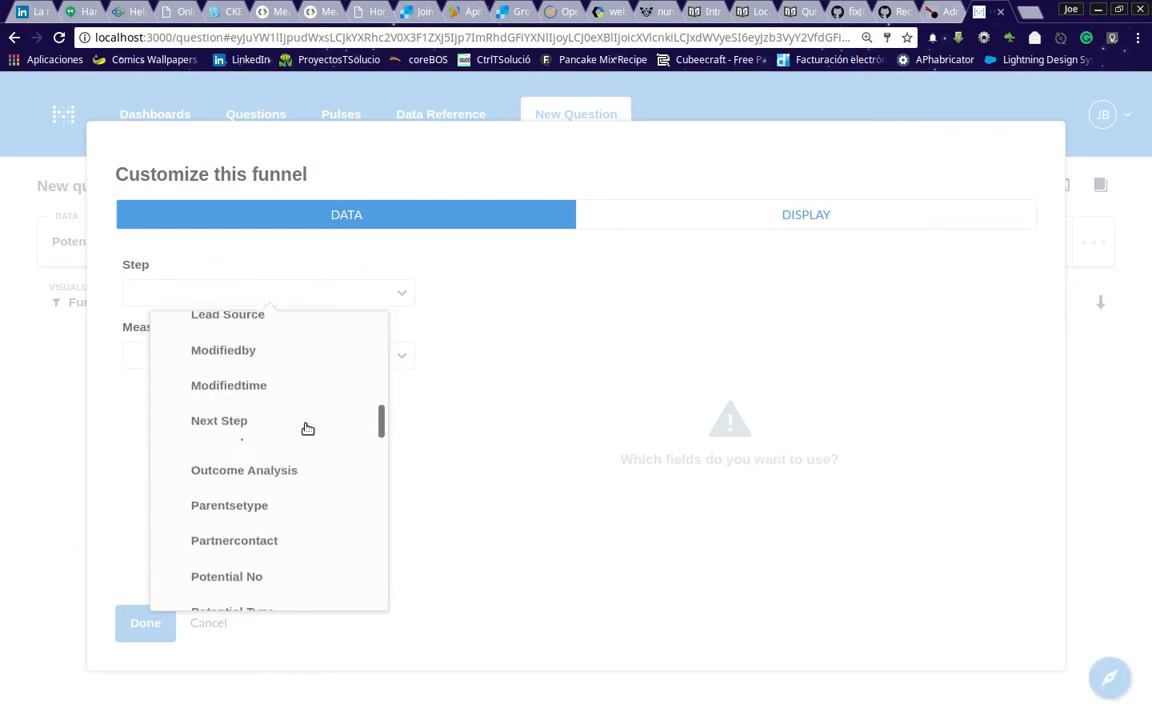
scroll(308, 428, up, 2)
scroll(307, 430, down, 8)
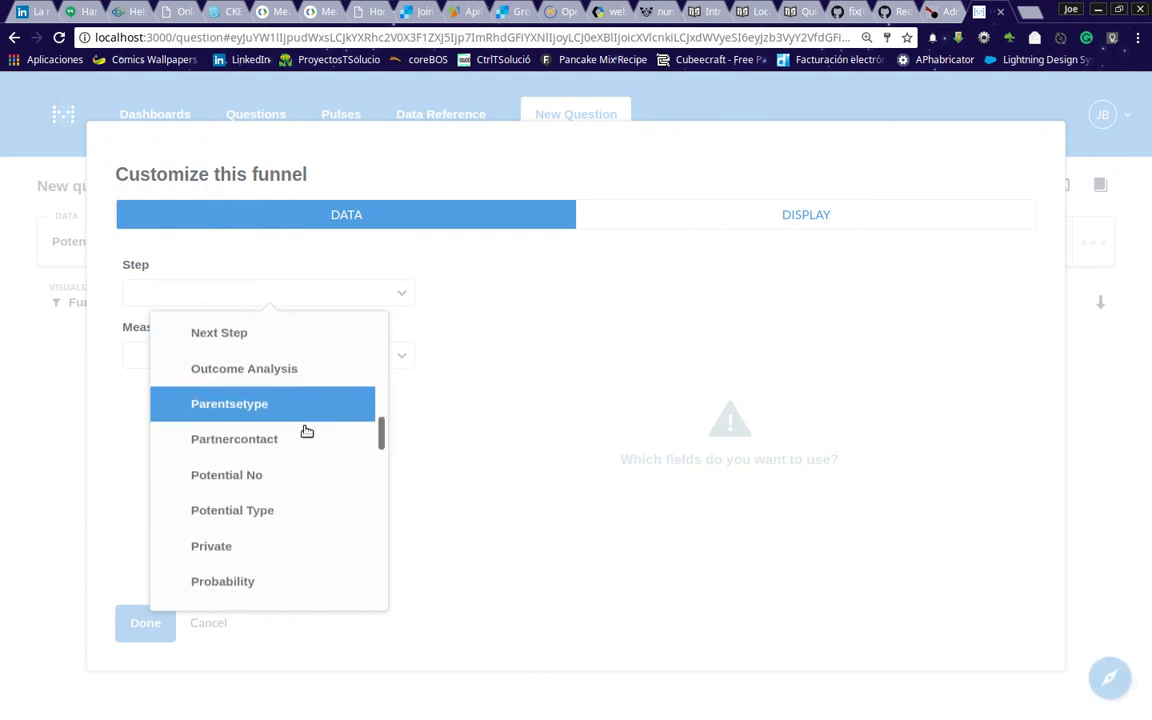
scroll(300, 415, down, 1)
scroll(295, 398, up, 2)
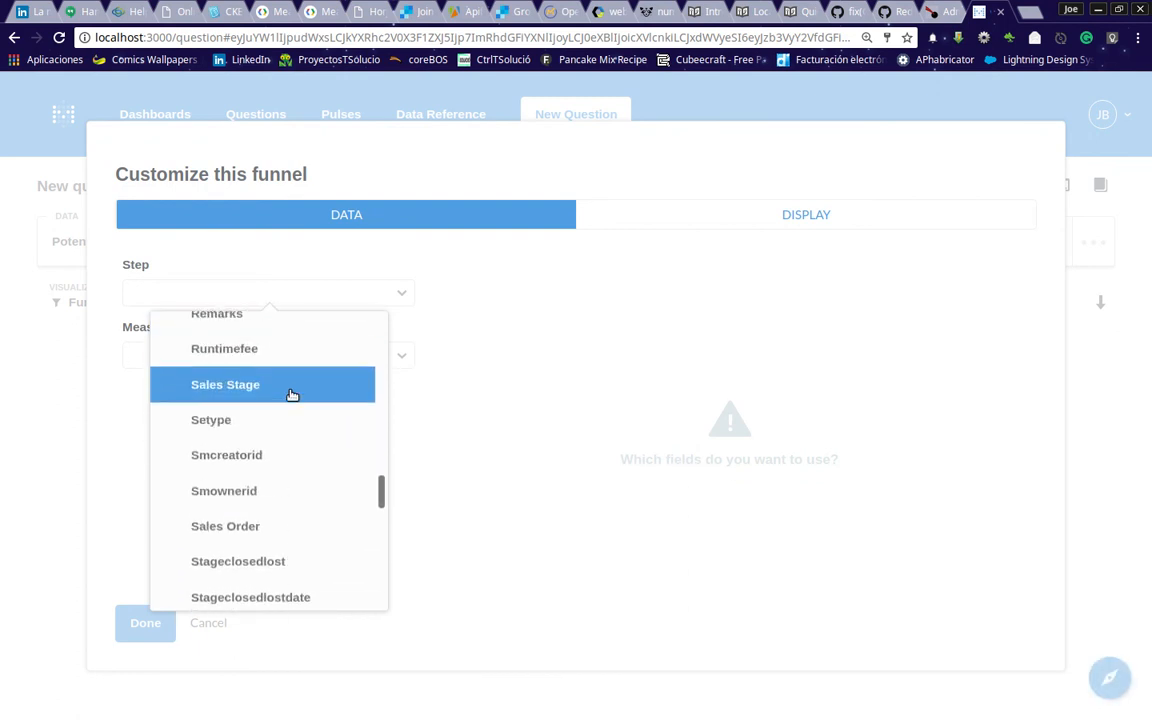
click(292, 392)
Set the funnel's measure to Quantity and apply the customization
click(308, 352)
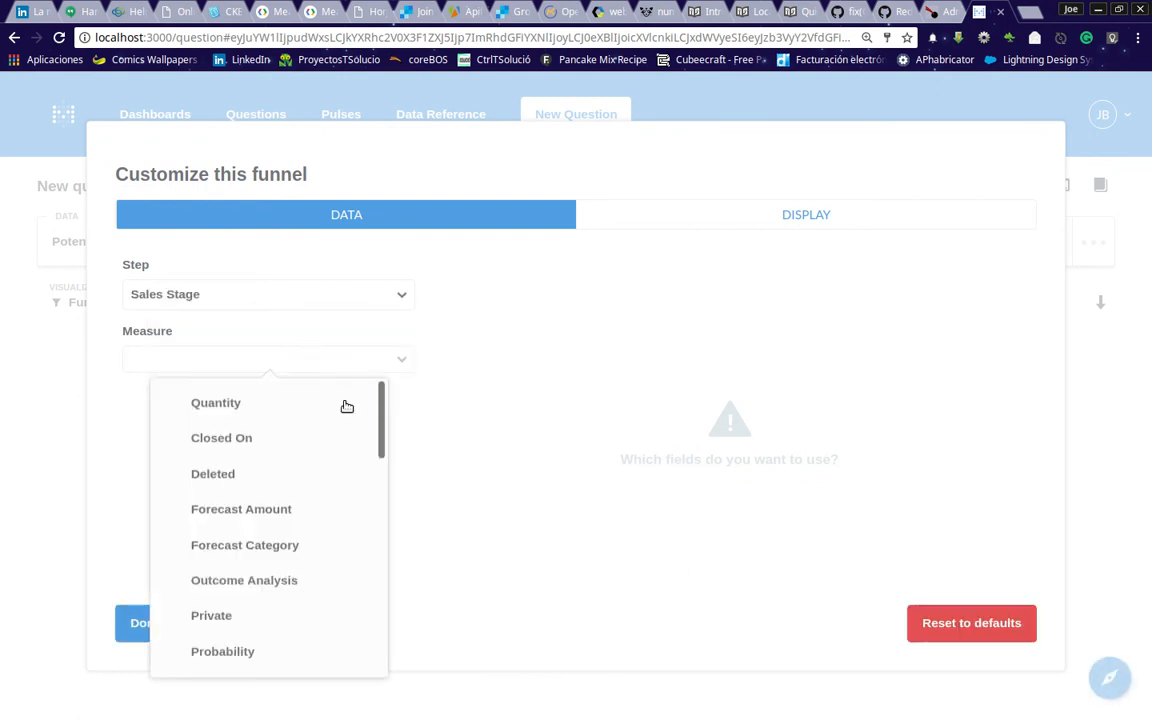
scroll(317, 470, down, 1)
scroll(318, 488, down, 8)
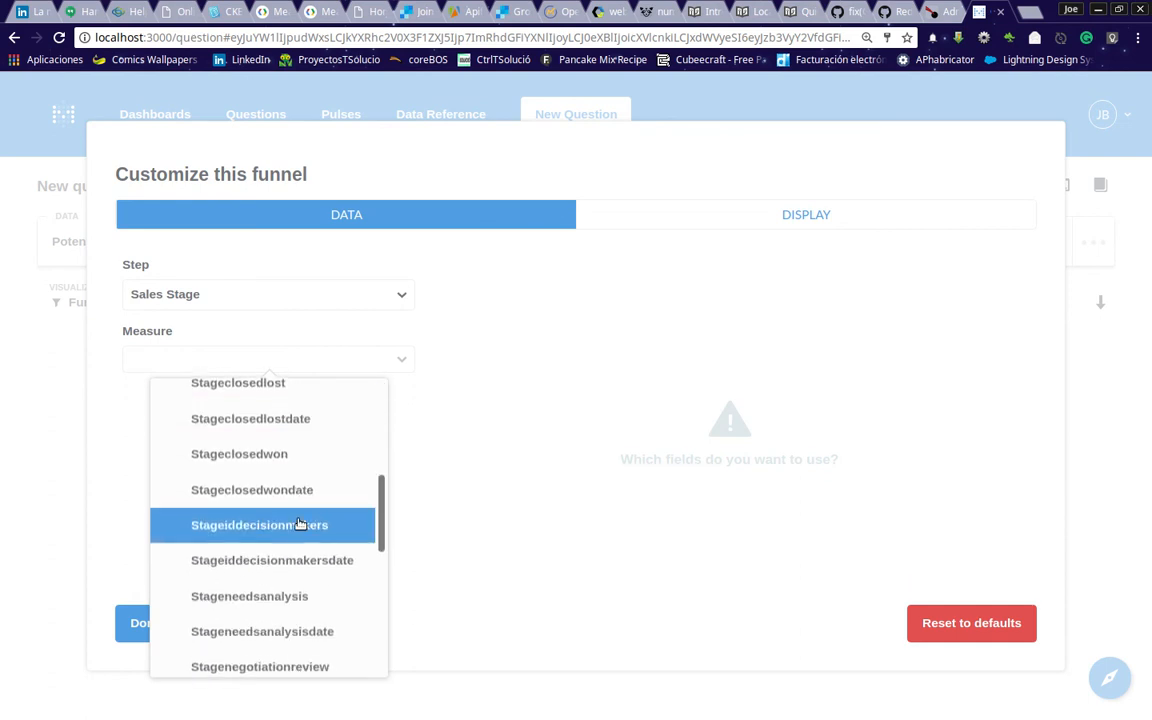
scroll(297, 527, up, 10)
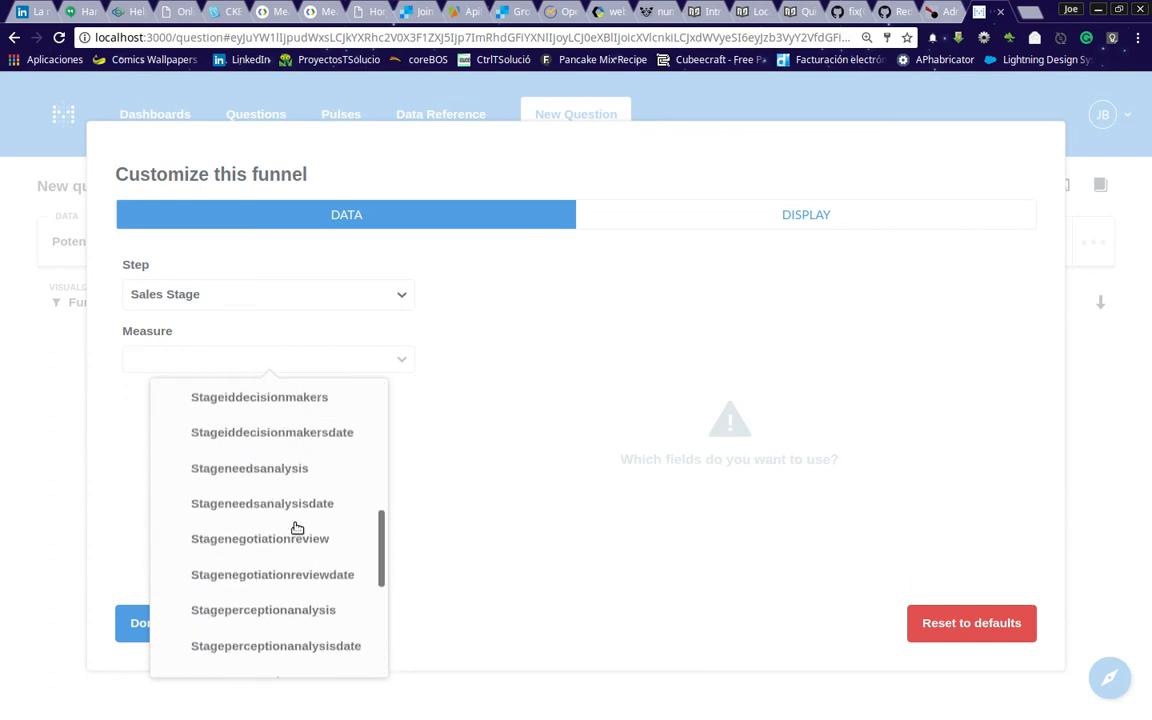
scroll(296, 528, up, 1)
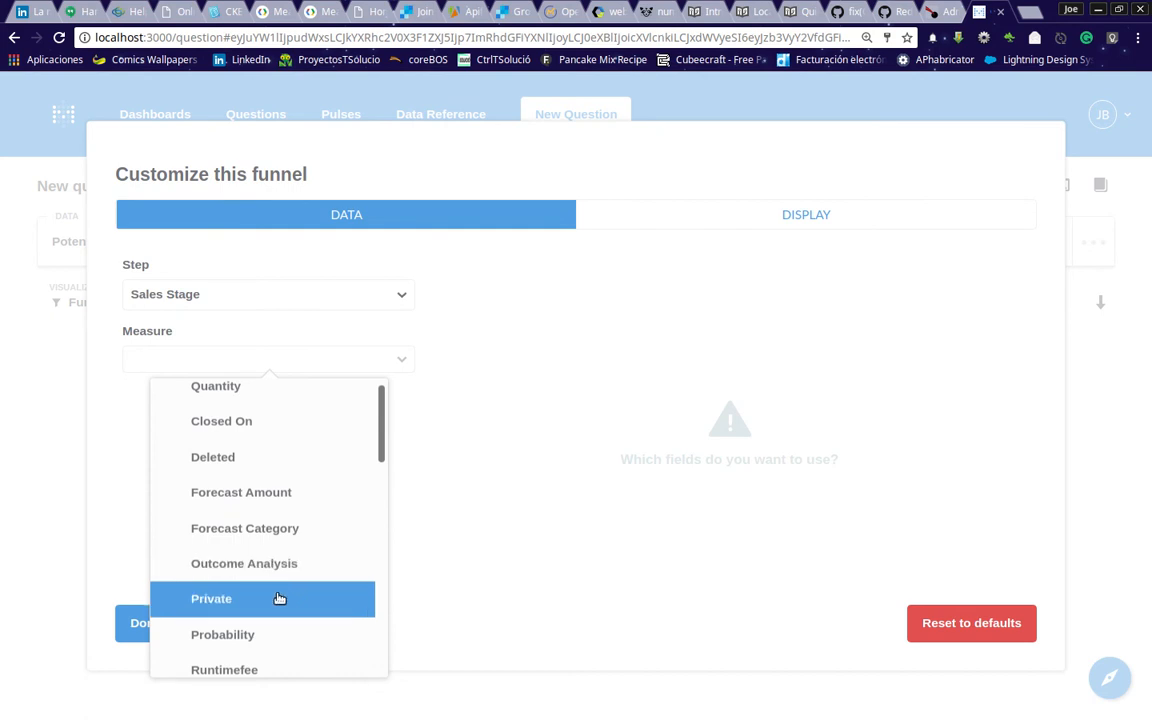
click(270, 392)
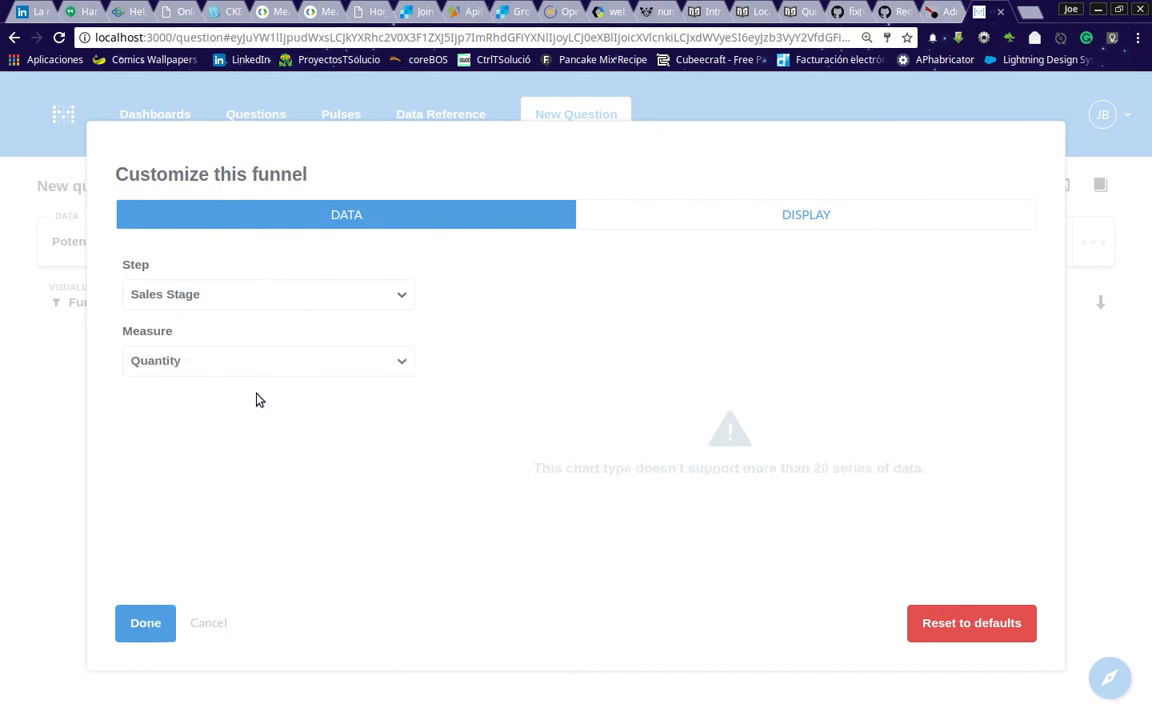
click(145, 624)
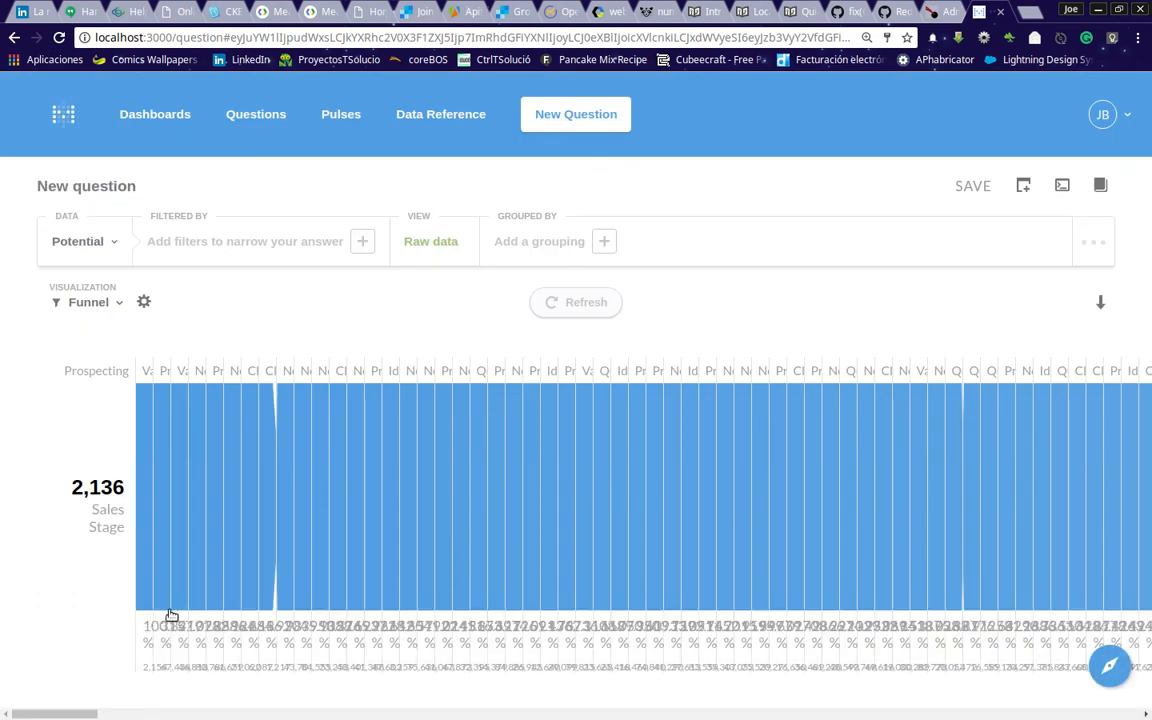
Return the Potential results to the Table visualization and examine the Stageprospecting and Stageprospectingdate columns
drag(65, 714, 0, 651)
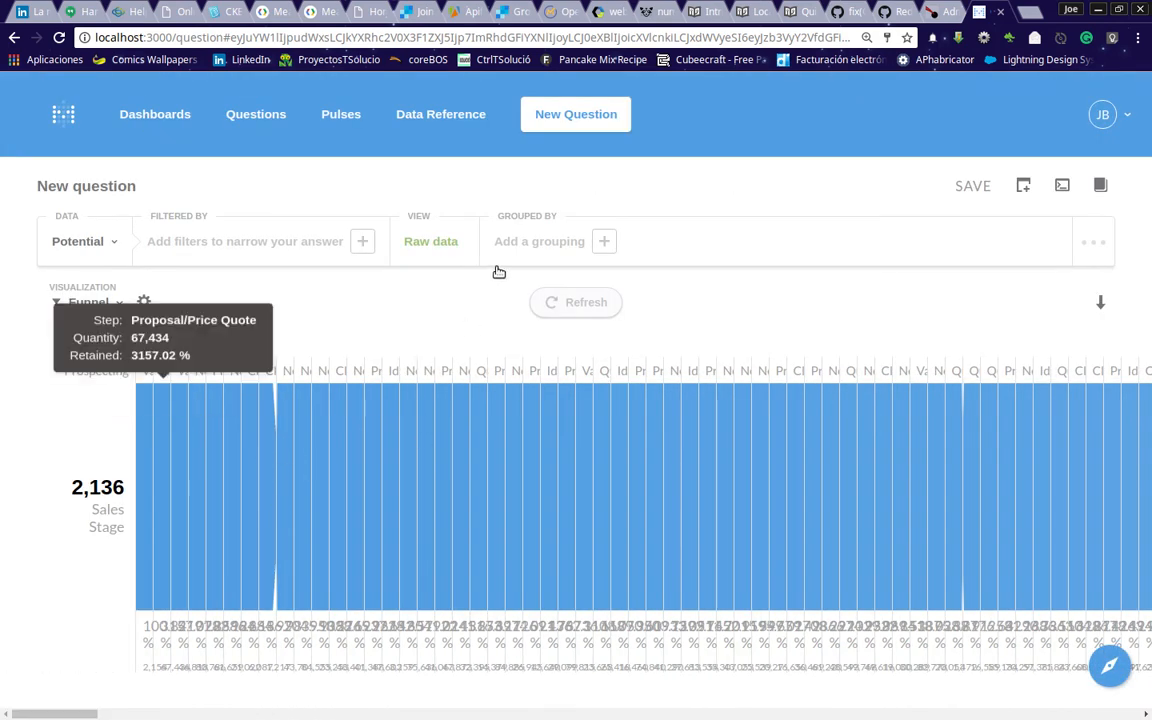
click(106, 302)
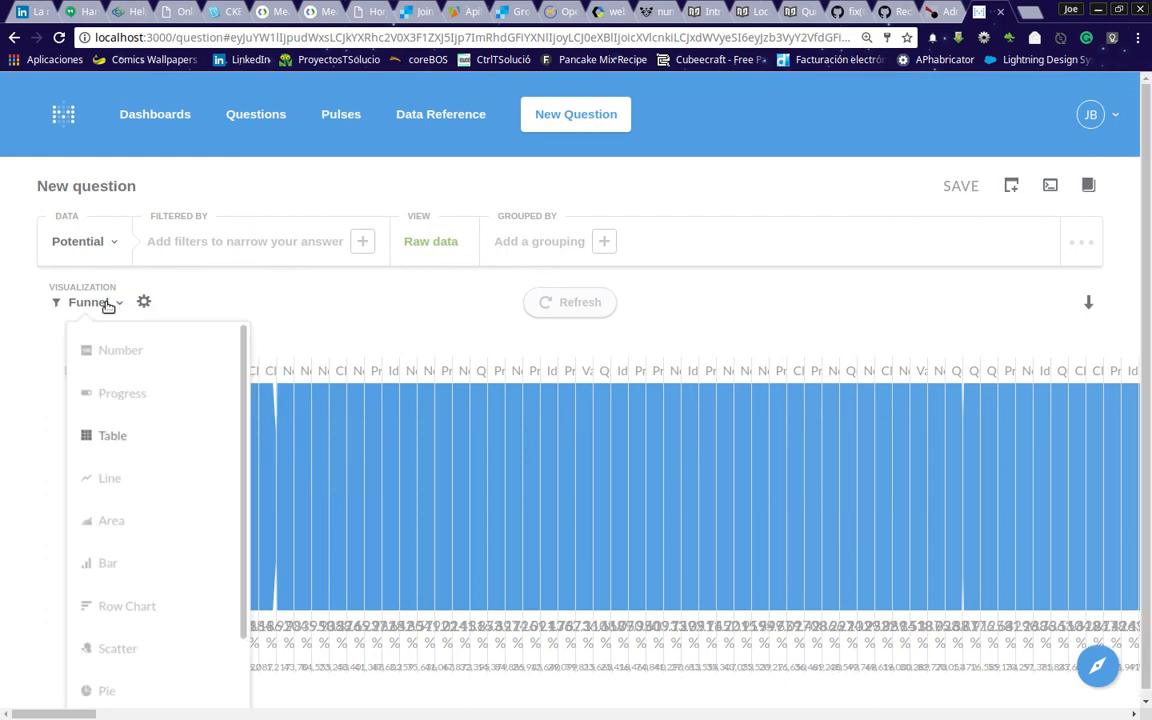
click(106, 440)
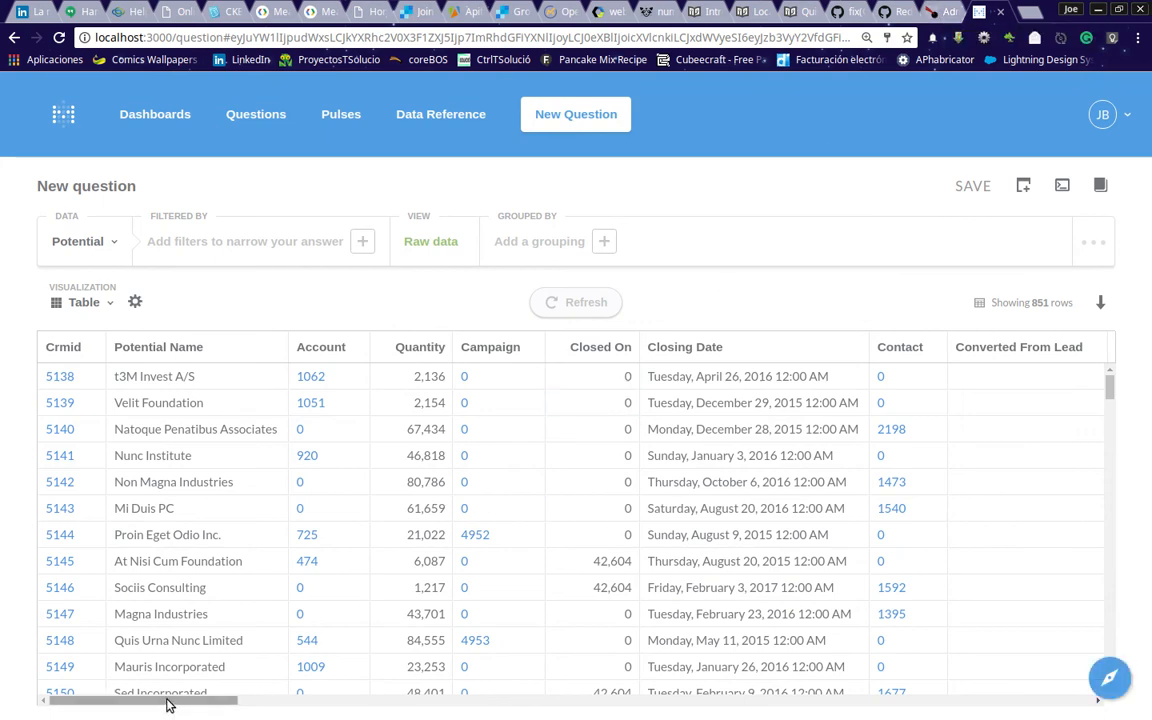
scroll(298, 700, right, 1)
drag(298, 700, 1146, 716)
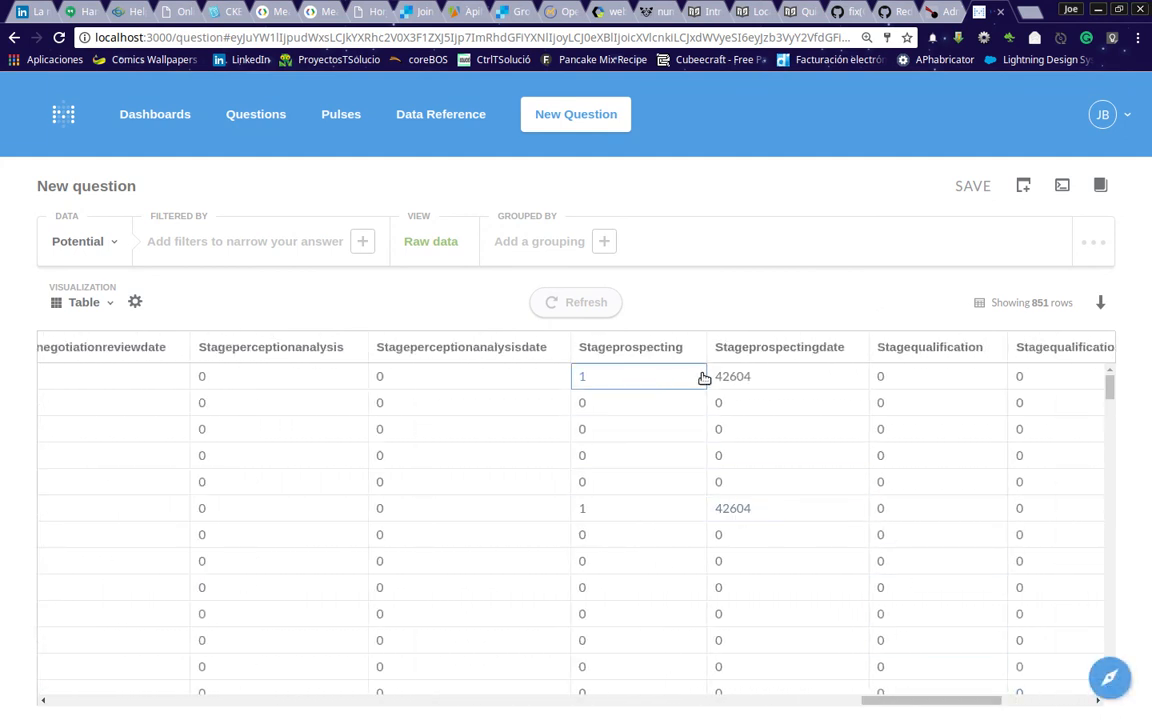
Switch to coreBOS and open the Opportunities list from the Sales modules
click(939, 12)
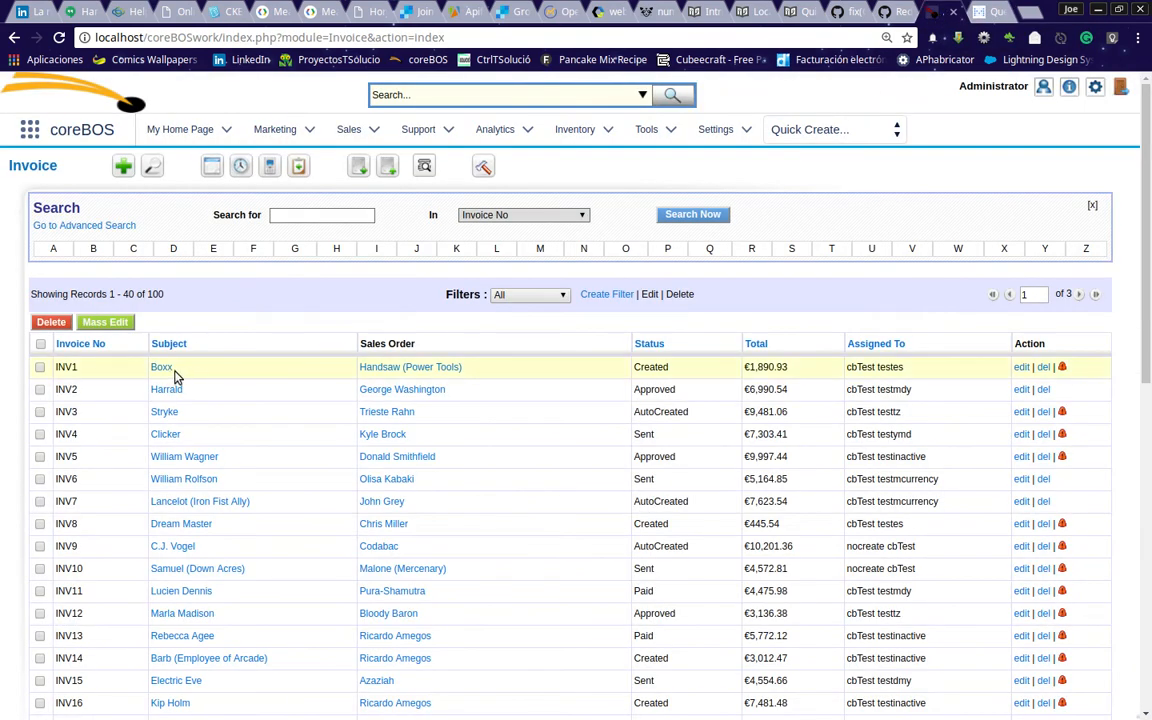
mouse_move(372, 125)
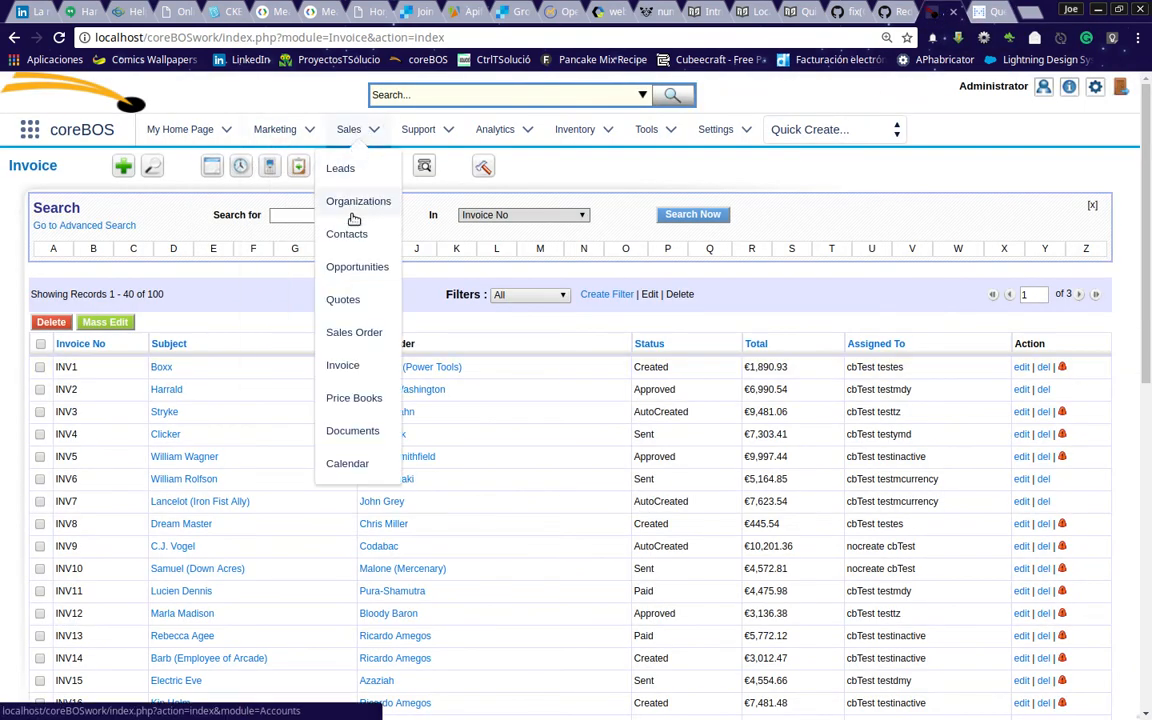
click(358, 268)
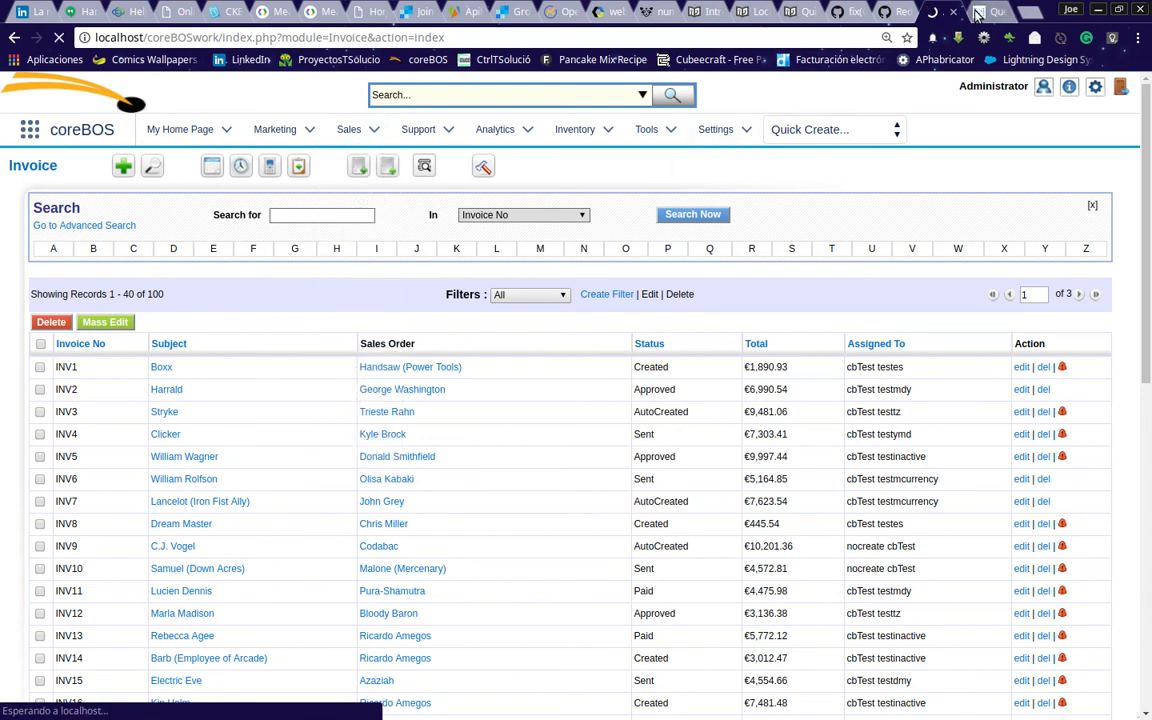
Return to the Metabase question and look up the first records' identifying columns in the Potential results
click(977, 14)
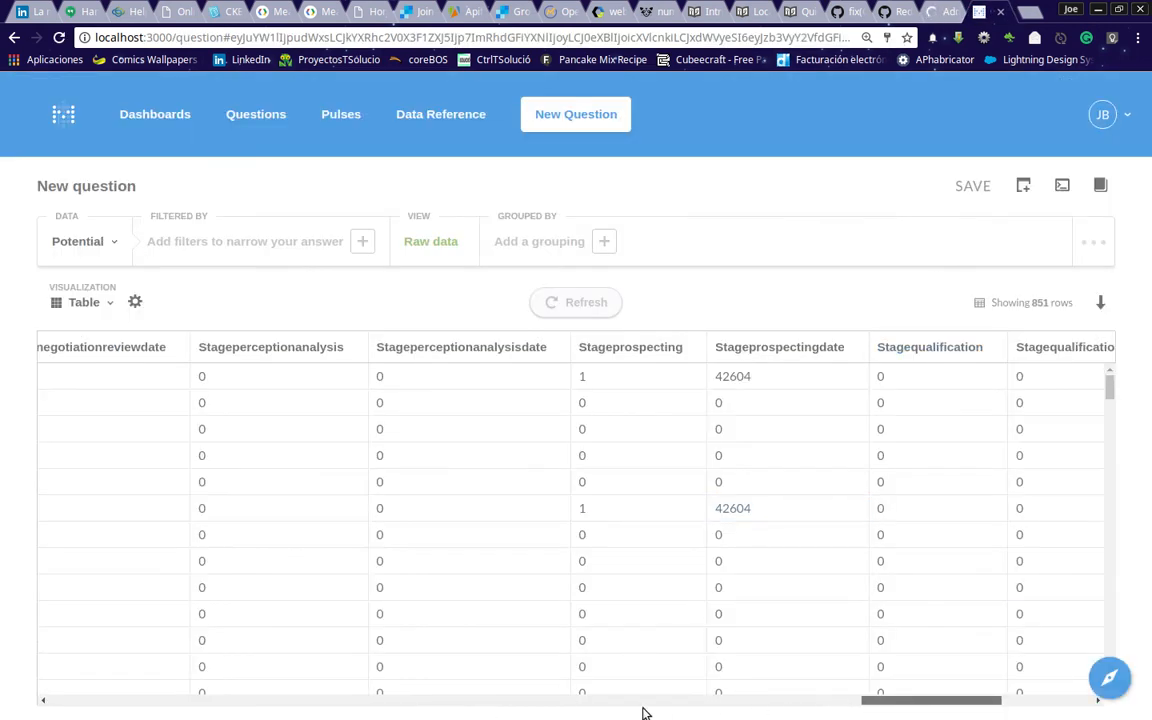
drag(645, 713, 110, 717)
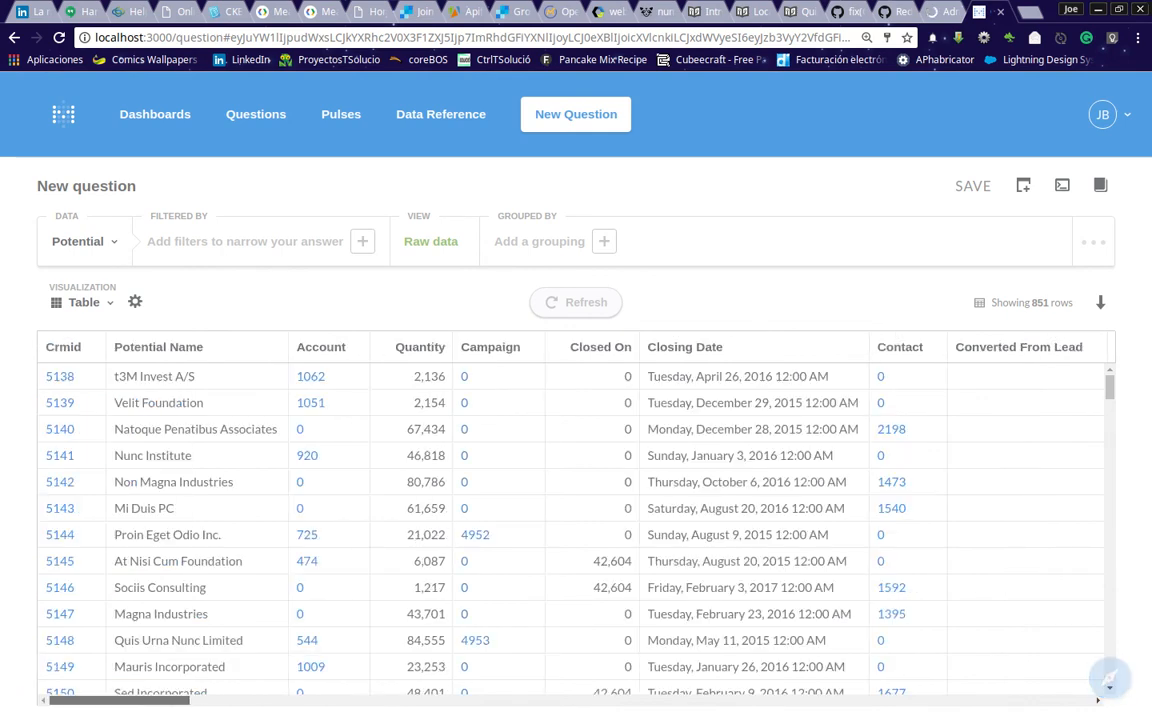
scroll(937, 705, right, 1)
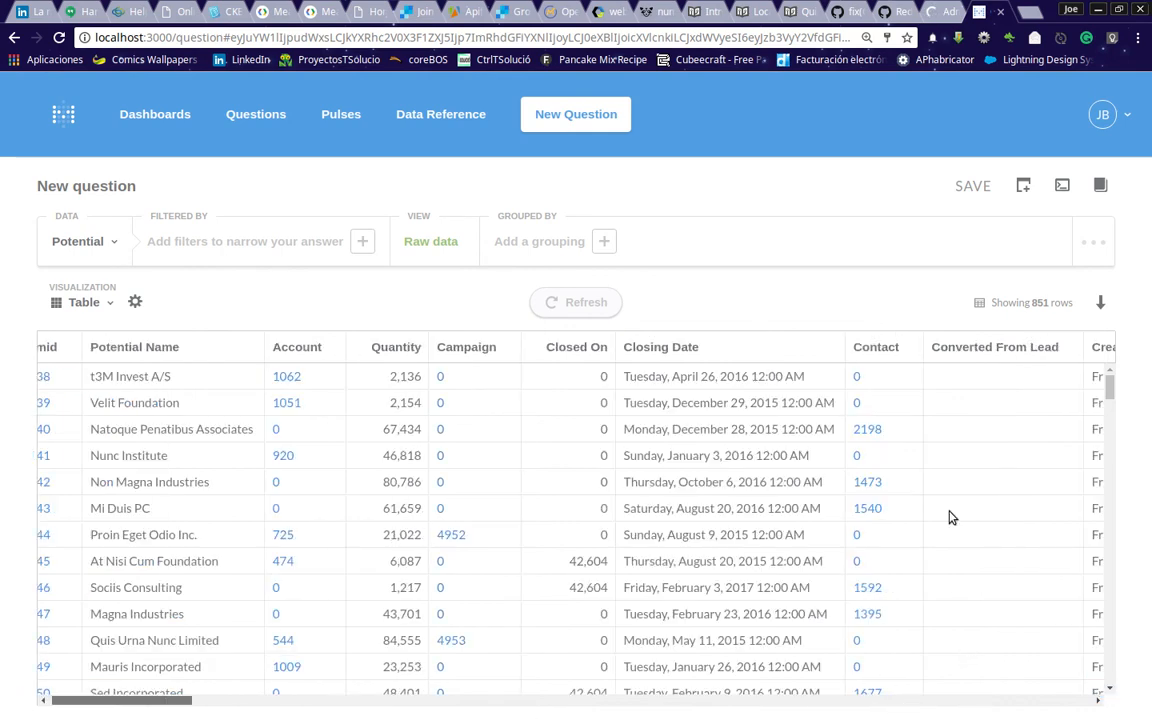
Switch to coreBOS, open the t3M Invest A/S opportunity, and save its Sales Stage as Needs Analysis
click(933, 12)
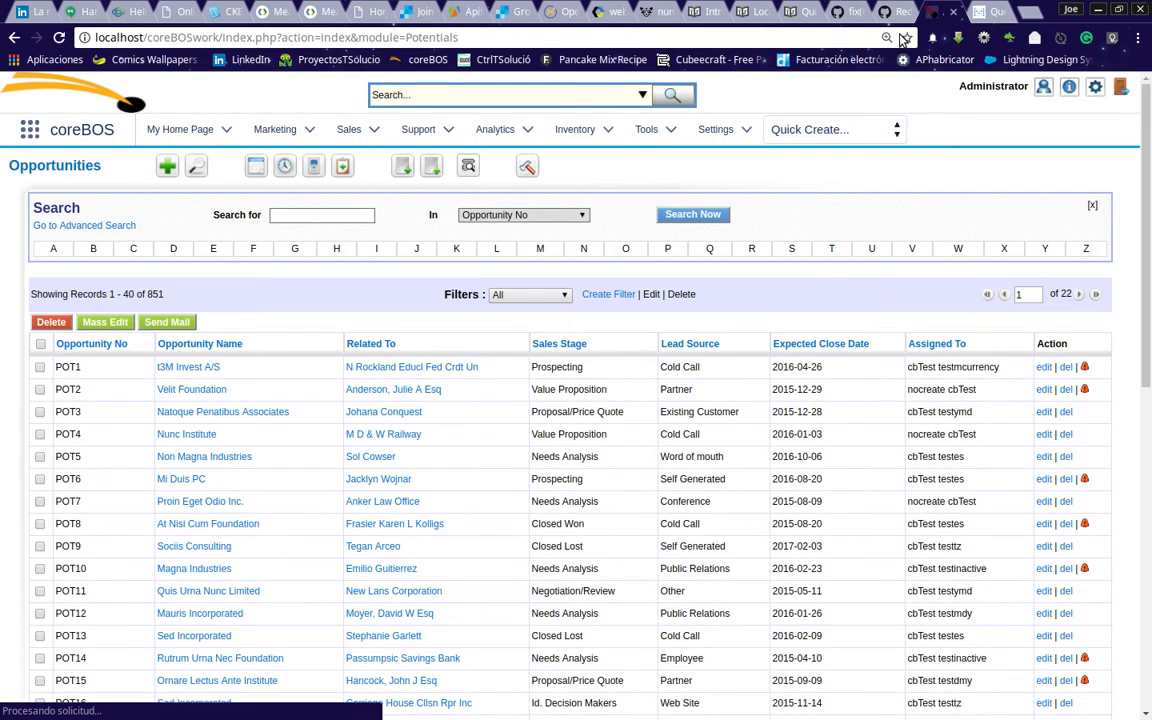
click(172, 369)
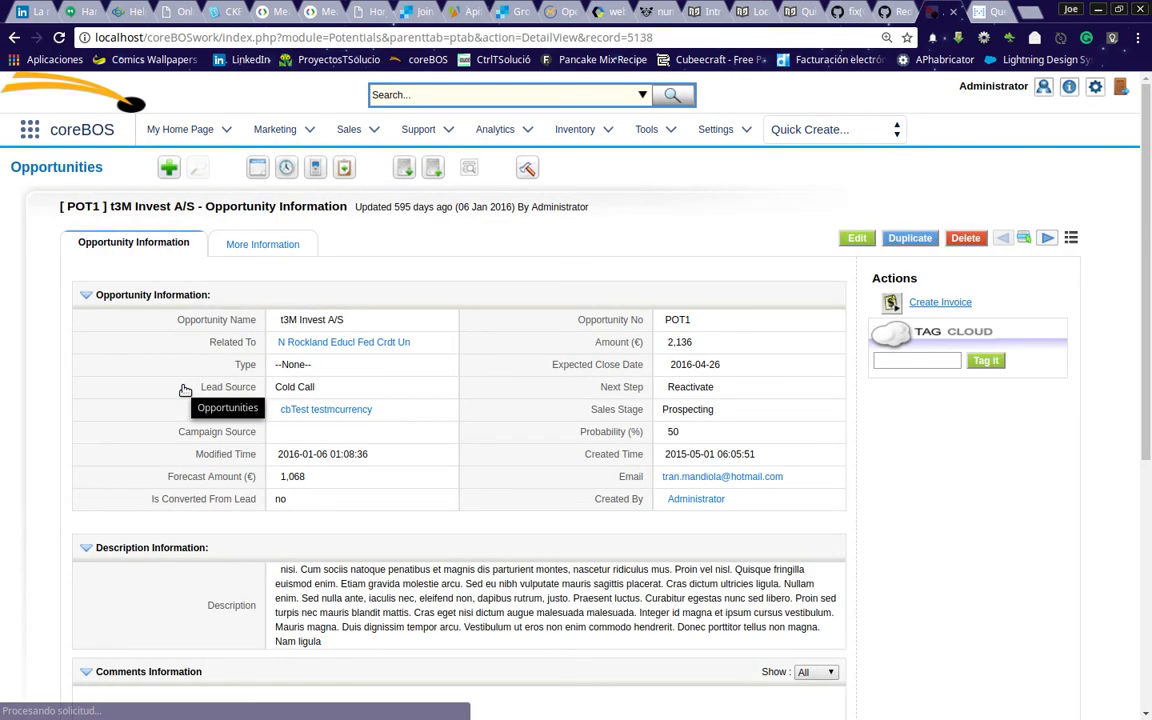
click(715, 416)
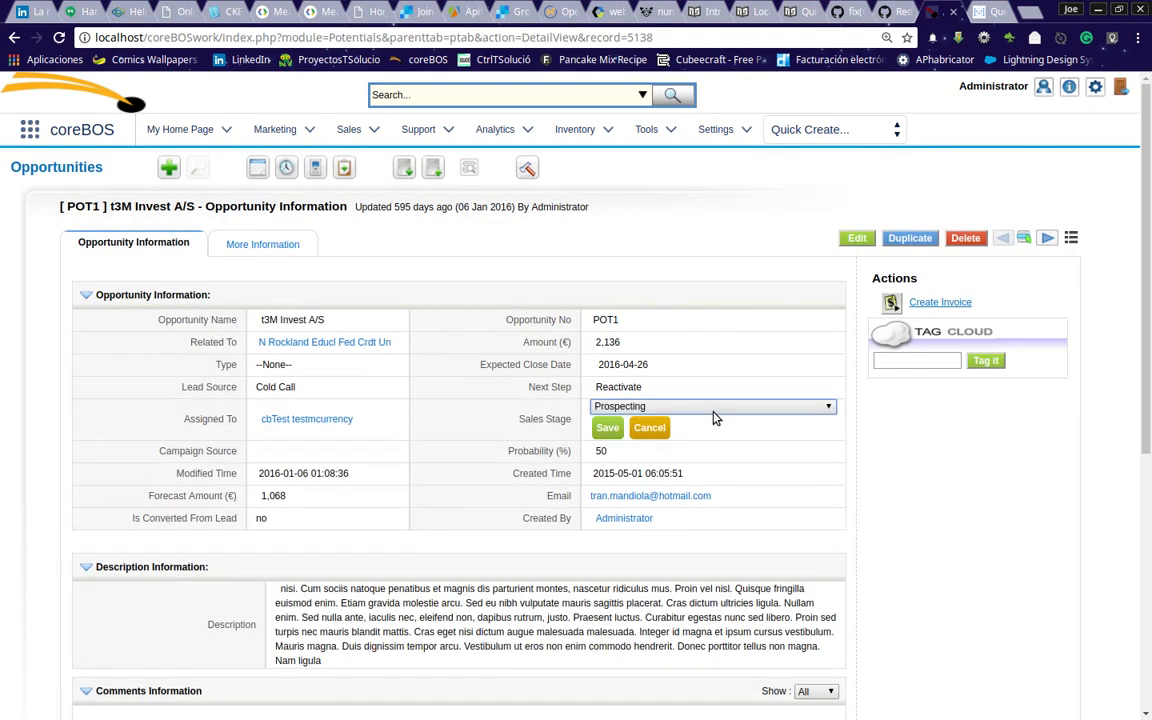
click(697, 405)
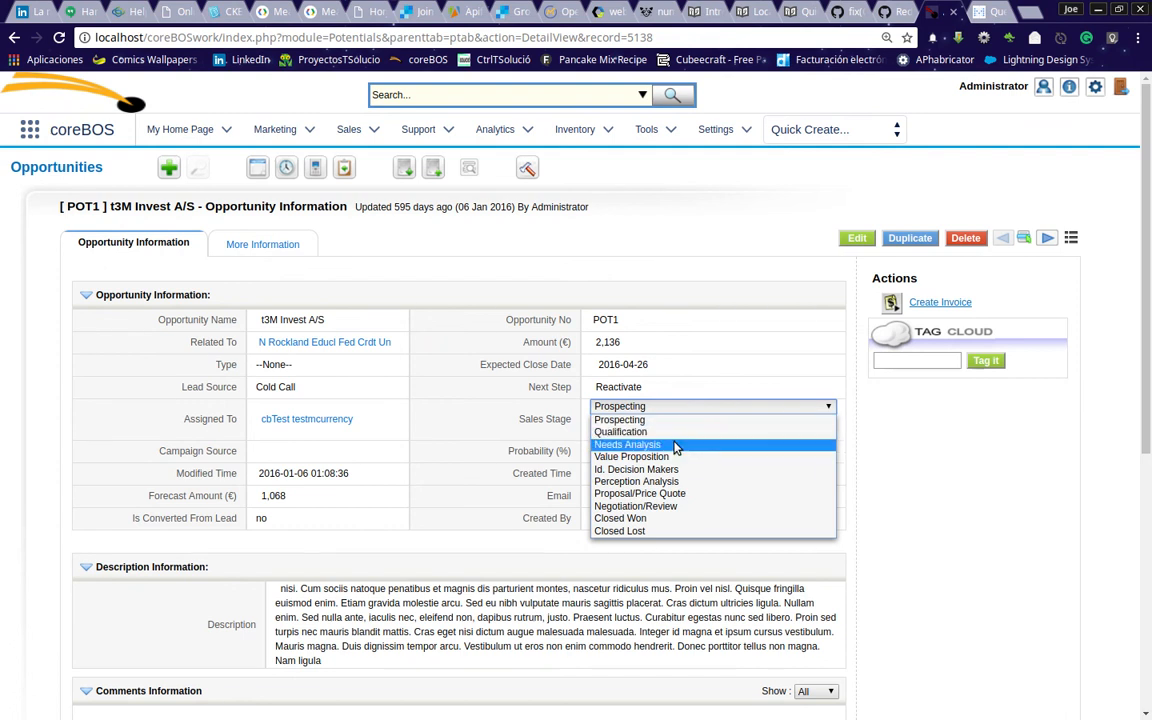
click(674, 444)
click(606, 430)
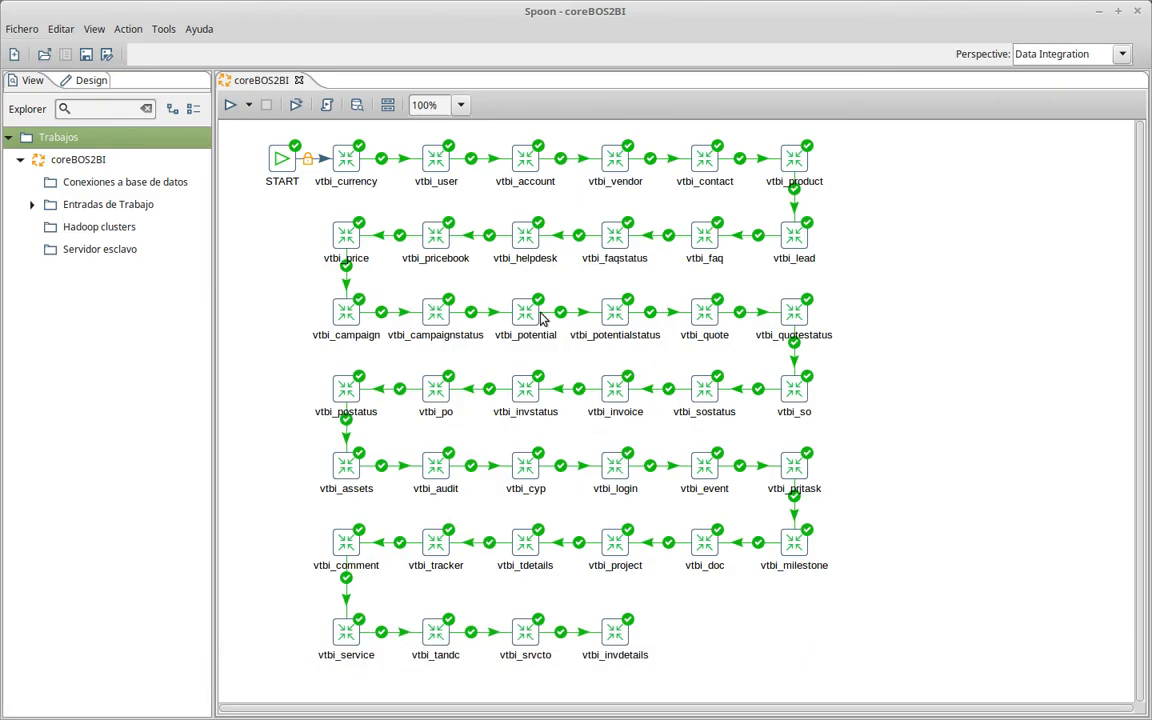
Switch to Spoon and open the vtbi_potentialstatus.ktr transformation from the etl folder
mouse_move(612, 315)
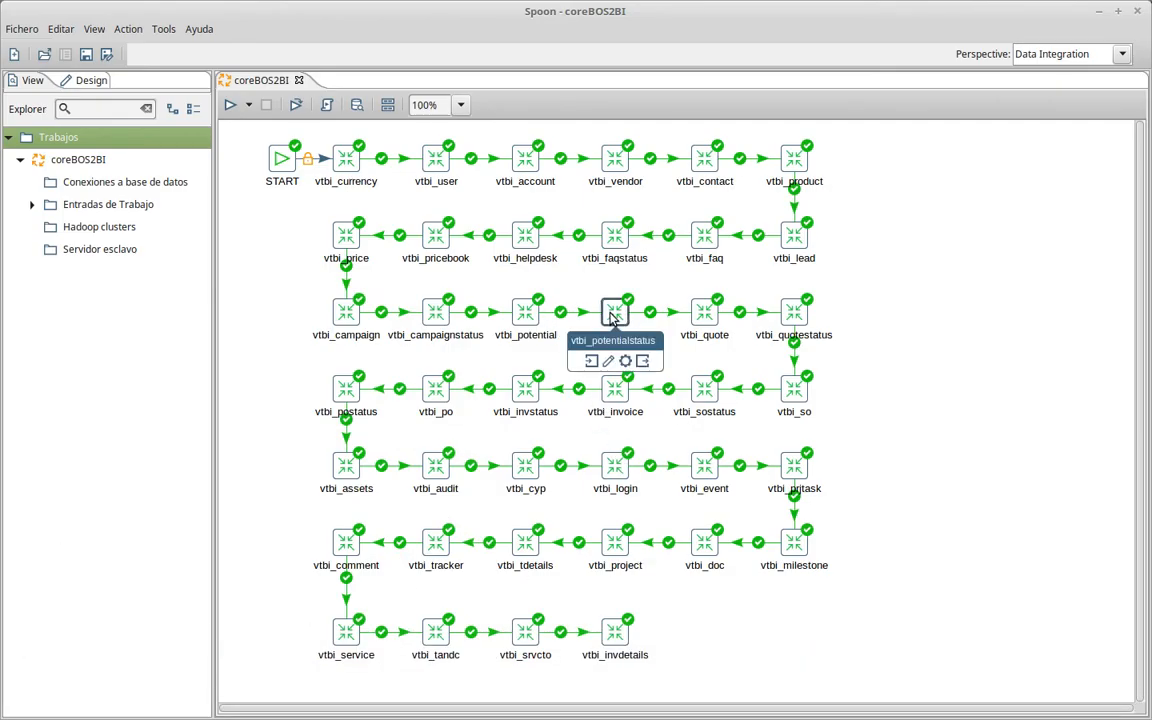
click(44, 55)
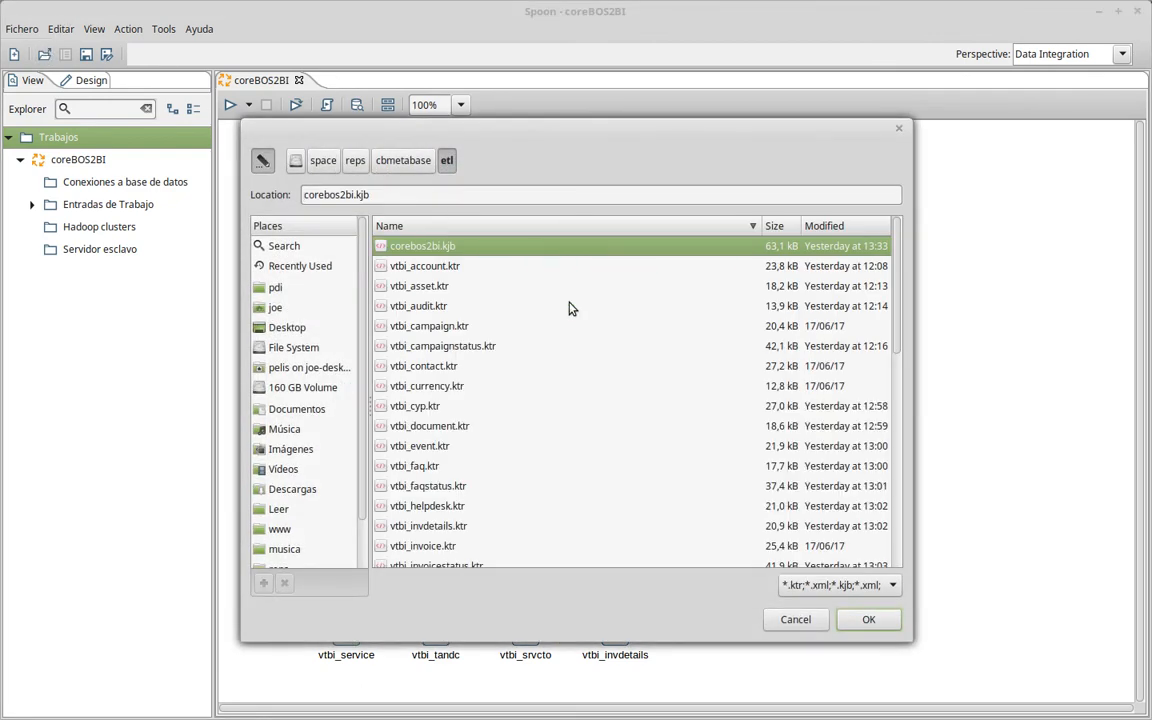
scroll(508, 486, down, 5)
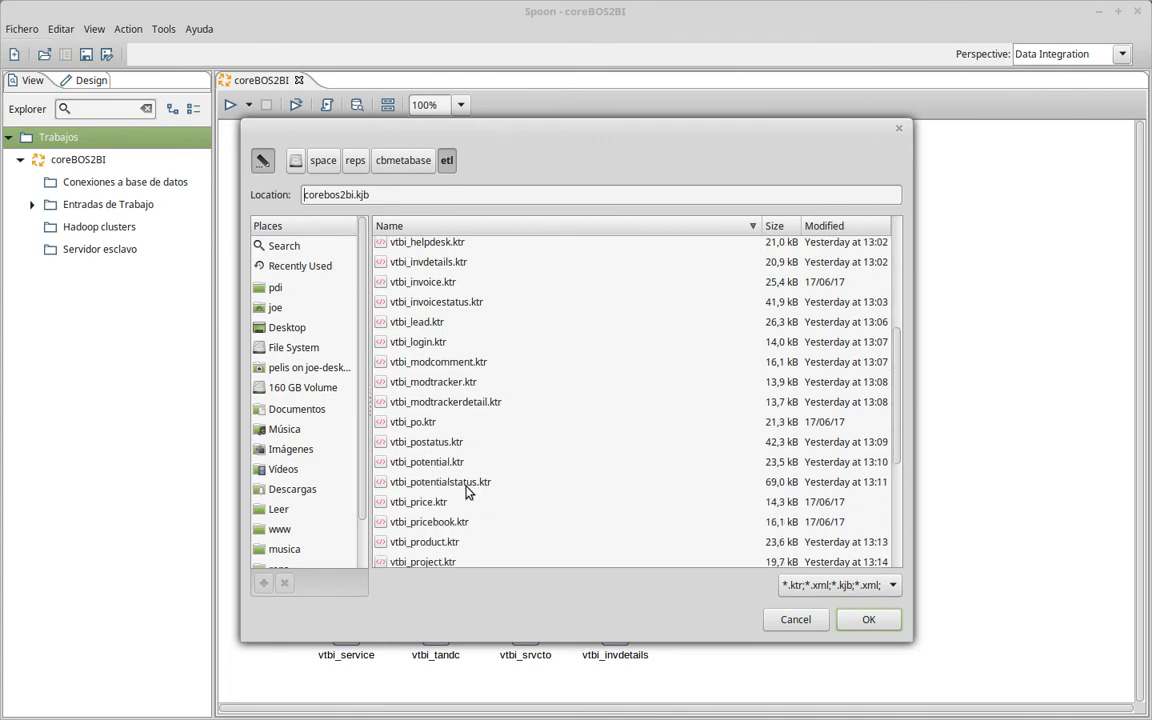
double_click(468, 484)
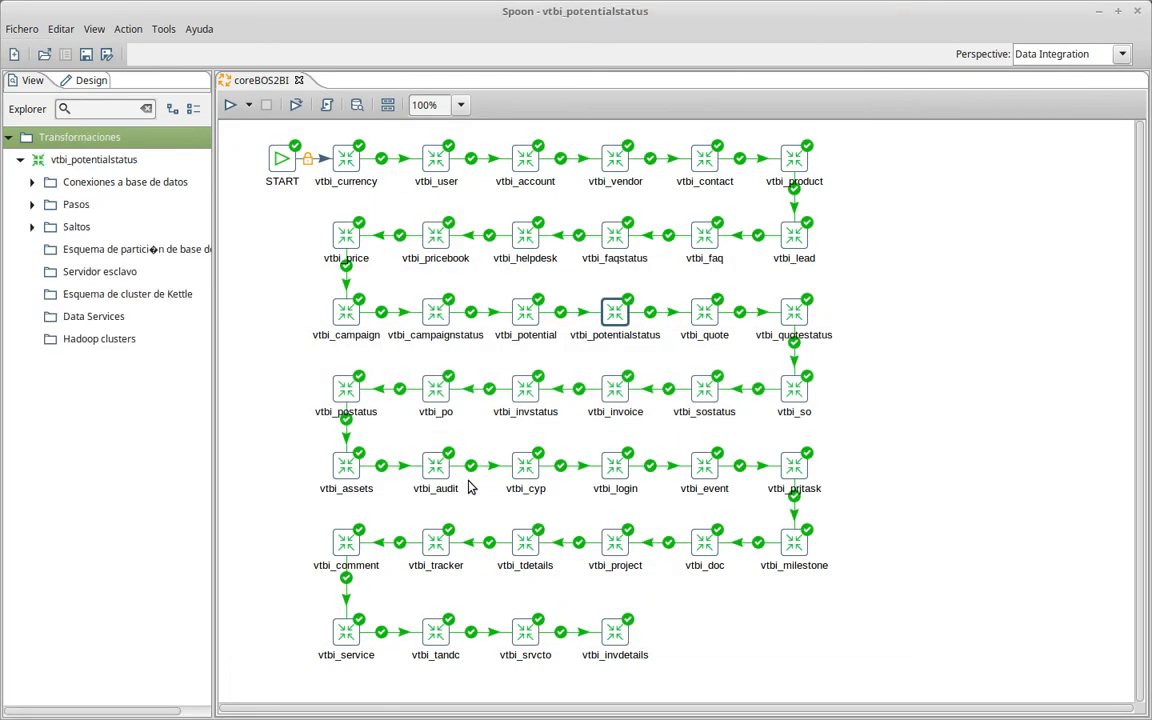
Review the sales stage branches of the vtbi_potentialstatus transformation and run it locally with Basic logging
scroll(686, 358, down, 3)
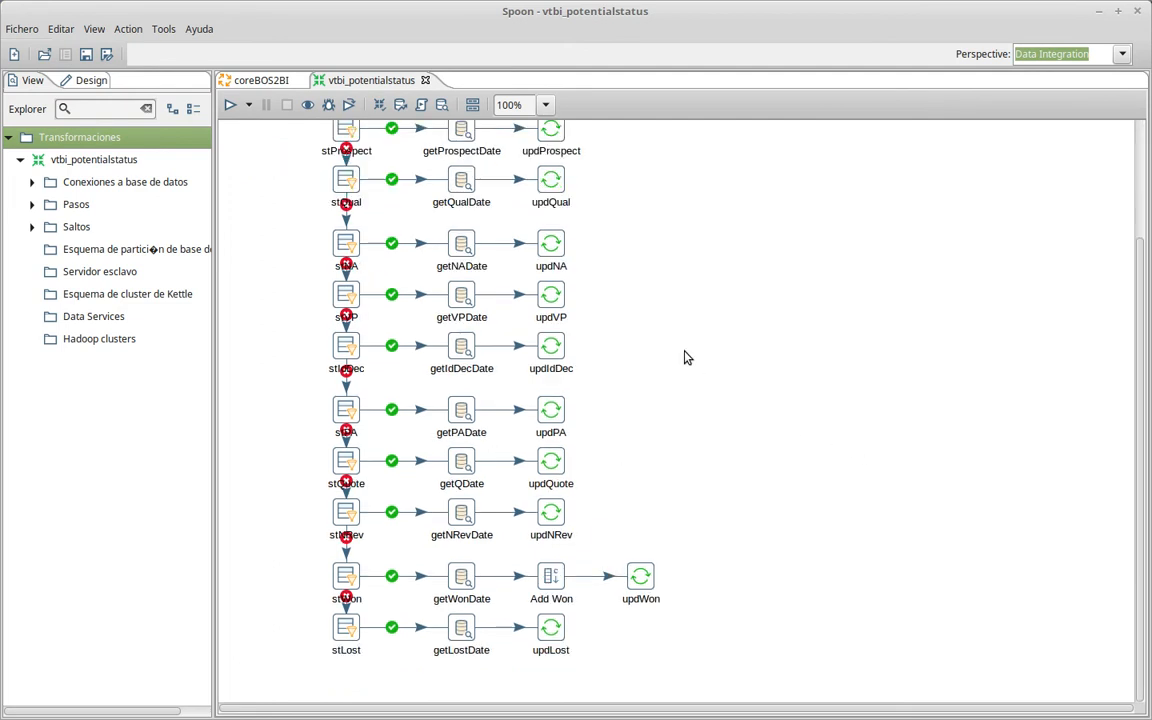
scroll(686, 358, up, 3)
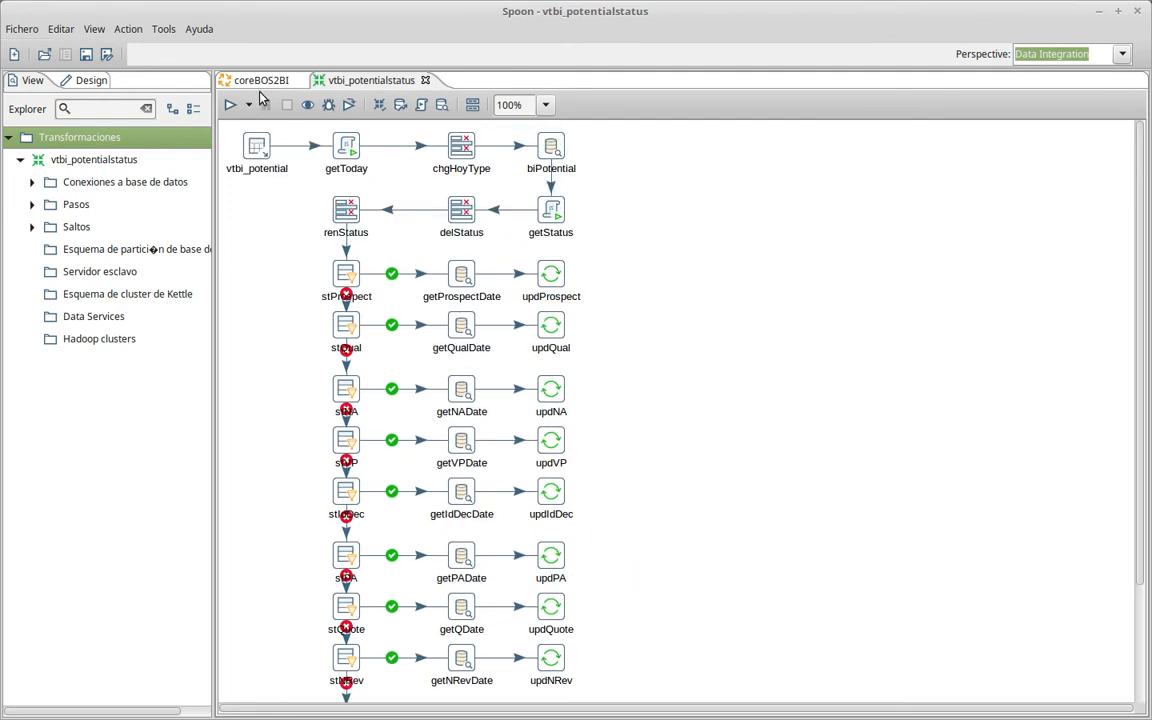
click(231, 106)
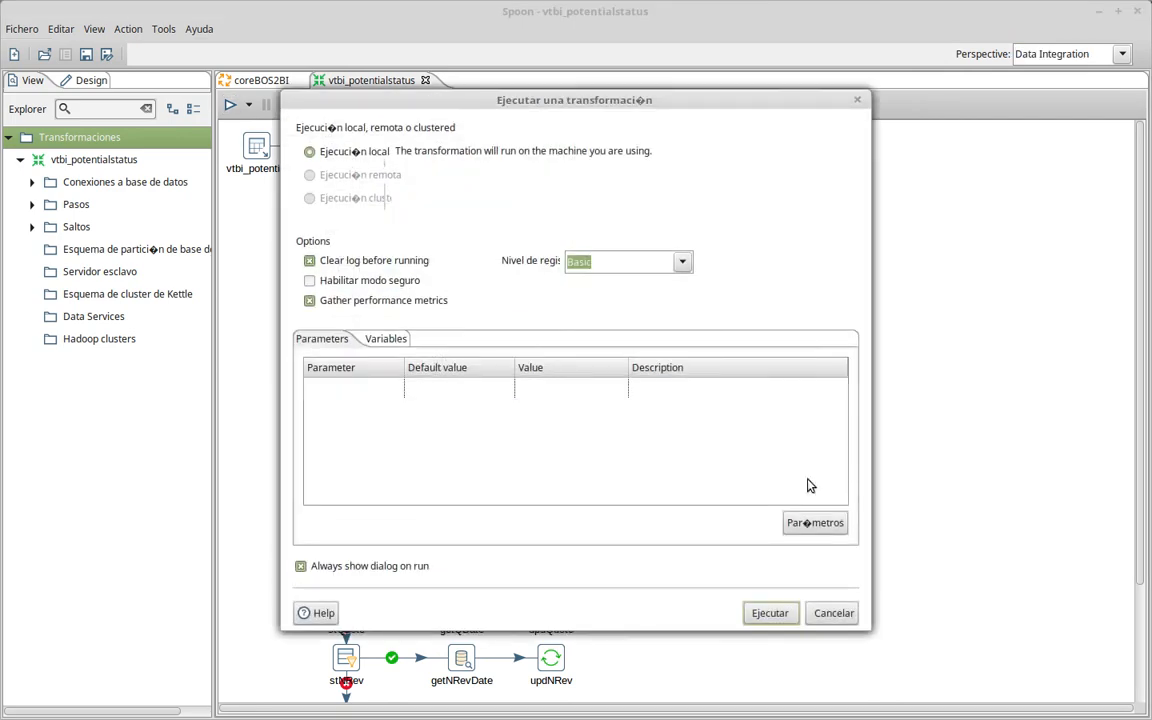
click(774, 615)
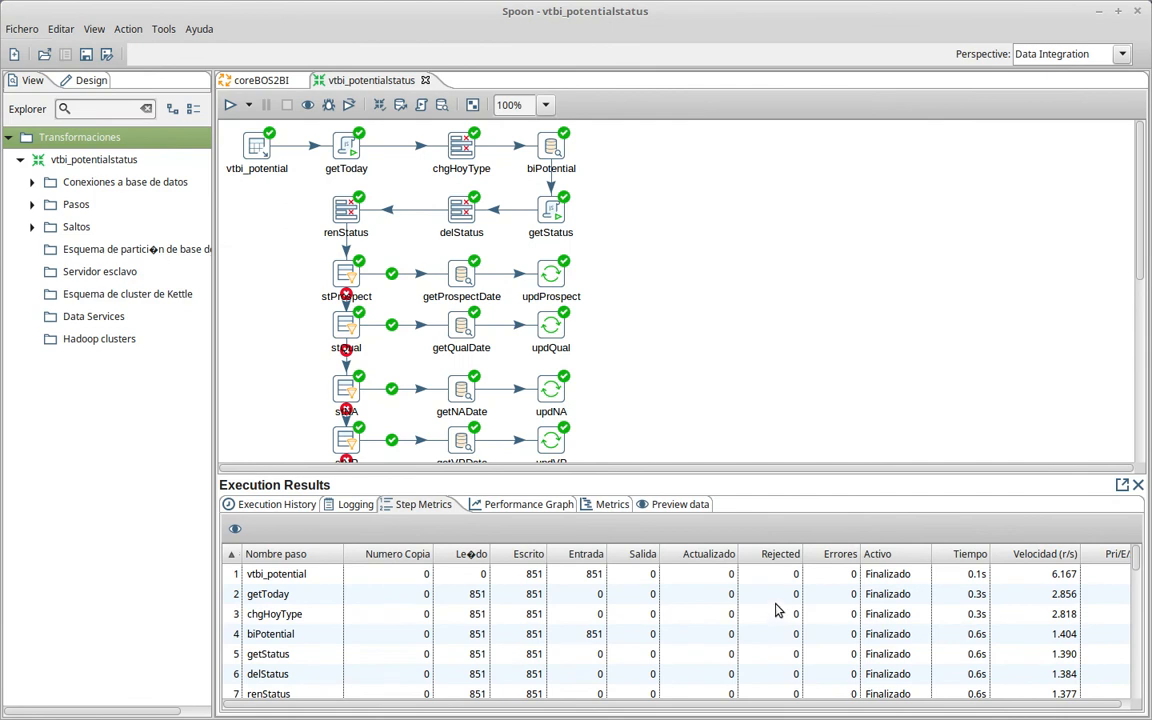
Examine the step metrics of the vtbi_potentialstatus run for rows read, written and updated in each stage step
scroll(784, 617, down, 2)
scroll(787, 619, down, 9)
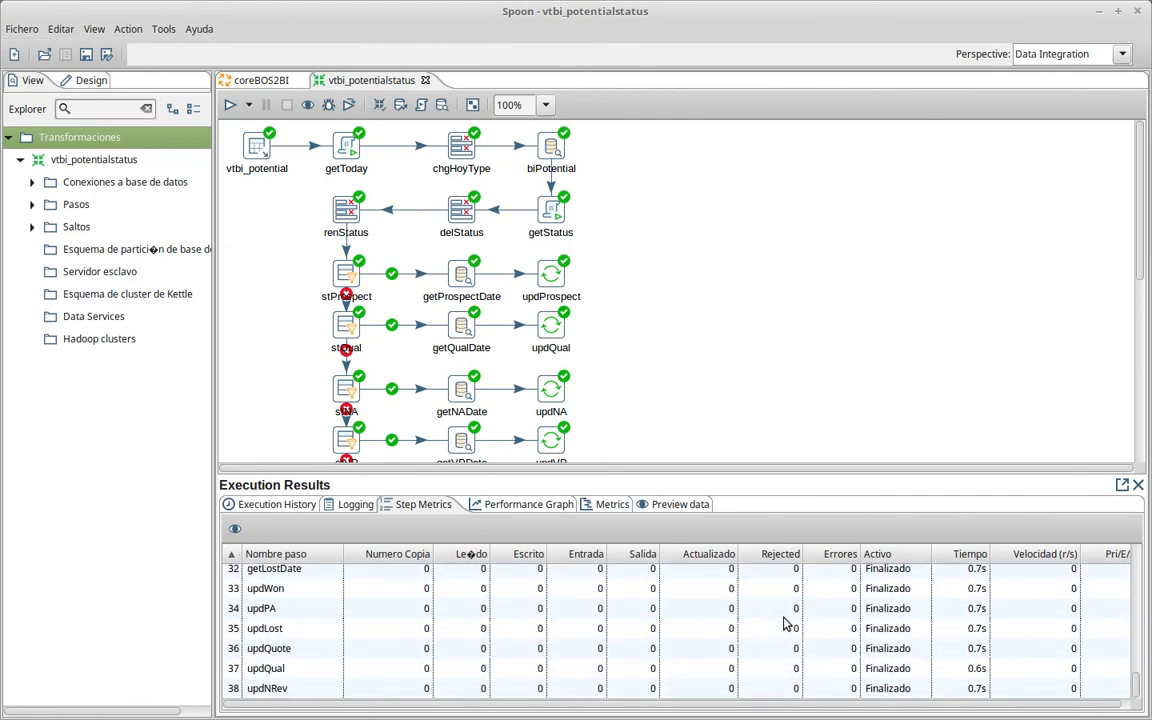
scroll(785, 622, up, 6)
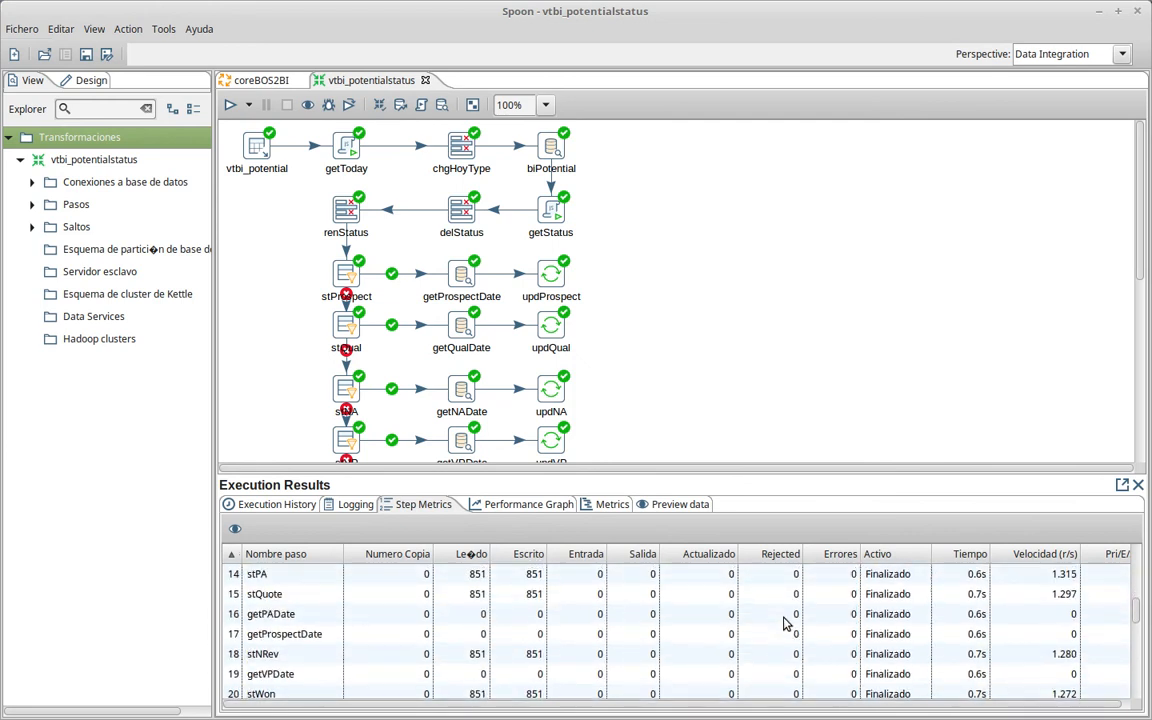
scroll(785, 622, up, 2)
scroll(787, 619, up, 2)
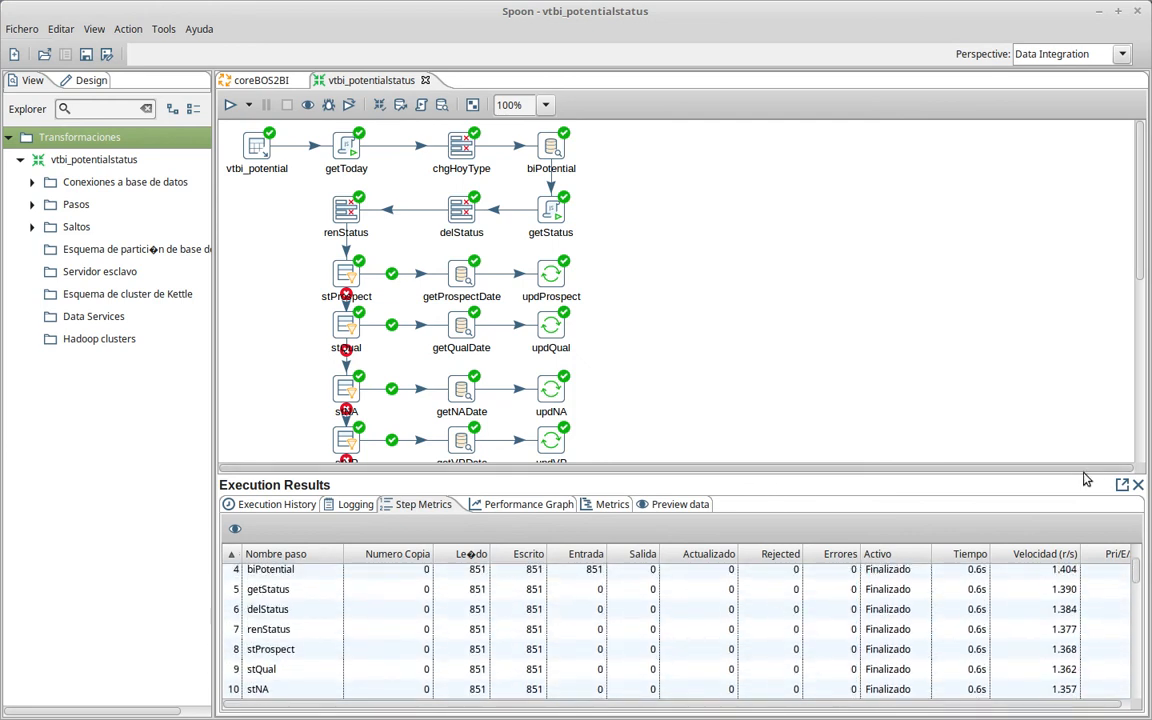
scroll(605, 622, up, 1)
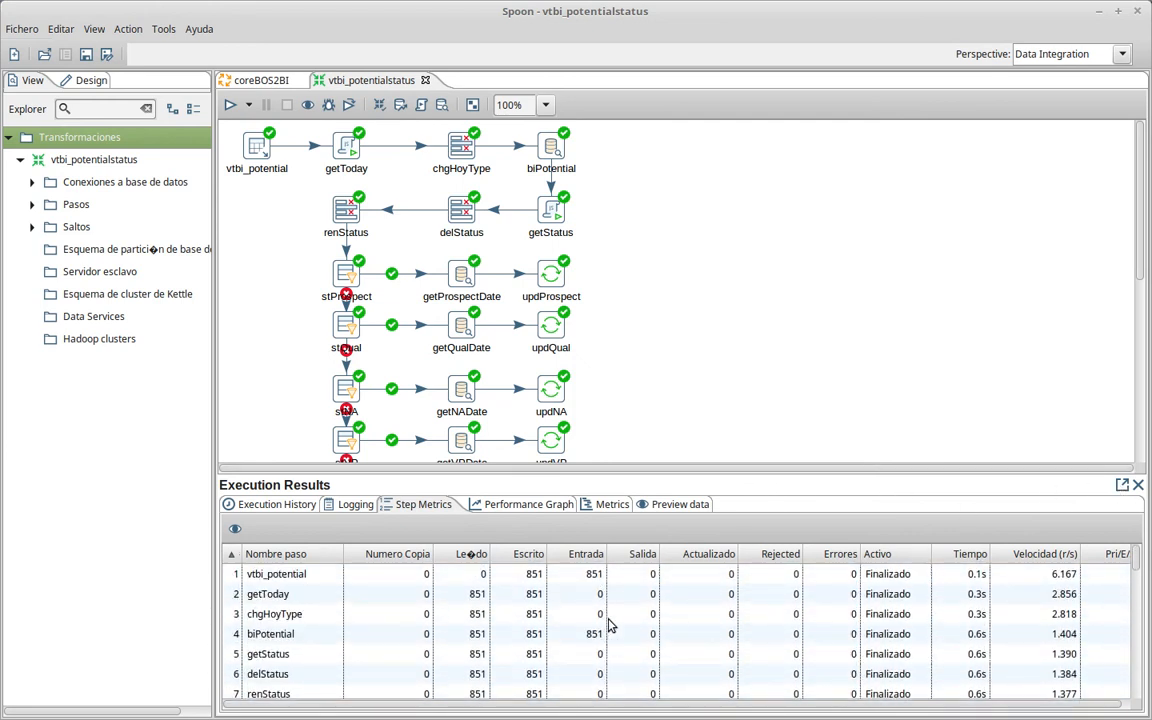
scroll(600, 626, down, 1)
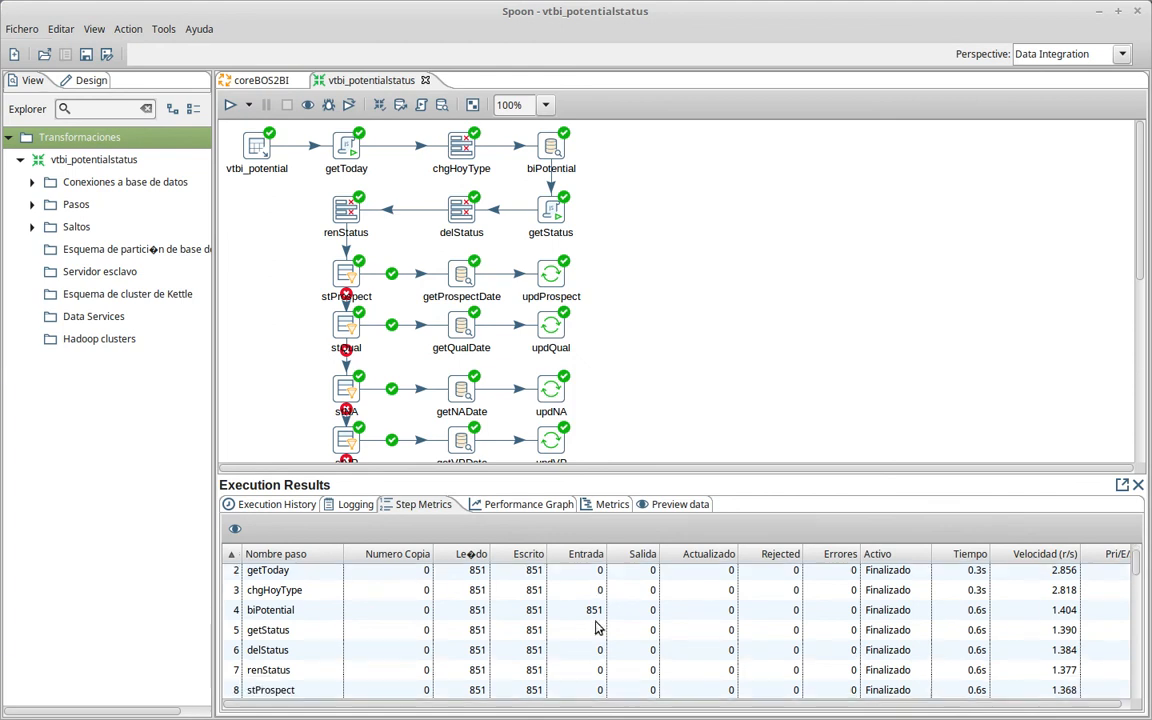
scroll(630, 640, down, 5)
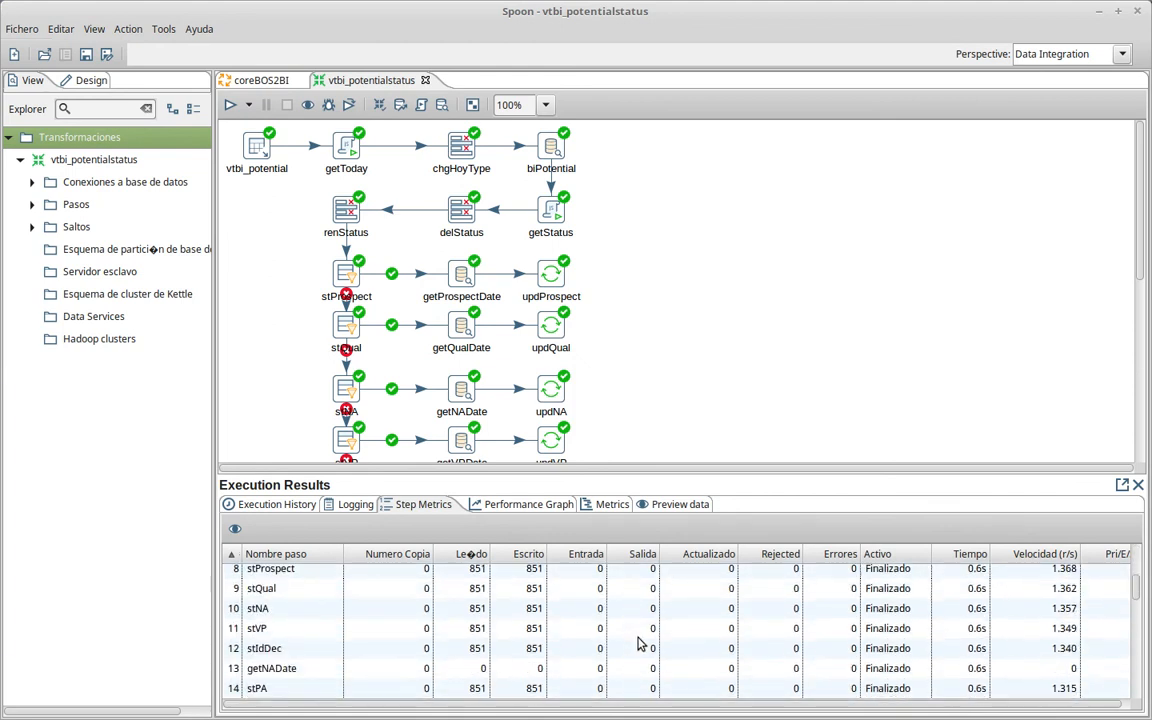
scroll(640, 644, down, 6)
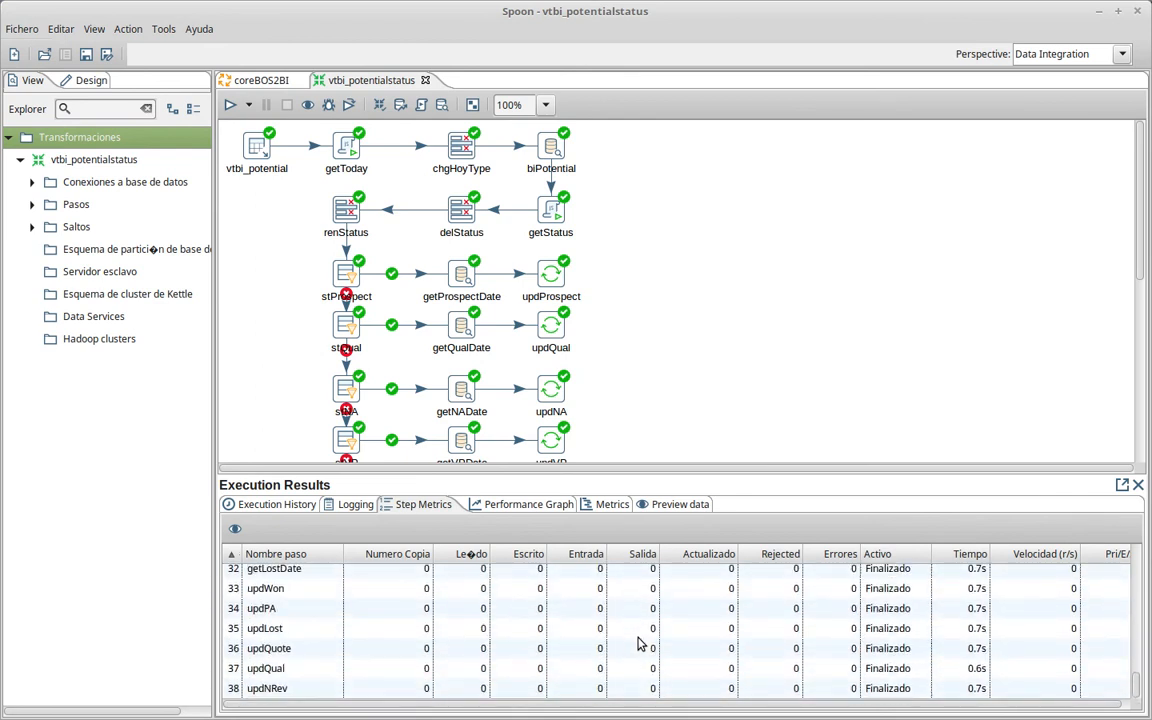
scroll(640, 650, up, 2)
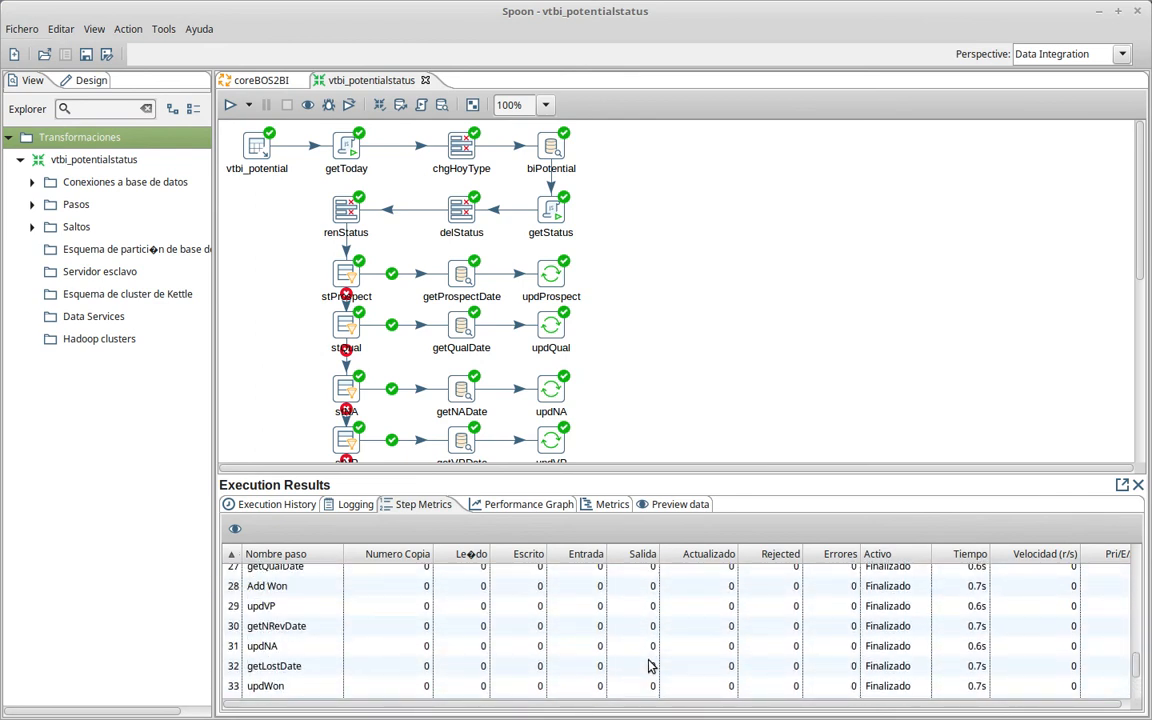
scroll(648, 665, down, 2)
scroll(655, 665, up, 5)
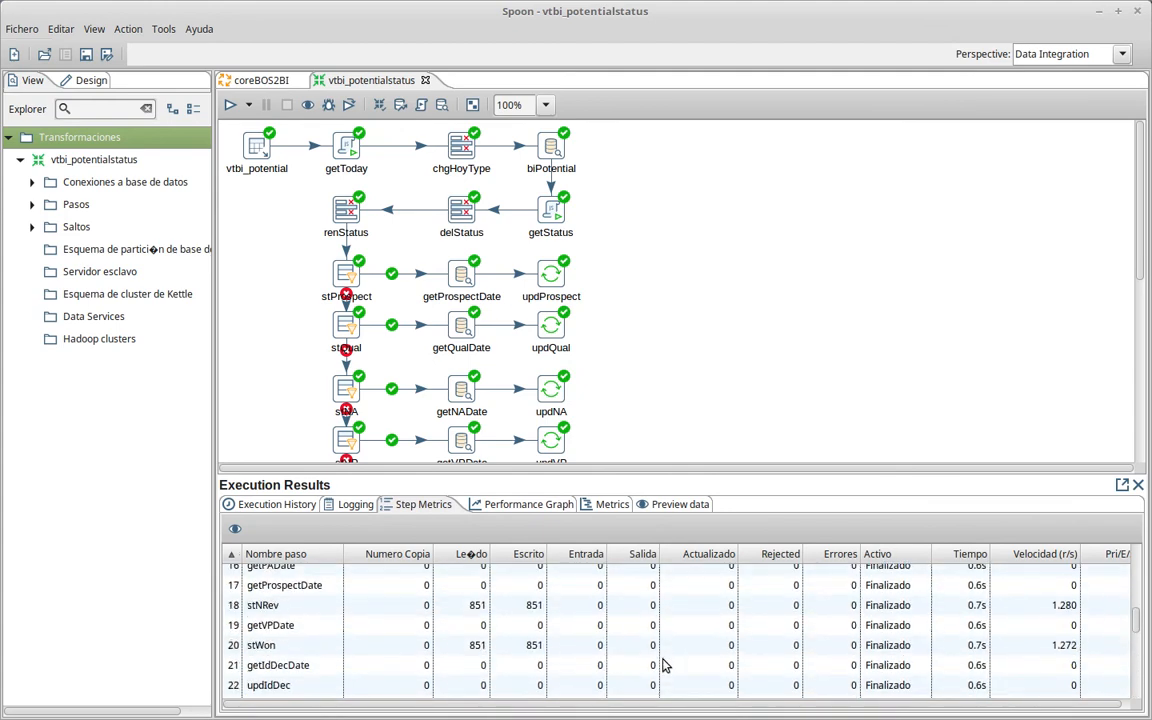
scroll(665, 665, up, 5)
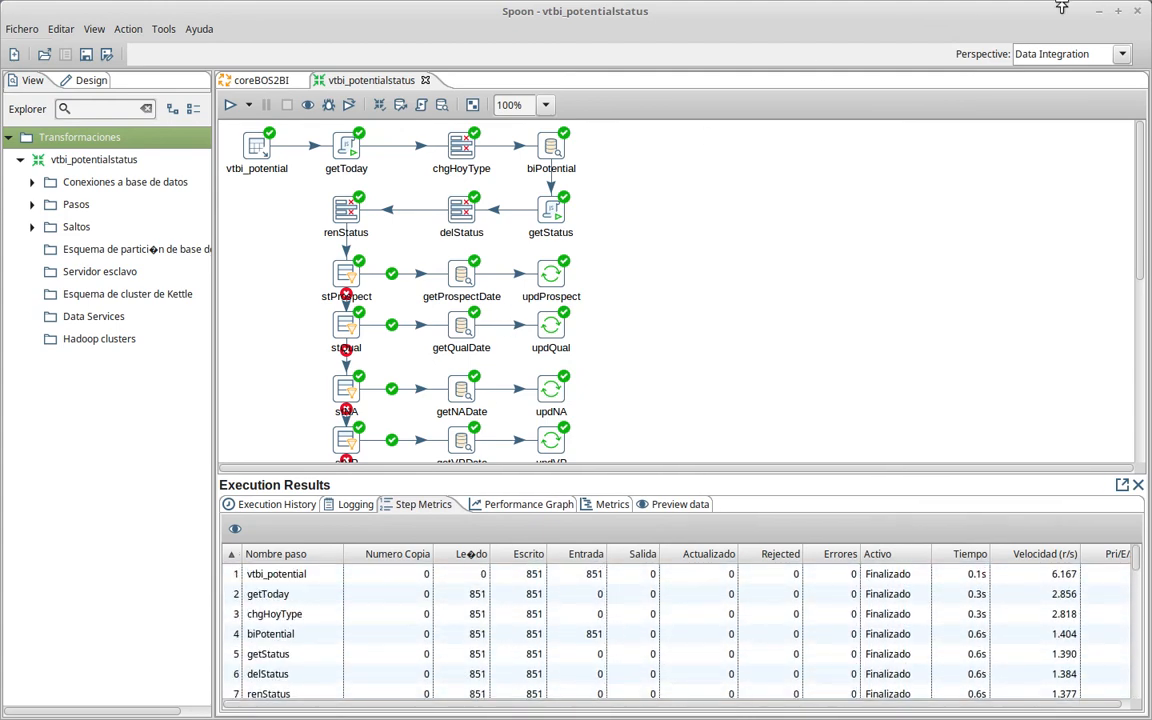
Return to the Metabase question in the browser and refresh the Potential results
click(1135, 12)
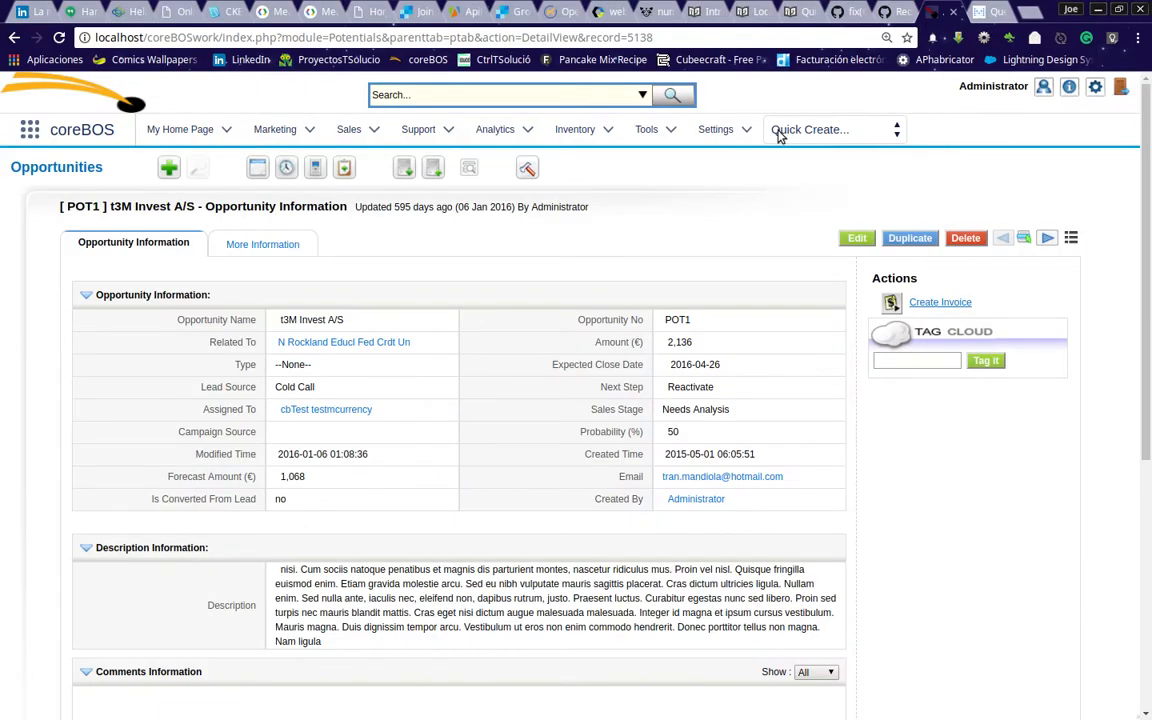
click(990, 10)
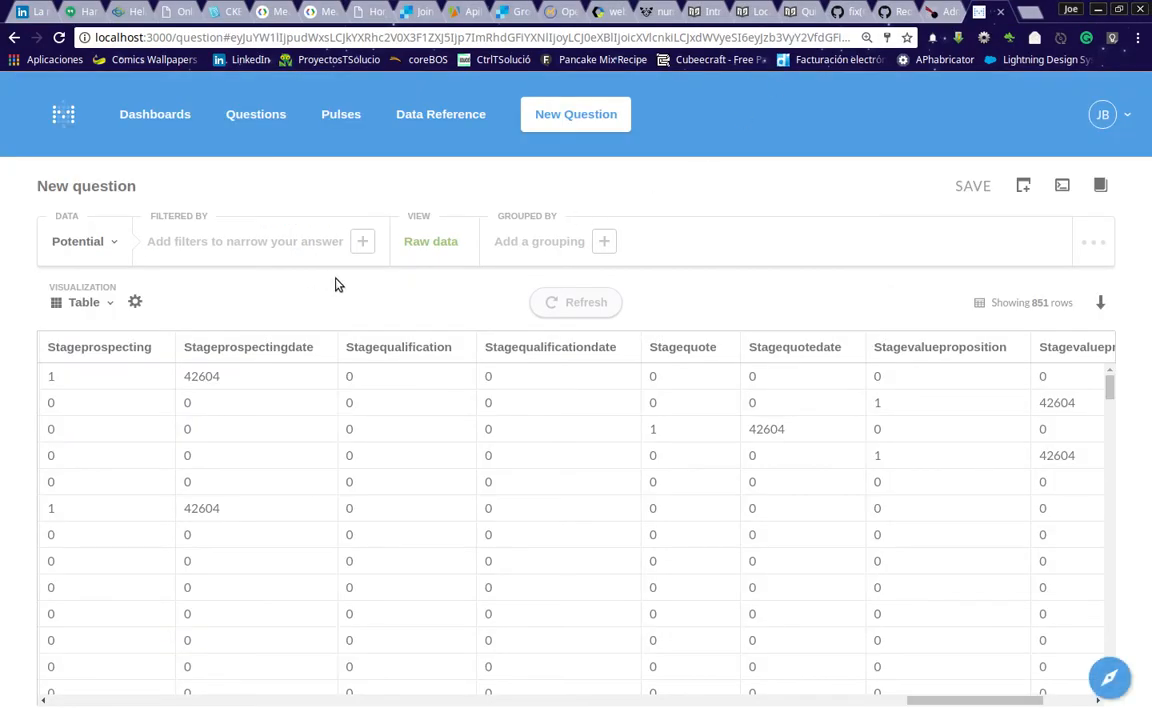
click(940, 11)
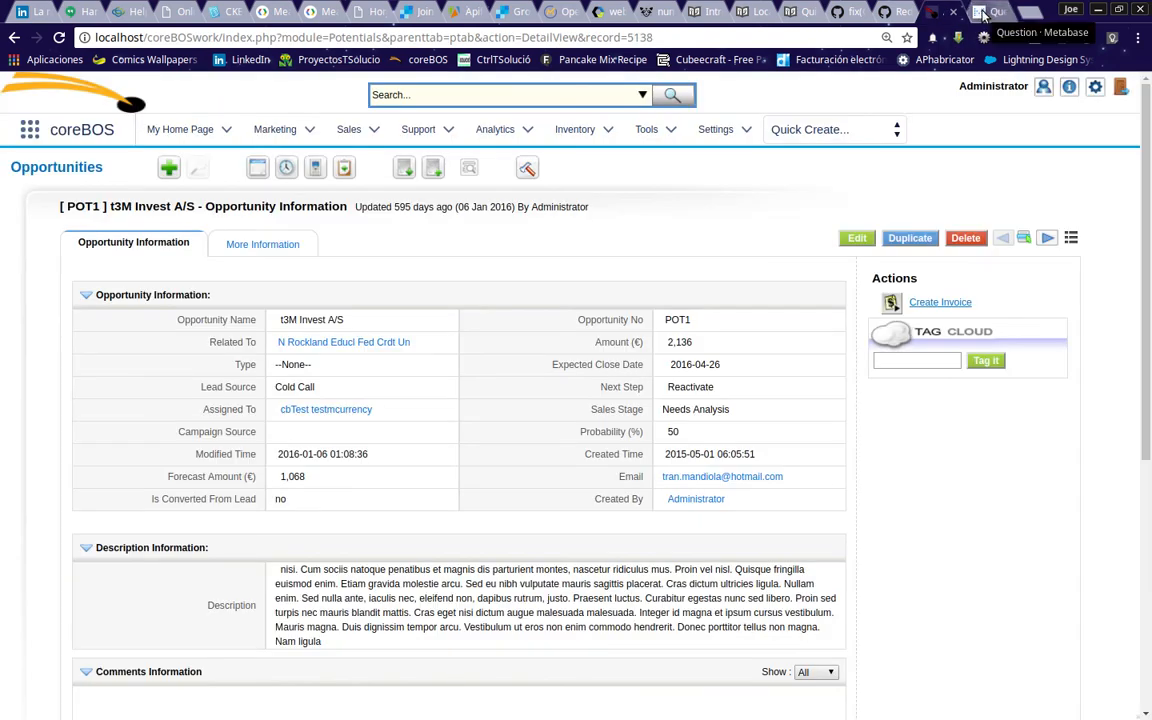
click(983, 13)
click(566, 303)
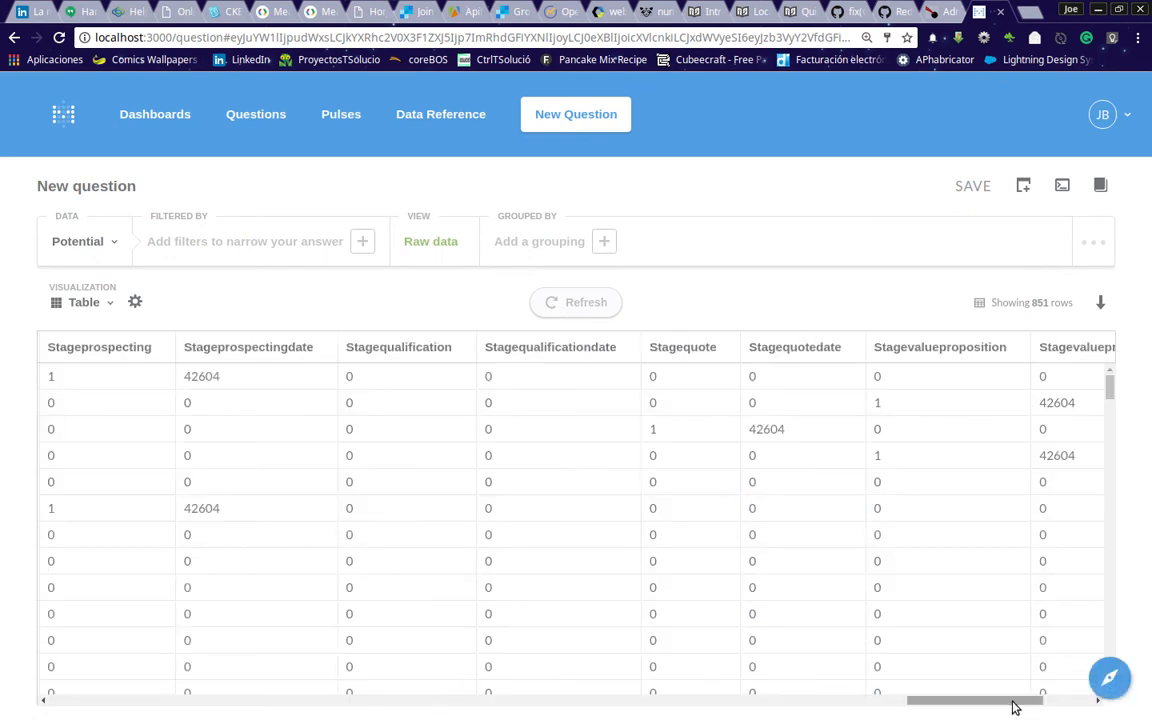
Compare the t3M Invest A/S record's stage columns in the Potential results, including Stageneedsanalysis, with its Sales Stage in coreBOS
drag(1015, 707, 10, 705)
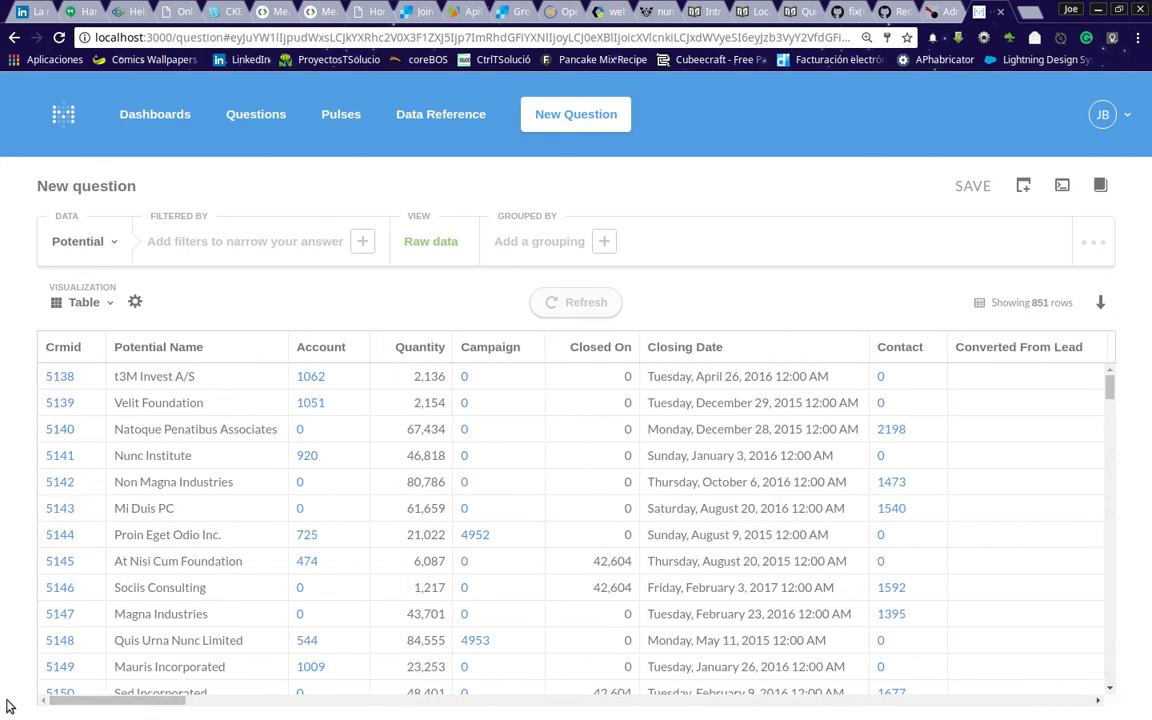
drag(120, 702, 943, 717)
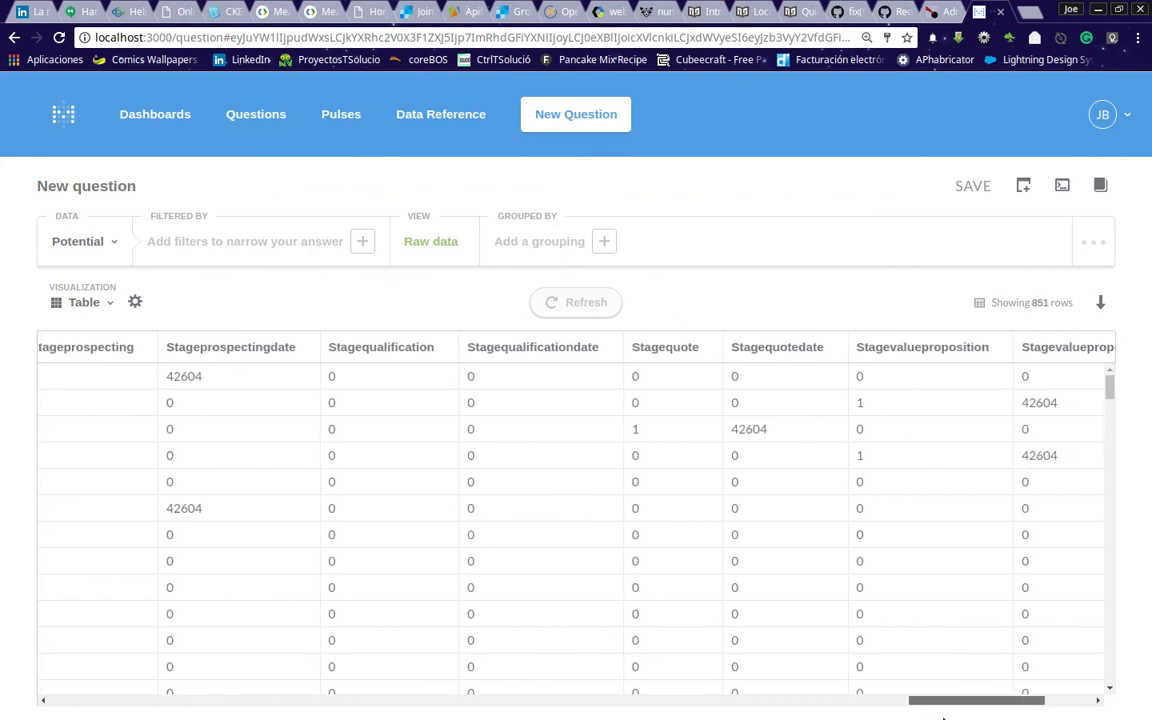
drag(938, 717, 828, 717)
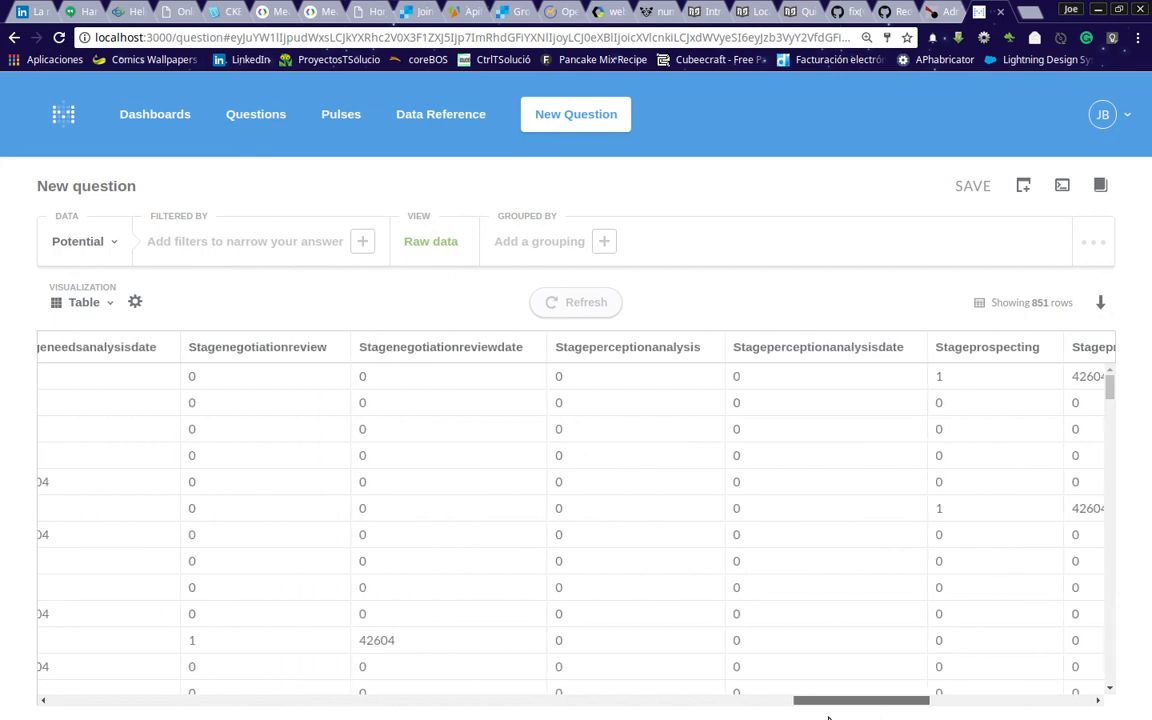
click(950, 12)
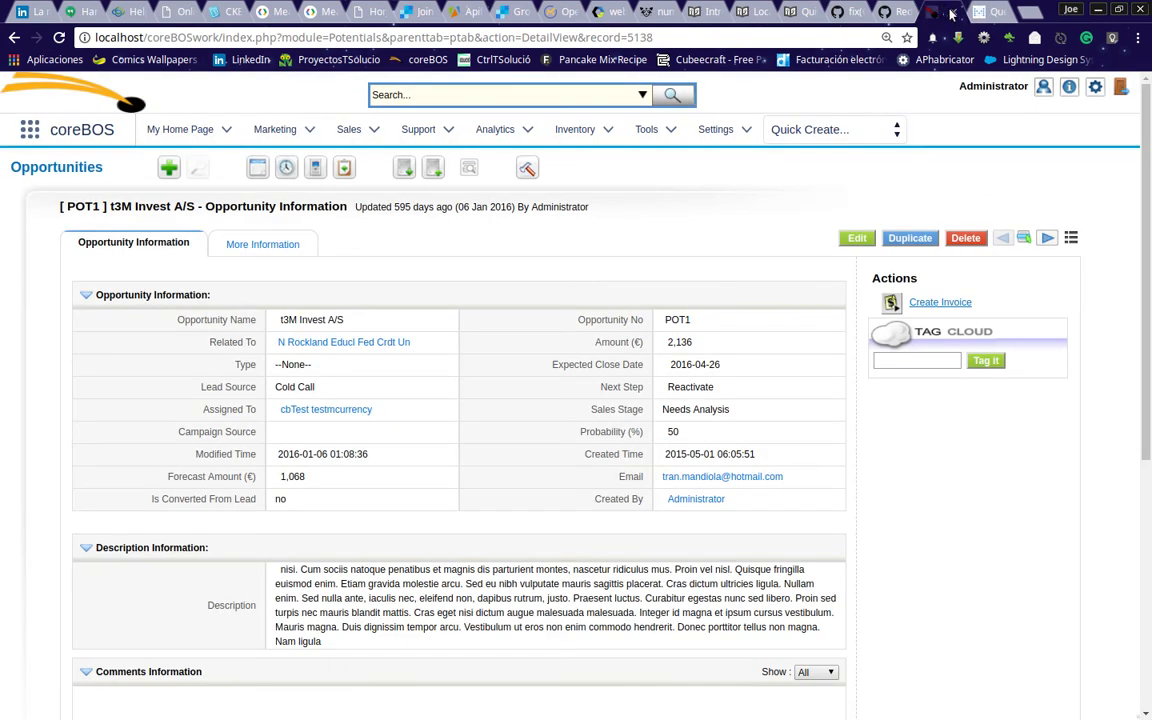
click(978, 13)
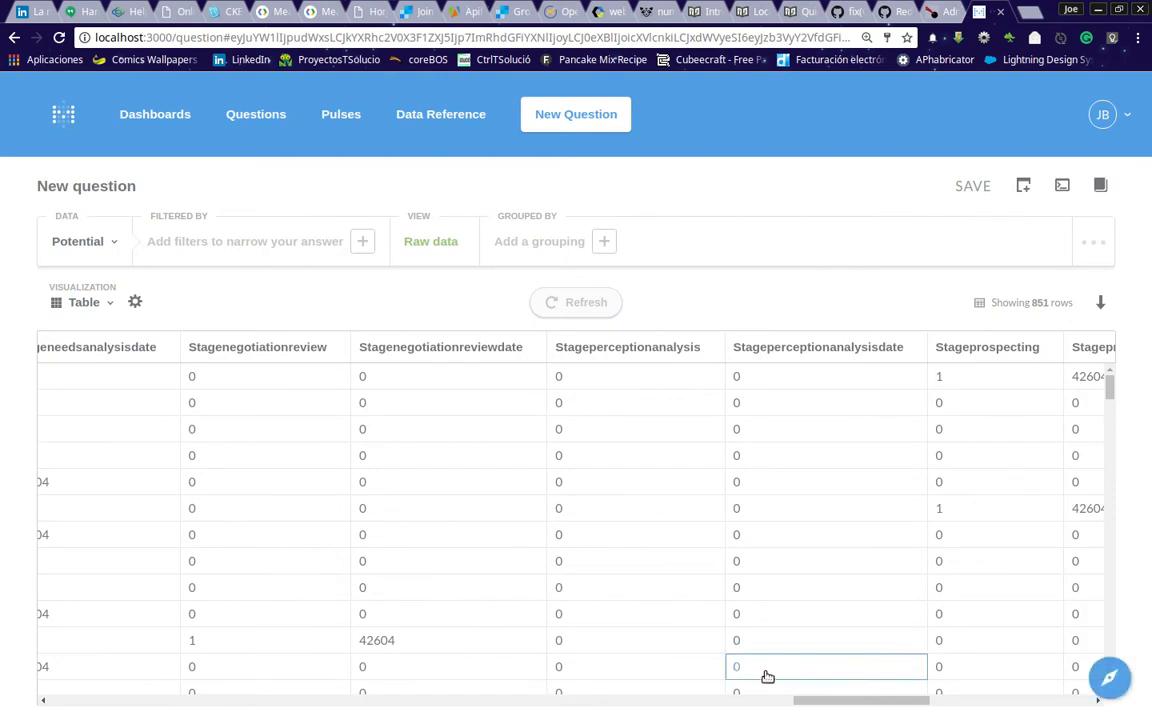
drag(812, 706, 771, 712)
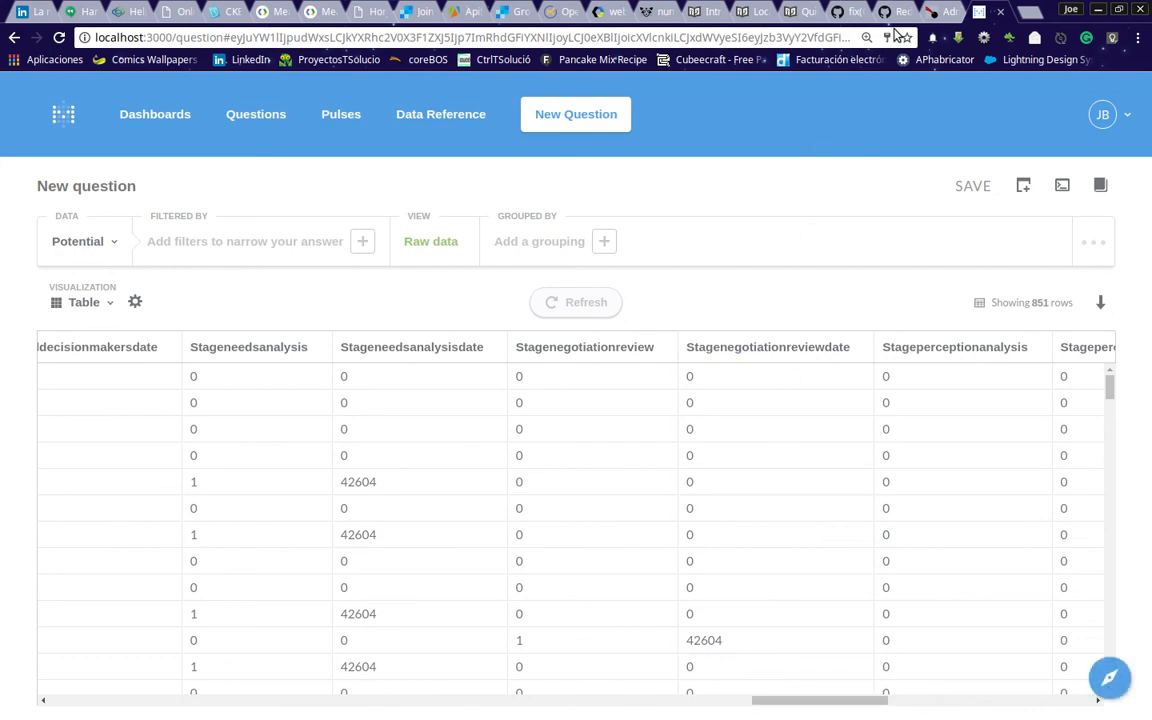
Check the opportunity in coreBOS, switch to Spoon and examine the step metrics and stage branches of the vtbi_potentialstatus transformation
click(931, 13)
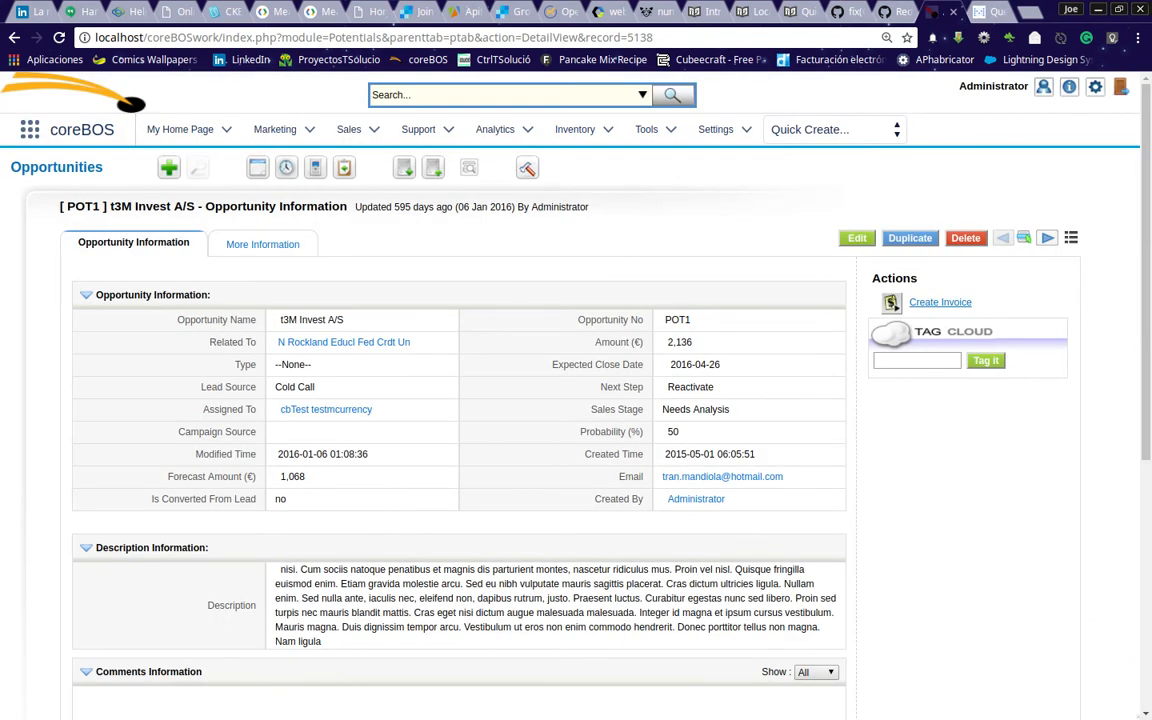
key(alt+Tab)
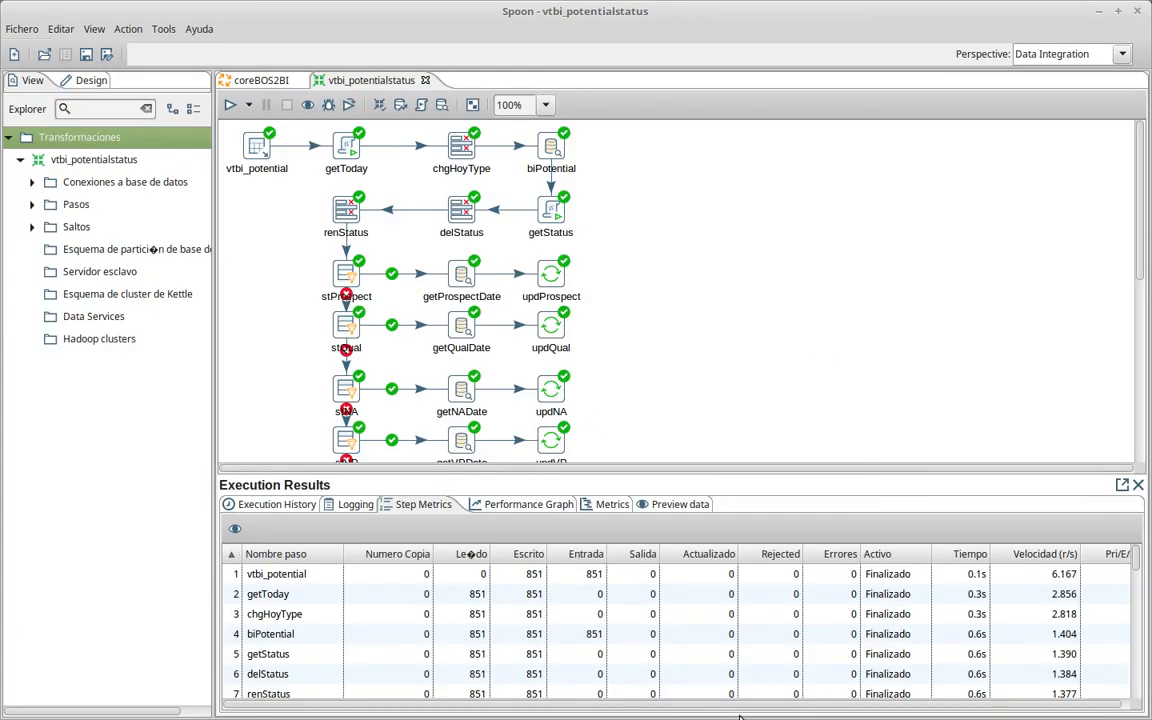
scroll(741, 658, down, 3)
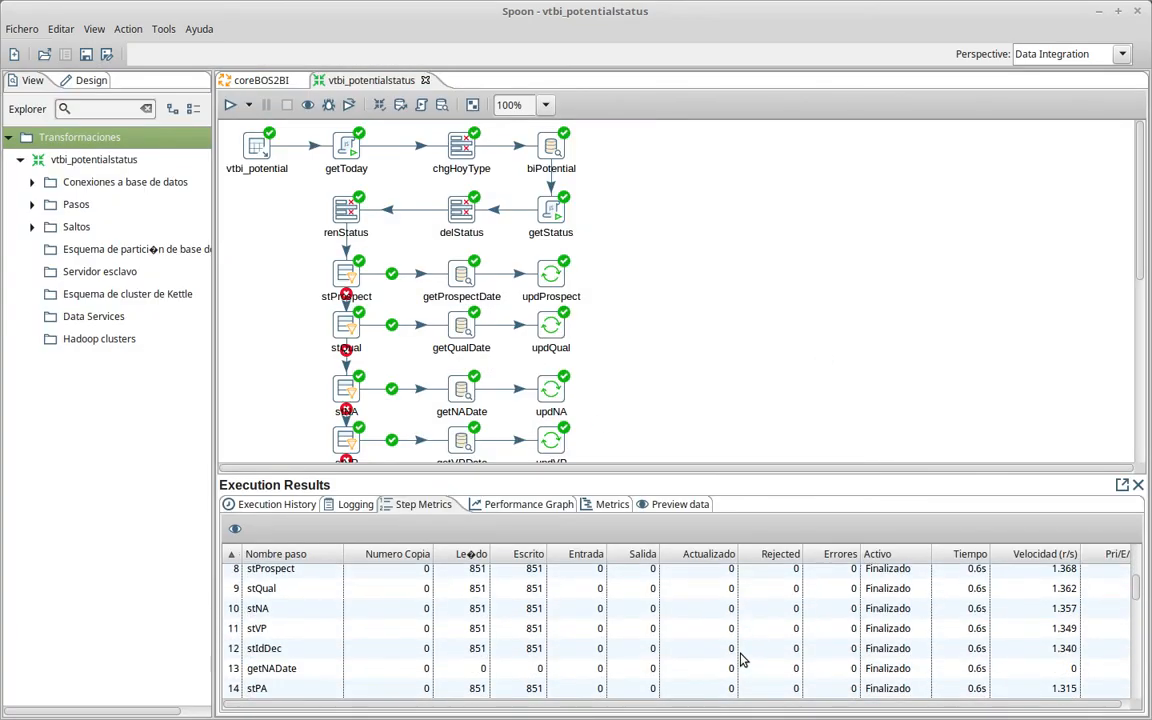
scroll(741, 658, down, 8)
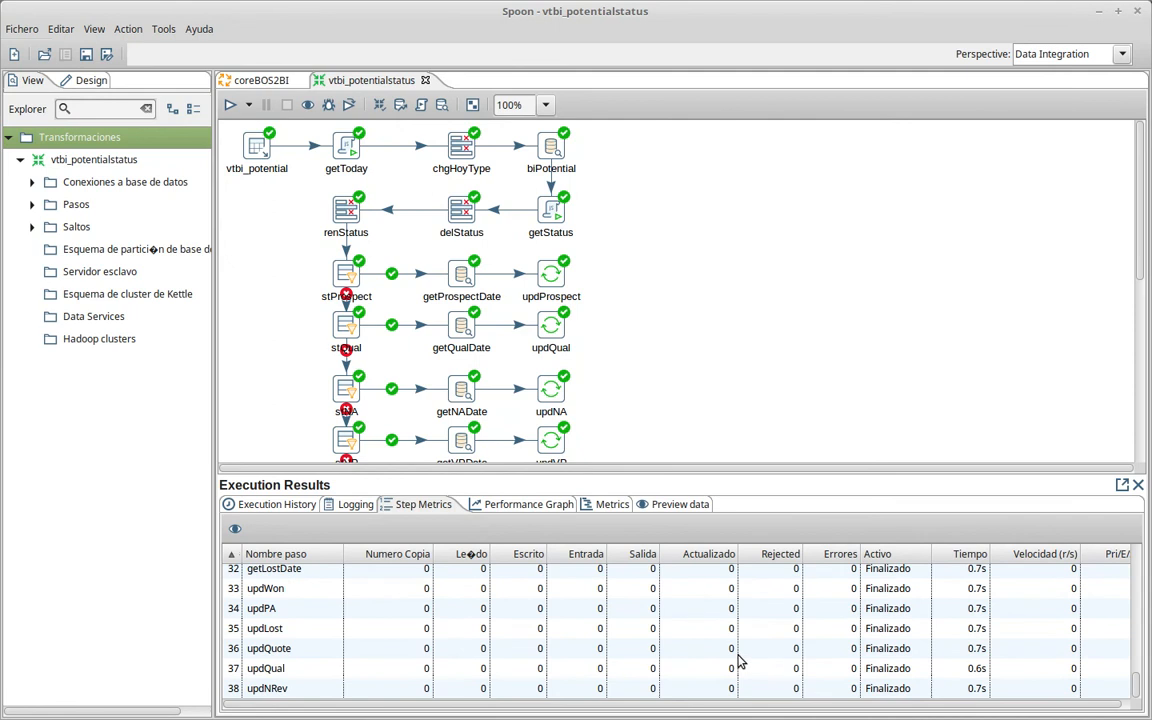
scroll(739, 663, up, 6)
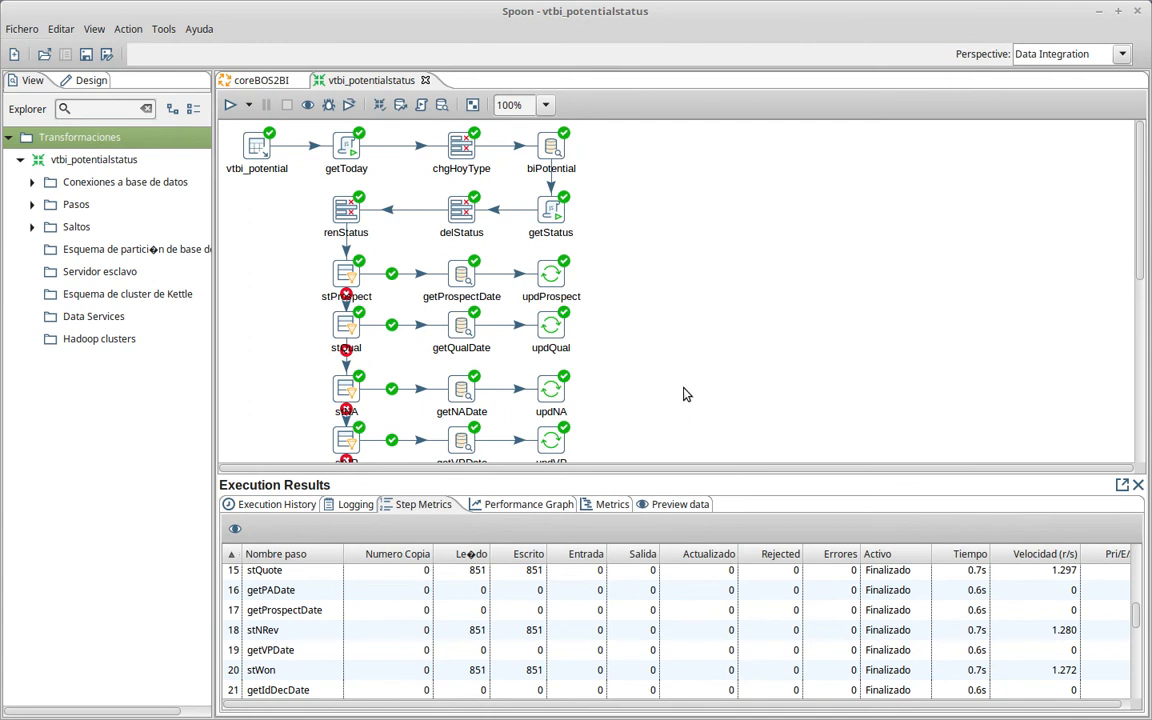
scroll(684, 394, down, 3)
scroll(684, 394, down, 1)
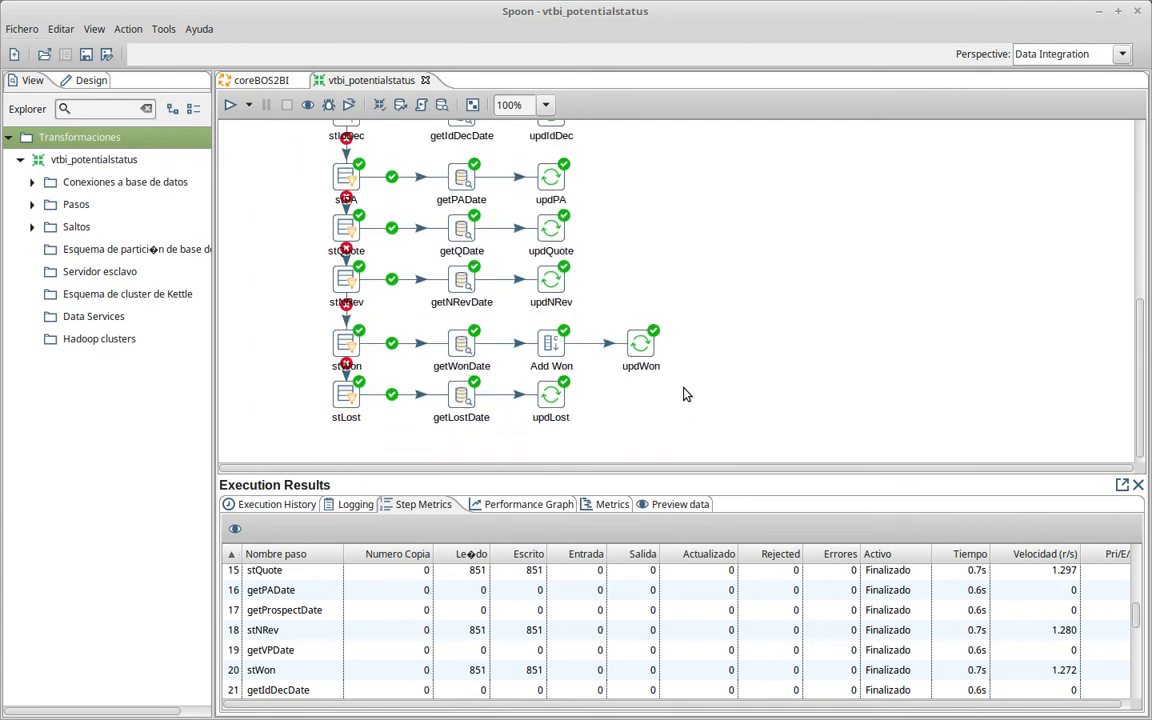
scroll(684, 394, up, 4)
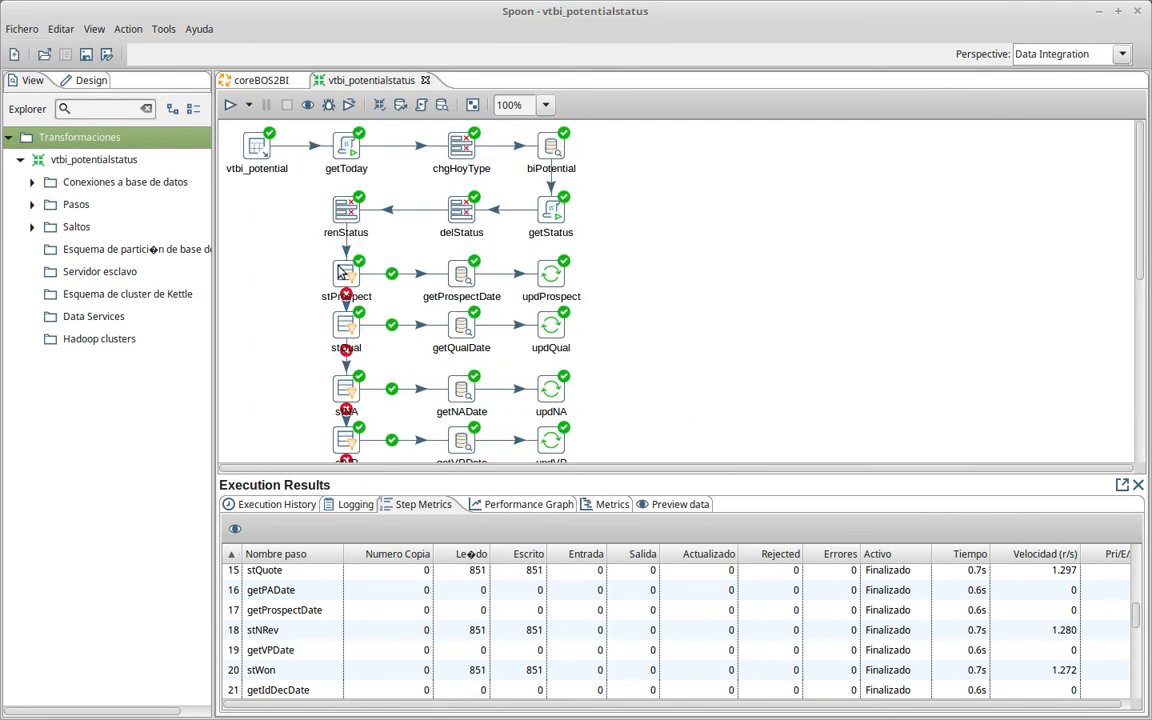
Inspect the stNA filter step's stageneedsanalysis condition and its true and false targets, leaving the settings as they are
mouse_move(351, 333)
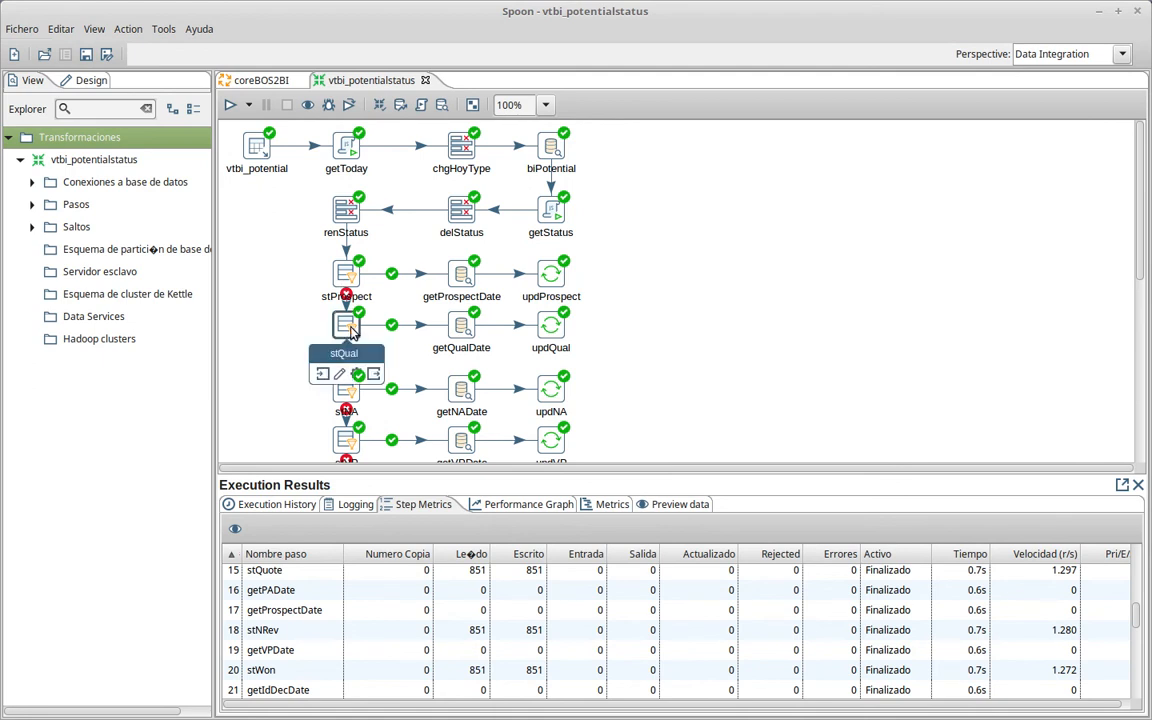
double_click(347, 390)
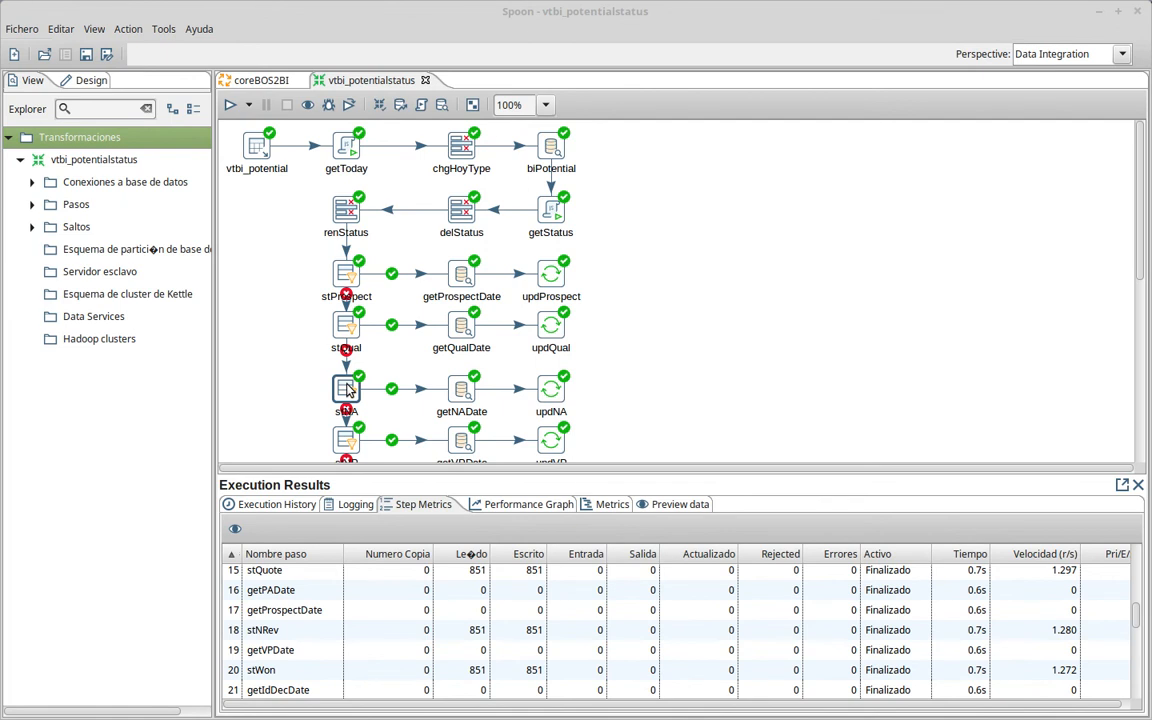
mouse_move(338, 385)
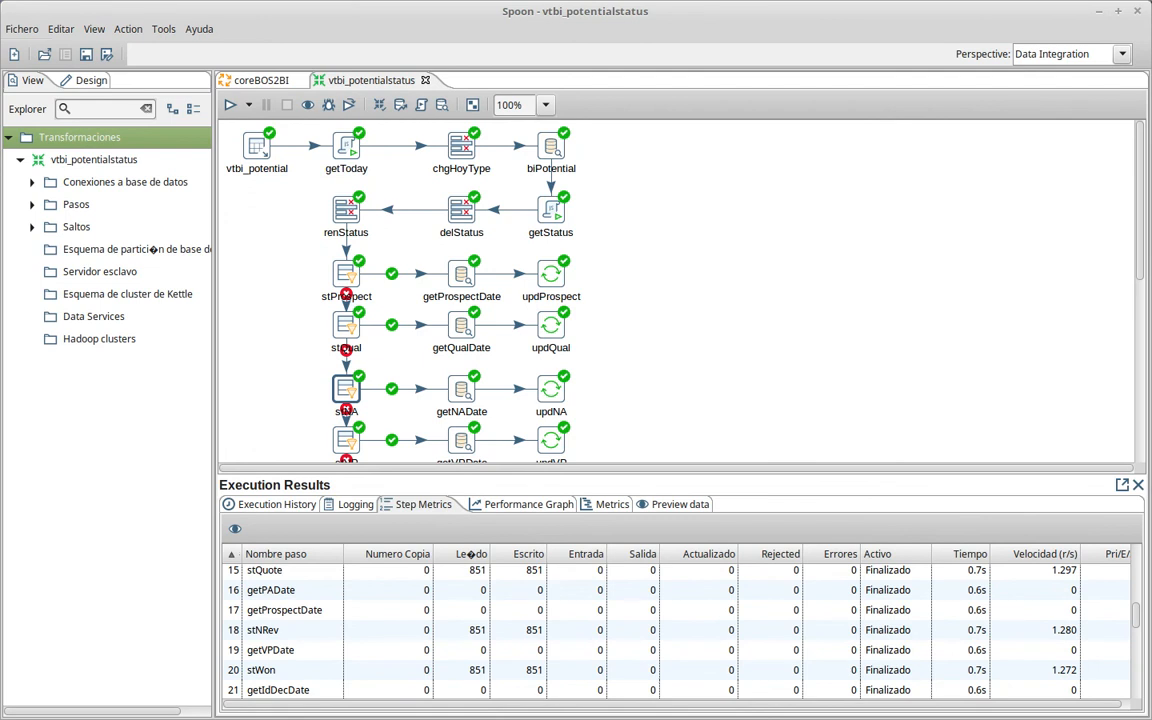
double_click(351, 390)
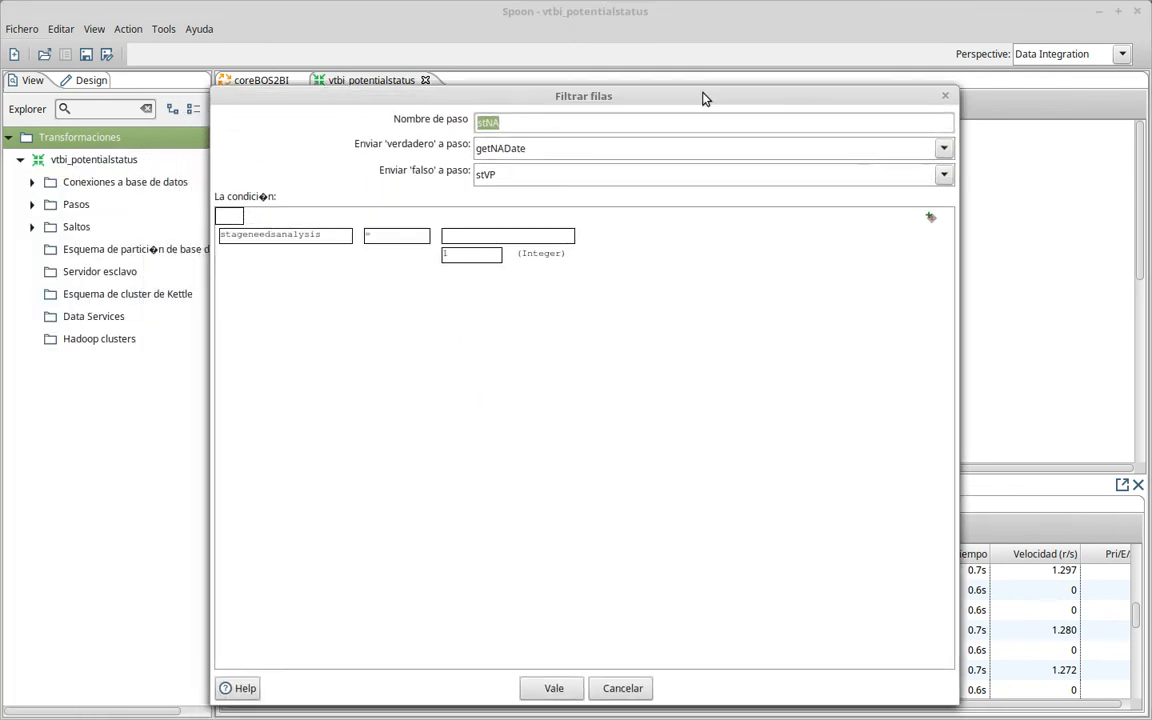
click(623, 688)
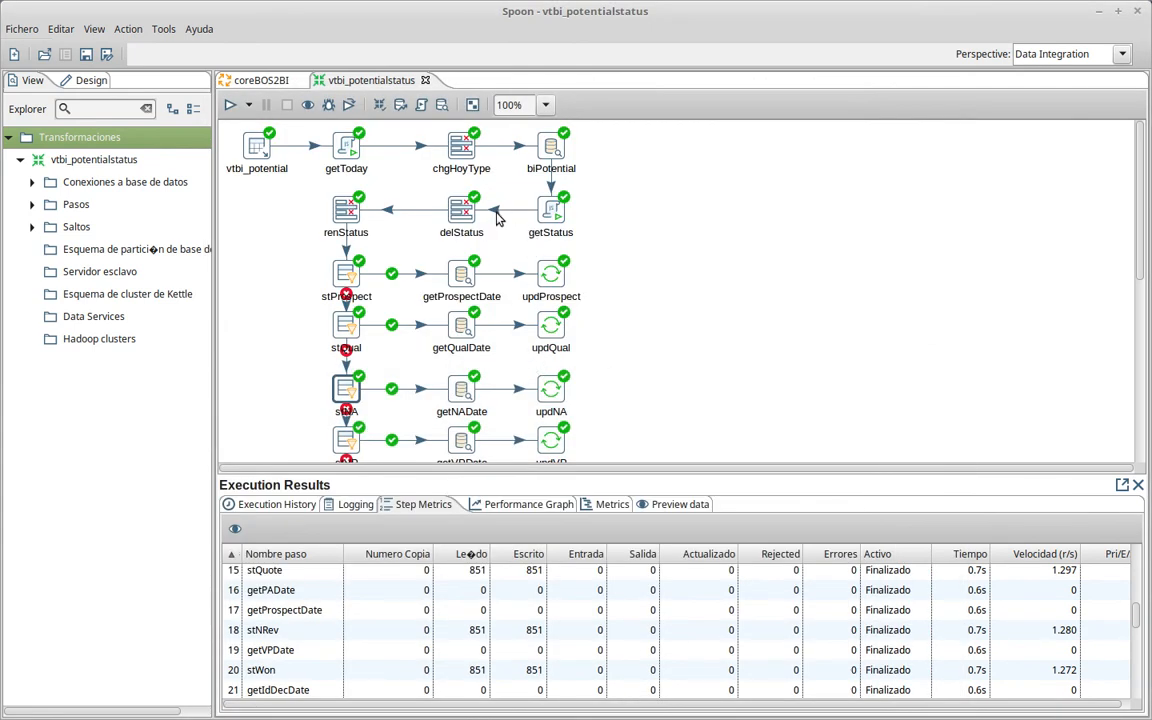
Inspect the biPotential lookup step's connection options, crmid key and returned stage fields without editing them
mouse_move(555, 218)
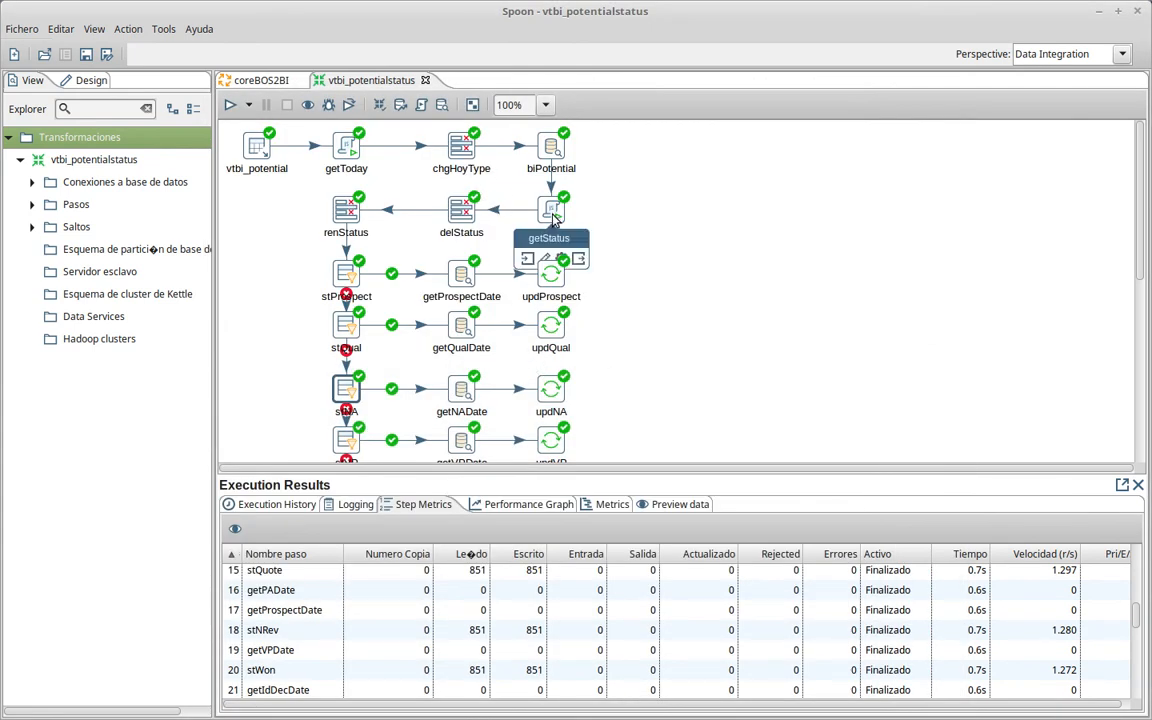
mouse_move(556, 150)
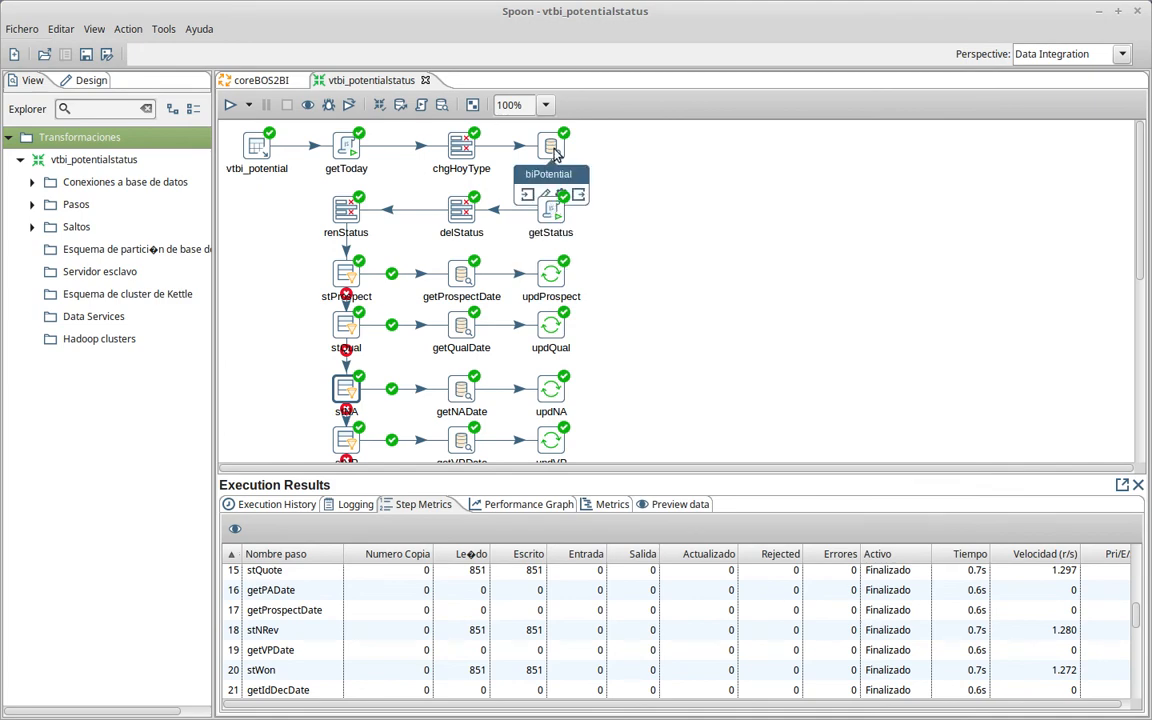
double_click(553, 148)
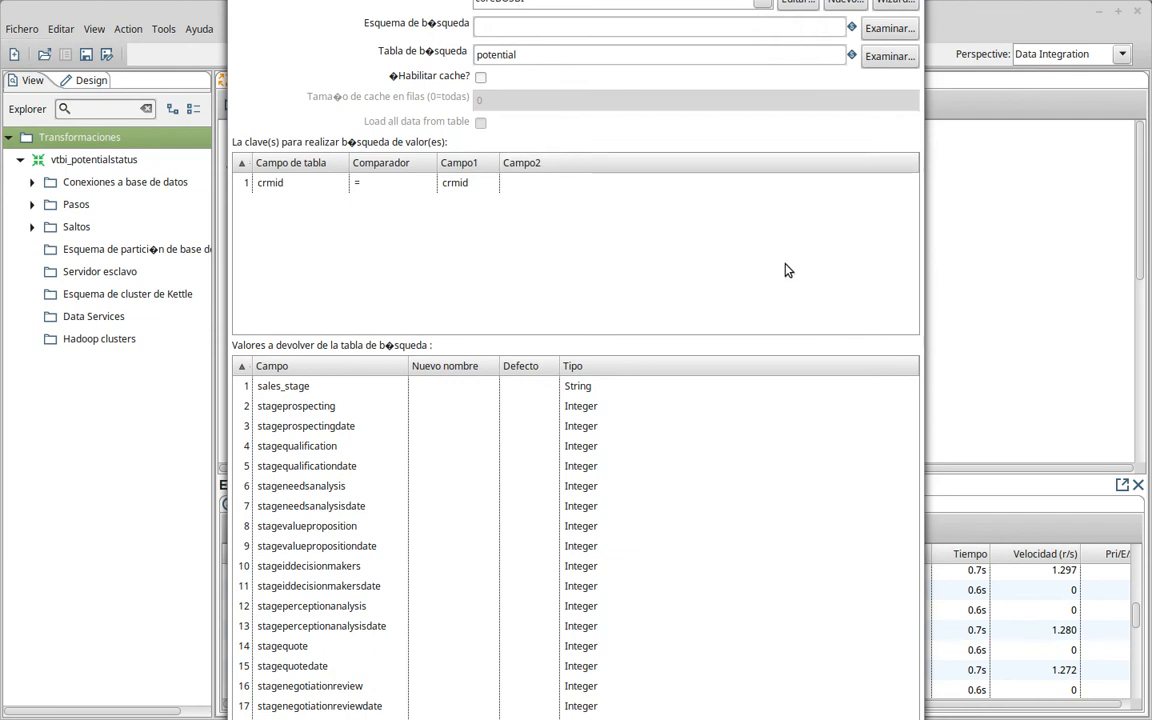
click(760, 6)
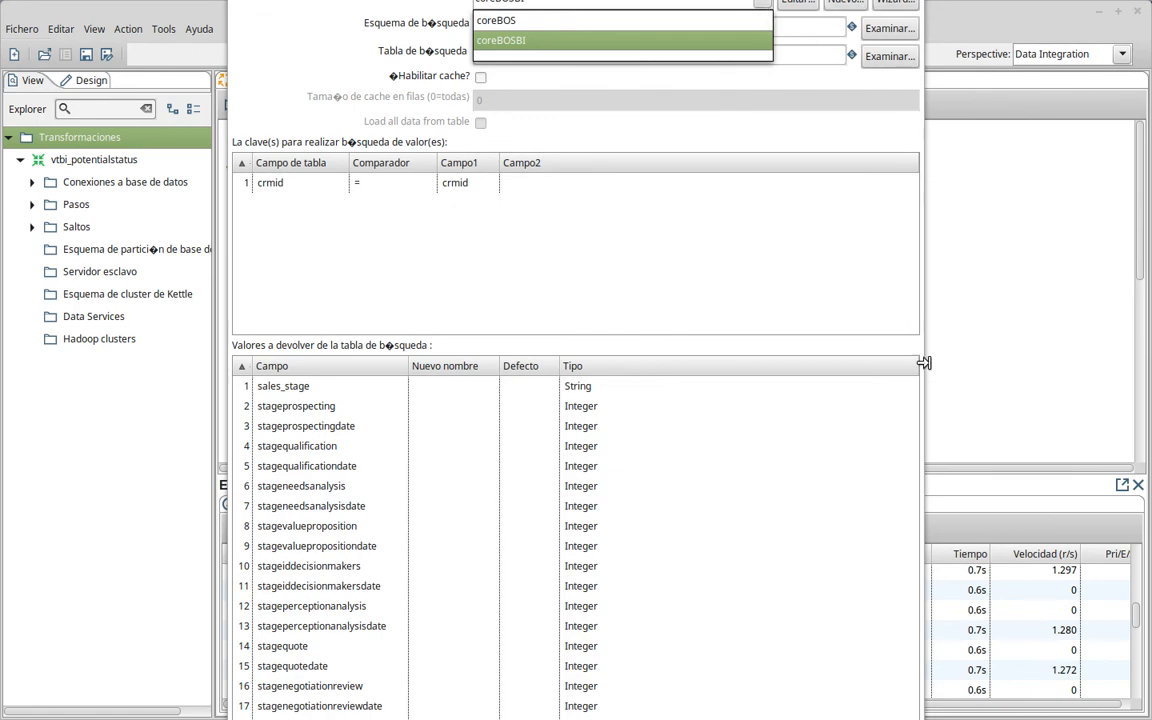
key(Escape)
key(Escape)
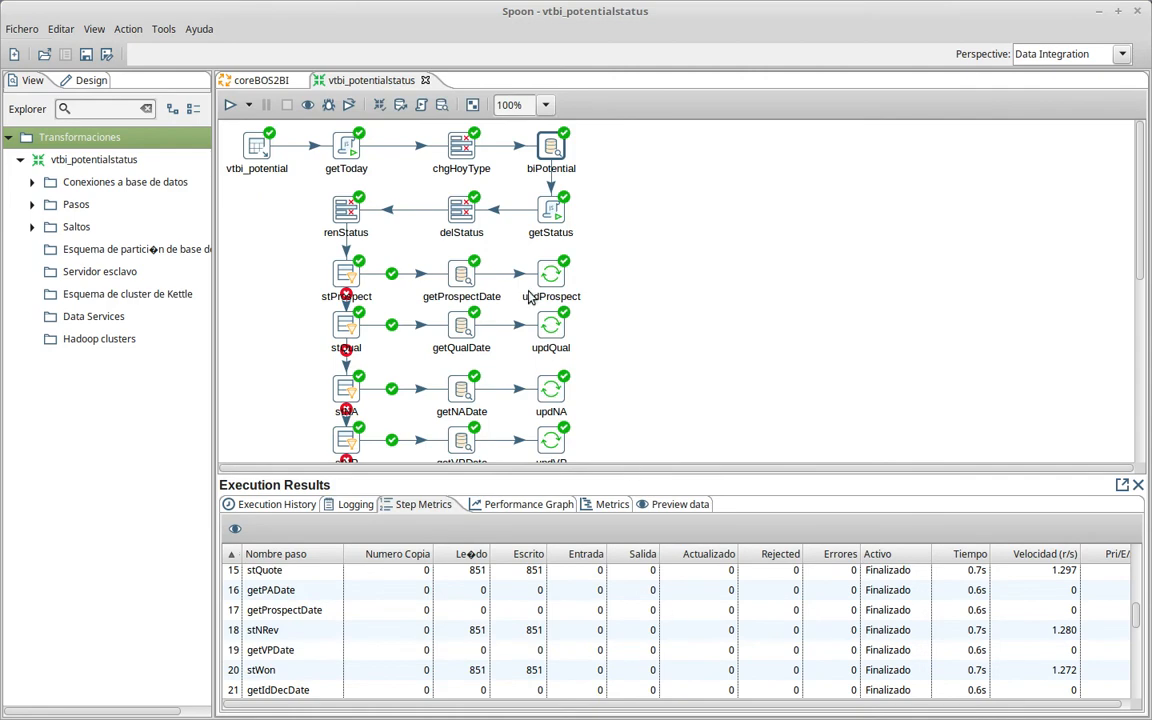
Examine the getStatus step's script, focusing on the condition for the Needs Analysis sales stage, and close it without changes
click(551, 214)
double_click(551, 210)
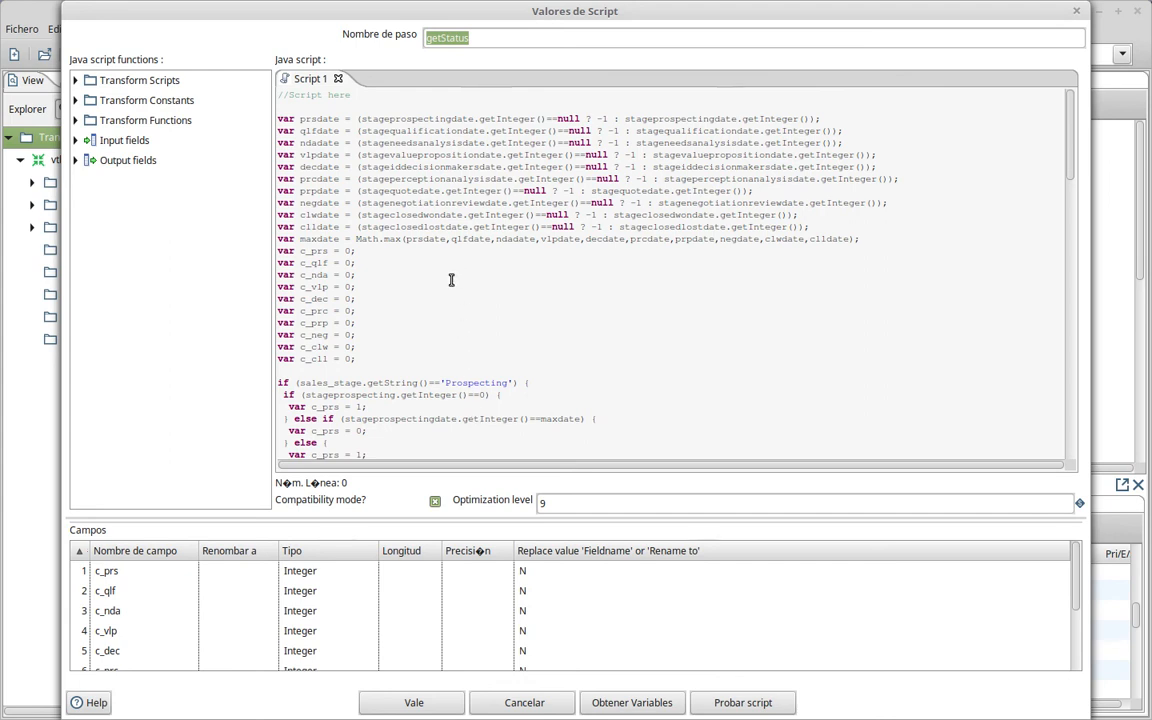
scroll(386, 306, down, 9)
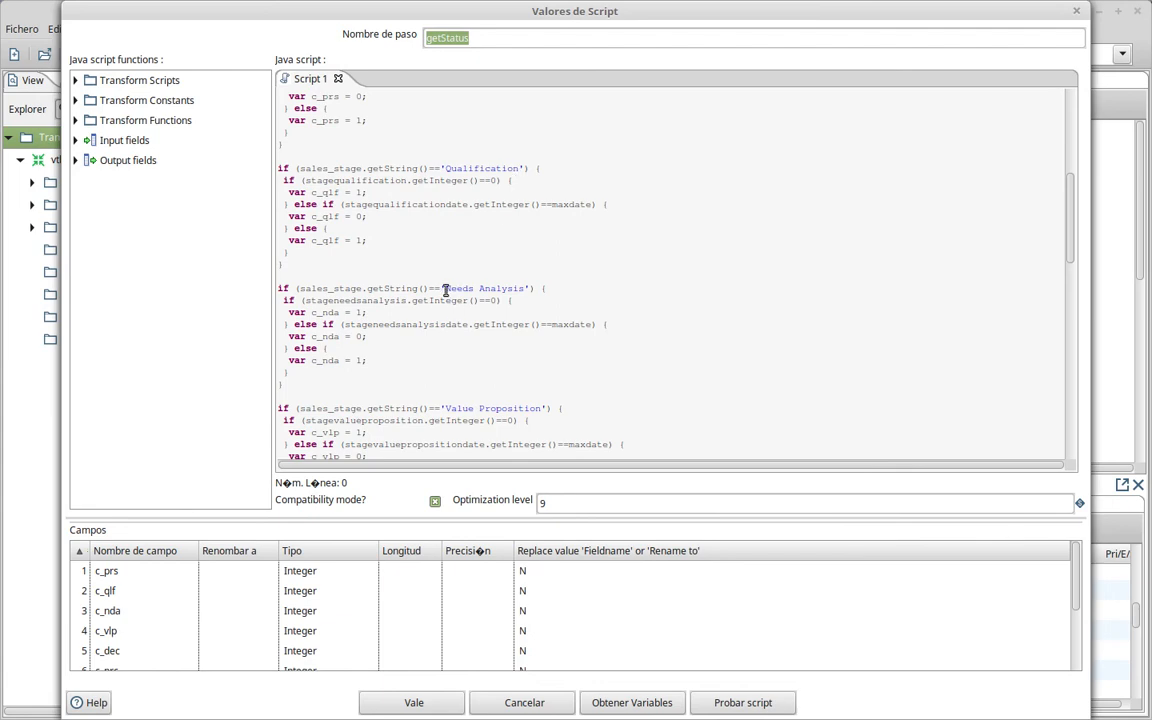
drag(446, 289, 524, 289)
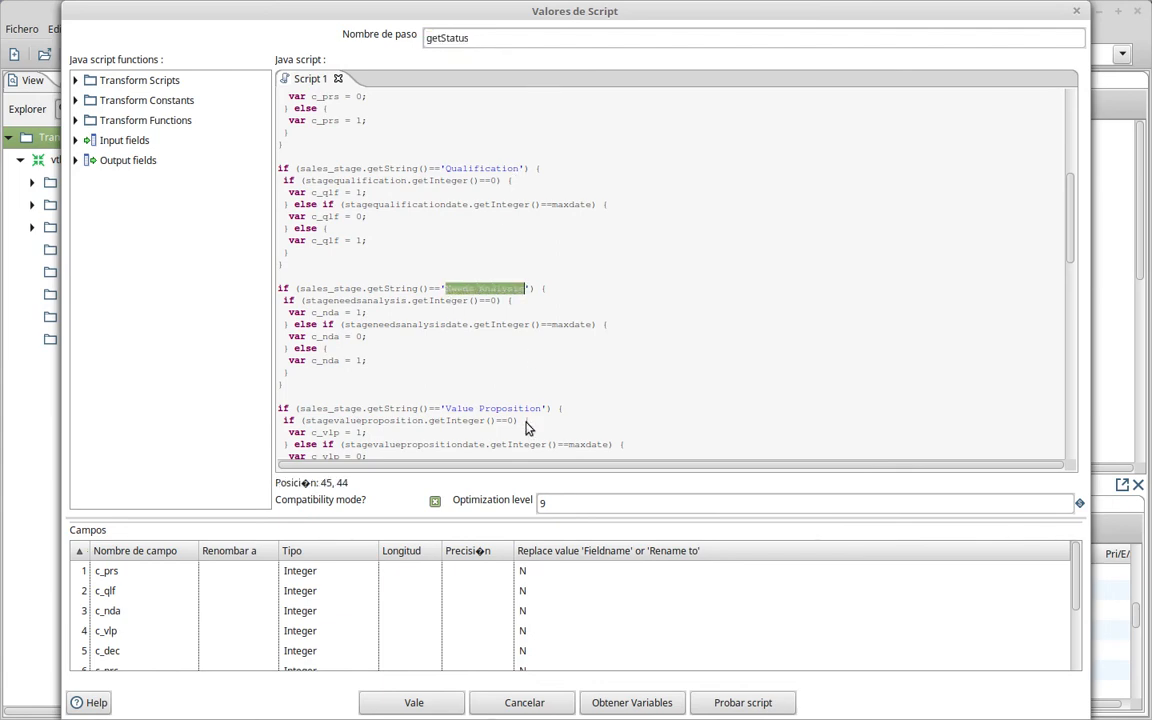
key(Escape)
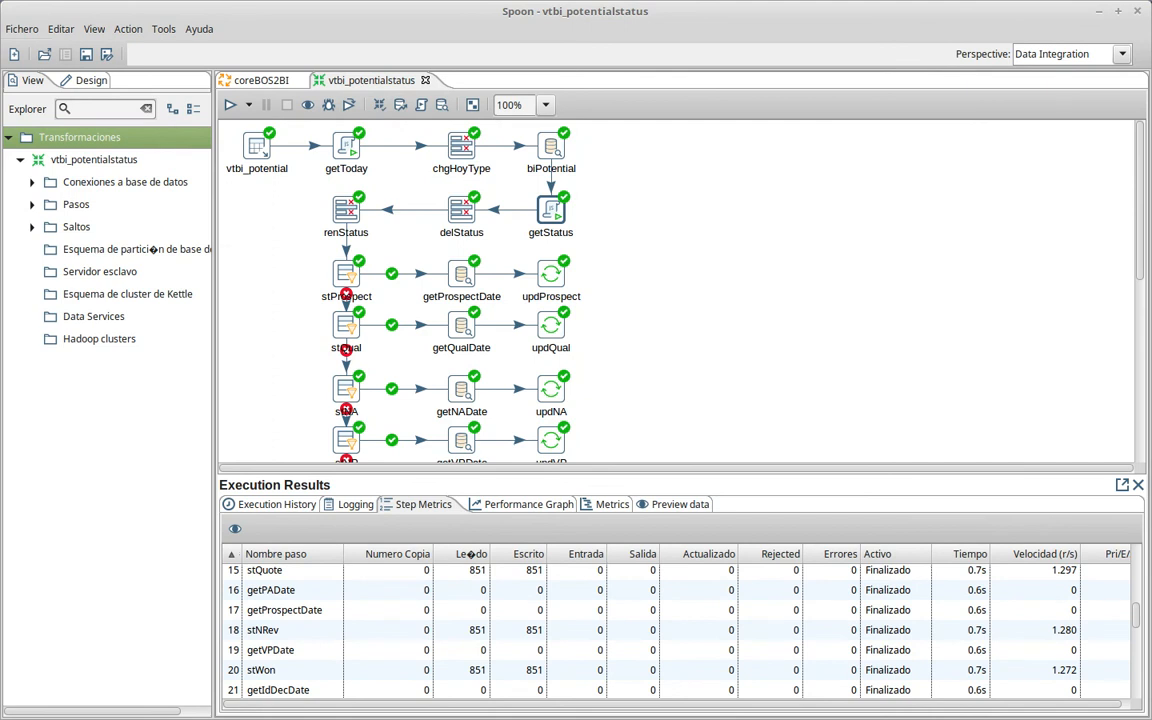
Return to the Metabase question in the browser and locate the Sales Stage column in the Potential results
key(alt+Tab)
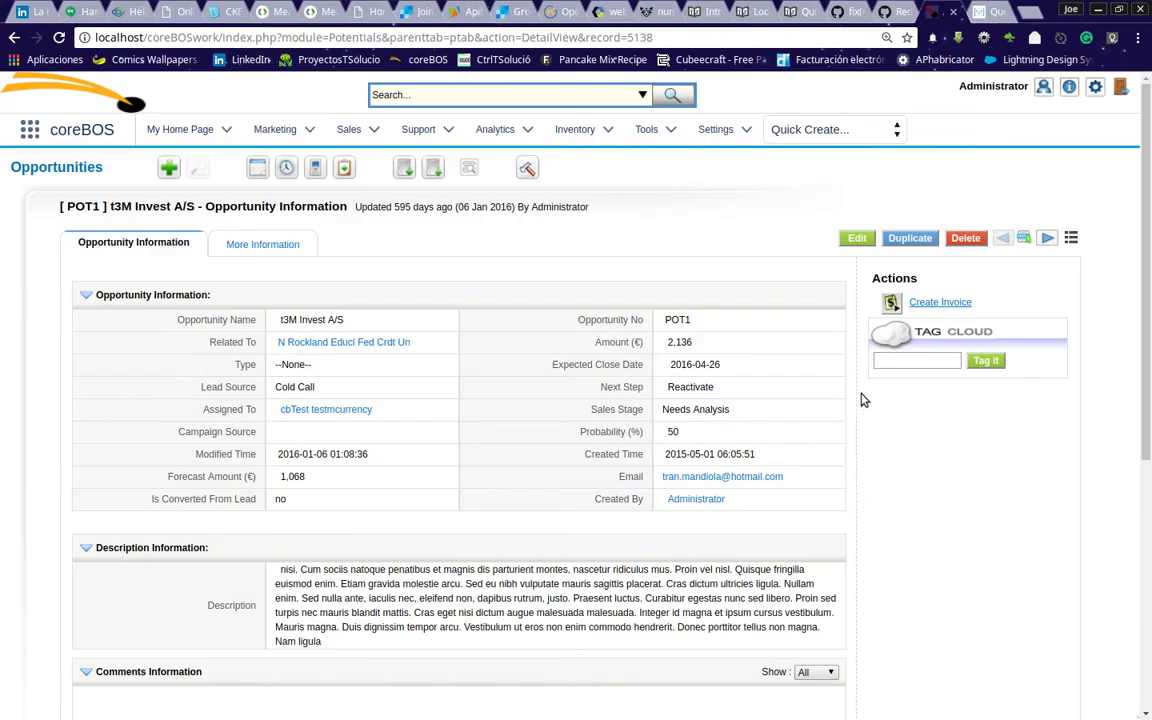
click(985, 11)
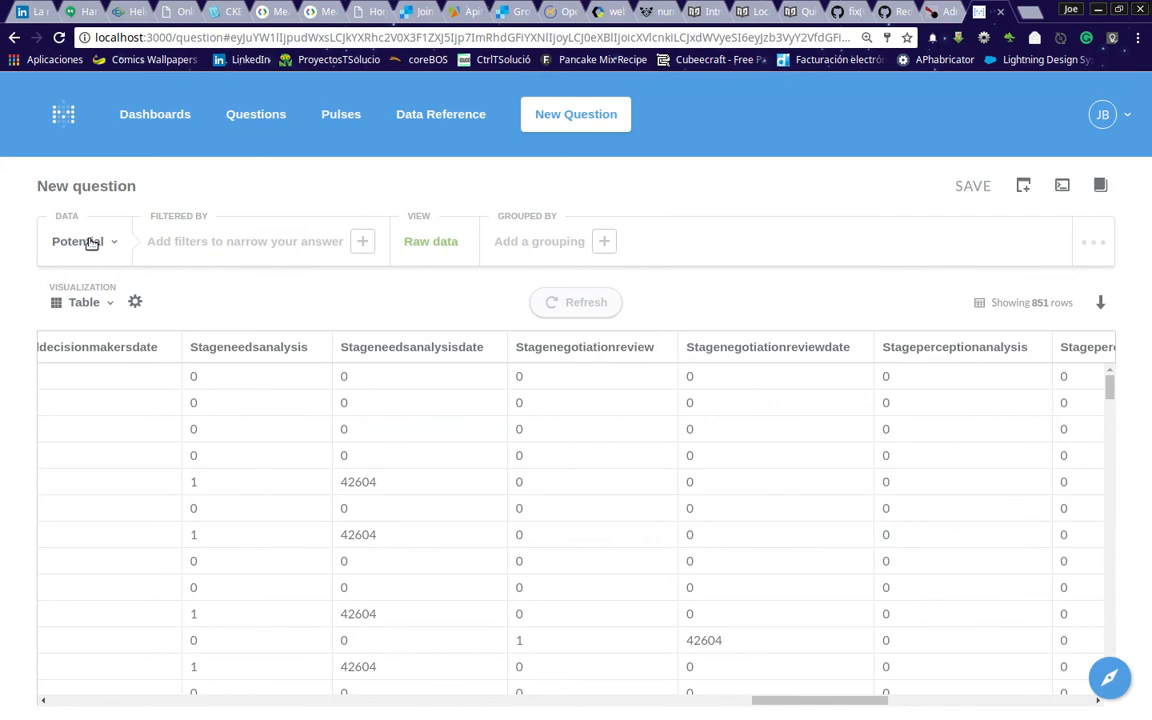
drag(843, 709, 183, 694)
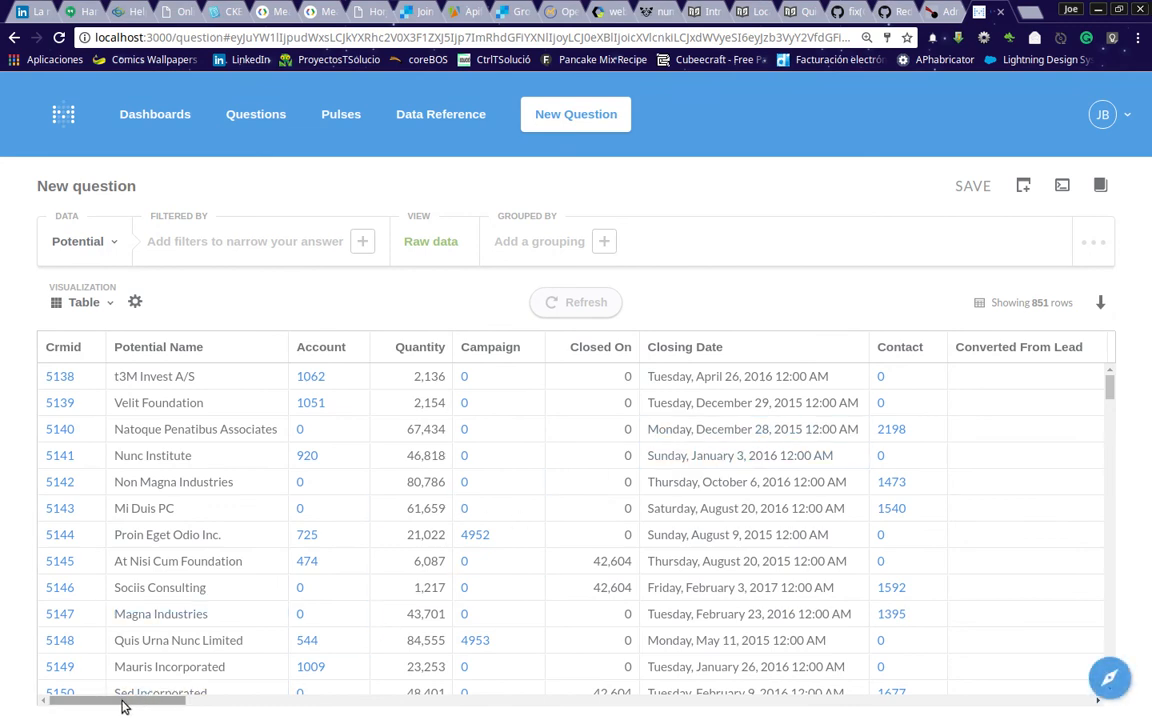
drag(122, 706, 575, 709)
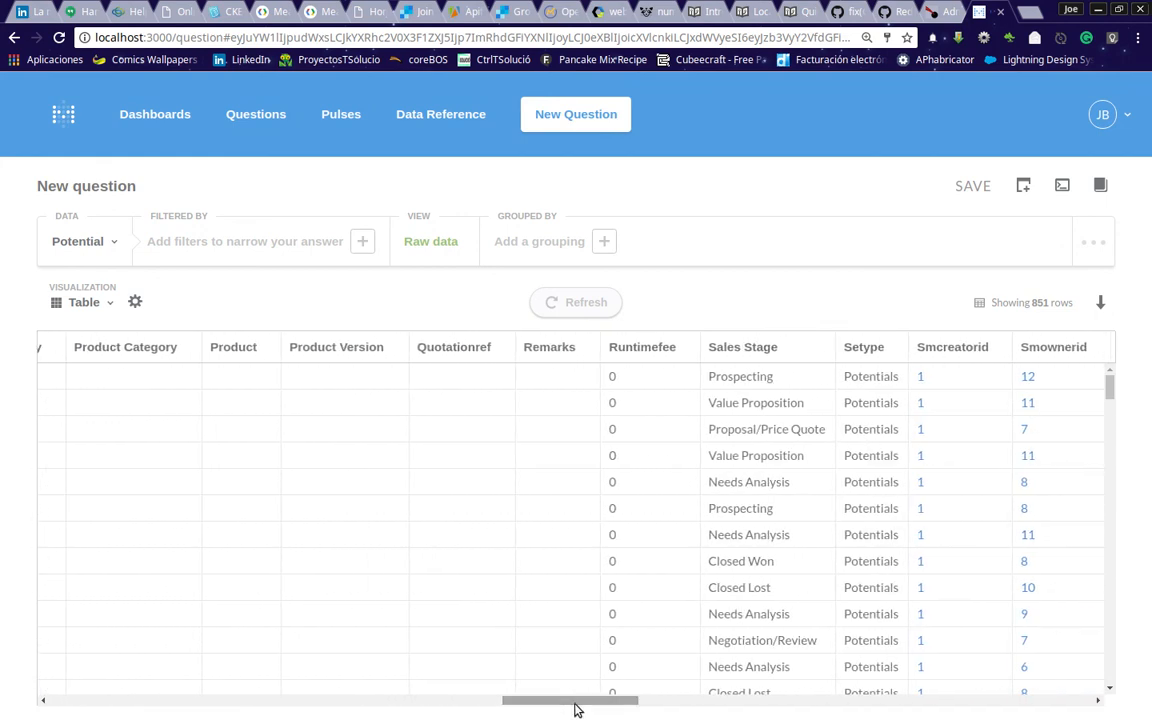
View the number of distinct Sales Stage values and return to the raw Potential data
click(772, 349)
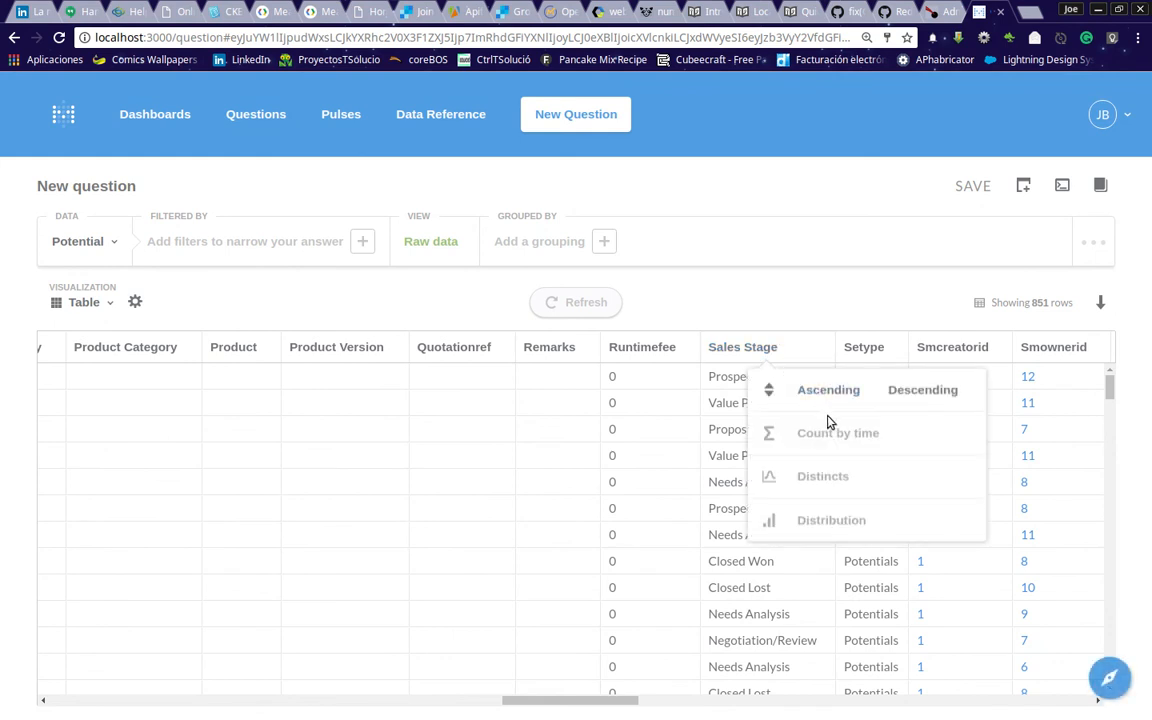
click(823, 477)
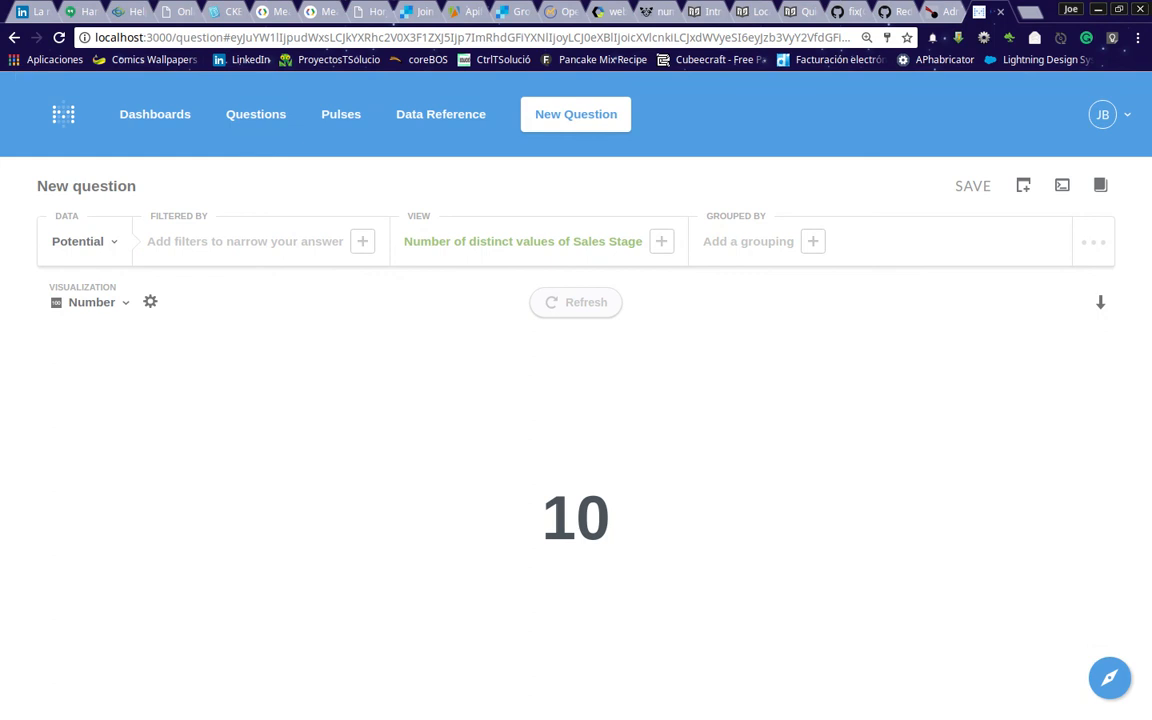
click(14, 37)
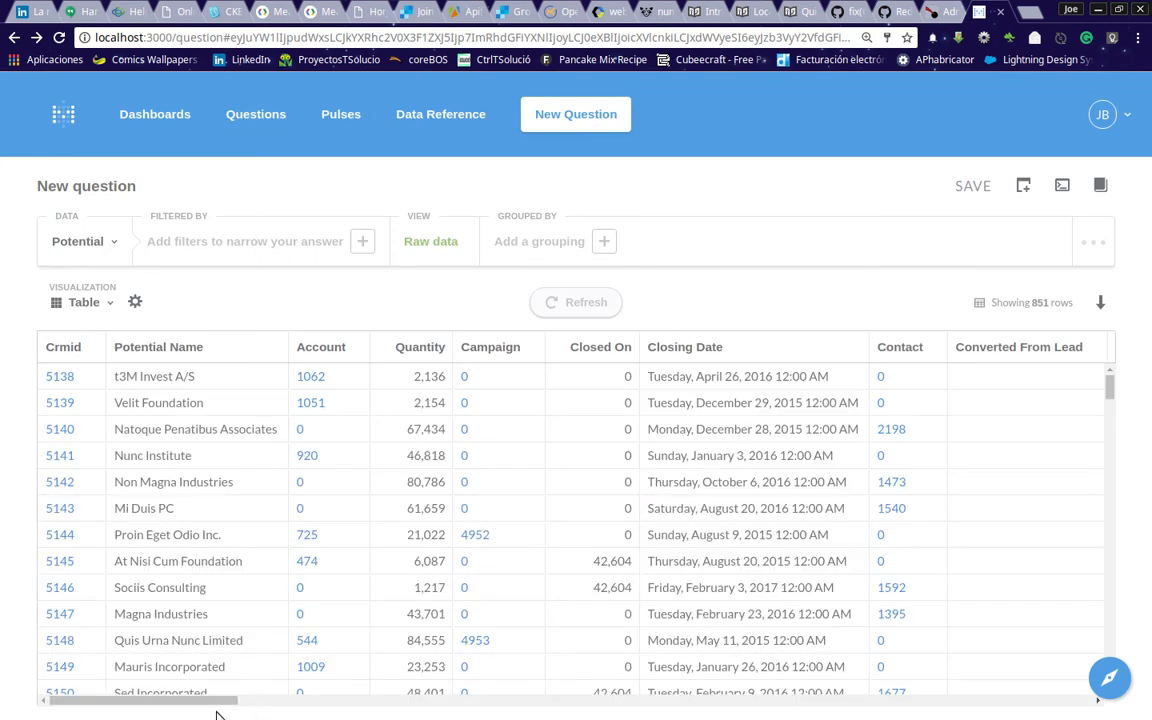
Show the distribution of Potential records by Sales Stage and change its visualization to a table
drag(206, 699, 899, 713)
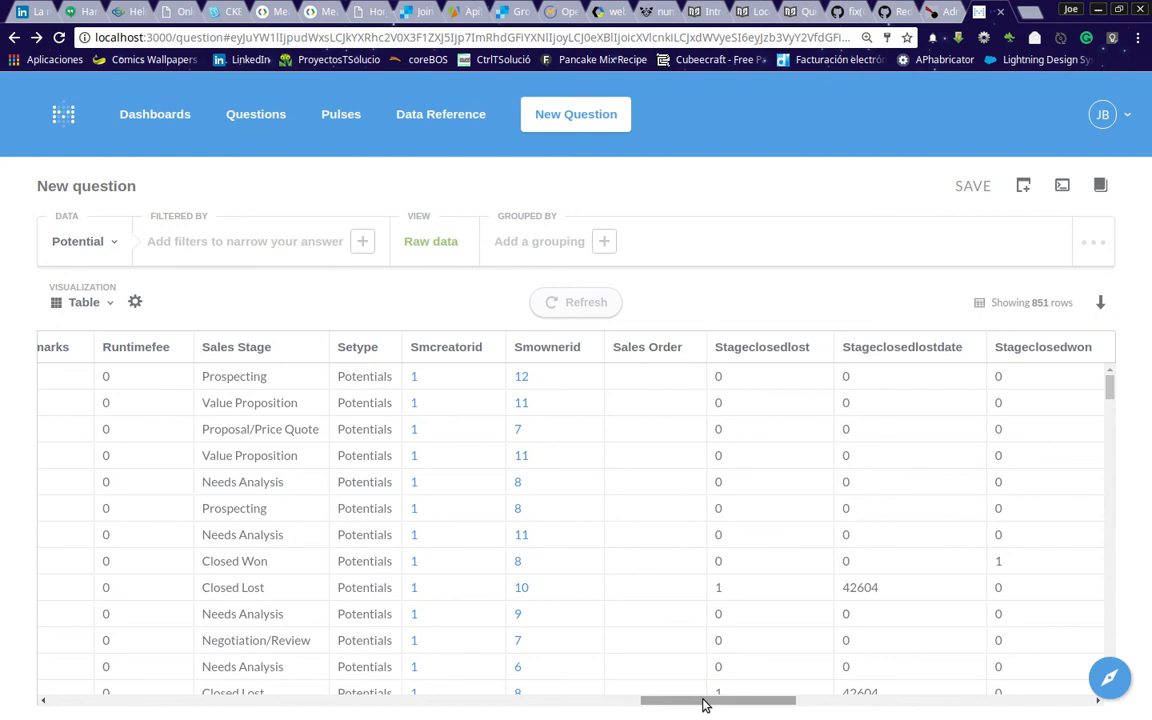
click(285, 351)
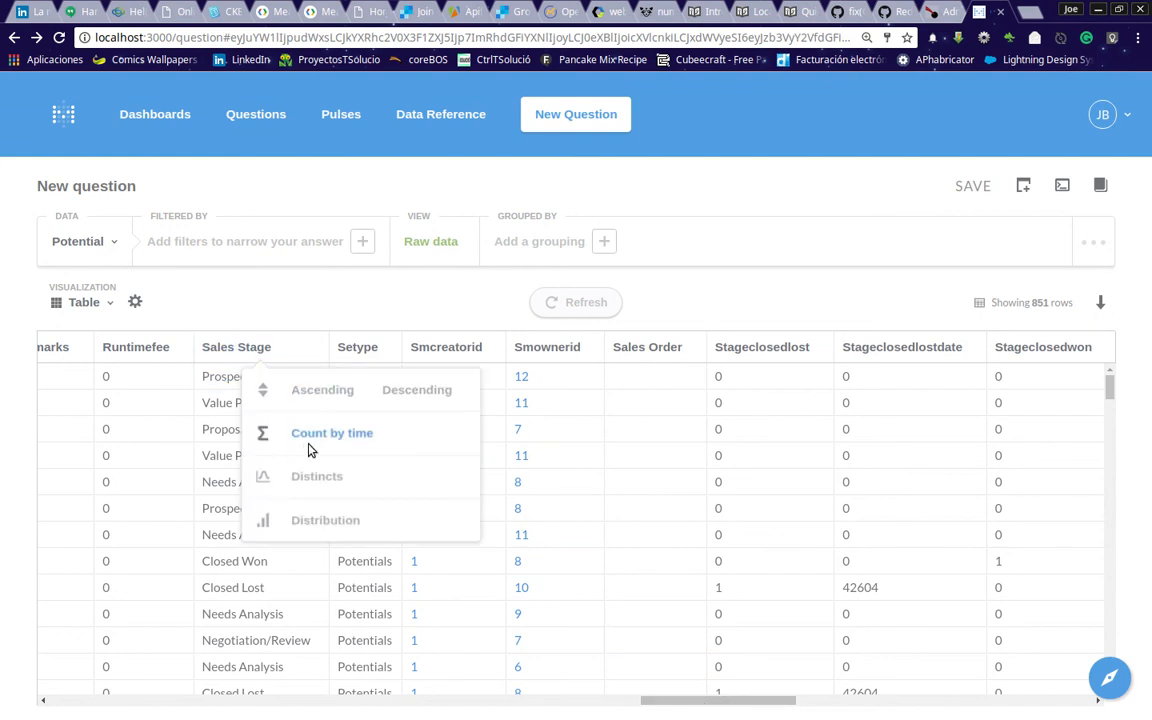
click(321, 518)
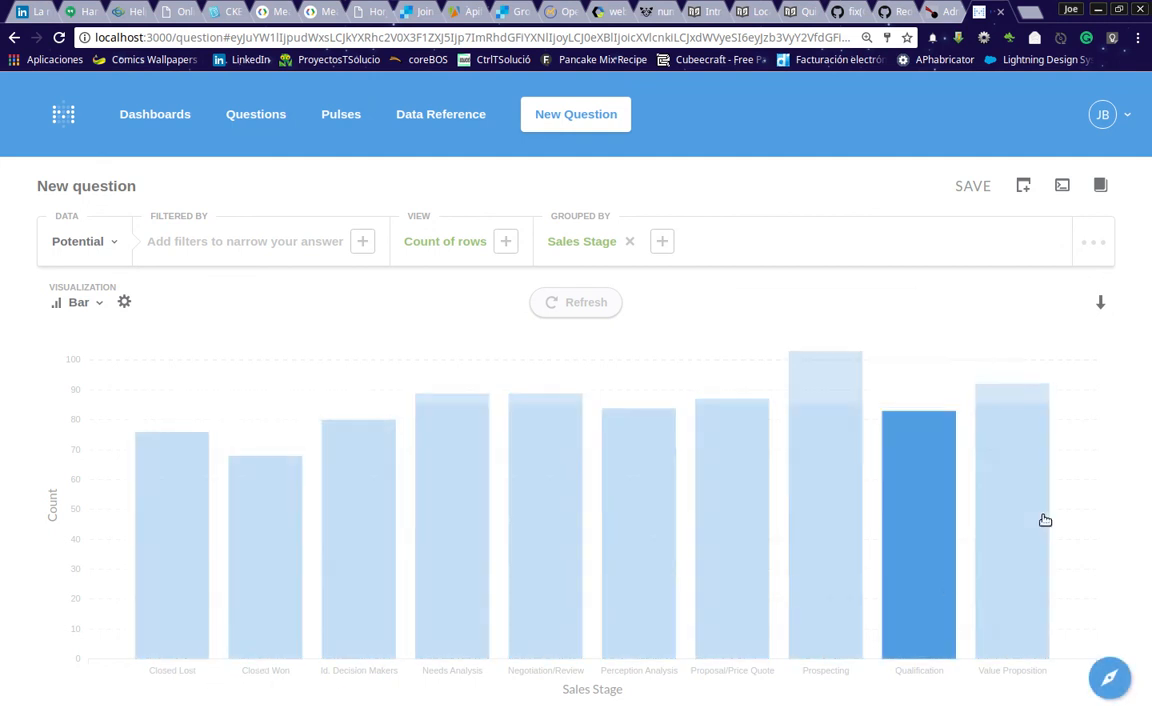
click(97, 305)
click(112, 430)
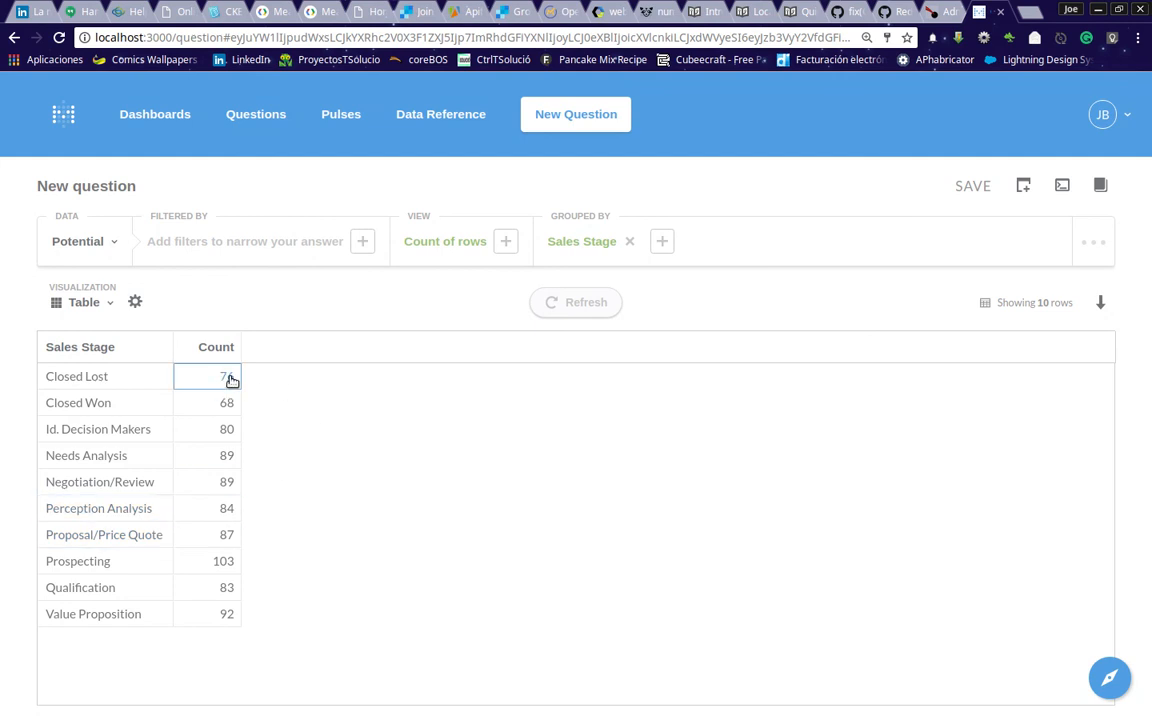
Switch the question's data from Potential to the coreBOS Contact table, limit it to 10 rows, and get the answer
click(13, 37)
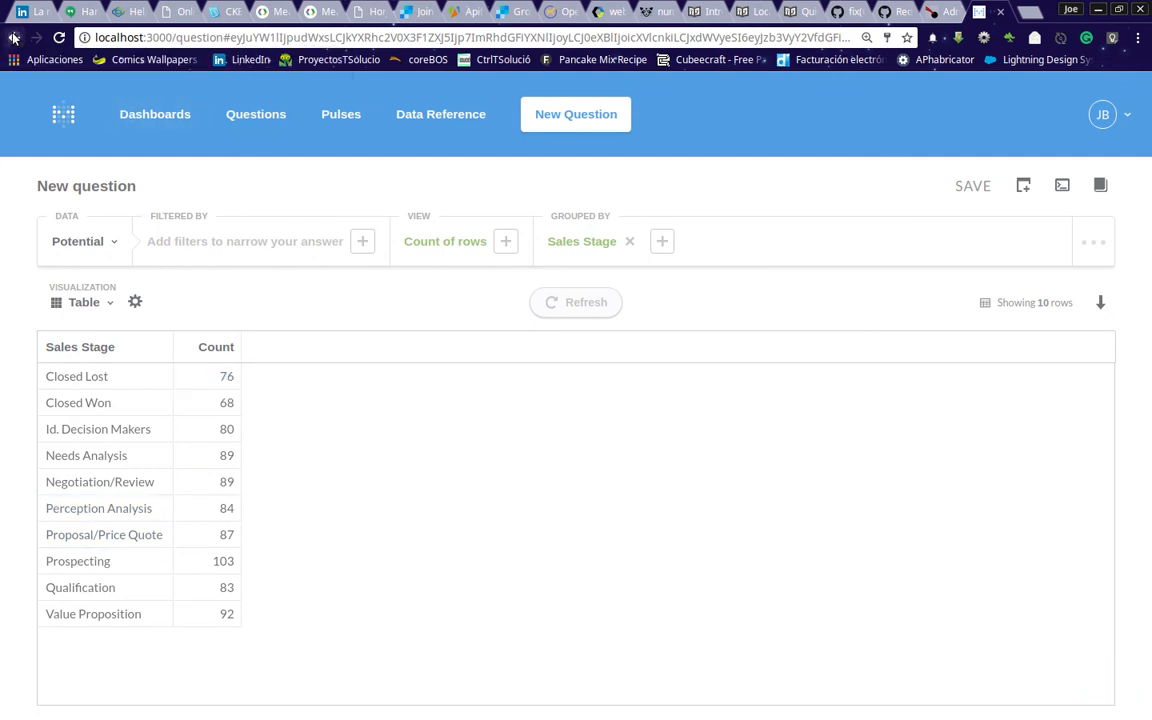
click(13, 37)
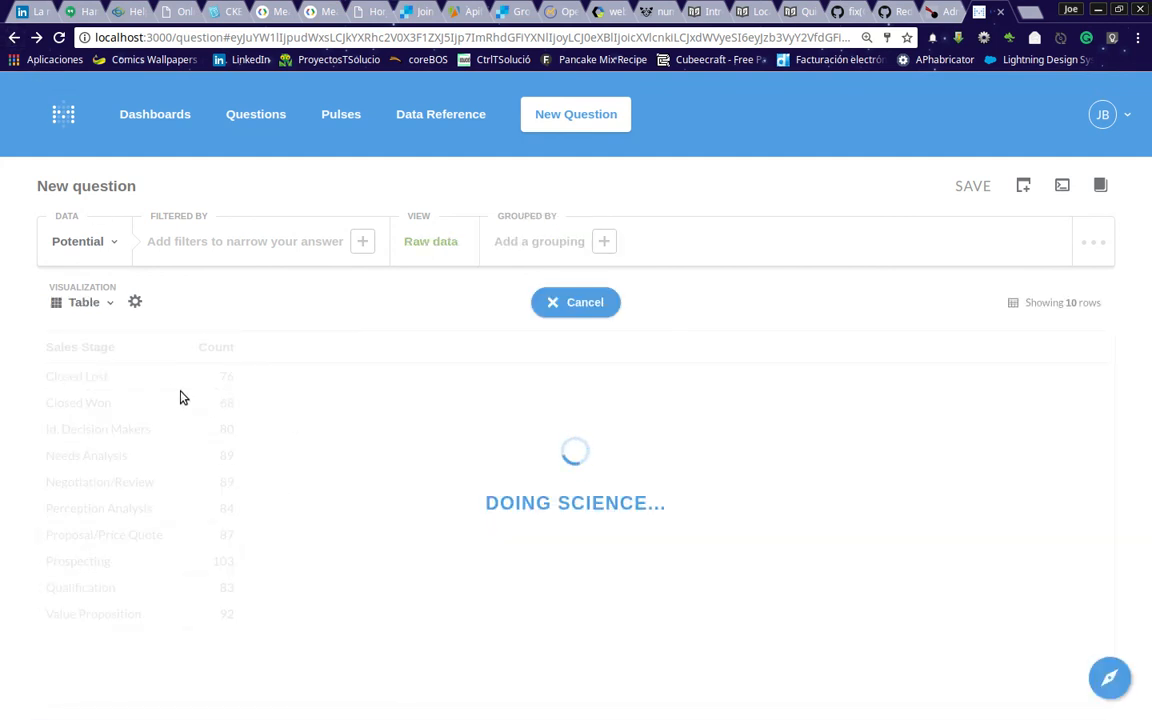
click(98, 241)
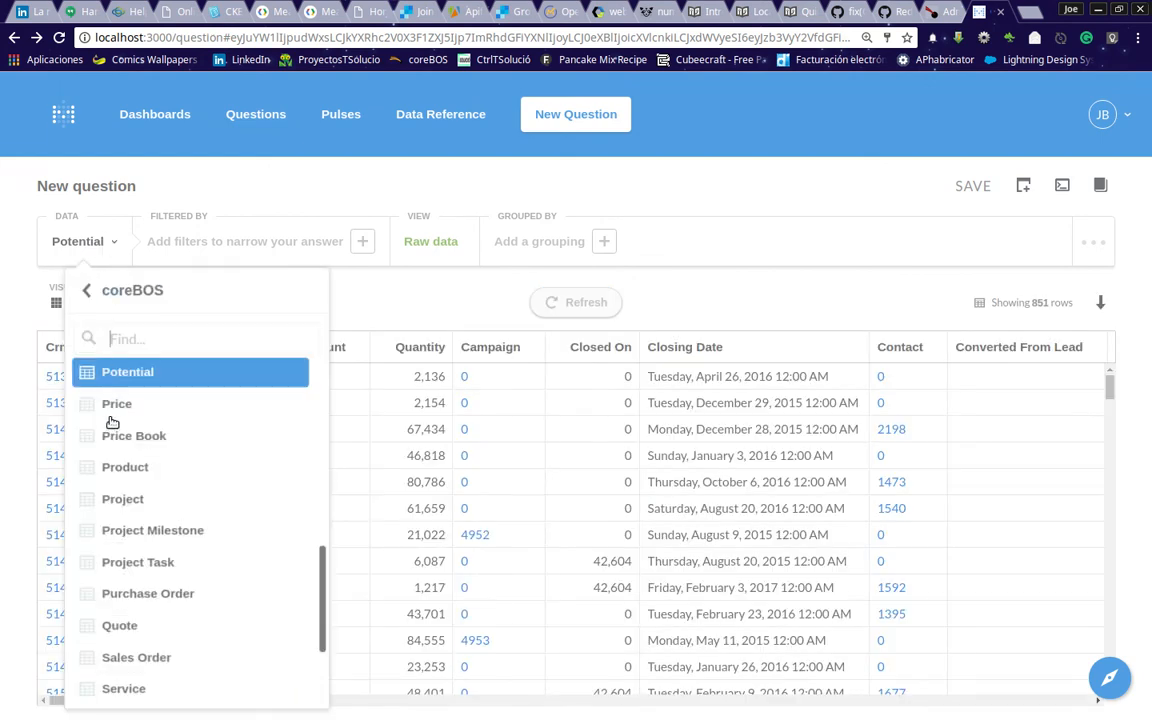
scroll(154, 540, down, 3)
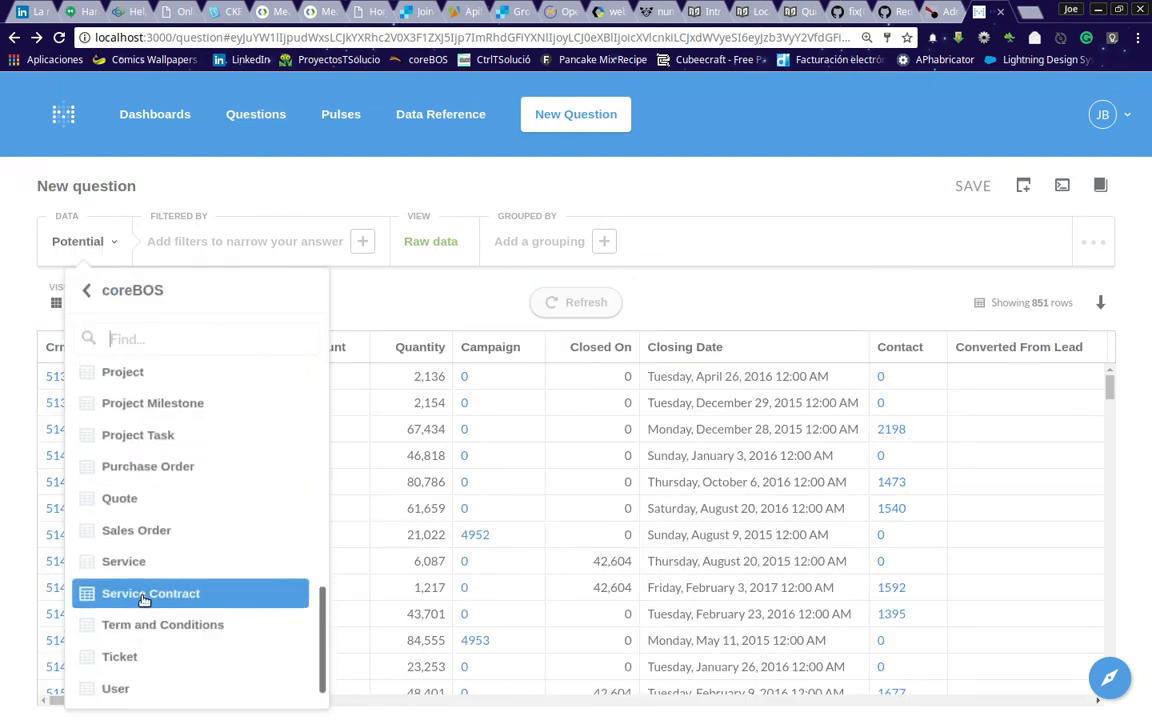
scroll(143, 598, up, 5)
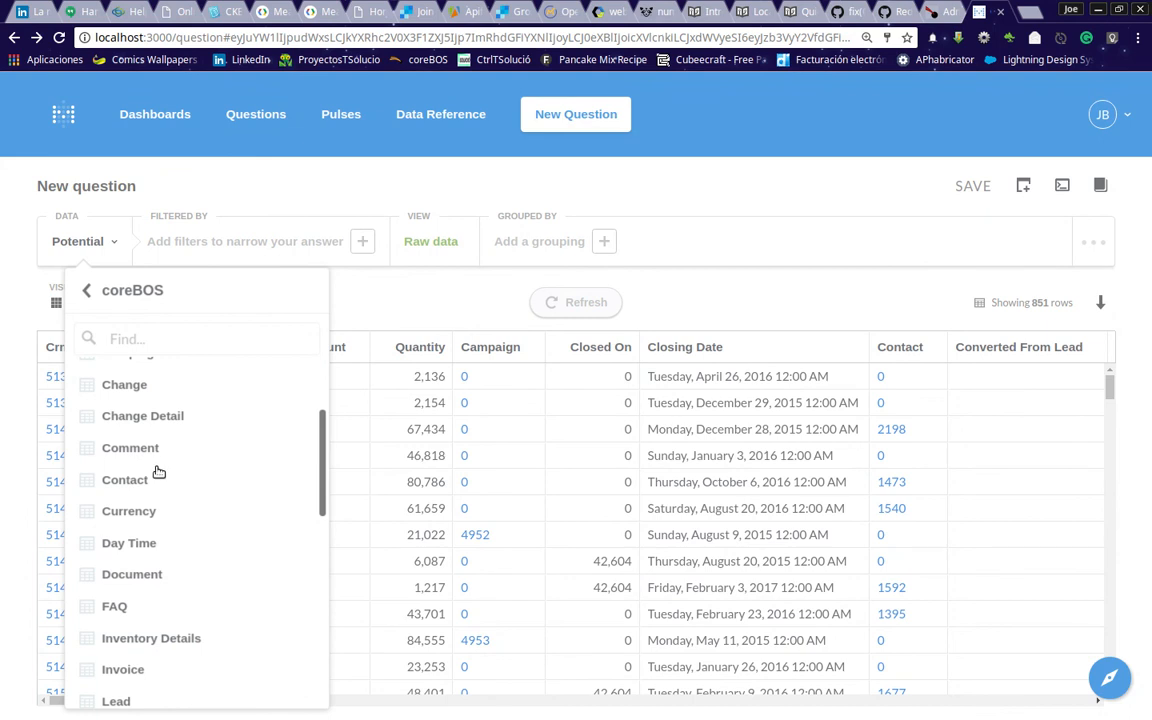
click(125, 480)
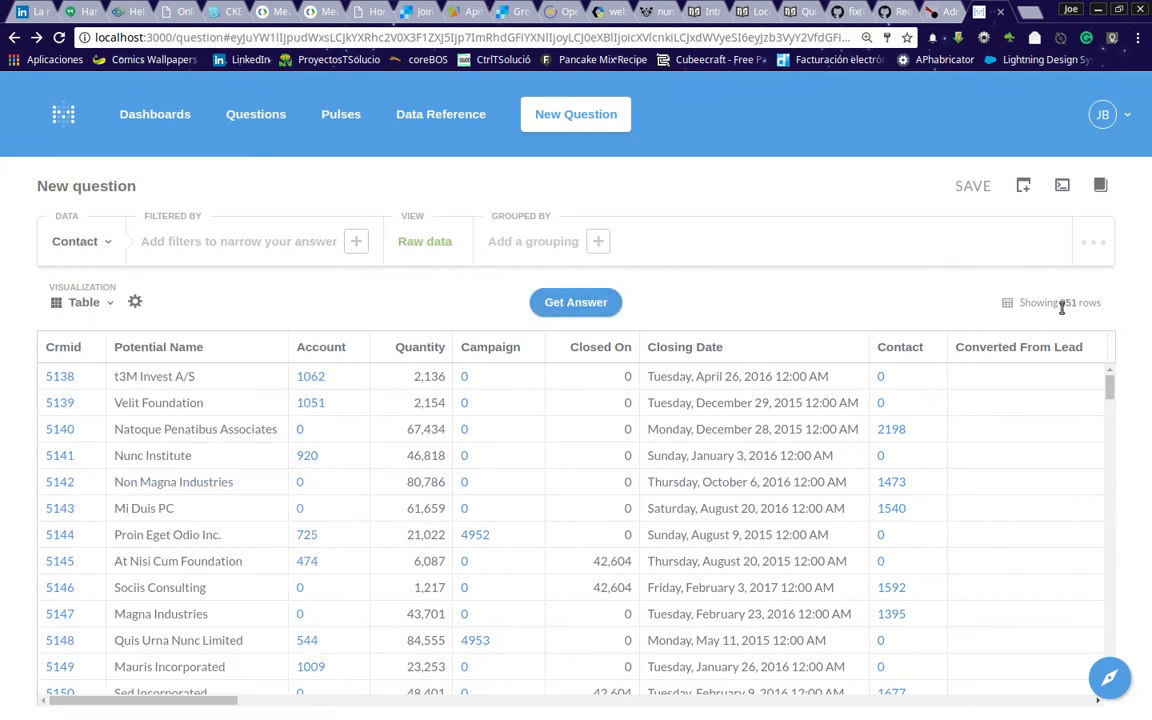
click(1094, 242)
click(920, 460)
click(590, 303)
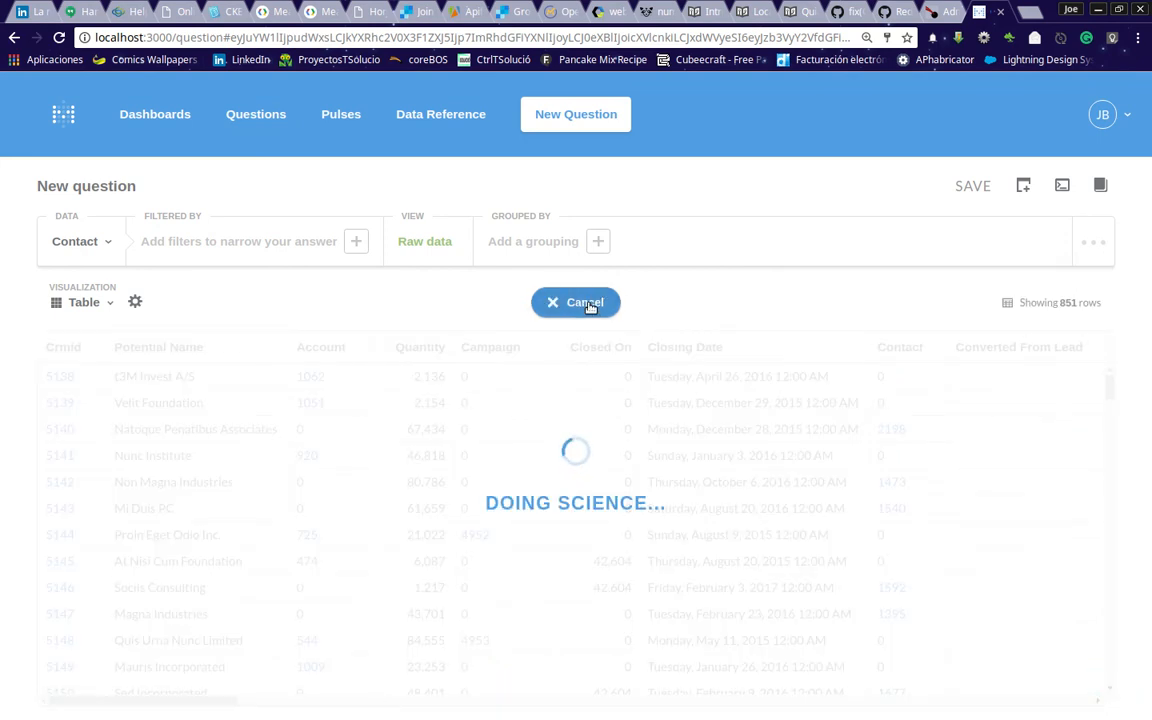
Show the distribution of Contact records by Department
drag(116, 707, 231, 707)
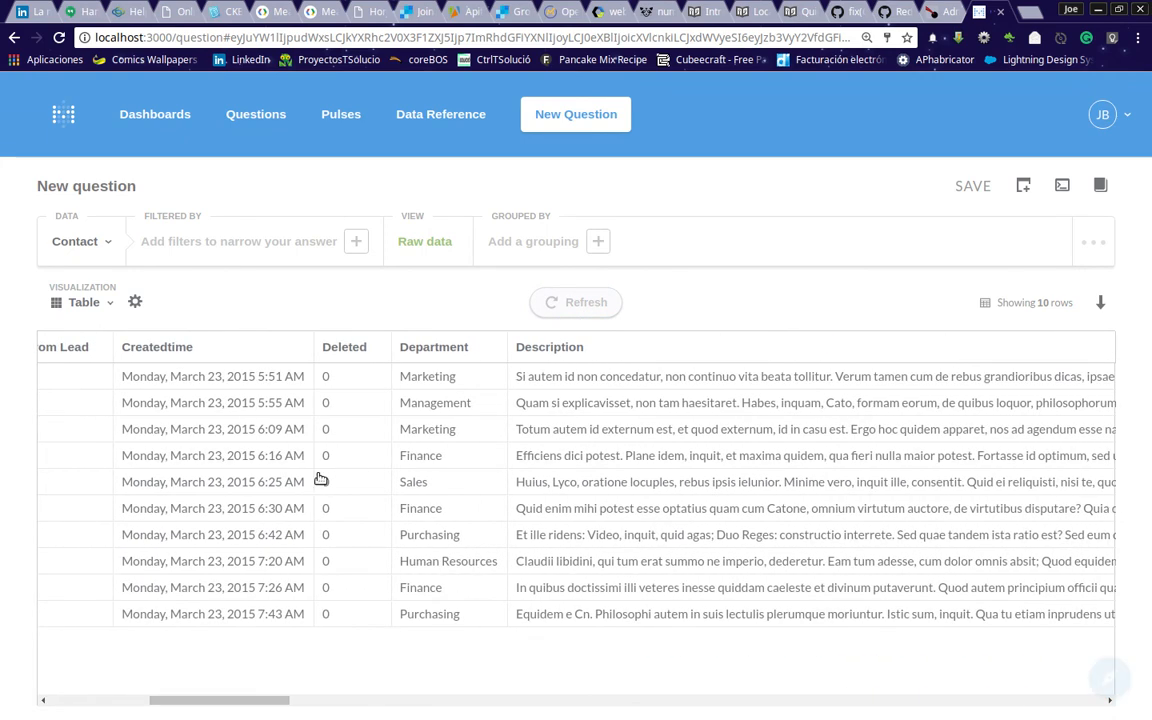
click(434, 348)
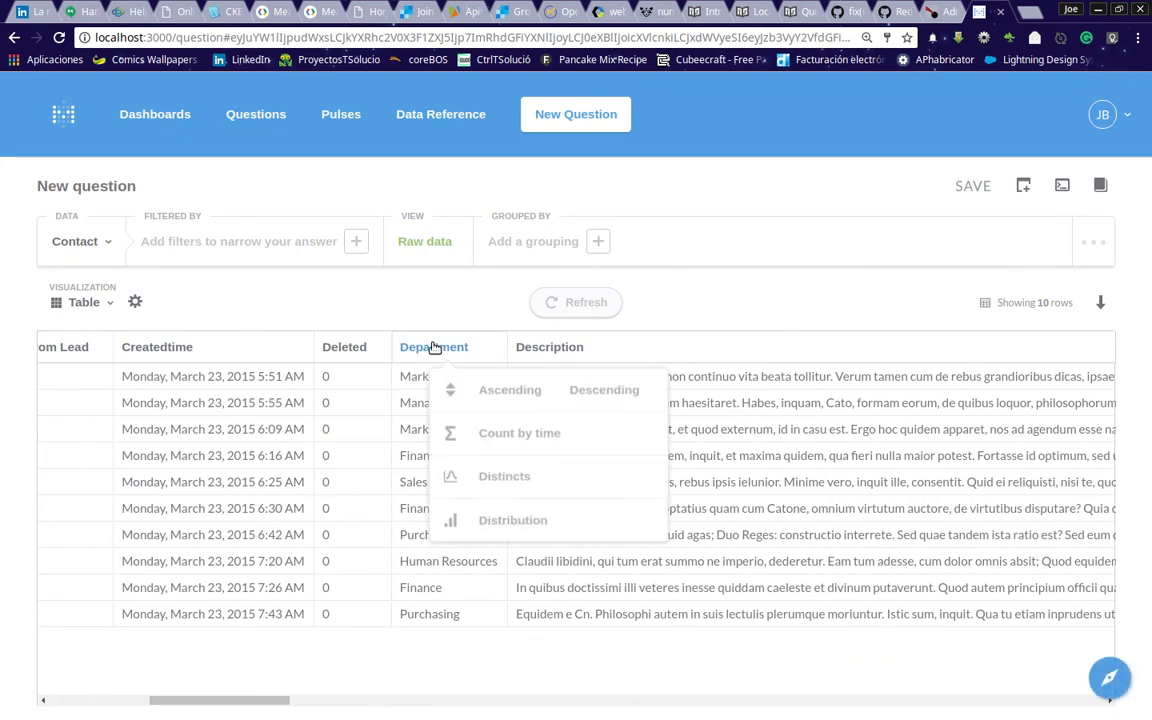
click(508, 522)
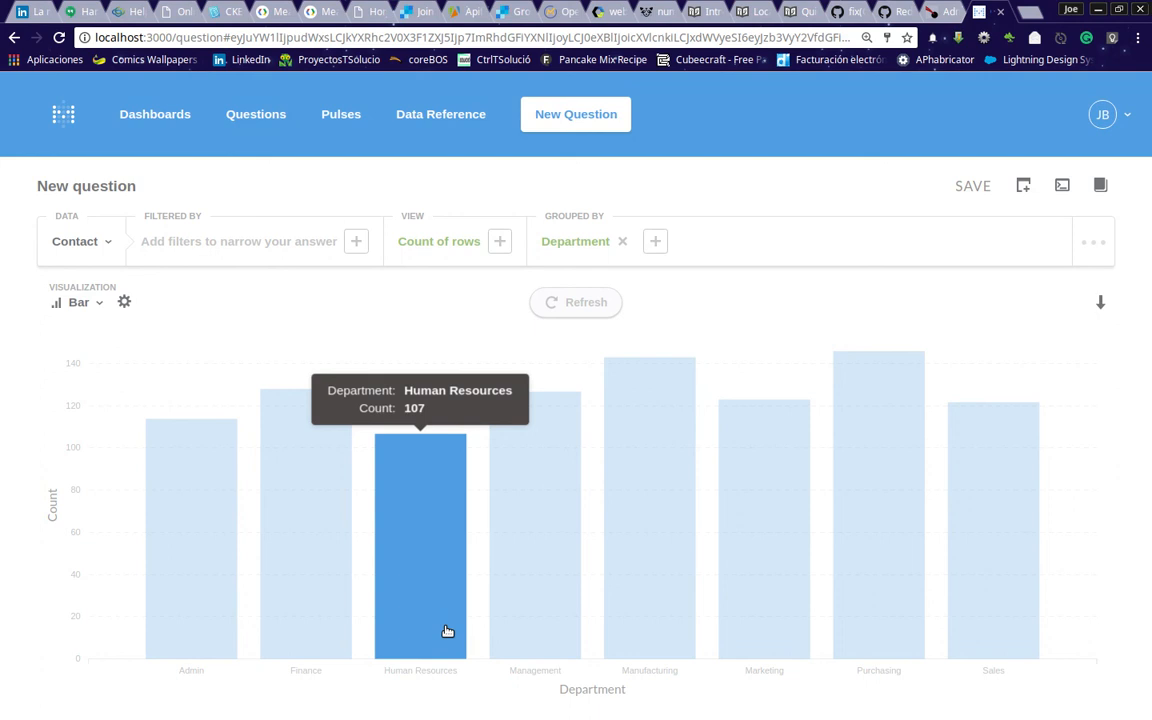
Switch the question's data to the Audit Trail table, get the answer, and look through its records
click(104, 244)
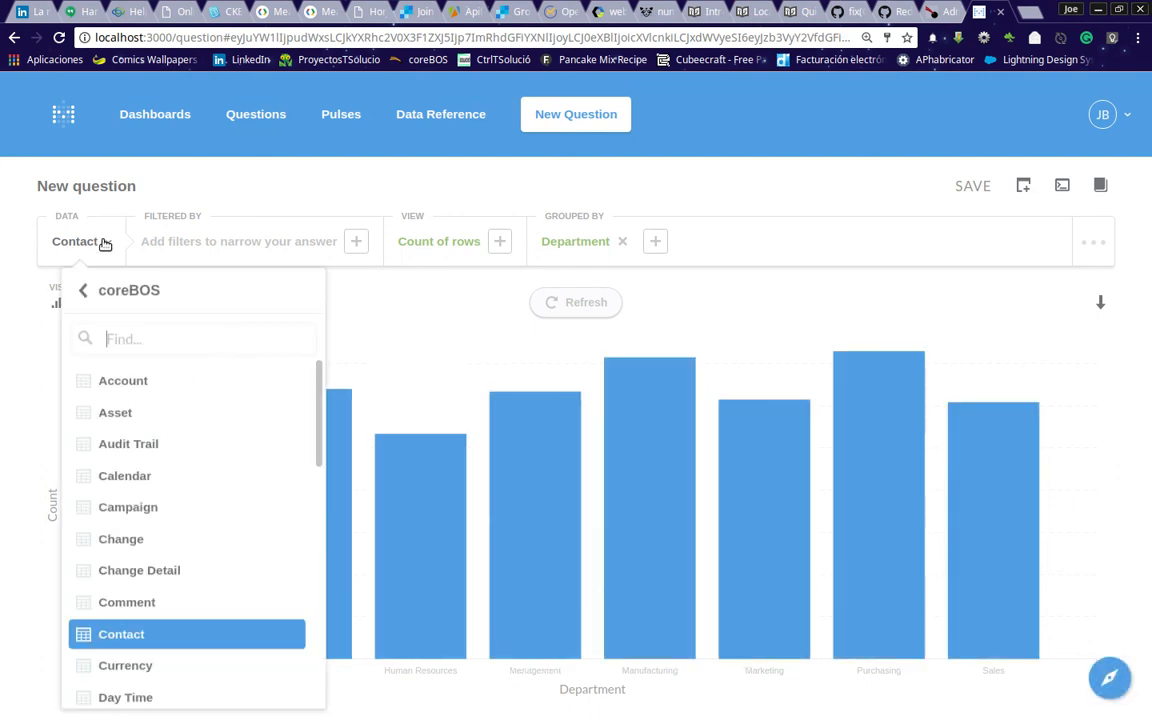
click(142, 449)
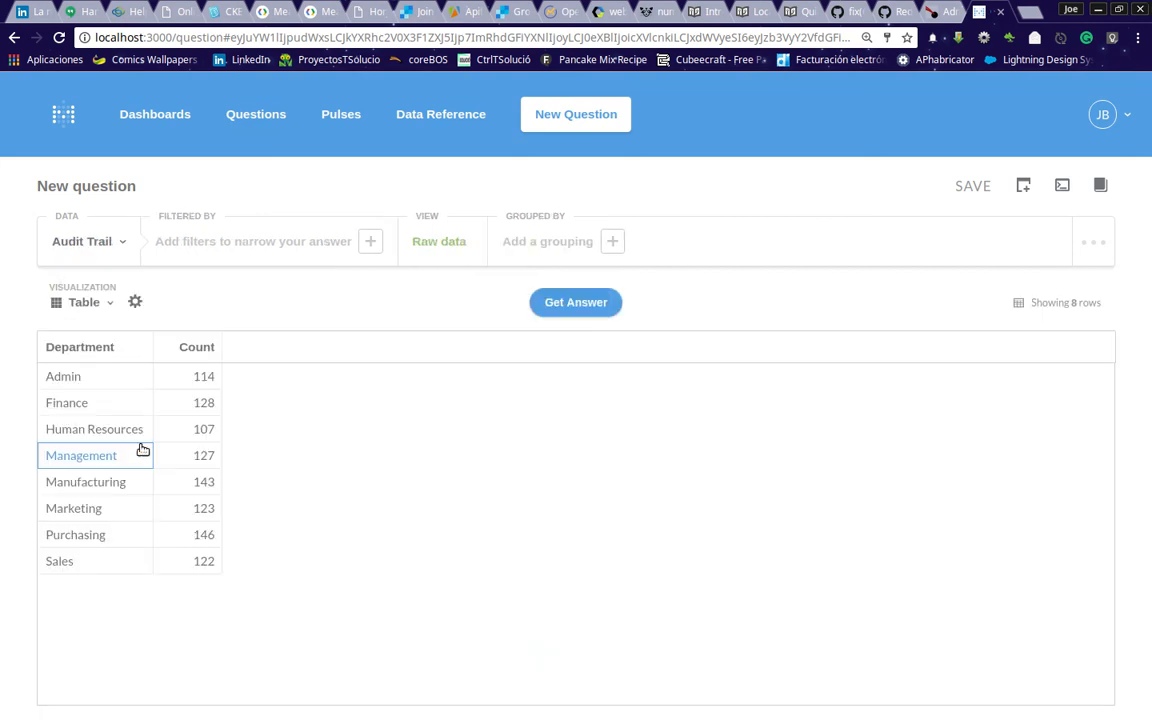
click(584, 305)
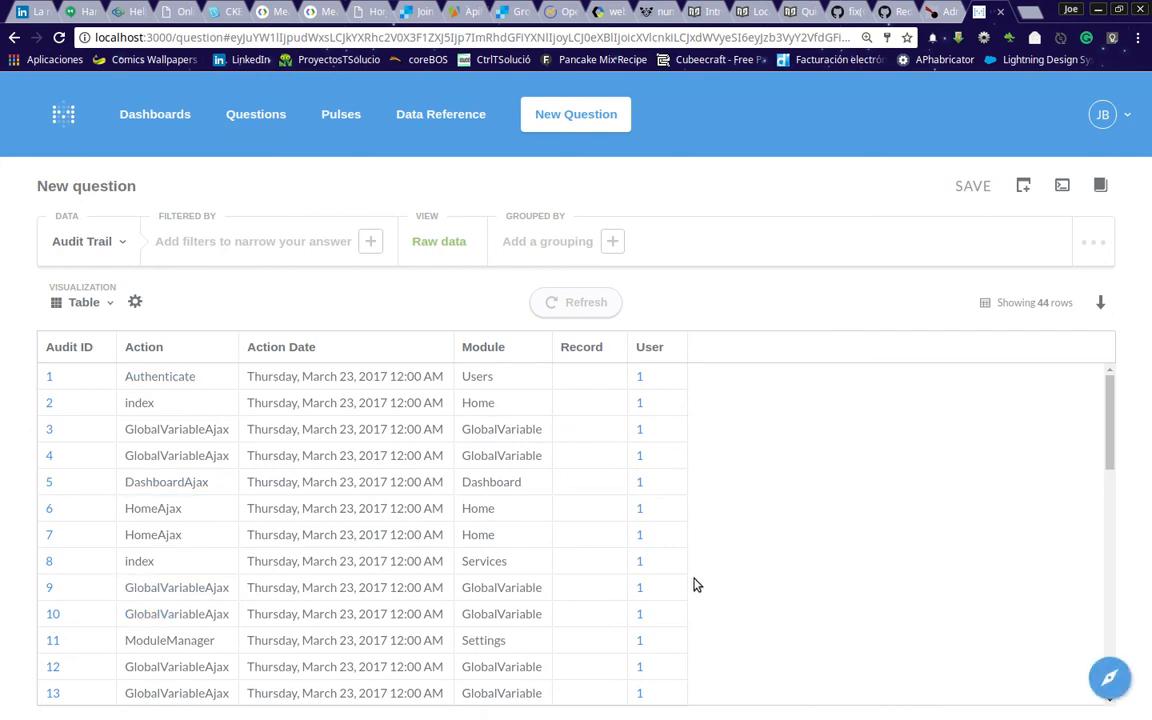
scroll(697, 585, down, 1)
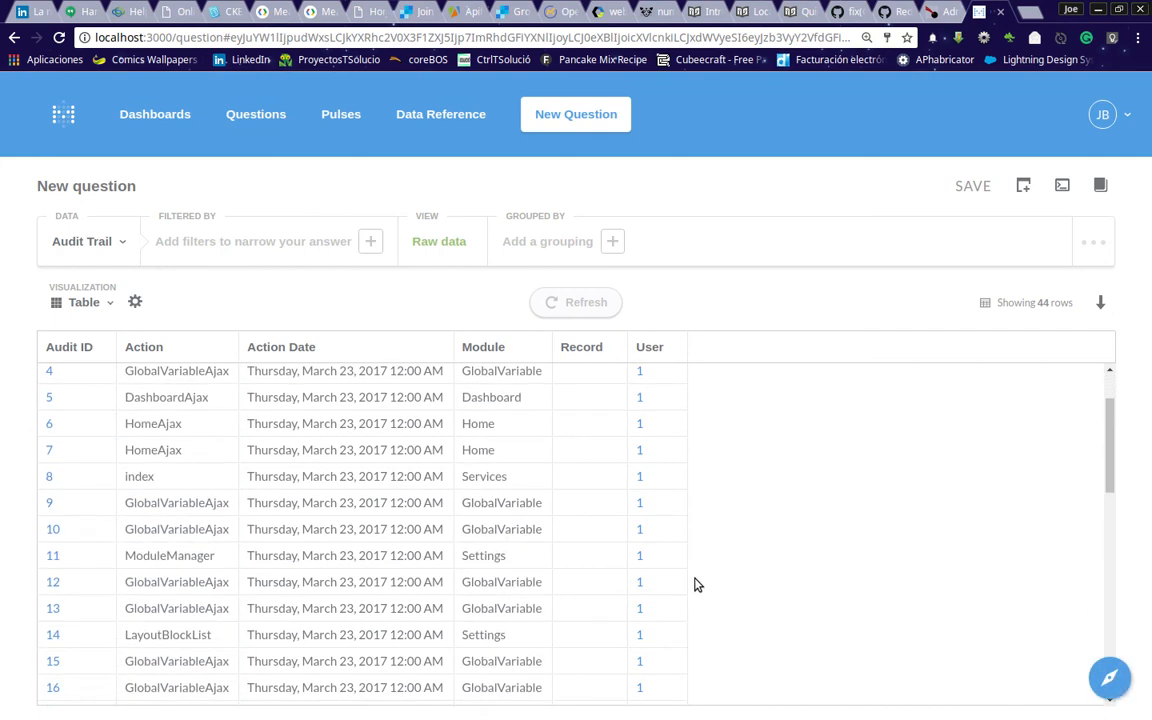
scroll(697, 585, down, 1)
scroll(697, 585, down, 8)
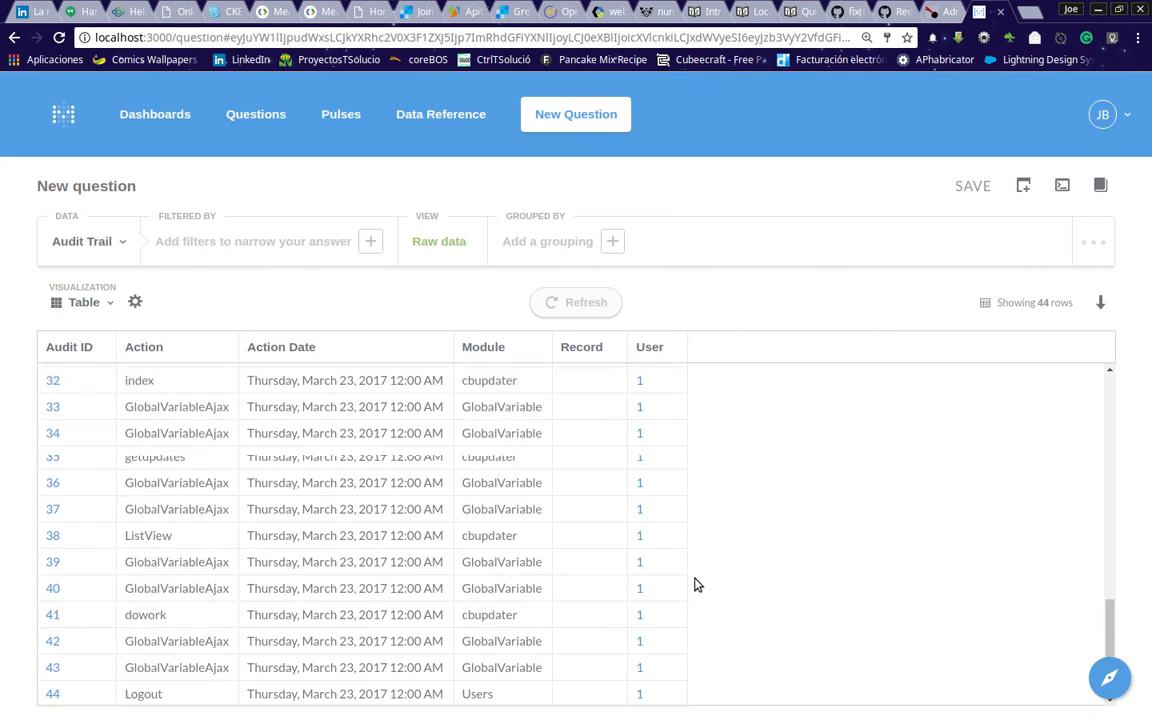
scroll(687, 566, up, 6)
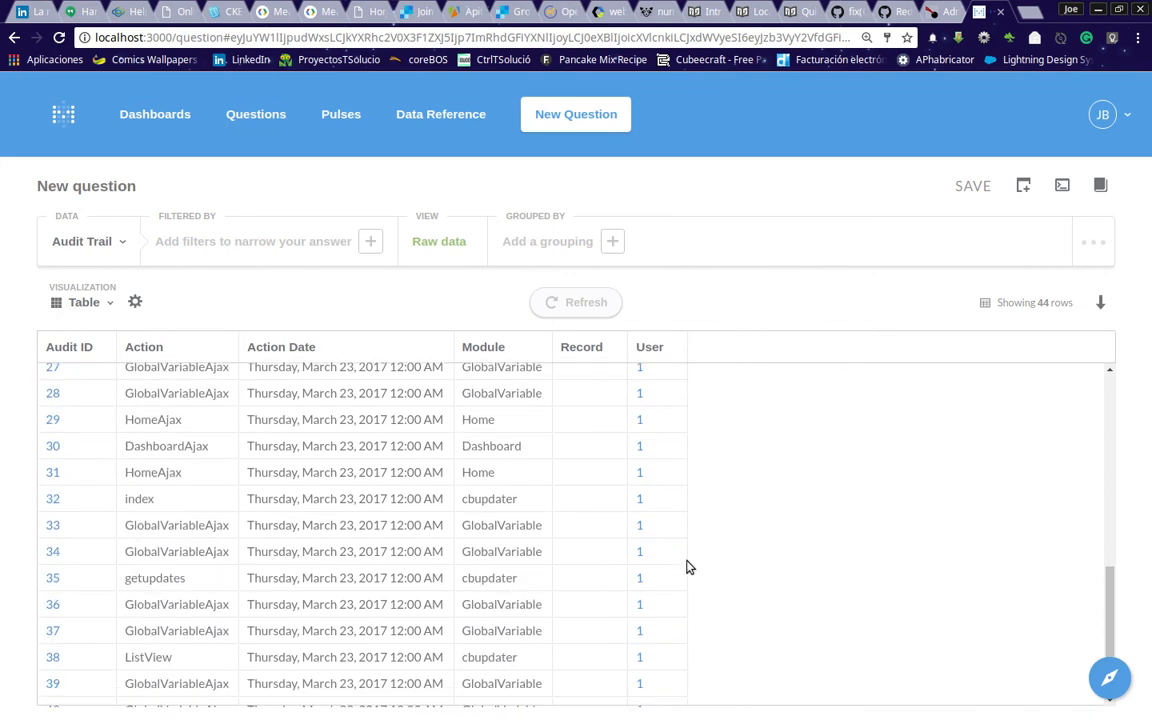
View the number of distinct User values in the Audit Trail and return to its raw data
click(659, 356)
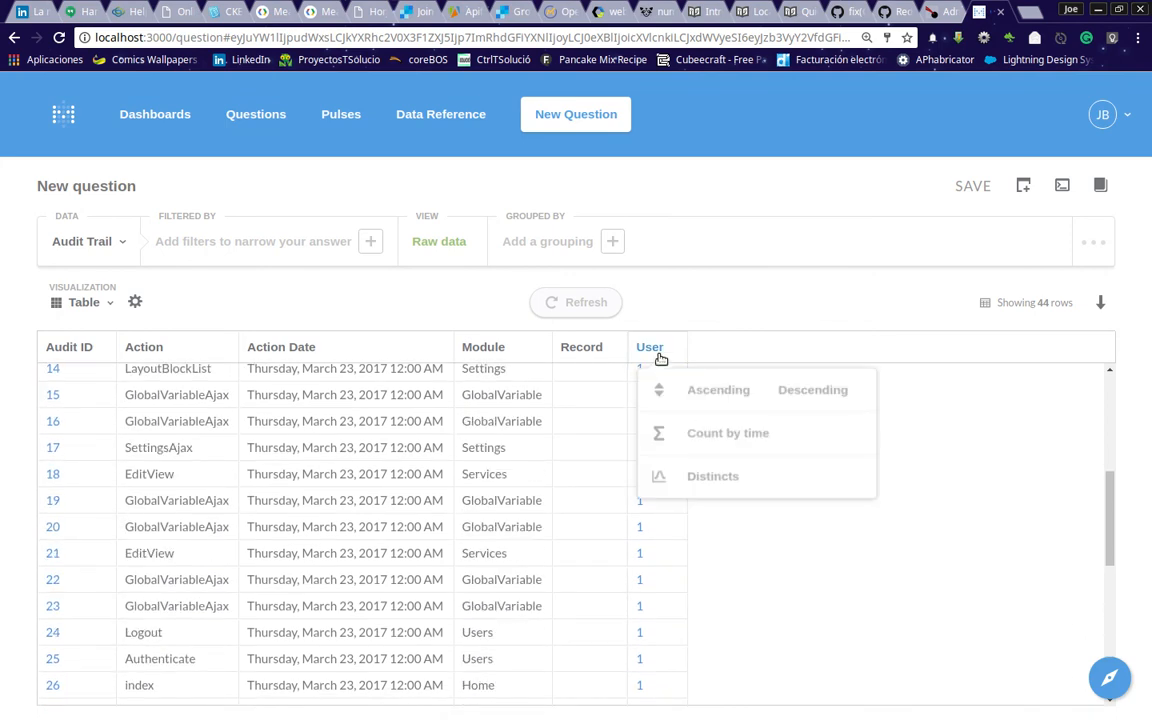
click(713, 478)
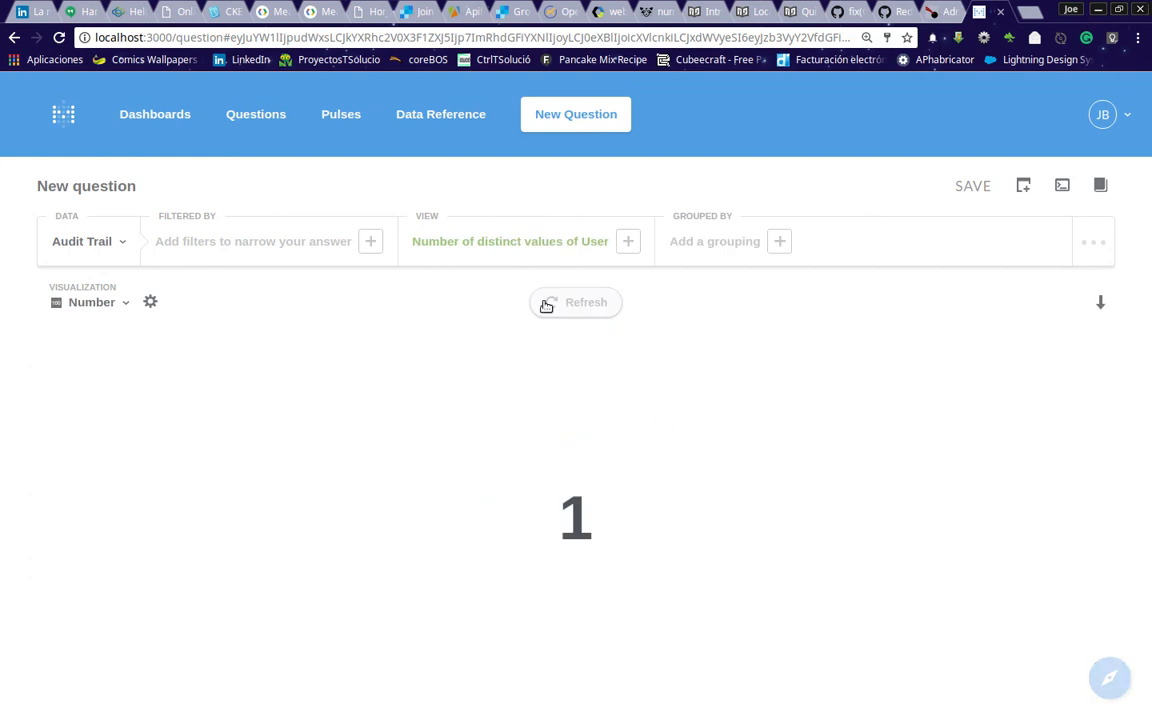
click(556, 247)
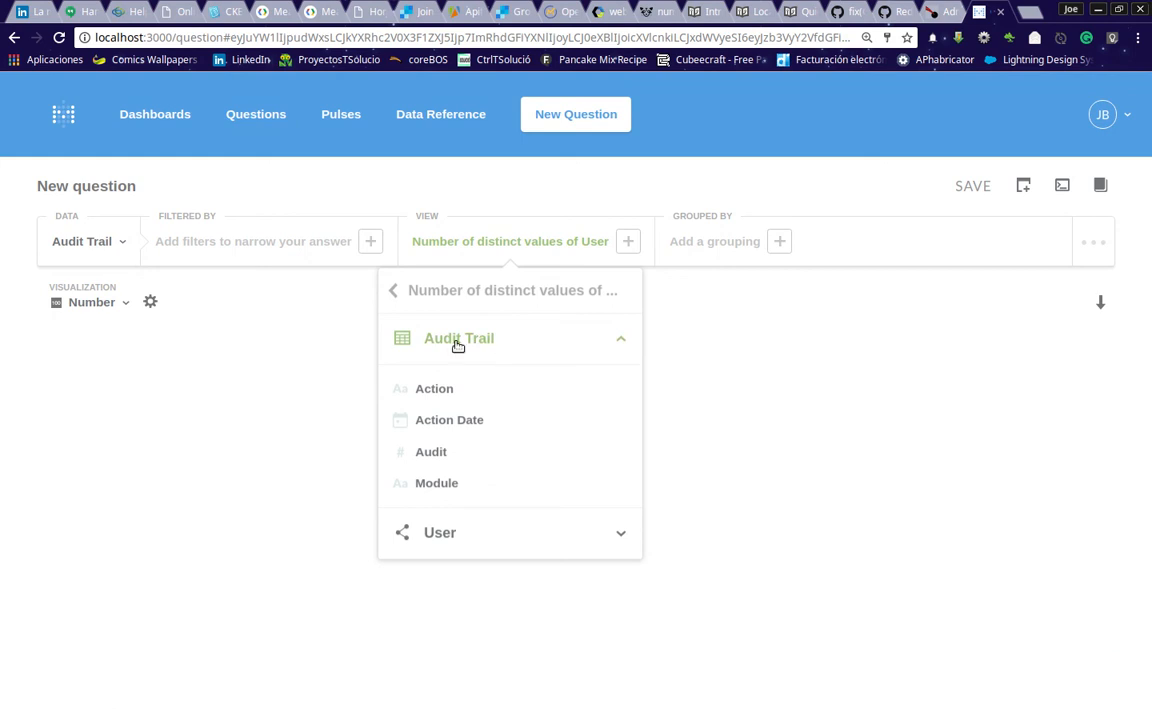
click(14, 38)
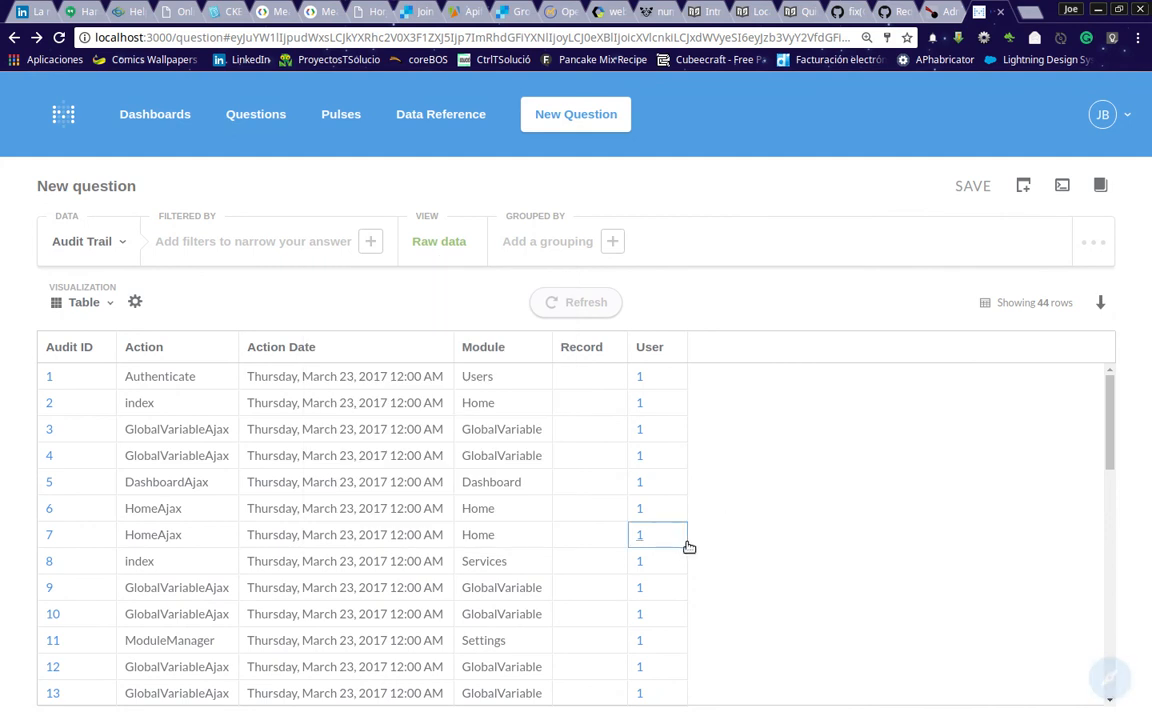
Look over the Audit Trail records and show their distribution by Action
scroll(671, 542, down, 4)
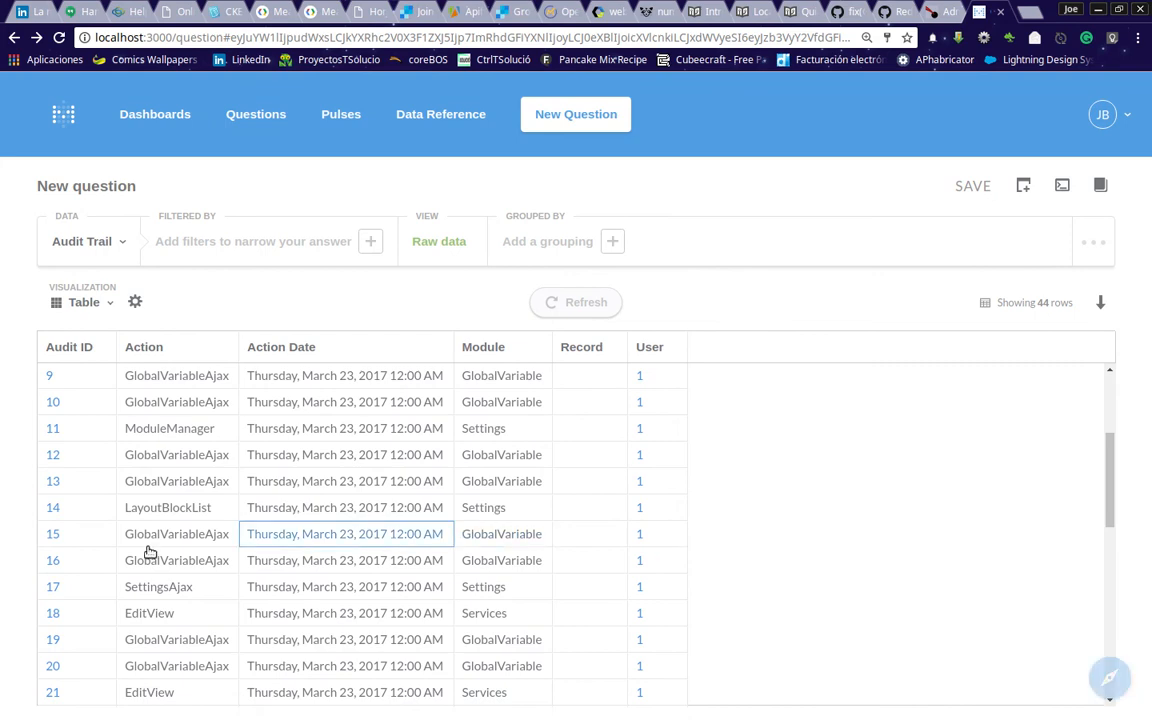
scroll(123, 571, up, 3)
scroll(135, 568, up, 1)
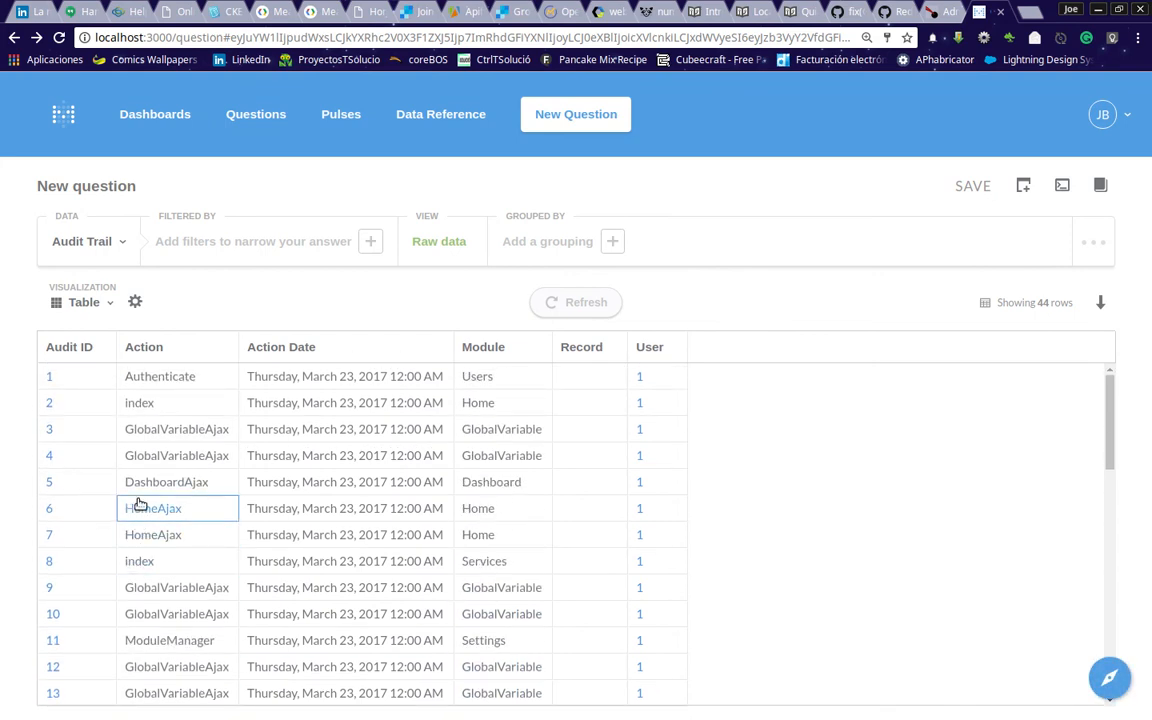
scroll(141, 494, down, 2)
scroll(141, 494, up, 2)
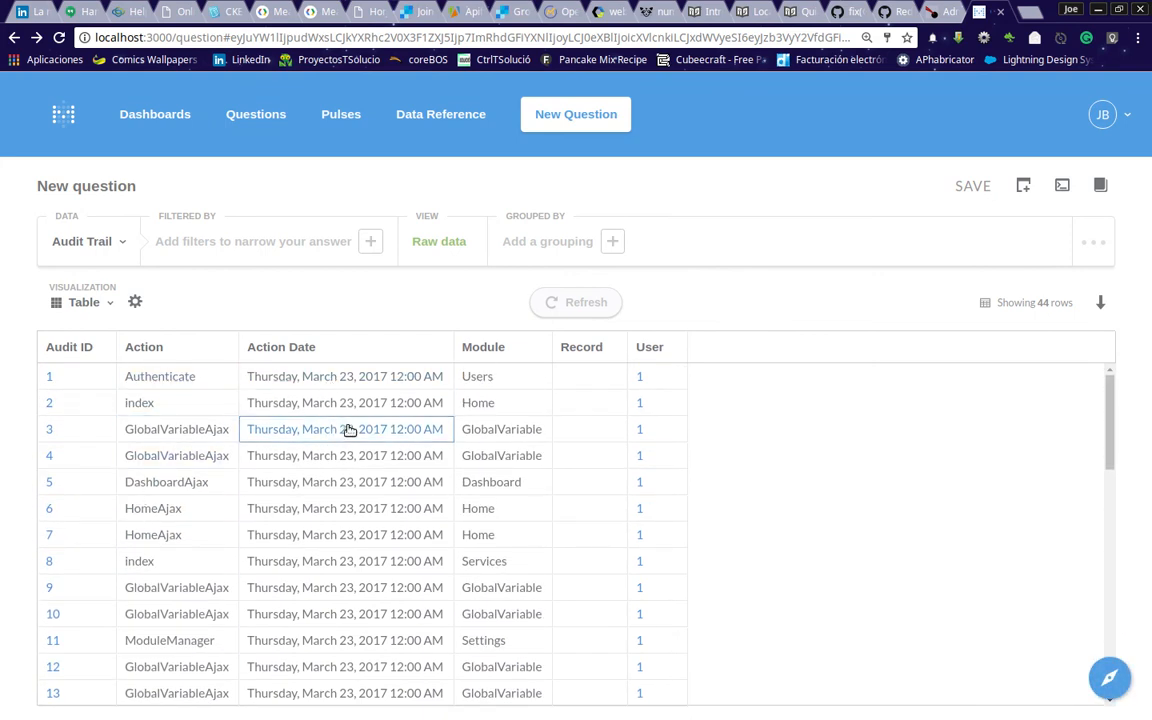
click(168, 348)
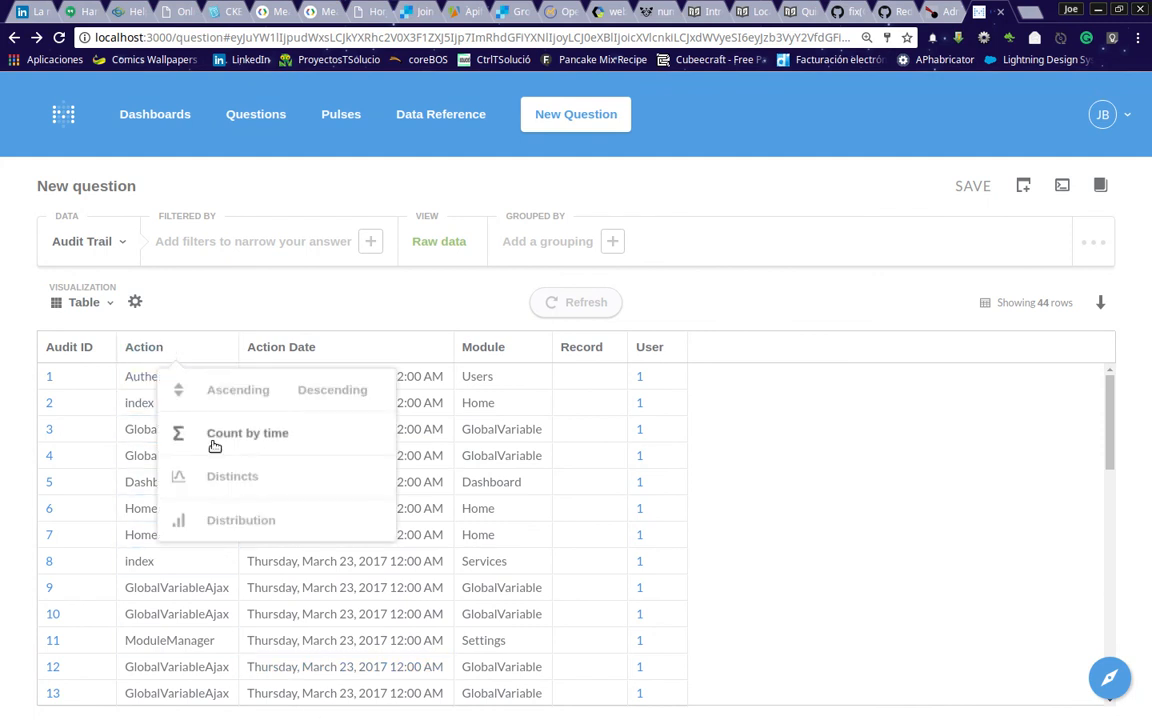
click(245, 520)
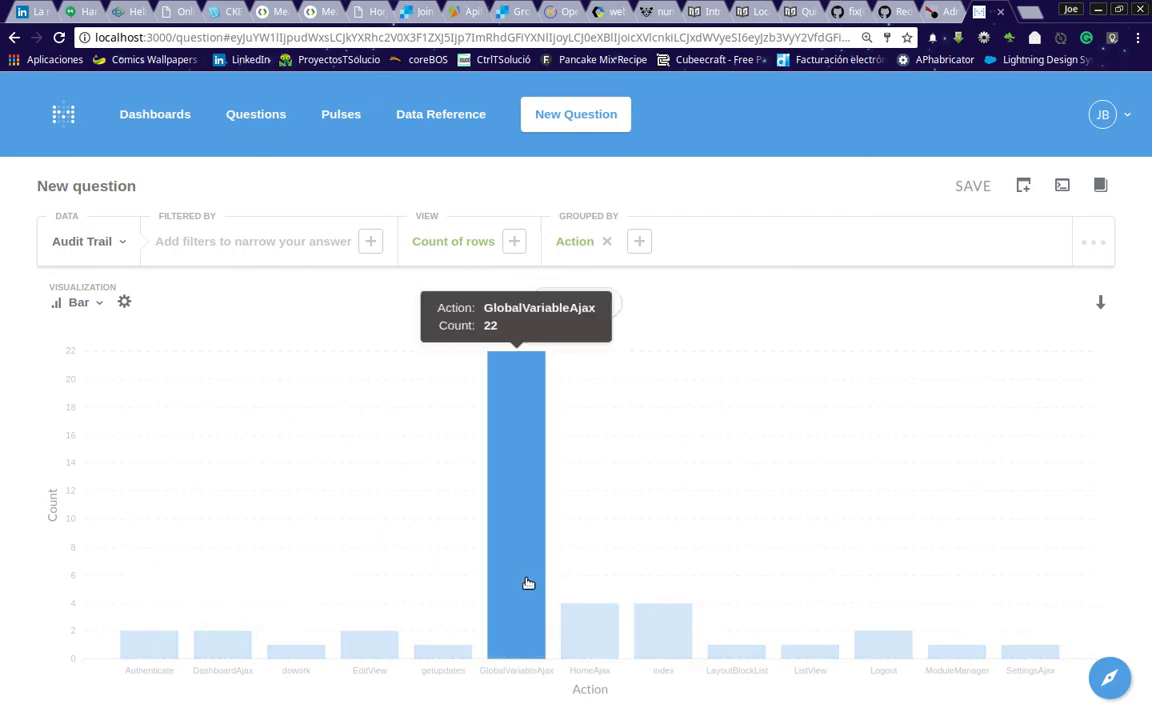
Get the Login History table's data and show its distribution by User Name
click(135, 241)
scroll(150, 520, down, 5)
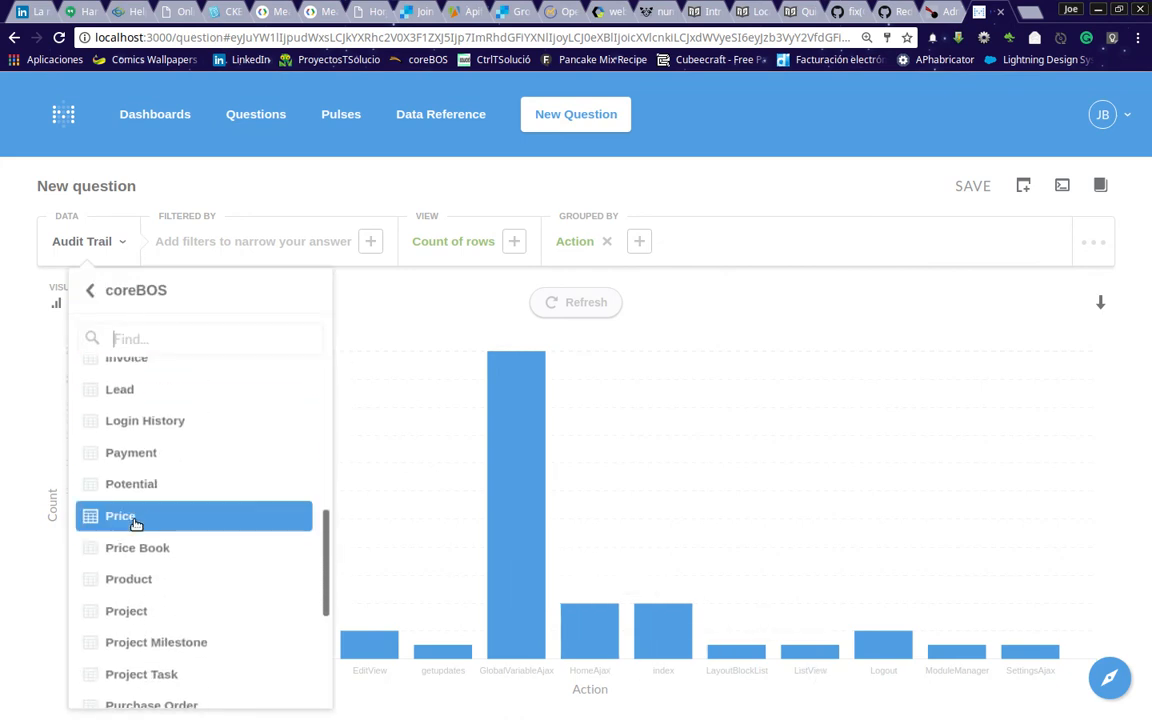
click(168, 424)
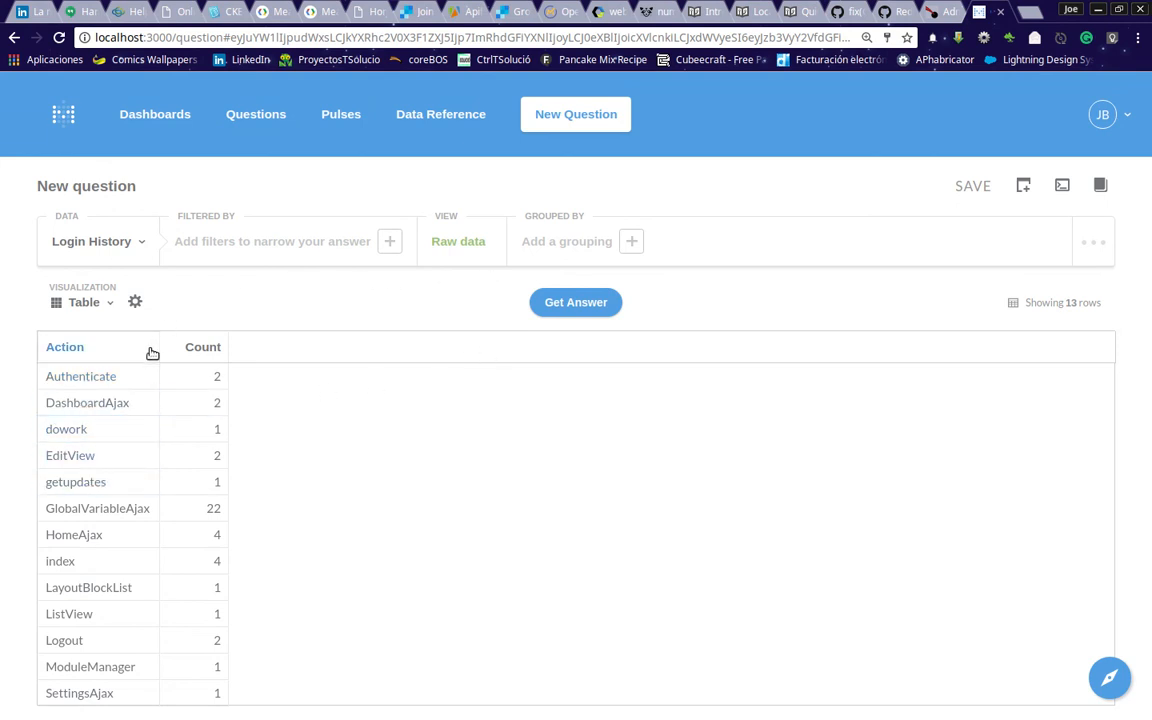
click(575, 308)
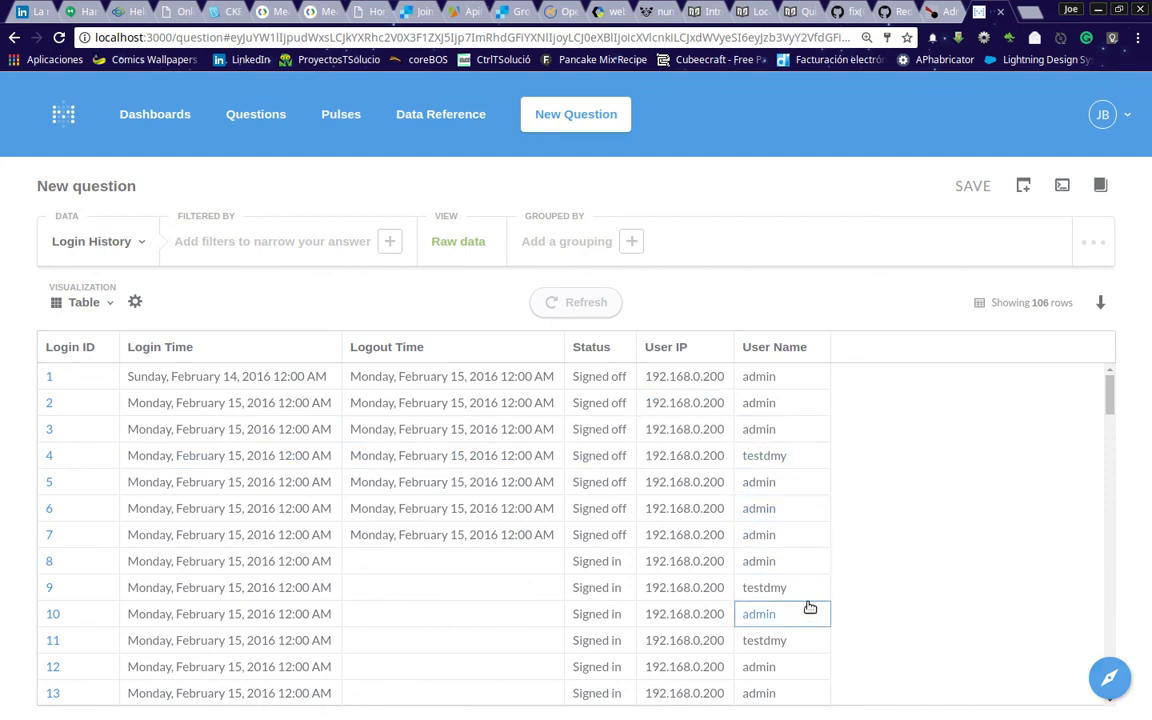
click(775, 350)
click(828, 519)
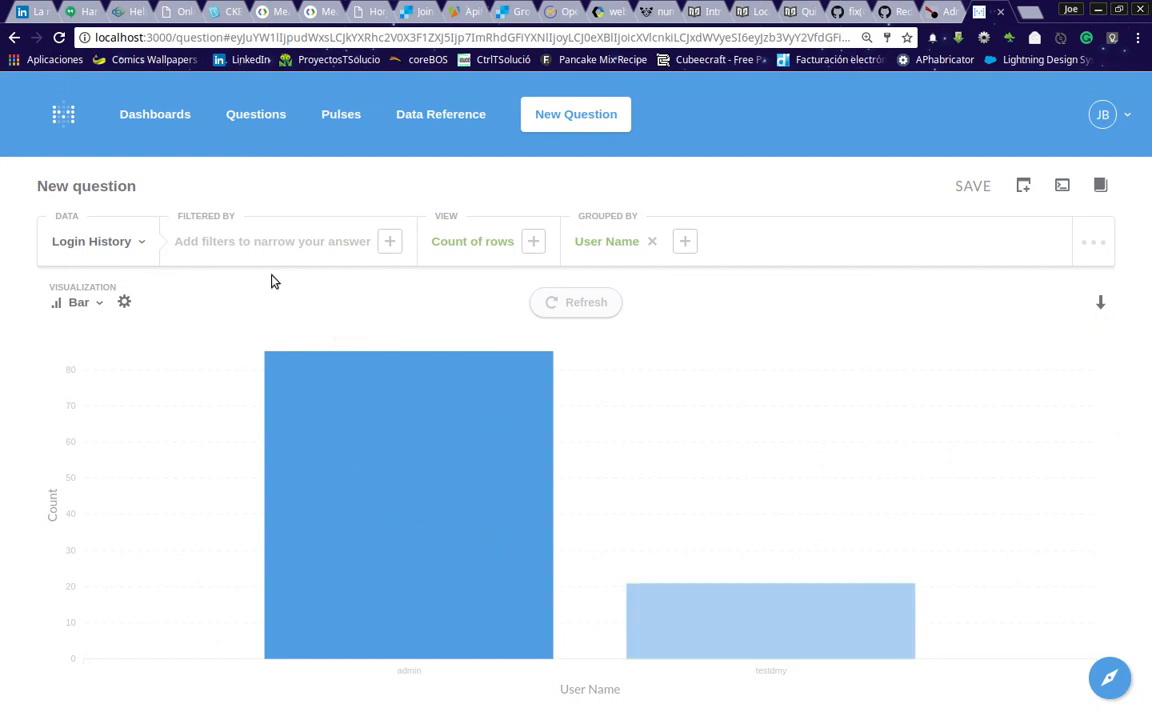
click(126, 242)
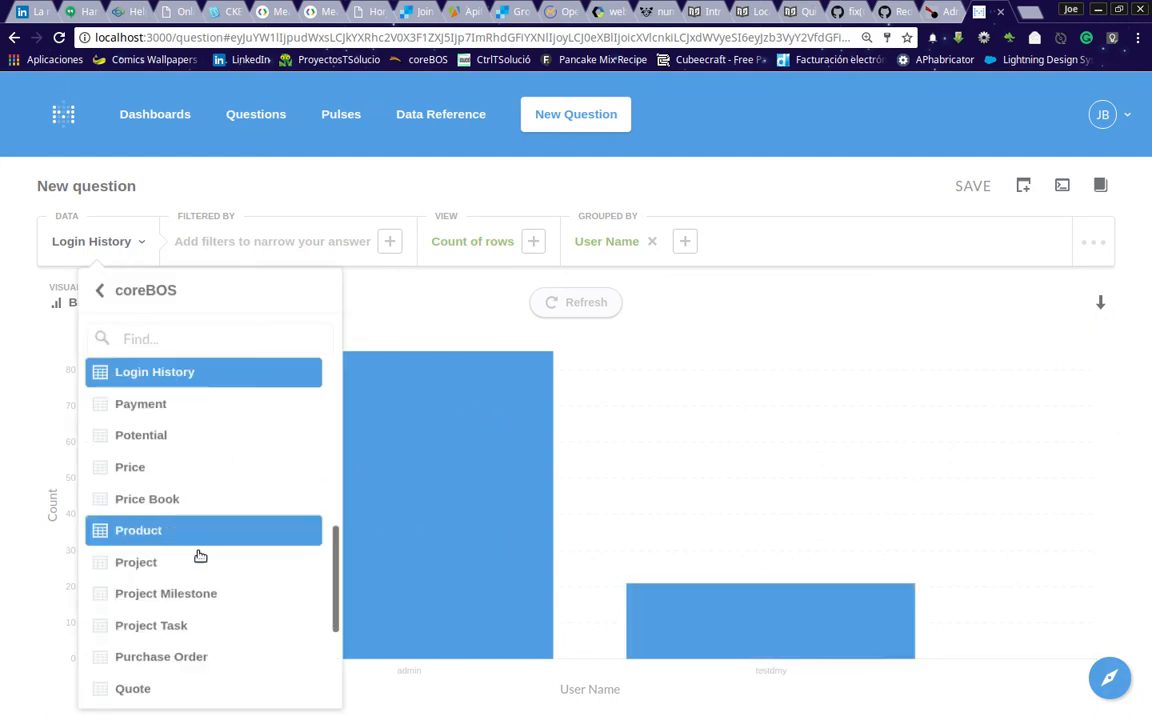
scroll(200, 576, down, 3)
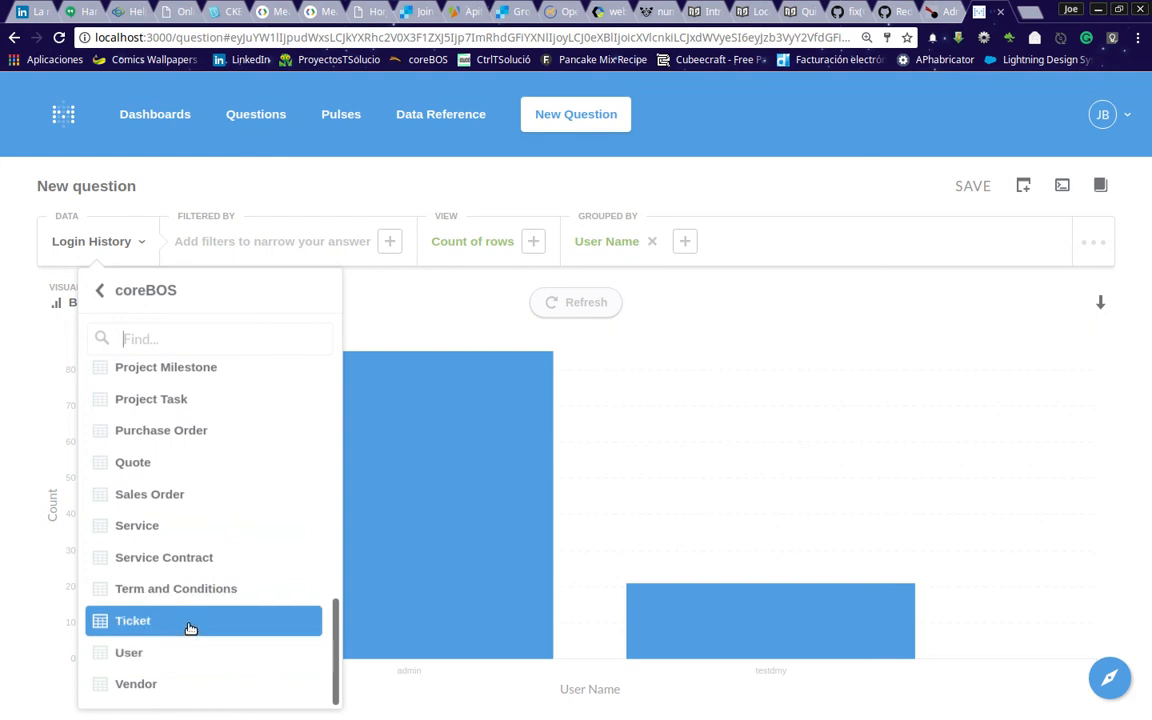
scroll(190, 628, up, 6)
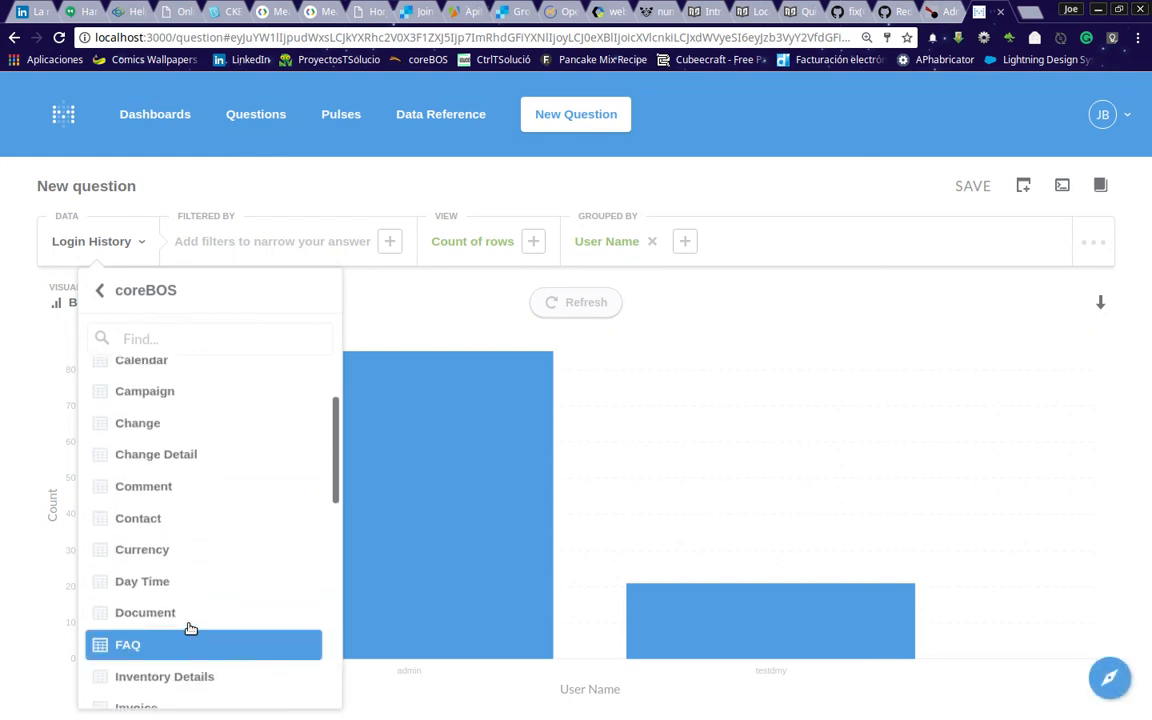
scroll(190, 628, up, 2)
click(843, 342)
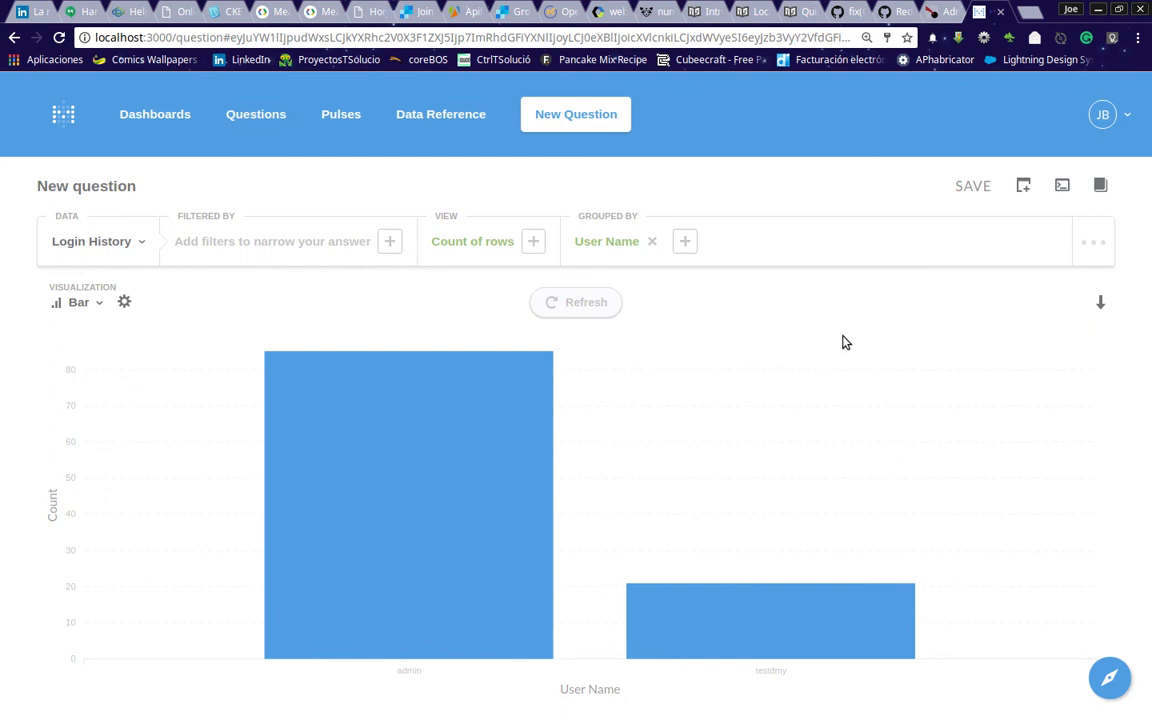